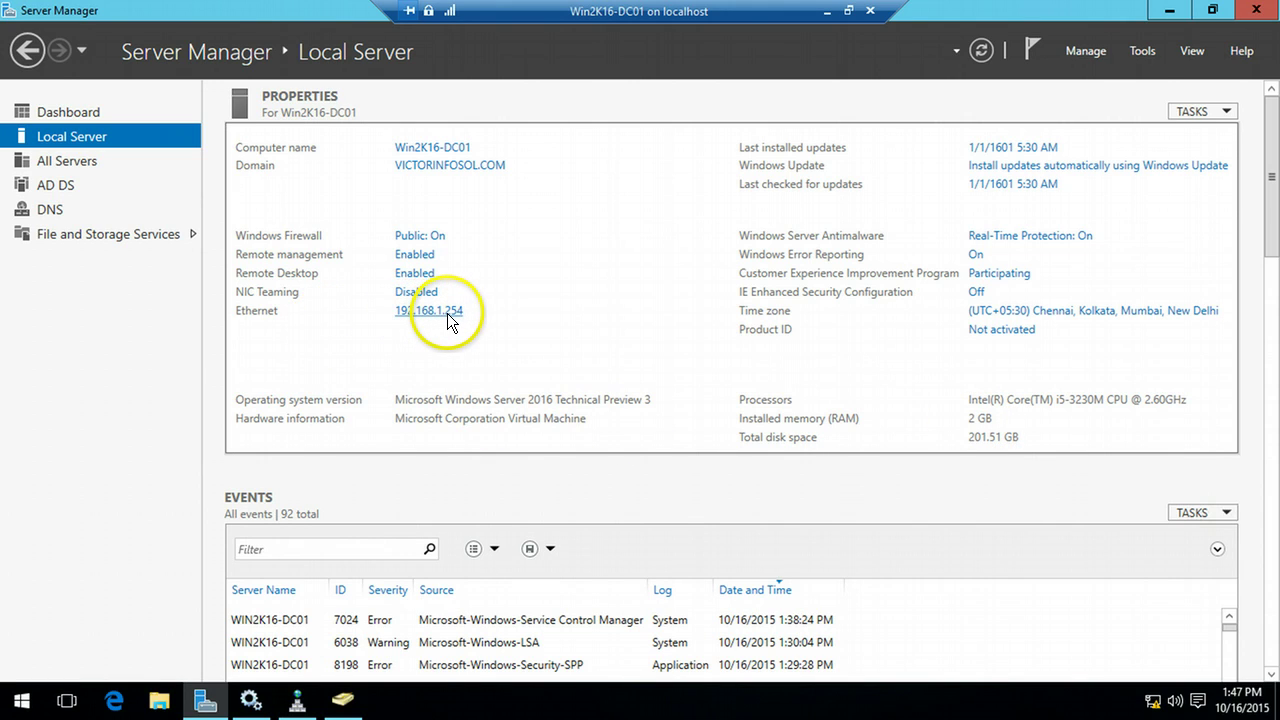
- Look over the VICTORINFOSOL.COM domain in Active Directory Users and Computers and minimize the Win2K16-DC01 session
{"action": "left_click", "coordinate": [342, 699]}
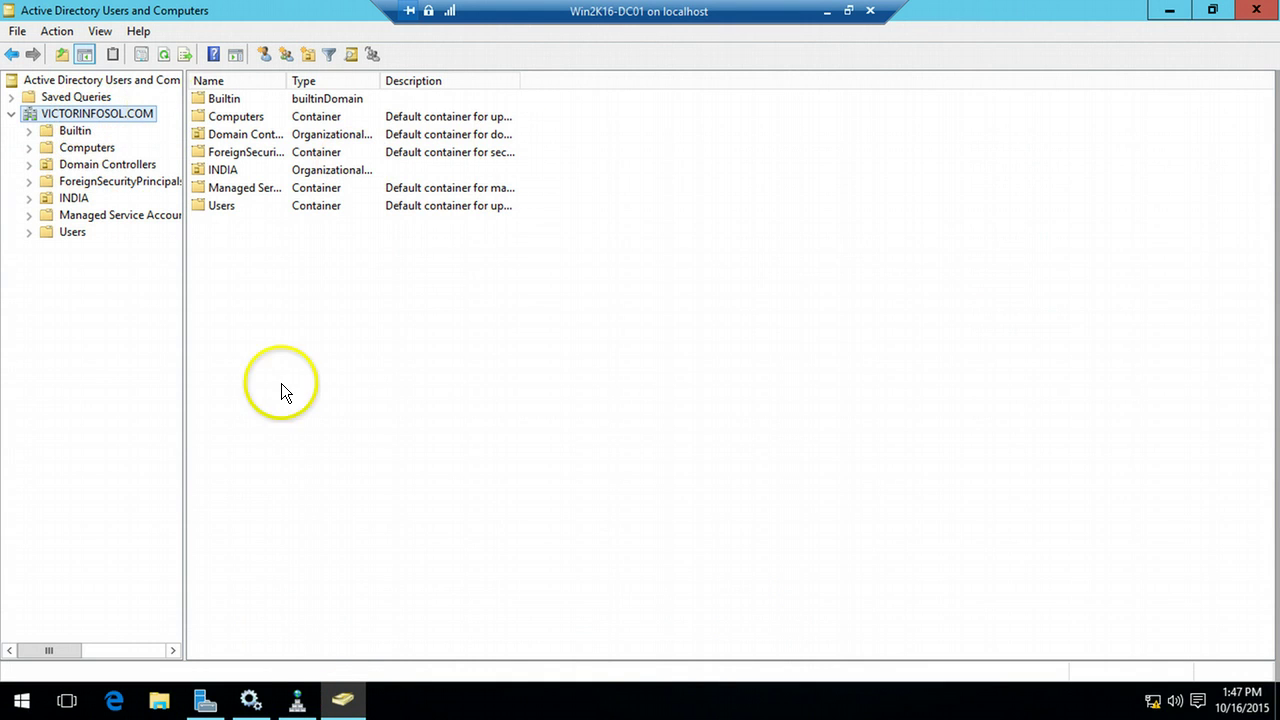
{"action": "left_click", "coordinate": [341, 697]}
{"action": "left_click", "coordinate": [826, 10]}
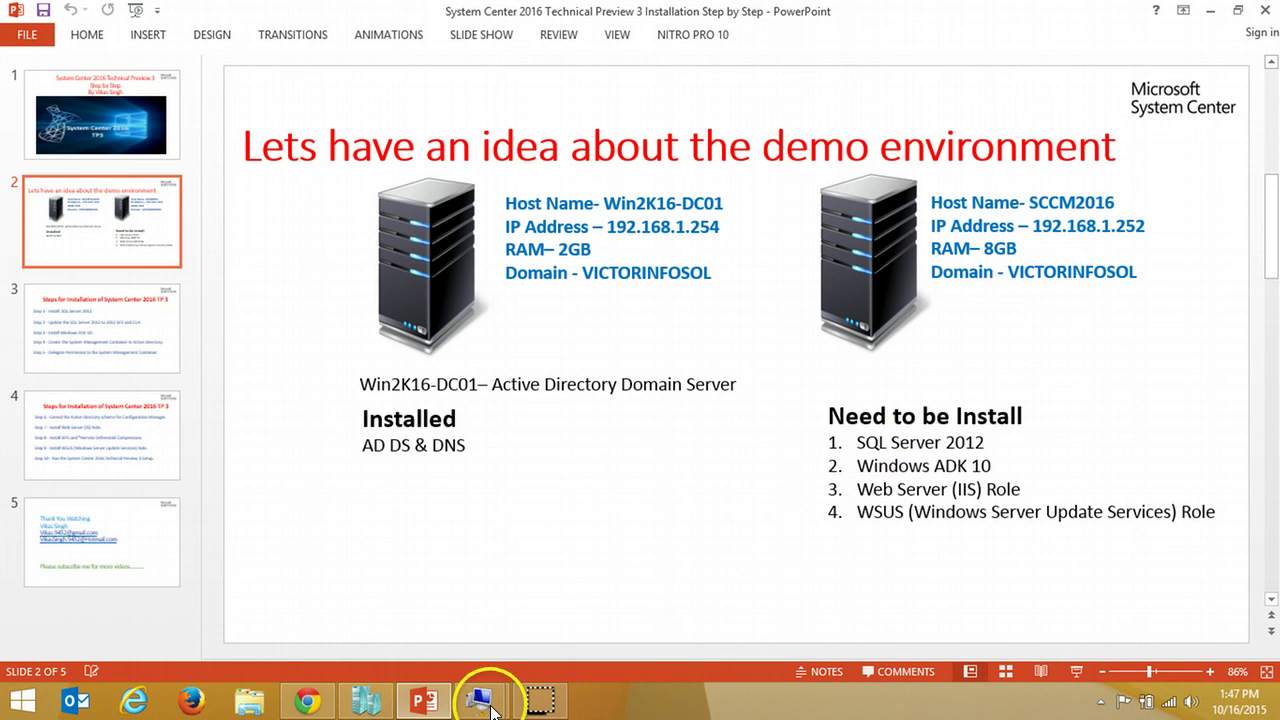
- Switch to the SCCM2016 virtual machine and check its computer name, domain membership and other local server properties
{"action": "mouse_move", "coordinate": [486, 698]}
{"action": "left_click", "coordinate": [620, 628]}
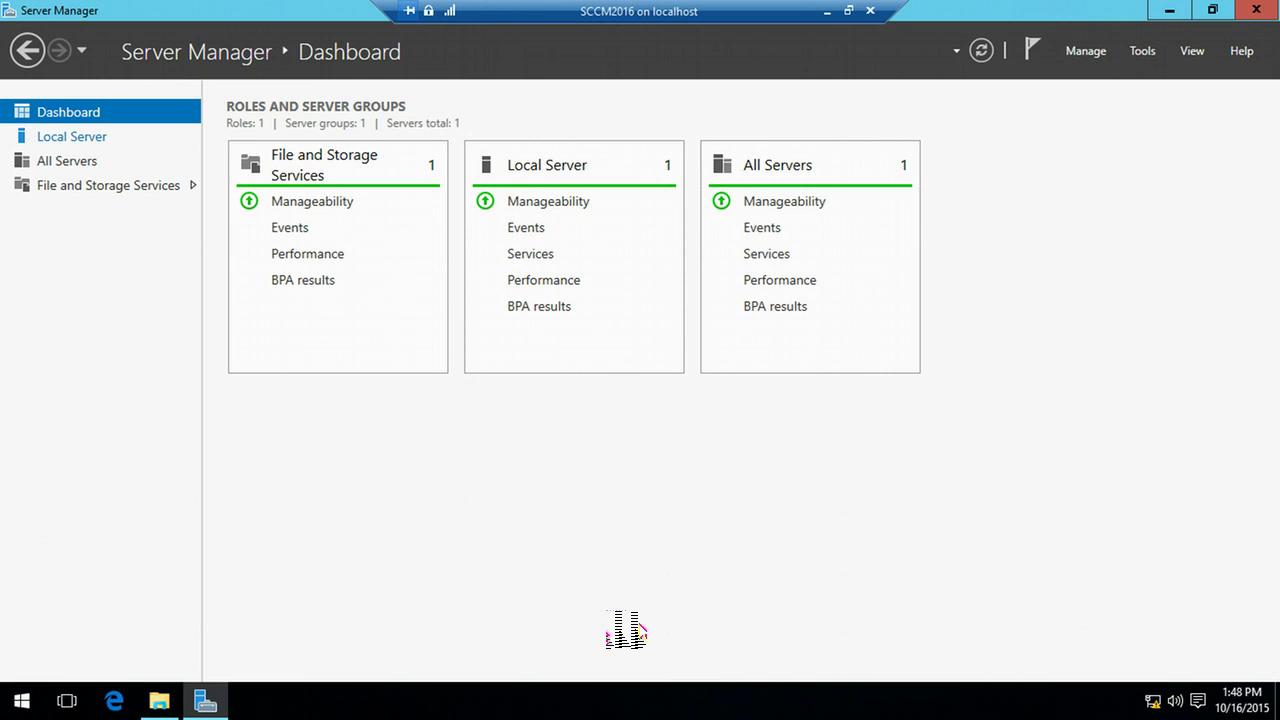
{"action": "left_click", "coordinate": [72, 136]}
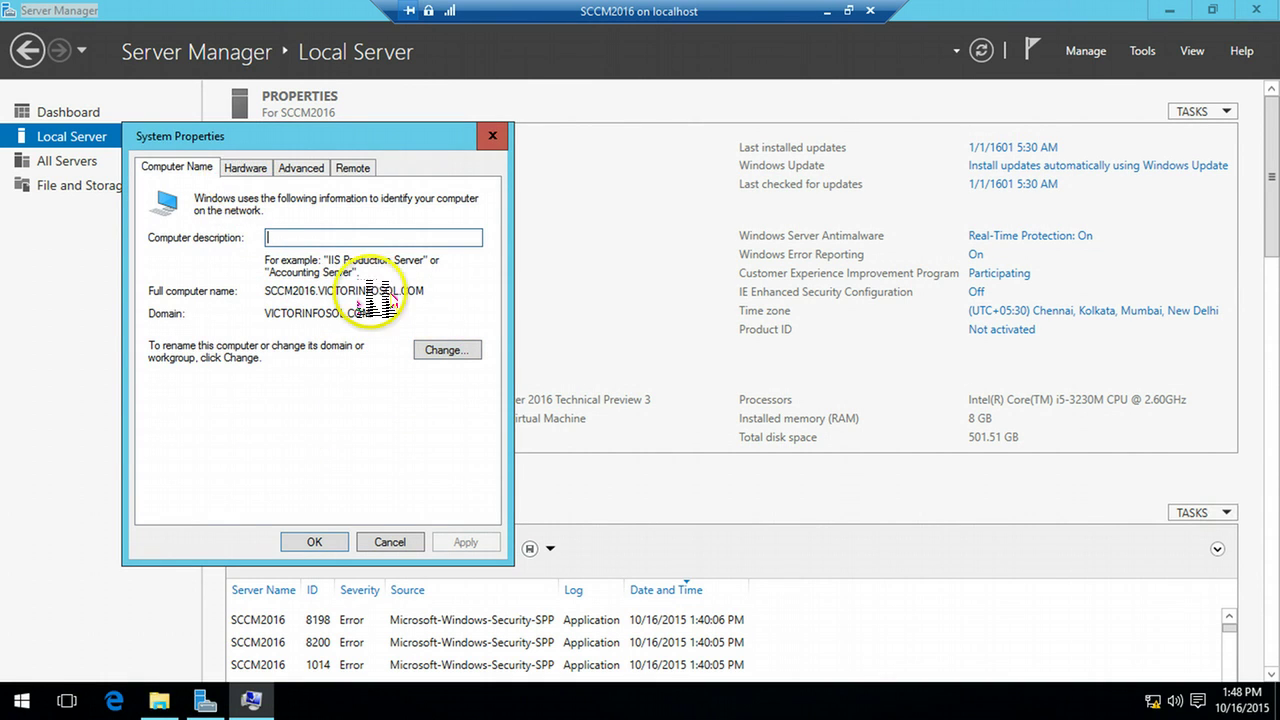
{"action": "left_click", "coordinate": [447, 350]}
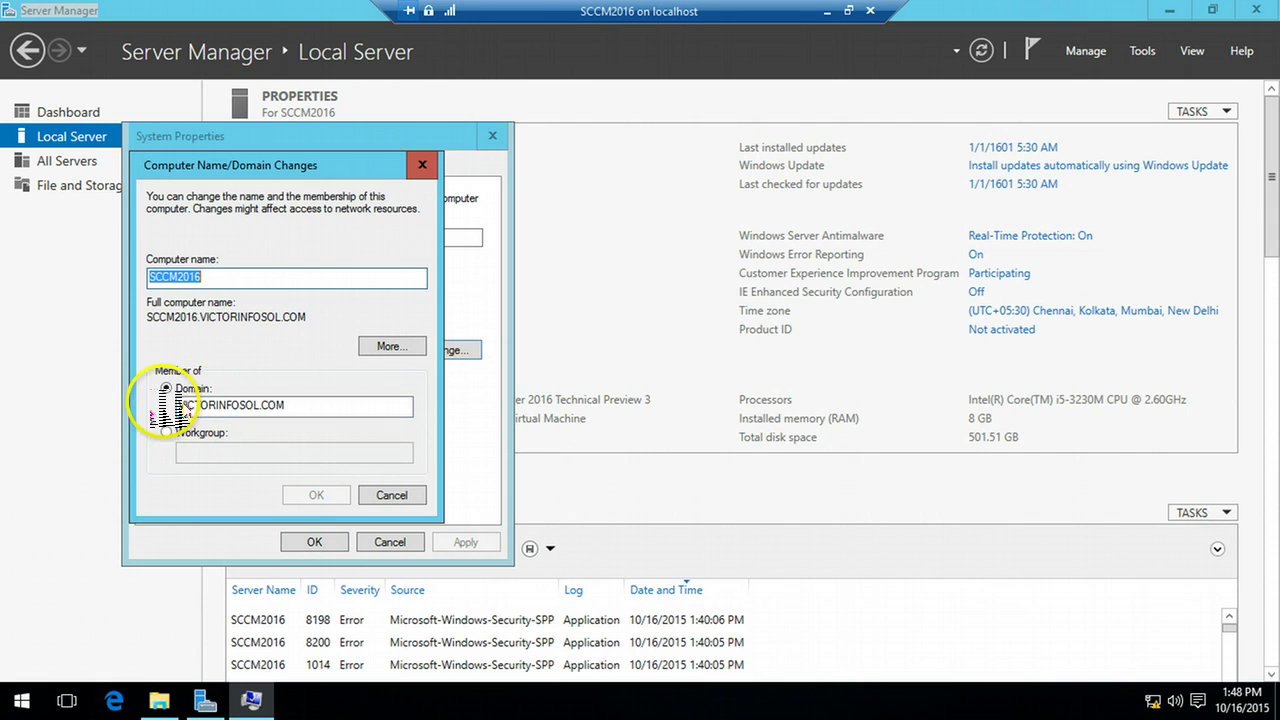
{"action": "left_click", "coordinate": [391, 495]}
{"action": "left_click", "coordinate": [389, 542]}
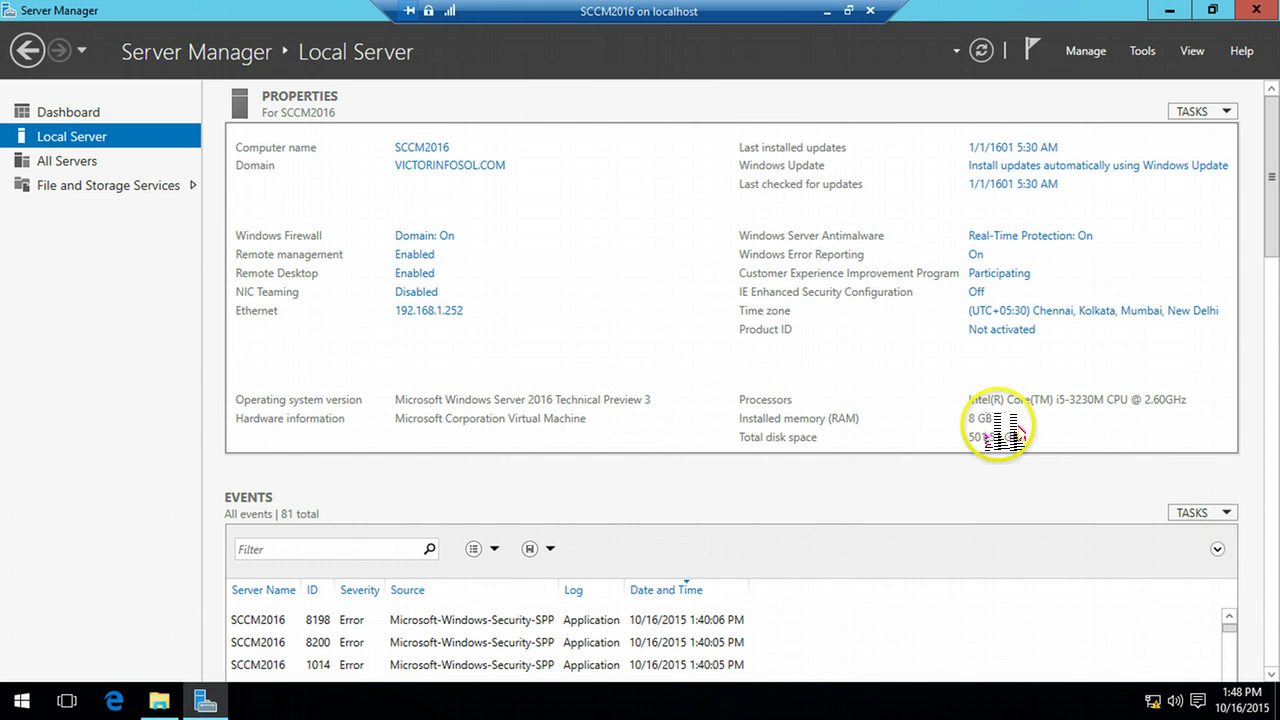
- Return to the PowerPoint presentation and highlight the Windows ADK 10, Web Server (IIS) and WSUS entries among the software to install
{"action": "left_click", "coordinate": [845, 11]}
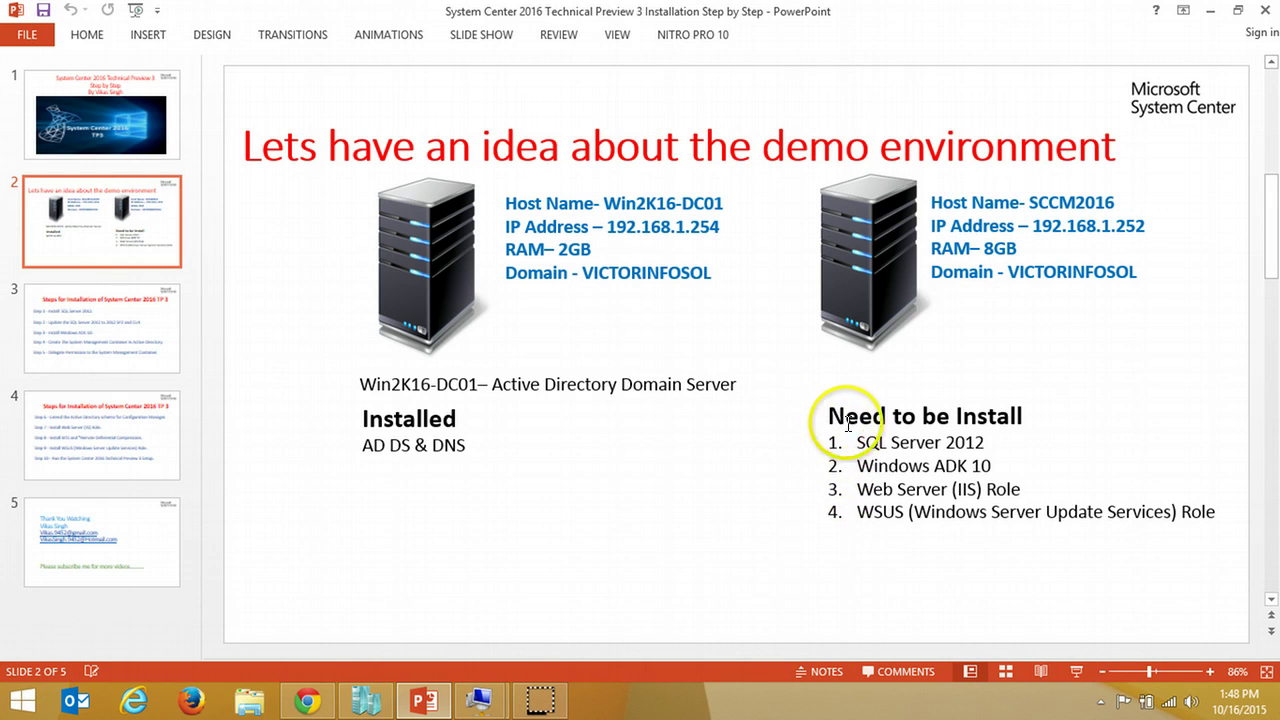
{"action": "left_click_drag", "start_coordinate": [888, 444], "coordinate": [995, 466]}
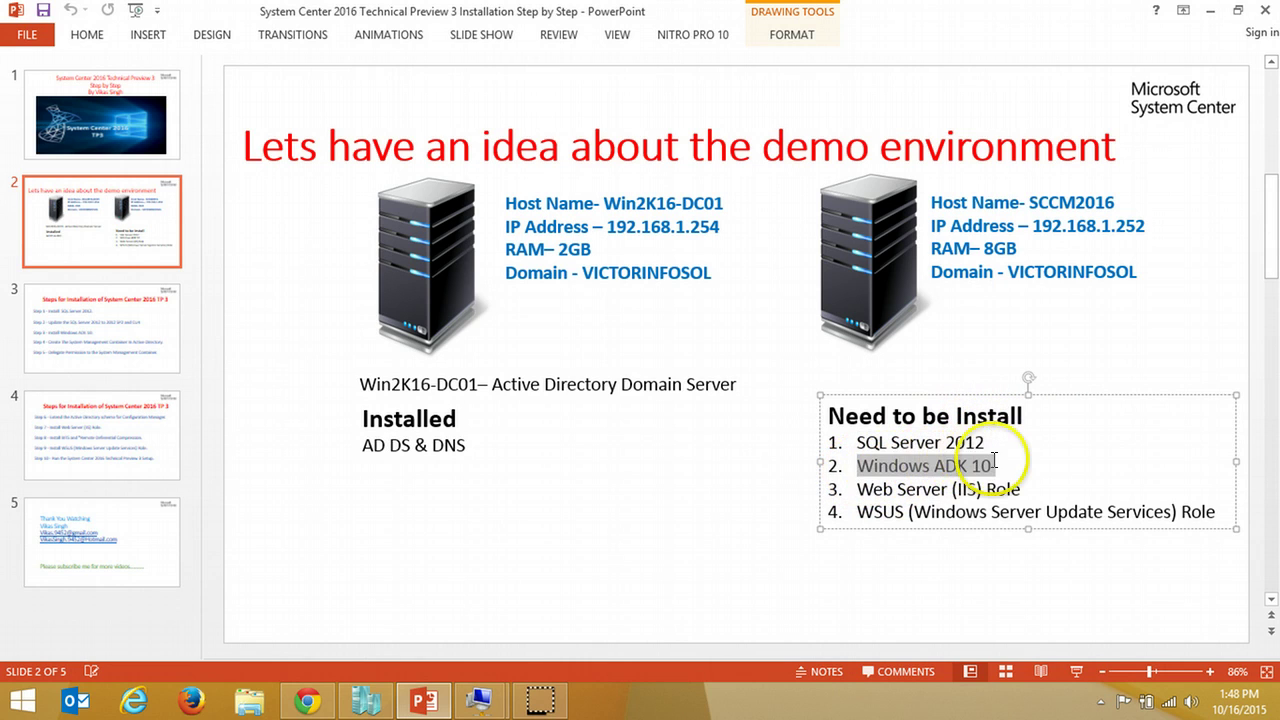
{"action": "left_click_drag", "start_coordinate": [866, 492], "coordinate": [1030, 492]}
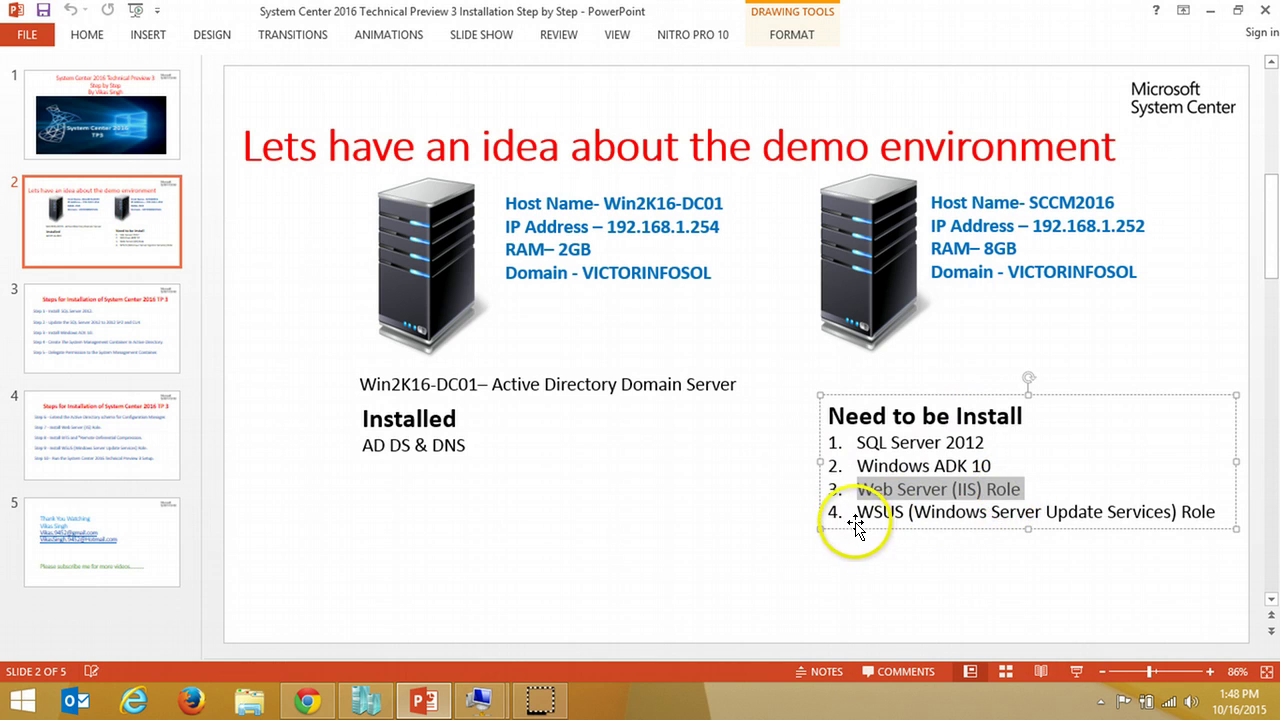
{"action": "left_click_drag", "start_coordinate": [857, 518], "coordinate": [990, 512]}
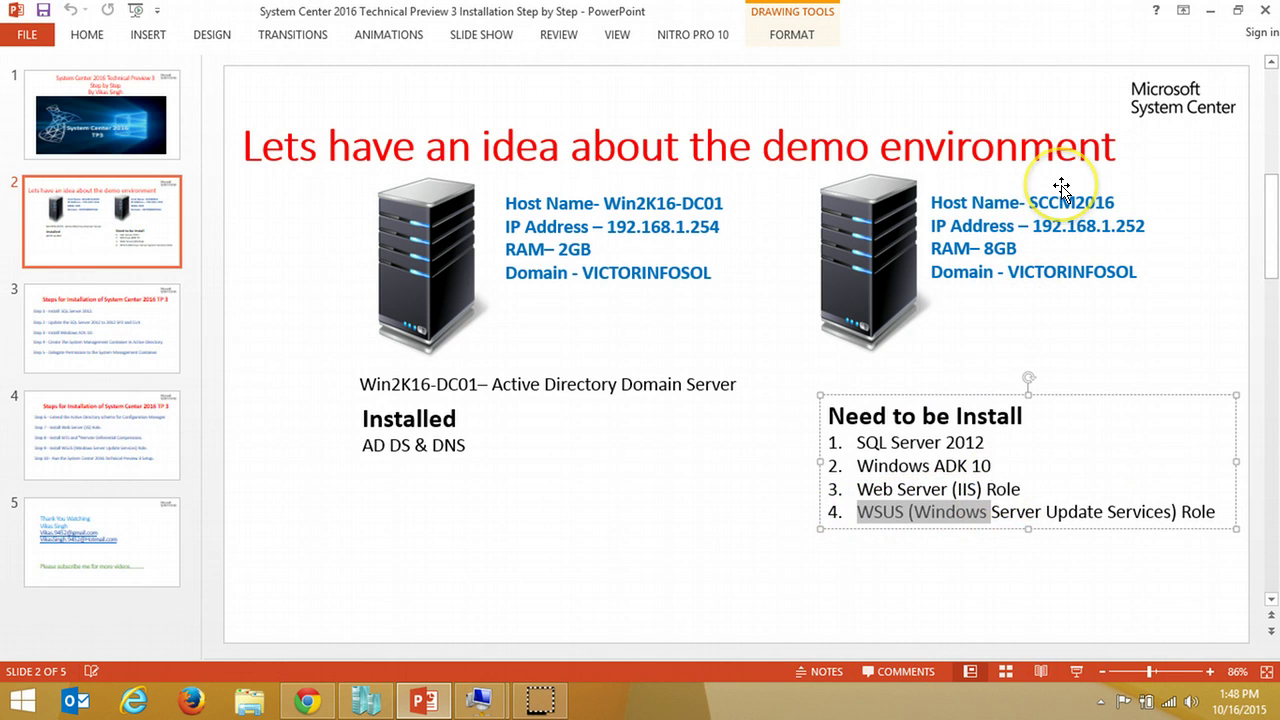
{"action": "left_click", "coordinate": [733, 503]}
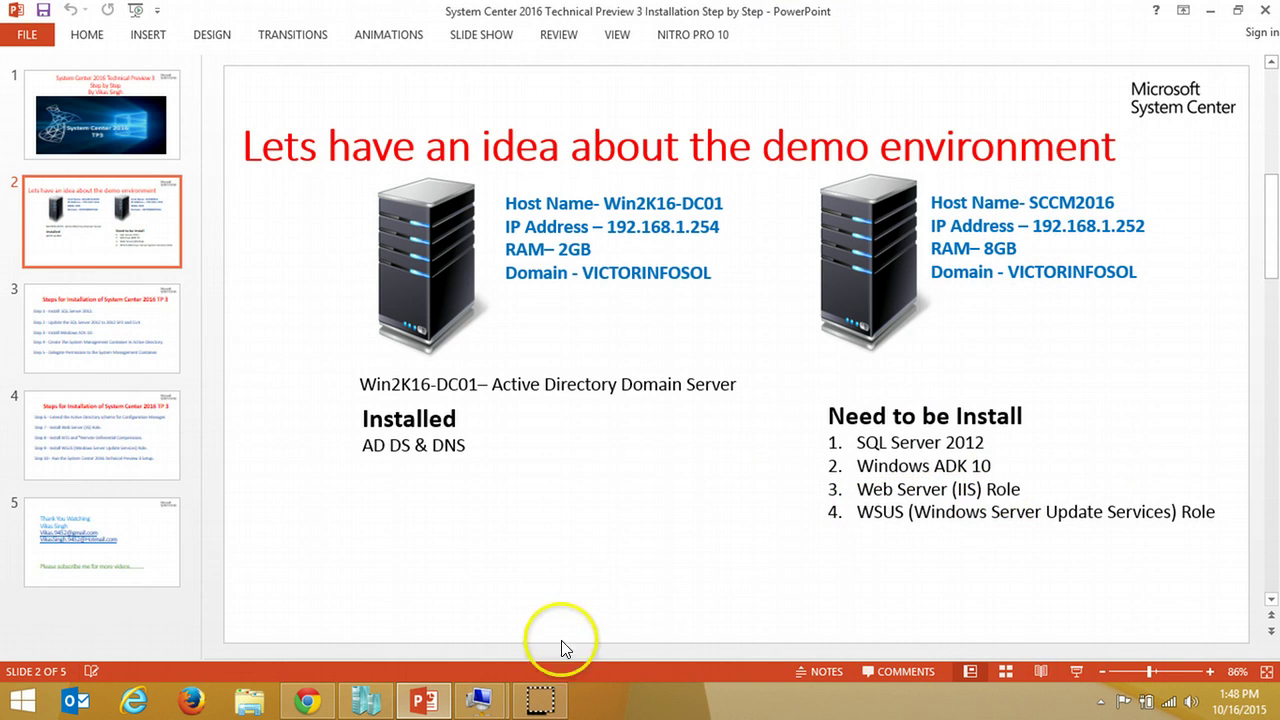
- Switch to Win2K16-DC01 and find the SCCMAdmin account in the INDIA Users unit of Active Directory Users and Computers
{"action": "mouse_move", "coordinate": [484, 698]}
{"action": "left_click", "coordinate": [429, 626]}
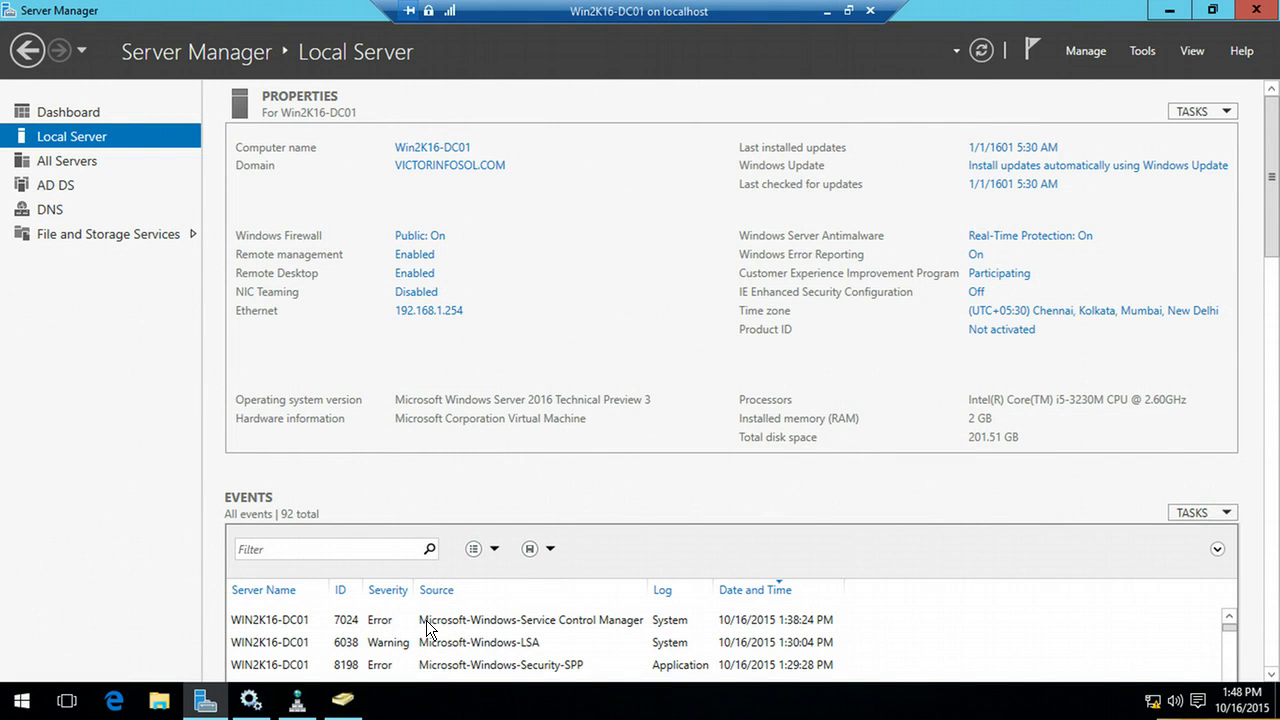
{"action": "left_click", "coordinate": [205, 700]}
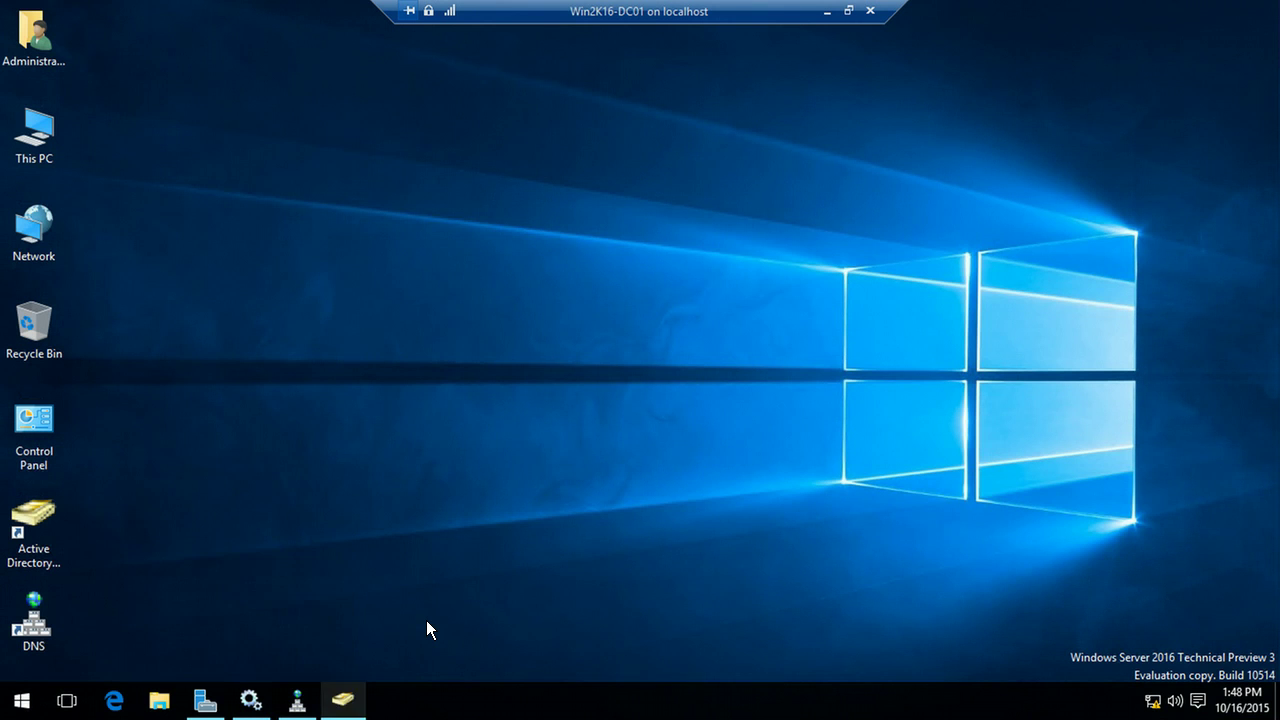
{"action": "left_click", "coordinate": [343, 700]}
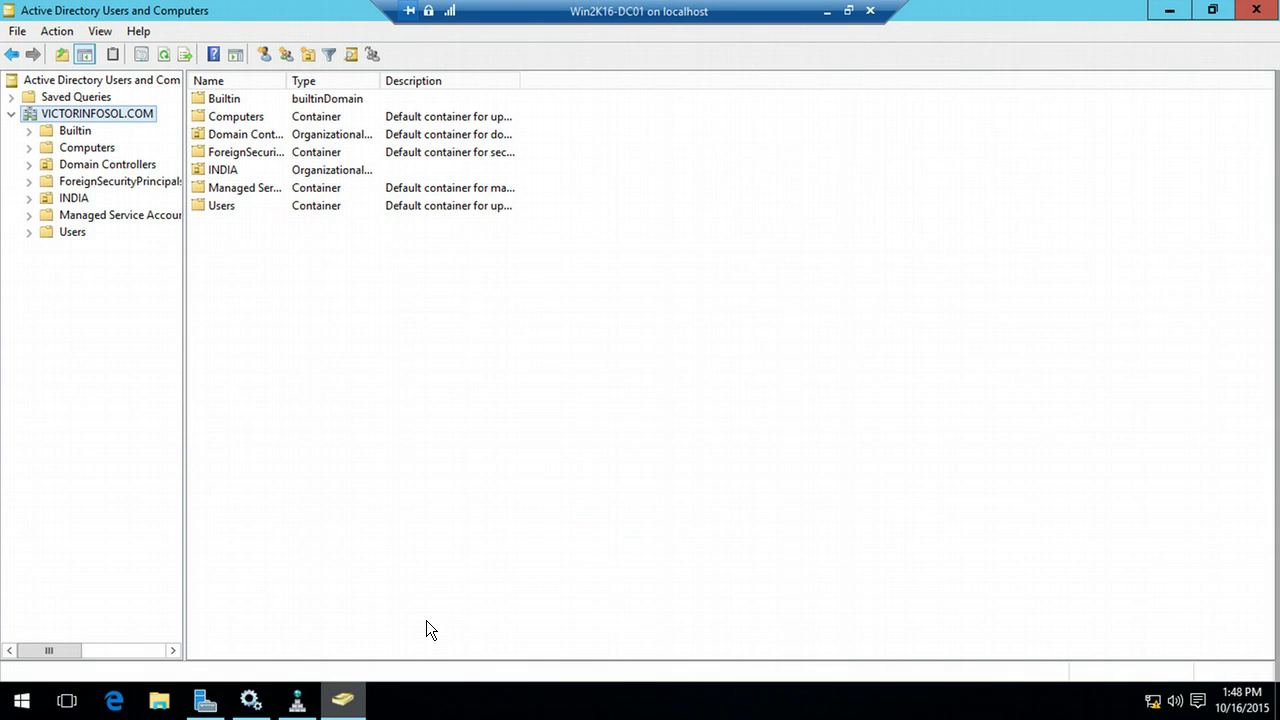
{"action": "double_click", "coordinate": [80, 203]}
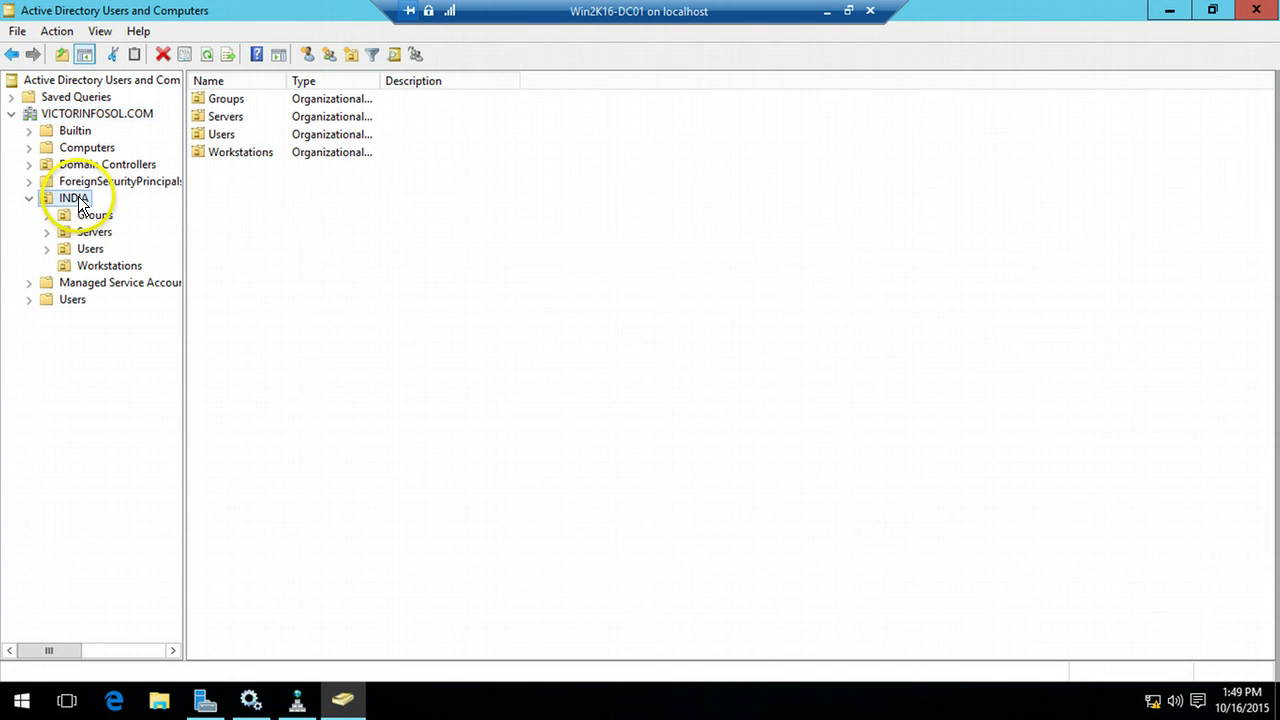
{"action": "left_click", "coordinate": [92, 251]}
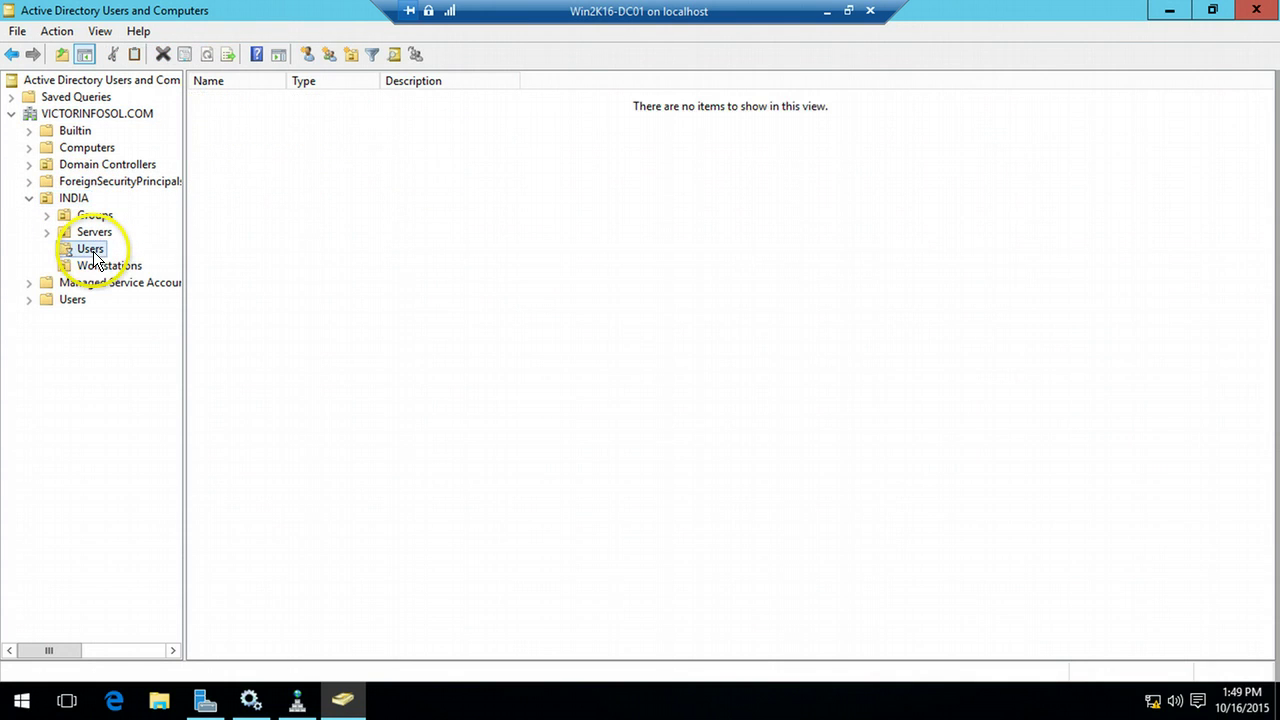
{"action": "left_click", "coordinate": [262, 117]}
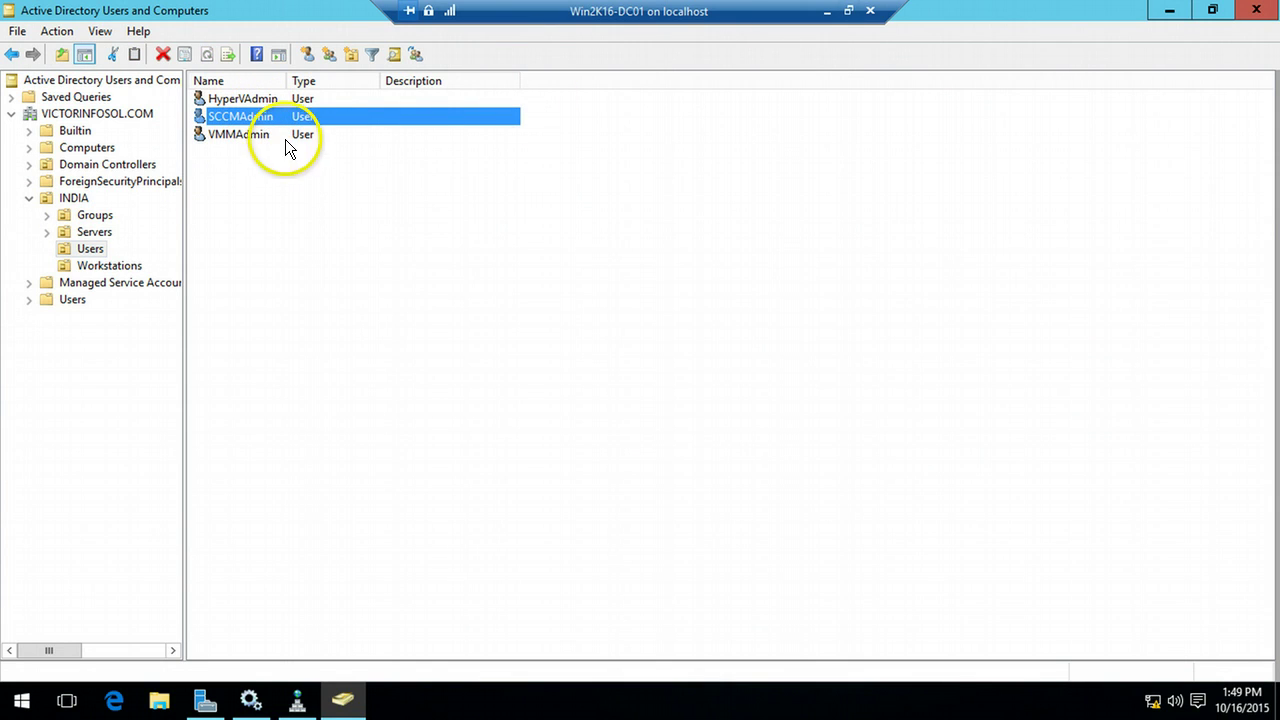
- Review each group membership in the SCCMAdmin account's properties and close them
{"action": "right_click", "coordinate": [280, 118]}
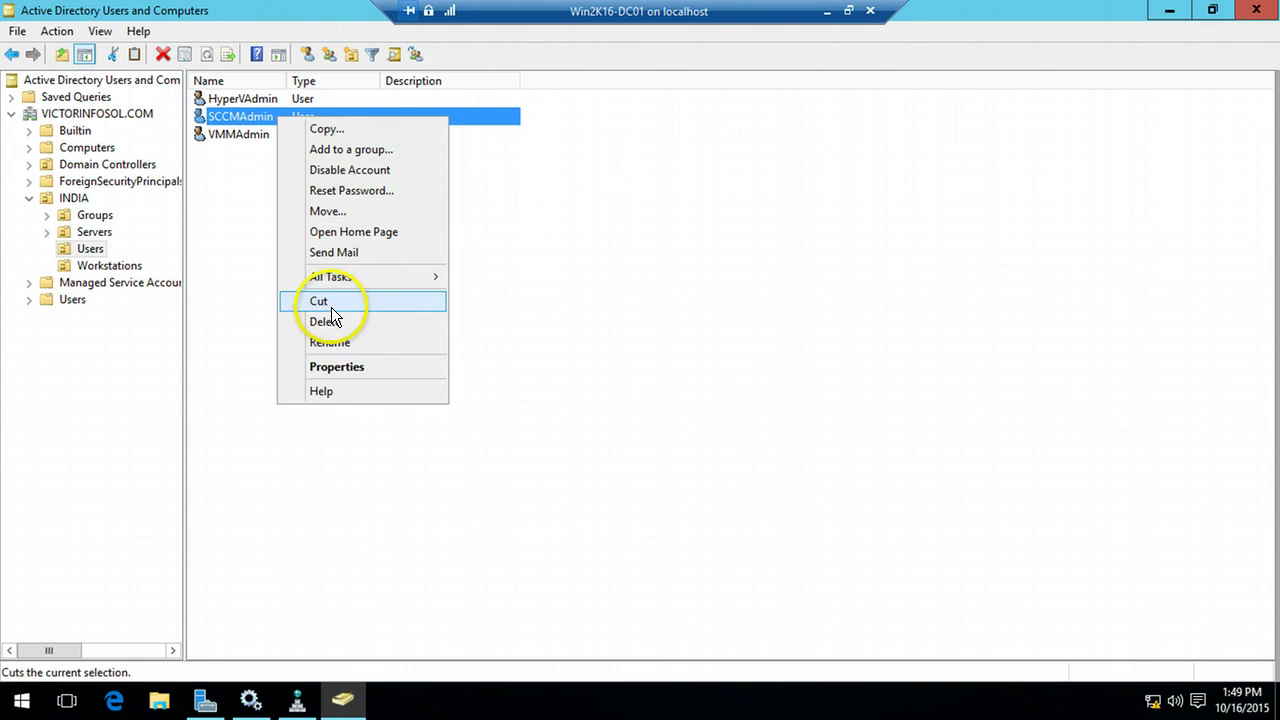
{"action": "left_click", "coordinate": [344, 366]}
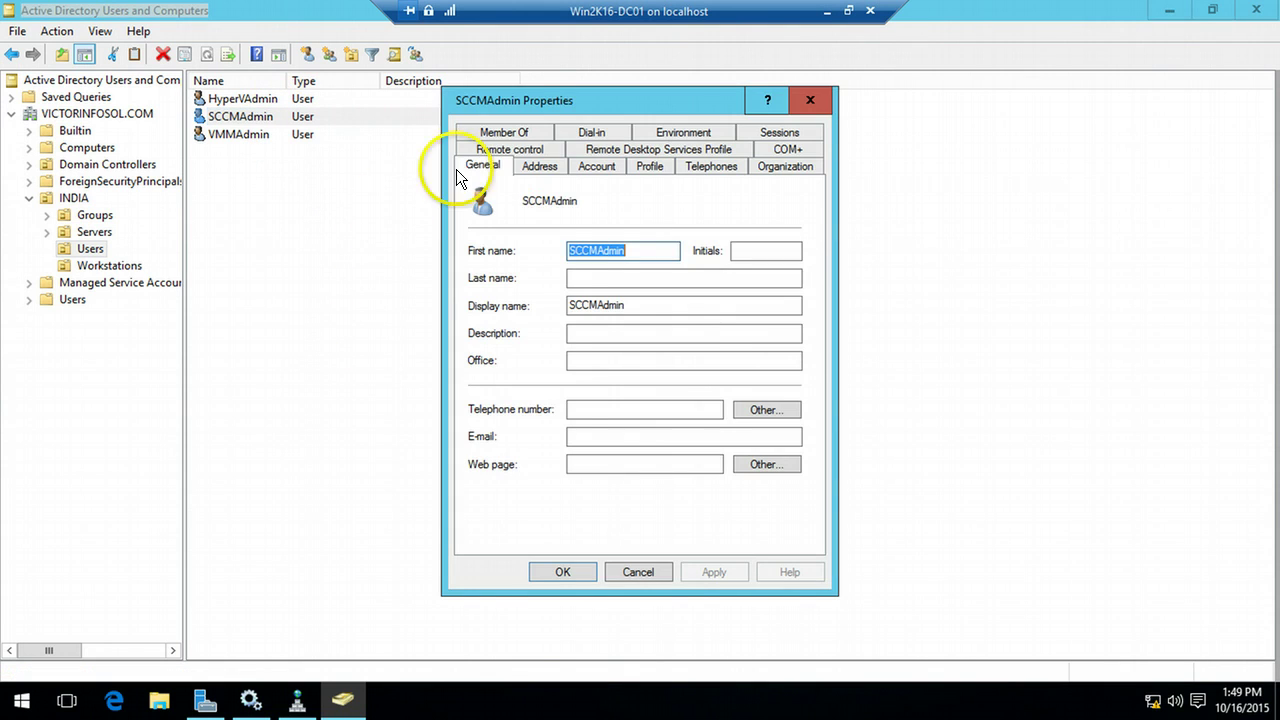
{"action": "left_click", "coordinate": [532, 136]}
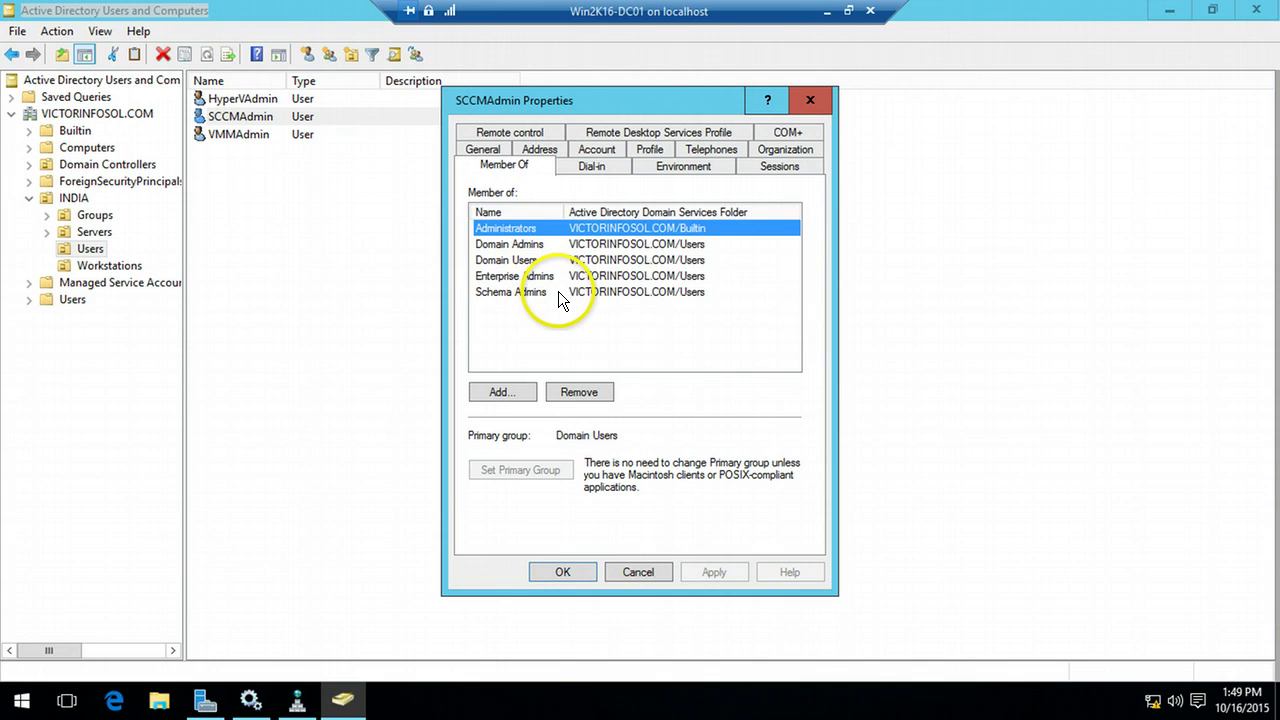
{"action": "left_click", "coordinate": [558, 291]}
{"action": "left_click", "coordinate": [540, 229]}
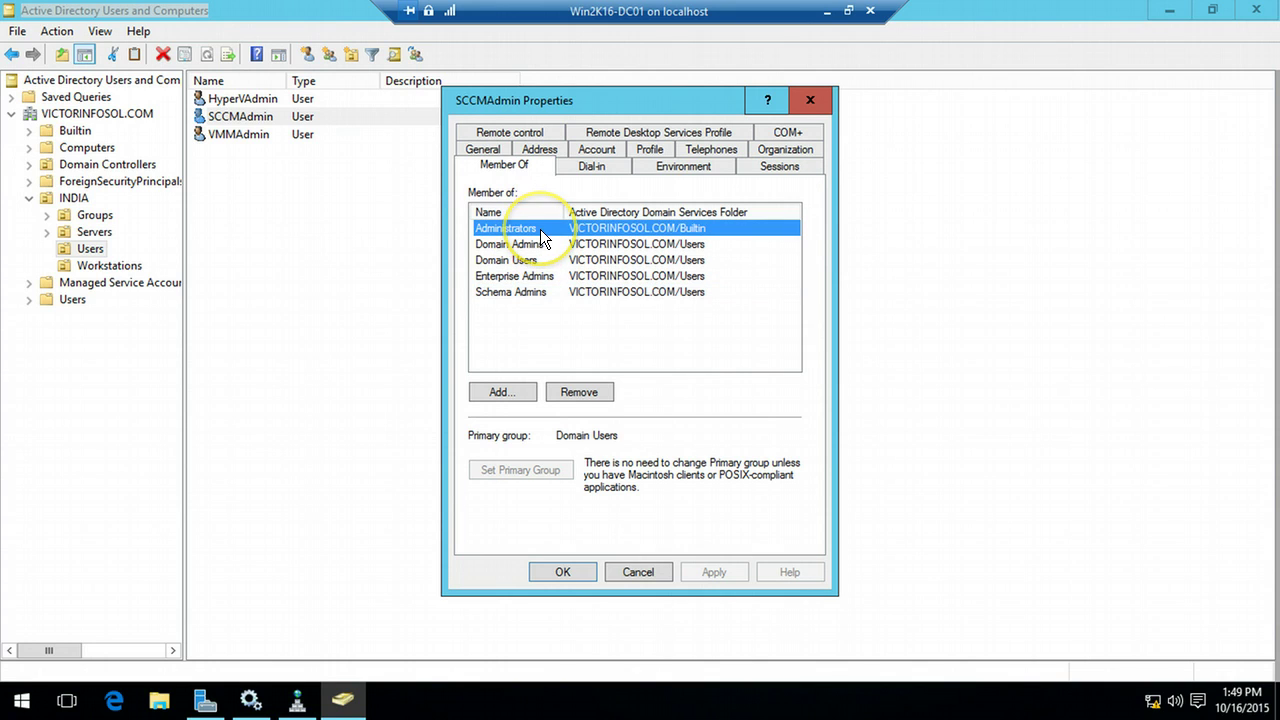
{"action": "left_click", "coordinate": [540, 245]}
{"action": "left_click", "coordinate": [532, 261]}
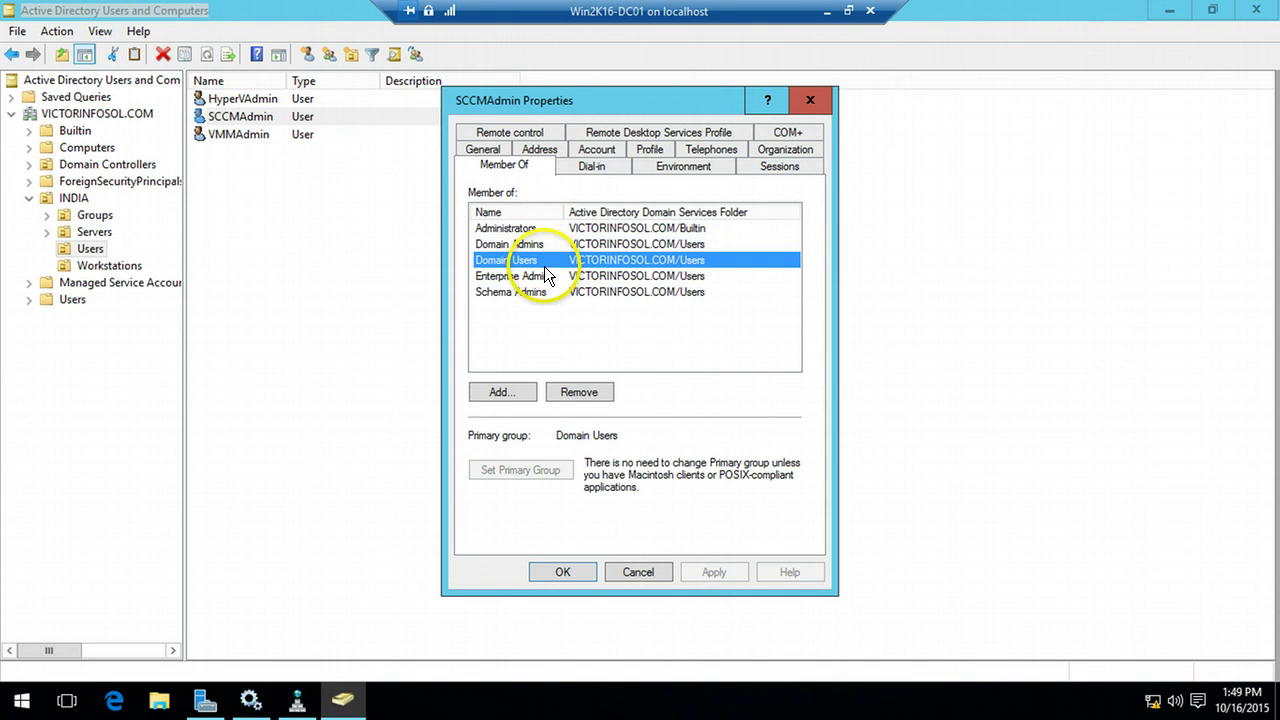
{"action": "left_click", "coordinate": [552, 277]}
{"action": "left_click", "coordinate": [549, 292]}
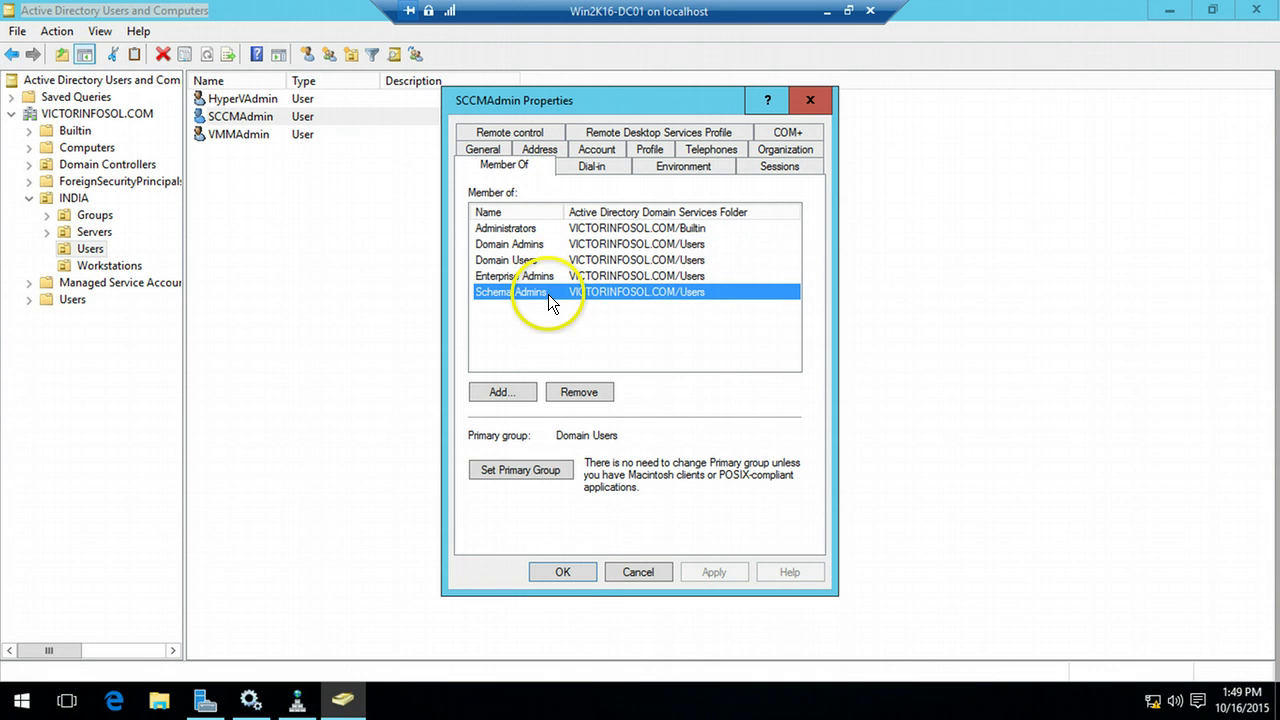
{"action": "left_click", "coordinate": [573, 573]}
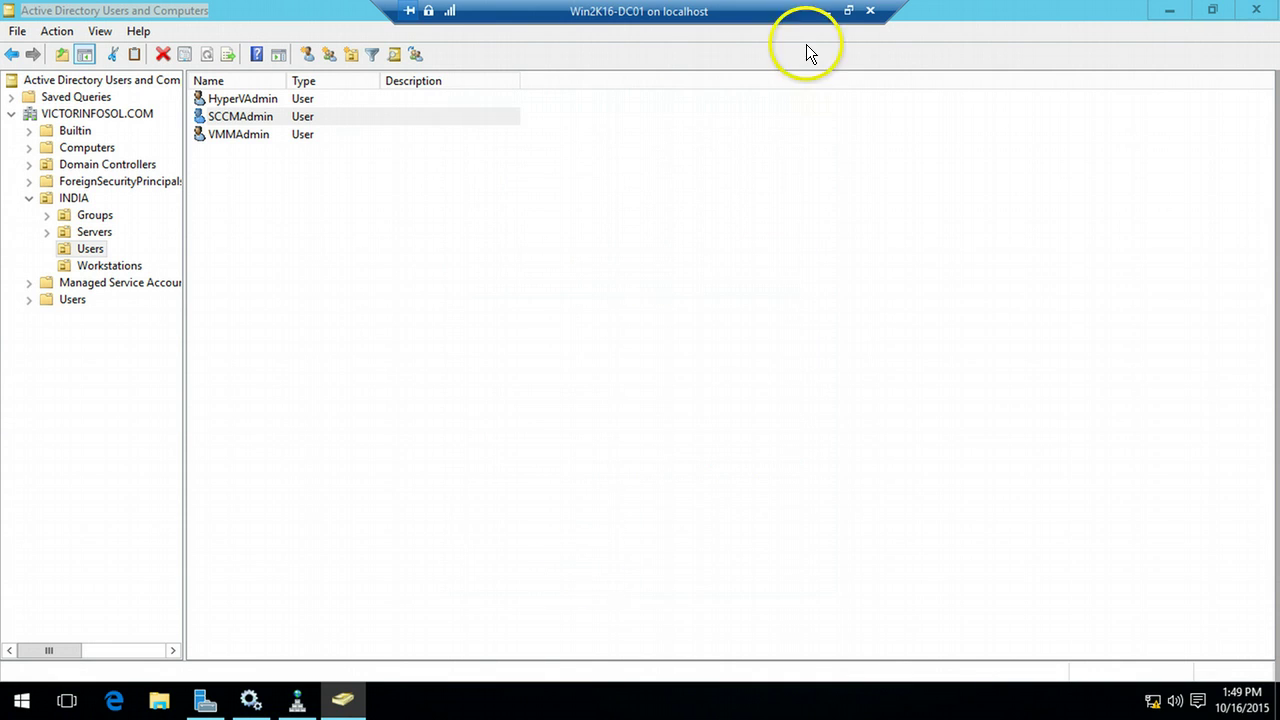
- Switch to the SCCM2016 virtual machine and check which account is signed in
{"action": "left_click", "coordinate": [826, 10]}
{"action": "left_click", "coordinate": [478, 706]}
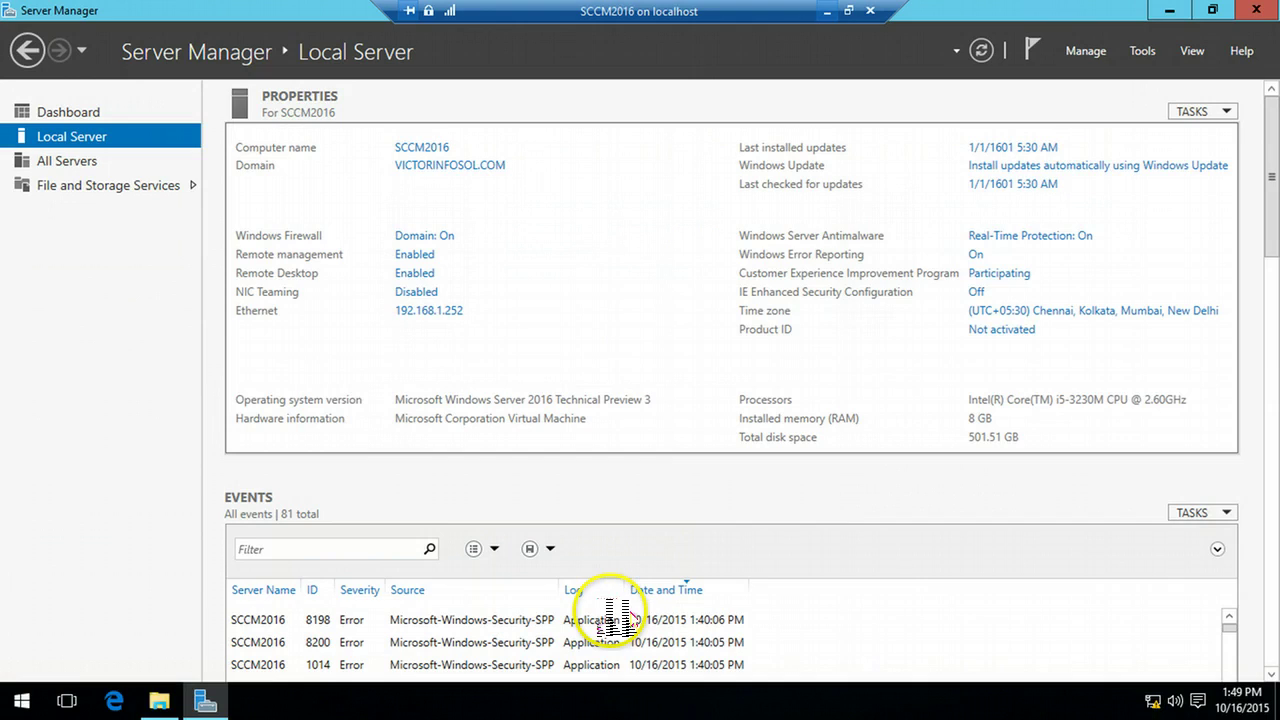
{"action": "key", "text": "super"}
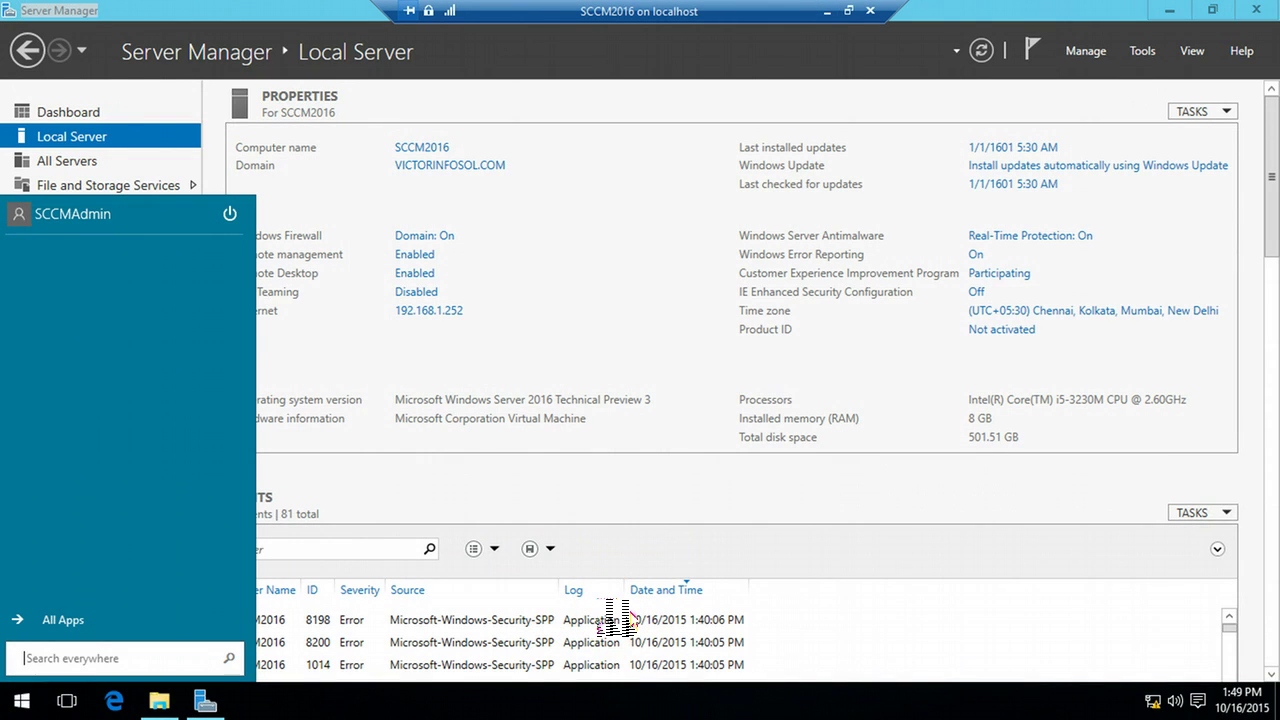
{"action": "key", "text": "Escape"}
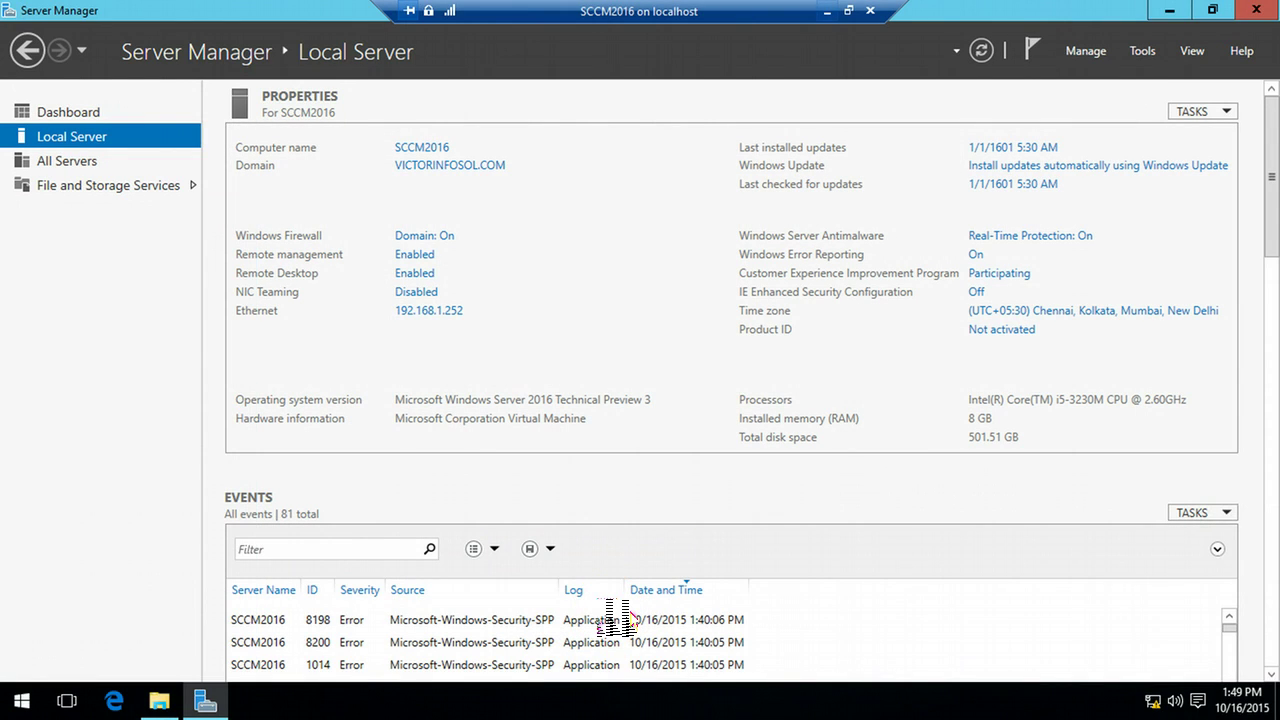
- Return to the PowerPoint presentation and show slide 3 with the System Center 2016 TP 3 installation steps
{"action": "left_click", "coordinate": [827, 12]}
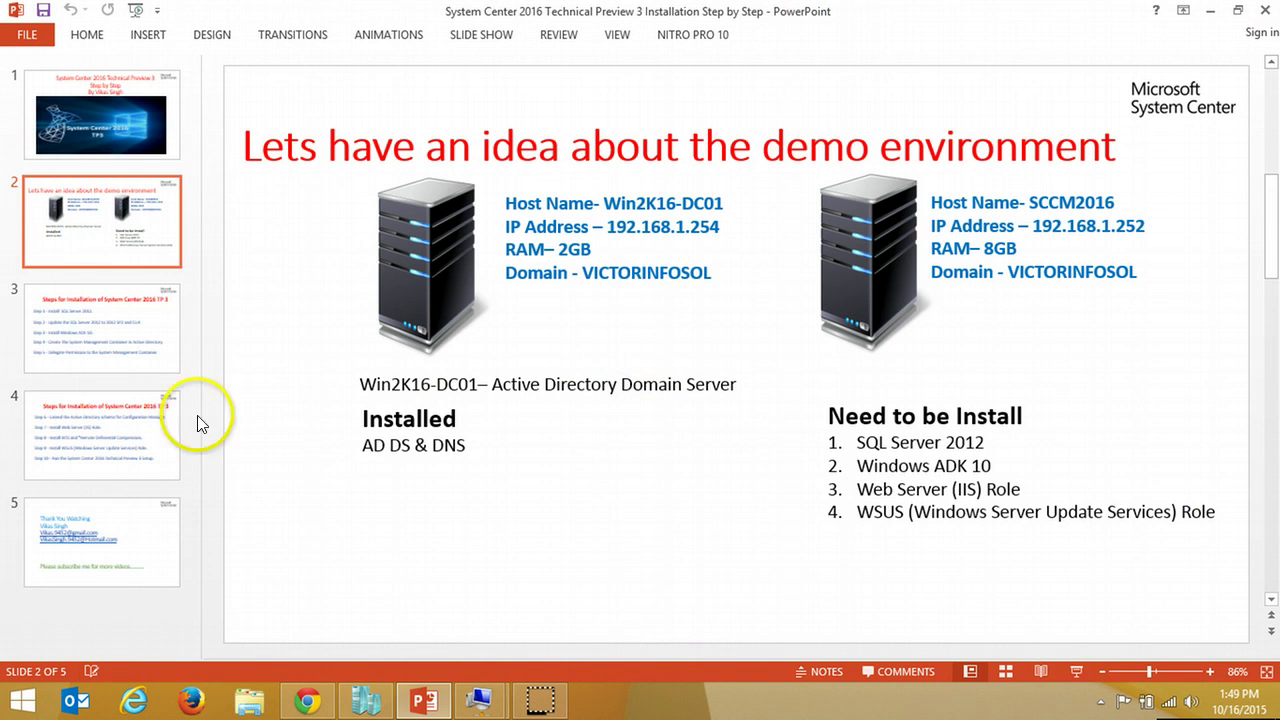
{"action": "left_click", "coordinate": [130, 340]}
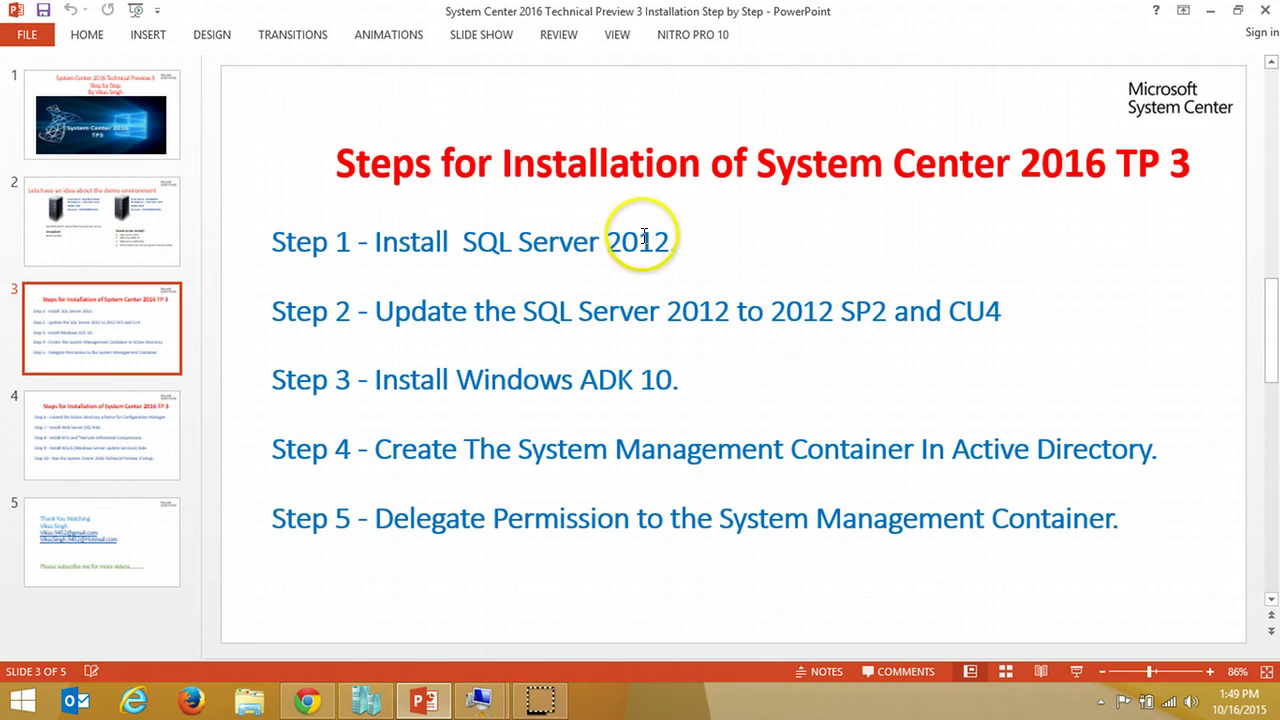
- Switch to Hyper-V Manager and open the settings of the SCCM2016 virtual machine
{"action": "left_click", "coordinate": [368, 699]}
{"action": "key", "text": "shift+F10"}
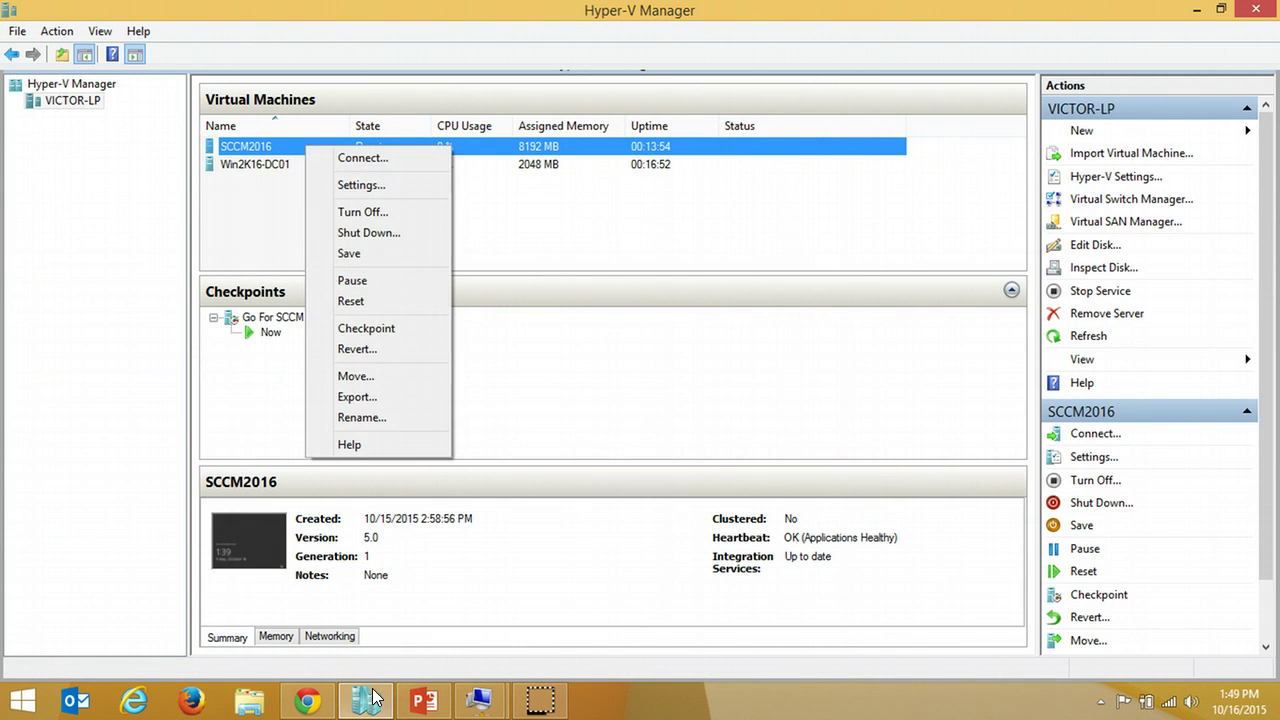
{"action": "key", "text": "Down"}
{"action": "key", "text": "Down"}
{"action": "key", "text": "Up"}
{"action": "key", "text": "Return"}
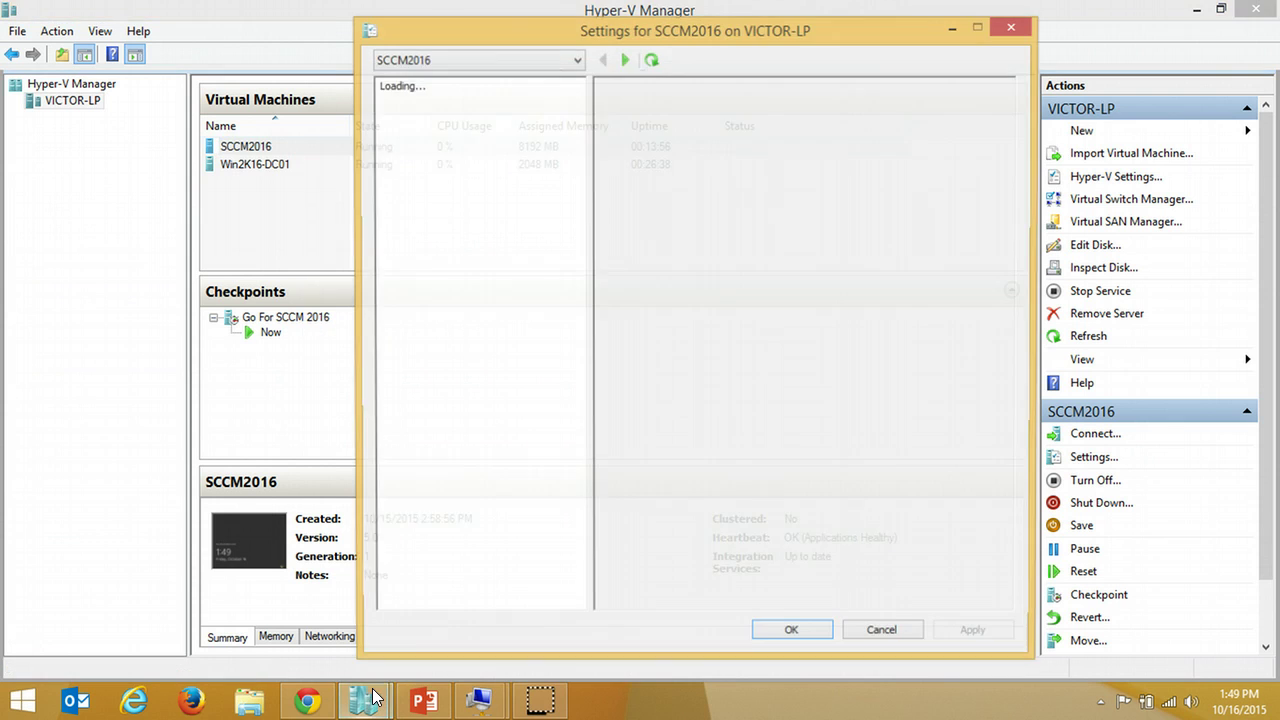
- Attach F:\ISO\SQL Server\Microsoft SQL Server 2012.iso to the DVD drive of the SCCM2016 virtual machine and save the settings
{"action": "left_click", "coordinate": [486, 229]}
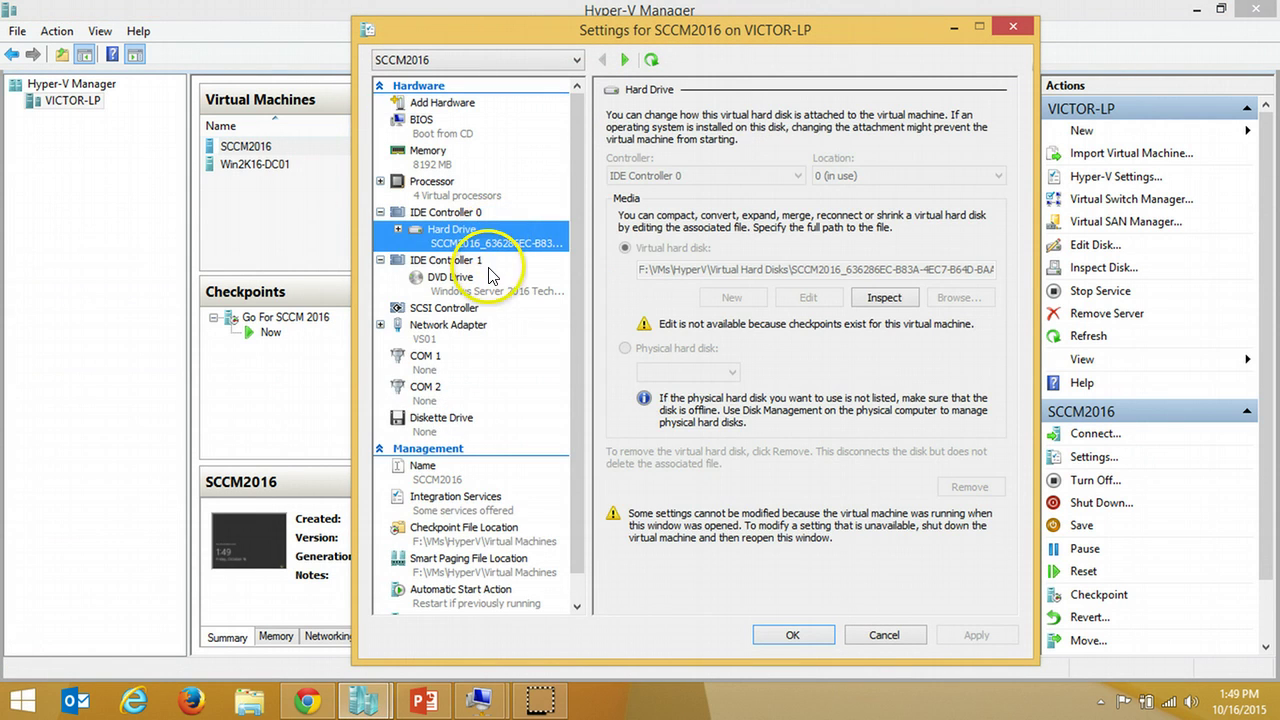
{"action": "left_click", "coordinate": [505, 280]}
{"action": "left_click", "coordinate": [957, 284]}
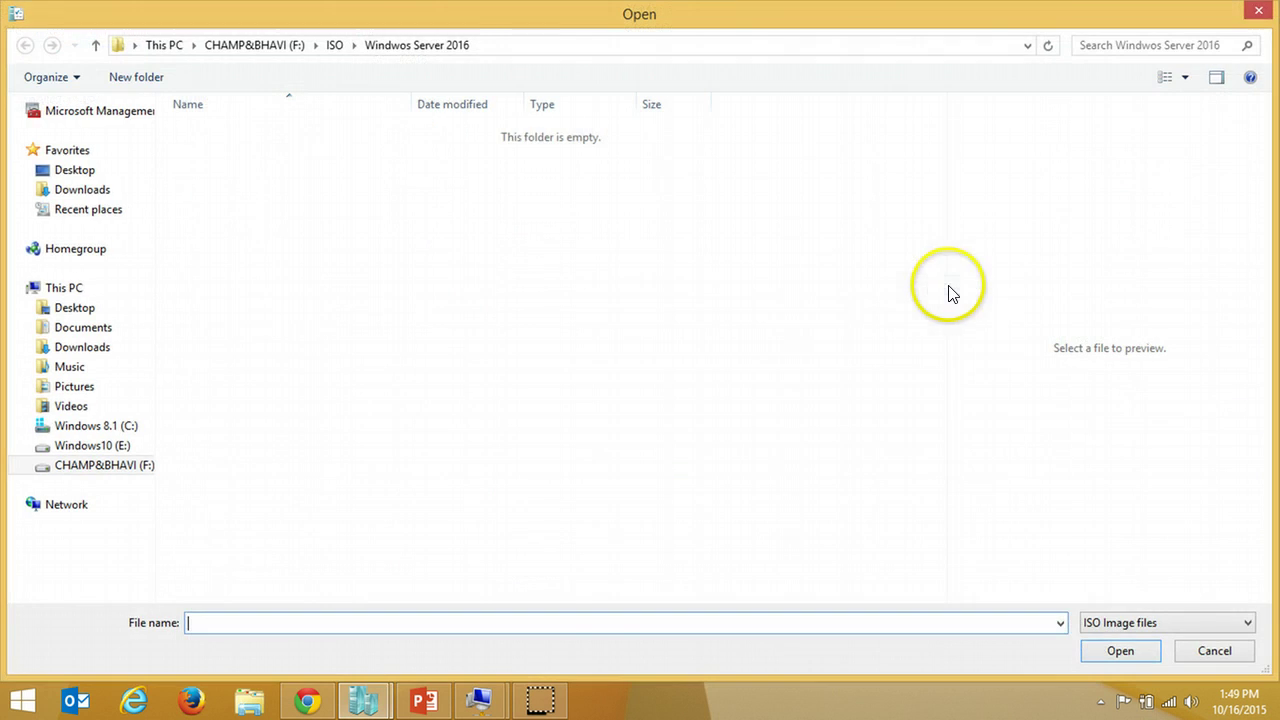
{"action": "left_click", "coordinate": [334, 45]}
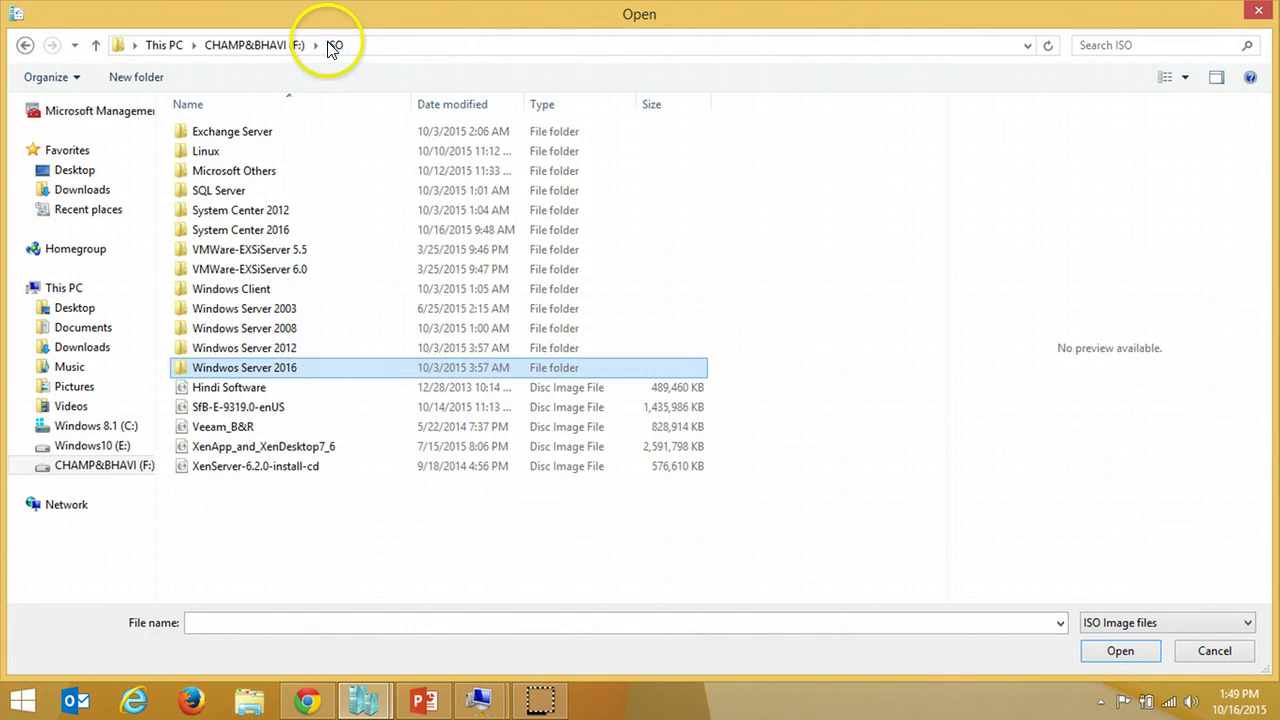
{"action": "double_click", "coordinate": [254, 198]}
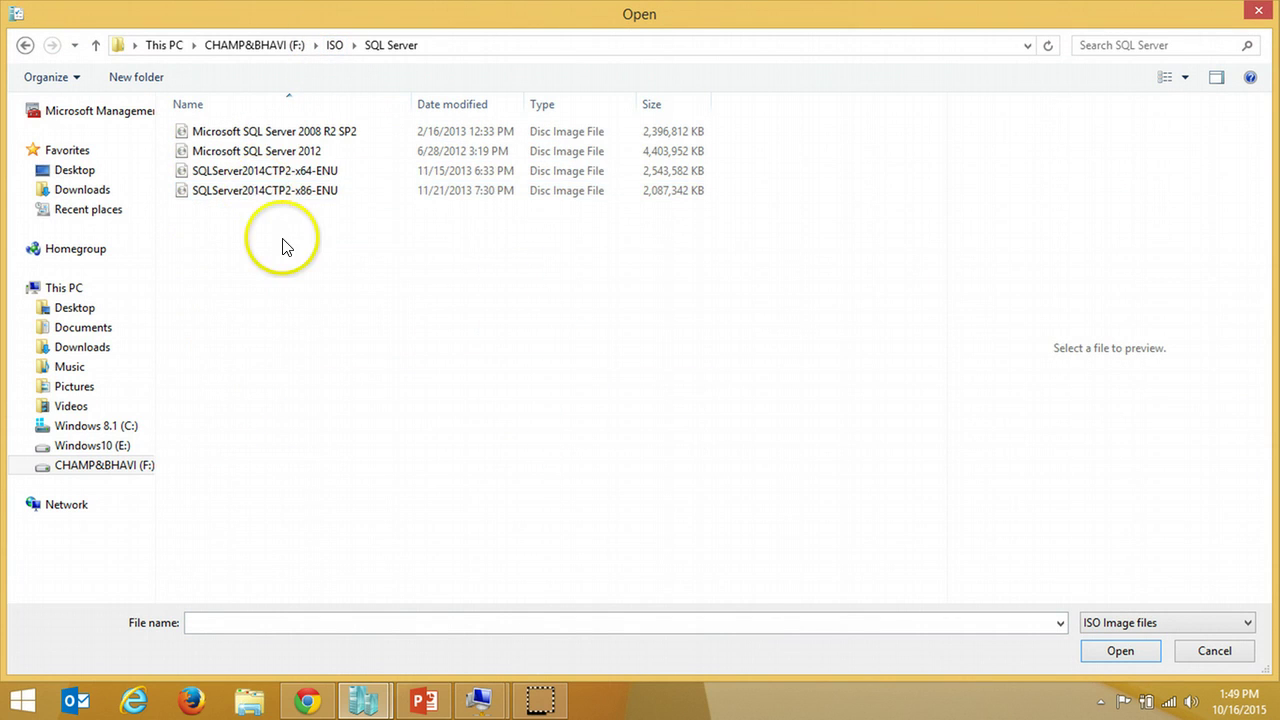
{"action": "left_click", "coordinate": [325, 152]}
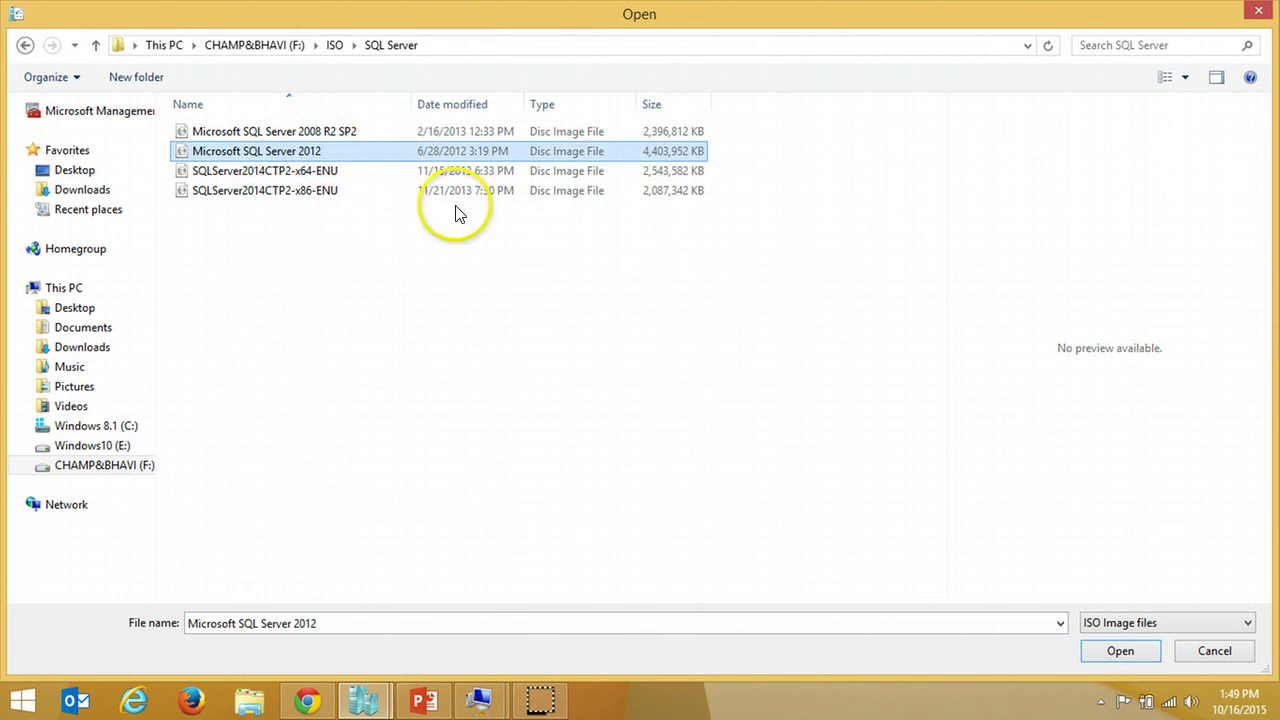
{"action": "left_click", "coordinate": [1145, 654]}
{"action": "left_click", "coordinate": [985, 637]}
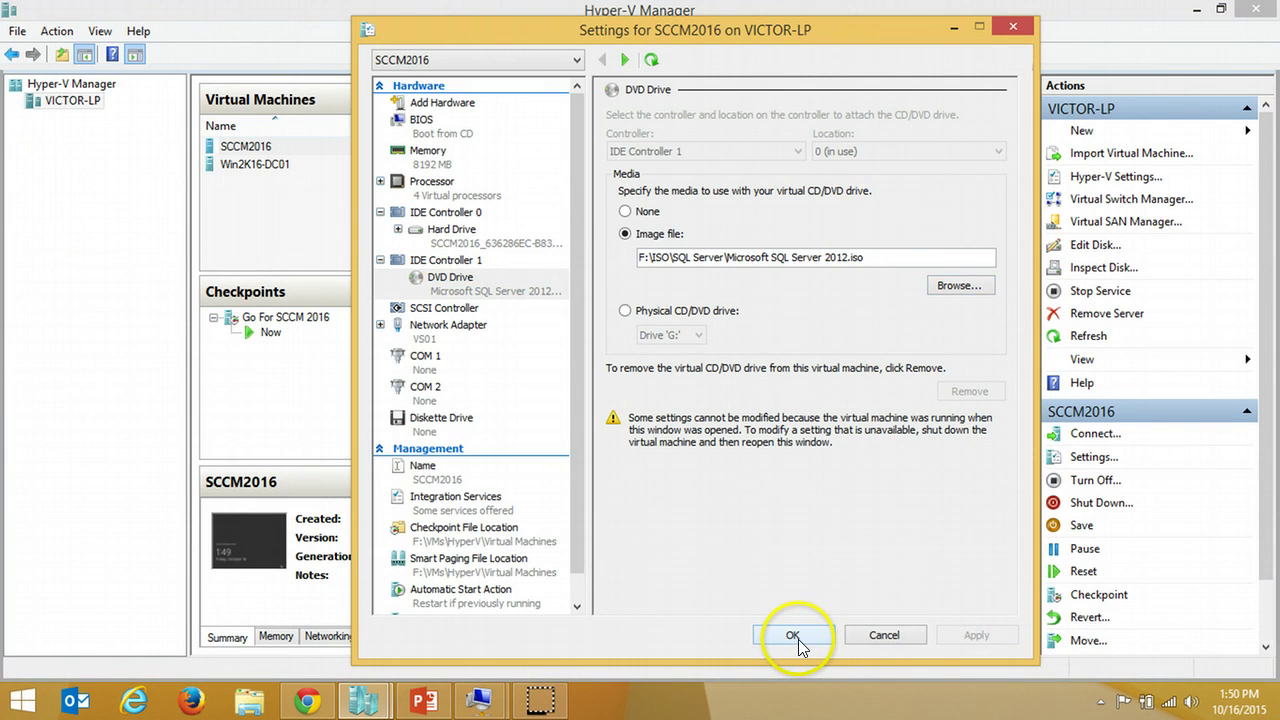
{"action": "left_click", "coordinate": [798, 639]}
- Switch to the SCCM2016 virtual machine and launch SQL Server setup from DVD Drive (E:), allowing it to run
{"action": "mouse_move", "coordinate": [481, 700]}
{"action": "left_click", "coordinate": [583, 630]}
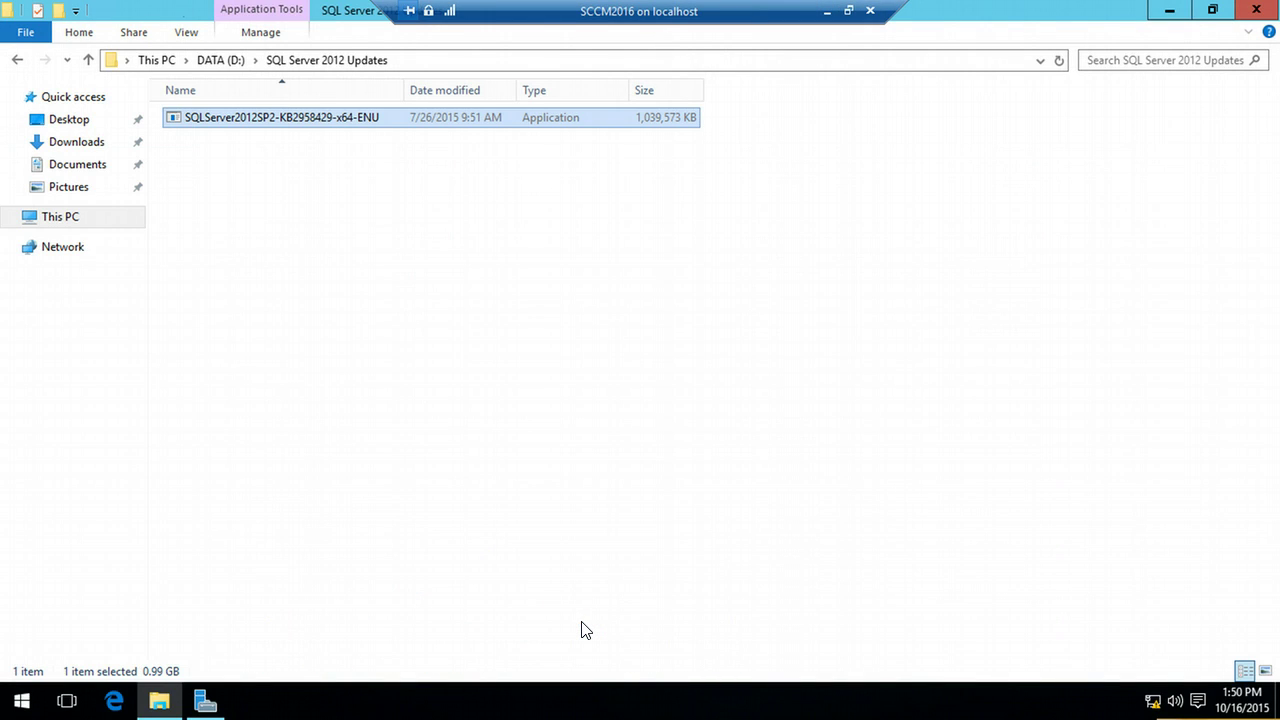
{"action": "left_click", "coordinate": [60, 217]}
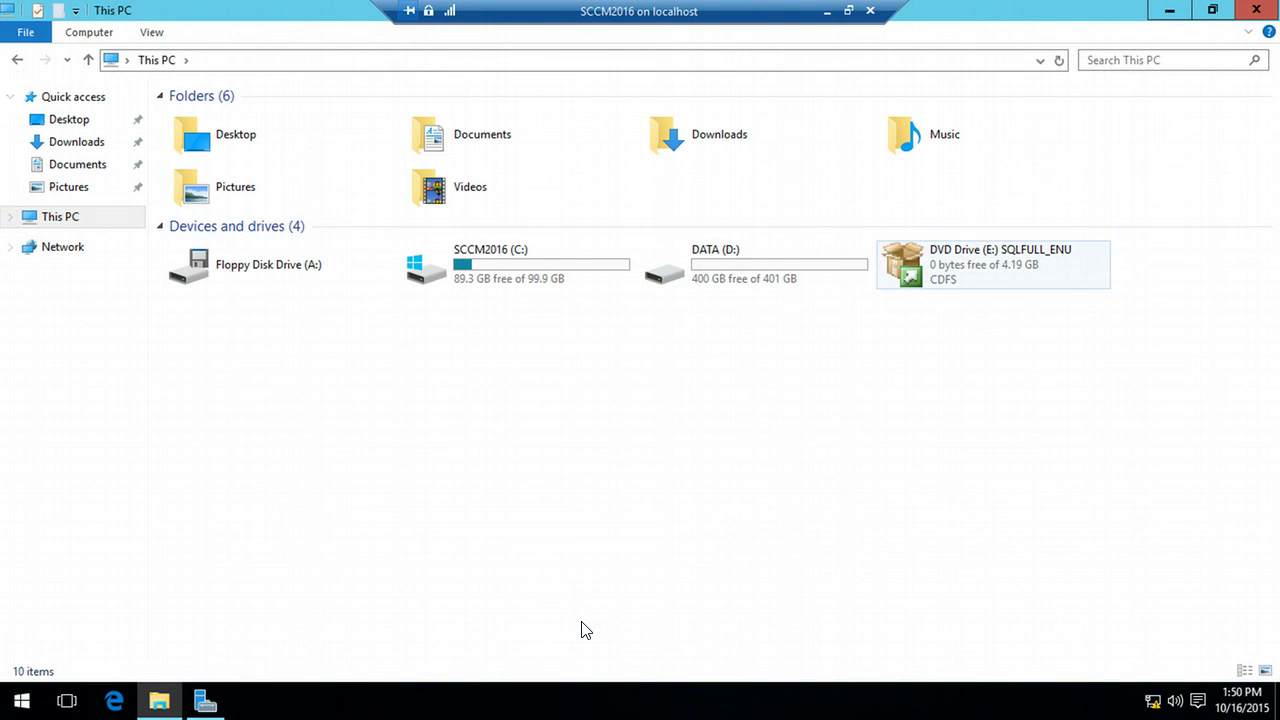
{"action": "left_click", "coordinate": [990, 264]}
{"action": "double_click", "coordinate": [958, 262]}
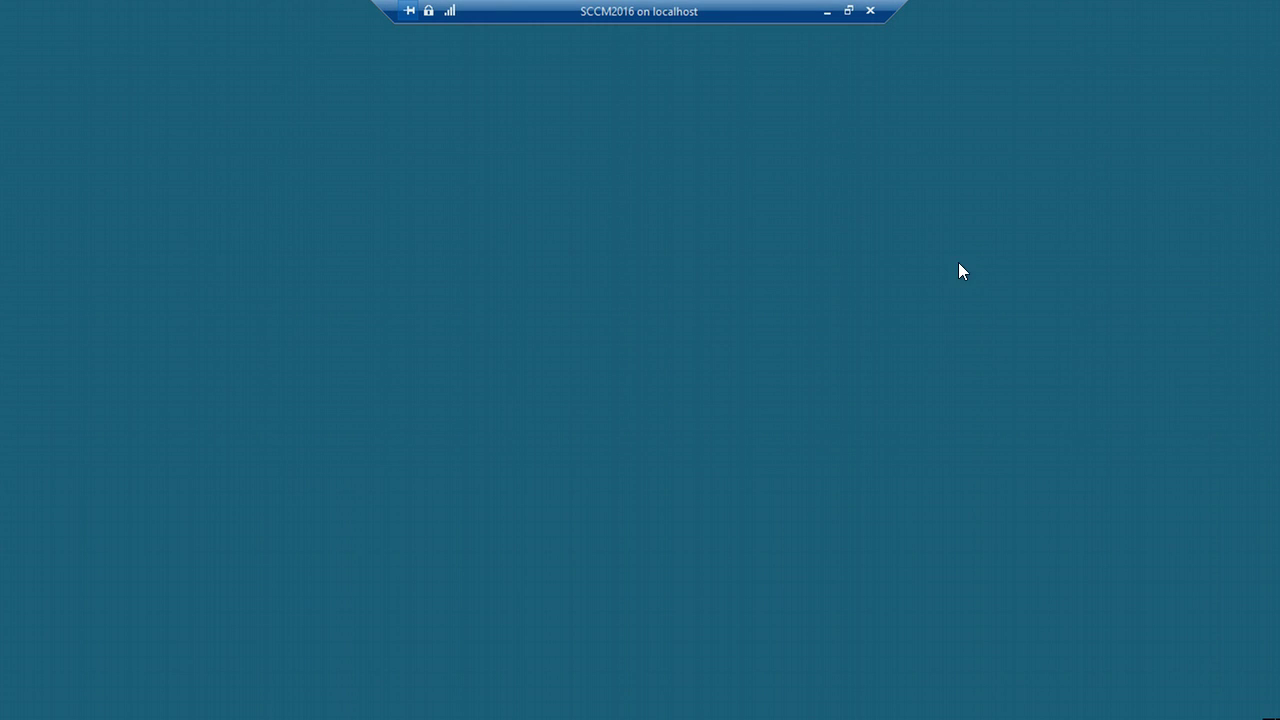
{"action": "left_click", "coordinate": [721, 388]}
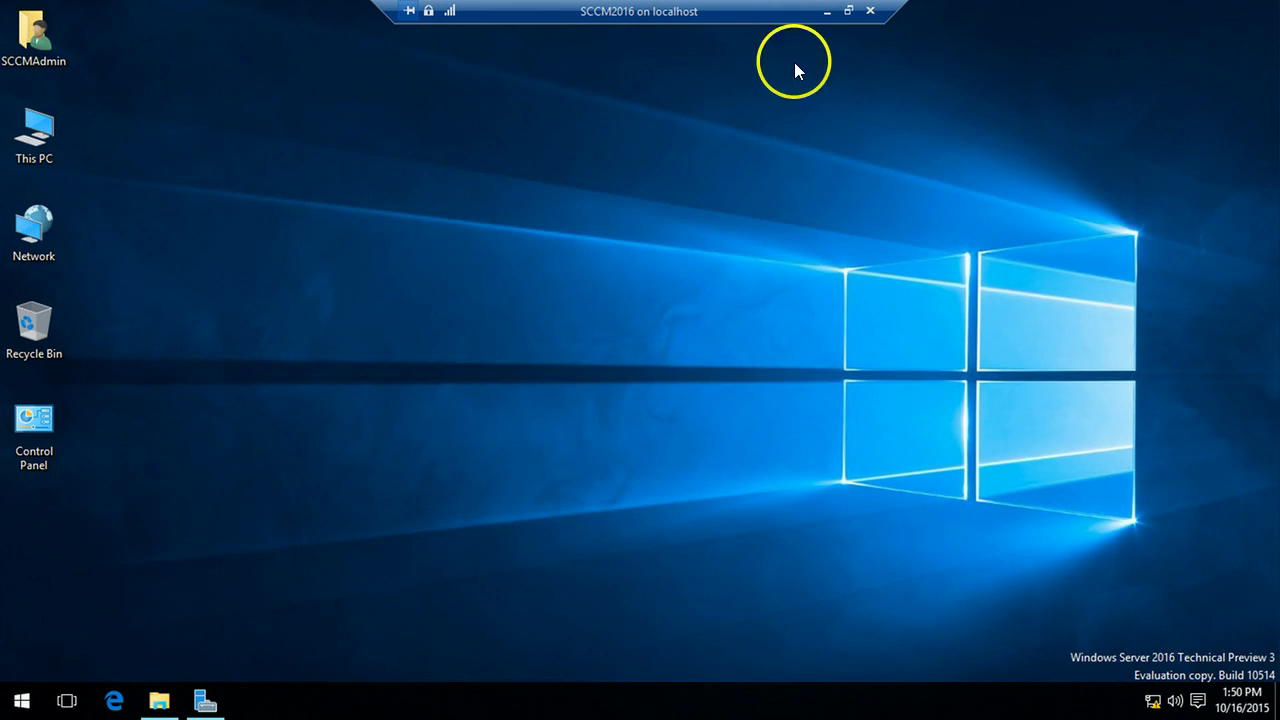
{"action": "left_click", "coordinate": [848, 11]}
{"action": "left_click_drag", "start_coordinate": [1266, 209], "coordinate": [1266, 386]}
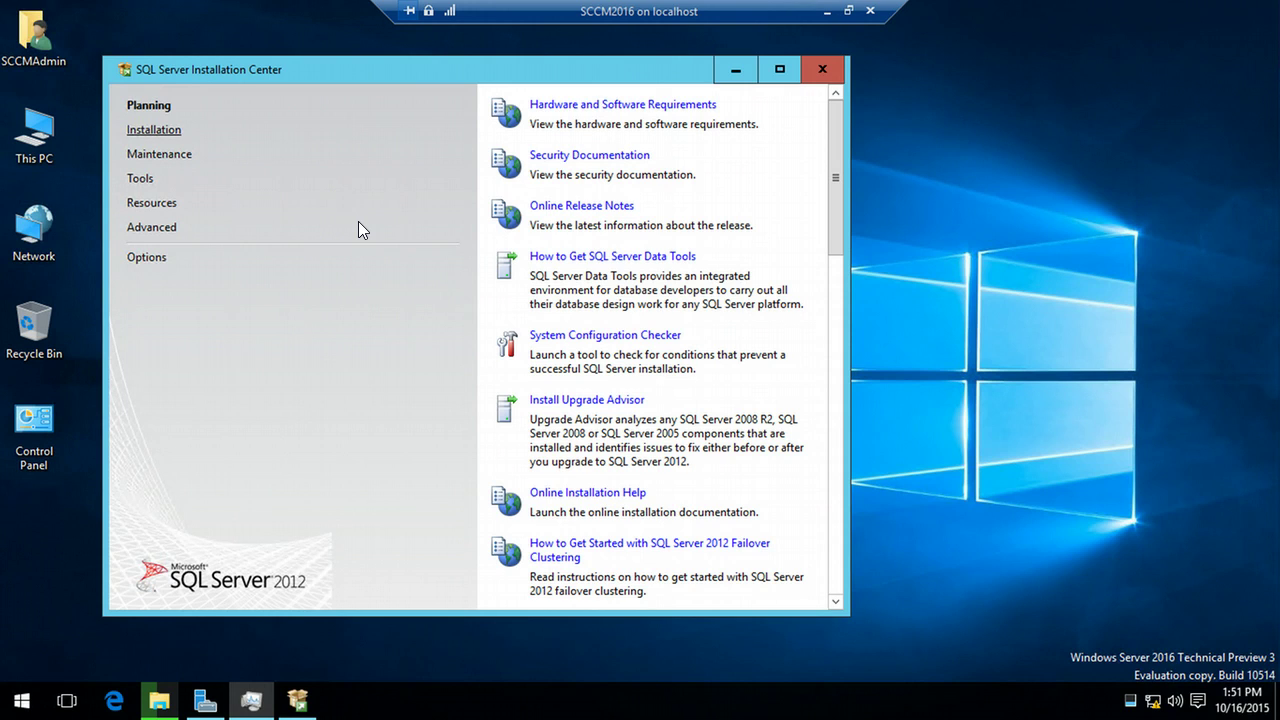
- Start a new SQL Server stand-alone installation, minimize the Installation Center and show the virtual machine in a window
{"action": "left_click", "coordinate": [172, 133]}
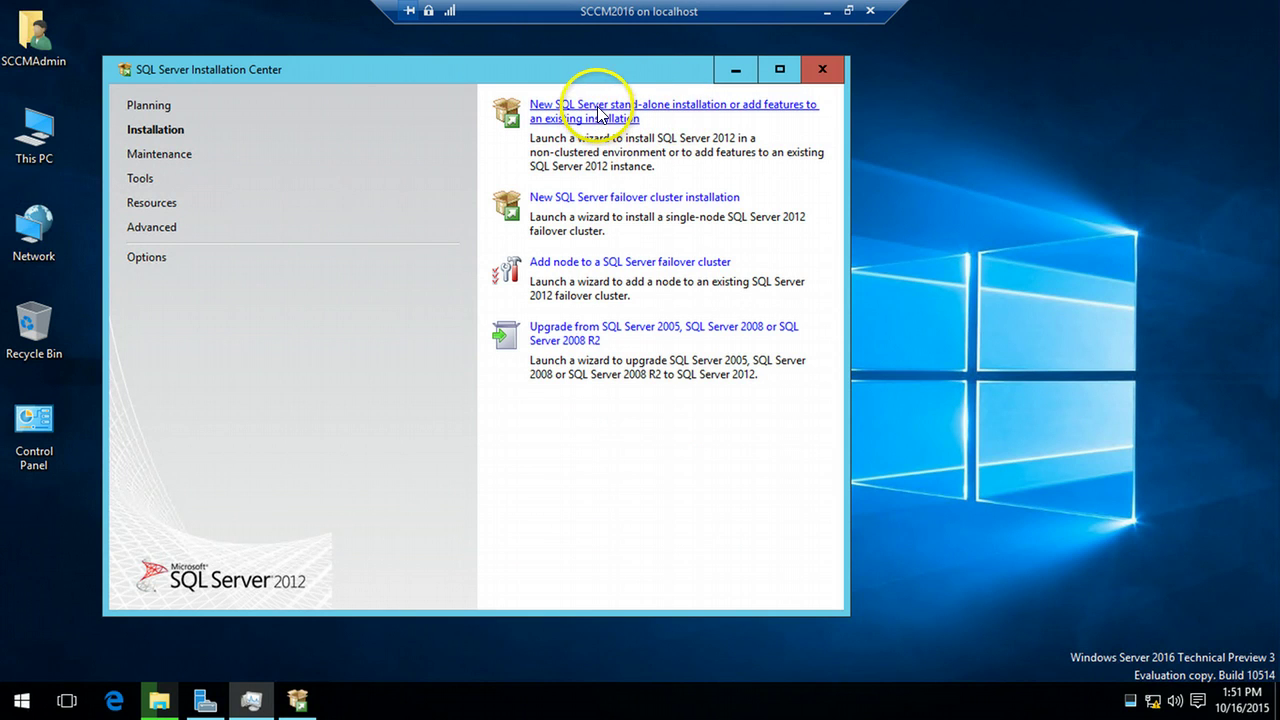
{"action": "left_click", "coordinate": [598, 113]}
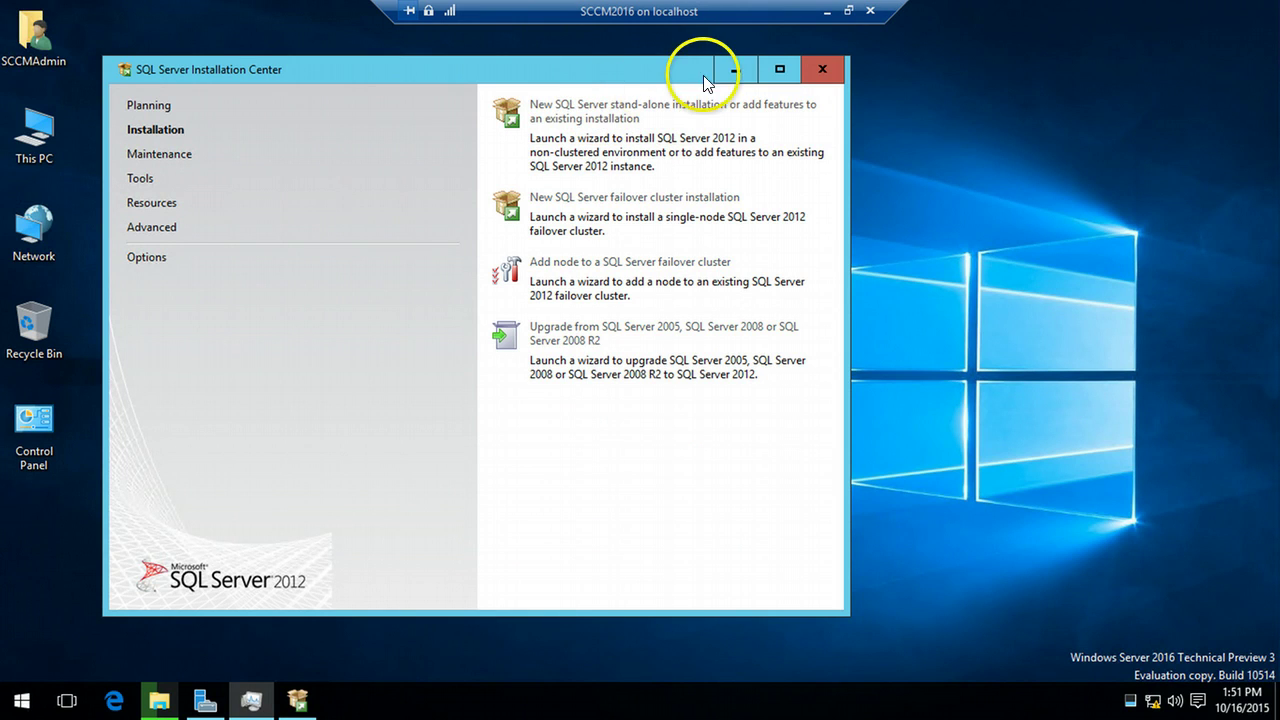
{"action": "left_click", "coordinate": [729, 70]}
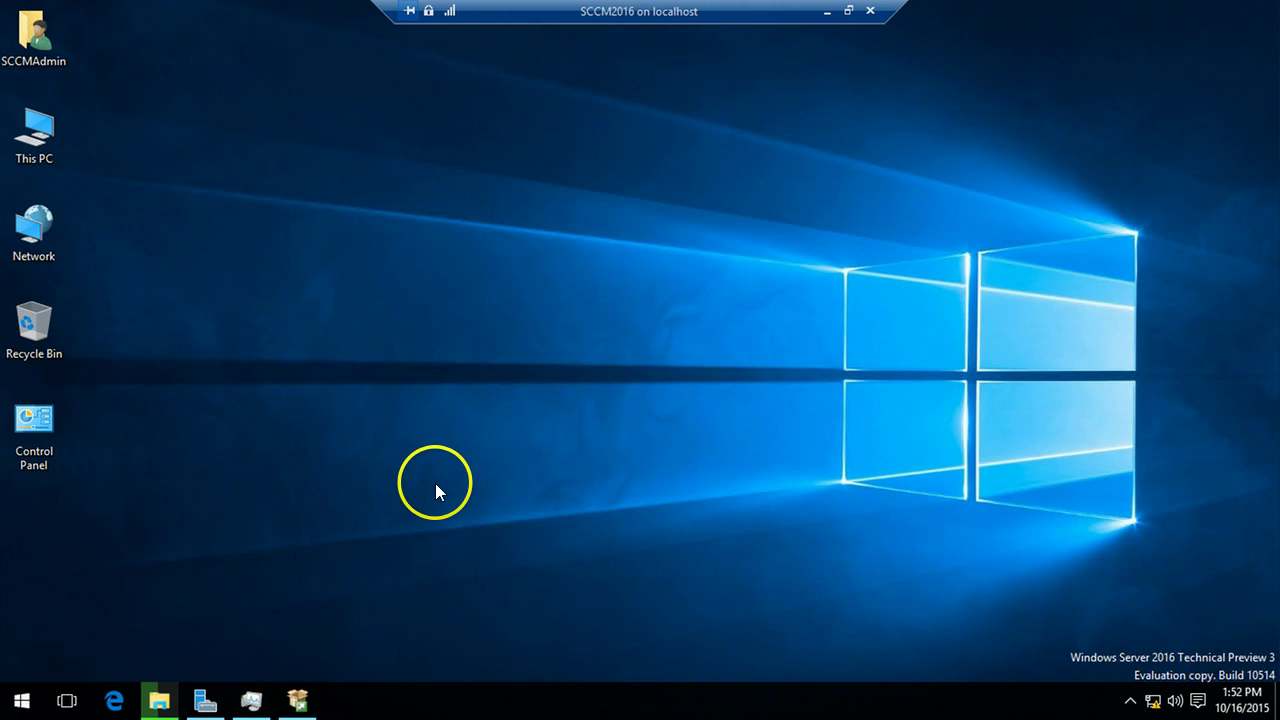
{"action": "left_click", "coordinate": [850, 10]}
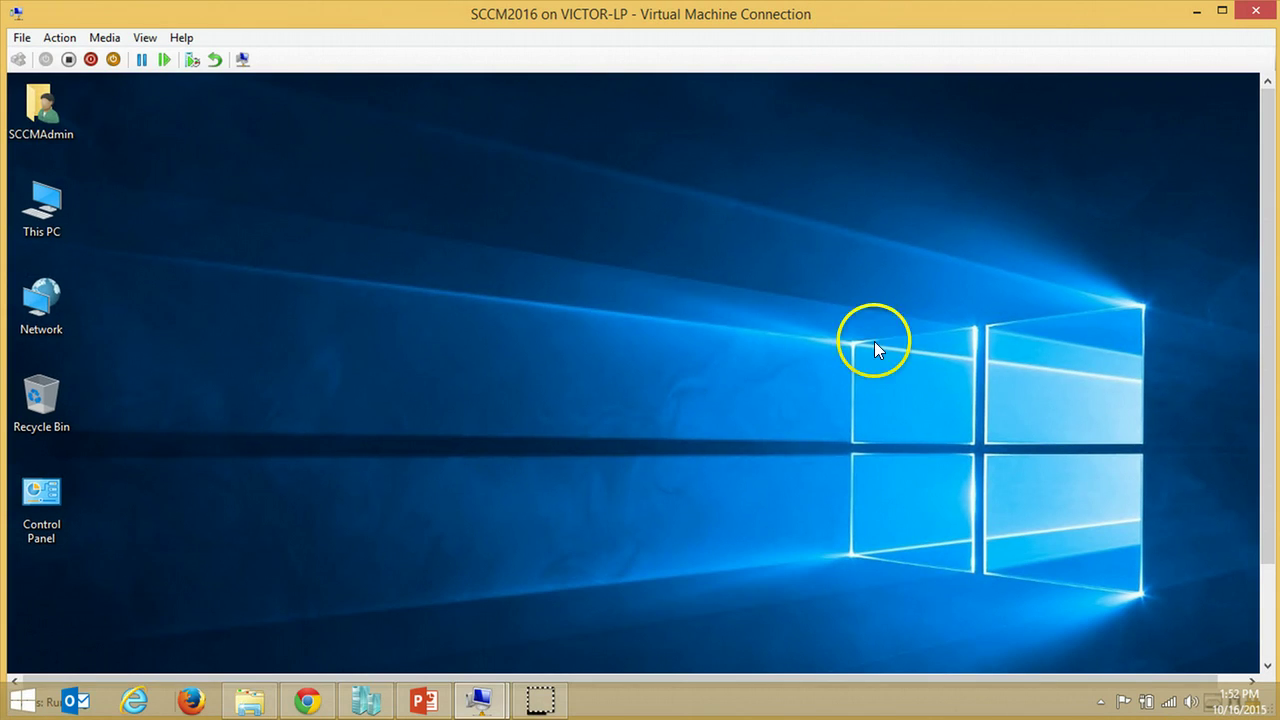
{"action": "left_click_drag", "start_coordinate": [1257, 371], "coordinate": [1268, 543]}
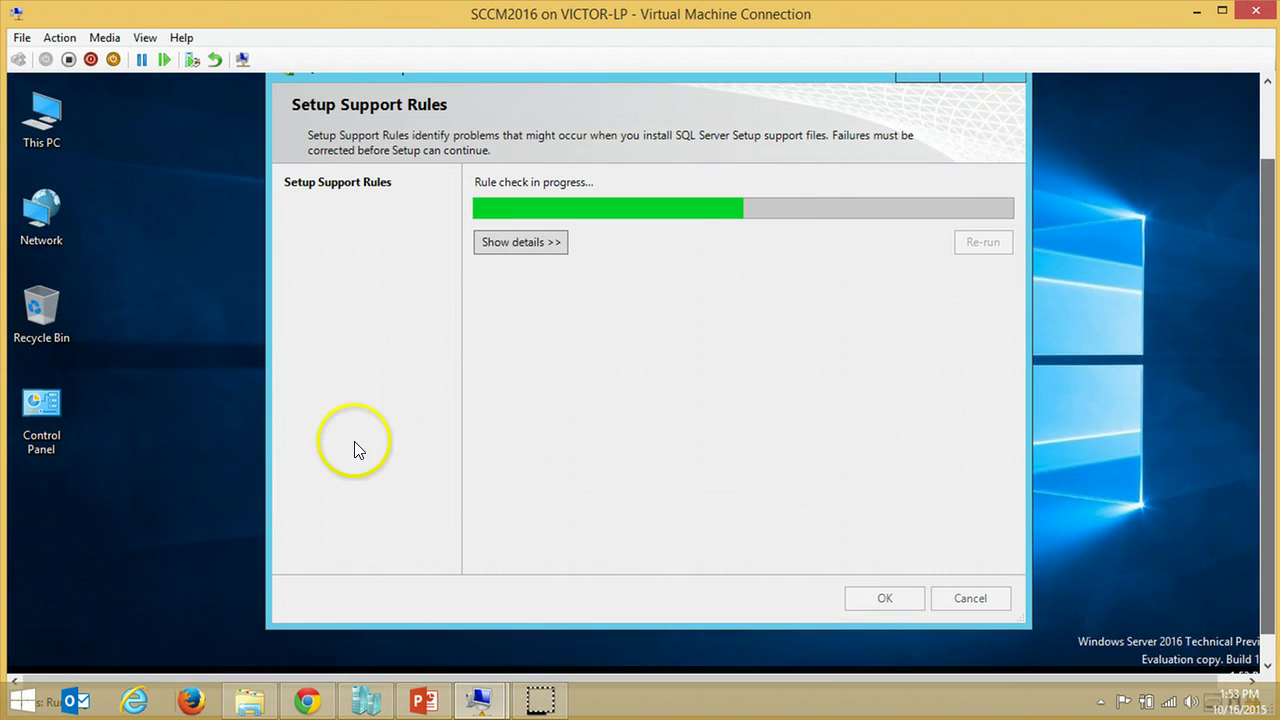
- Show the Setup Support Rules details, continue past the check and enter the product key for SQL Server 2012
{"action": "left_click", "coordinate": [520, 242]}
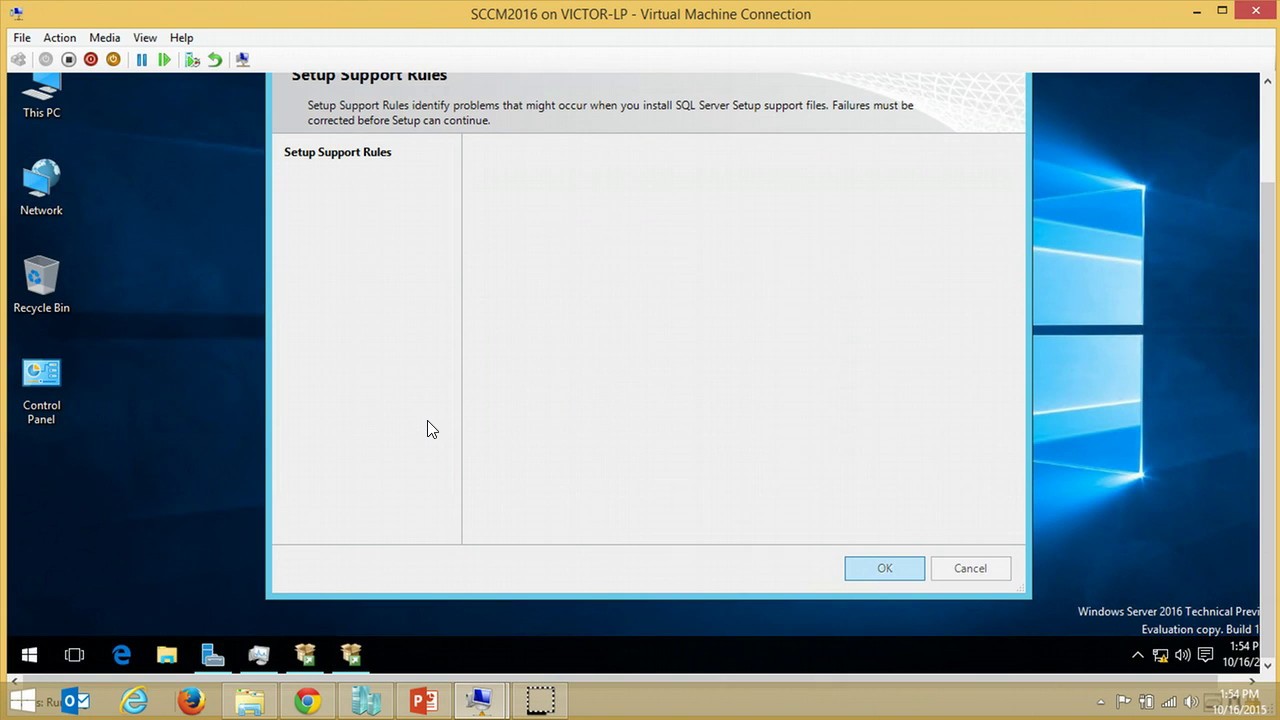
{"action": "left_click", "coordinate": [885, 568]}
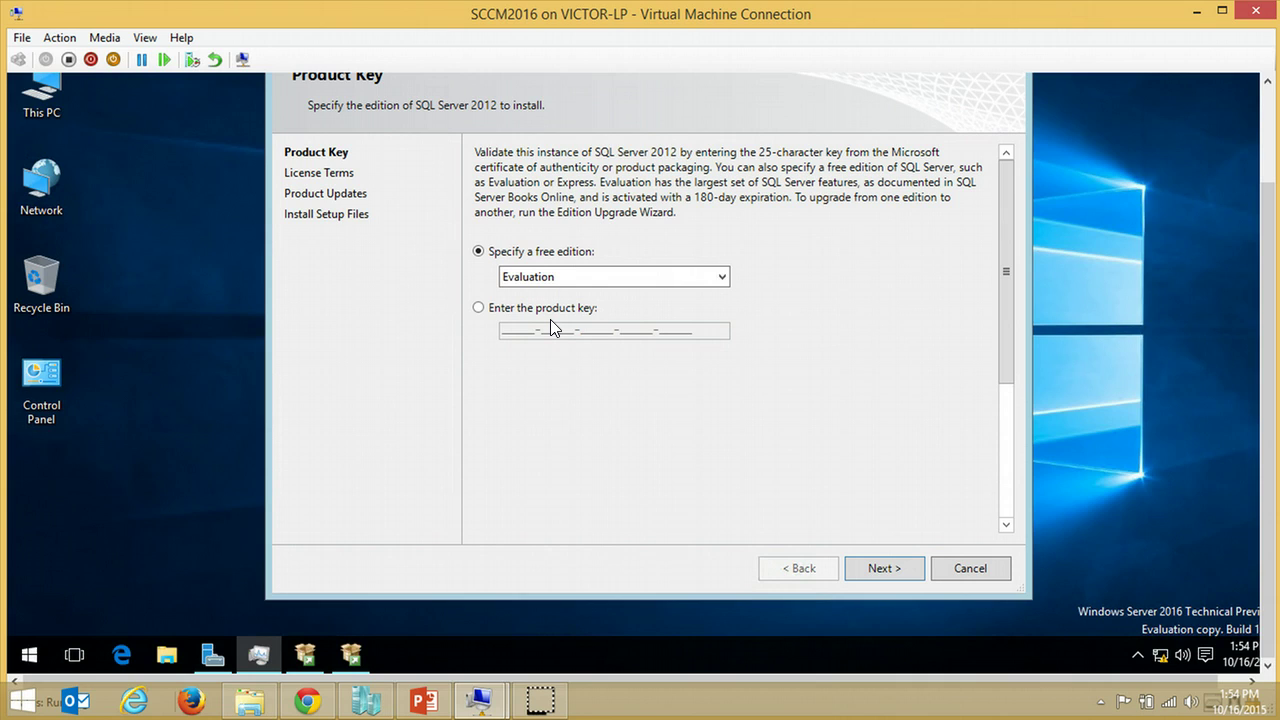
{"action": "left_click", "coordinate": [545, 312]}
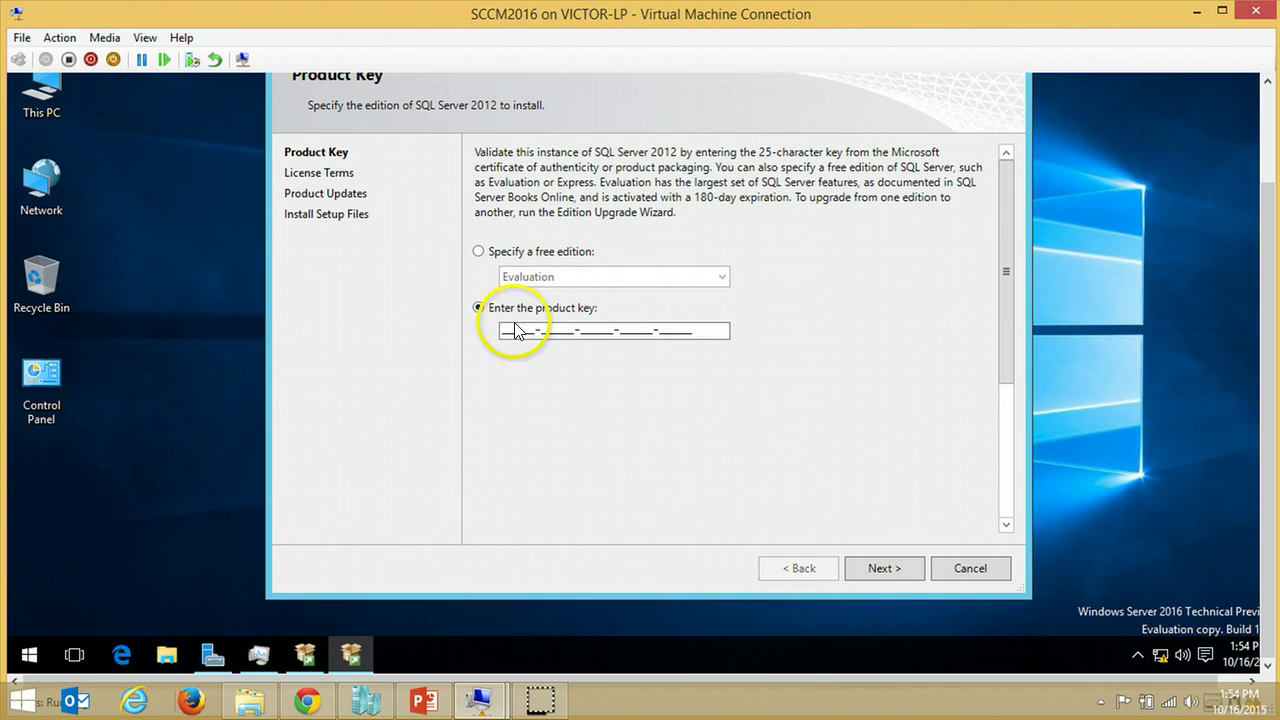
{"action": "left_click", "coordinate": [531, 333]}
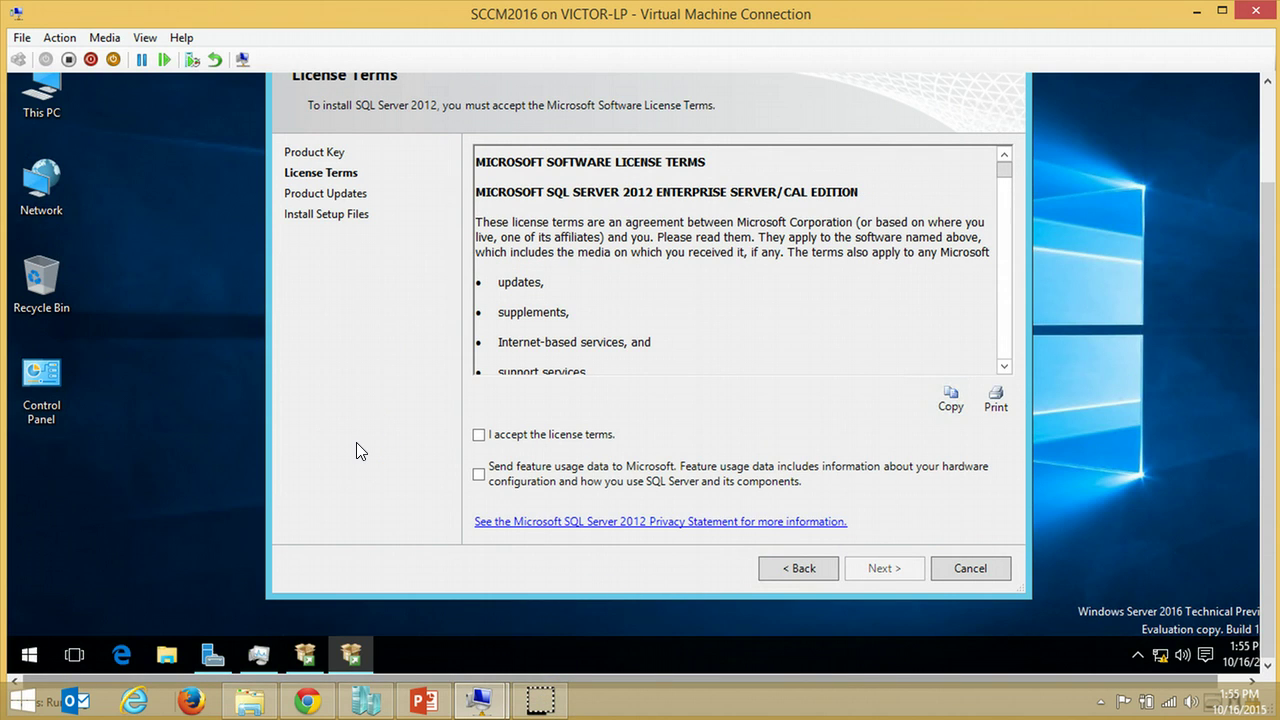
- Accept the SQL Server 2012 license terms and continue past Product Updates to install the setup files
{"action": "left_click", "coordinate": [479, 436]}
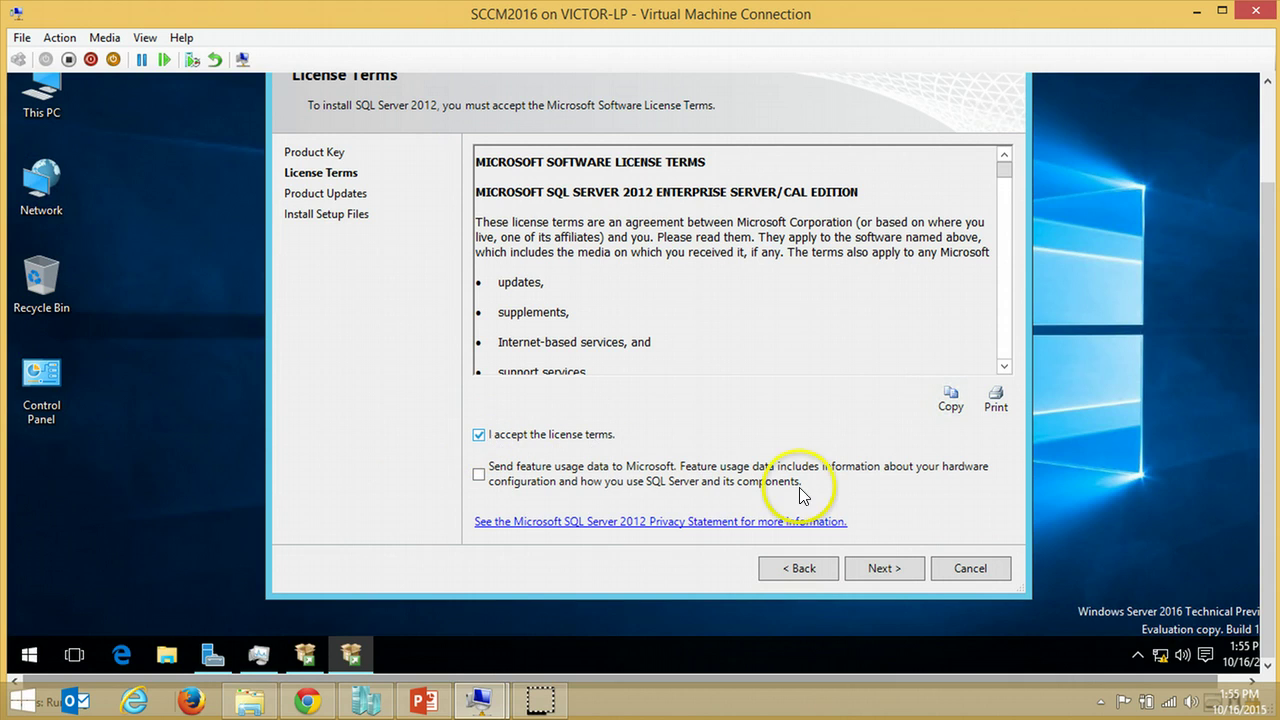
{"action": "left_click", "coordinate": [880, 572]}
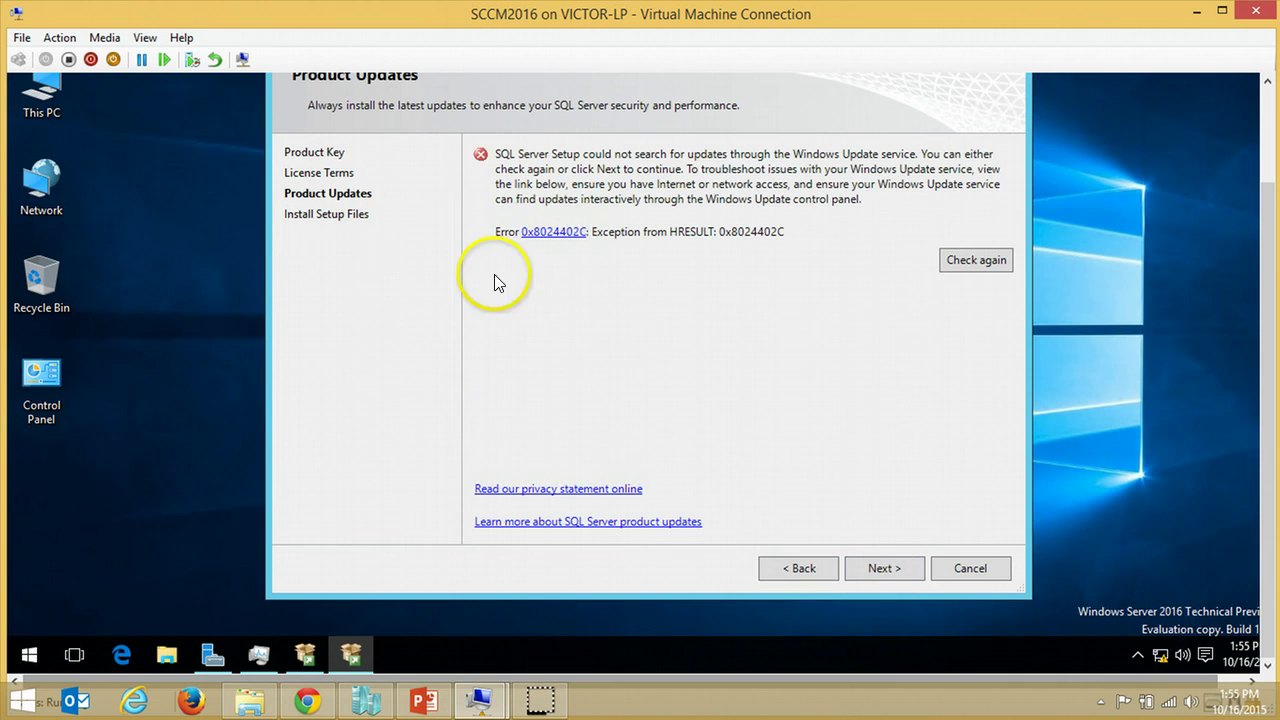
{"action": "left_click", "coordinate": [893, 570]}
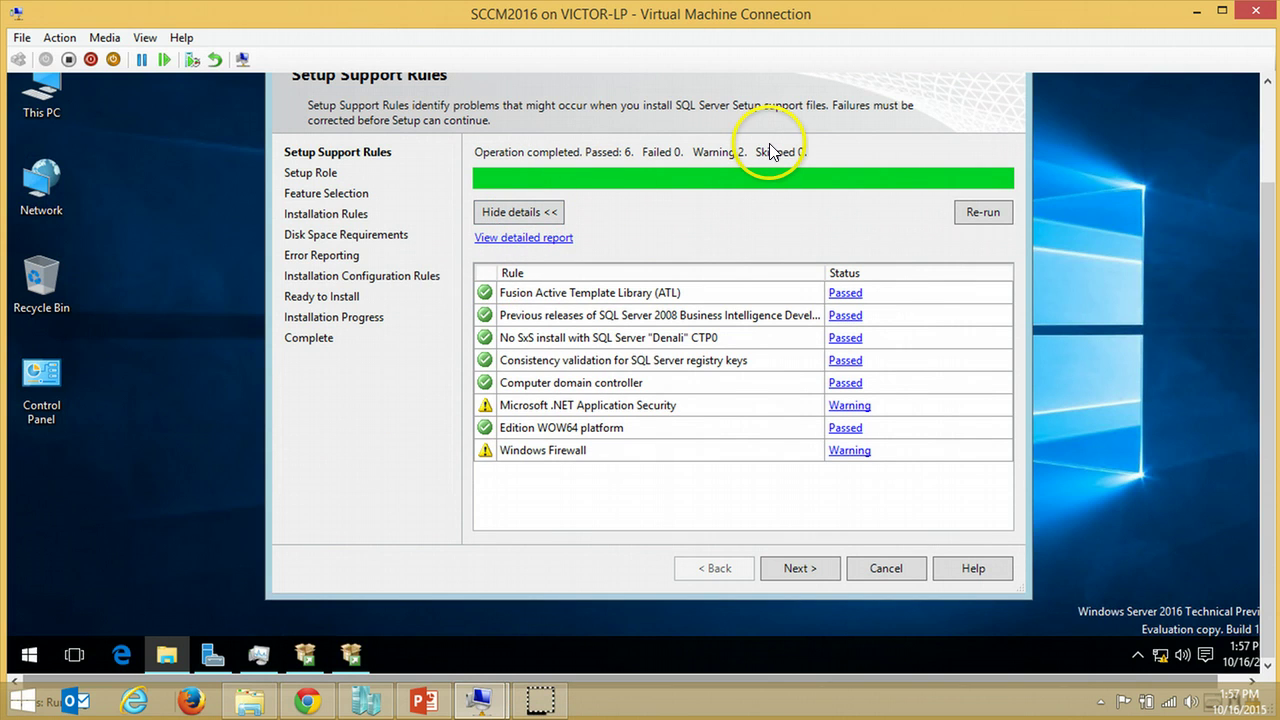
- Continue past the completed Setup Support Rules and keep SQL Server Feature Installation as the setup role
{"action": "scroll", "coordinate": [1257, 337], "scroll_direction": "up", "scroll_amount": 1}
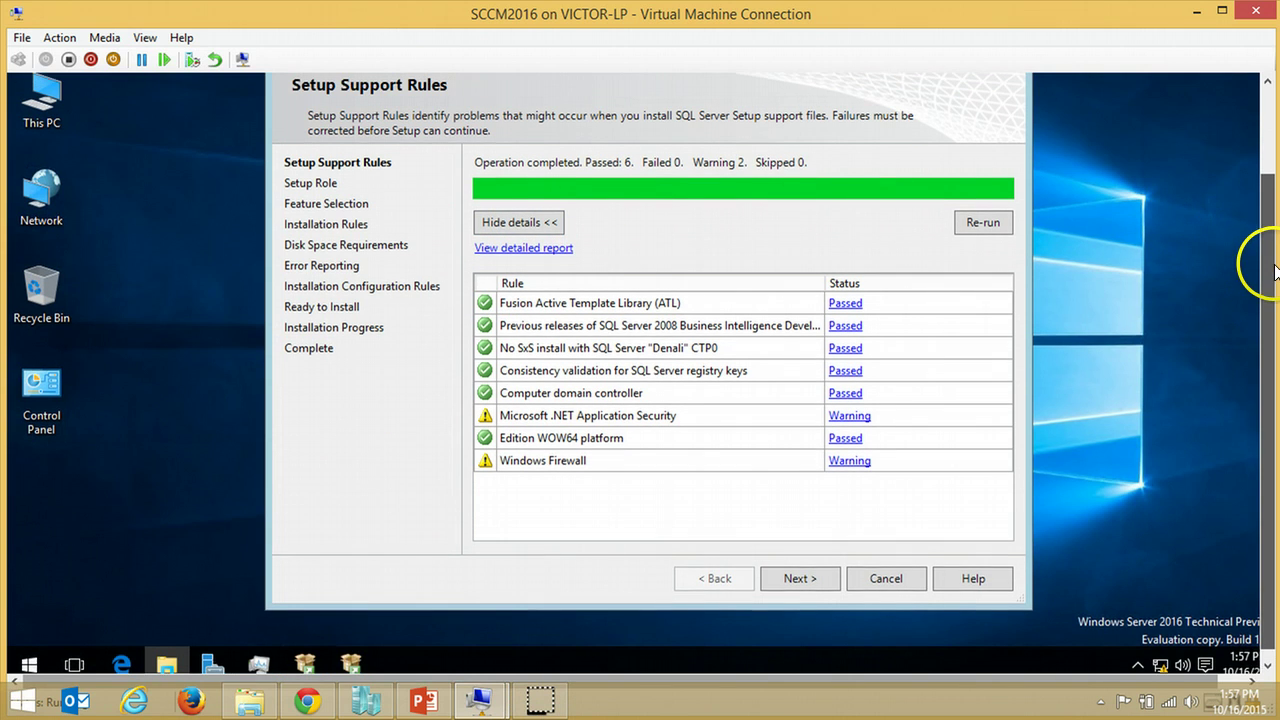
{"action": "left_click", "coordinate": [809, 592]}
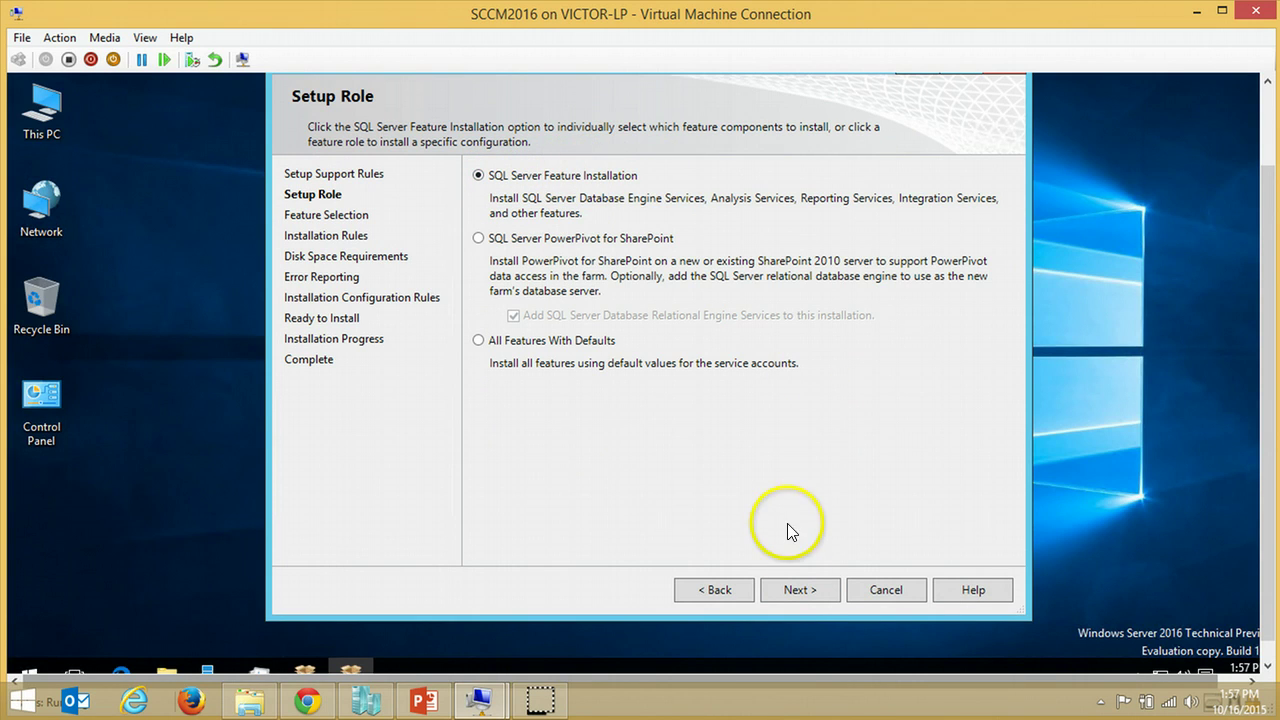
{"action": "left_click", "coordinate": [800, 590]}
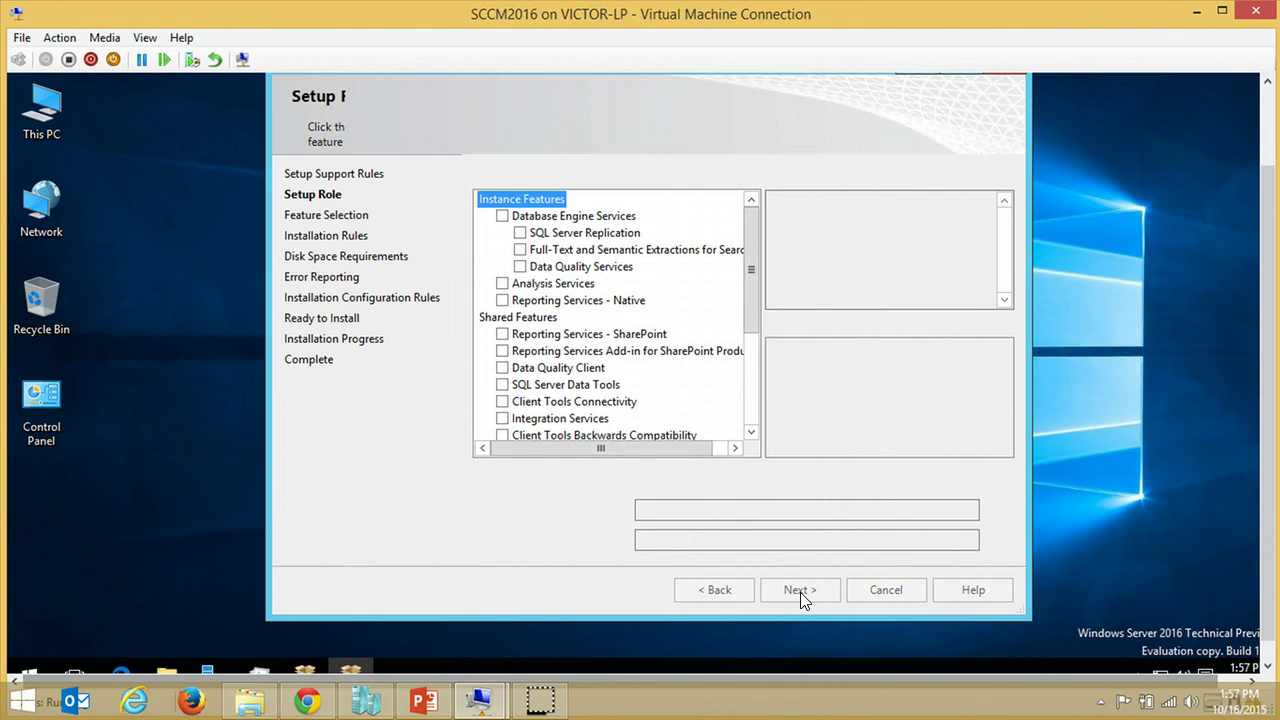
- Select Database Engine Services, Full-Text and Semantic Extractions for Search, Reporting Services - Native and the Basic and Complete Management Tools, and continue
{"action": "left_click", "coordinate": [502, 217]}
{"action": "left_click", "coordinate": [521, 251]}
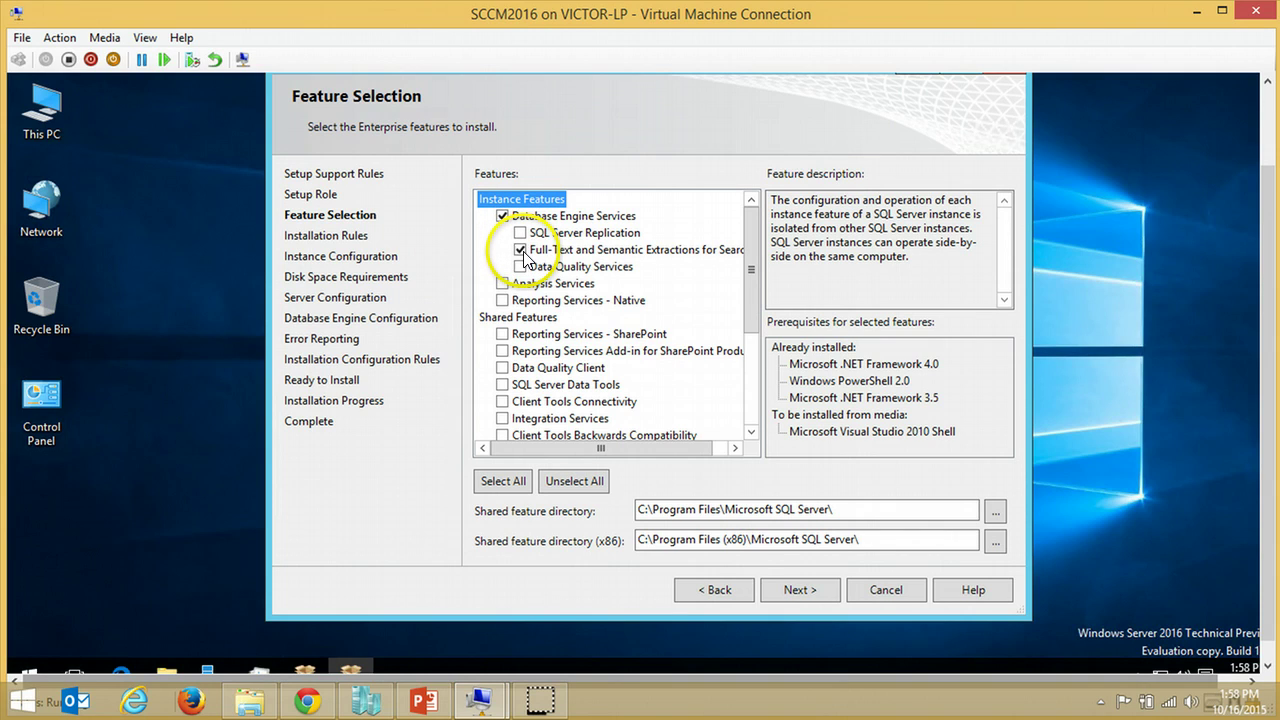
{"action": "left_click", "coordinate": [502, 300]}
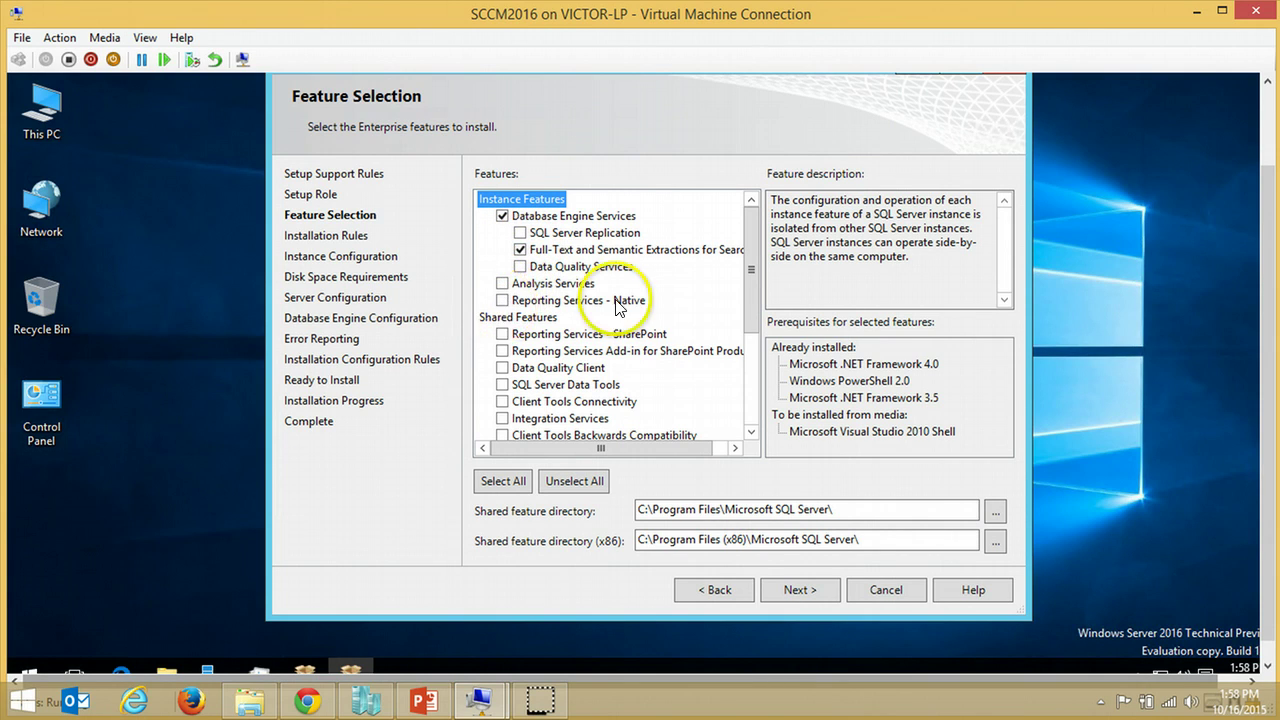
{"action": "left_click_drag", "start_coordinate": [753, 290], "coordinate": [758, 390]}
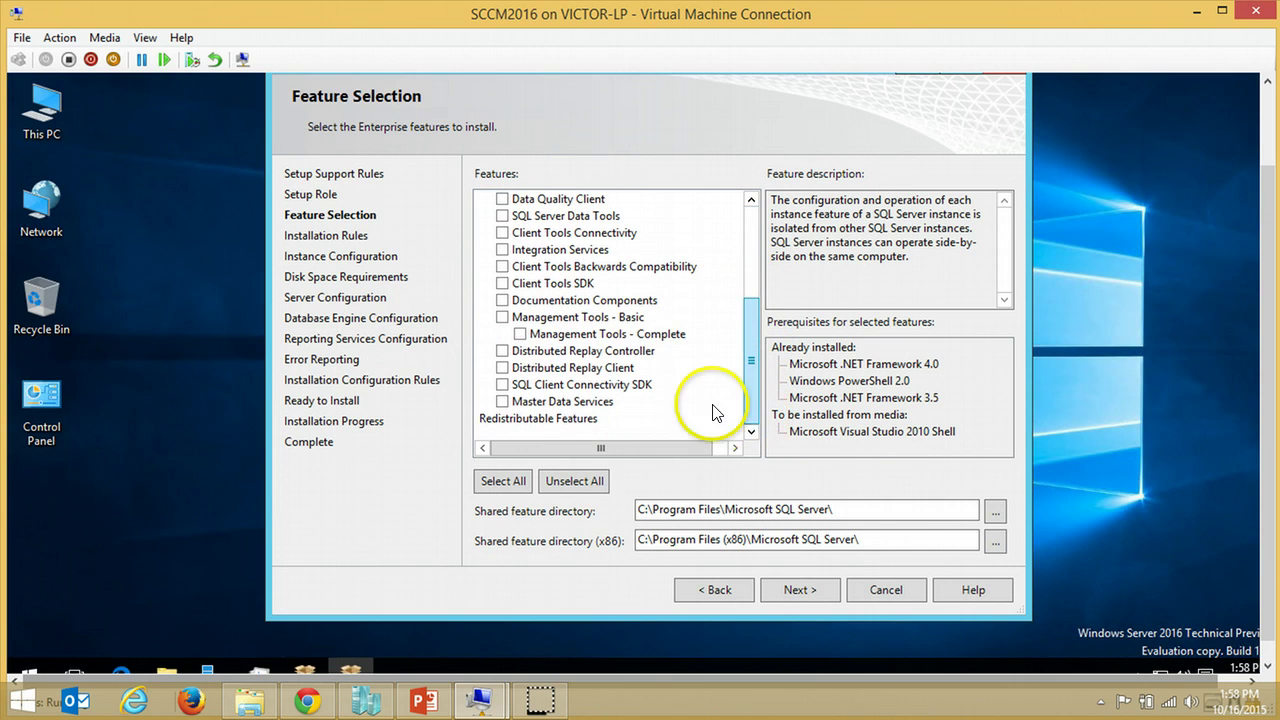
{"action": "left_click", "coordinate": [503, 318]}
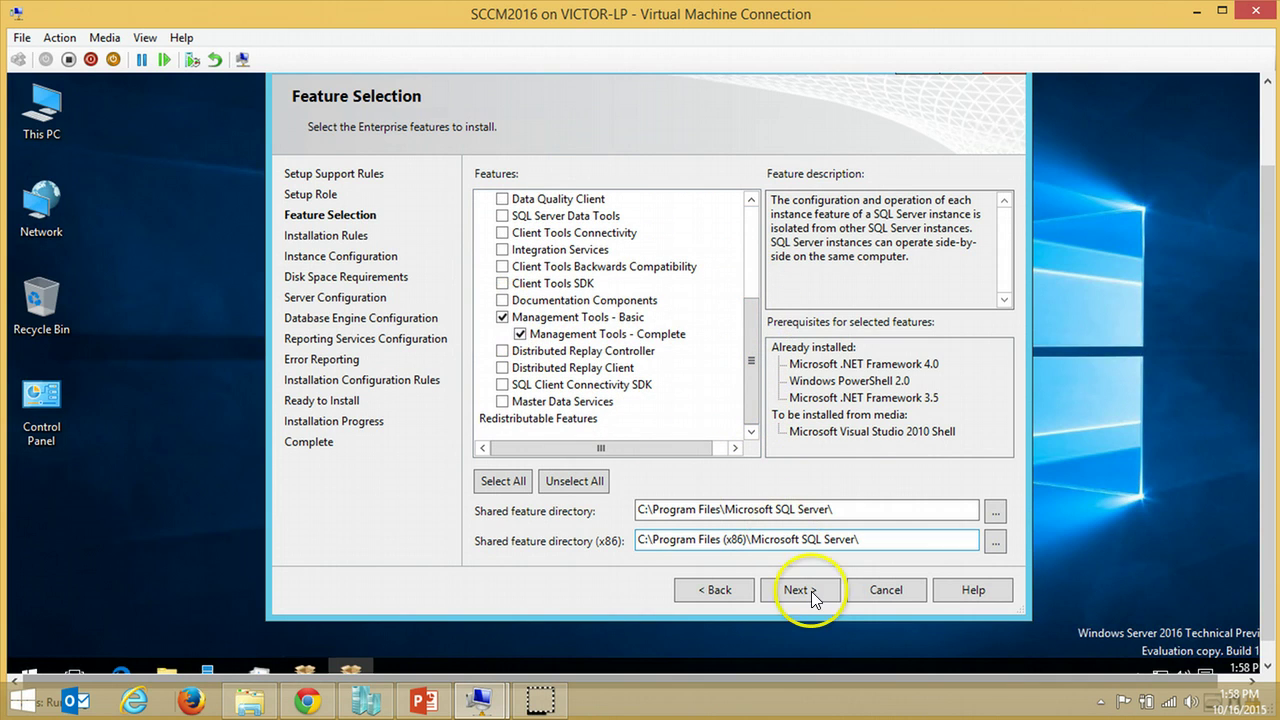
{"action": "left_click_drag", "start_coordinate": [752, 354], "coordinate": [737, 243]}
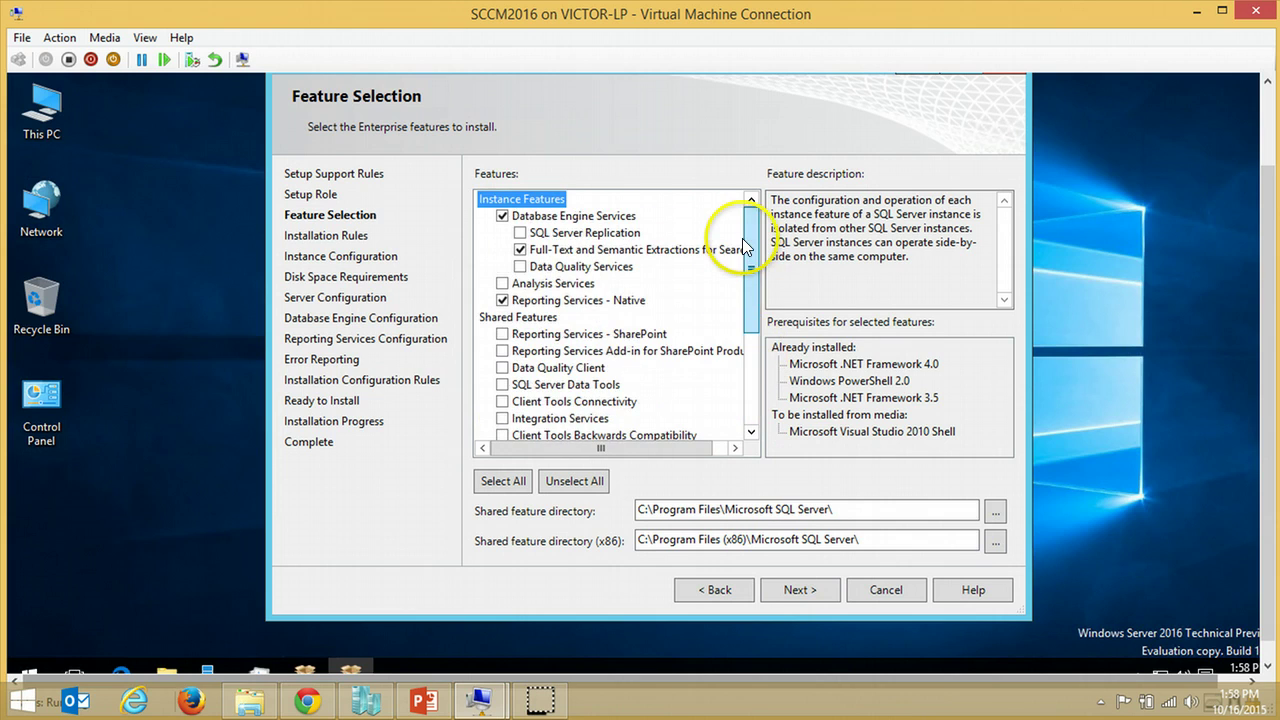
{"action": "left_click", "coordinate": [818, 589]}
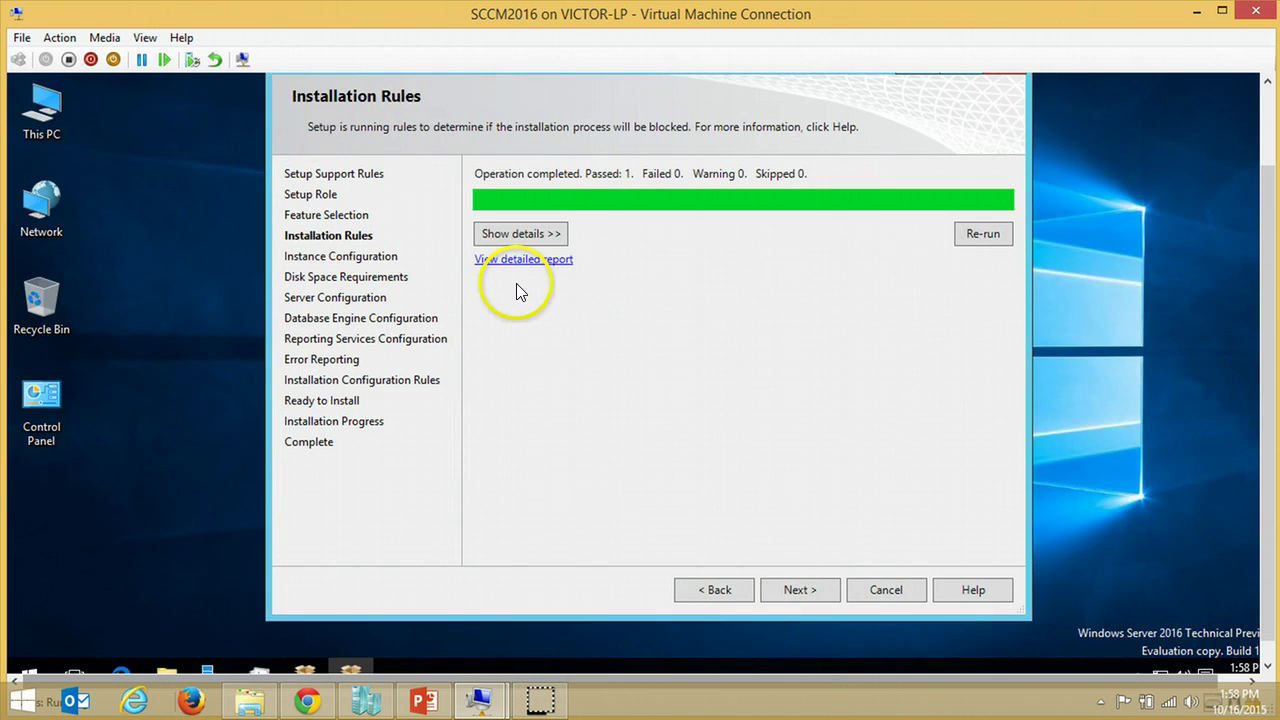
- Show the Installation Rules details, continue to Instance Configuration and check the instance ID of the default instance
{"action": "left_click", "coordinate": [518, 236]}
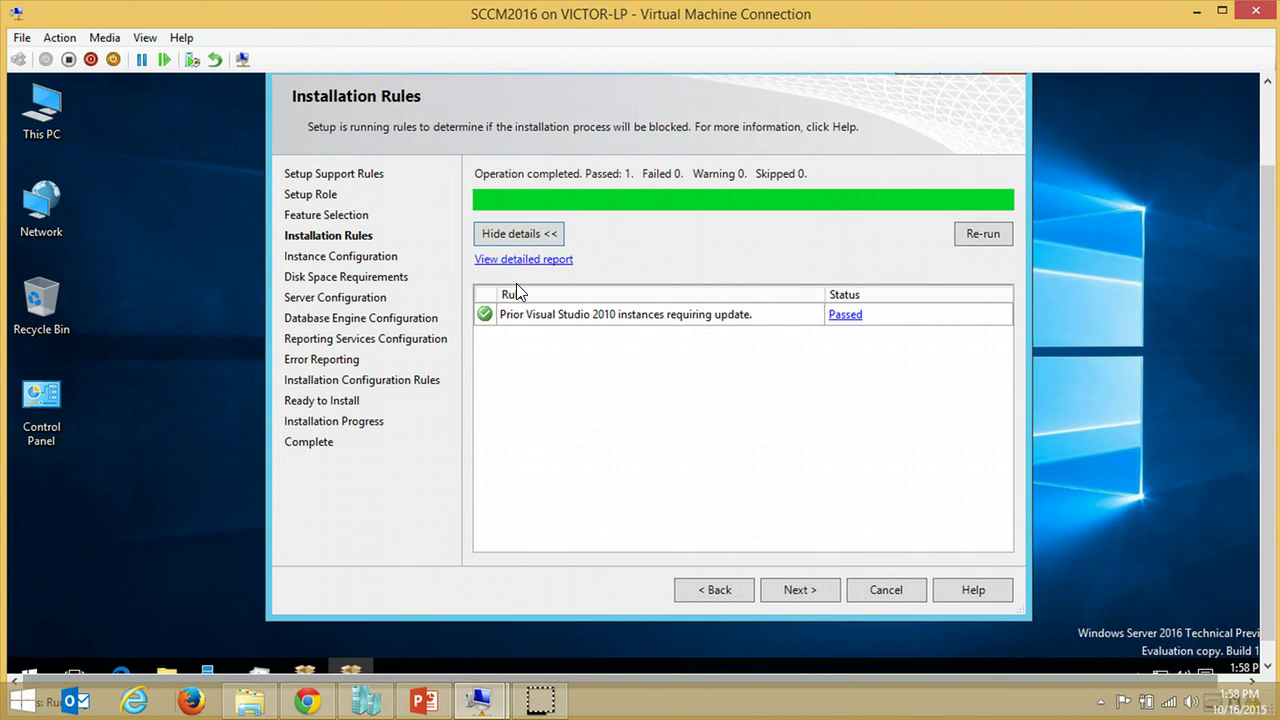
{"action": "key", "text": "alt+n"}
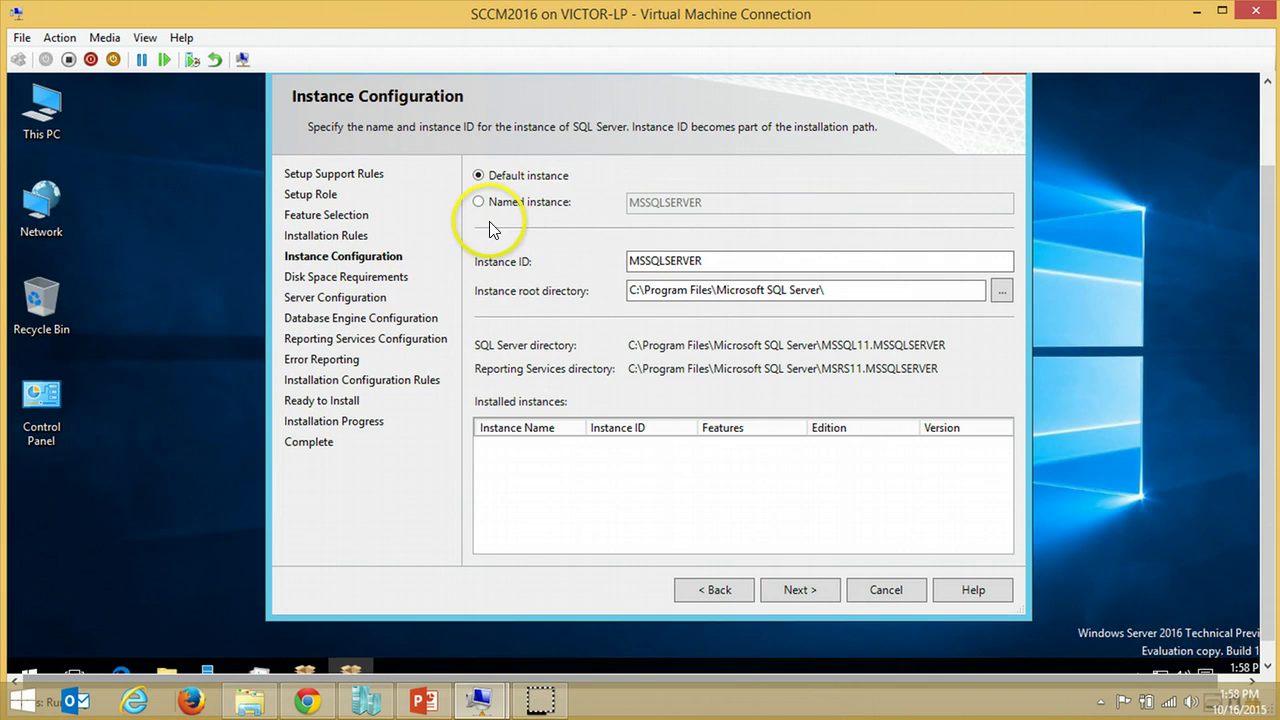
{"action": "double_click", "coordinate": [714, 260]}
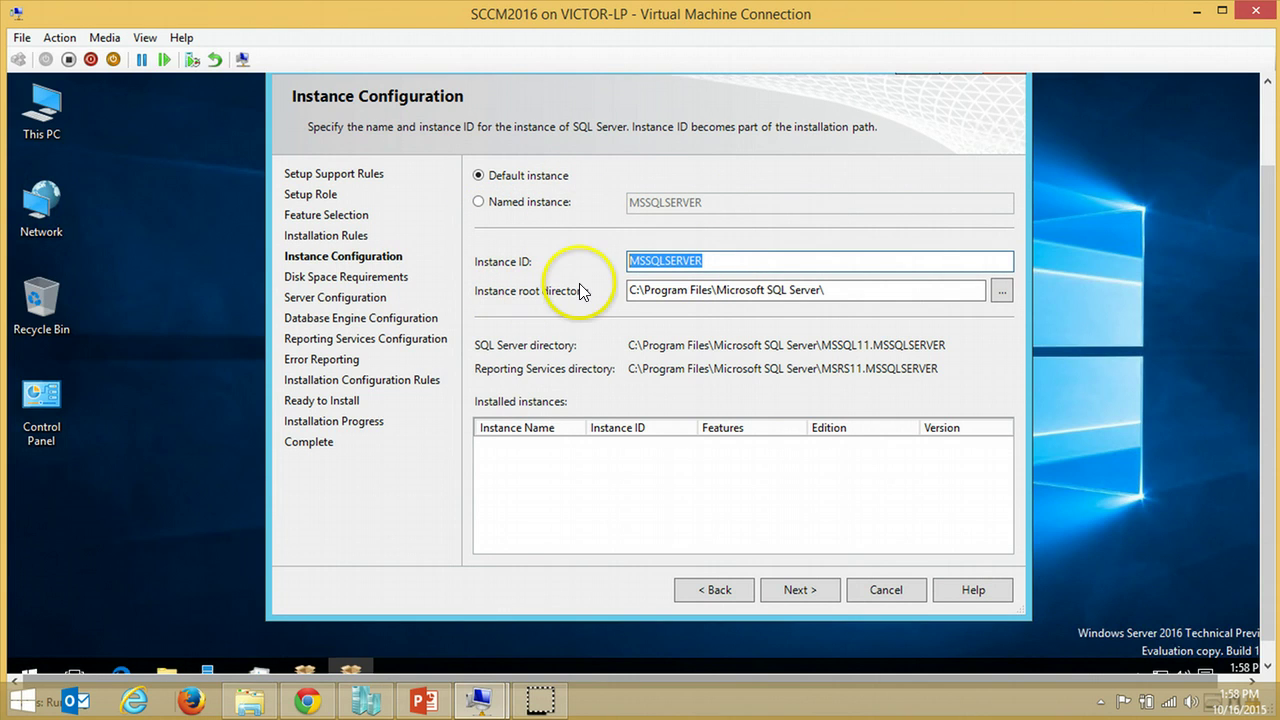
- Continue past Instance Configuration and Disk Space Requirements, and set the SQL Server Agent startup type to Automatic before continuing
{"action": "left_click", "coordinate": [813, 588]}
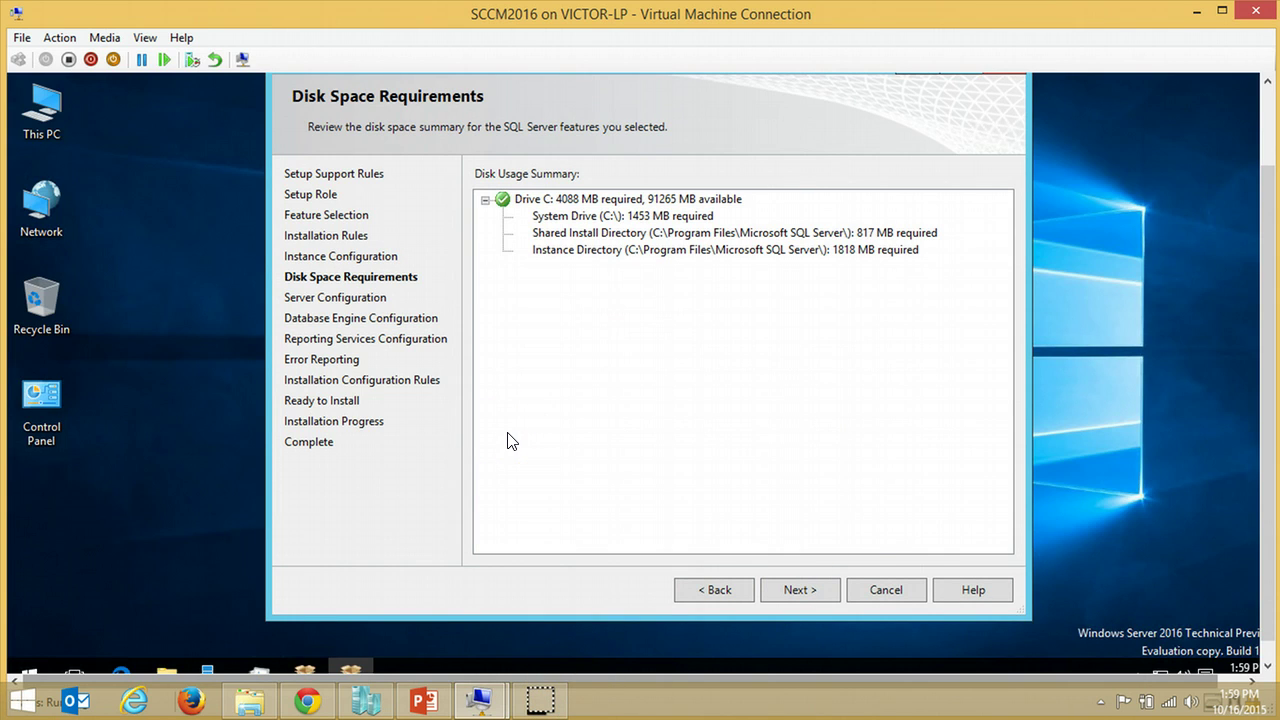
{"action": "left_click", "coordinate": [808, 590]}
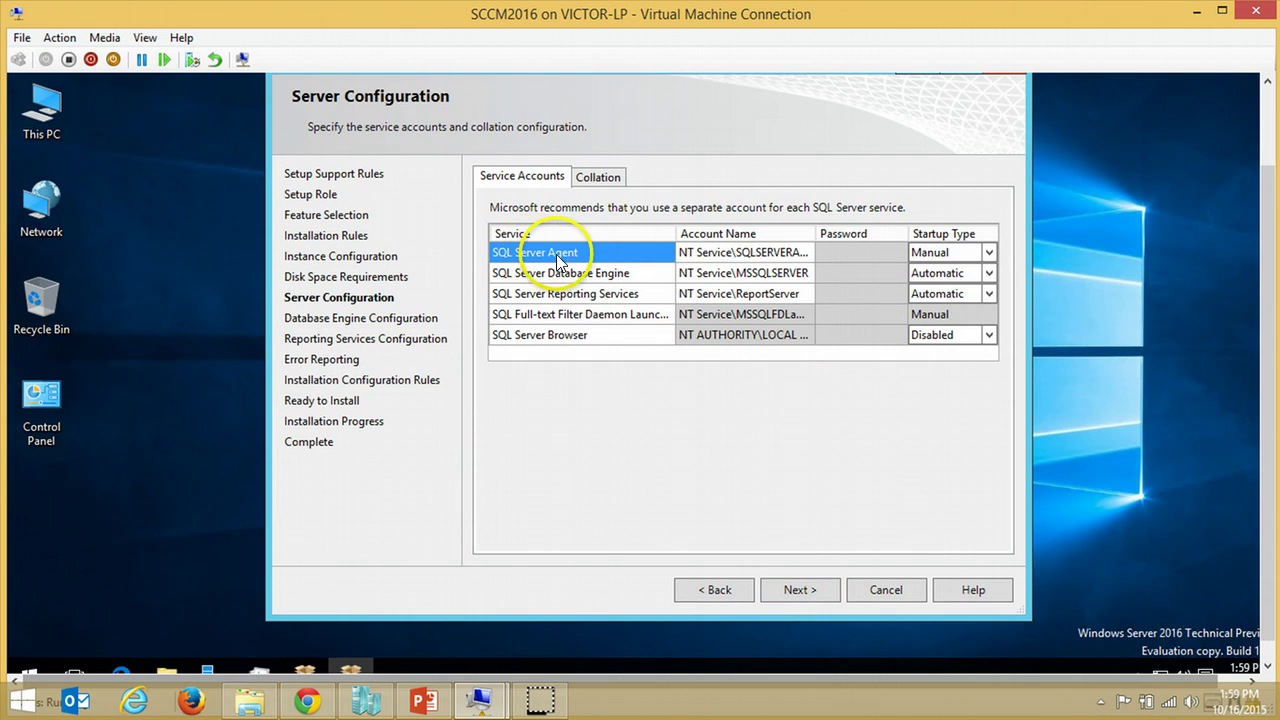
{"action": "left_click", "coordinate": [989, 252]}
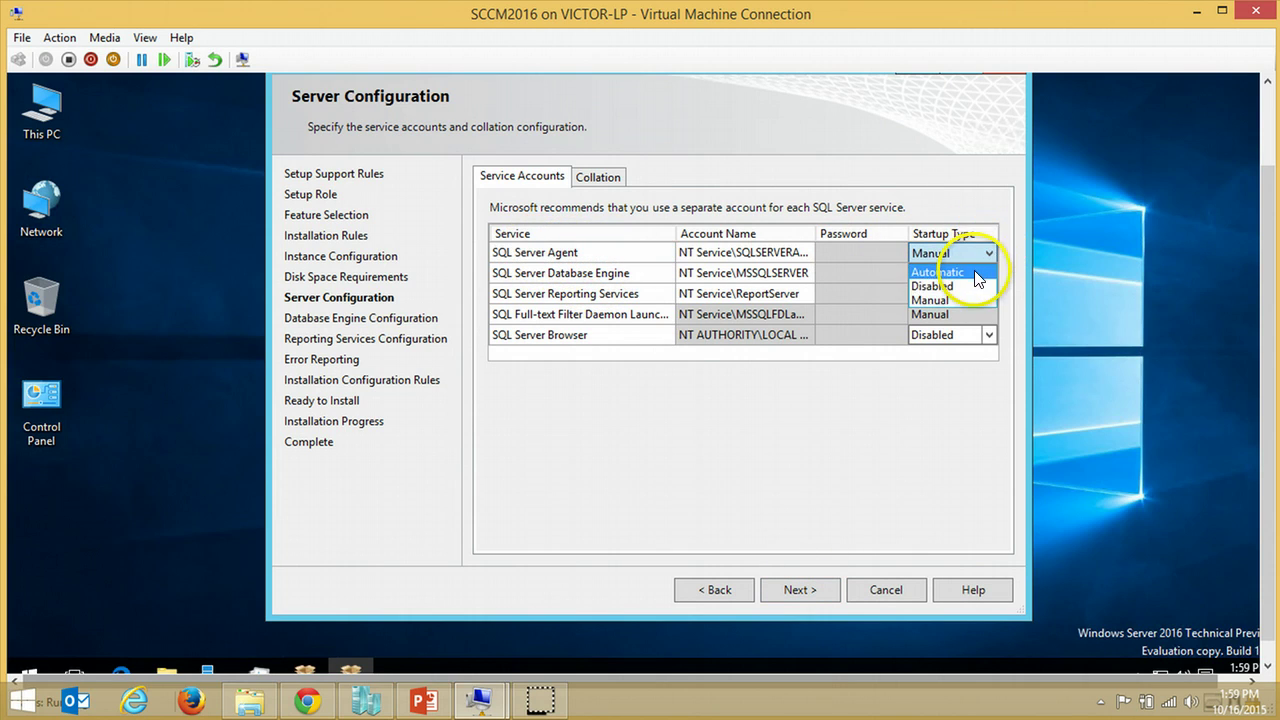
{"action": "left_click", "coordinate": [975, 272]}
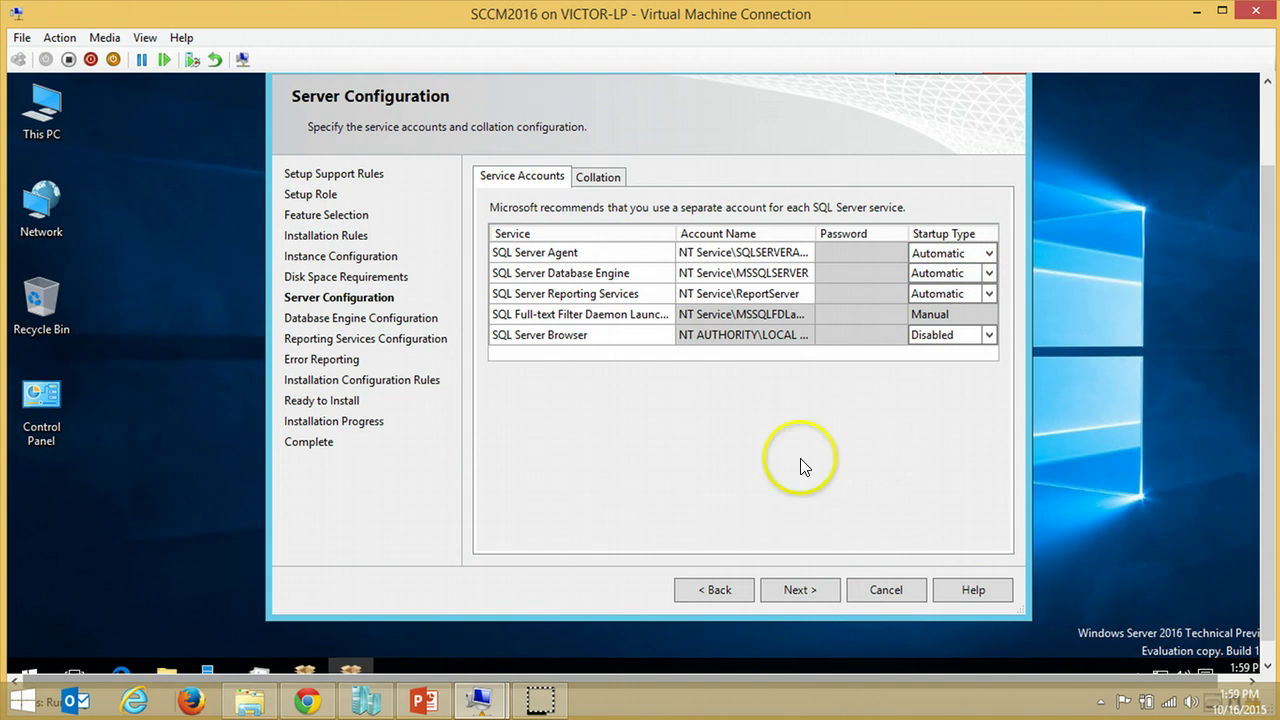
{"action": "left_click", "coordinate": [792, 588]}
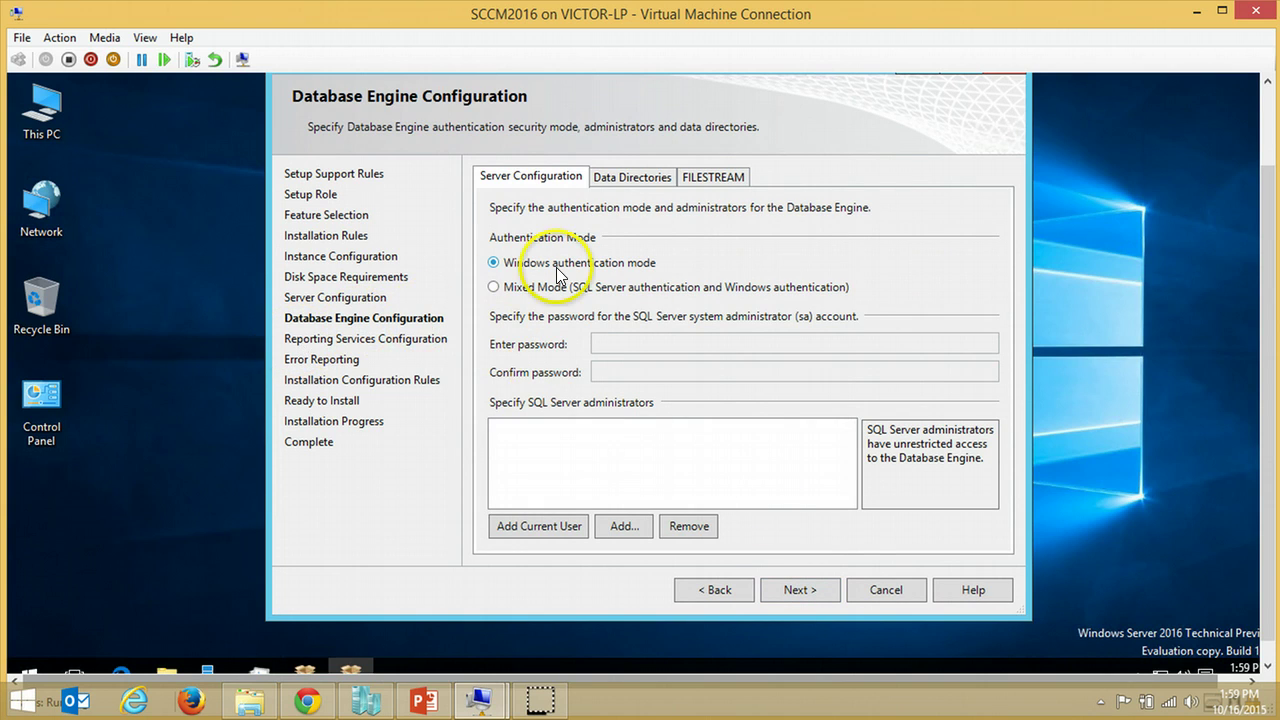
- Add the current user as a SQL Server administrator and continue with the default Reporting Services and Error Reporting settings
{"action": "left_click", "coordinate": [540, 527]}
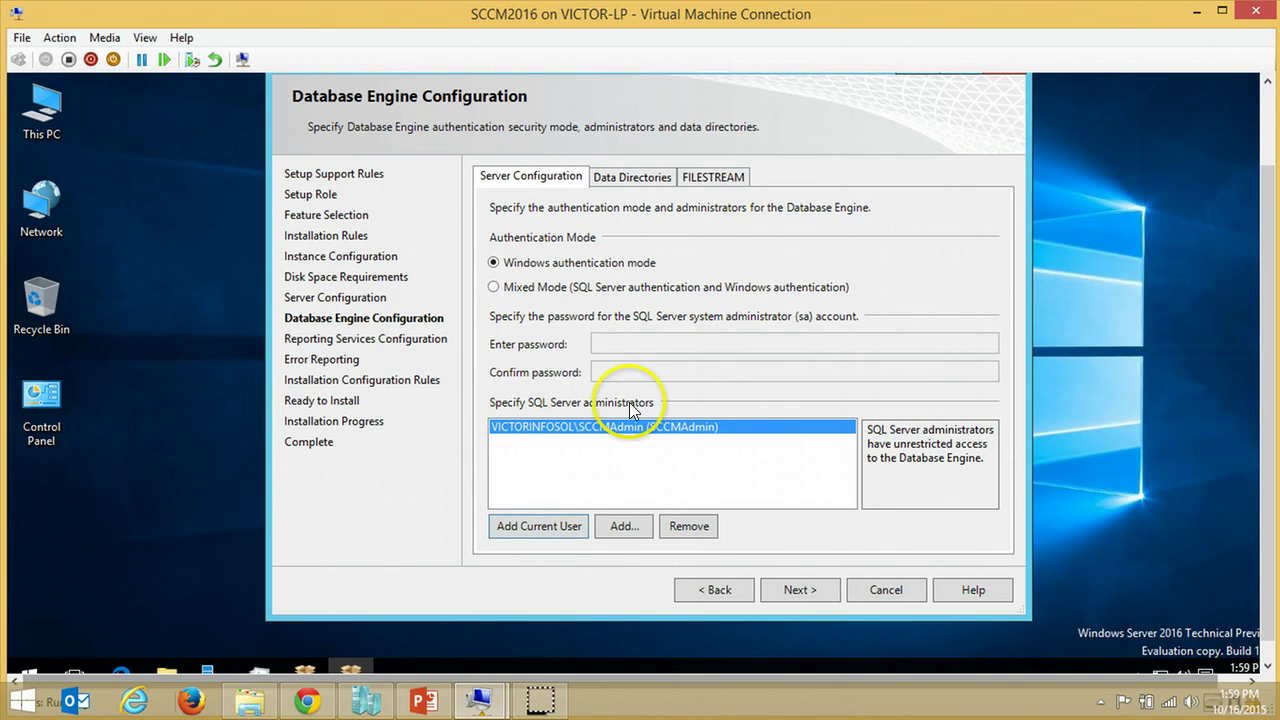
{"action": "left_click", "coordinate": [803, 588]}
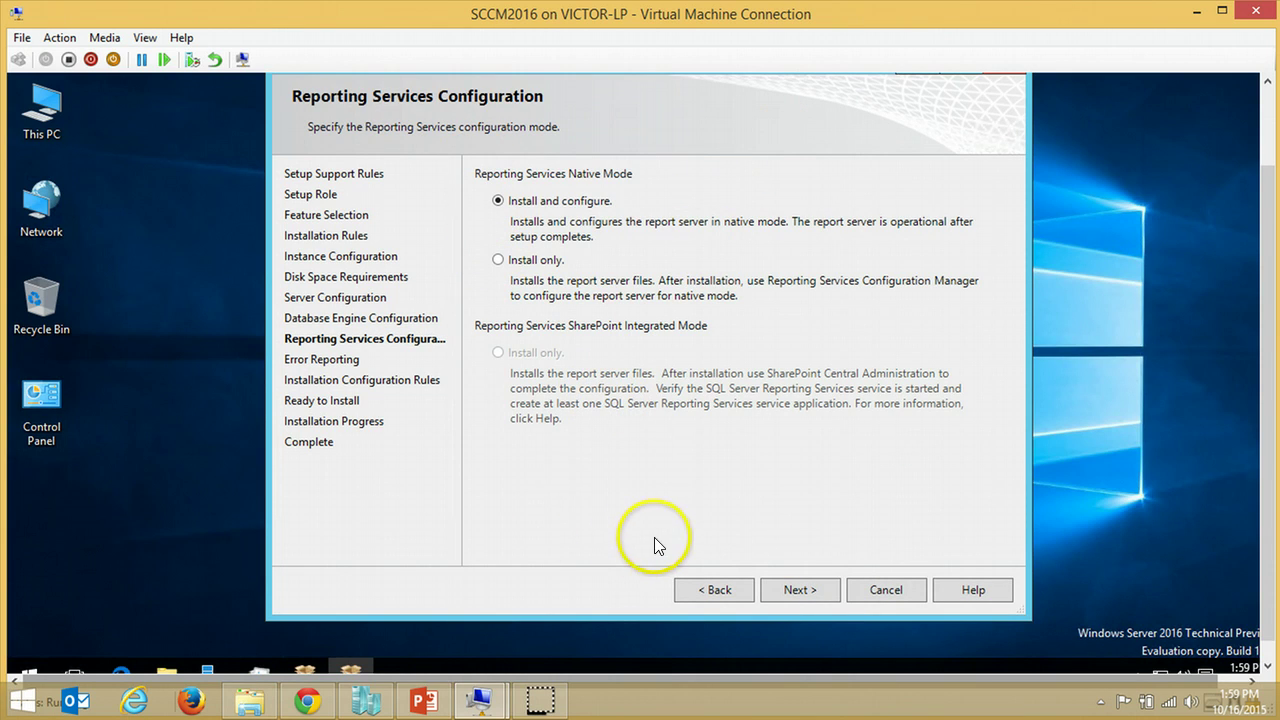
{"action": "left_click", "coordinate": [815, 589]}
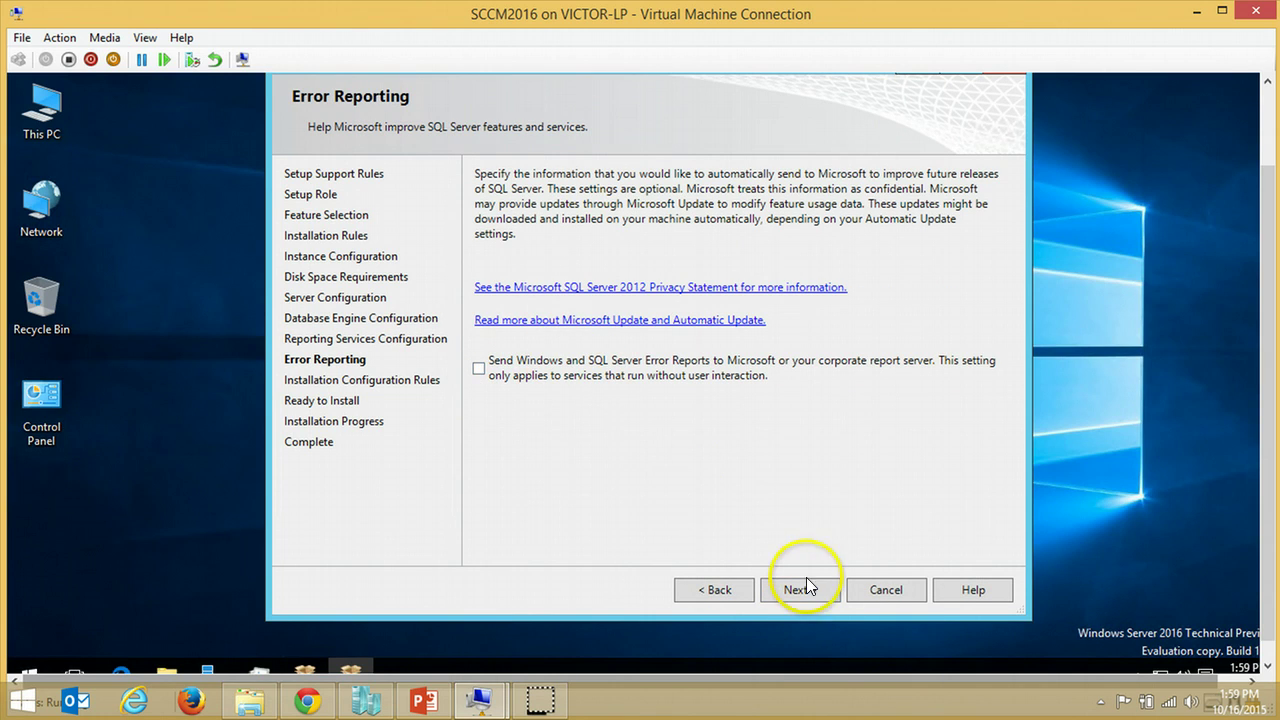
{"action": "left_click", "coordinate": [812, 591]}
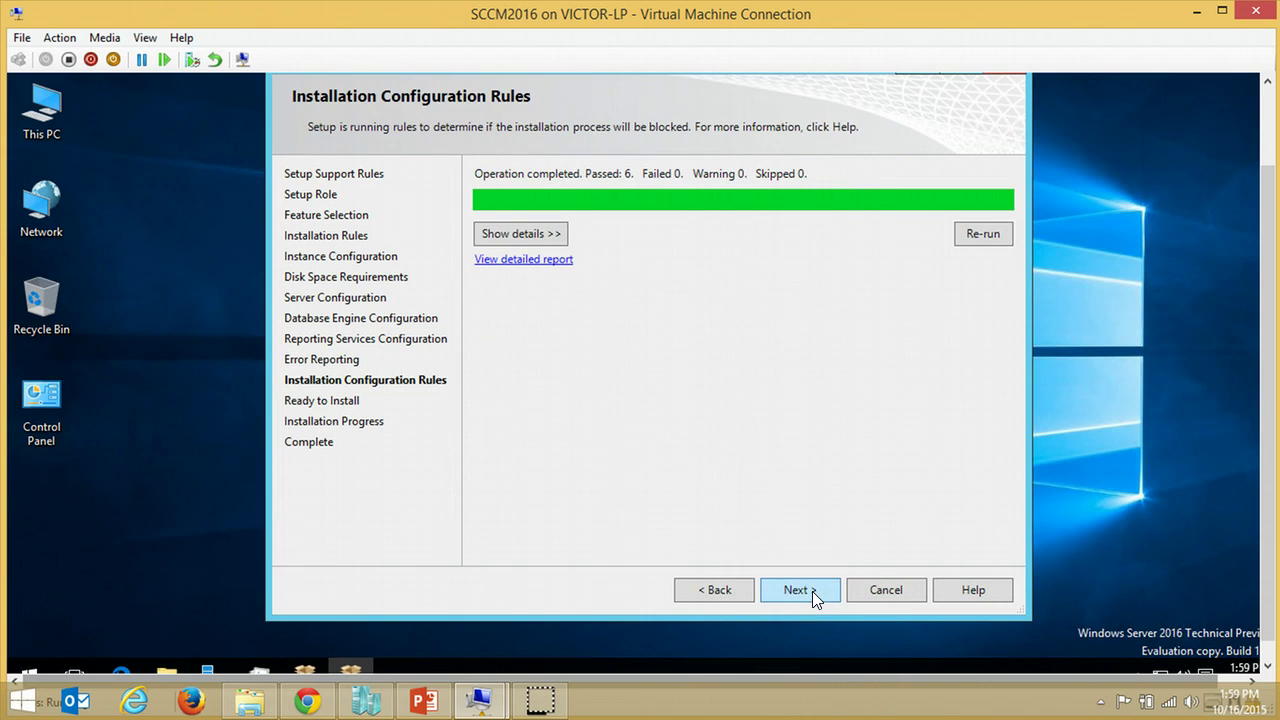
- Show the Installation Configuration Rules details and start the SQL Server 2012 installation from the Ready to Install summary
{"action": "left_click", "coordinate": [521, 233]}
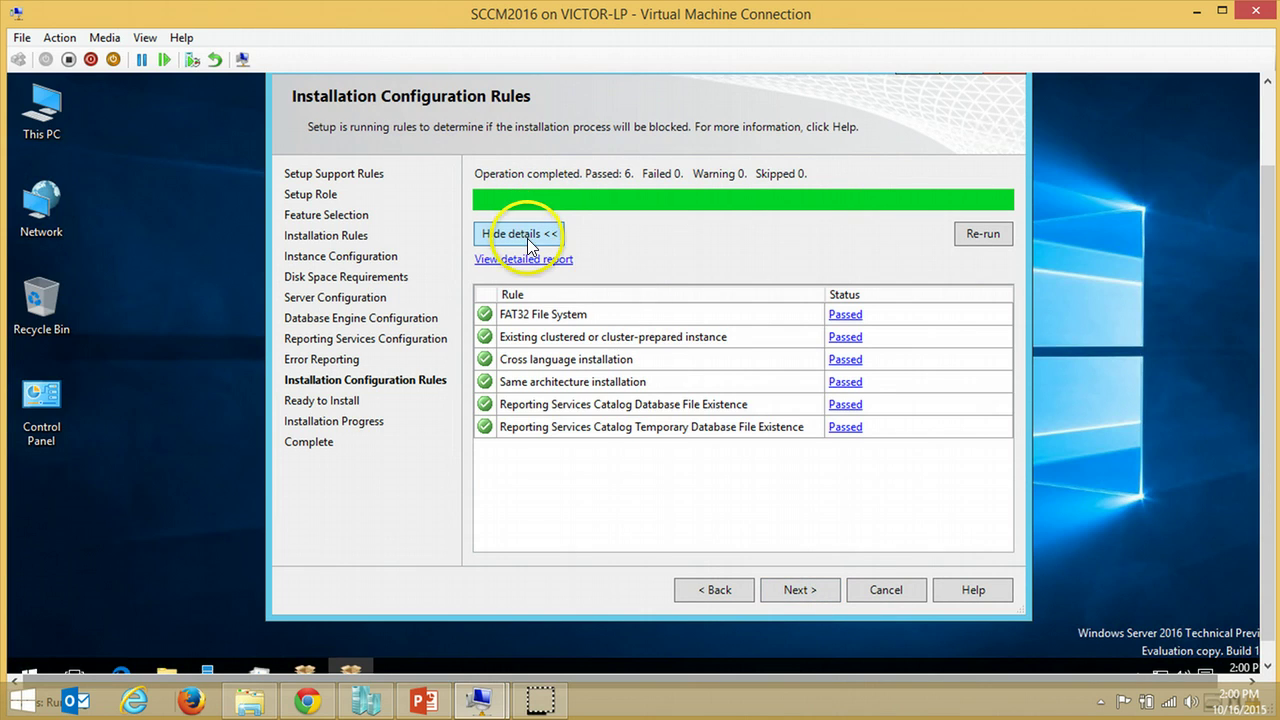
{"action": "left_click", "coordinate": [799, 591]}
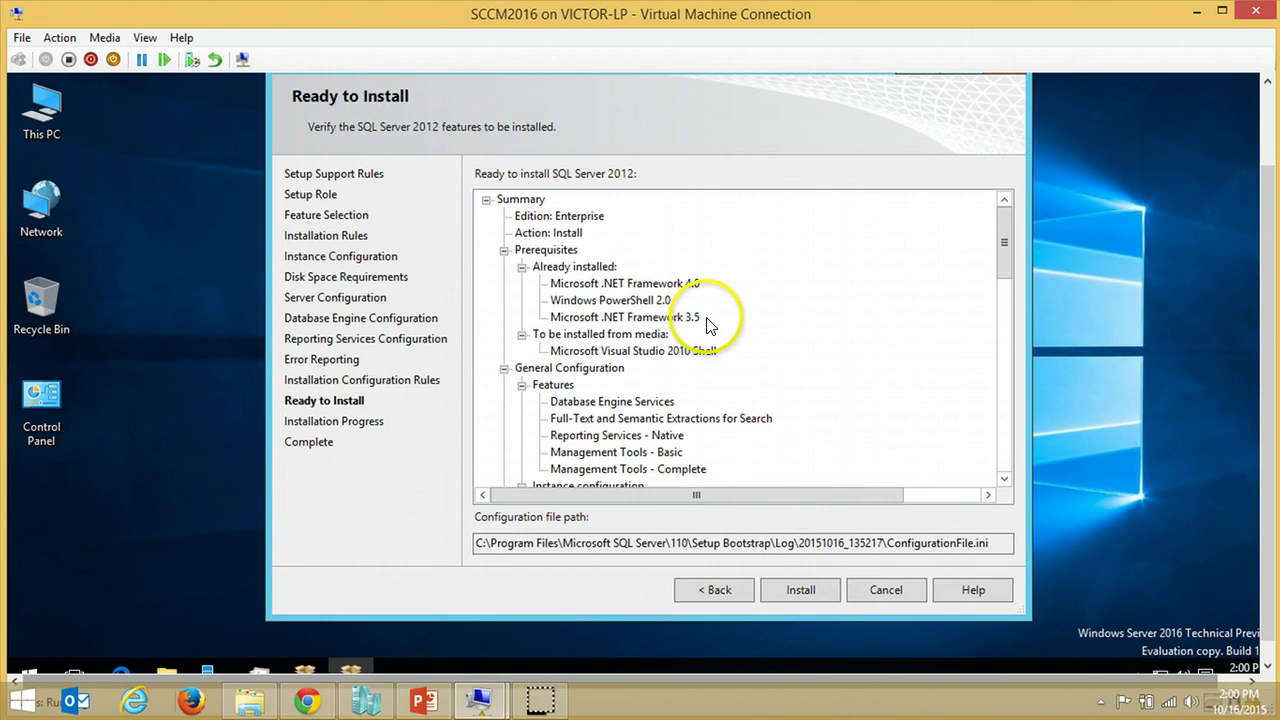
{"action": "left_click", "coordinate": [800, 590]}
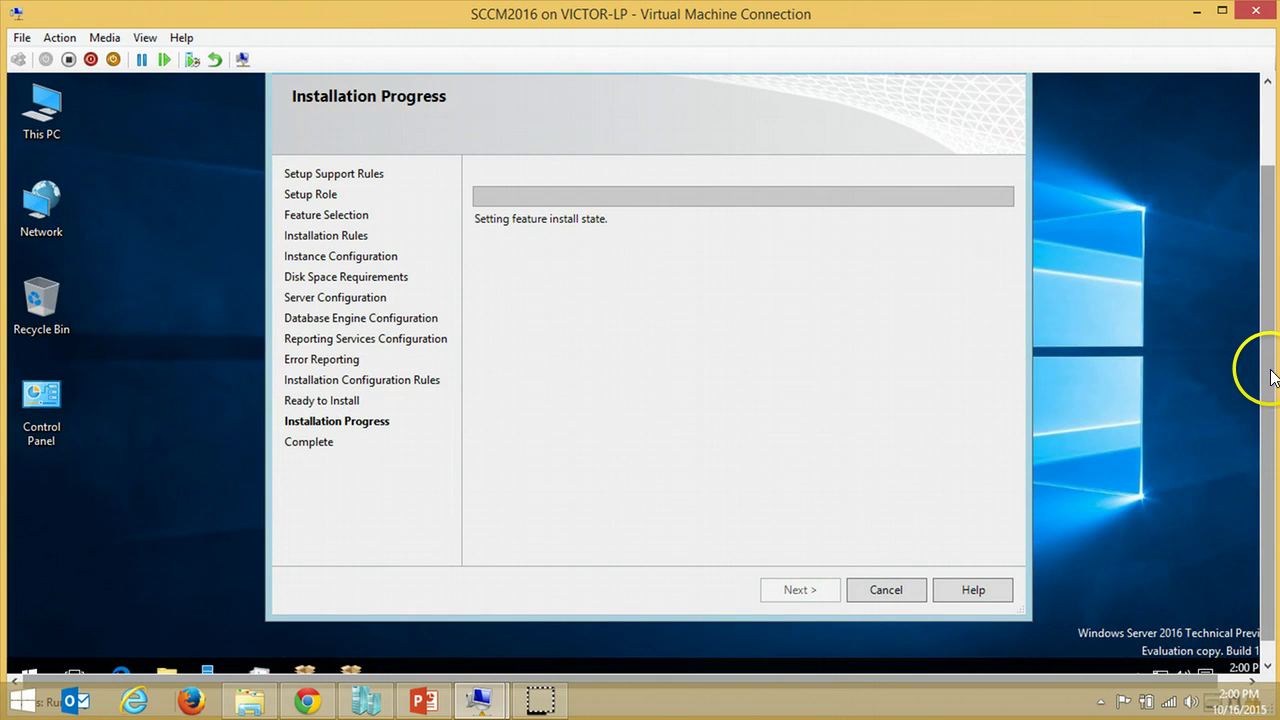
{"action": "left_click_drag", "start_coordinate": [1273, 372], "coordinate": [1277, 405]}
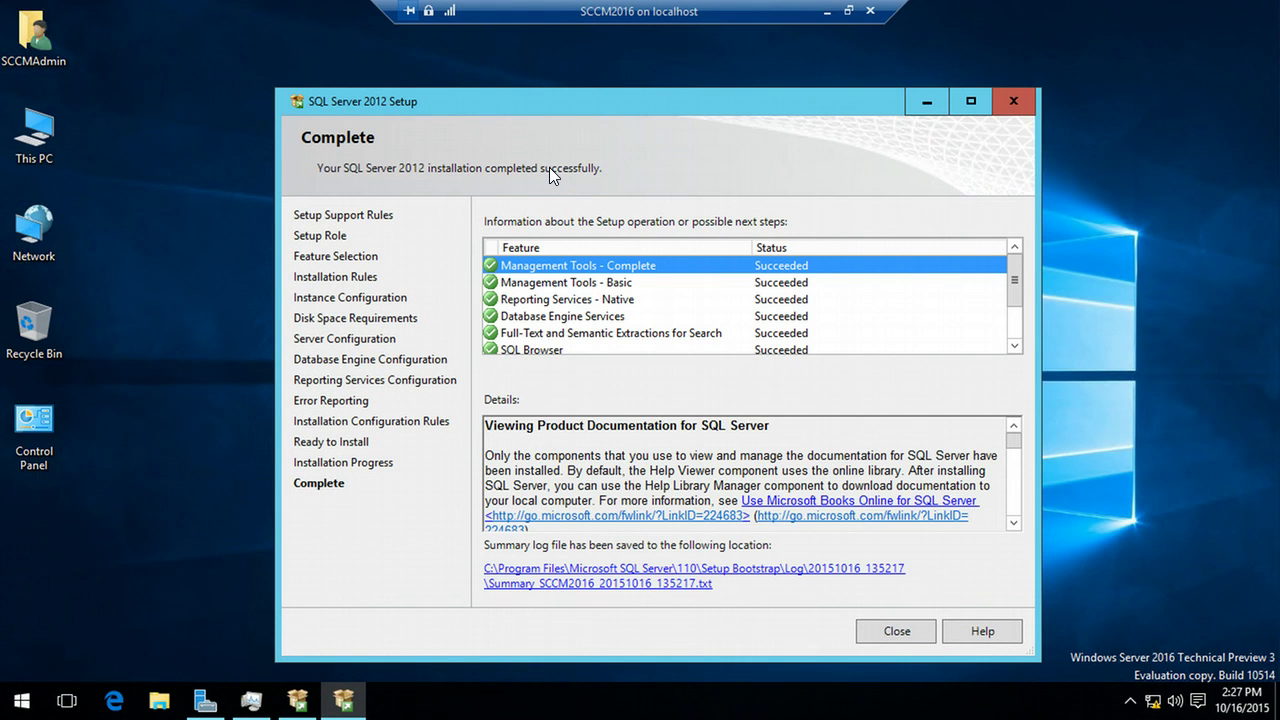
- Review the installed feature list, then close the completed setup wizard and the SQL Server Installation Center
{"action": "left_click_drag", "start_coordinate": [1014, 280], "coordinate": [1025, 332]}
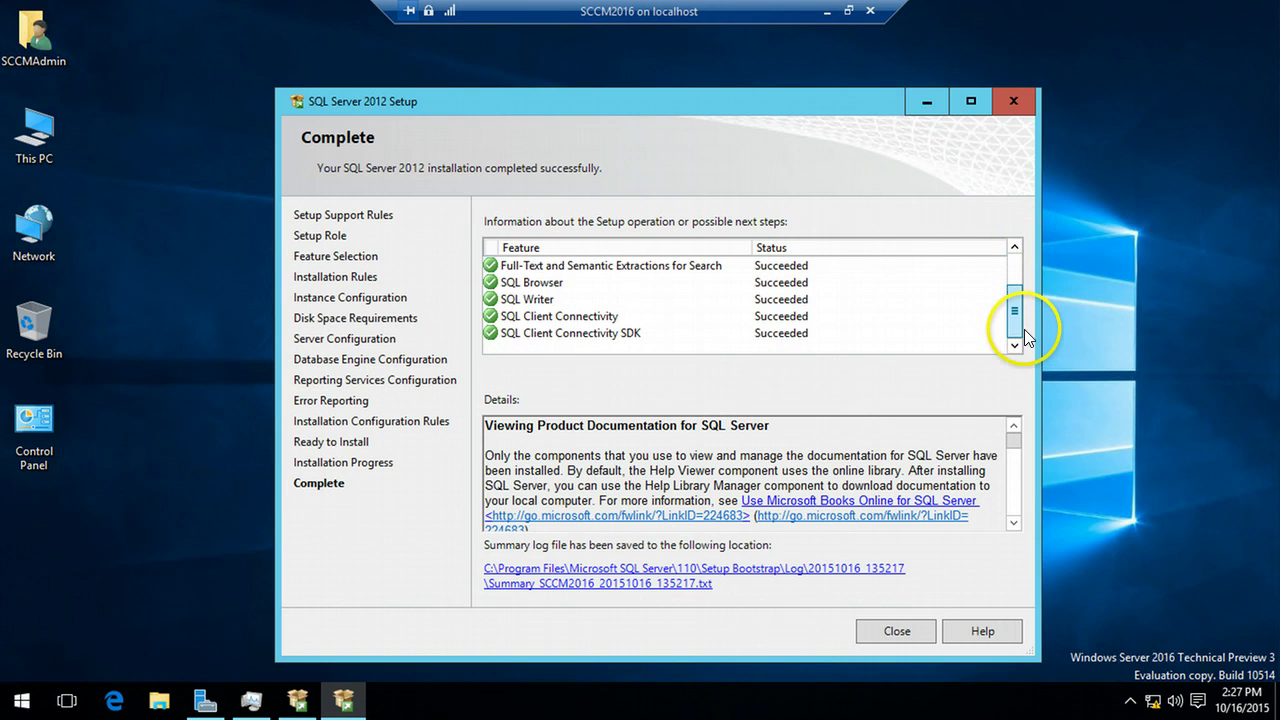
{"action": "left_click", "coordinate": [914, 634]}
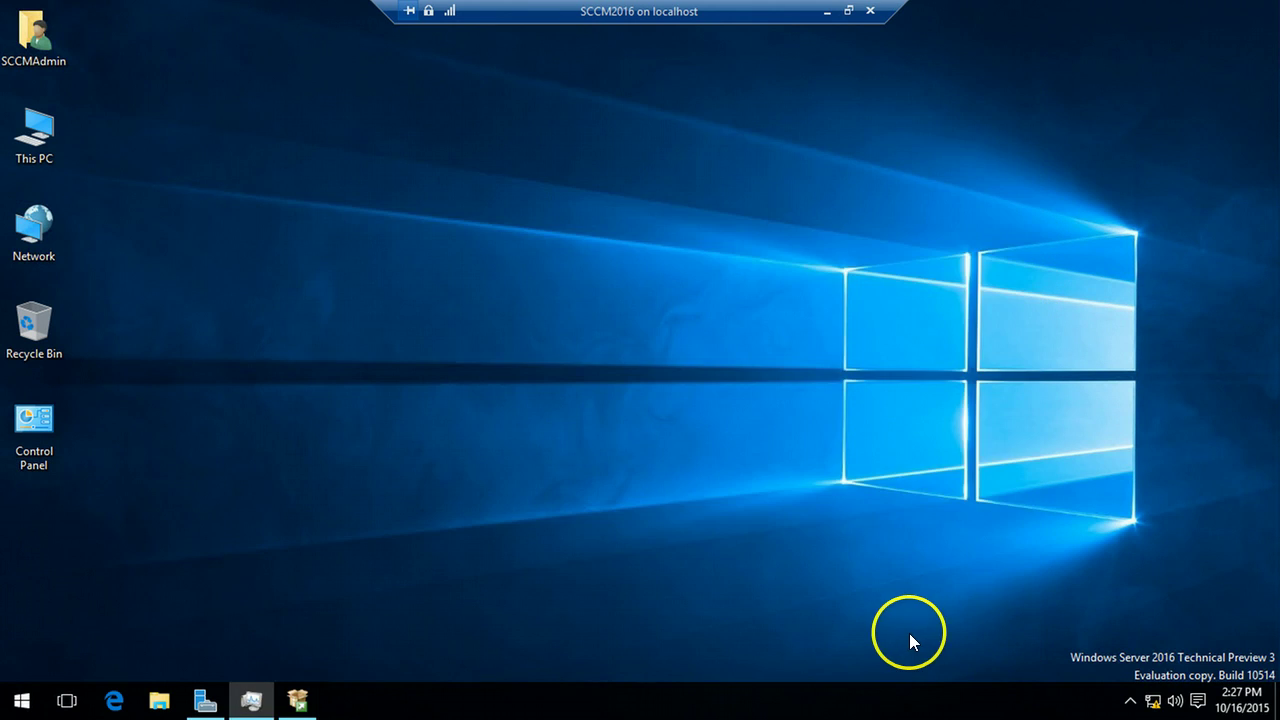
{"action": "left_click", "coordinate": [297, 700]}
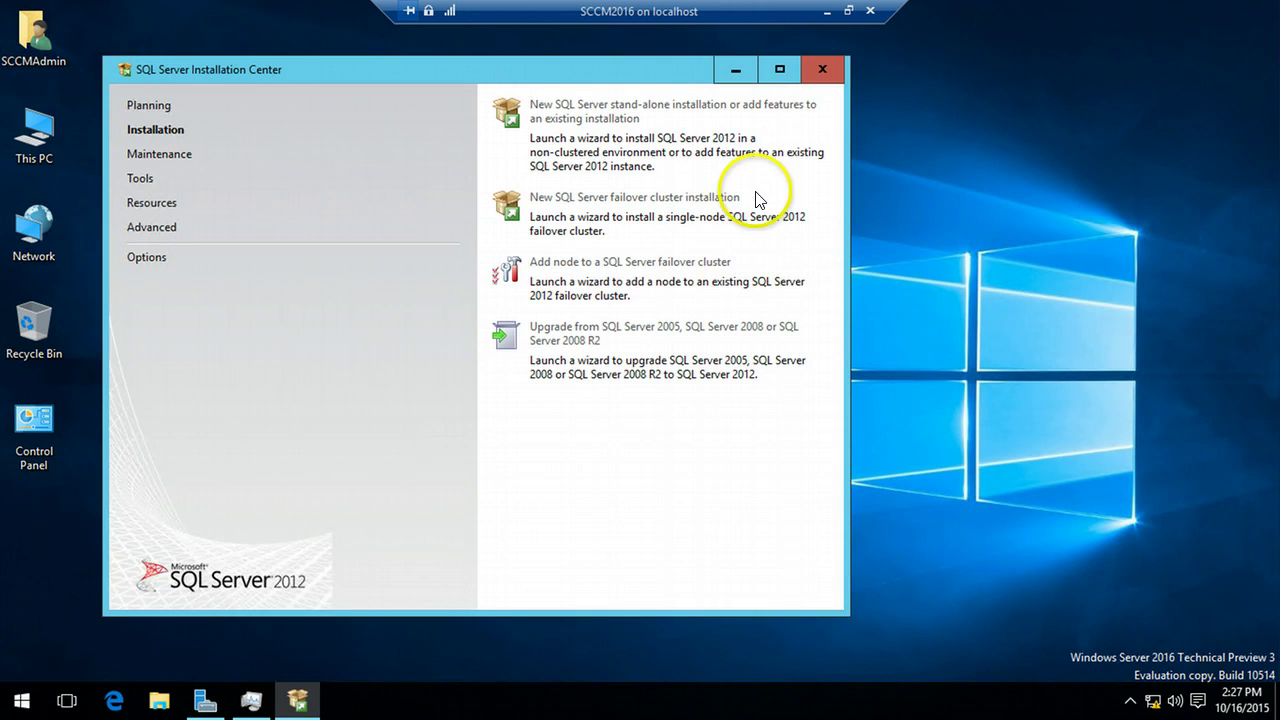
{"action": "left_click", "coordinate": [821, 69]}
- Launch SQL Server Management Studio from the Microsoft SQL Server 2012 group and connect to the SCCM2016 Database Engine with Windows Authentication
{"action": "left_click", "coordinate": [10, 692]}
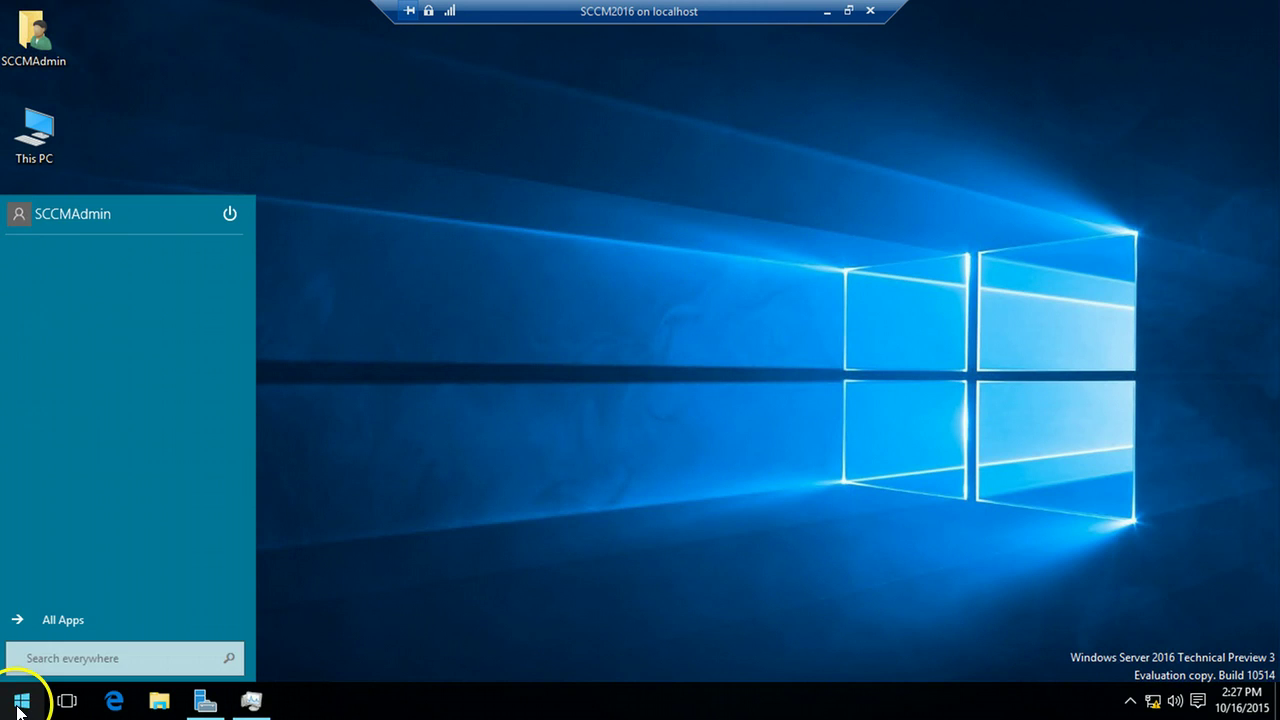
{"action": "left_click", "coordinate": [38, 620]}
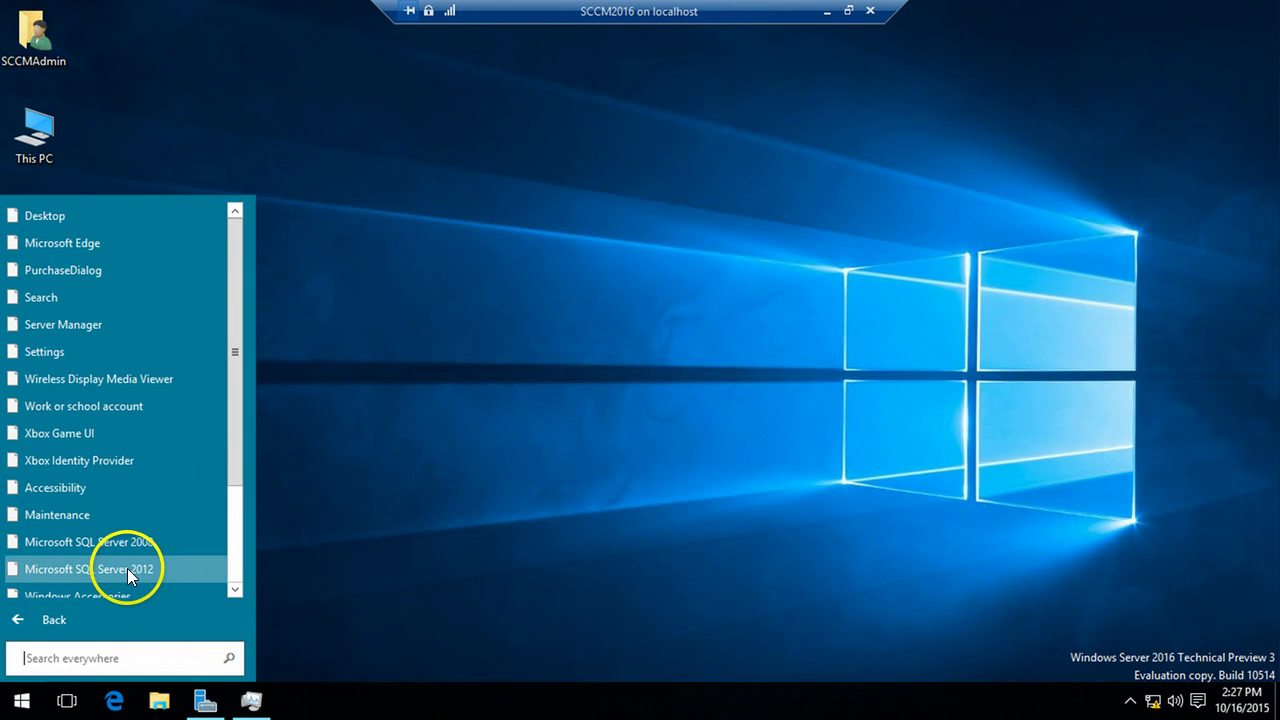
{"action": "left_click", "coordinate": [127, 567]}
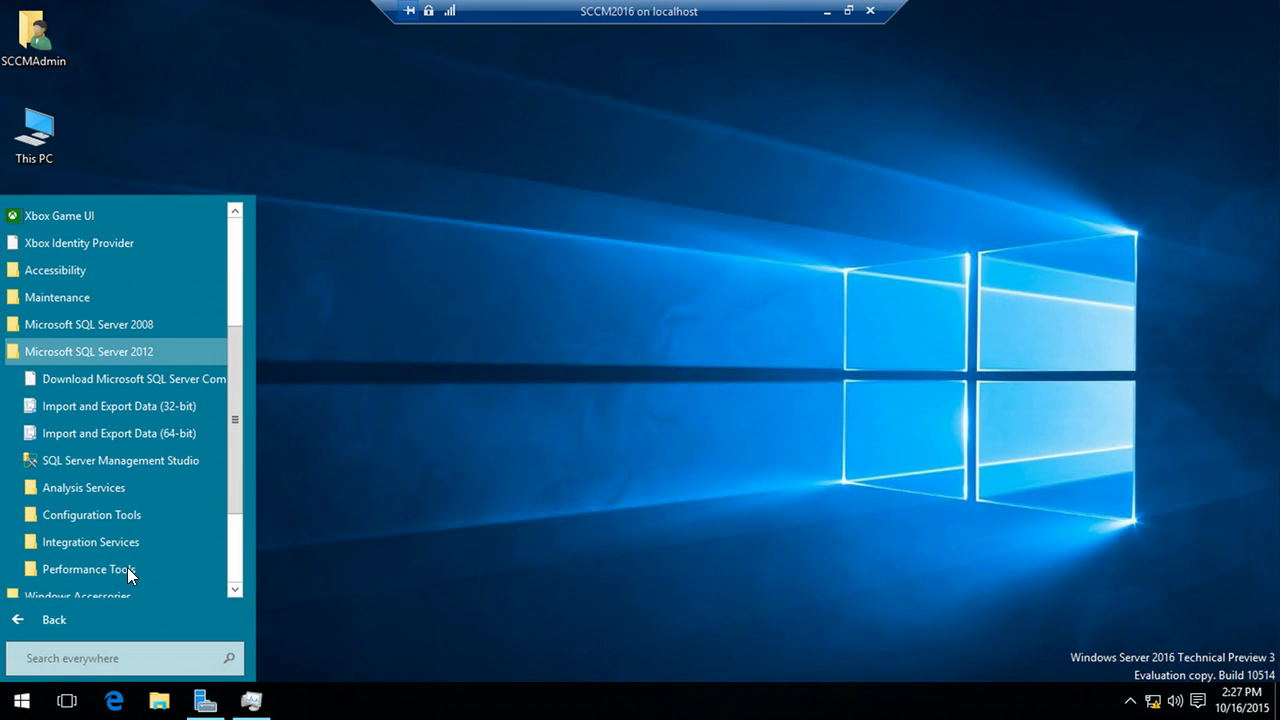
{"action": "left_click", "coordinate": [89, 462]}
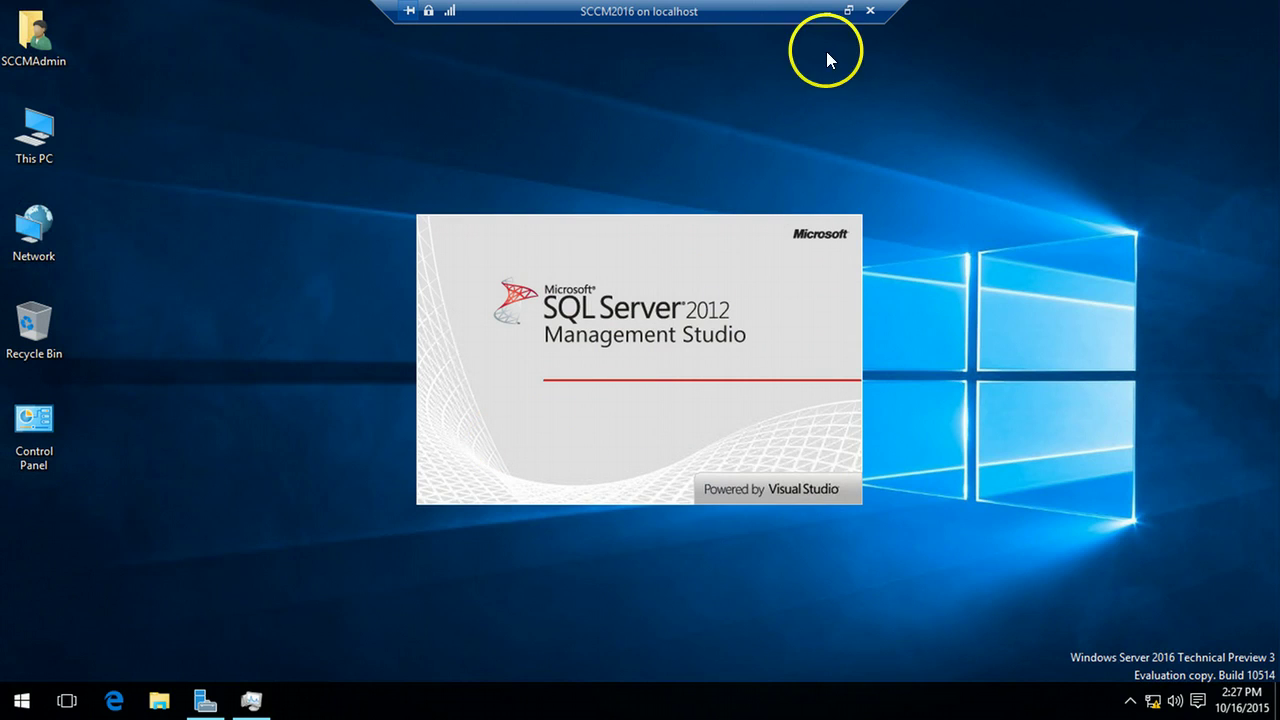
{"action": "left_click", "coordinate": [848, 9]}
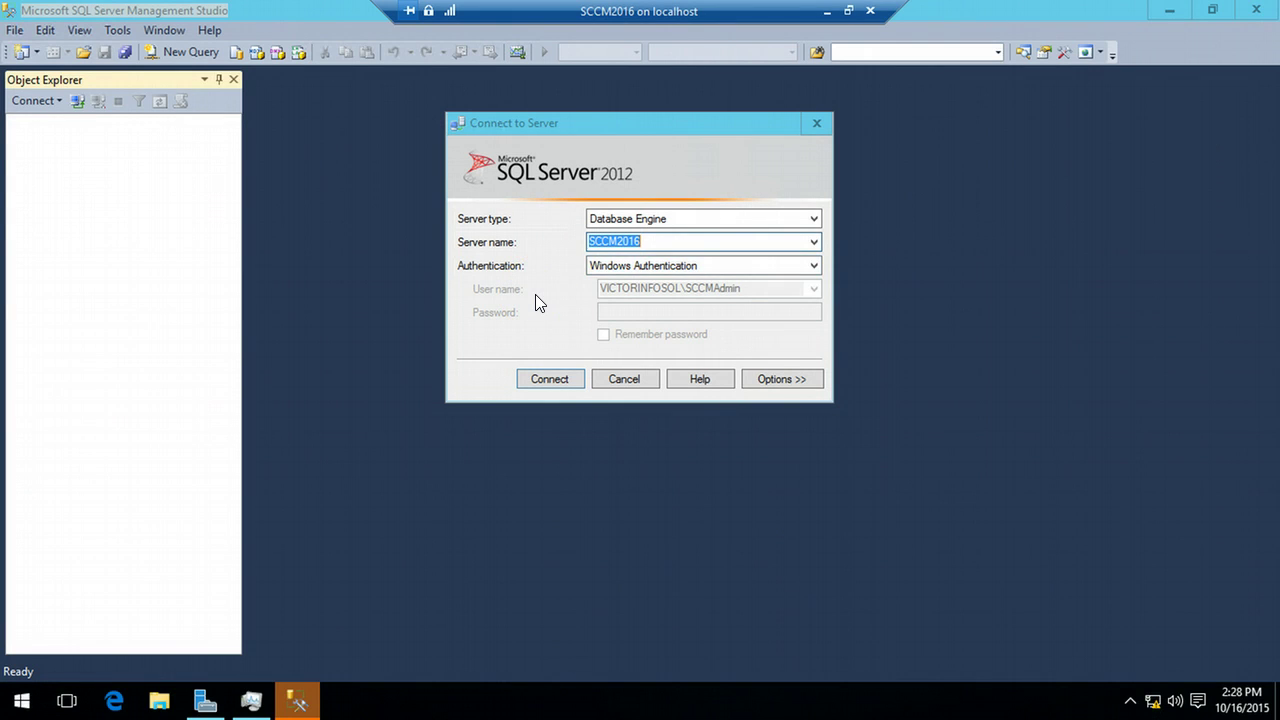
{"action": "left_click", "coordinate": [532, 381]}
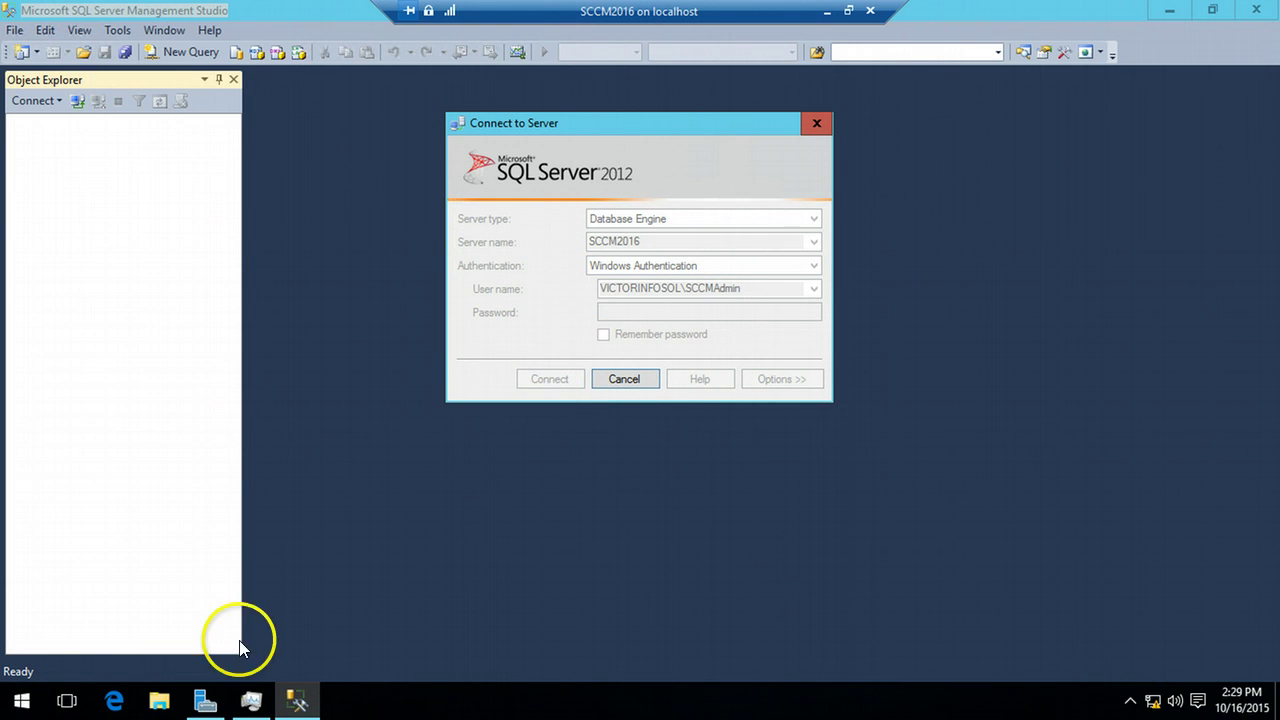
- Switch to Server Manager, launch the Services console from its tools and minimize Server Manager
{"action": "left_click", "coordinate": [205, 700]}
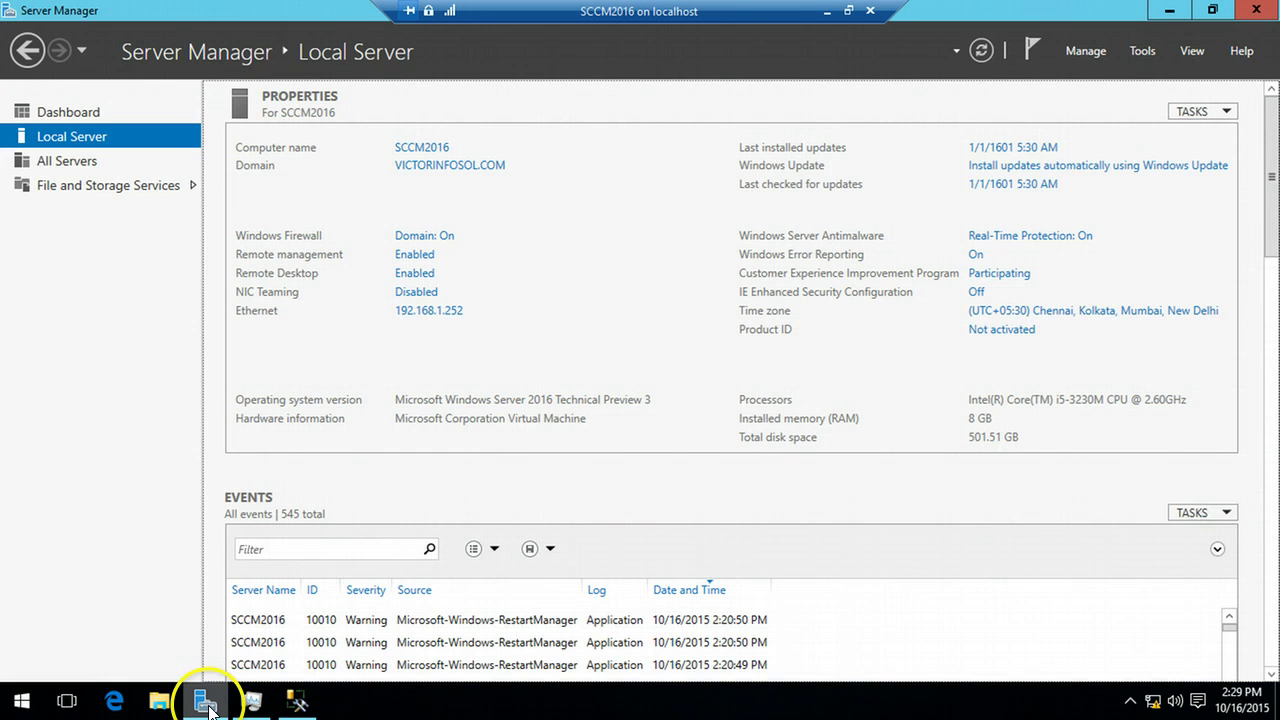
{"action": "left_click", "coordinate": [1147, 53]}
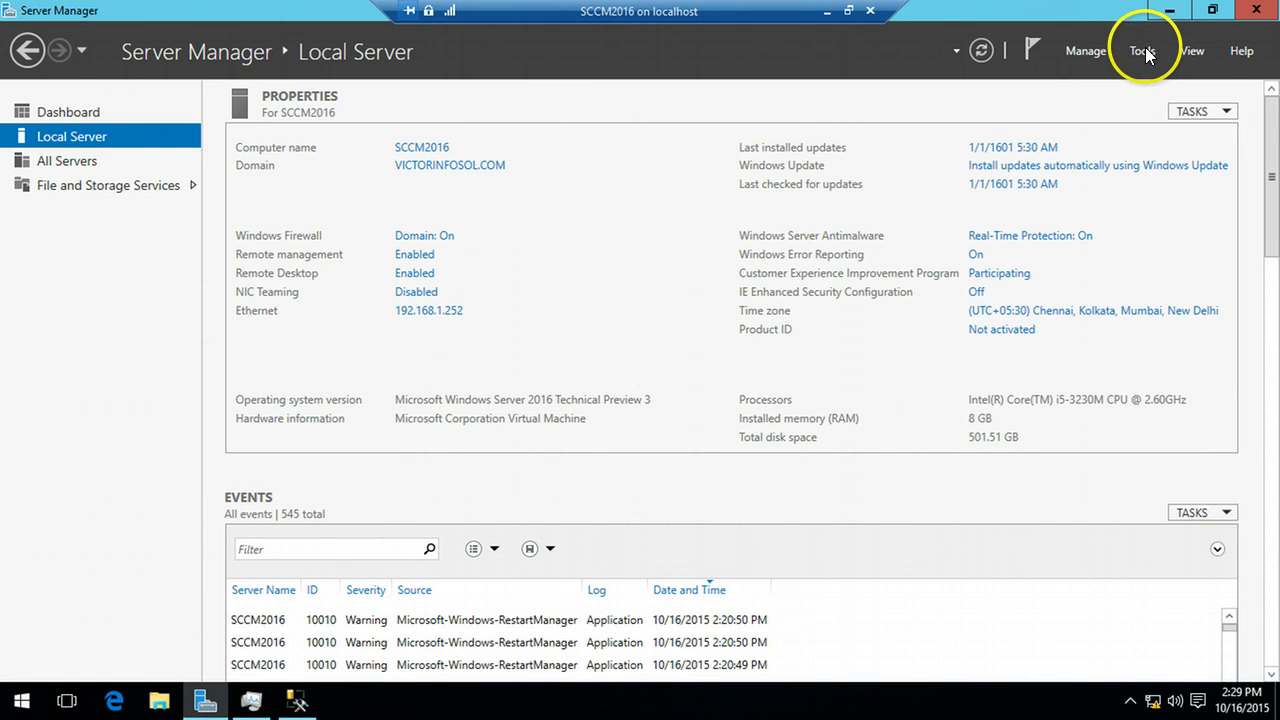
{"action": "left_click", "coordinate": [1067, 328]}
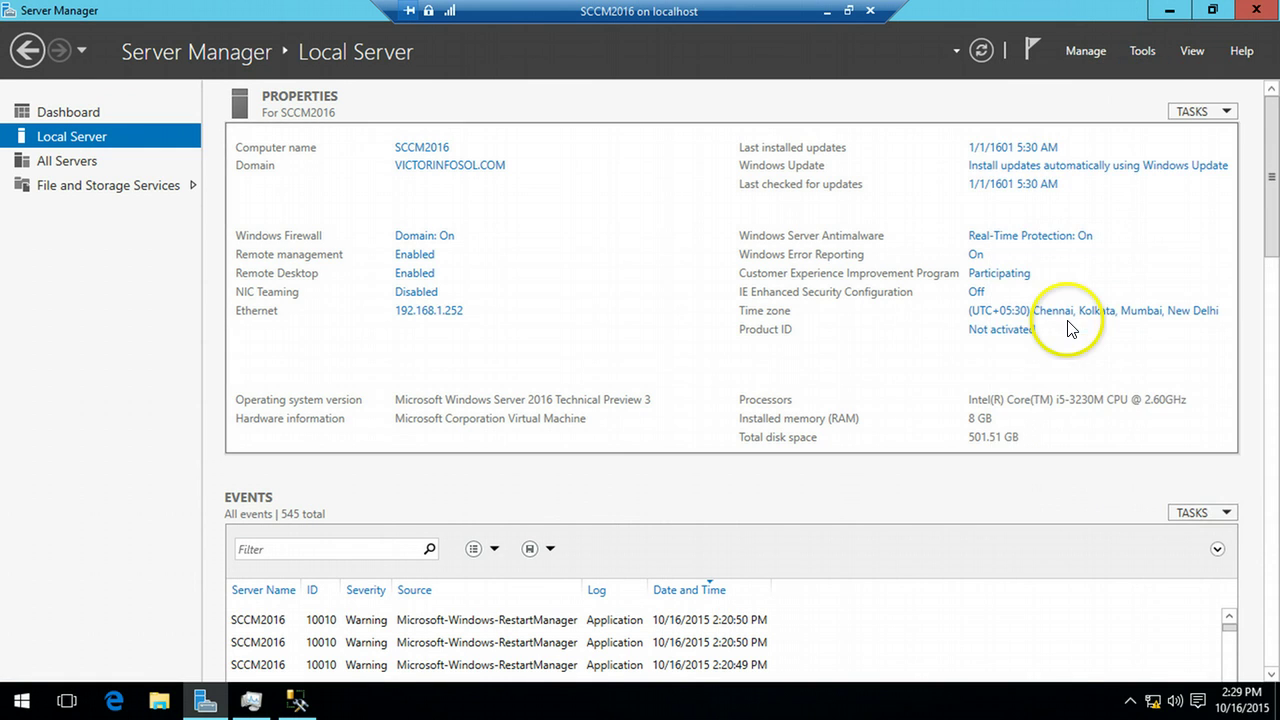
{"action": "left_click", "coordinate": [1169, 10]}
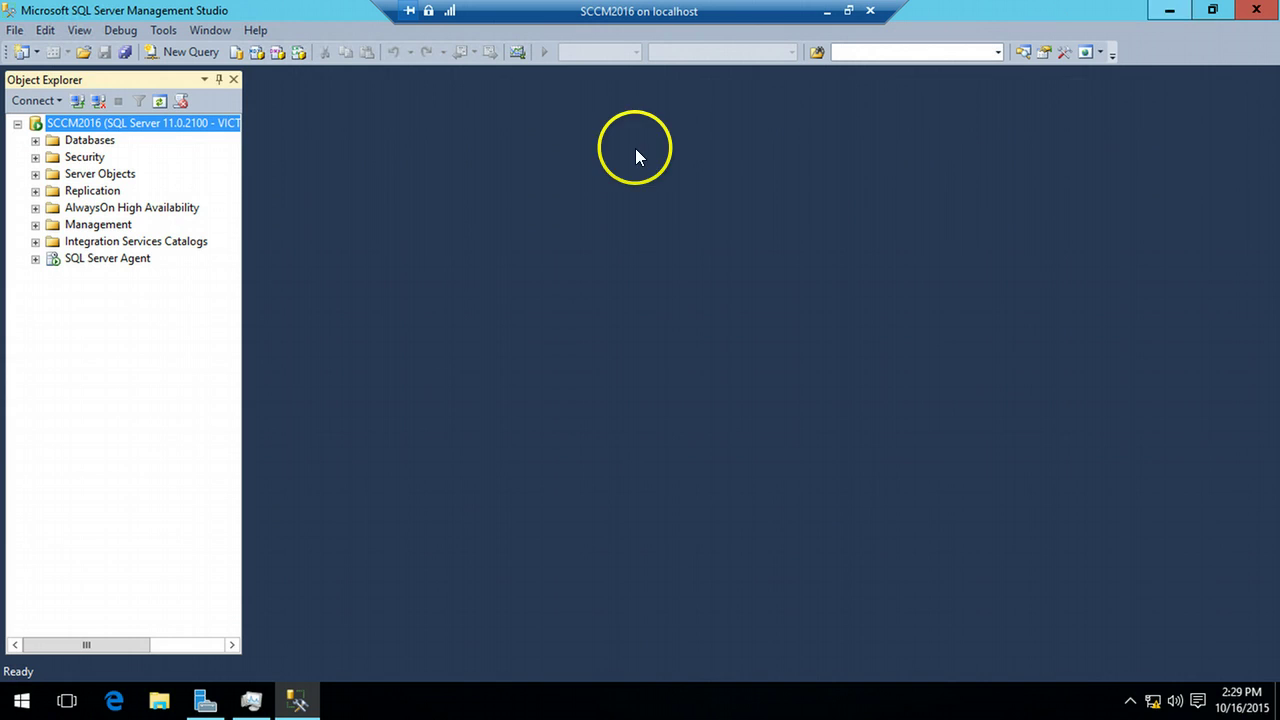
- In the SCCM2016 server properties, set the minimum server memory to 8192 MB, edit the maximum server memory and confirm
{"action": "right_click", "coordinate": [148, 120]}
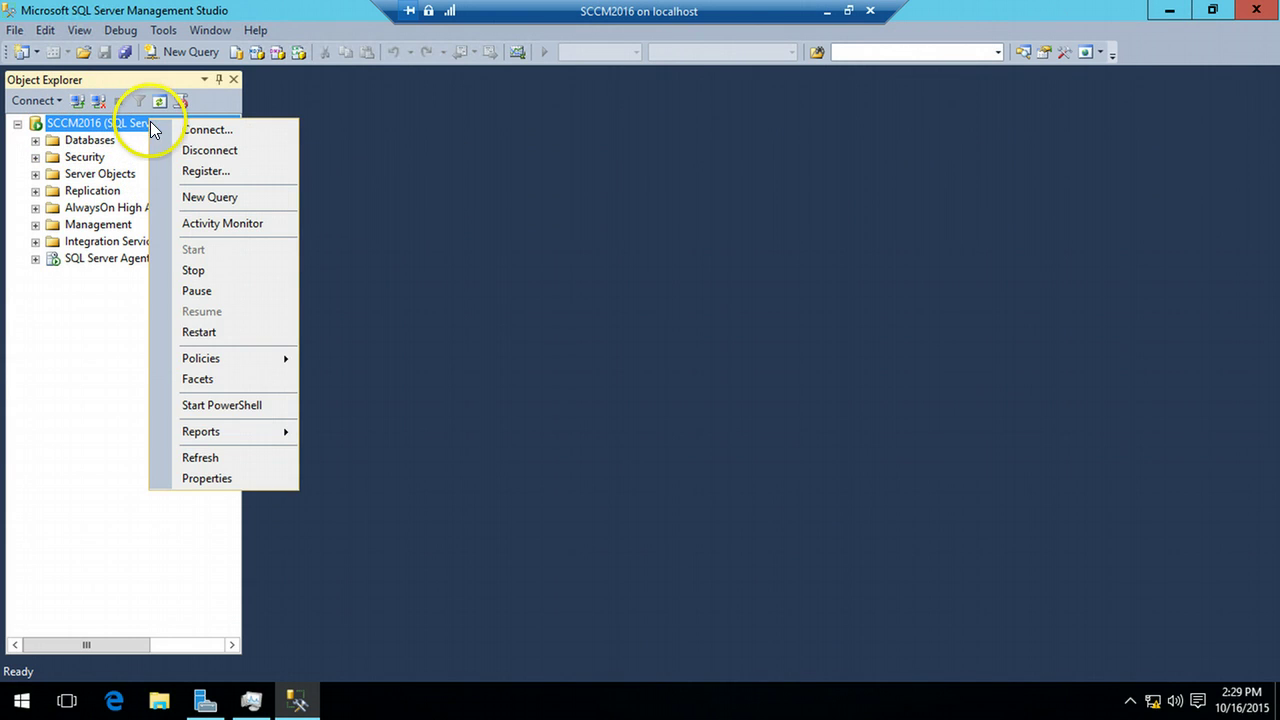
{"action": "left_click", "coordinate": [221, 476]}
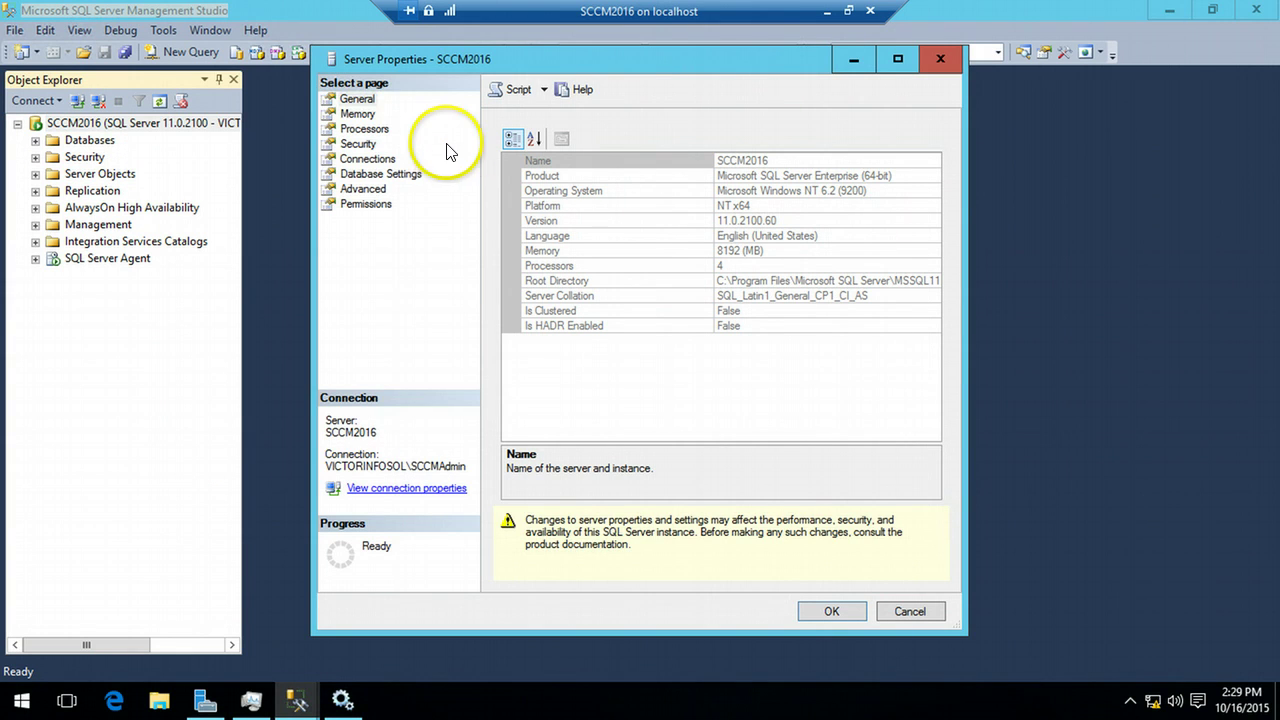
{"action": "left_click", "coordinate": [366, 114]}
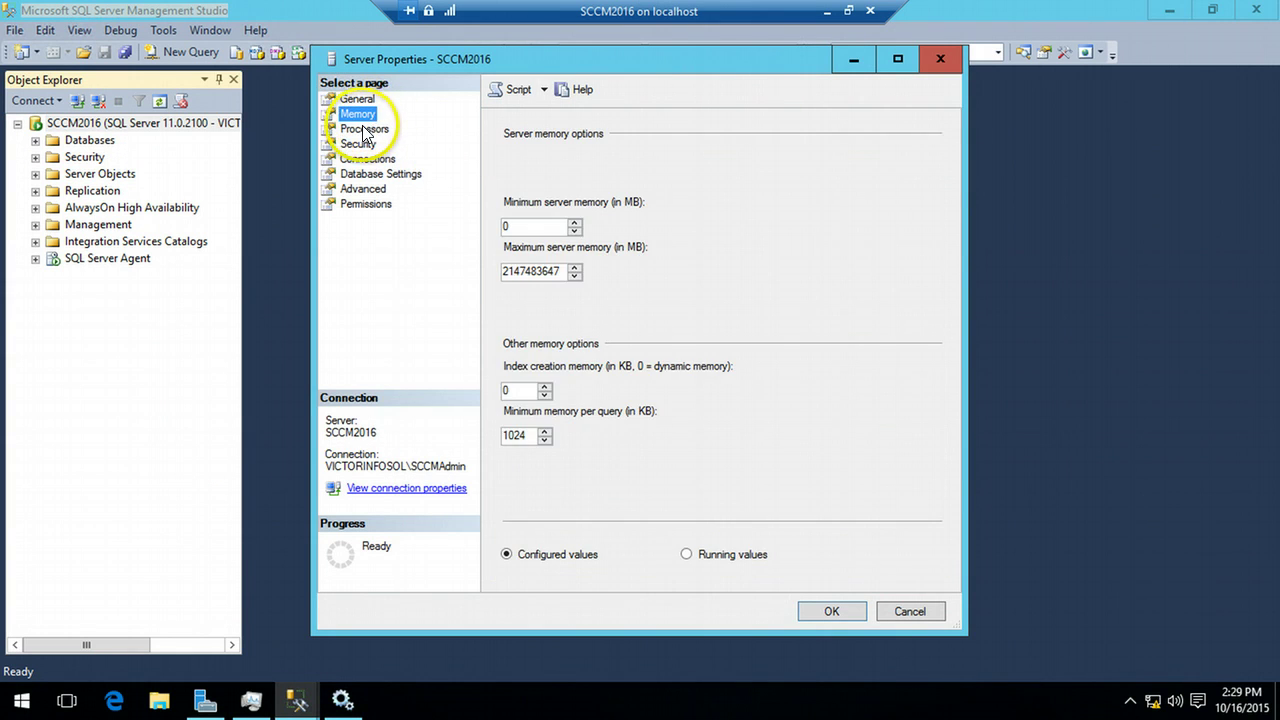
{"action": "left_click", "coordinate": [508, 228]}
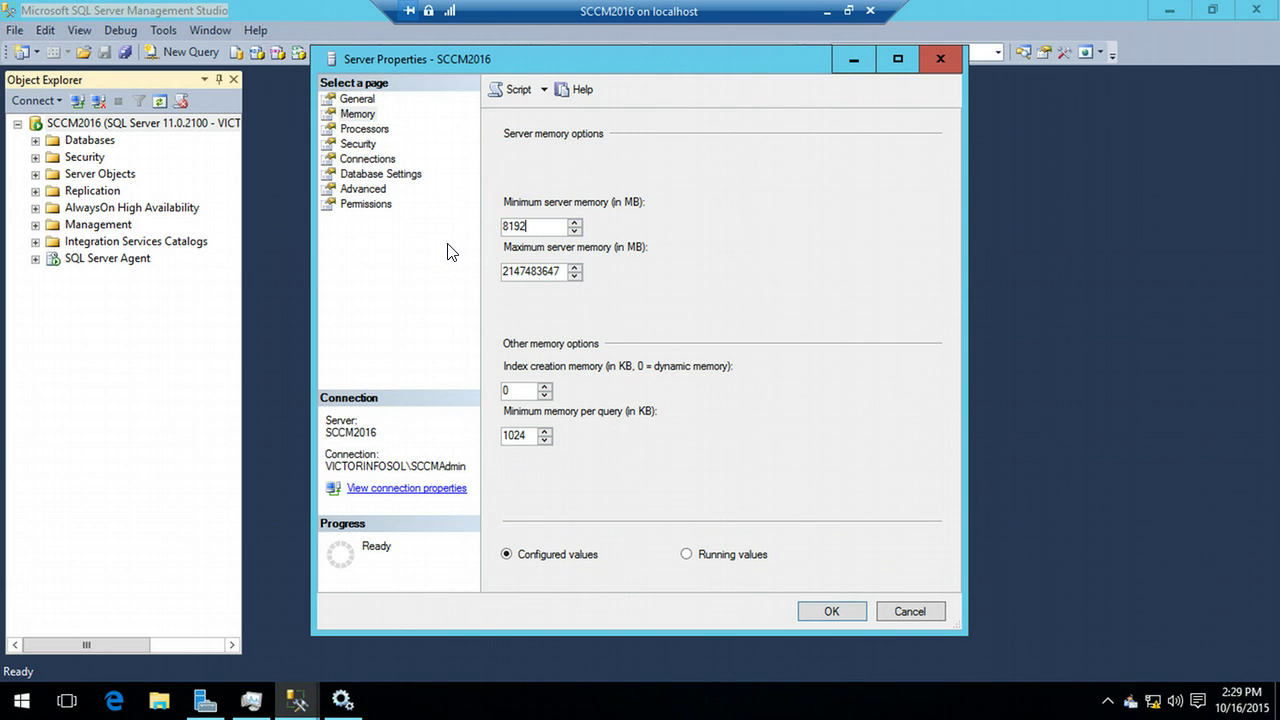
{"action": "double_click", "coordinate": [563, 274]}
{"action": "left_click", "coordinate": [831, 611]}
- Switch to the Services console, maximize it, and open the properties of the SQL Server (MSSQLSERVER) service
{"action": "left_click", "coordinate": [342, 700]}
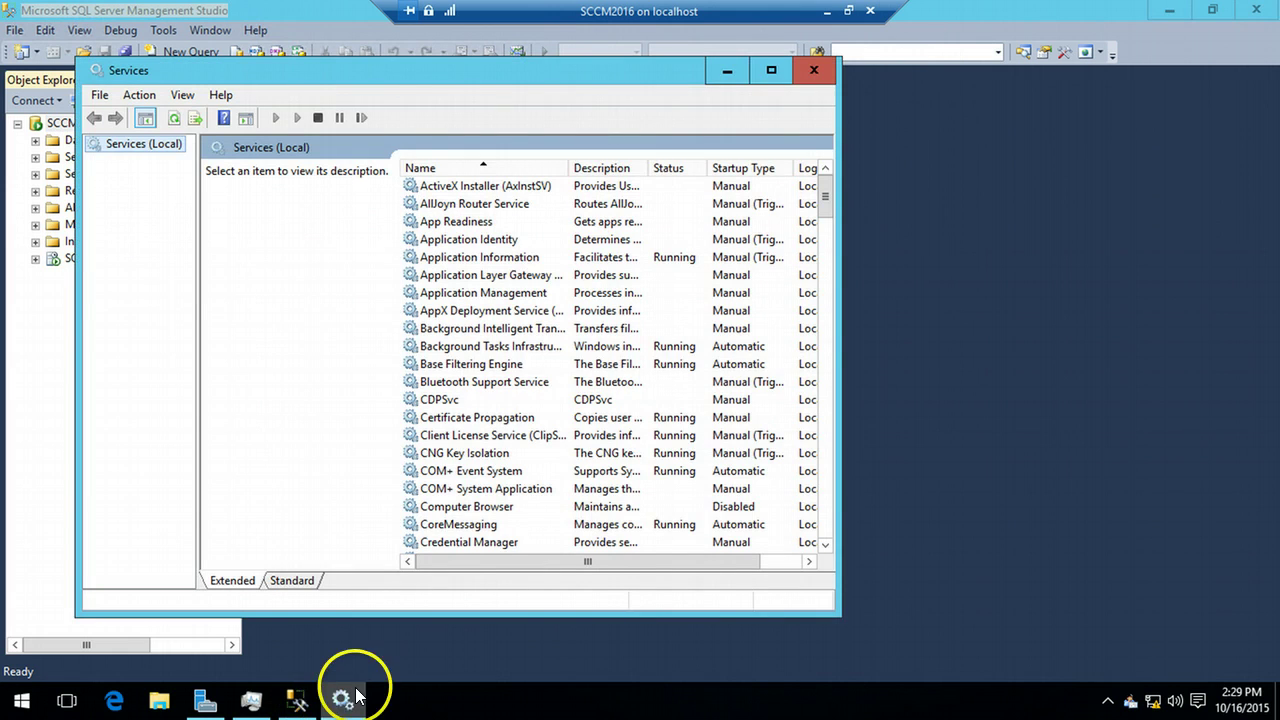
{"action": "left_click", "coordinate": [759, 71]}
{"action": "left_click", "coordinate": [411, 374]}
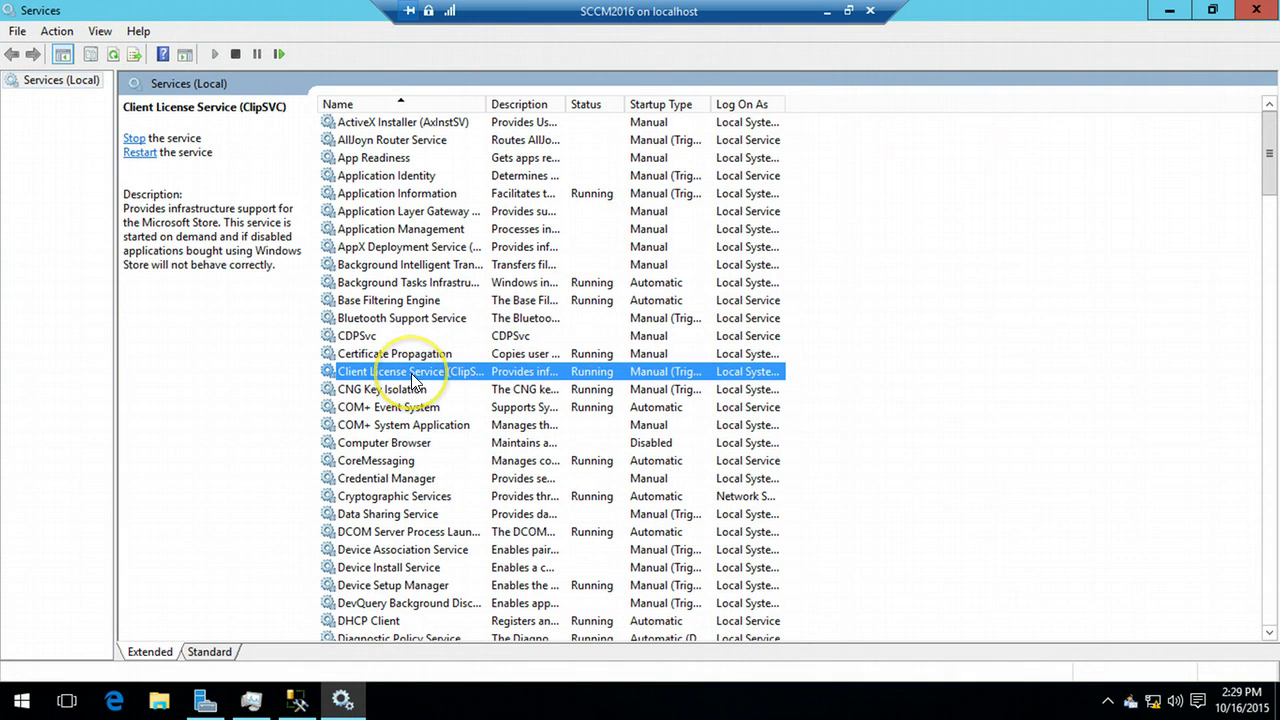
{"action": "scroll", "coordinate": [411, 374], "scroll_direction": "down", "scroll_amount": 20}
{"action": "left_click", "coordinate": [411, 374]}
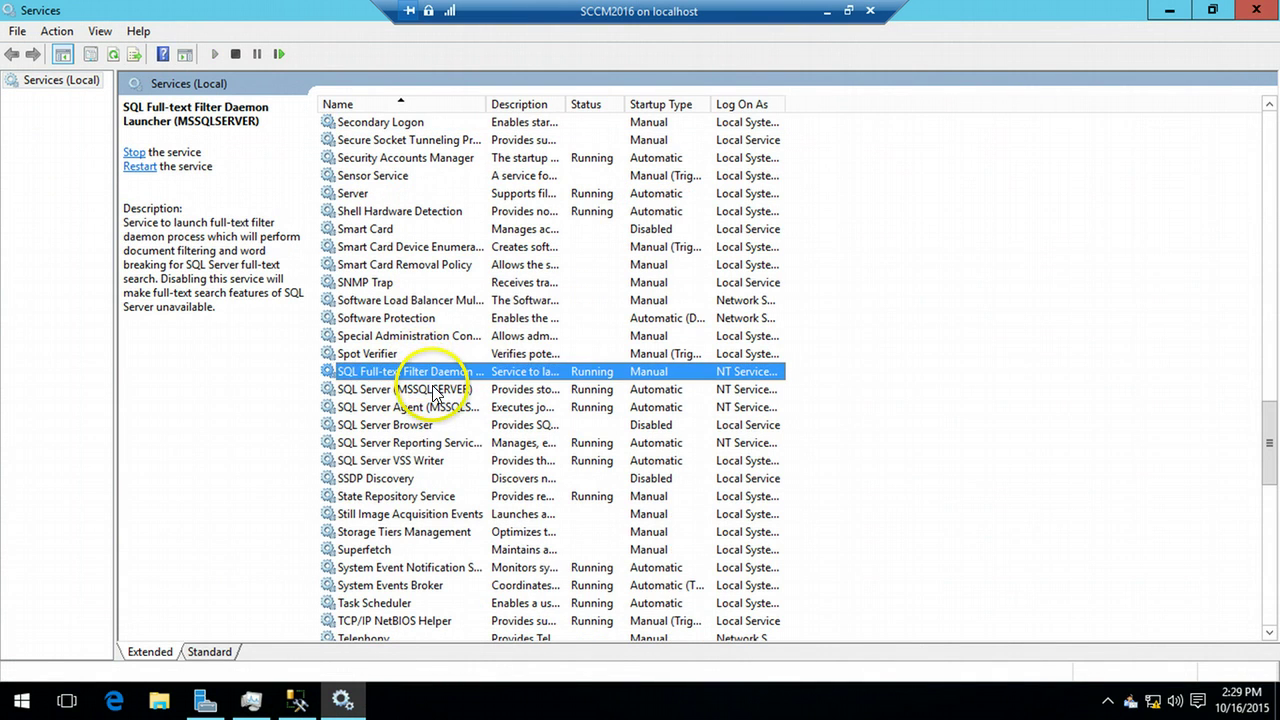
{"action": "left_click", "coordinate": [443, 389]}
{"action": "right_click", "coordinate": [455, 395]}
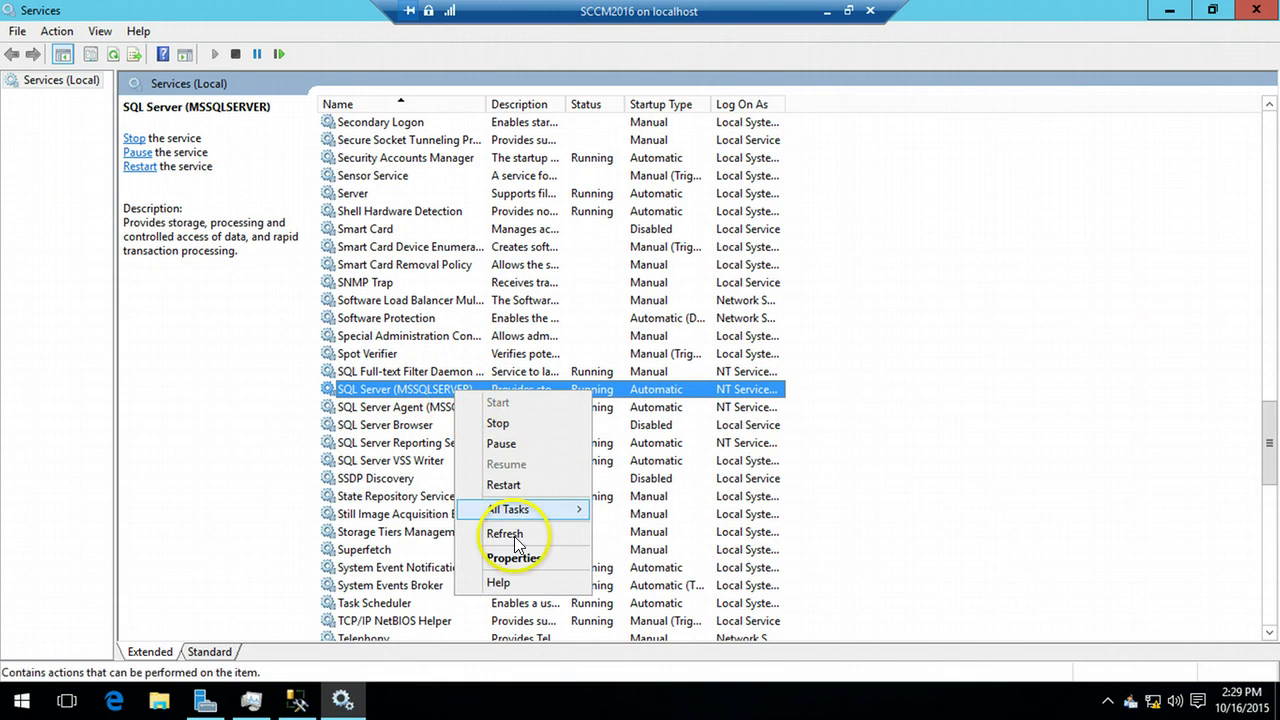
{"action": "left_click", "coordinate": [510, 557]}
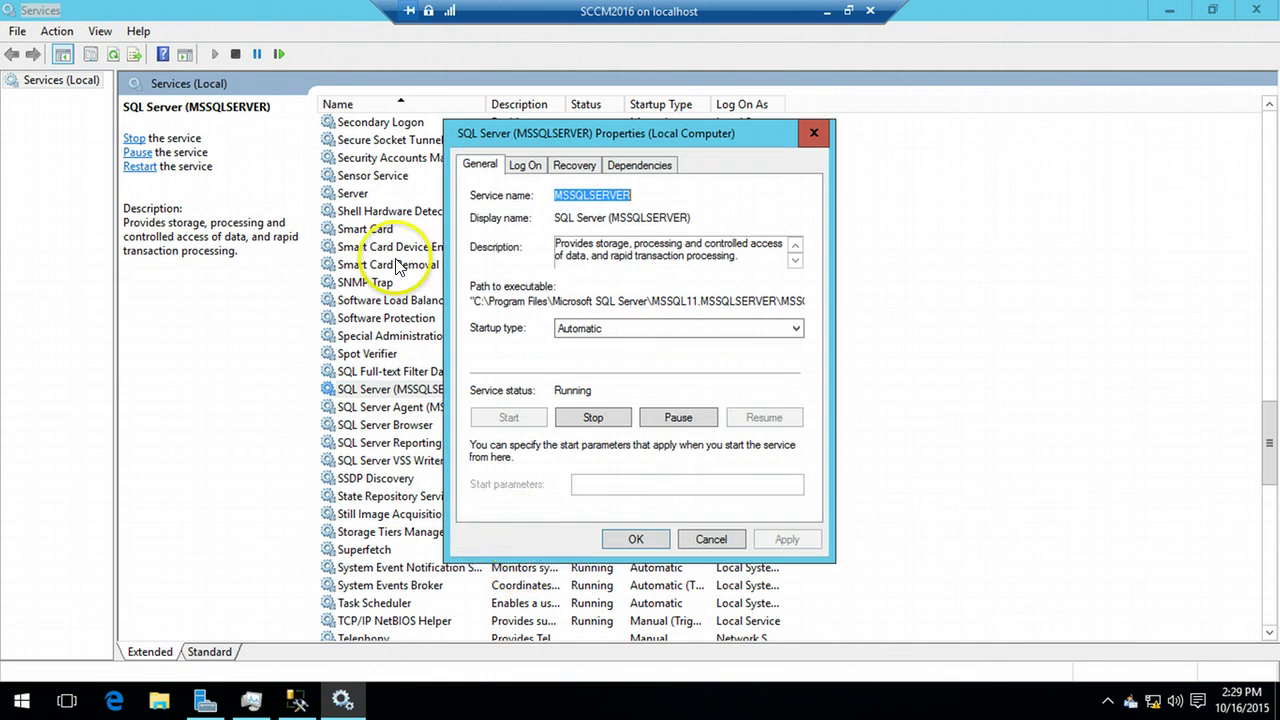
- Set the SQL Server (MSSQLSERVER) service to log on with the Local System account and confirm the change
{"action": "left_click", "coordinate": [524, 165]}
{"action": "left_click", "coordinate": [537, 216]}
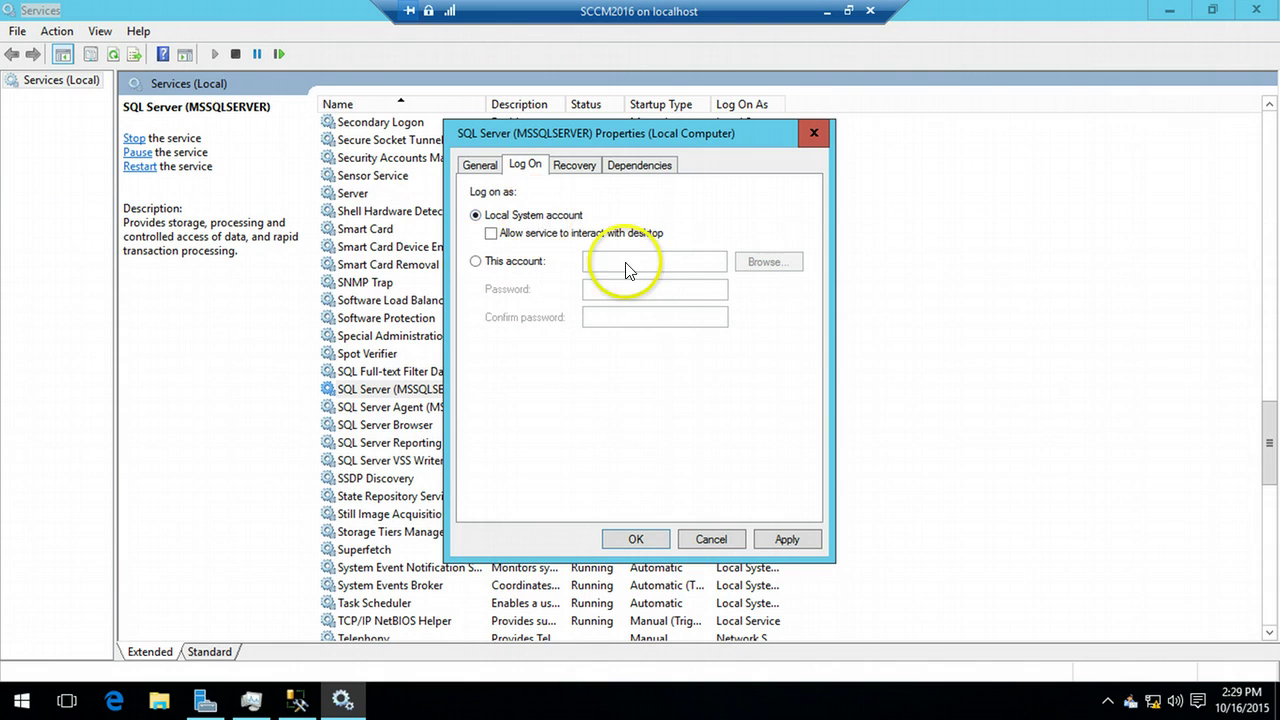
{"action": "left_click", "coordinate": [787, 541]}
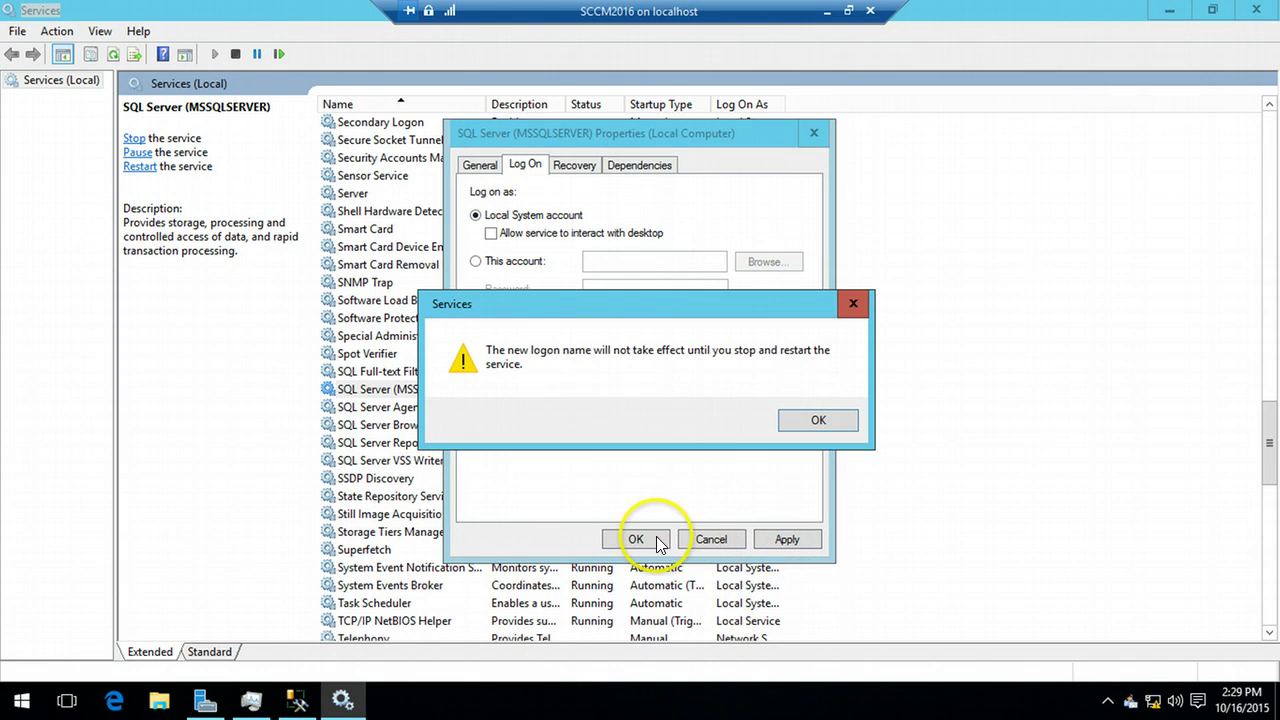
{"action": "left_click", "coordinate": [814, 423]}
{"action": "left_click", "coordinate": [643, 541]}
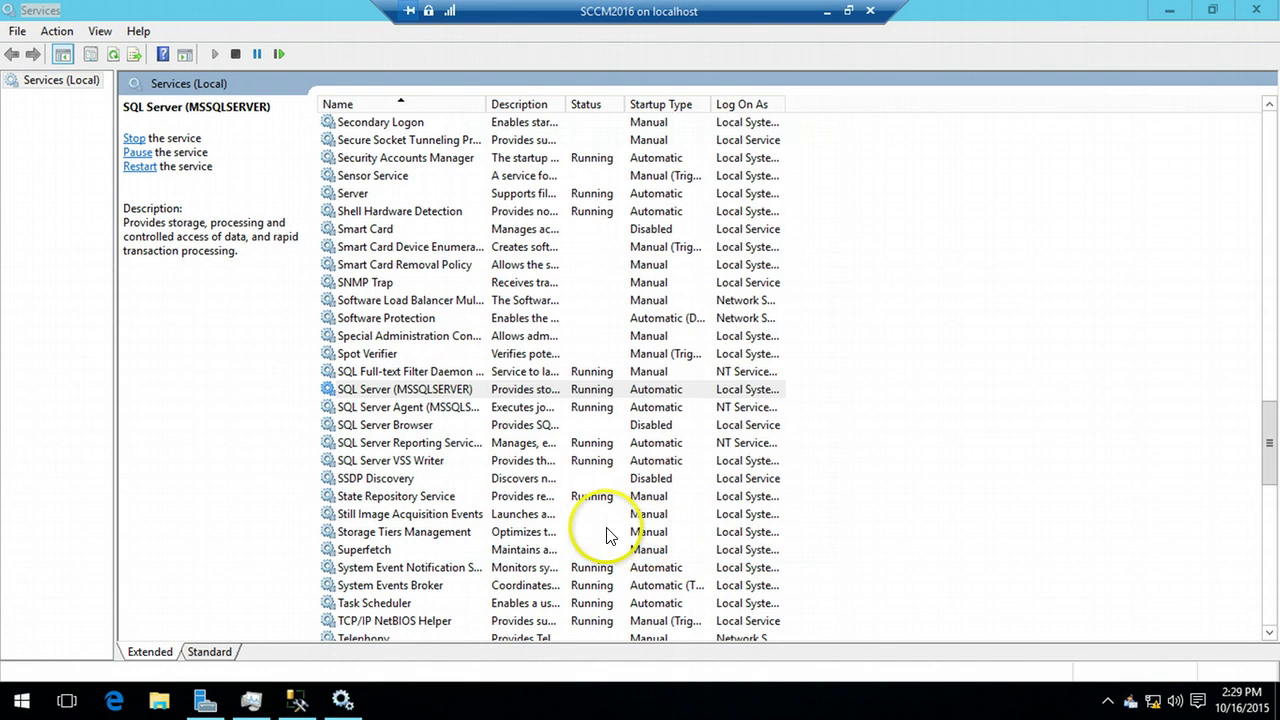
- Restart the SQL Server (MSSQLSERVER) service
{"action": "left_click", "coordinate": [586, 389]}
{"action": "right_click", "coordinate": [590, 389]}
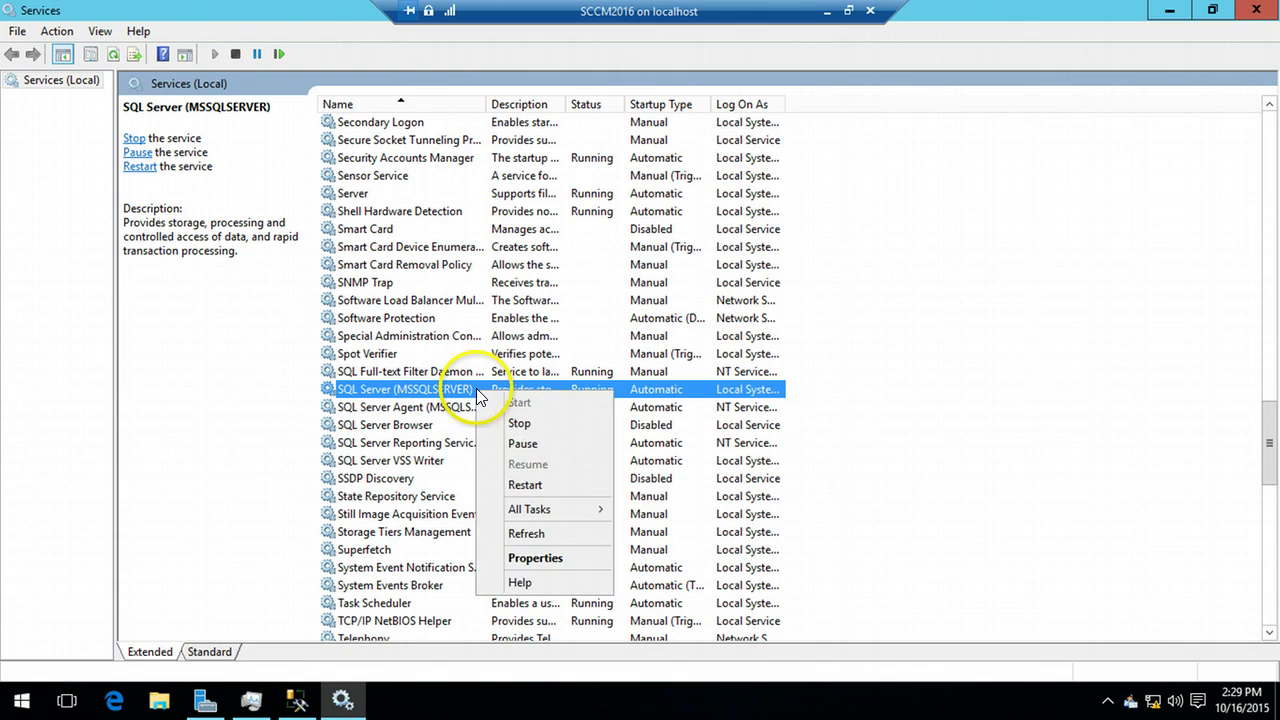
{"action": "left_click", "coordinate": [537, 485]}
{"action": "left_click", "coordinate": [254, 338]}
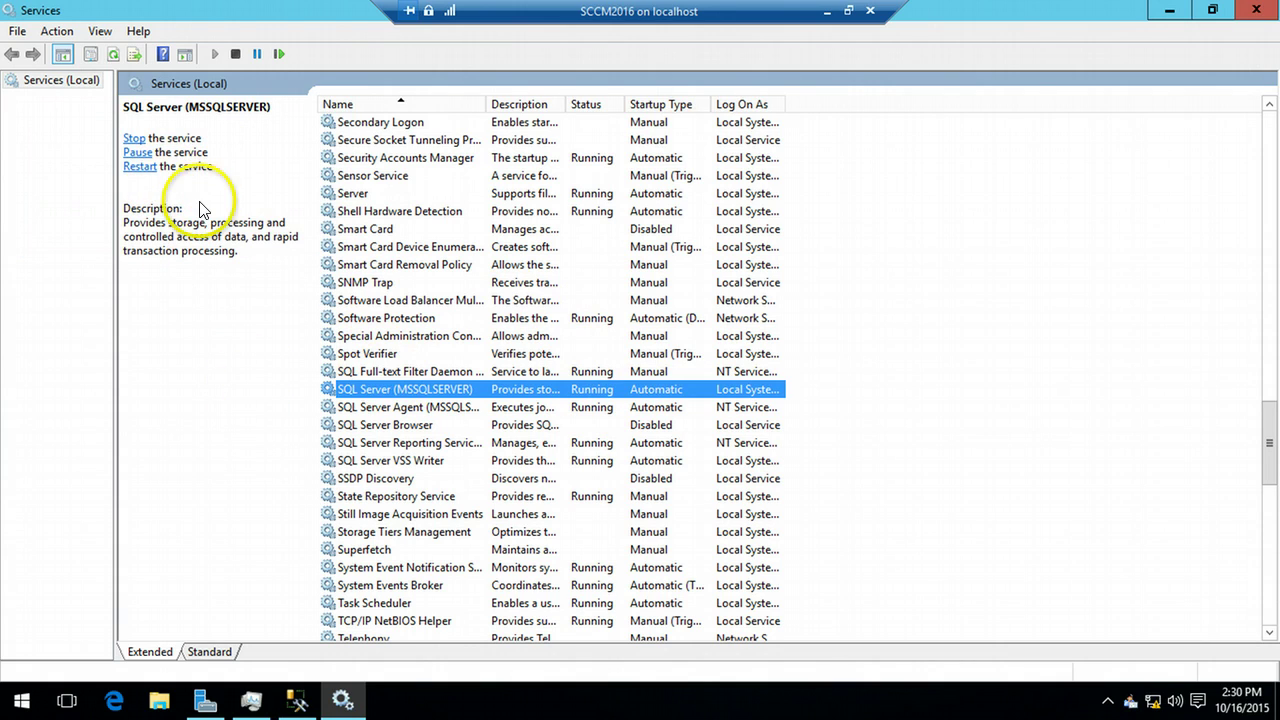
- Refresh the local services list and check the status and log-on entry of the SQL Server (MSSQLSERVER) service
{"action": "right_click", "coordinate": [70, 84]}
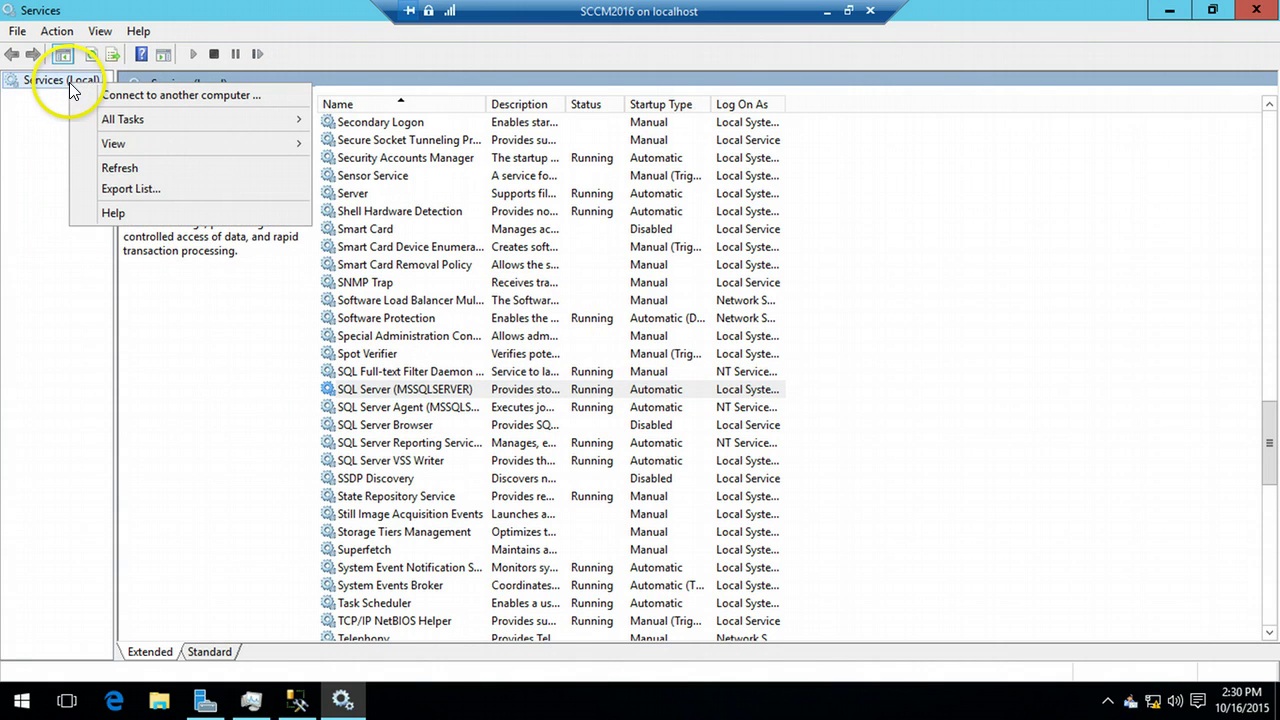
{"action": "left_click", "coordinate": [135, 170]}
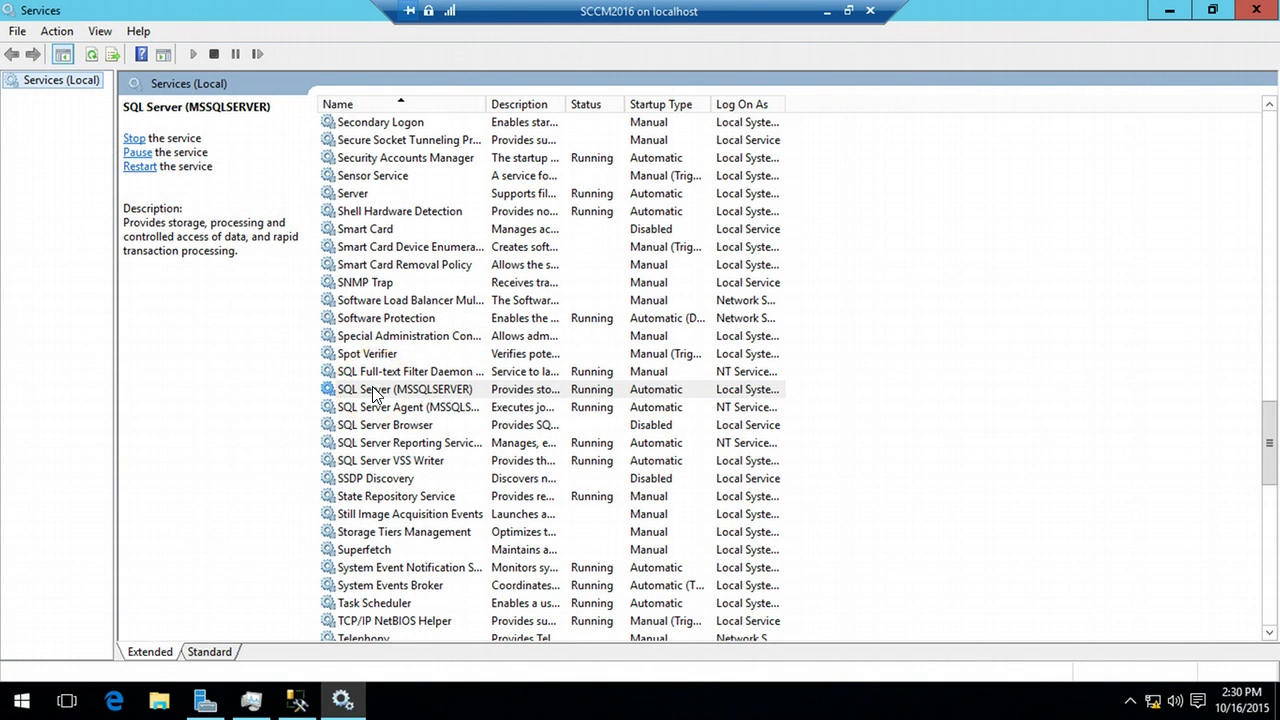
{"action": "left_click", "coordinate": [345, 371]}
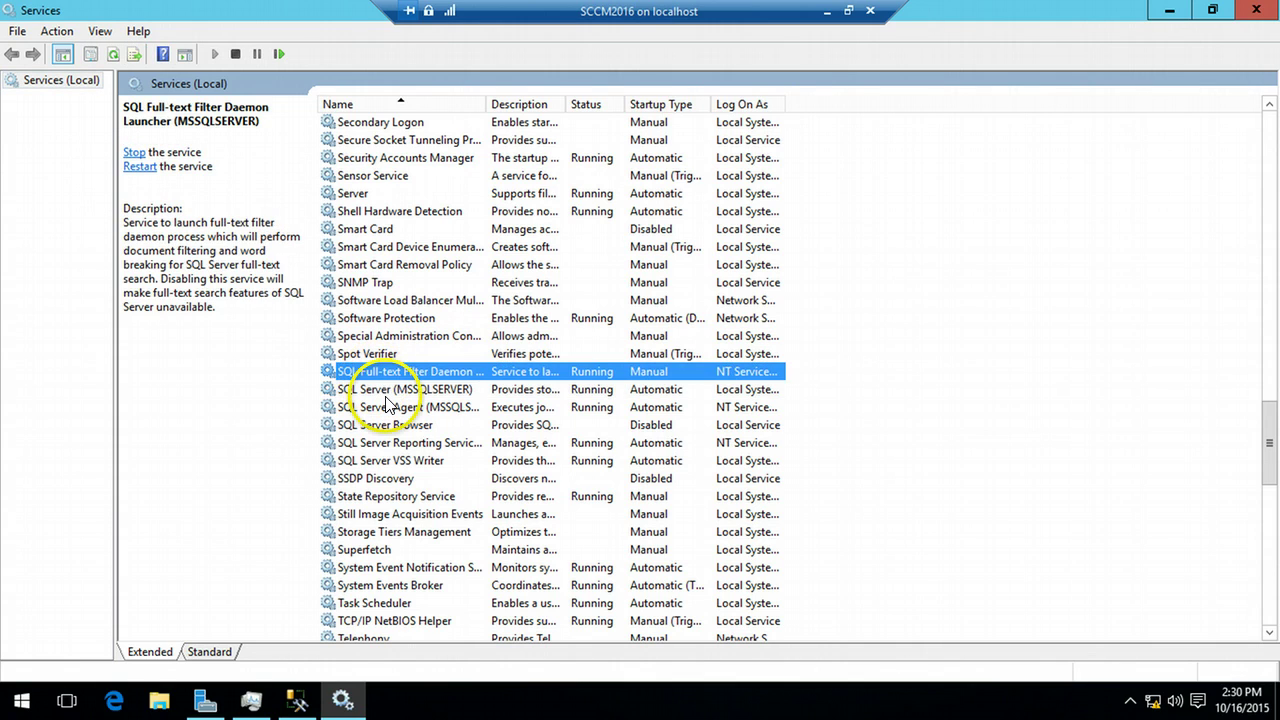
{"action": "left_click", "coordinate": [386, 396]}
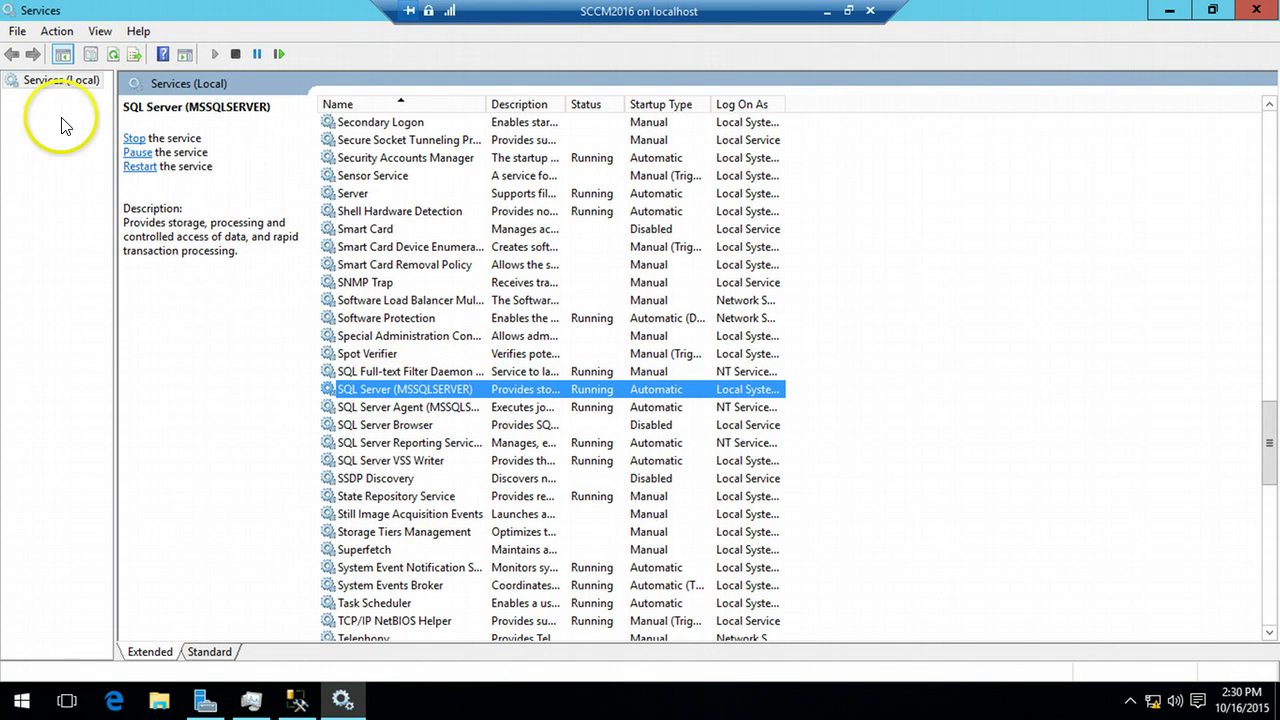
{"action": "right_click", "coordinate": [60, 80]}
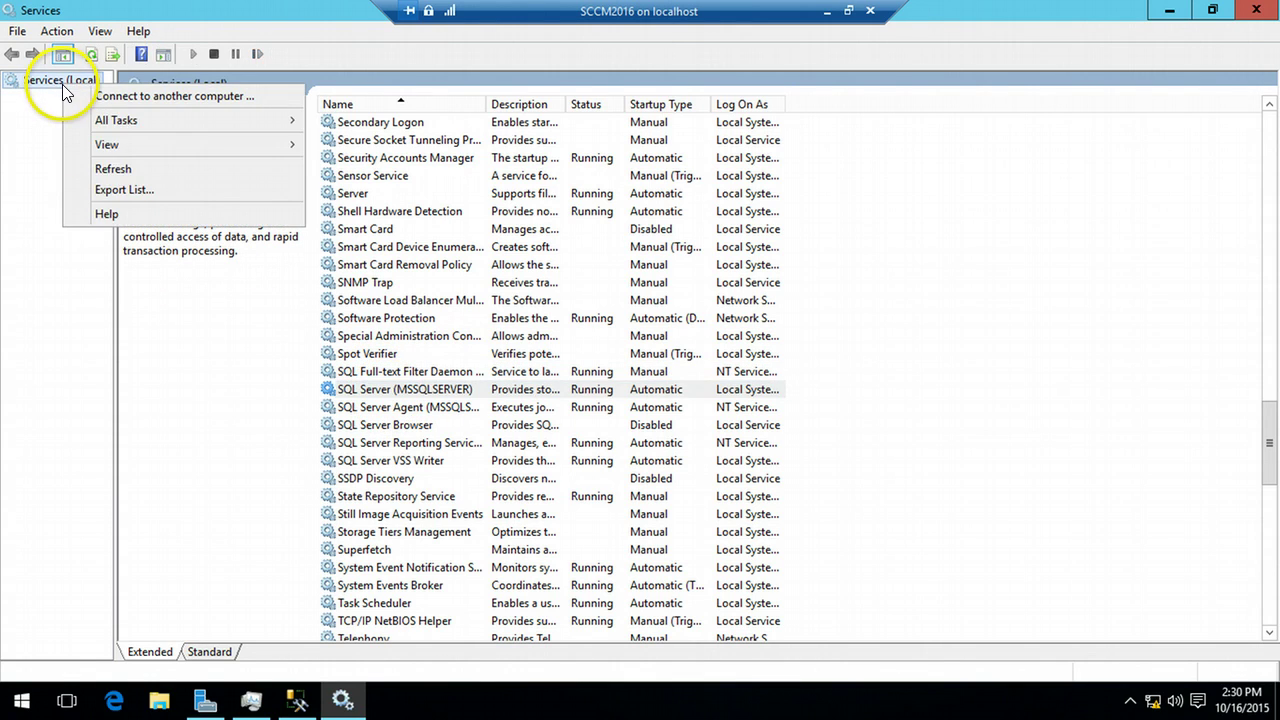
{"action": "left_click", "coordinate": [112, 169]}
{"action": "left_click", "coordinate": [474, 412]}
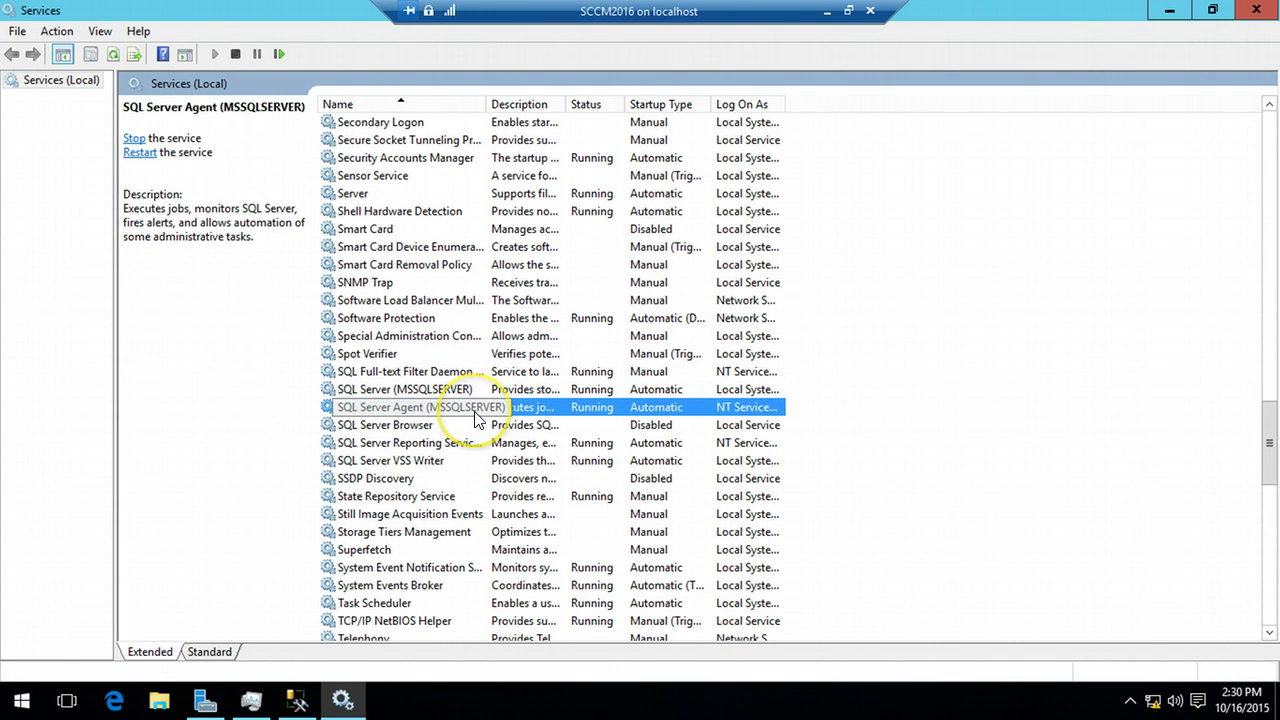
{"action": "left_click", "coordinate": [485, 392]}
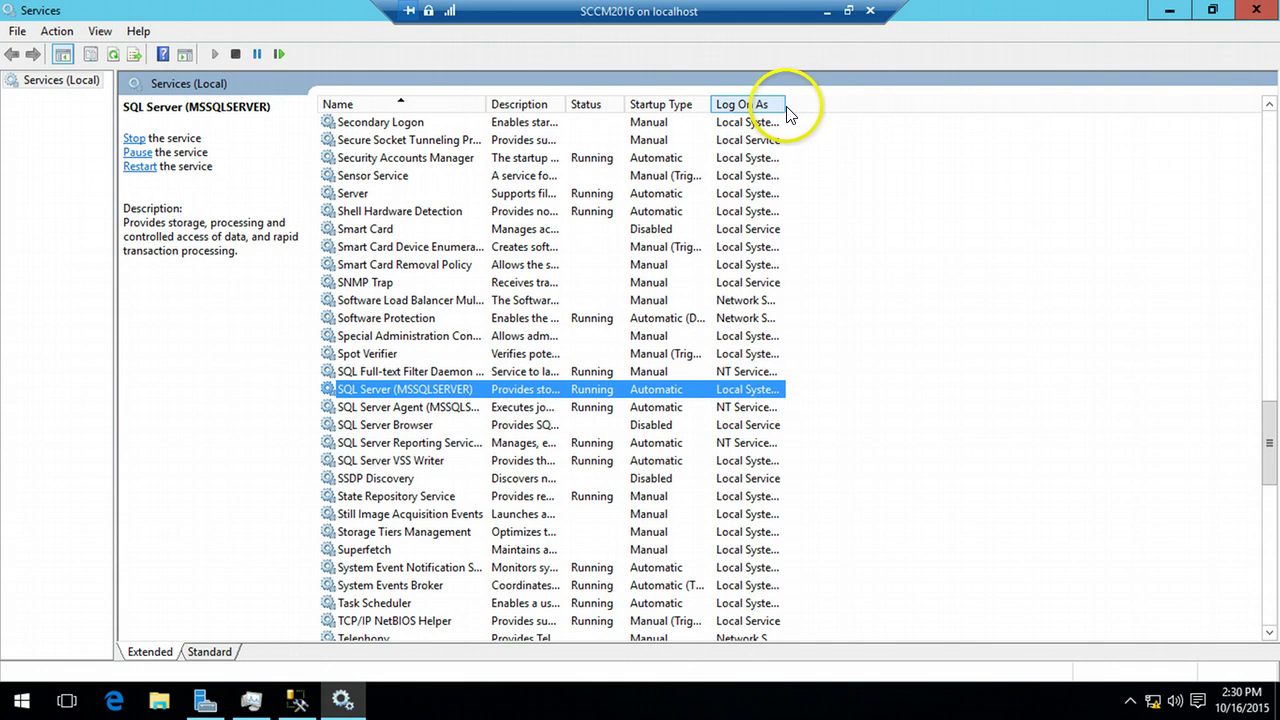
- Widen the Log On As column and check the log-on account in the SQL Server (MSSQLSERVER) service properties
{"action": "left_click_drag", "start_coordinate": [787, 112], "coordinate": [814, 337]}
{"action": "double_click", "coordinate": [762, 398]}
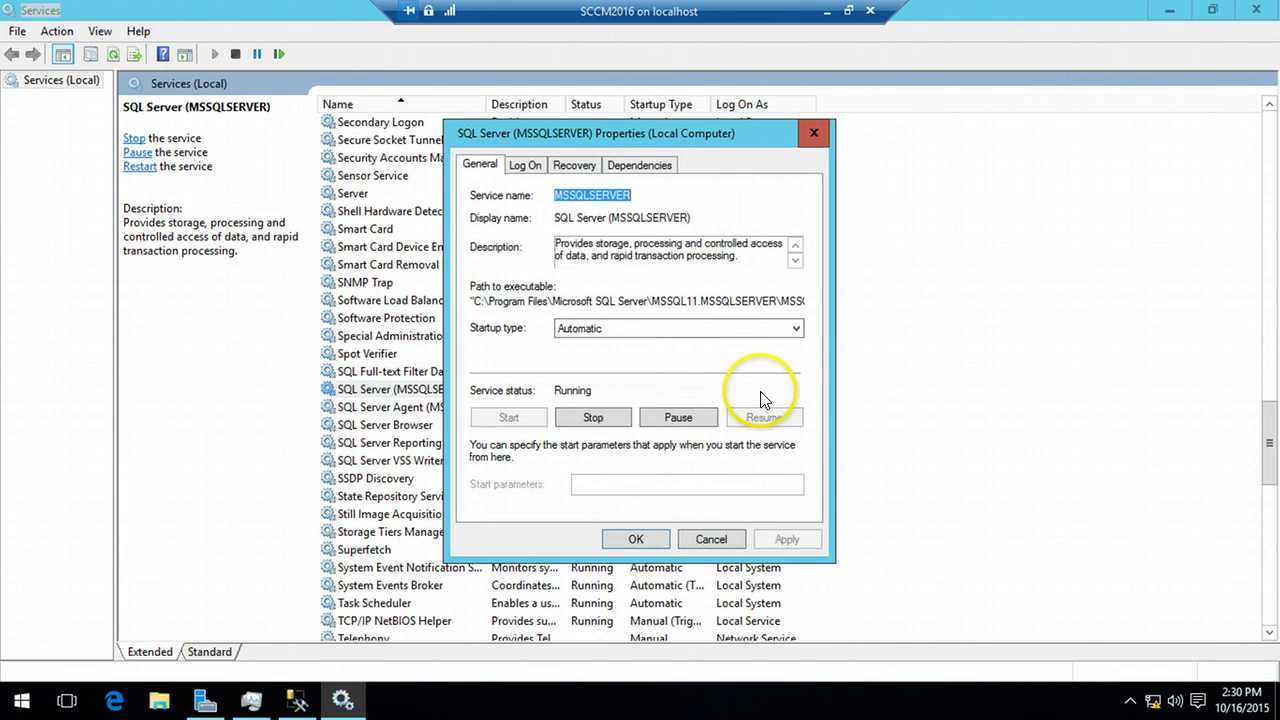
{"action": "left_click", "coordinate": [526, 166]}
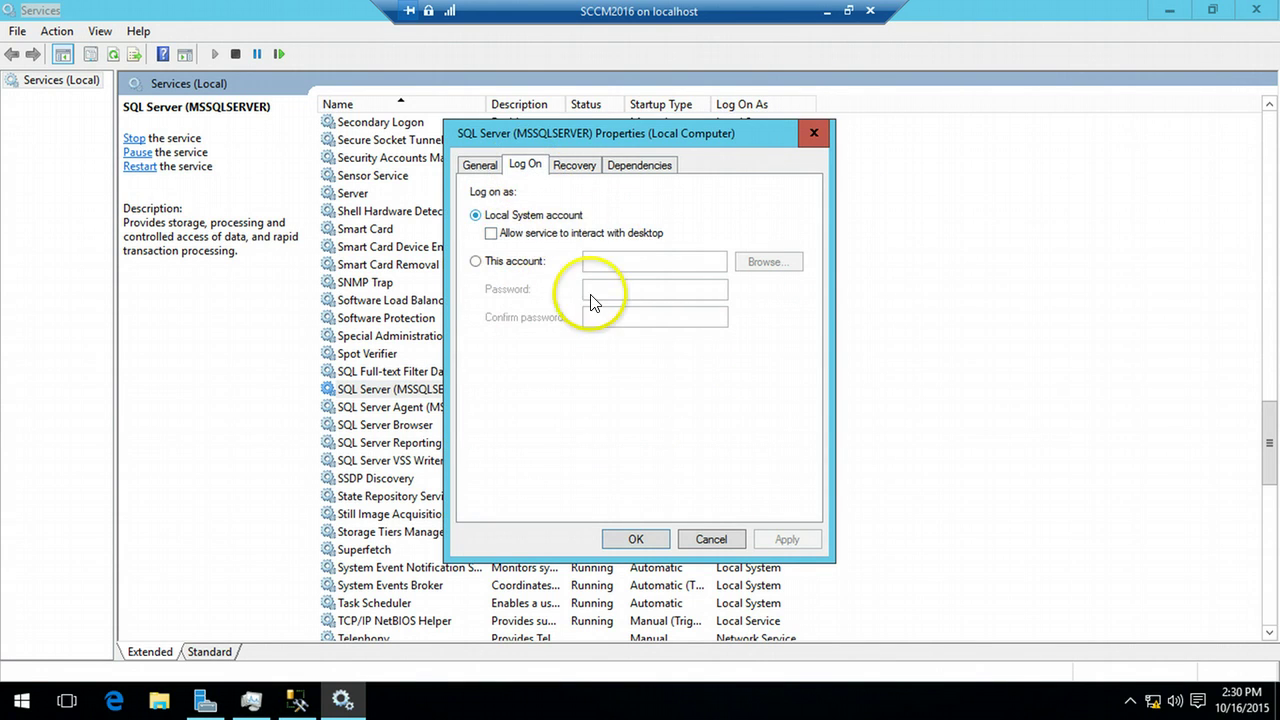
{"action": "left_click", "coordinate": [645, 542]}
- Minimize the Services console, close SQL Server Management Studio and minimize the virtual machine window
{"action": "left_click", "coordinate": [1168, 12]}
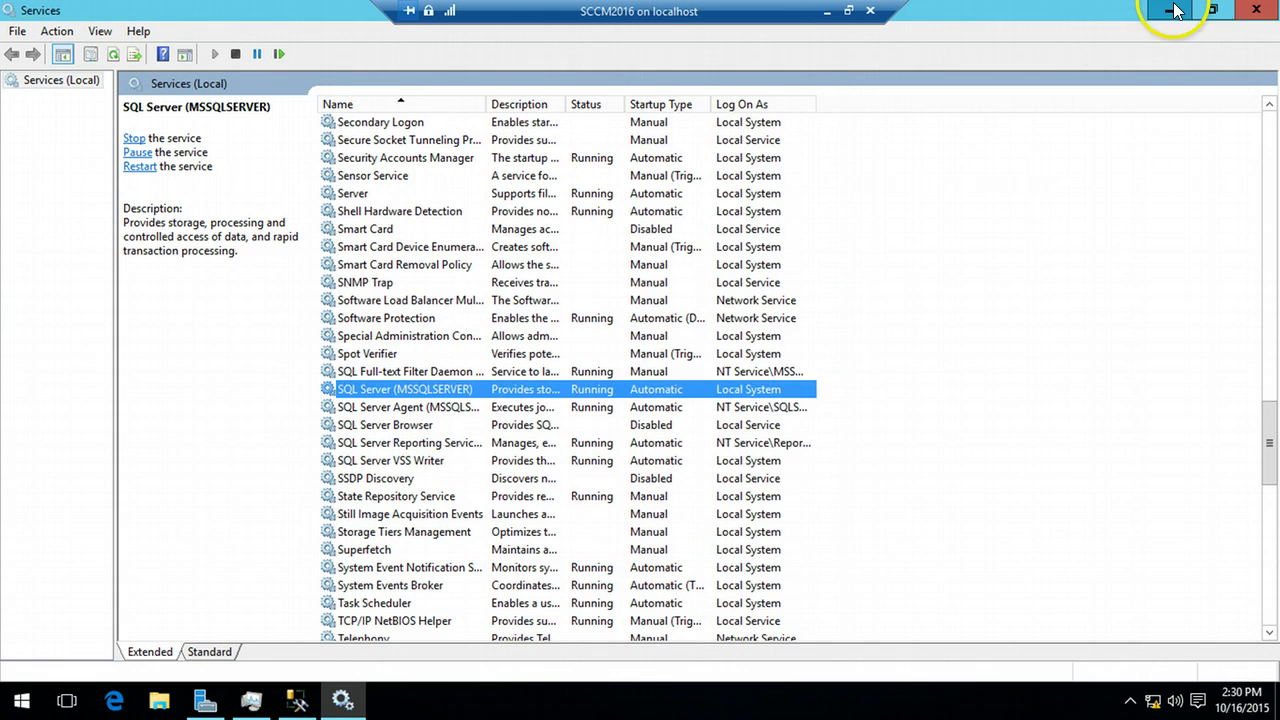
{"action": "left_click", "coordinate": [1270, 12]}
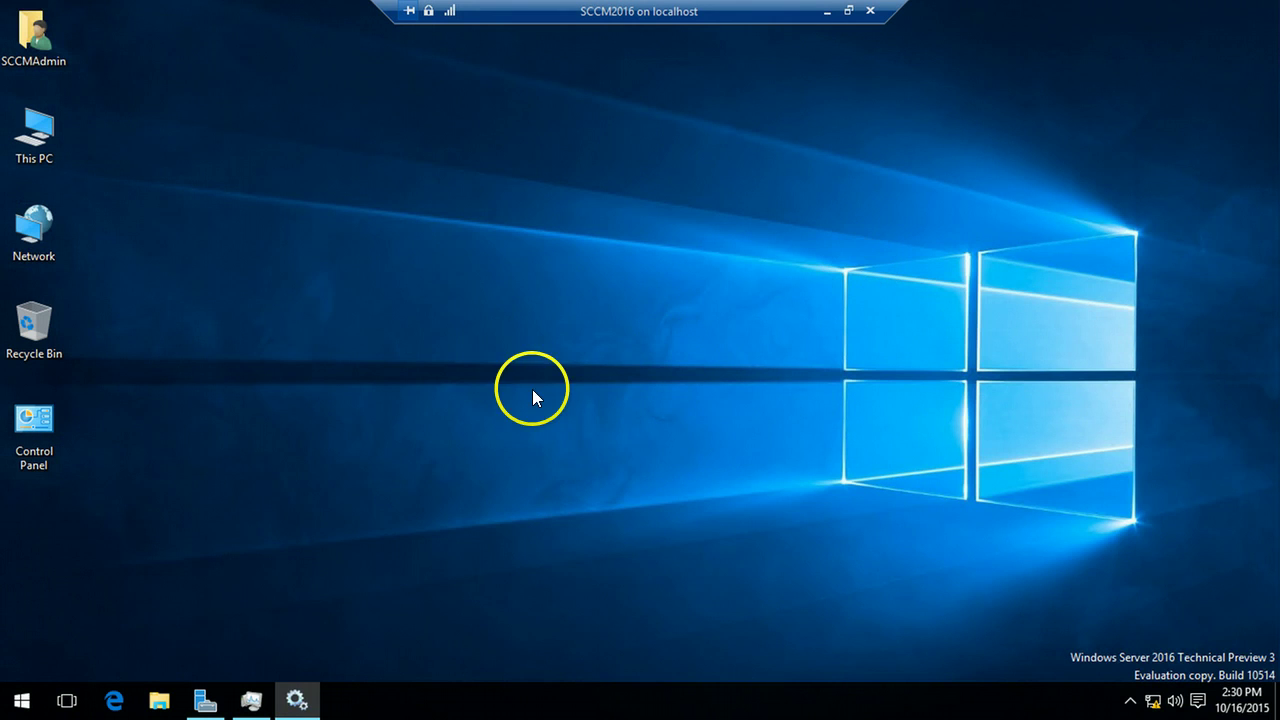
{"action": "left_click", "coordinate": [828, 11]}
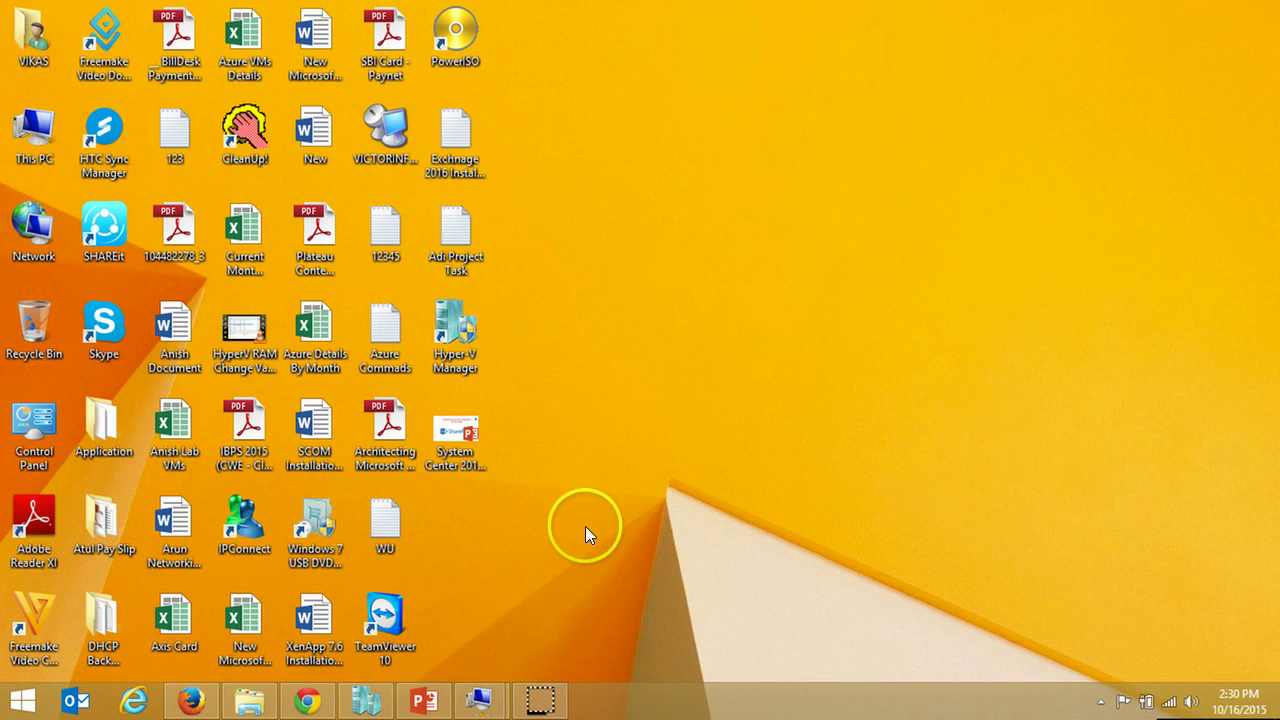
- Switch to PowerPoint to review the System Center 2016 TP 3 installation steps slide, and return to the SCCM2016 virtual machine
{"action": "left_click", "coordinate": [427, 700]}
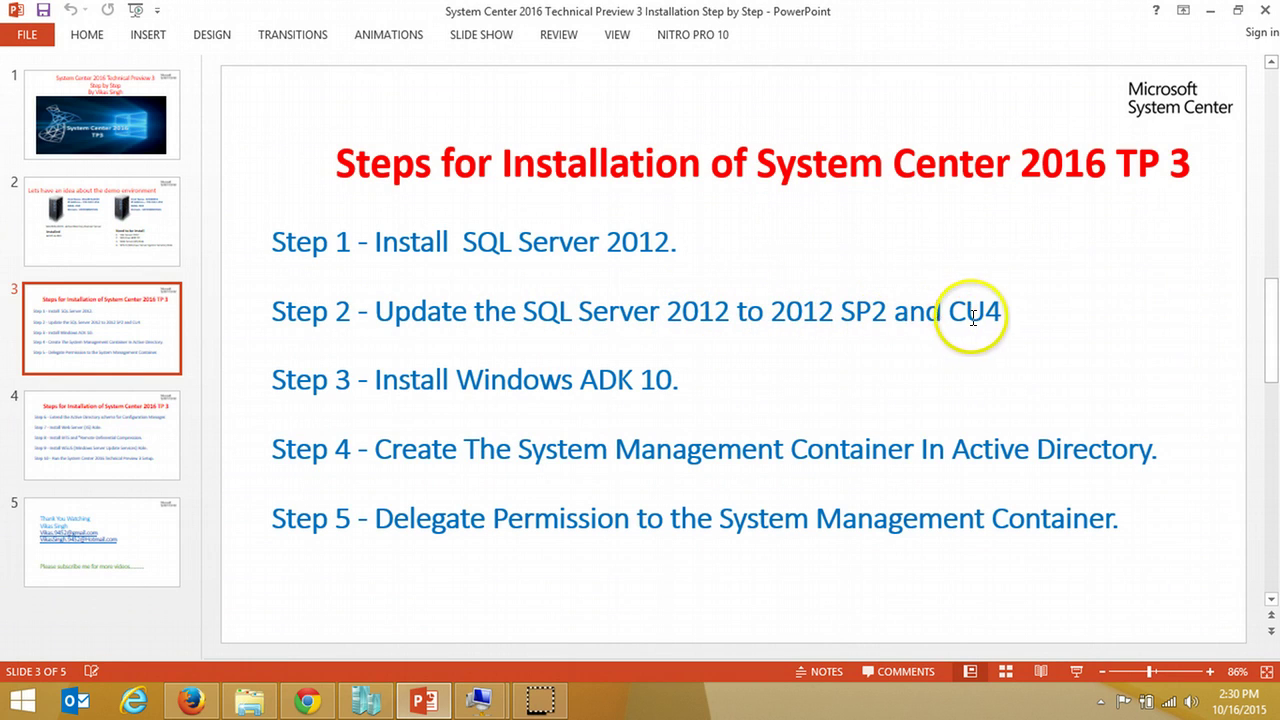
{"action": "left_click", "coordinate": [478, 698]}
{"action": "left_click", "coordinate": [560, 620]}
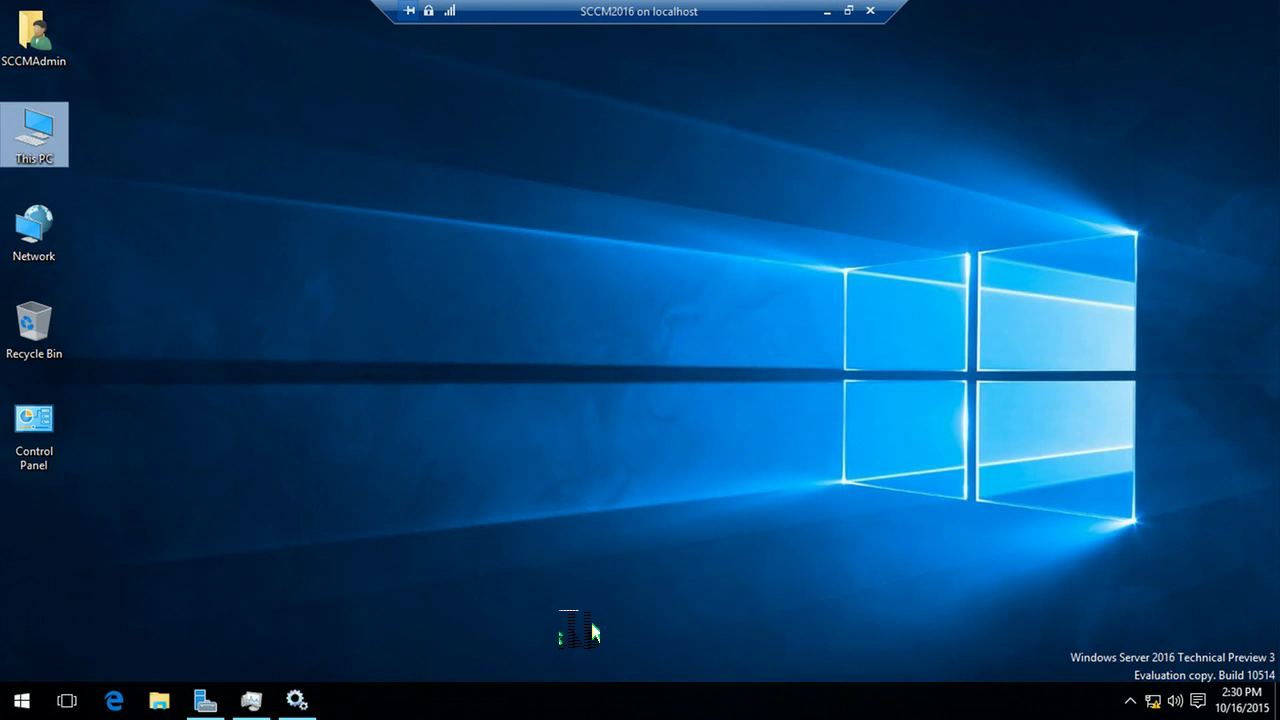
- Open the SQL Server 2012 Updates folder on the DATA (D:) drive and run the SQLServer2012SP2-KB2958429-x64-ENU installer
{"action": "double_click", "coordinate": [34, 136]}
{"action": "double_click", "coordinate": [756, 265]}
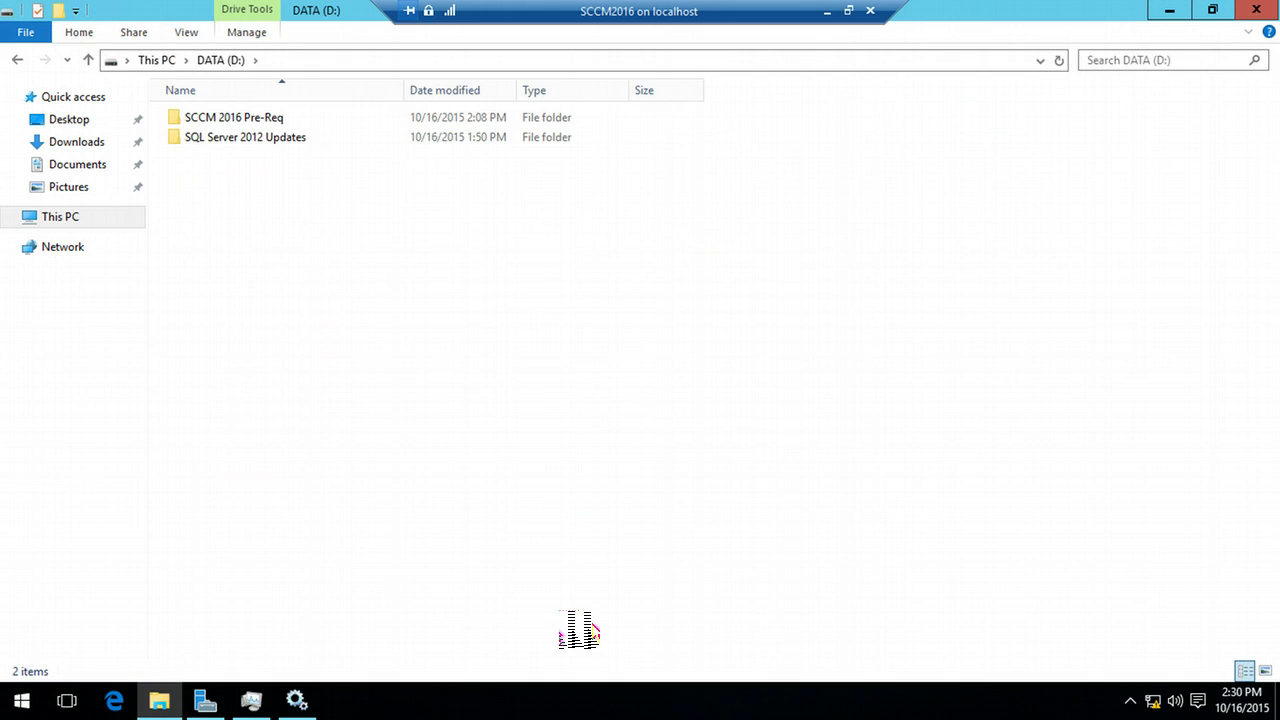
{"action": "left_click", "coordinate": [218, 142]}
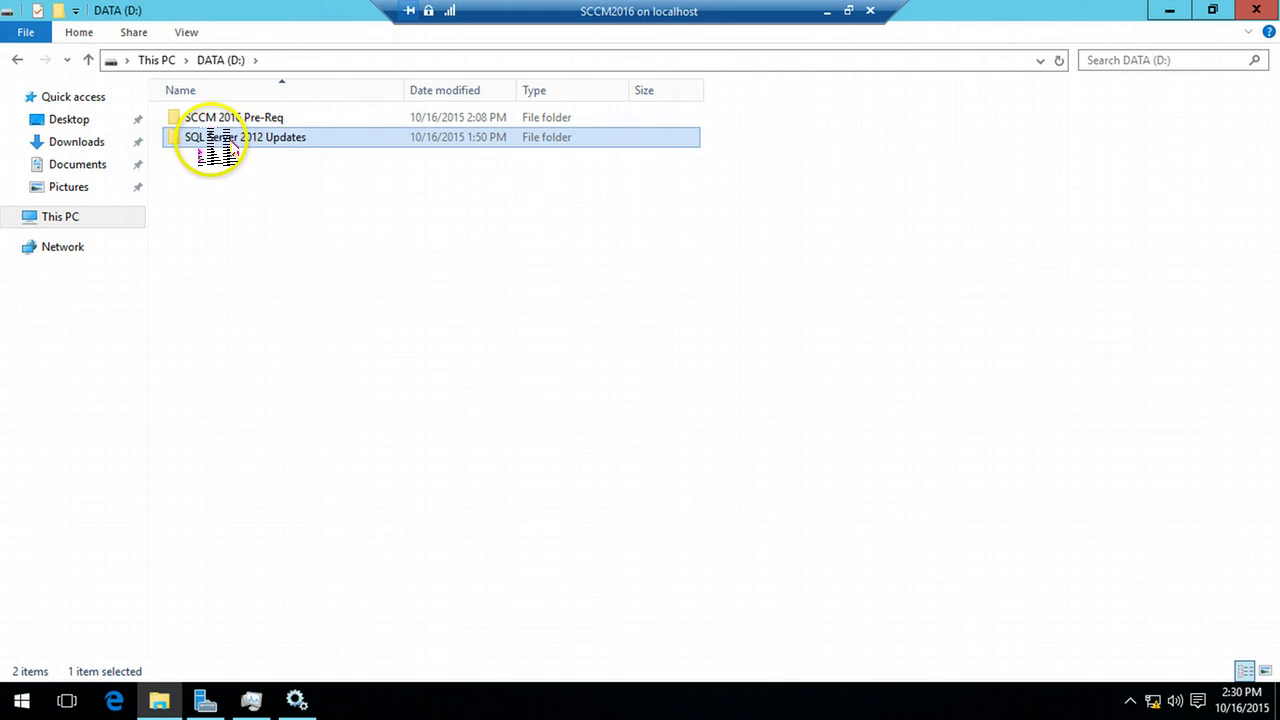
{"action": "double_click", "coordinate": [284, 140]}
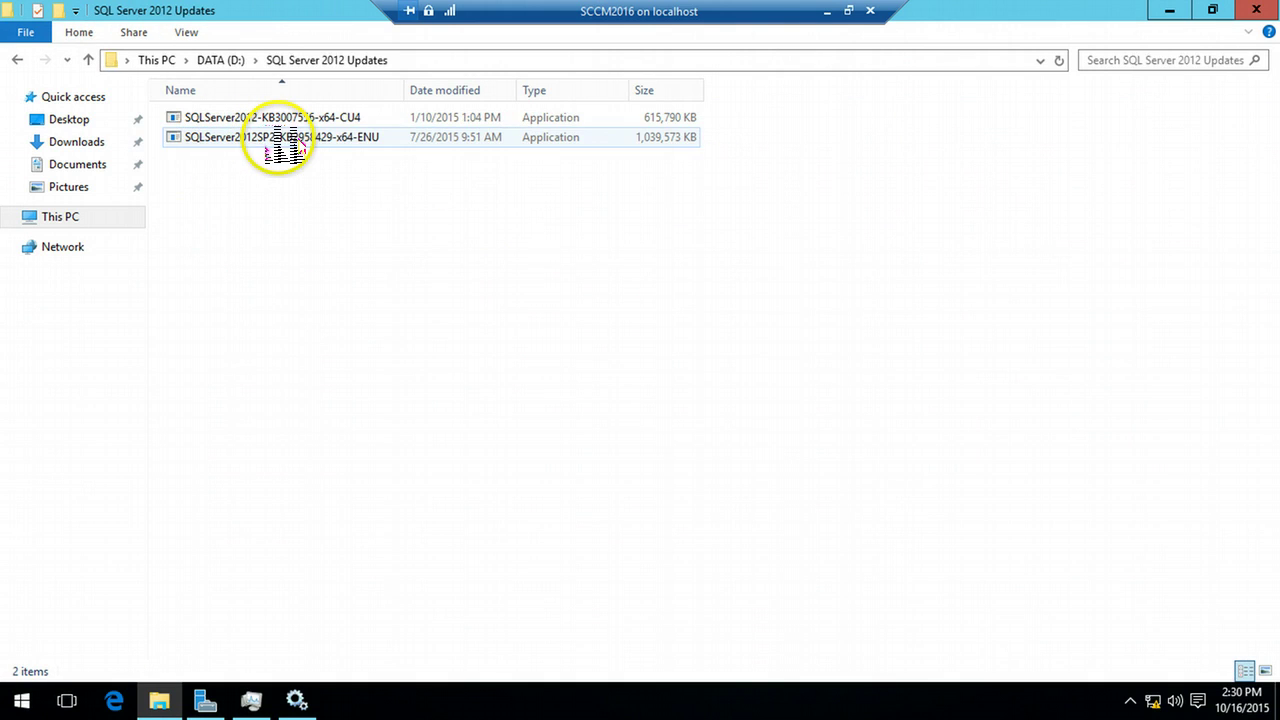
{"action": "left_click", "coordinate": [270, 150]}
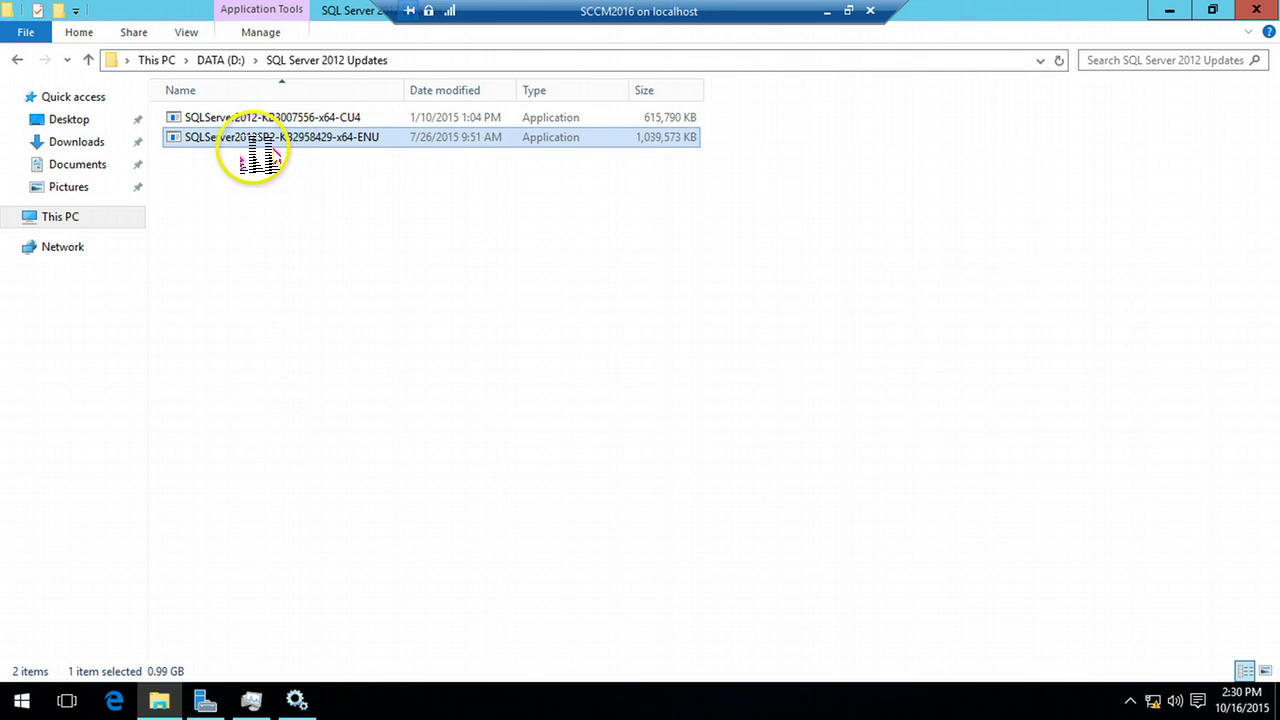
{"action": "left_click", "coordinate": [310, 119]}
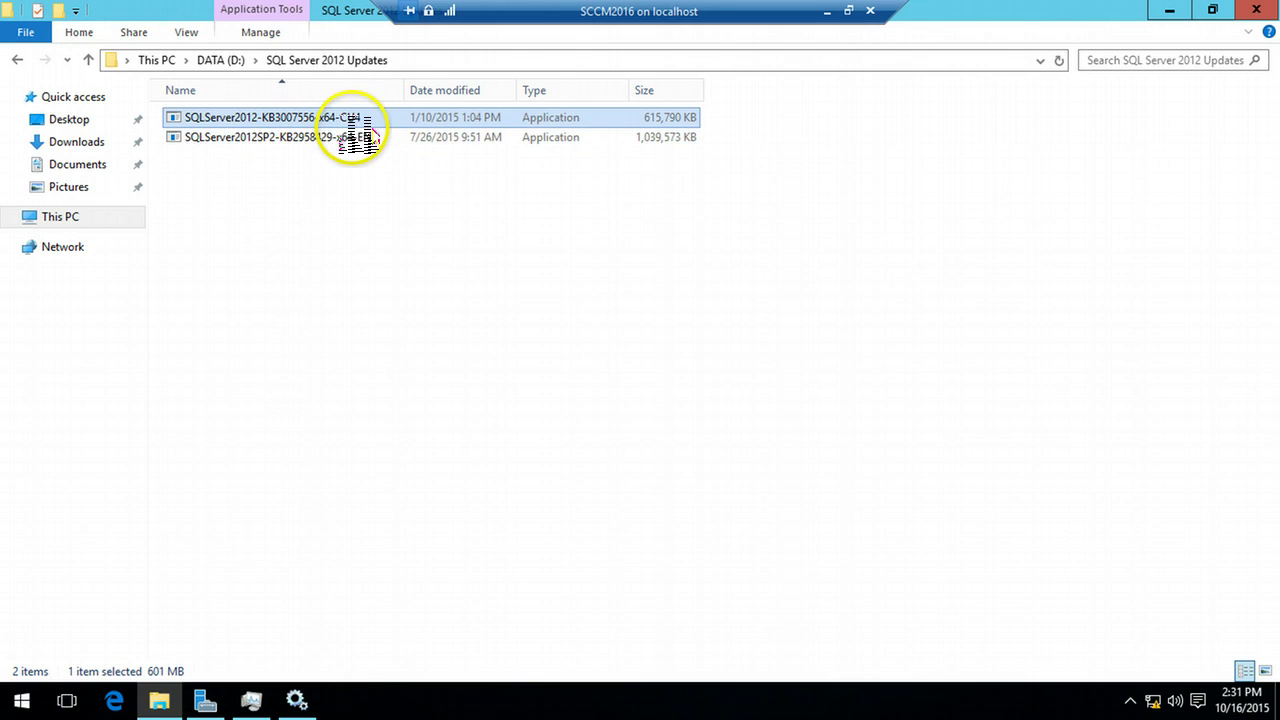
{"action": "left_click", "coordinate": [350, 138]}
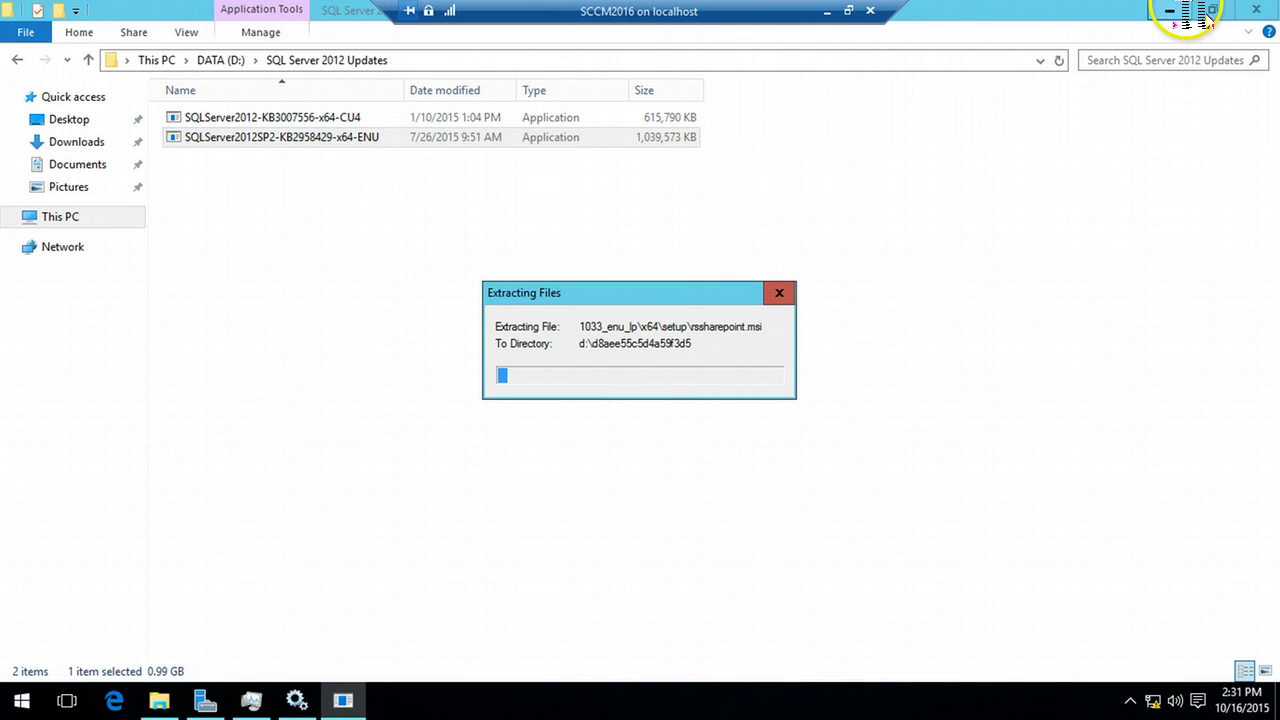
- Minimize the updates folder window, reposition the file extraction dialog and refresh the desktop
{"action": "left_click", "coordinate": [1170, 10]}
{"action": "left_click_drag", "start_coordinate": [669, 291], "coordinate": [685, 263]}
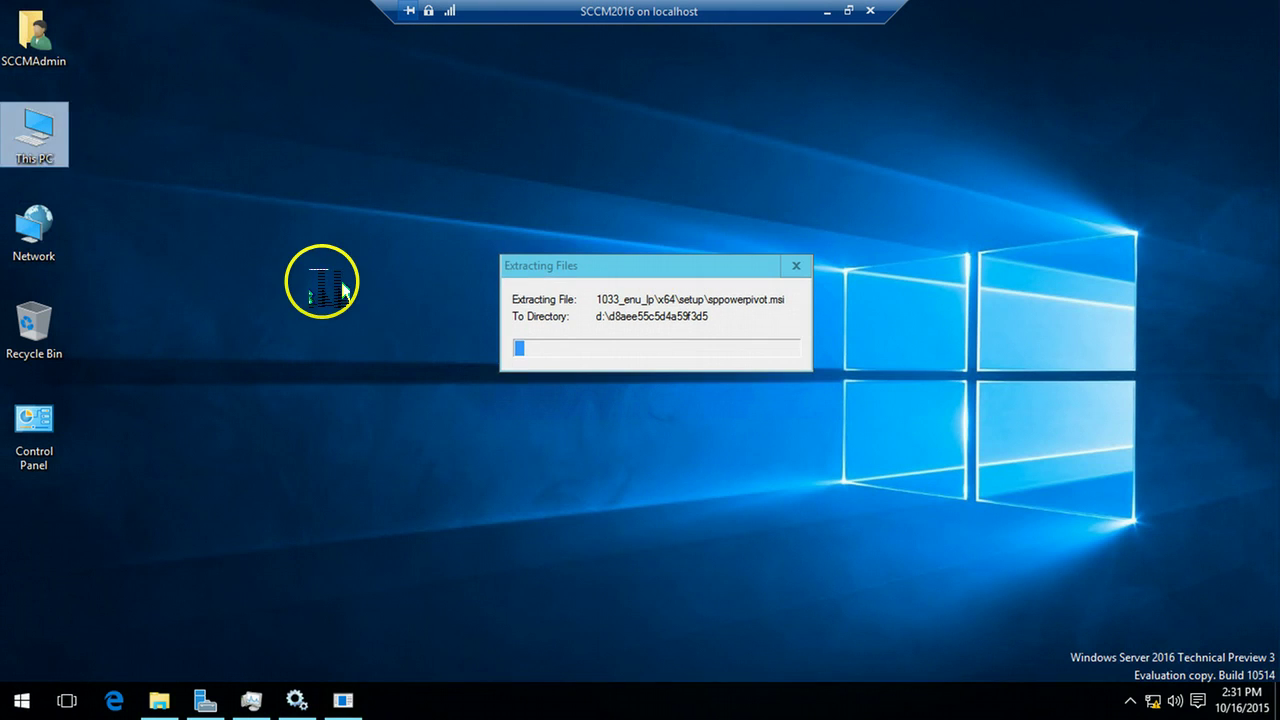
{"action": "right_click", "coordinate": [322, 284]}
{"action": "left_click", "coordinate": [370, 341]}
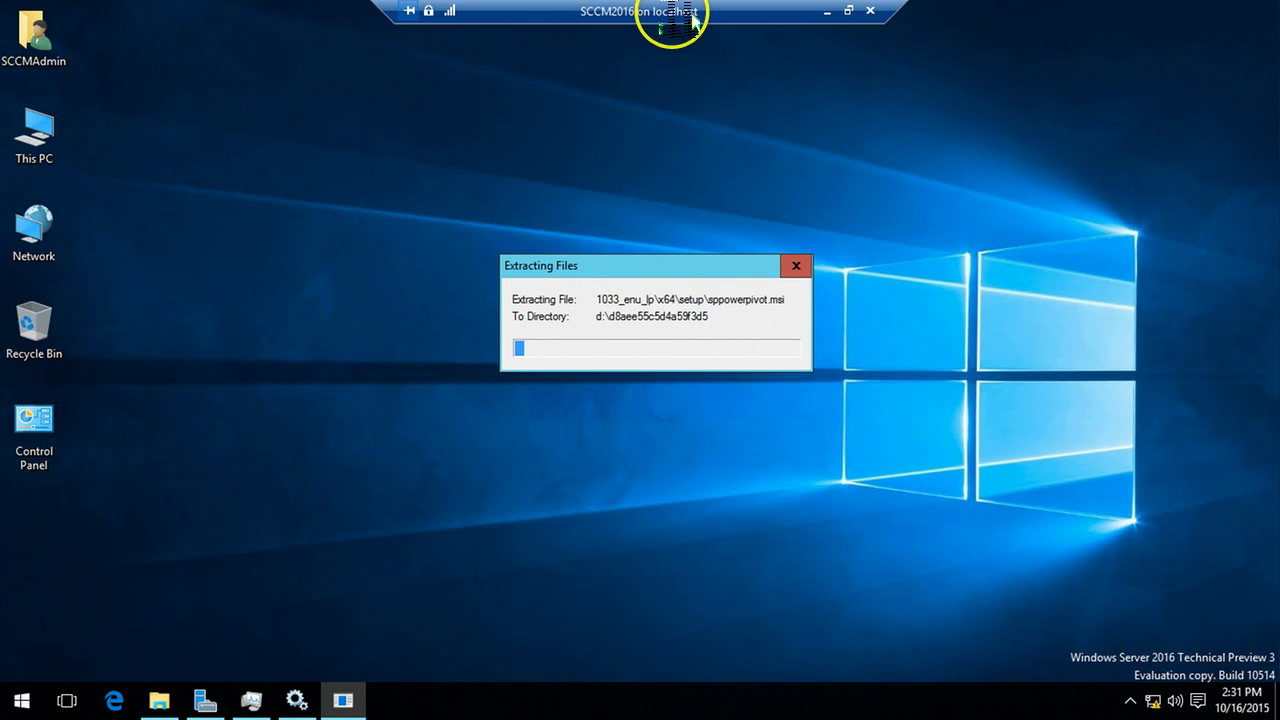
- Take the virtual machine connection out of full screen and allow SQL Server 2012 to make changes to the PC
{"action": "double_click", "coordinate": [668, 20]}
{"action": "left_click_drag", "start_coordinate": [1268, 400], "coordinate": [1268, 510]}
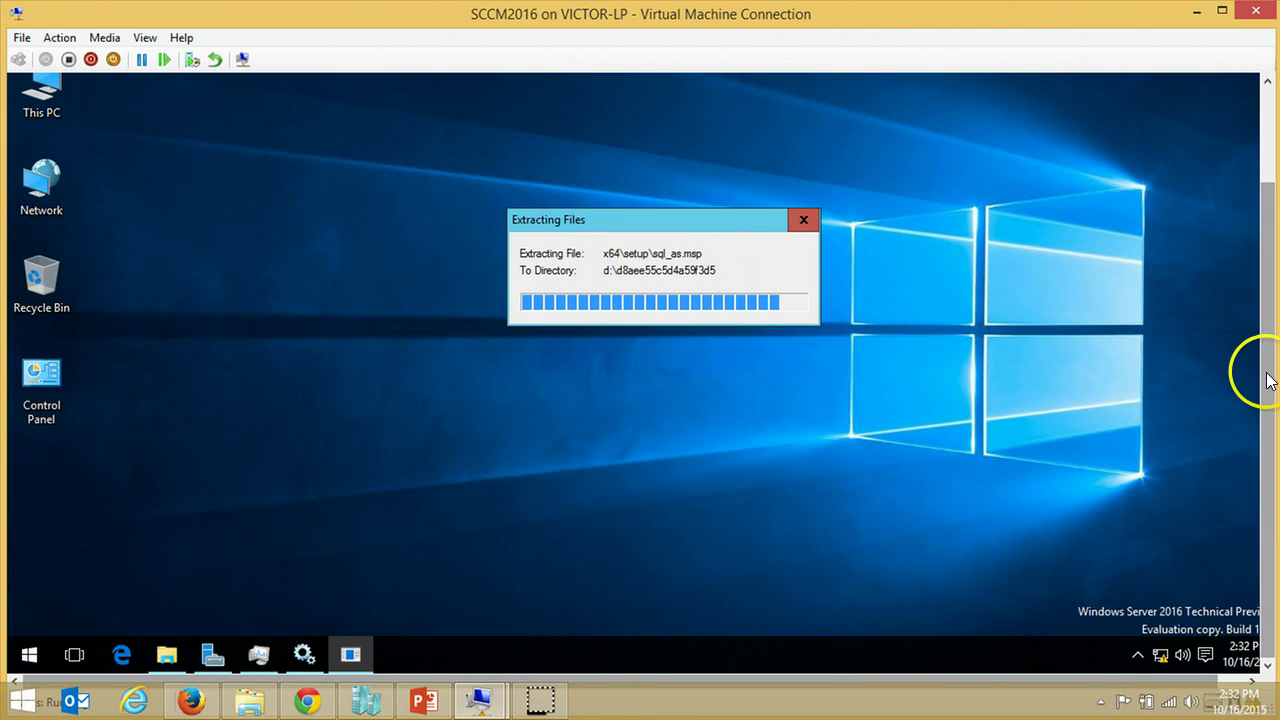
{"action": "left_click_drag", "start_coordinate": [1257, 371], "coordinate": [1255, 489]}
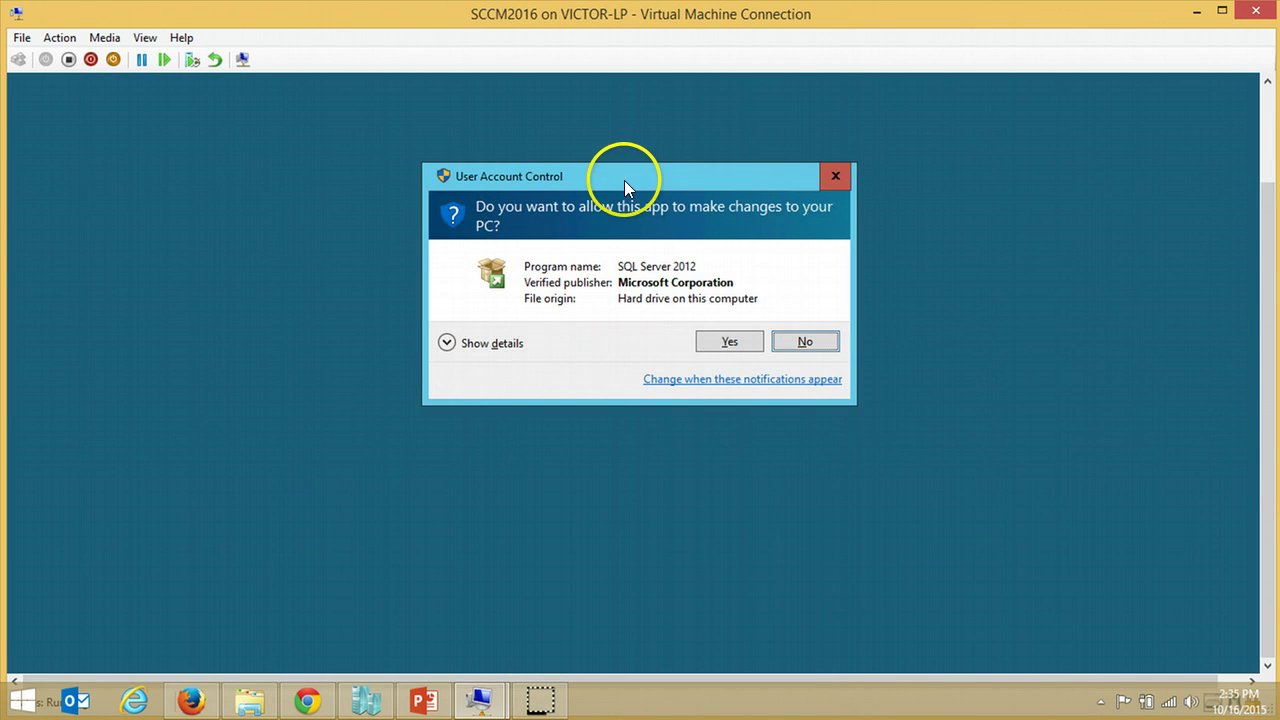
{"action": "left_click", "coordinate": [730, 344]}
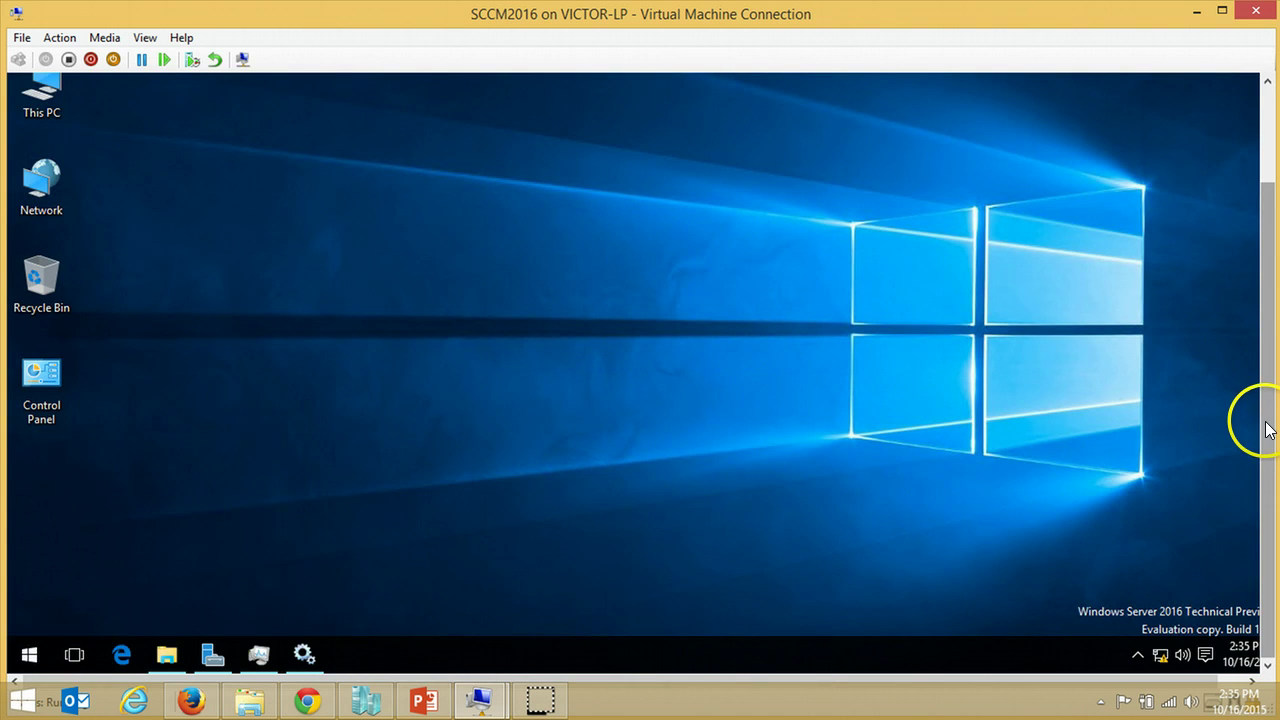
- In the SQL Server 2012 update wizard, accept the license terms and continue past feature selection with MSSQLSERVER selected
{"action": "left_click_drag", "start_coordinate": [1270, 408], "coordinate": [1266, 486]}
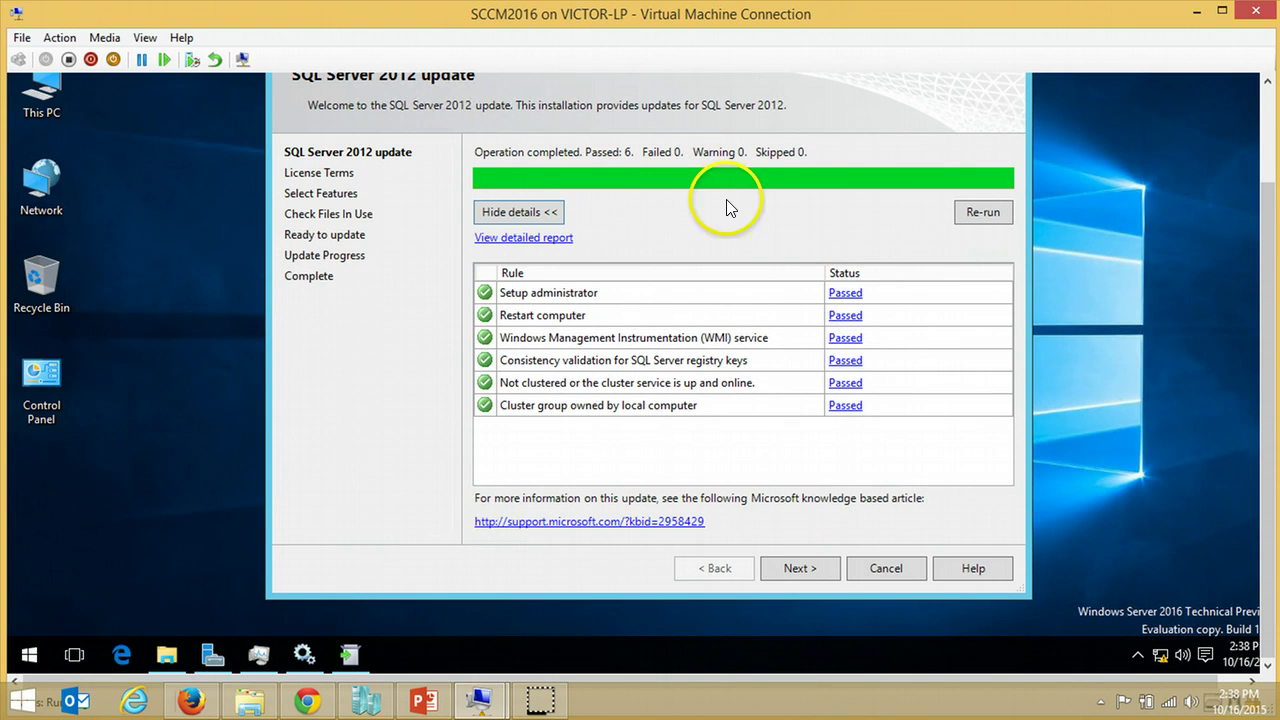
{"action": "left_click", "coordinate": [800, 572]}
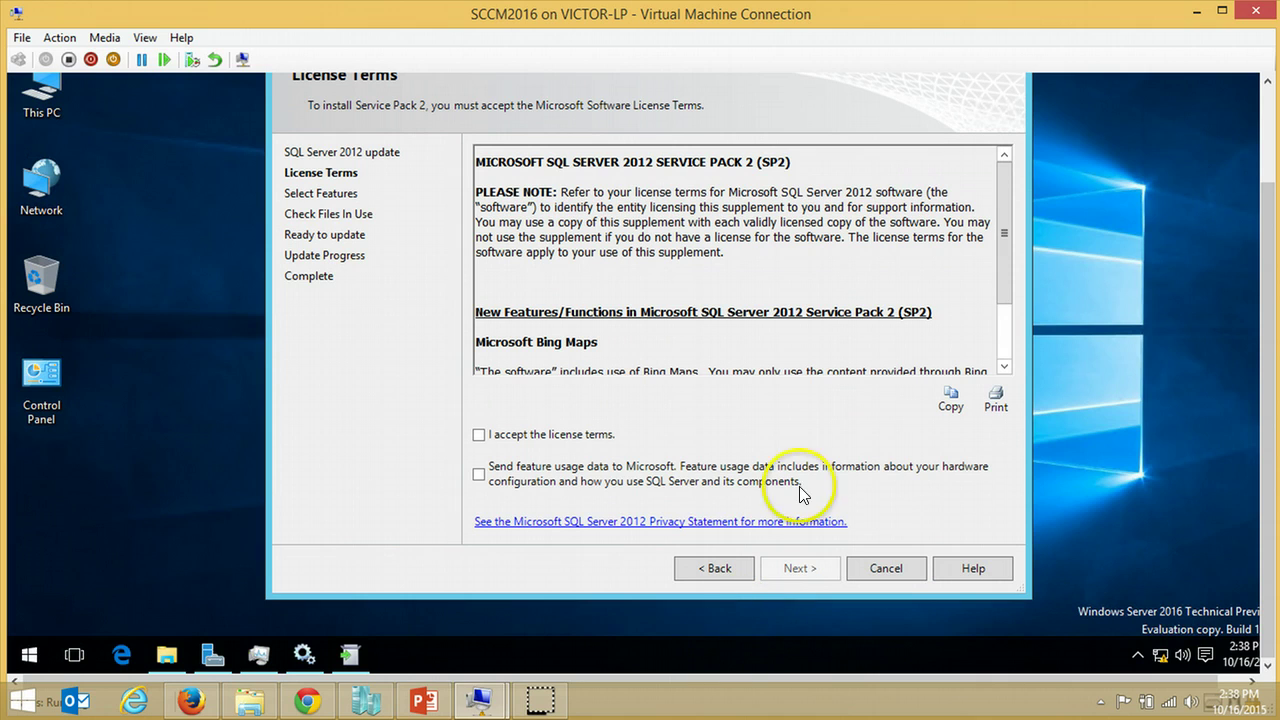
{"action": "left_click", "coordinate": [572, 443]}
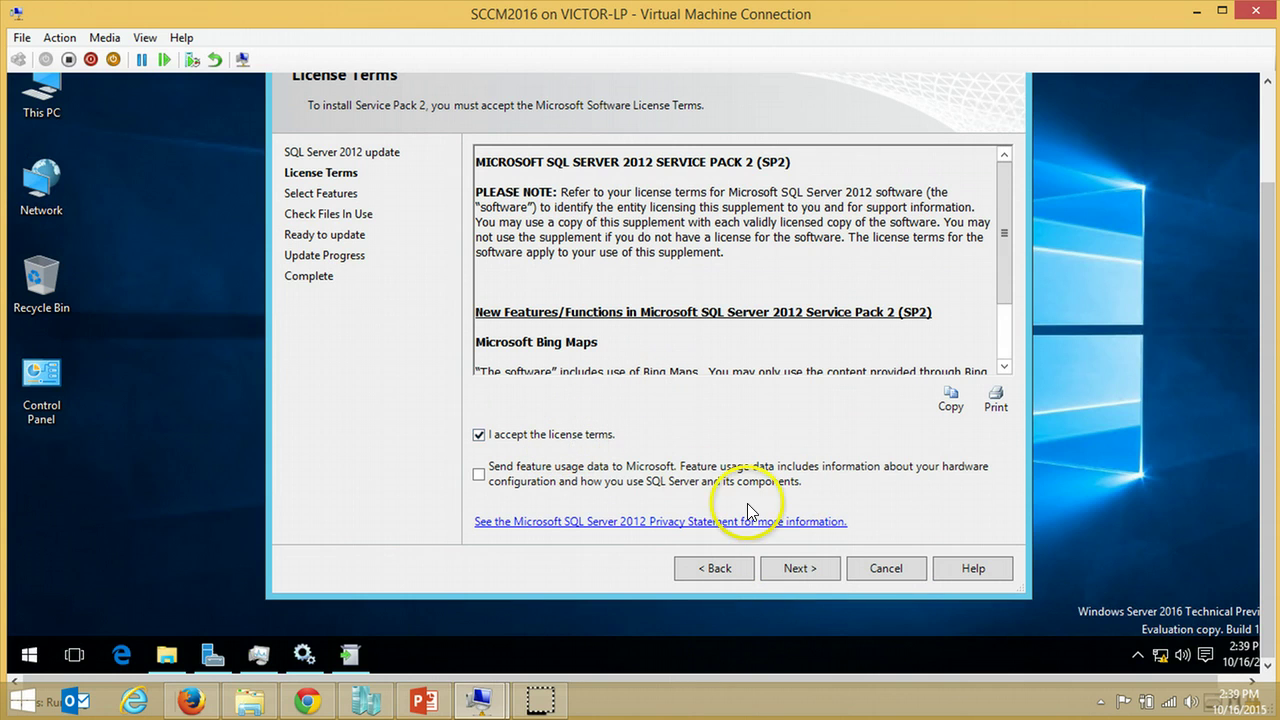
{"action": "left_click", "coordinate": [803, 567]}
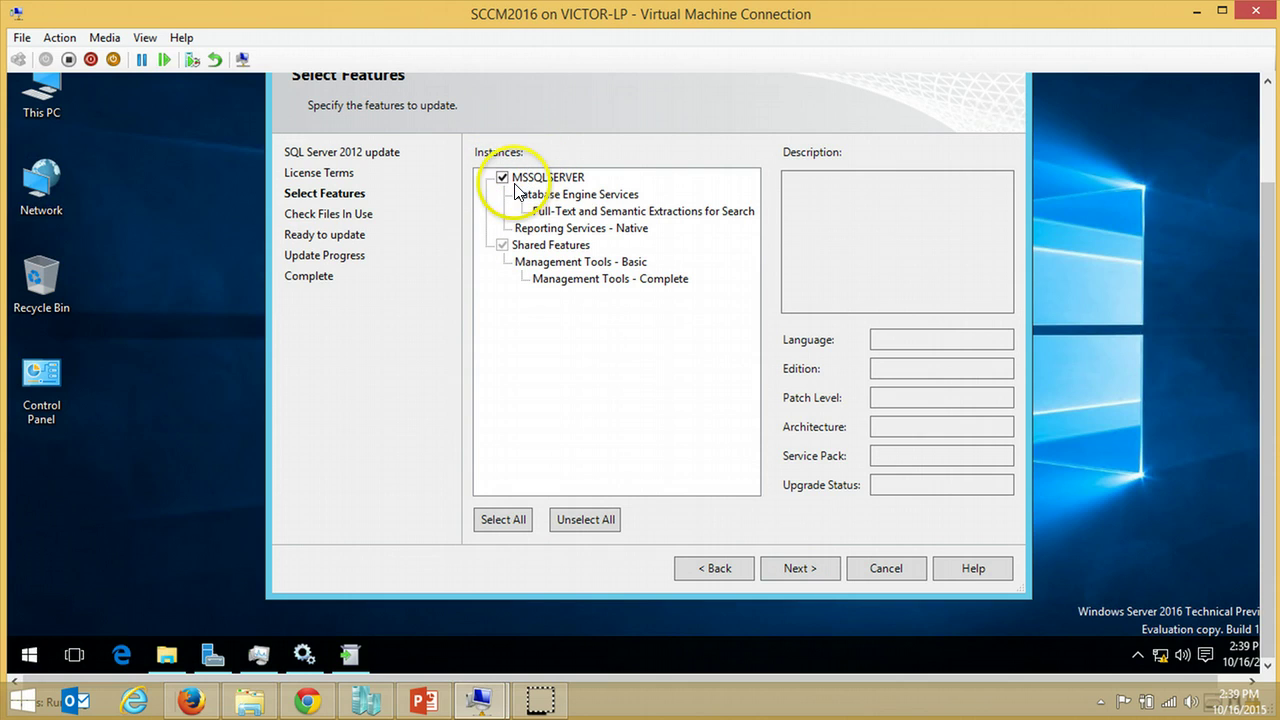
{"action": "left_click", "coordinate": [818, 567]}
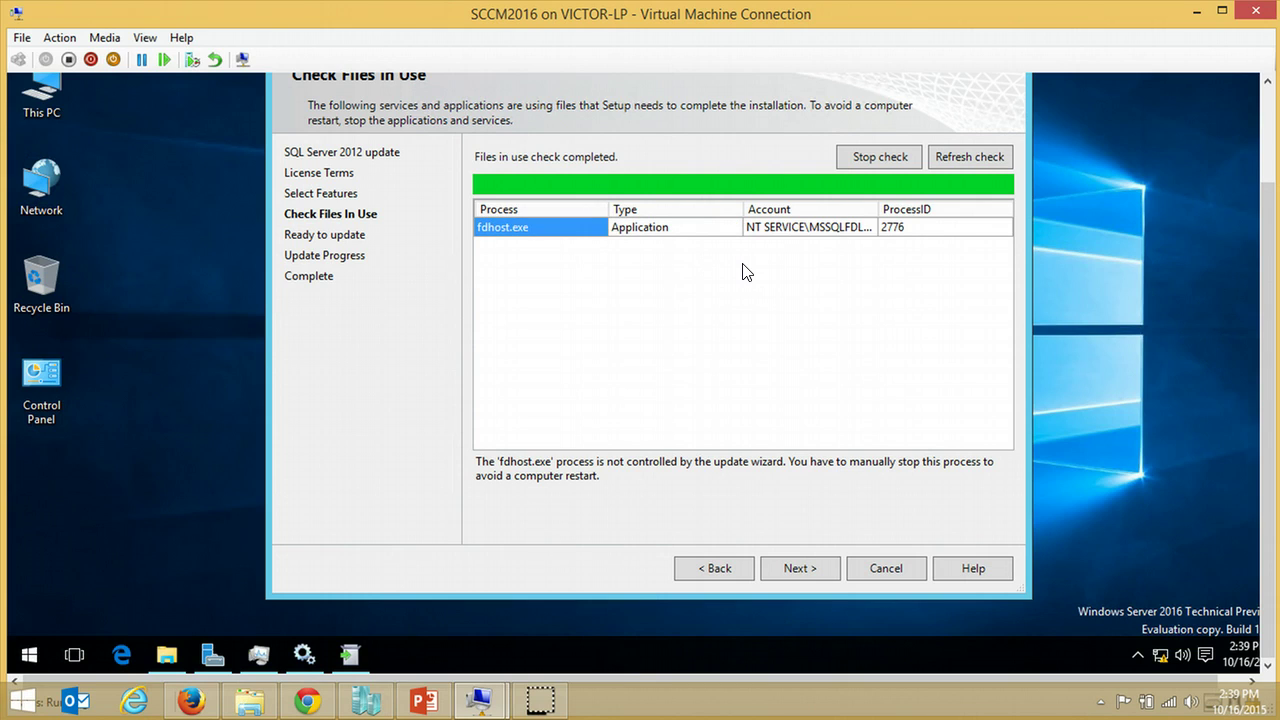
- Continue past the files-in-use check in the SQL Server 2012 Service Pack 2 wizard and start the update
{"action": "left_click", "coordinate": [741, 243]}
{"action": "left_click", "coordinate": [805, 570]}
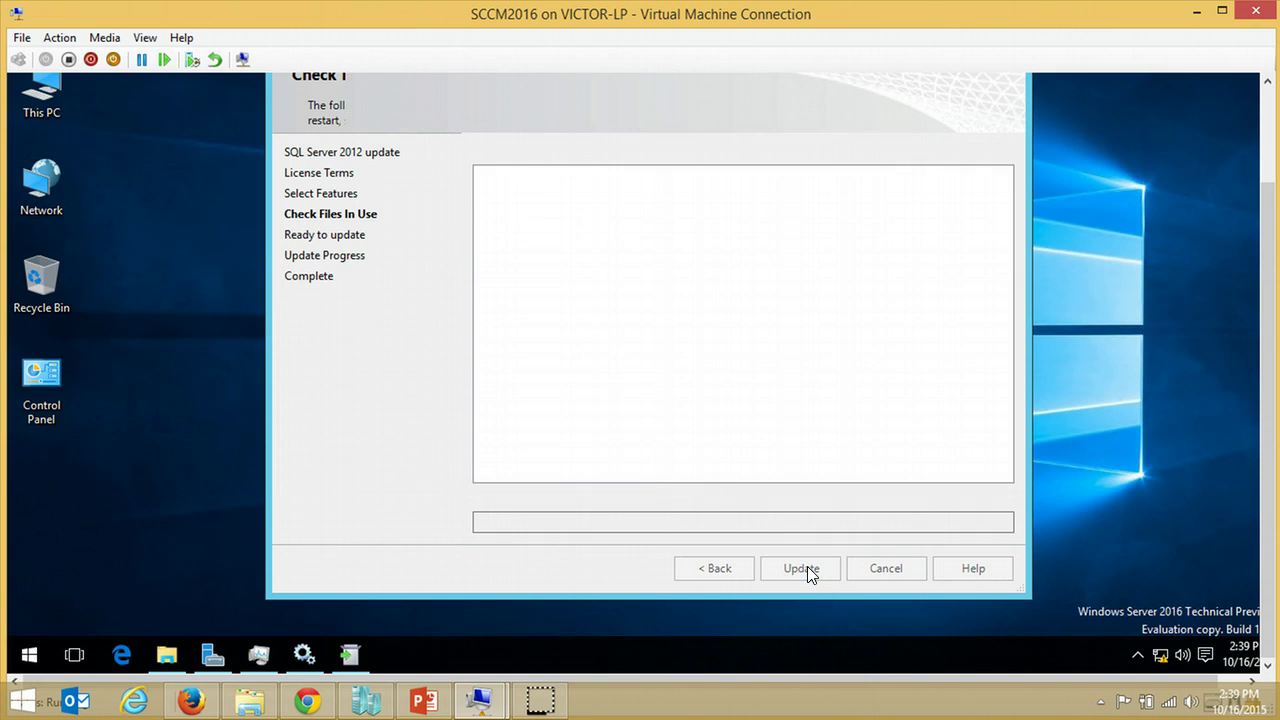
{"action": "left_click", "coordinate": [807, 566]}
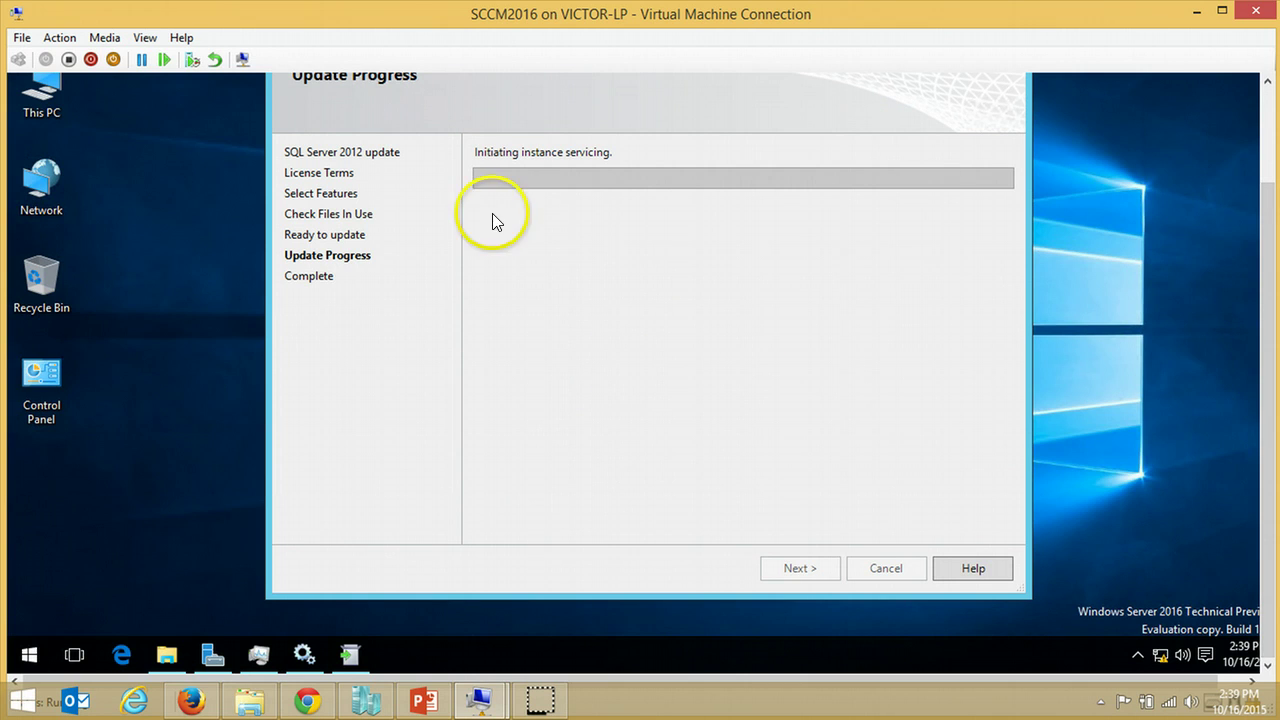
{"action": "mouse_move", "coordinate": [1263, 257]}
{"action": "left_mouse_down"}
{"action": "mouse_move", "coordinate": [1274, 176]}
{"action": "mouse_move", "coordinate": [1270, 280]}
{"action": "left_mouse_up"}
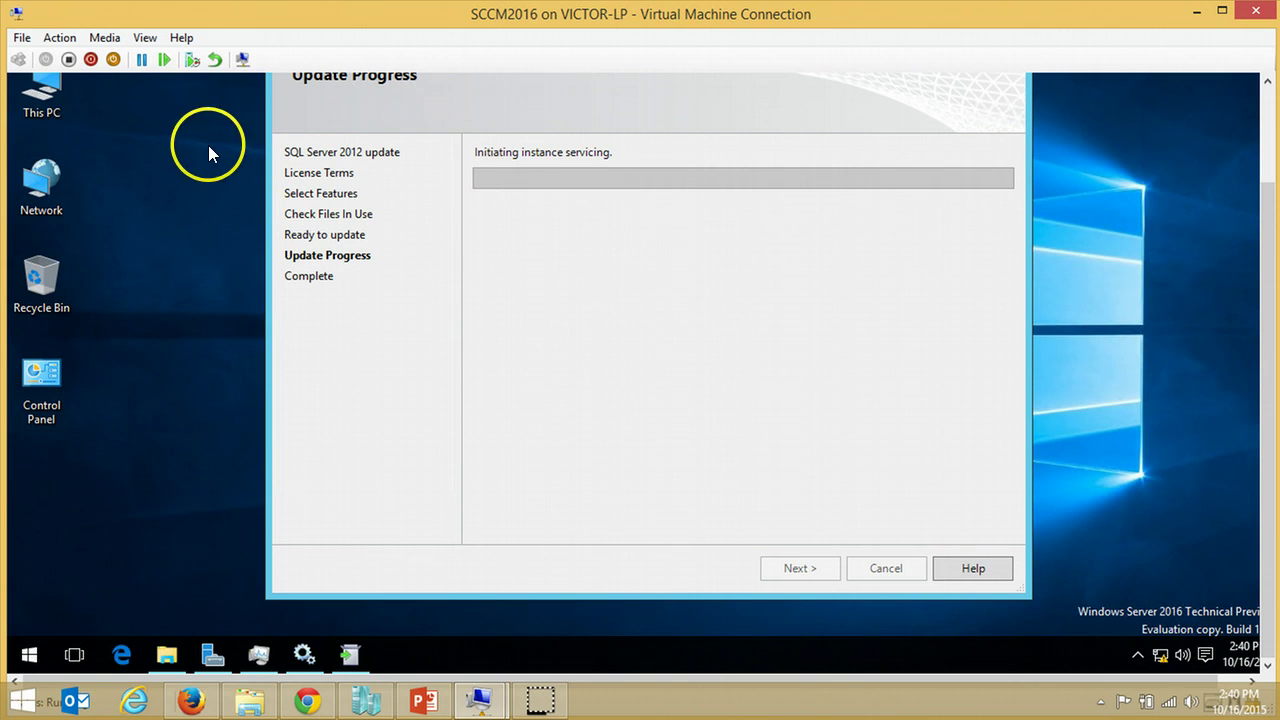
{"action": "left_click_drag", "start_coordinate": [1275, 370], "coordinate": [1270, 271]}
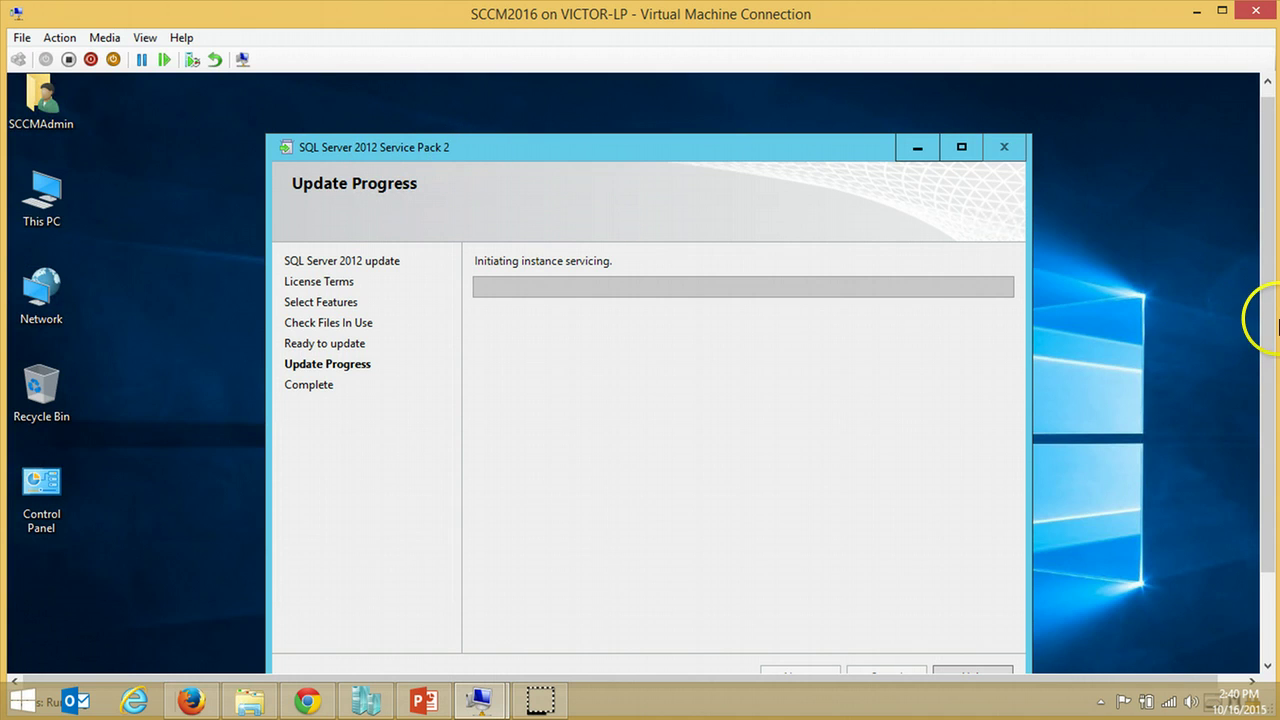
{"action": "left_click_drag", "start_coordinate": [1257, 306], "coordinate": [1257, 463]}
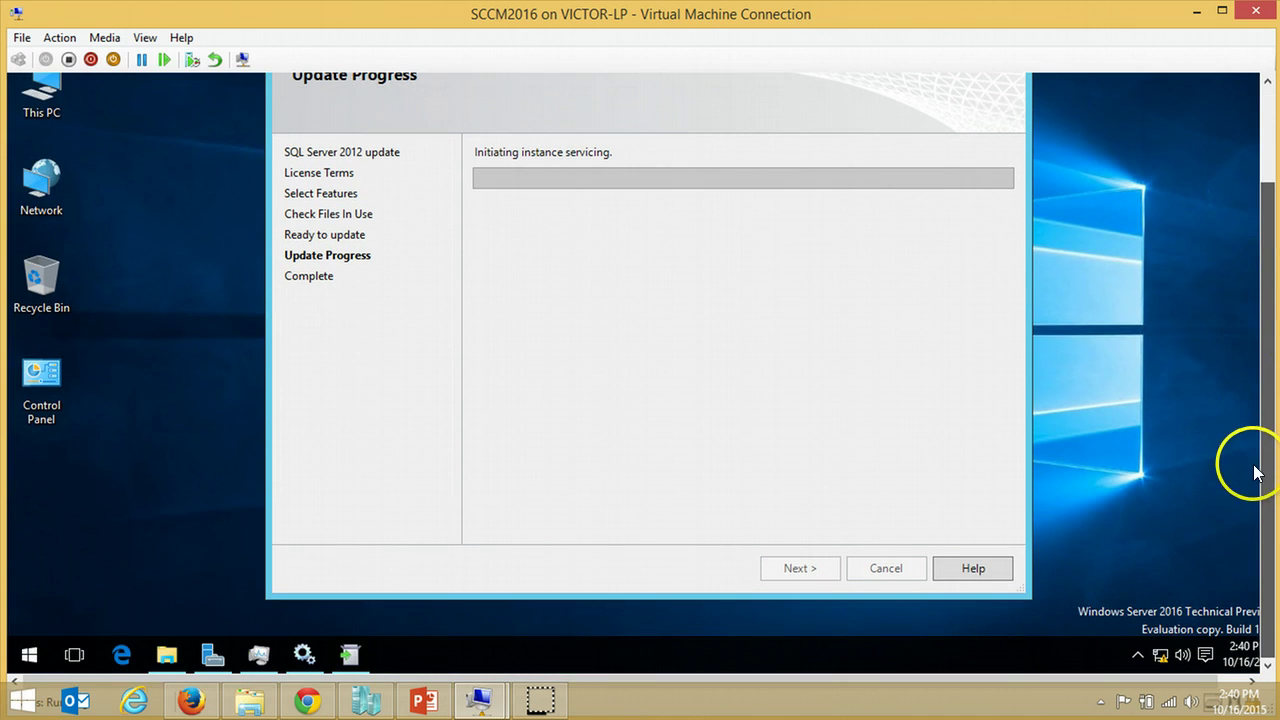
{"action": "left_click_drag", "start_coordinate": [1258, 366], "coordinate": [1258, 432]}
{"action": "left_click", "coordinate": [714, 495]}
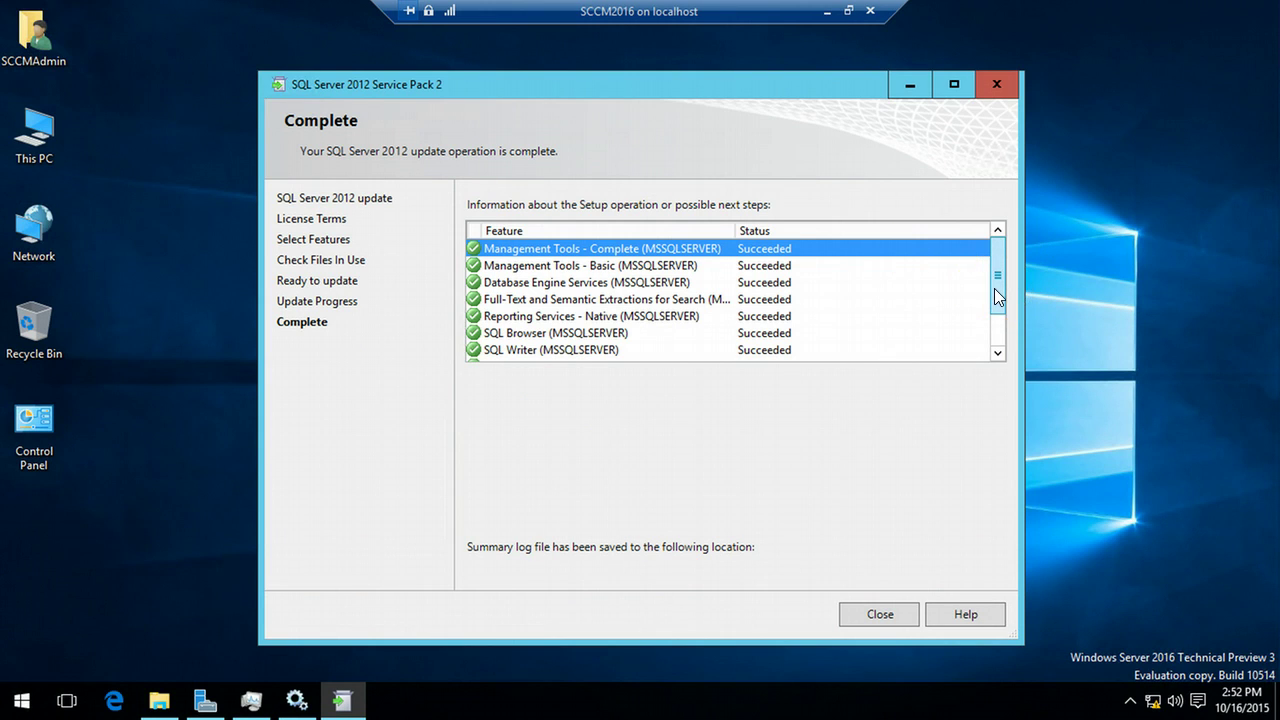
- Review the Service Pack 2 feature results, close the wizard and run the SQLServer2012-KB3007556-x64-CU4 installer from the updates folder
{"action": "left_click_drag", "start_coordinate": [994, 288], "coordinate": [996, 320]}
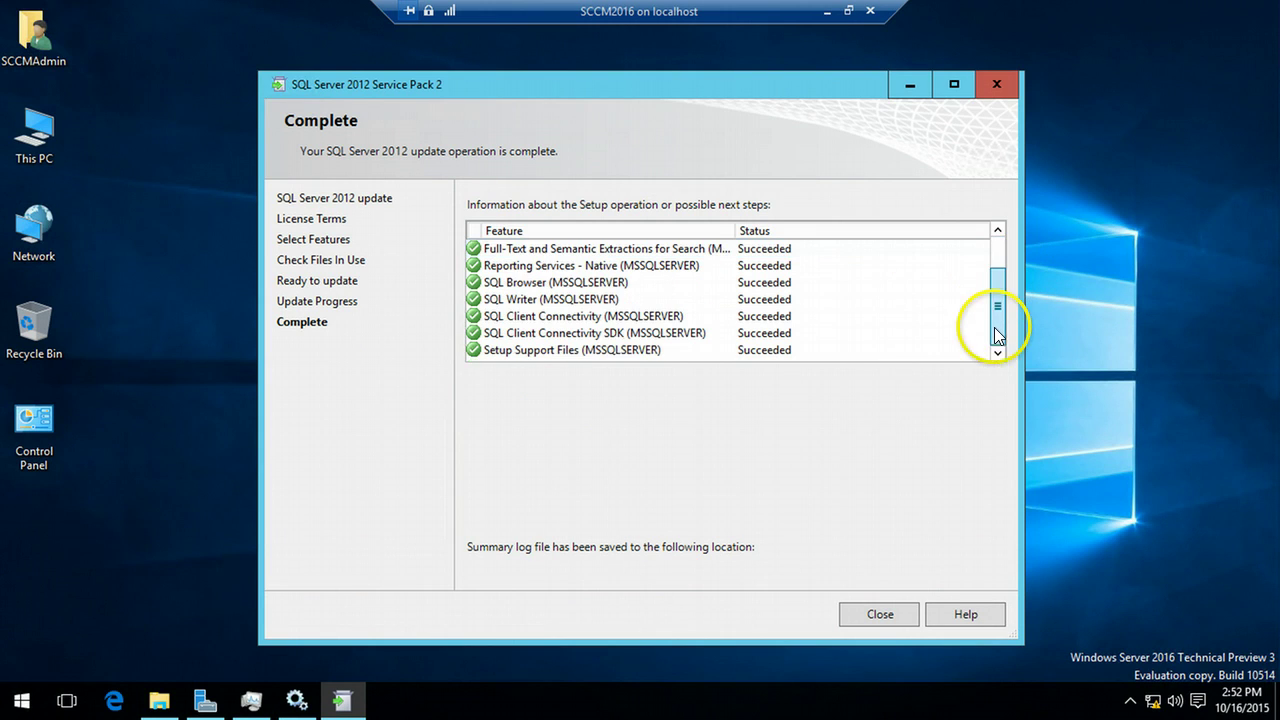
{"action": "left_click", "coordinate": [875, 614]}
{"action": "left_click", "coordinate": [159, 700]}
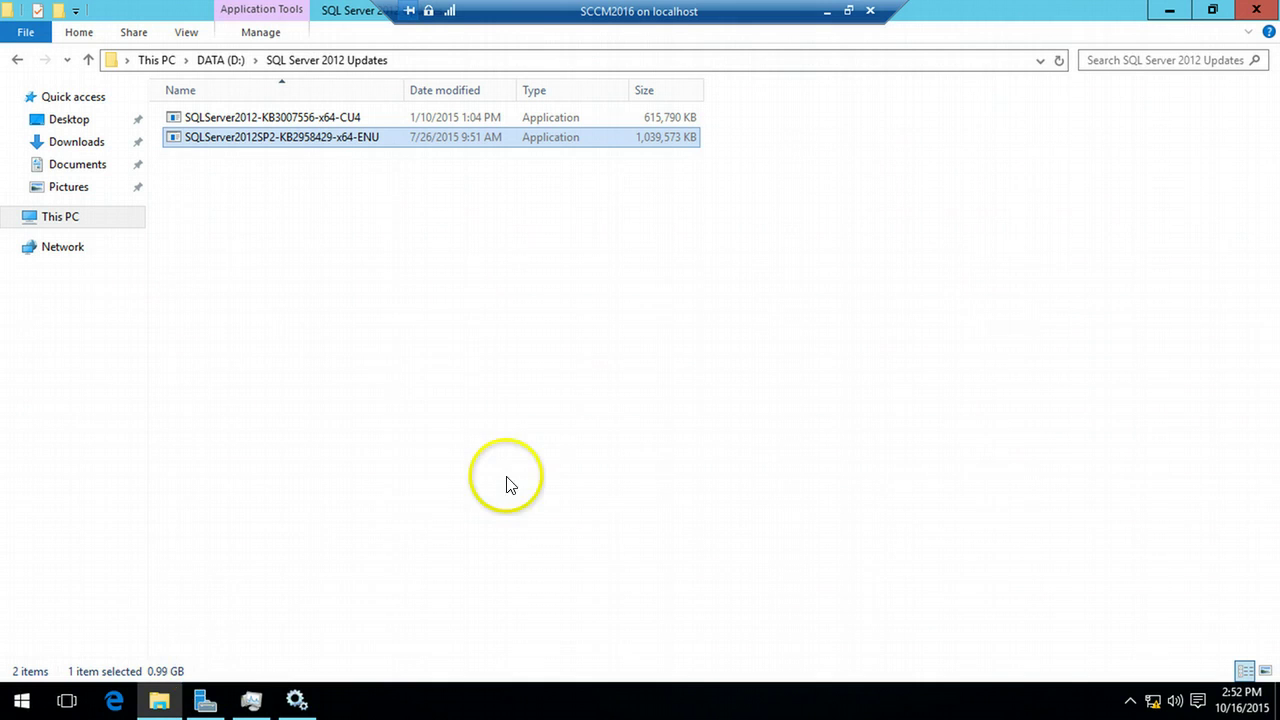
{"action": "left_click", "coordinate": [222, 126]}
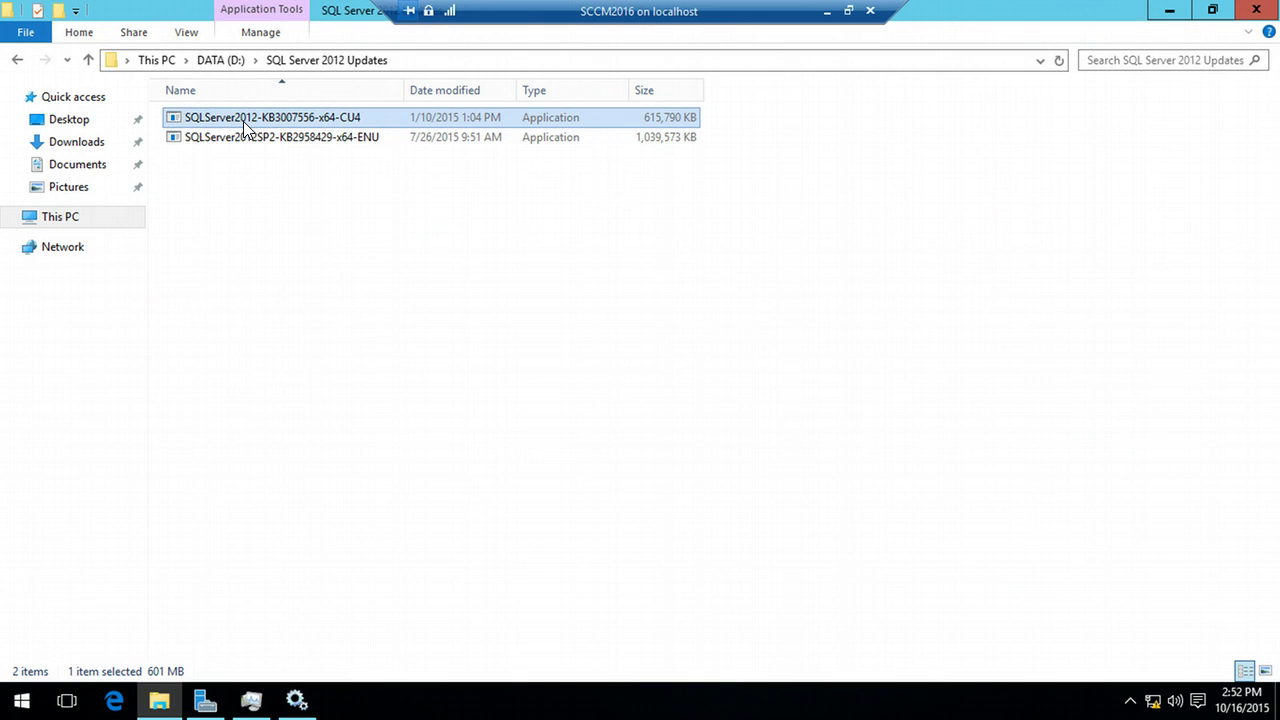
{"action": "left_click", "coordinate": [249, 128]}
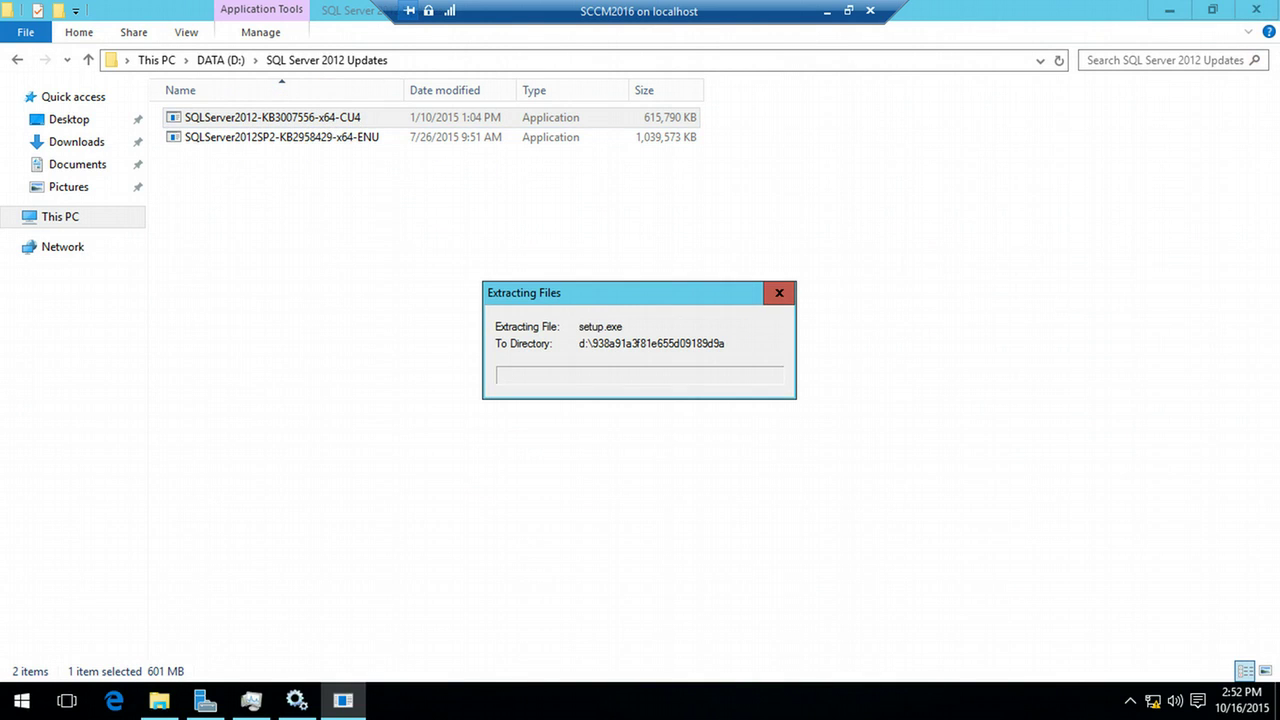
- Minimize the updates folder window and allow SQL Server 2012 to make changes to the PC
{"action": "left_click", "coordinate": [1166, 12]}
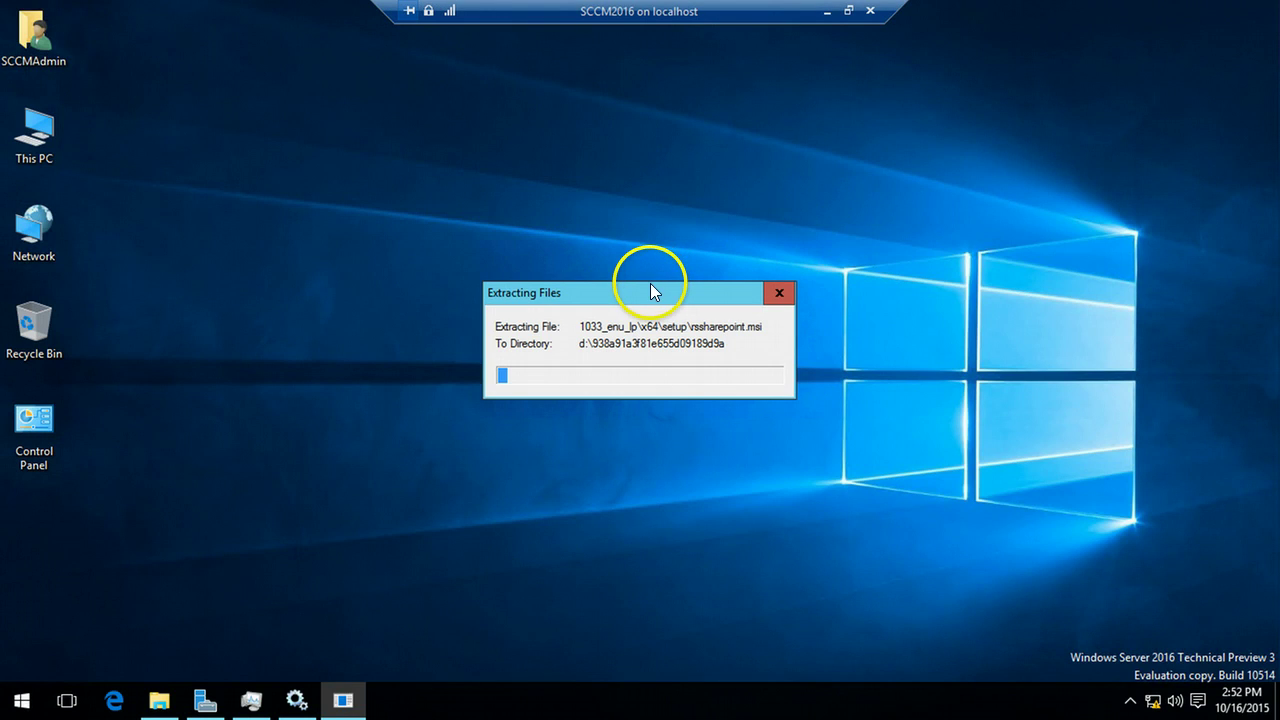
{"action": "left_click", "coordinate": [848, 10]}
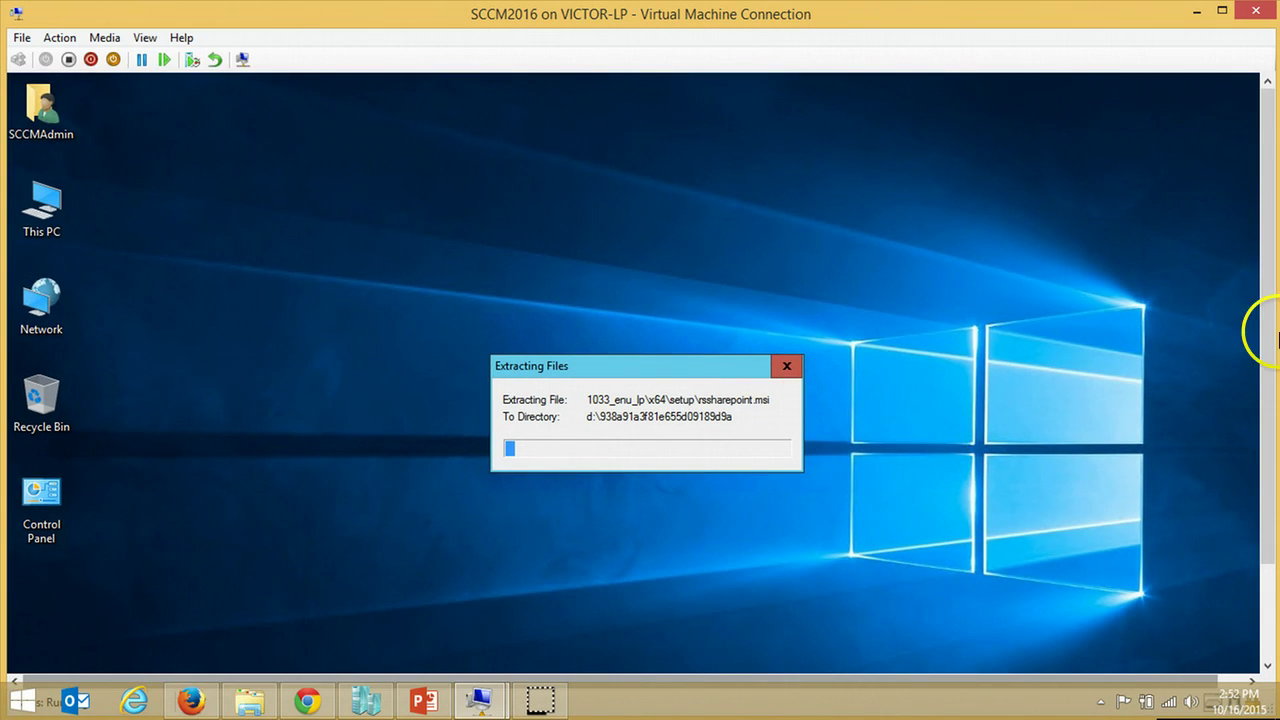
{"action": "left_click_drag", "start_coordinate": [1268, 340], "coordinate": [1262, 434]}
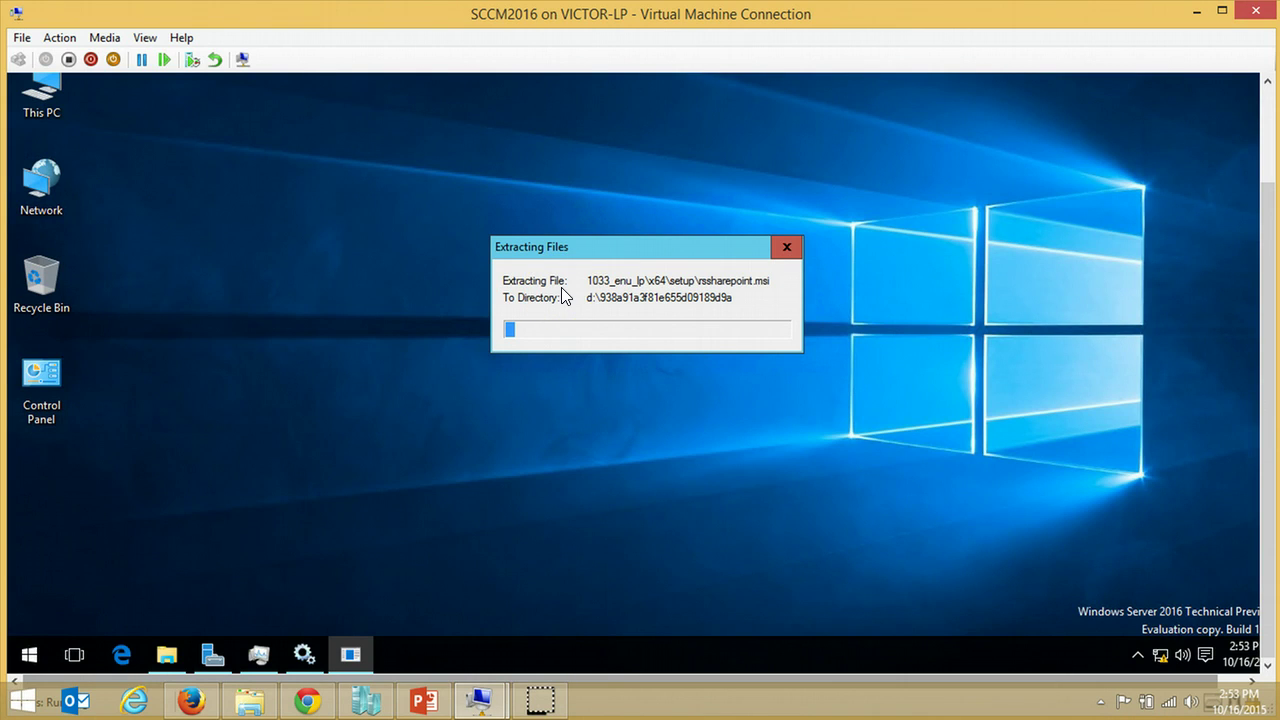
{"action": "left_click", "coordinate": [950, 240]}
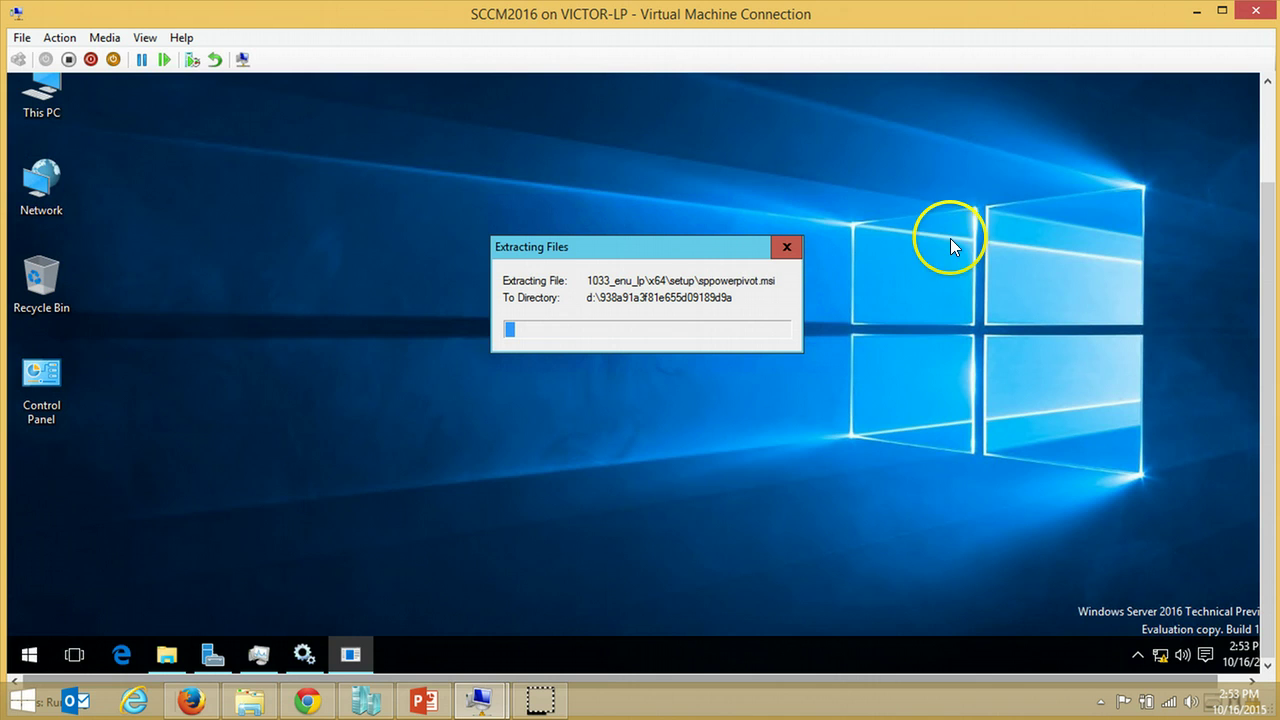
{"action": "left_click", "coordinate": [532, 262]}
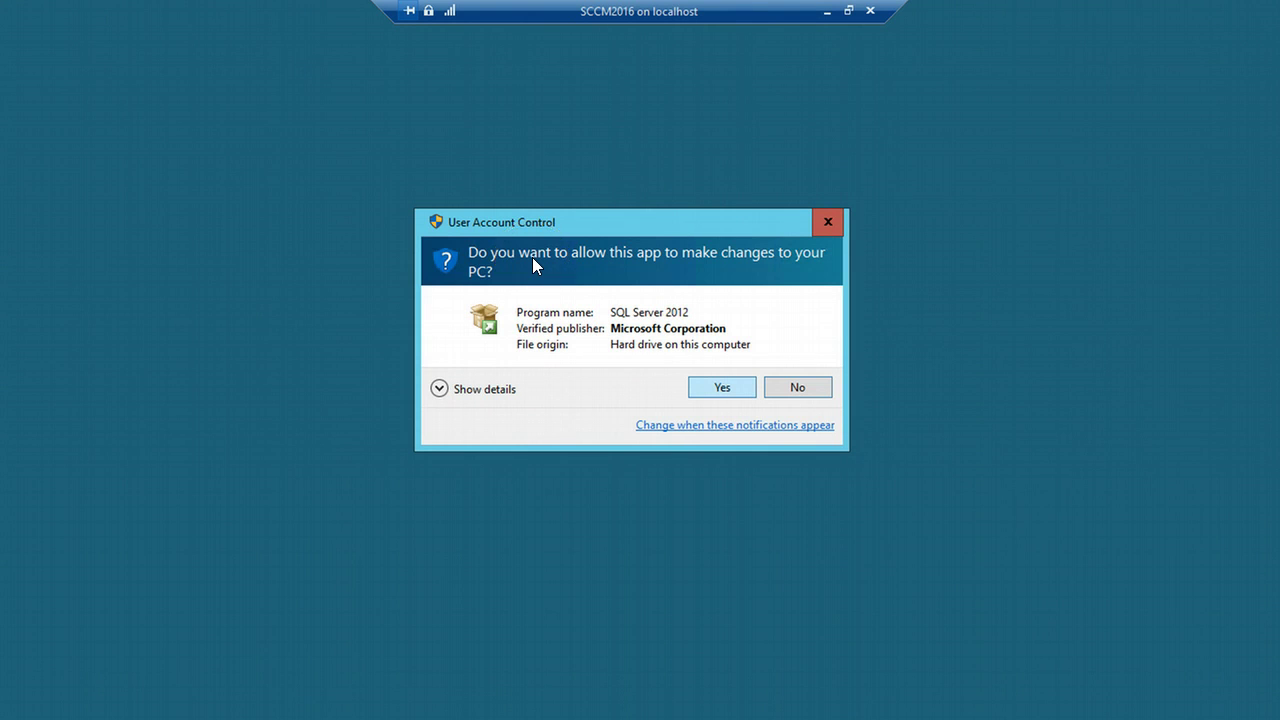
{"action": "key", "text": "Return"}
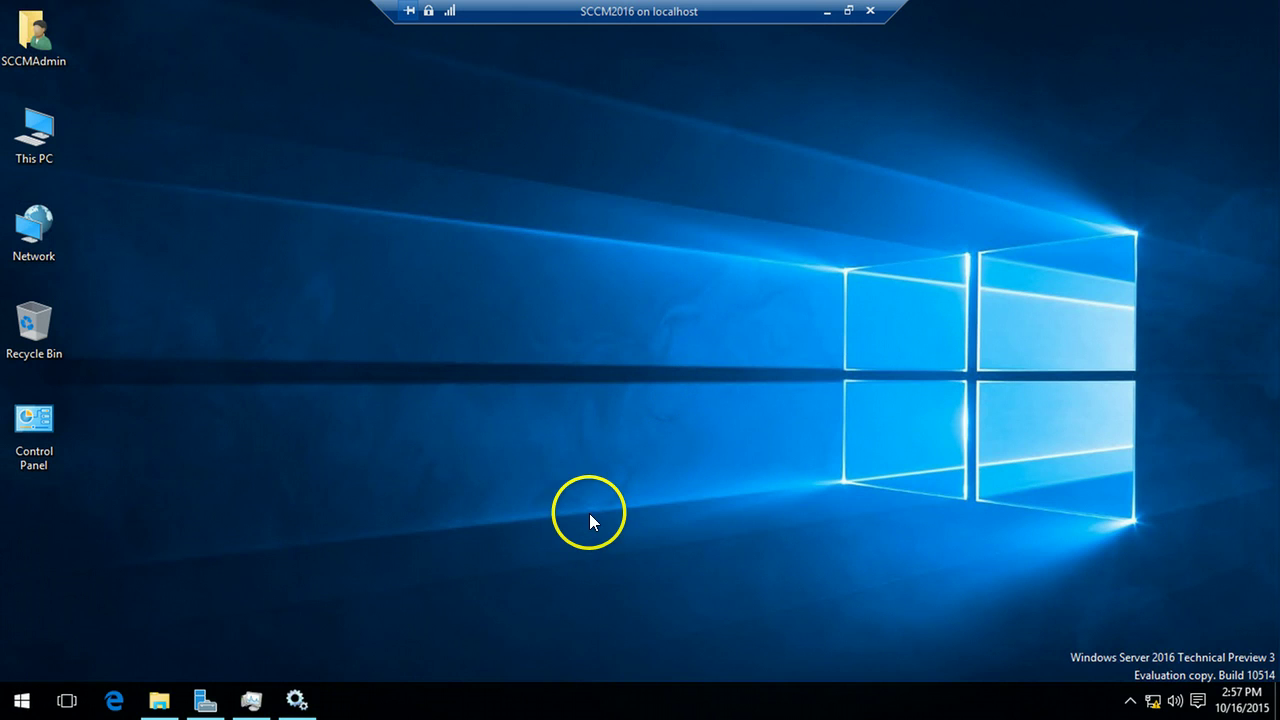
- Take the virtual machine connection out of full screen and show the rule check details in the SQL Server 2012 update wizard
{"action": "left_click", "coordinate": [848, 12]}
{"action": "left_click_drag", "start_coordinate": [1266, 237], "coordinate": [1266, 414]}
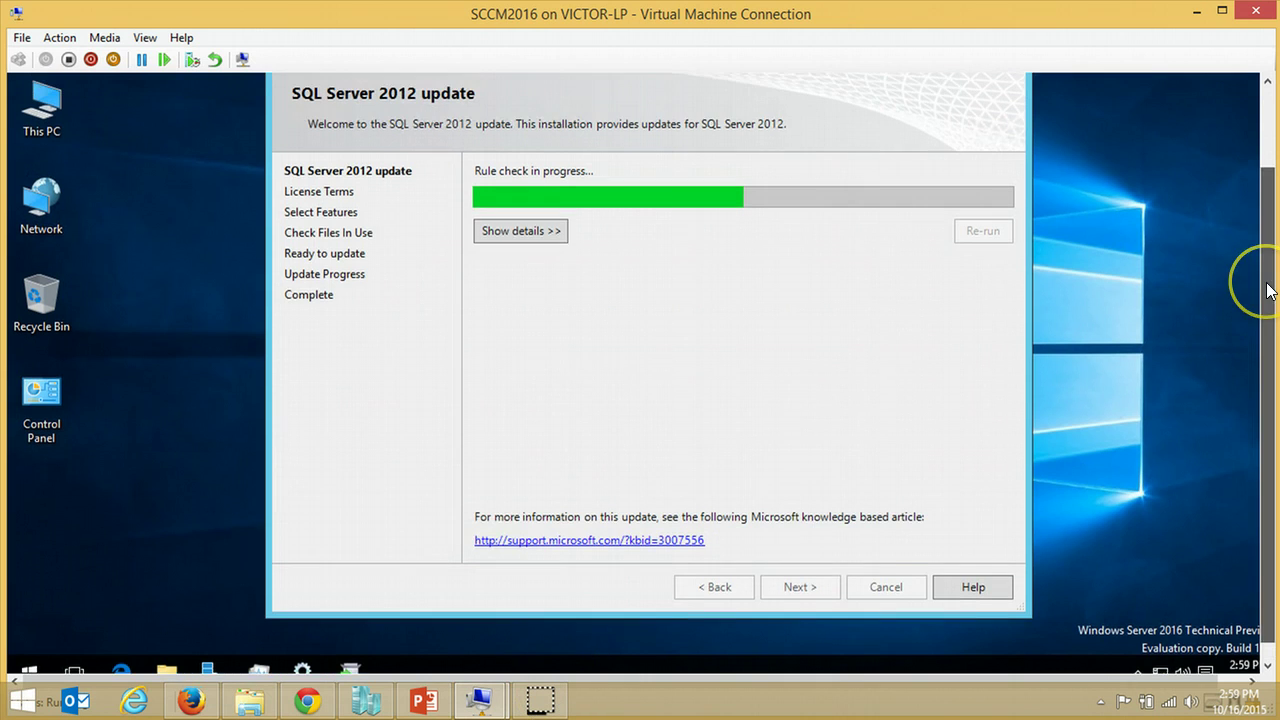
{"action": "left_click", "coordinate": [1270, 290]}
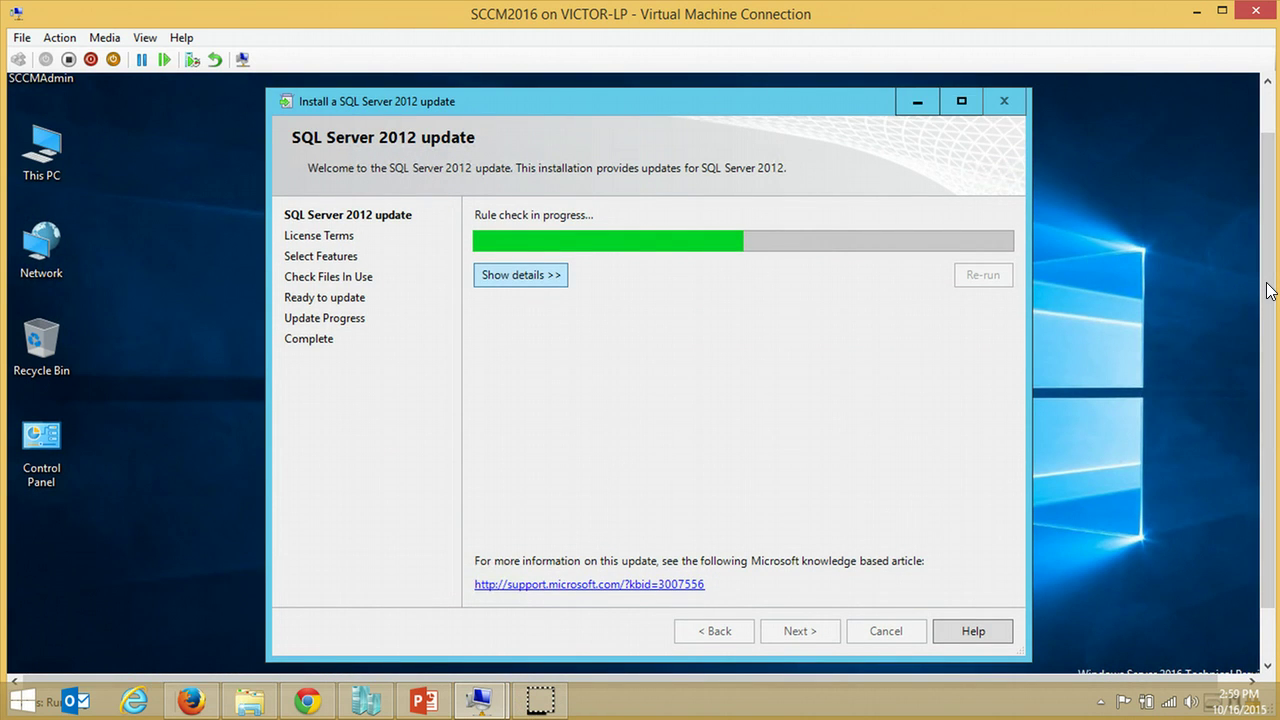
{"action": "left_click", "coordinate": [520, 275]}
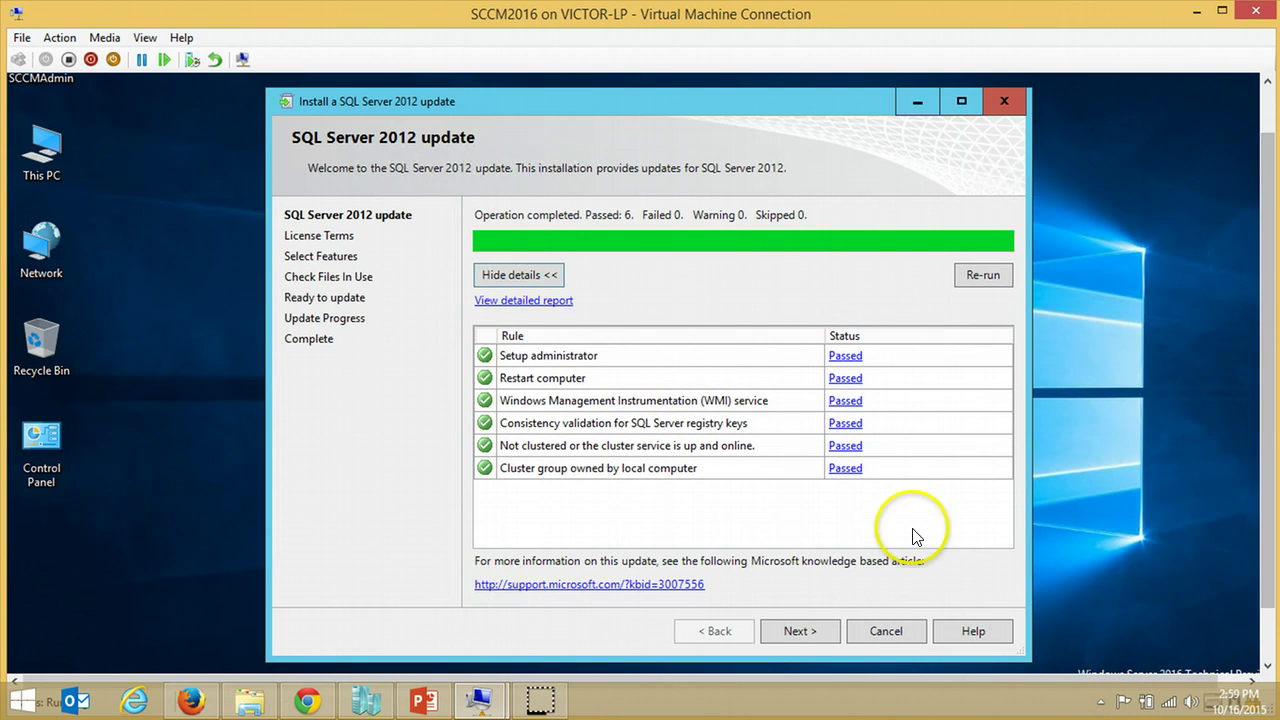
- Accept the license terms for the CU4 update and continue past feature selection with MSSQLSERVER selected
{"action": "left_click", "coordinate": [800, 625]}
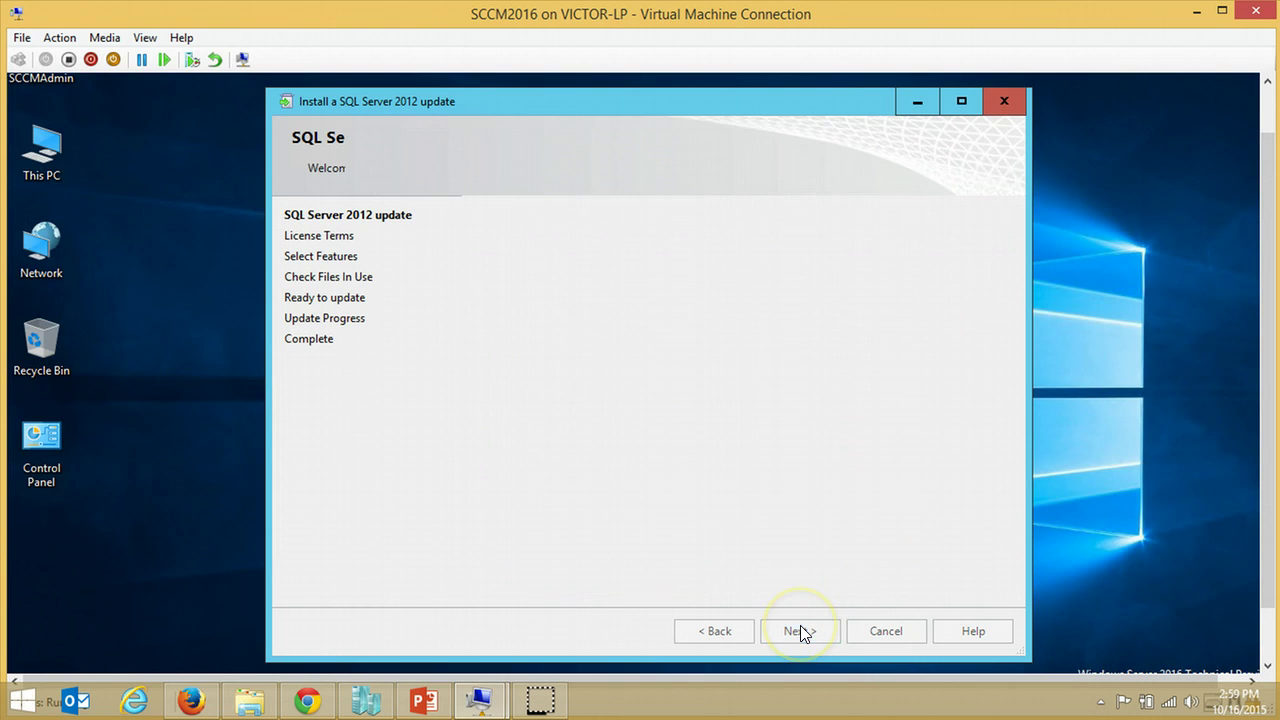
{"action": "left_click", "coordinate": [548, 502]}
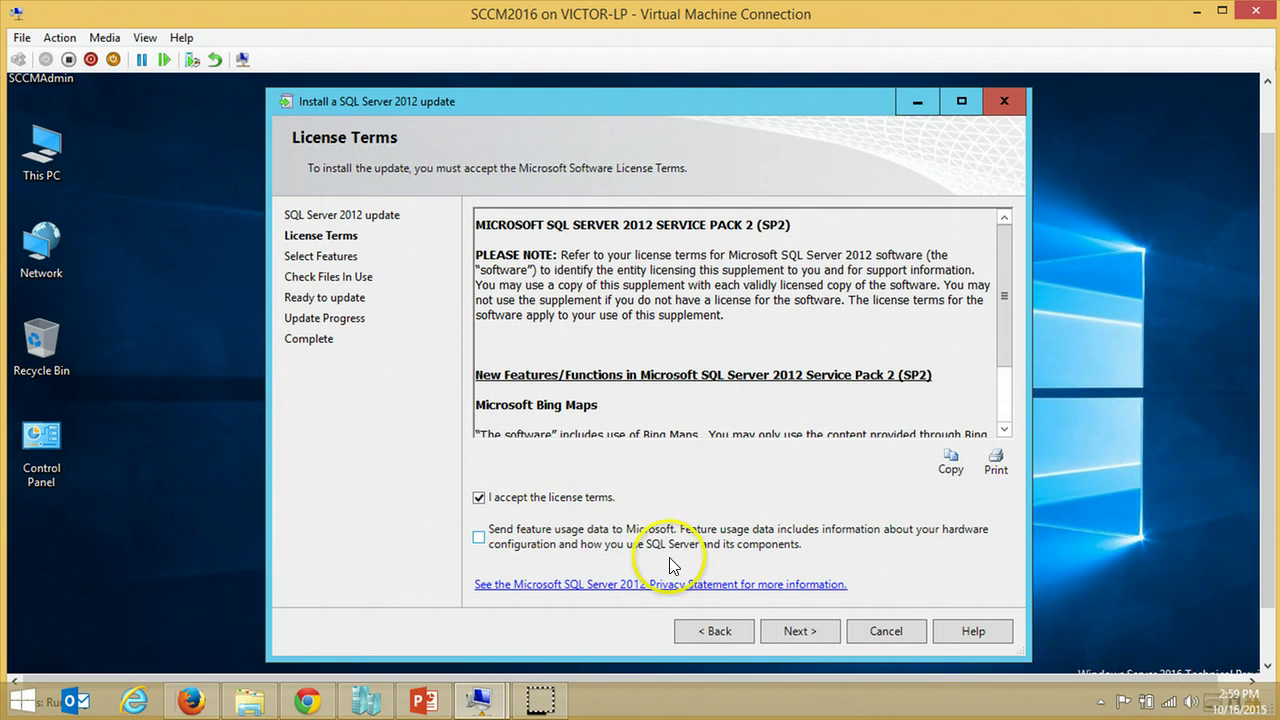
{"action": "left_click", "coordinate": [783, 631]}
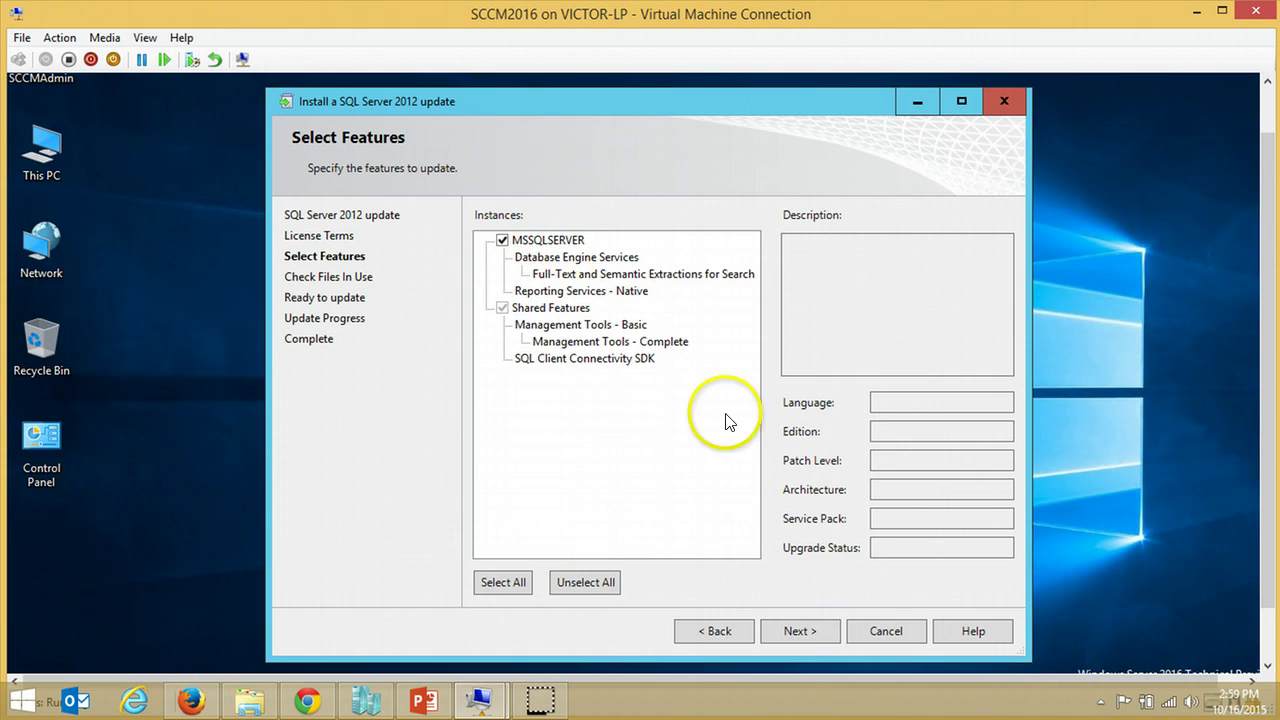
{"action": "left_click", "coordinate": [794, 628]}
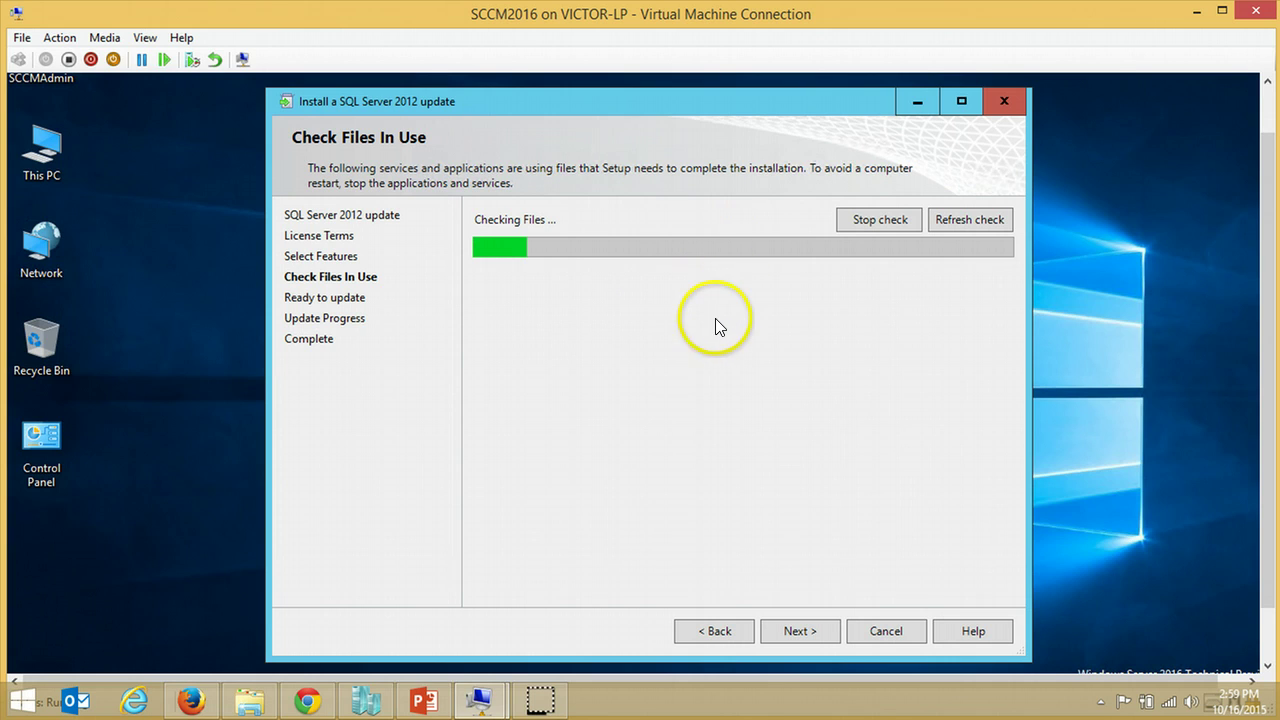
- Continue past the files-in-use check, review the list of features to update and start the CU4 update
{"action": "left_click_drag", "start_coordinate": [1267, 342], "coordinate": [1270, 442]}
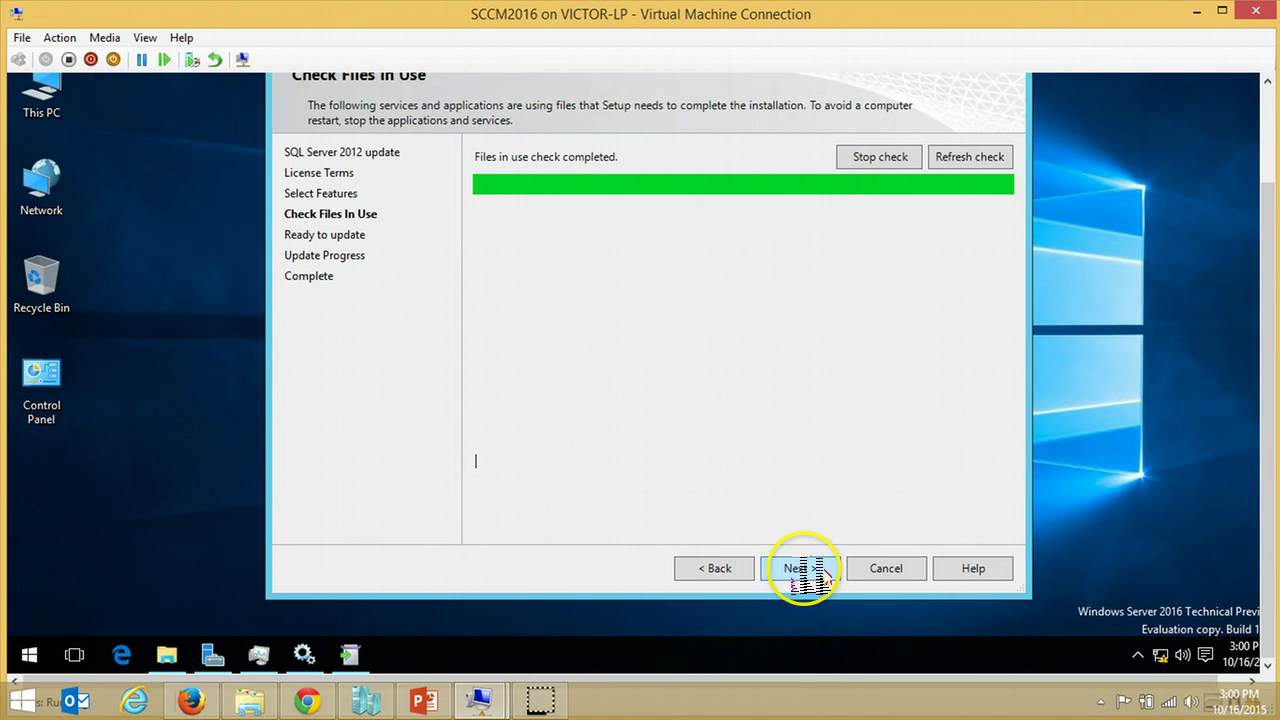
{"action": "left_click", "coordinate": [805, 568]}
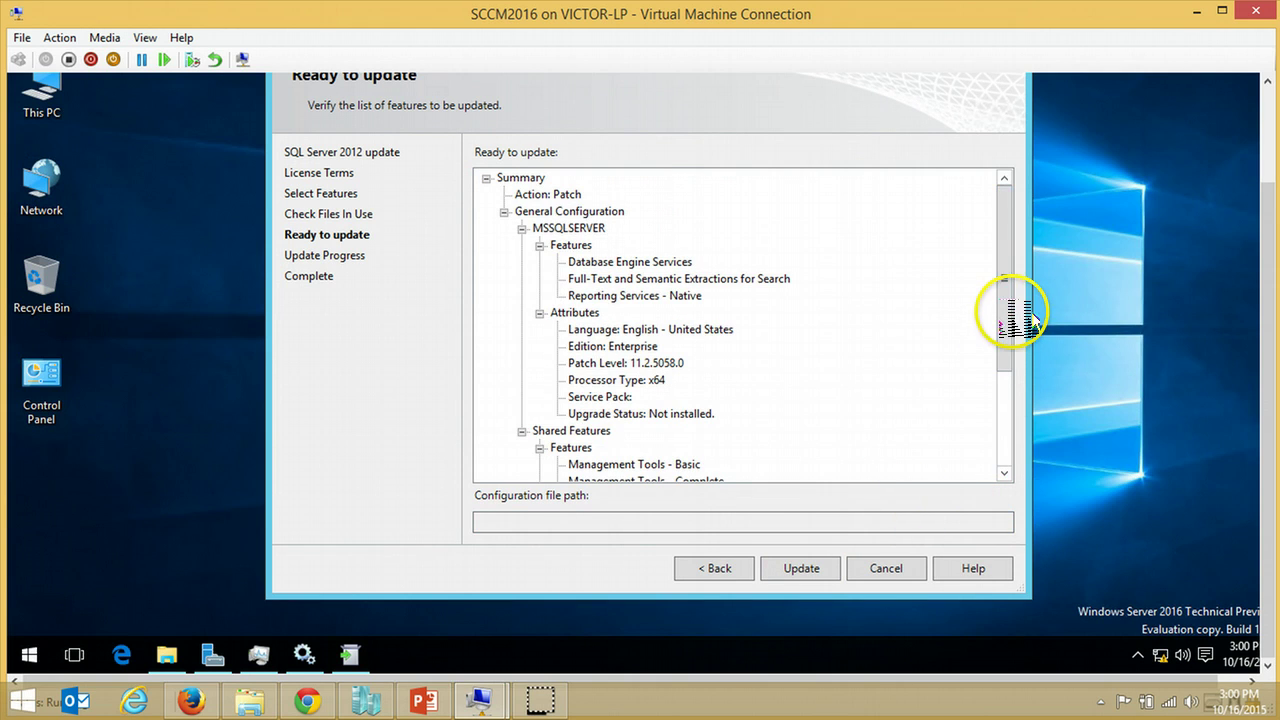
{"action": "left_click_drag", "start_coordinate": [1012, 312], "coordinate": [1006, 429]}
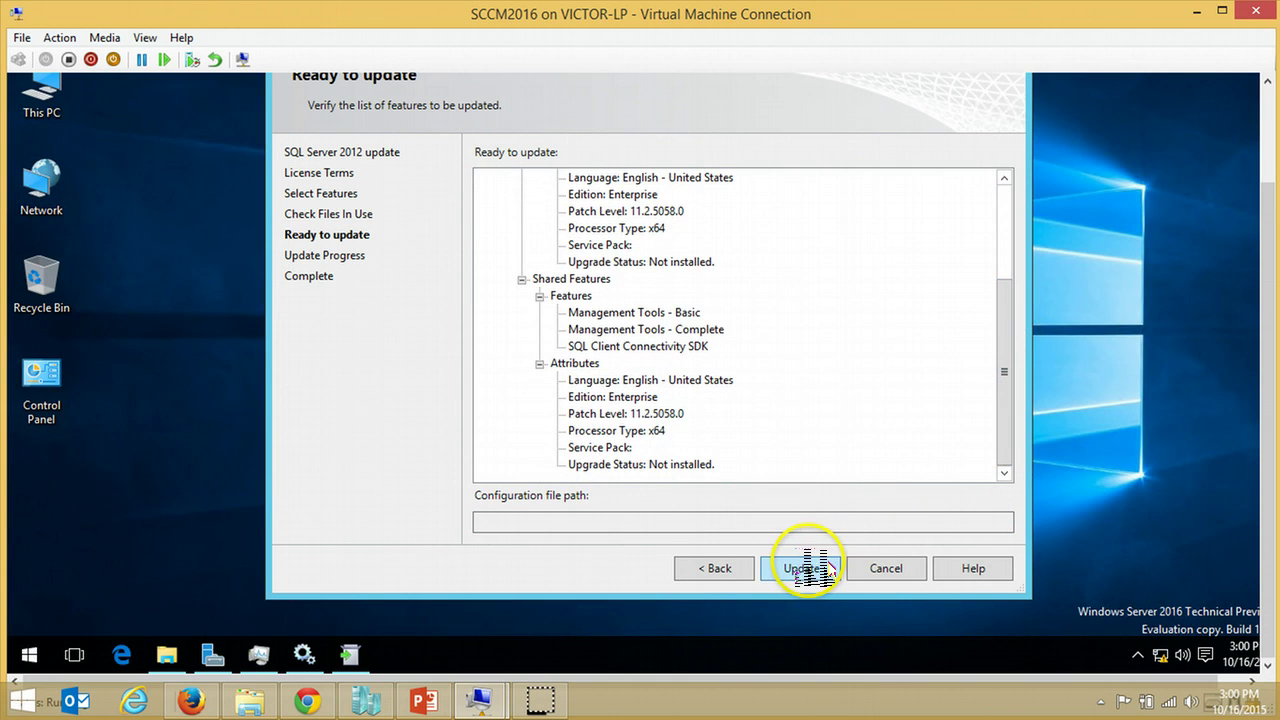
{"action": "left_click", "coordinate": [805, 568]}
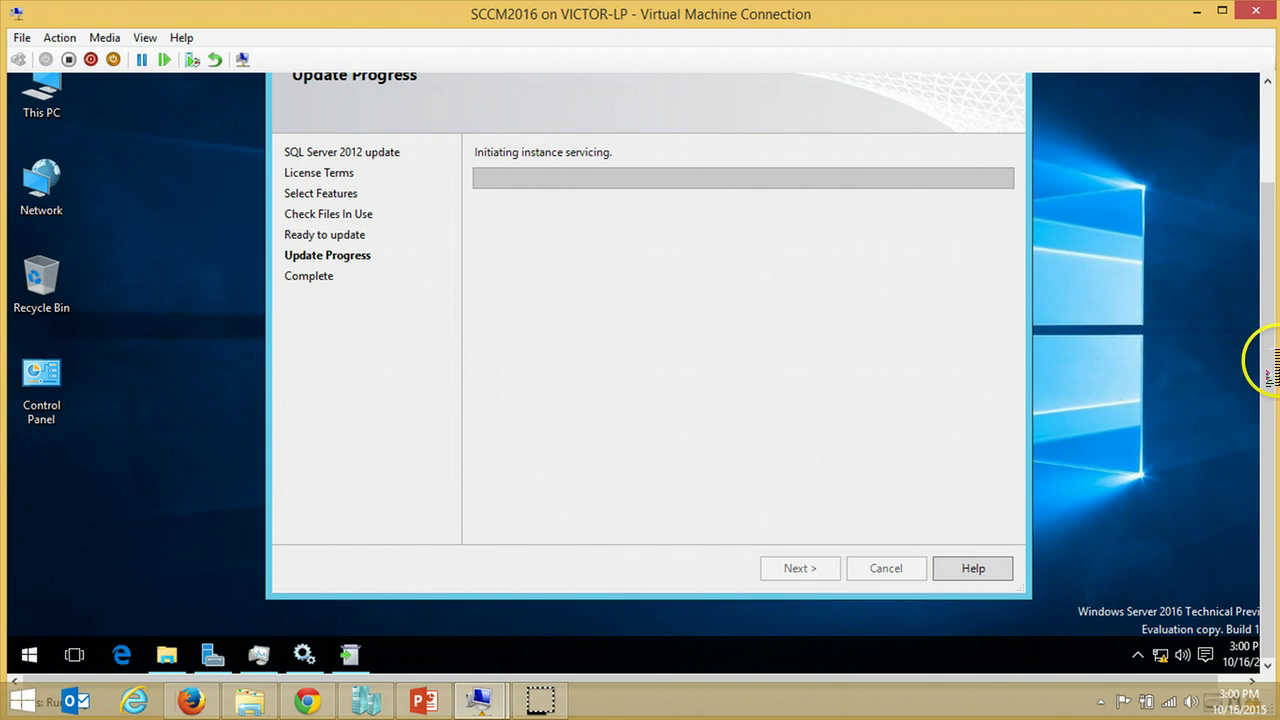
{"action": "left_click_drag", "start_coordinate": [1268, 376], "coordinate": [1274, 446]}
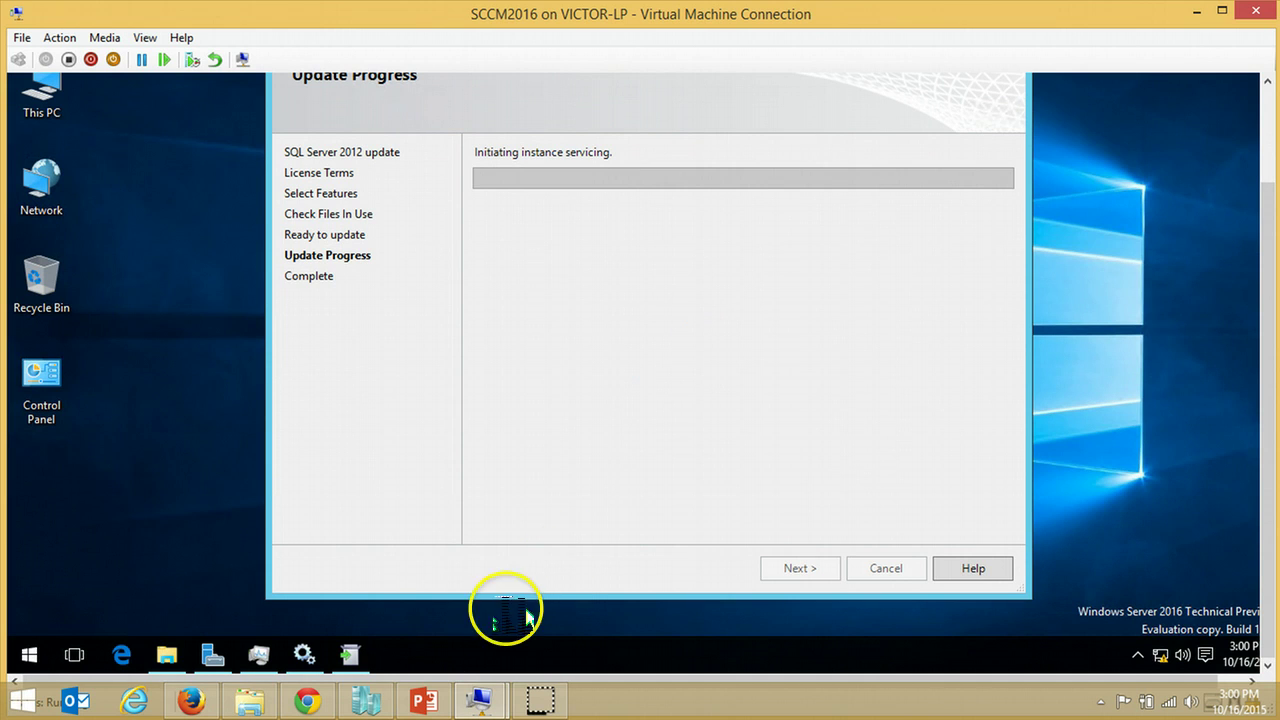
- Switch to the PowerPoint installation steps slide, add a period at the end of Step 2 and highlight the Step 3 line
{"action": "left_click", "coordinate": [423, 700]}
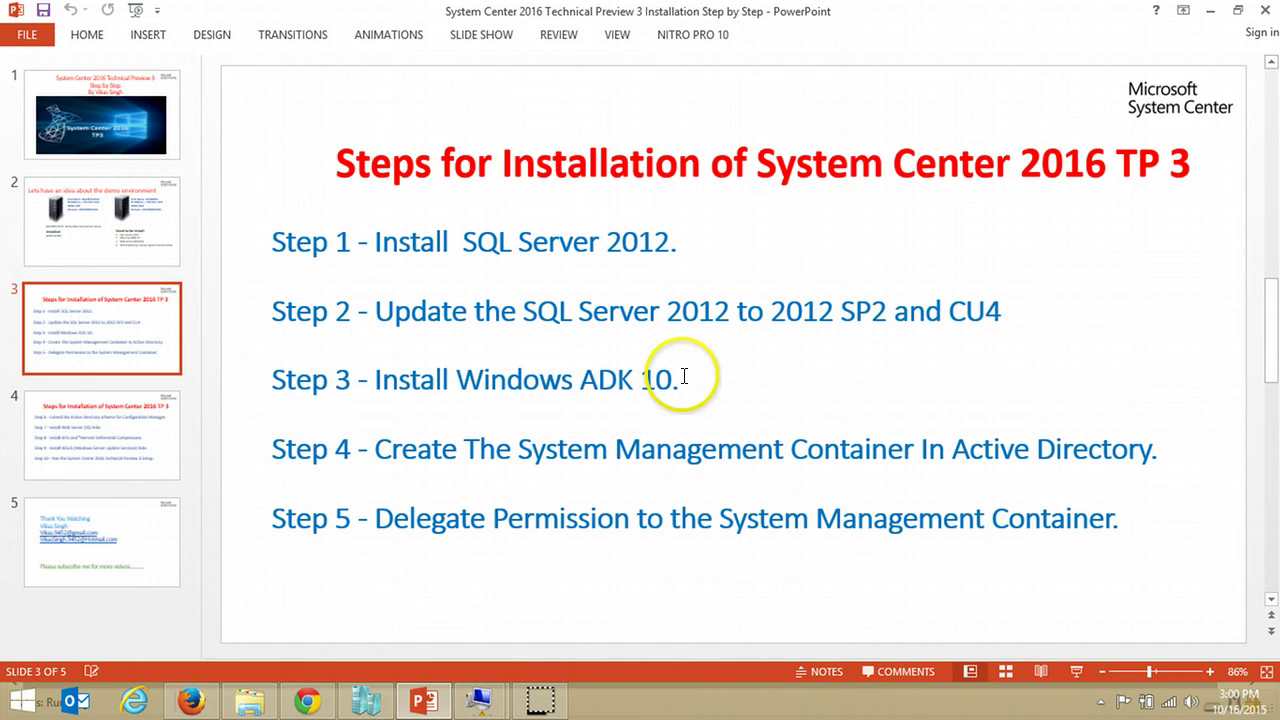
{"action": "left_click", "coordinate": [1031, 313]}
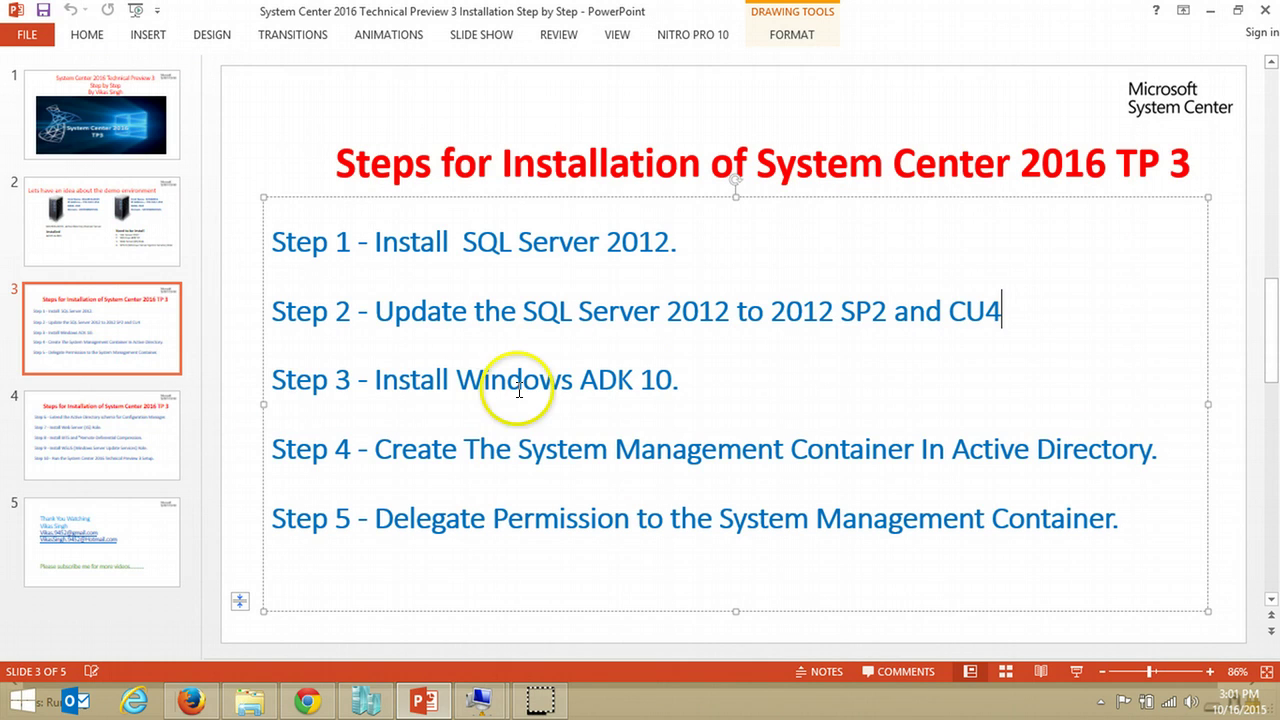
{"action": "type", "text": "."}
{"action": "left_click_drag", "start_coordinate": [700, 378], "coordinate": [272, 390]}
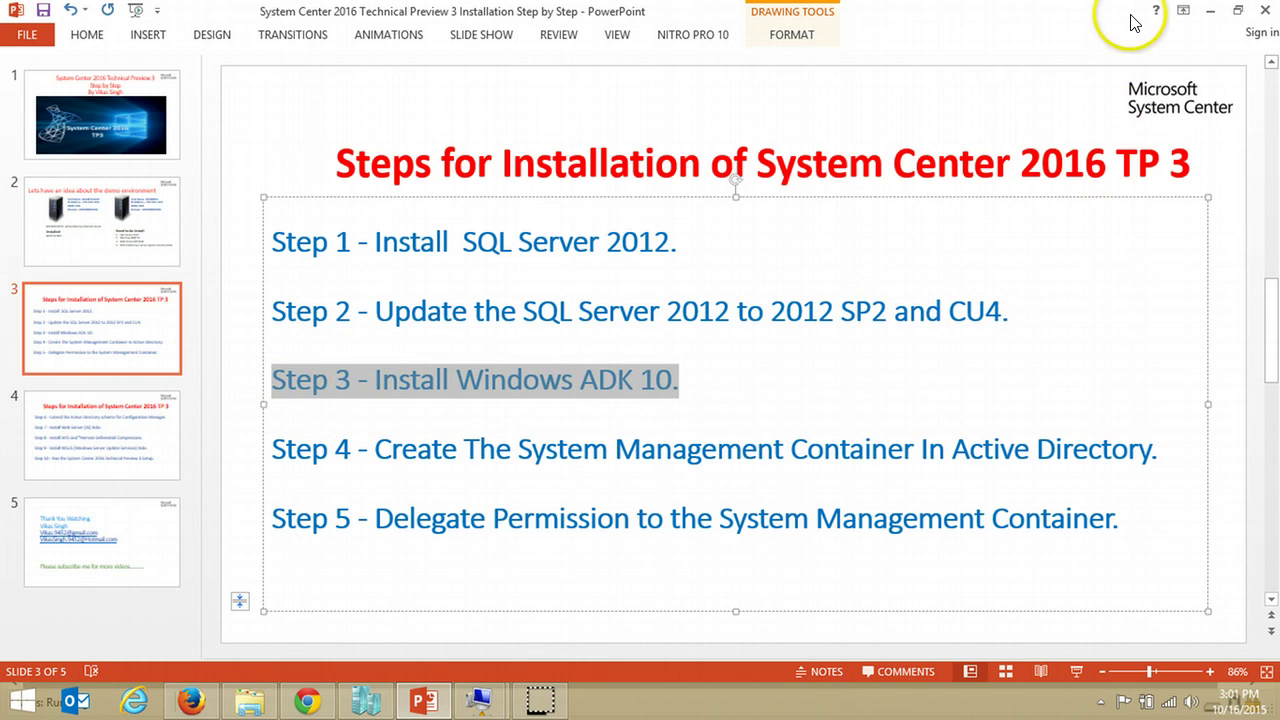
- Minimize the presentation and dismiss the options popup open on the virtual machine's desktop
{"action": "left_click", "coordinate": [1209, 14]}
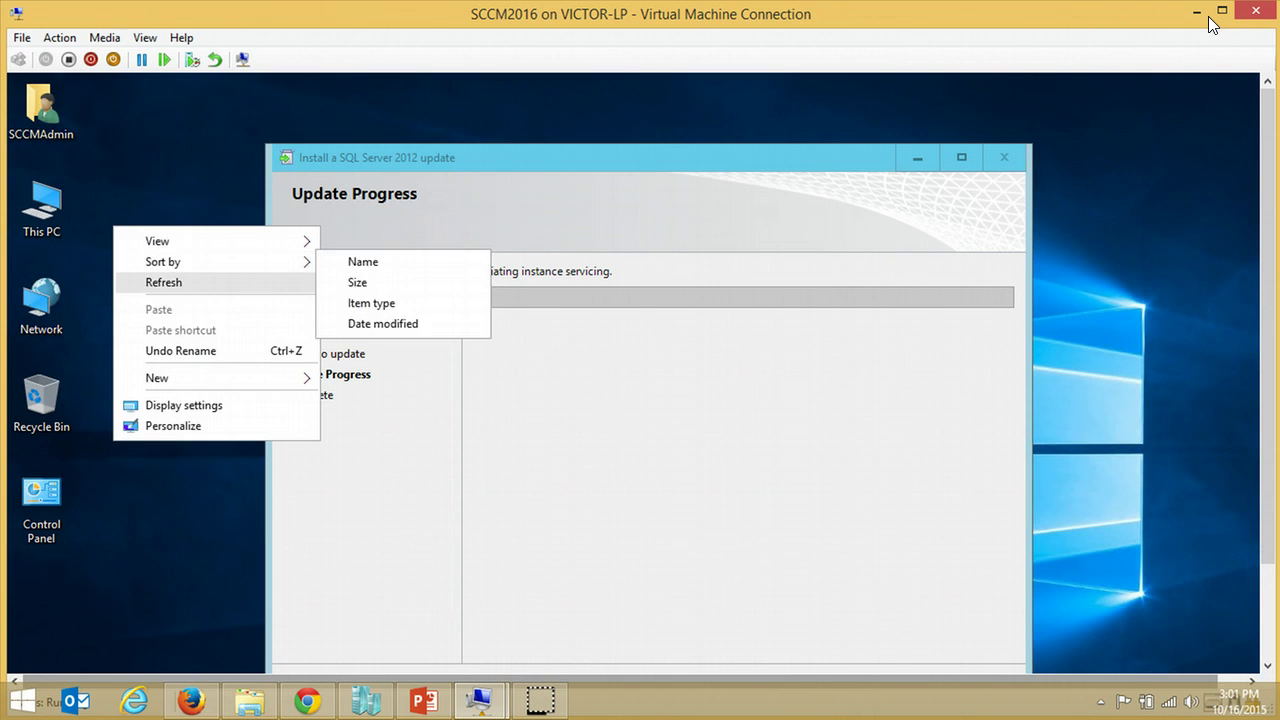
{"action": "key", "text": "Escape"}
{"action": "left_click", "coordinate": [511, 666]}
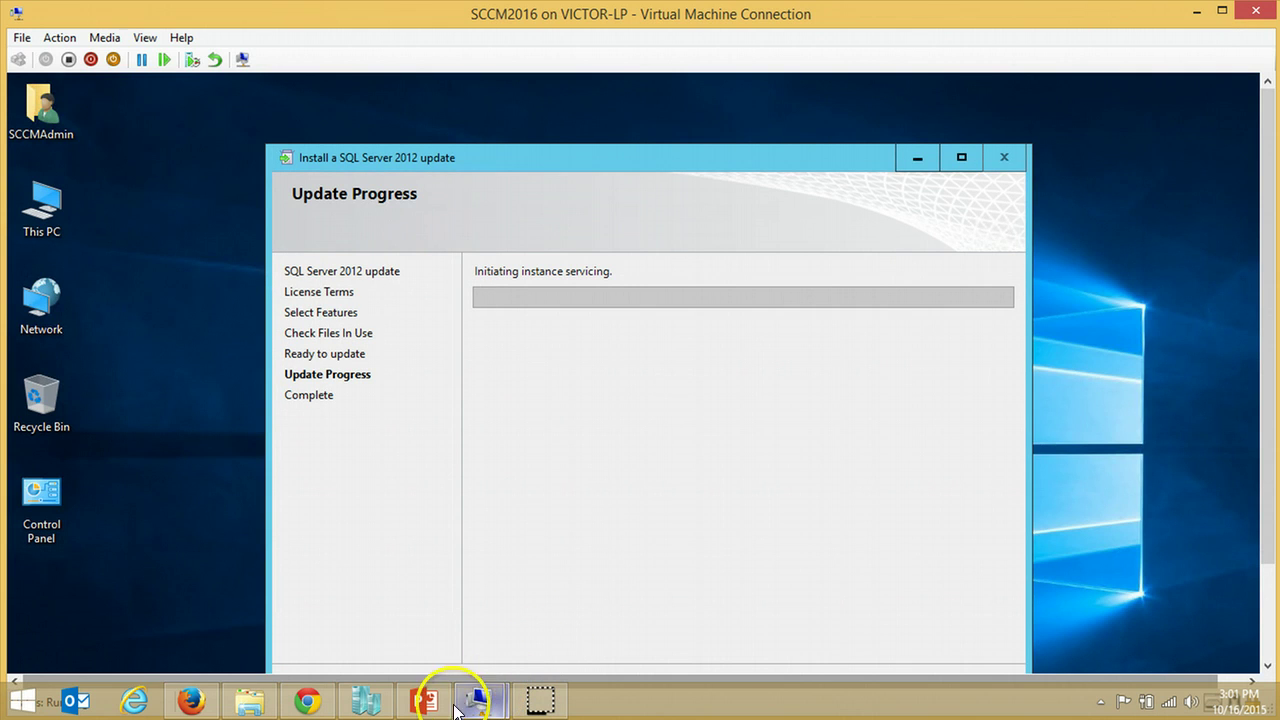
- Switch to Hyper-V Manager and open the settings of the SCCM2016 virtual machine
{"action": "left_click", "coordinate": [370, 698]}
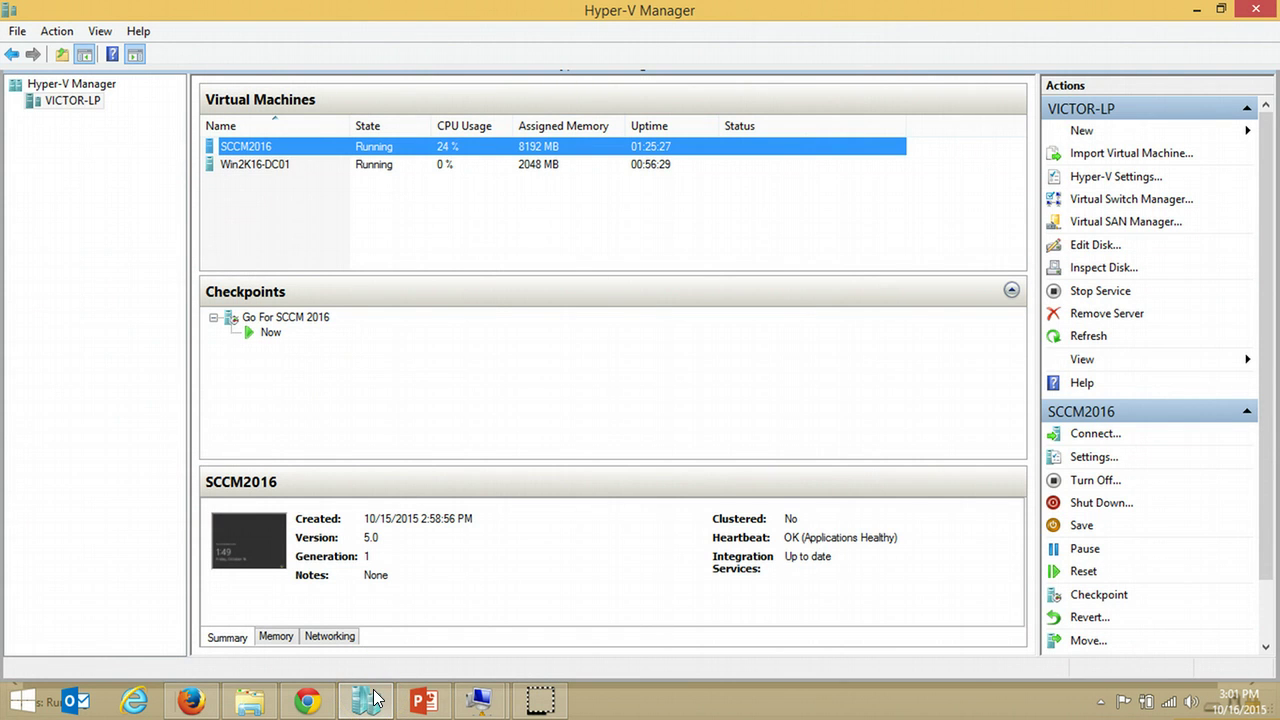
{"action": "key", "text": "shift+F10"}
{"action": "key", "text": "Down"}
{"action": "key", "text": "Down"}
{"action": "key", "text": "Down"}
{"action": "key", "text": "Down"}
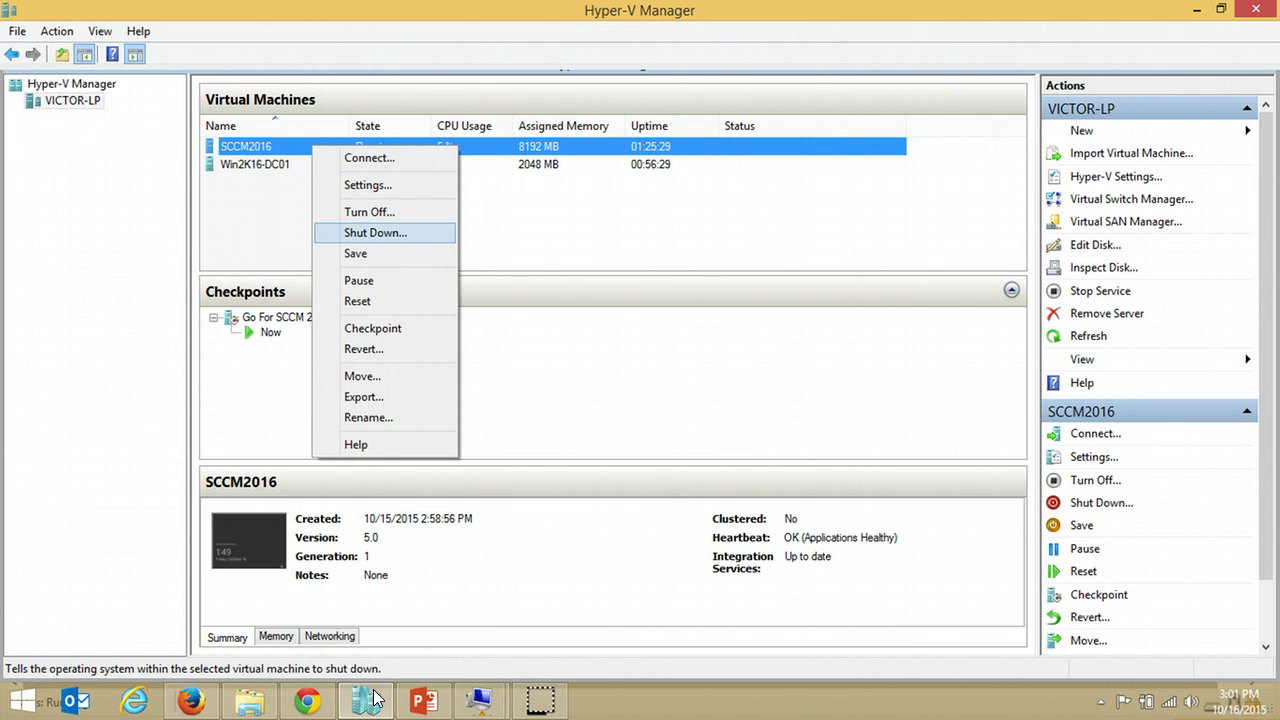
{"action": "key", "text": "Up"}
{"action": "key", "text": "Up"}
{"action": "key", "text": "Return"}
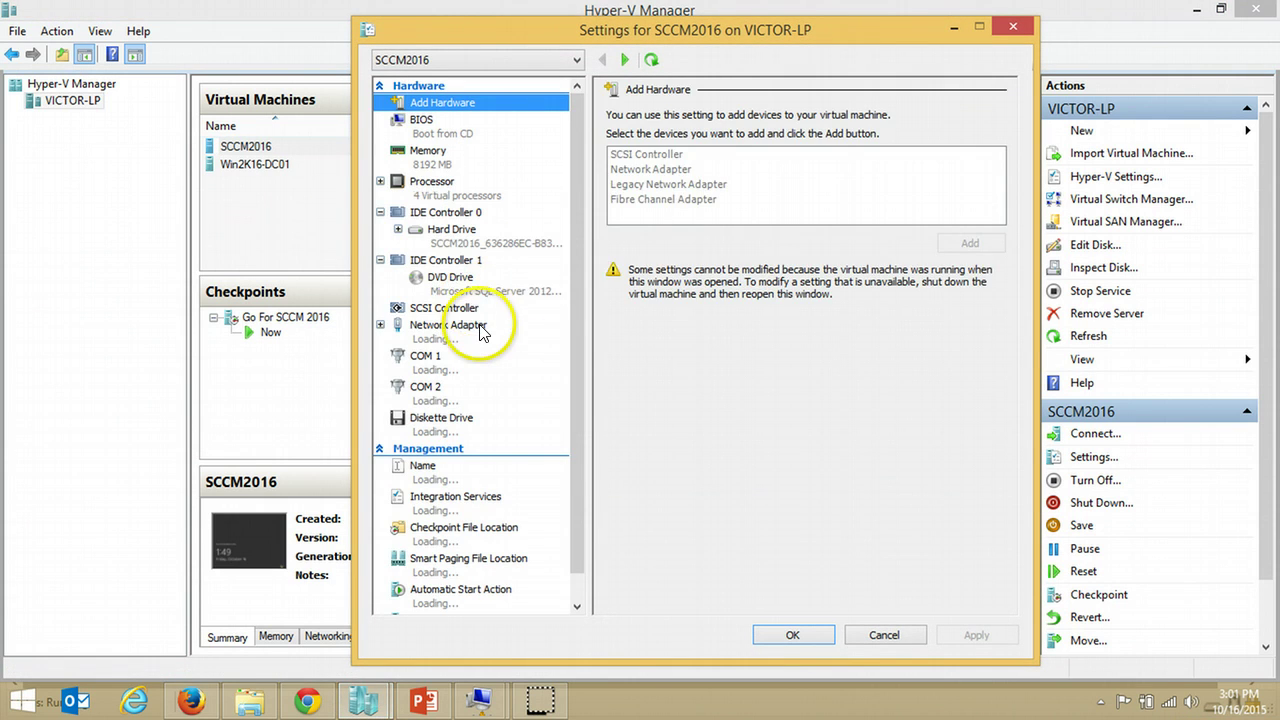
- Attach the image F:\ISO\Microsoft Others\Windows ADK 10.iso to the virtual machine's DVD drive and save the settings
{"action": "left_click", "coordinate": [495, 286]}
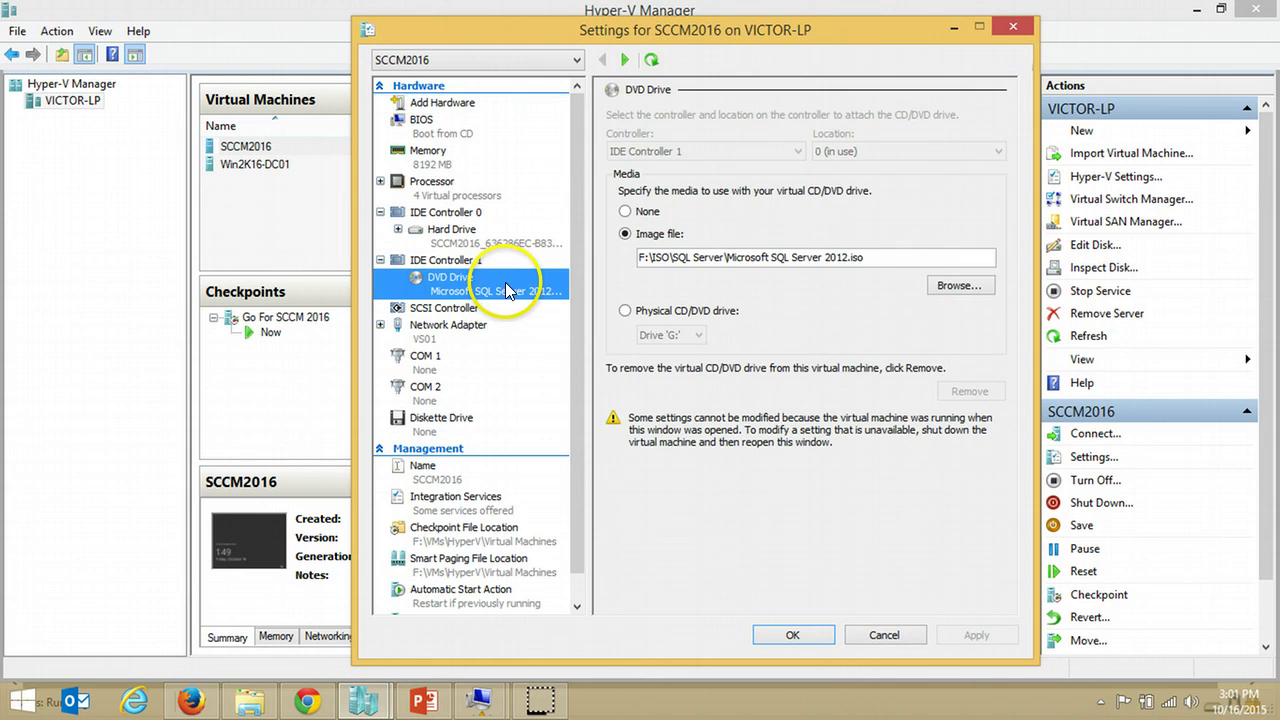
{"action": "left_click", "coordinate": [958, 286]}
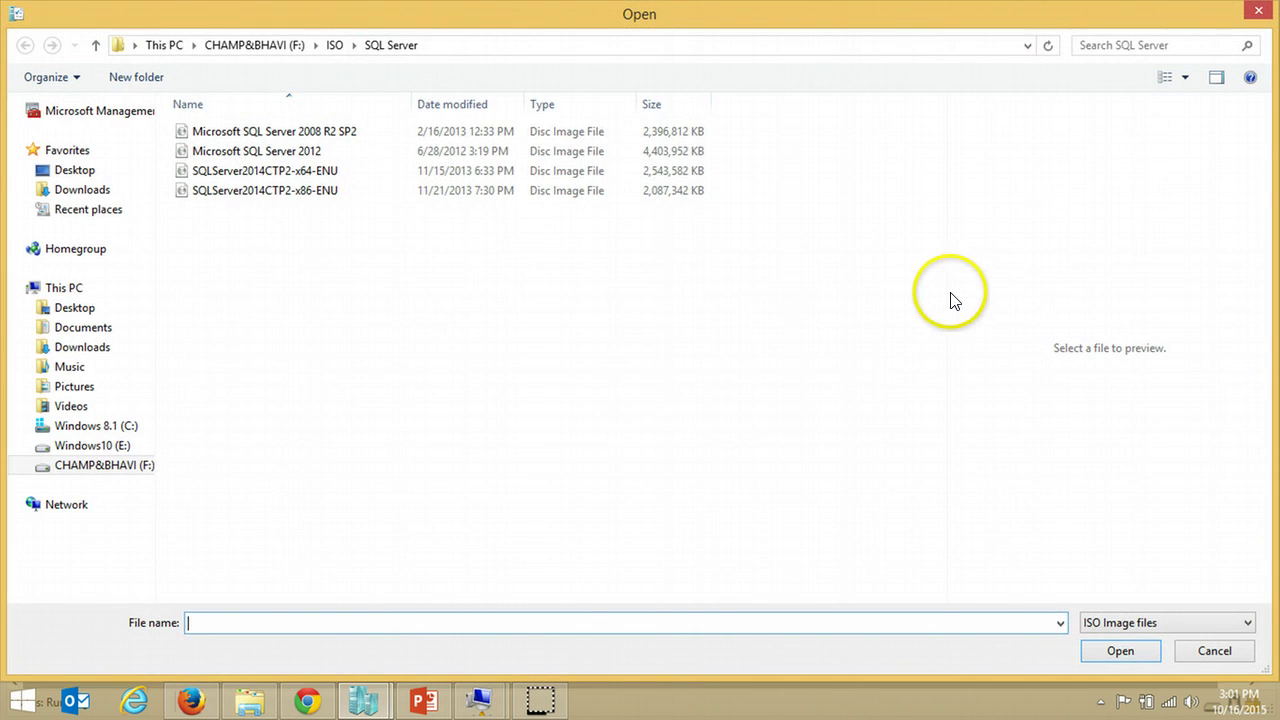
{"action": "left_click", "coordinate": [331, 47]}
{"action": "double_click", "coordinate": [276, 174]}
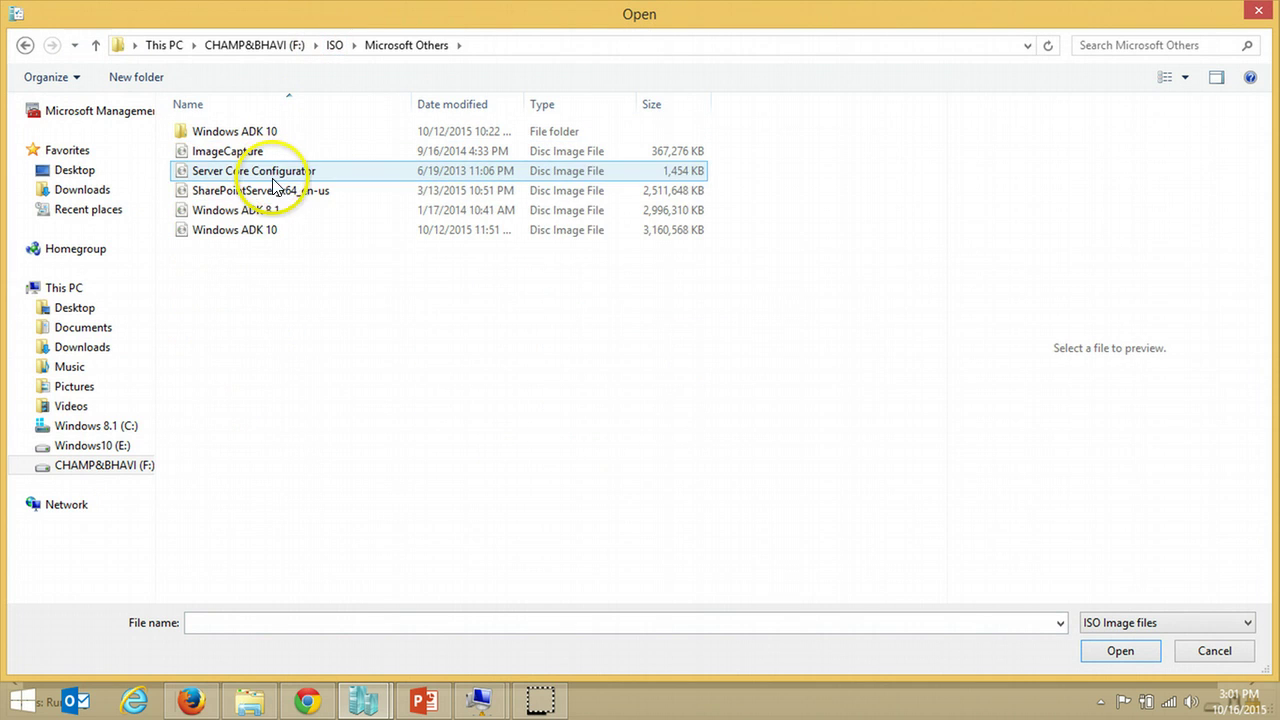
{"action": "left_click", "coordinate": [272, 232]}
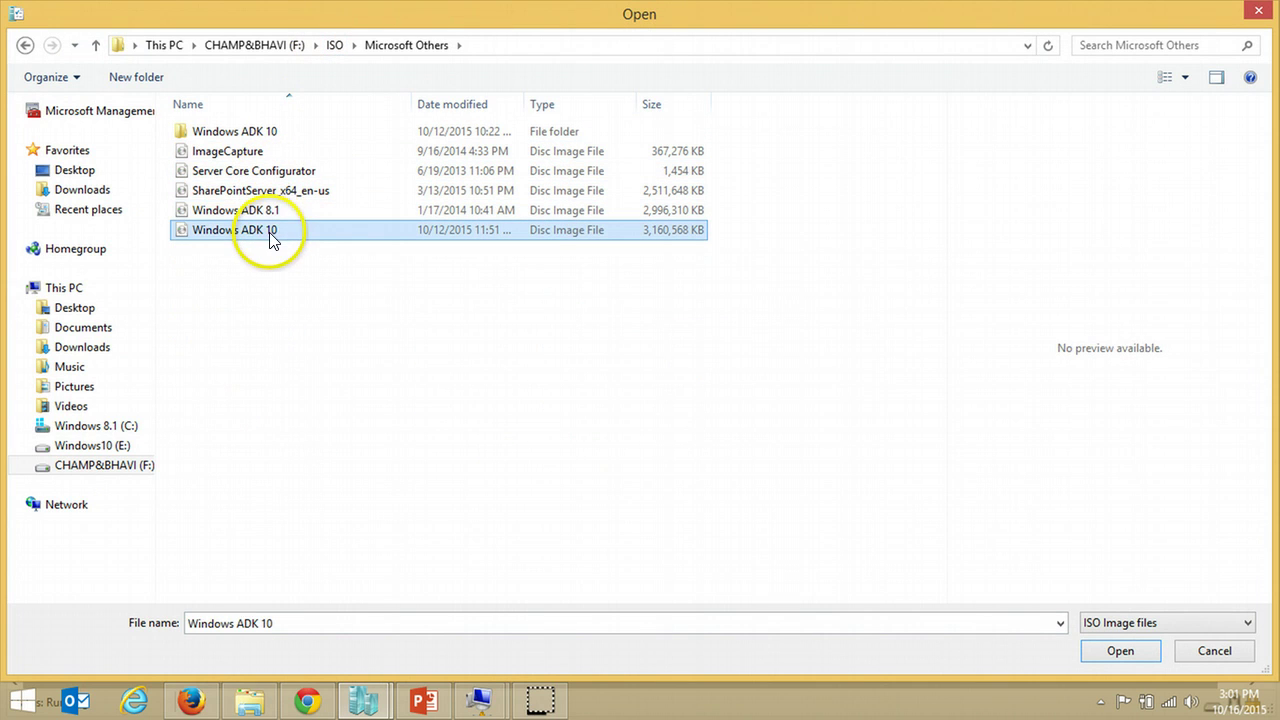
{"action": "left_click", "coordinate": [1140, 658]}
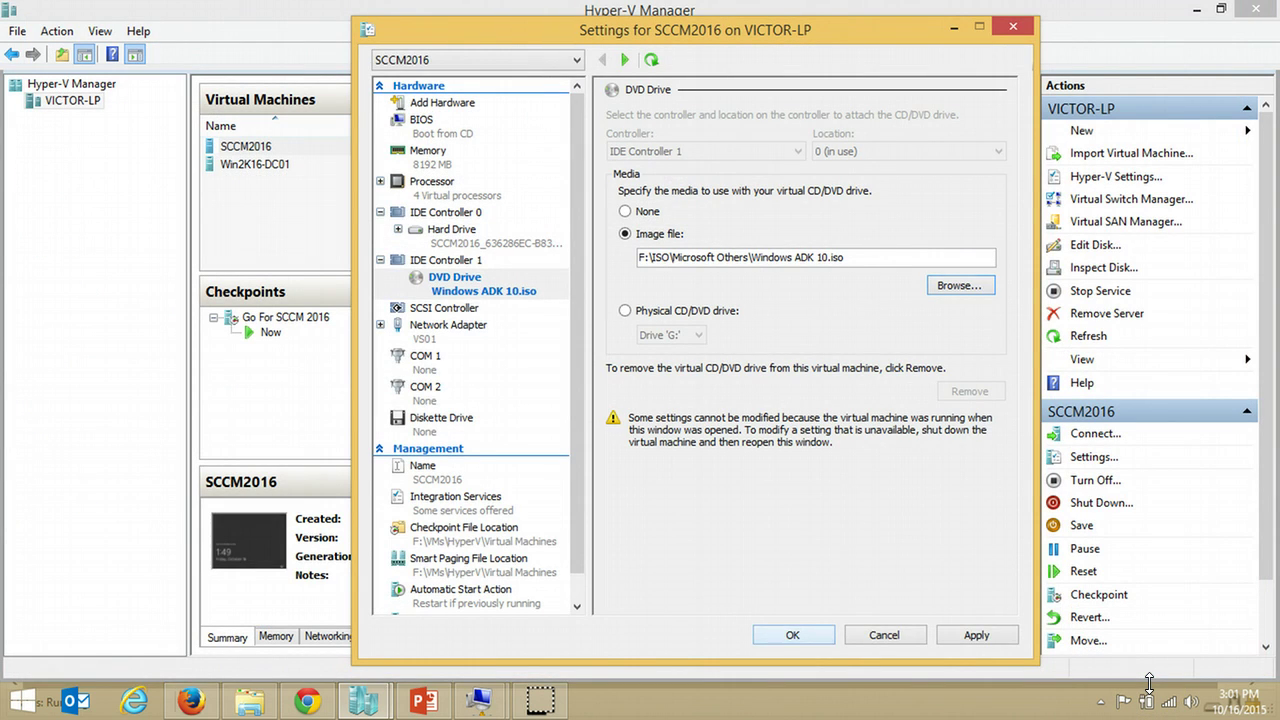
{"action": "key", "text": "Return"}
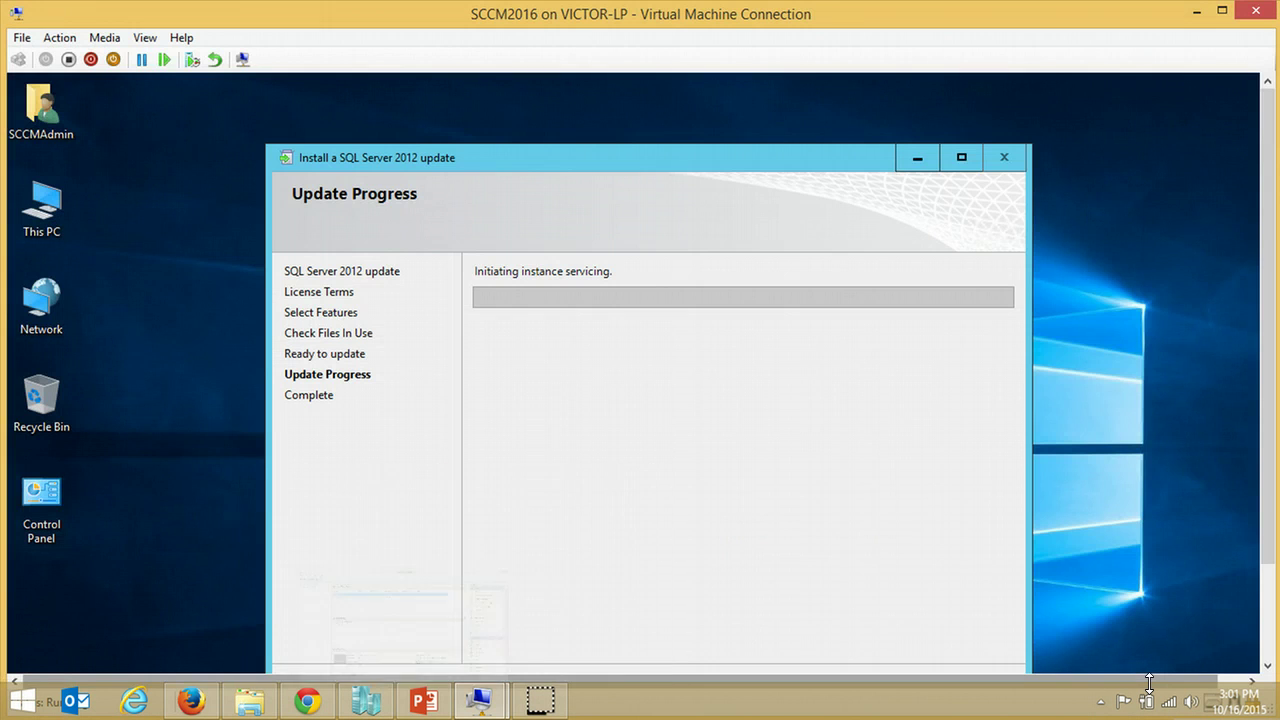
- Open the Windows ADK 10 DVD drive (E:) in the virtual machine's File Explorer and minimize the window
{"action": "left_click_drag", "start_coordinate": [1268, 420], "coordinate": [1268, 520]}
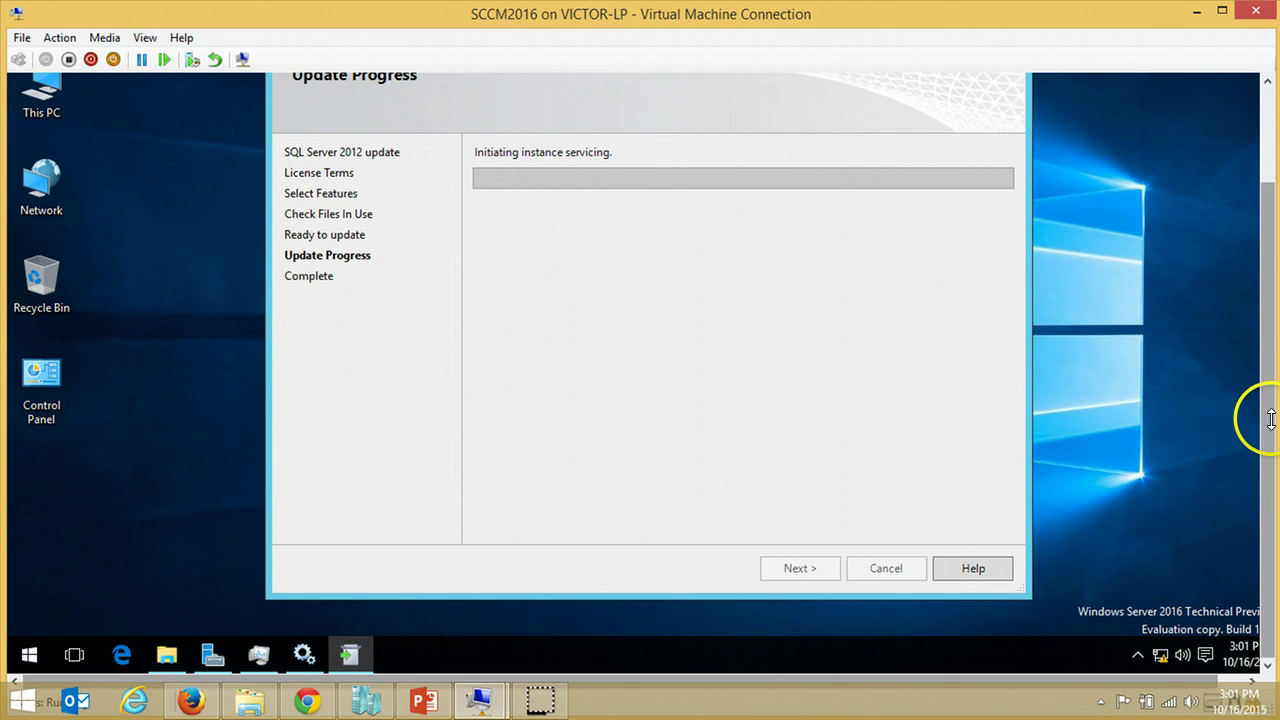
{"action": "left_click_drag", "start_coordinate": [1270, 418], "coordinate": [1260, 377]}
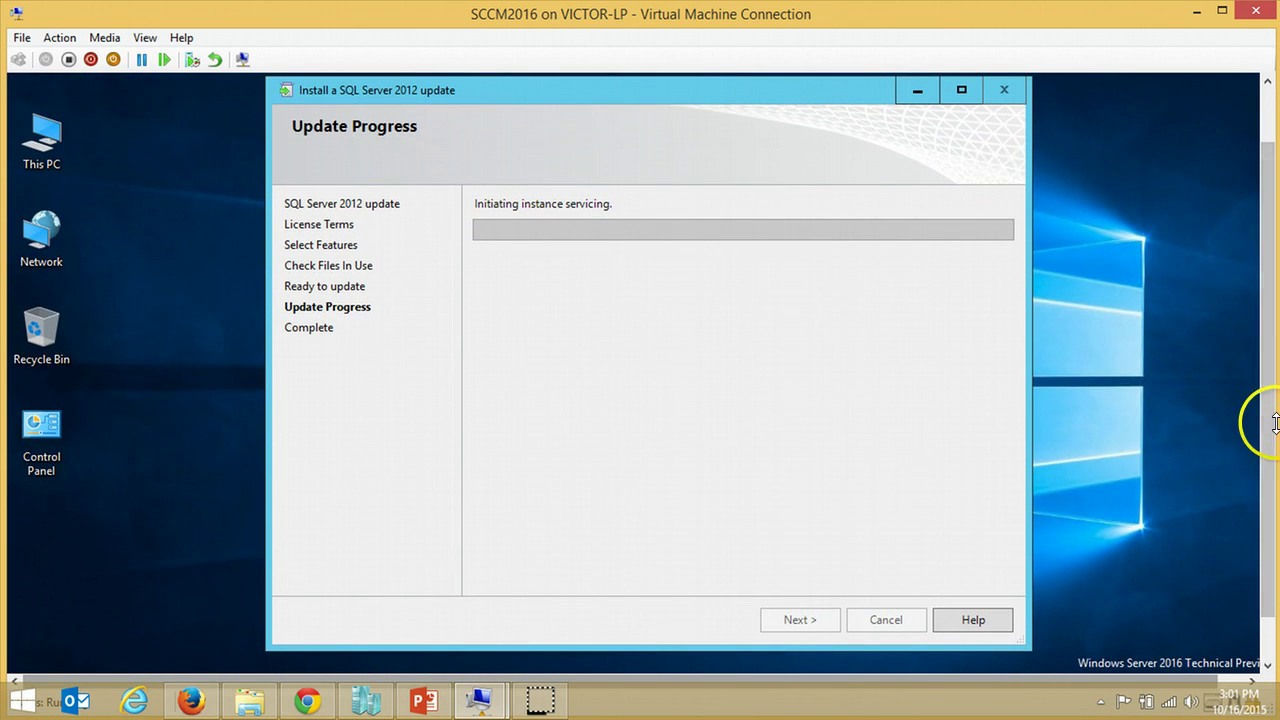
{"action": "left_click_drag", "start_coordinate": [1276, 422], "coordinate": [1260, 534]}
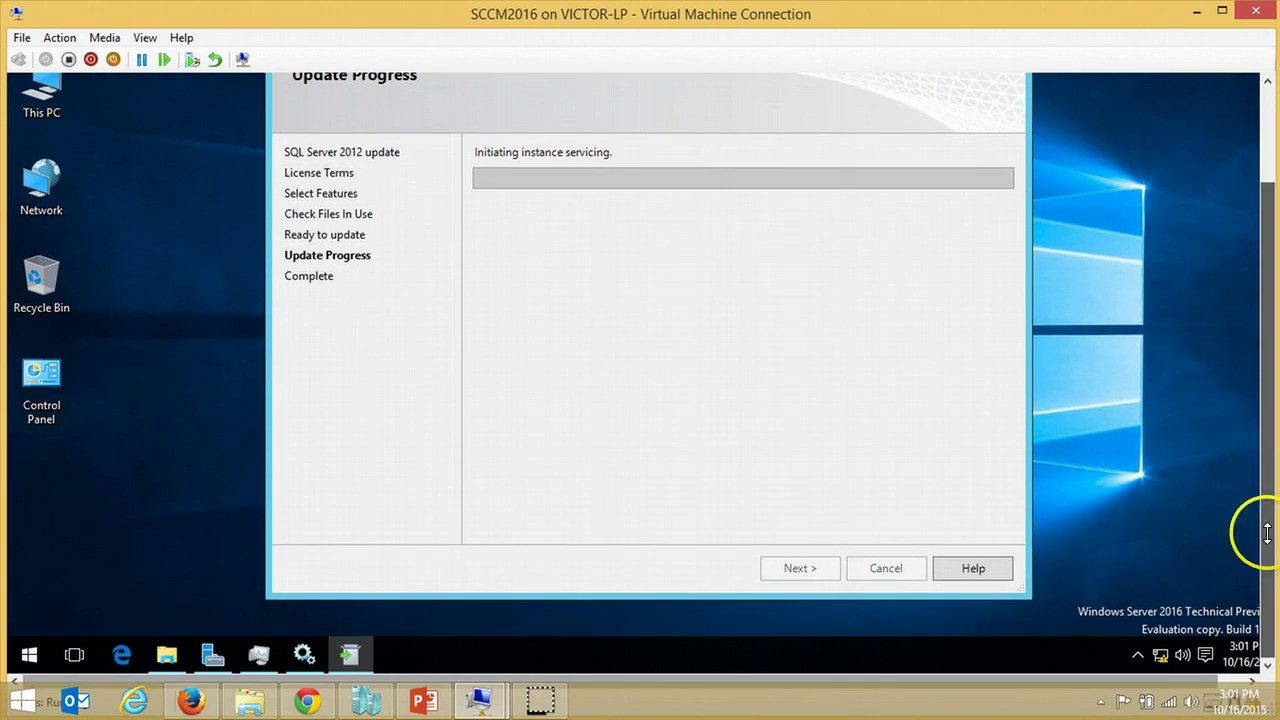
{"action": "left_click", "coordinate": [168, 680]}
{"action": "key", "text": "alt+Up"}
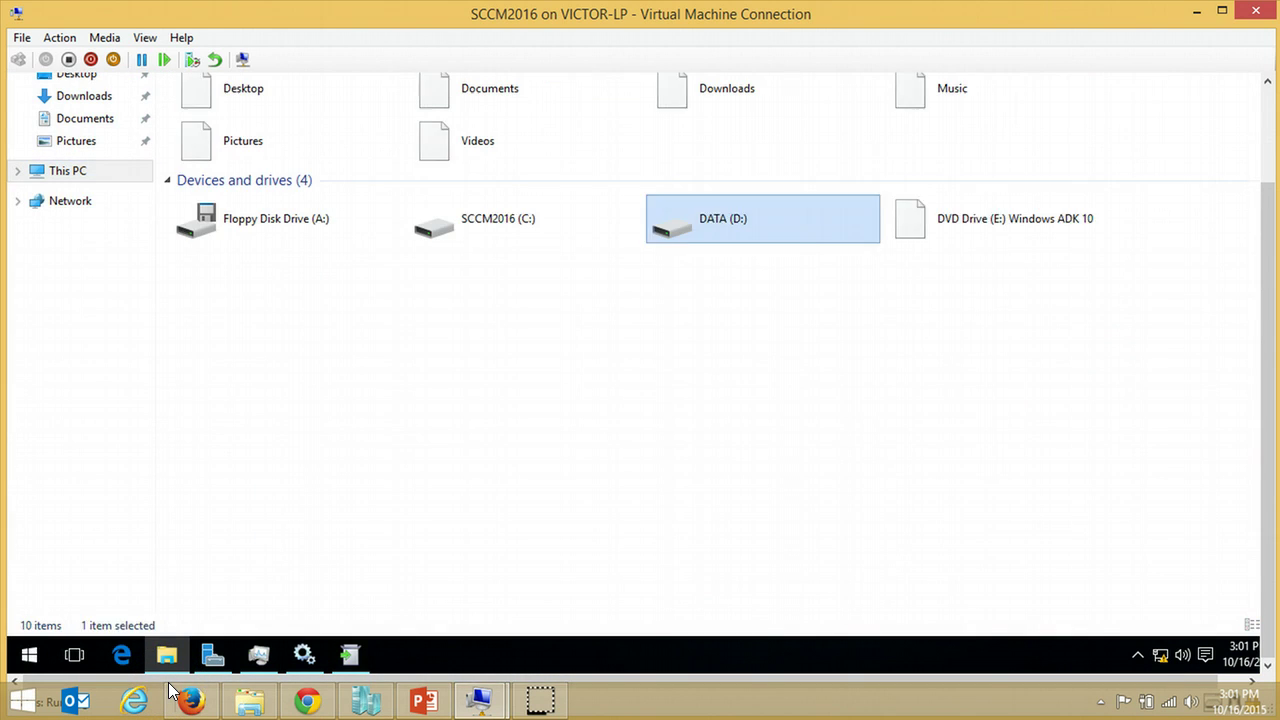
{"action": "key", "text": "Right"}
{"action": "key", "text": "Return"}
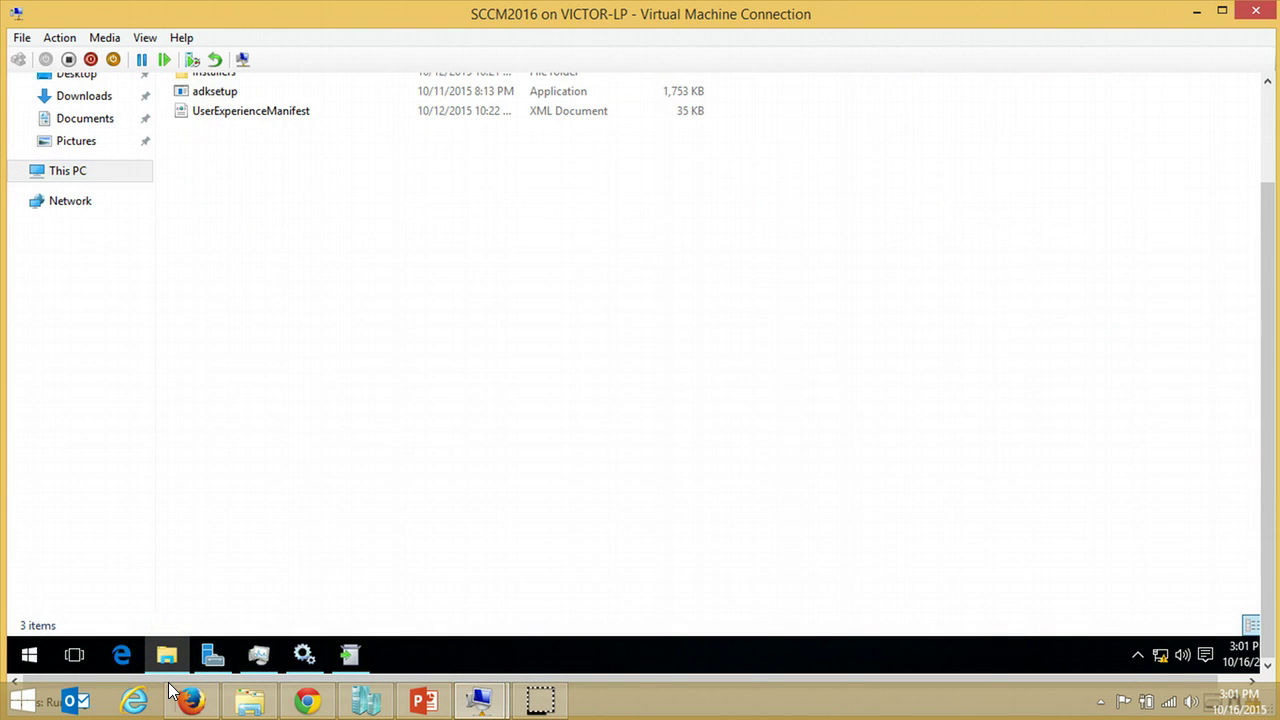
{"action": "mouse_move", "coordinate": [1270, 371]}
{"action": "left_mouse_down"}
{"action": "mouse_move", "coordinate": [1276, 294]}
{"action": "mouse_move", "coordinate": [1270, 390]}
{"action": "left_mouse_up"}
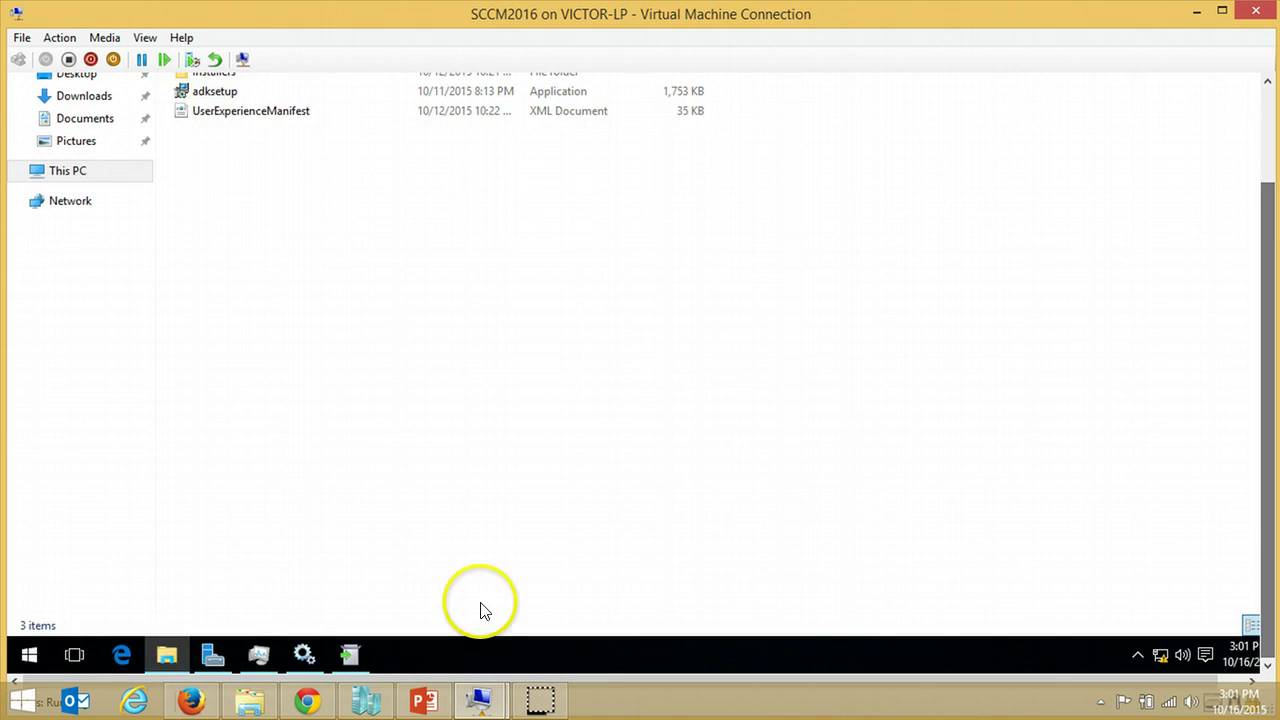
{"action": "left_click", "coordinate": [152, 655]}
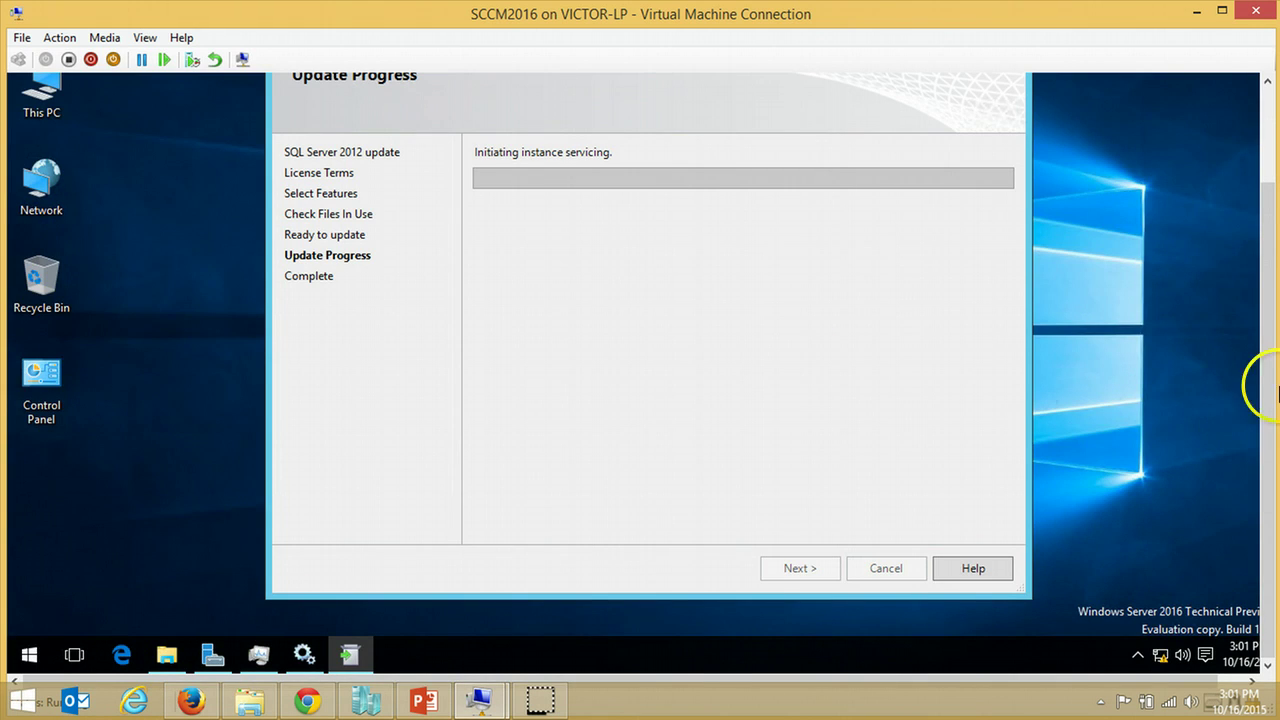
{"action": "mouse_move", "coordinate": [1257, 471]}
{"action": "left_mouse_down"}
{"action": "mouse_move", "coordinate": [1266, 266]}
{"action": "mouse_move", "coordinate": [1266, 455]}
{"action": "mouse_move", "coordinate": [1256, 451]}
{"action": "left_mouse_up"}
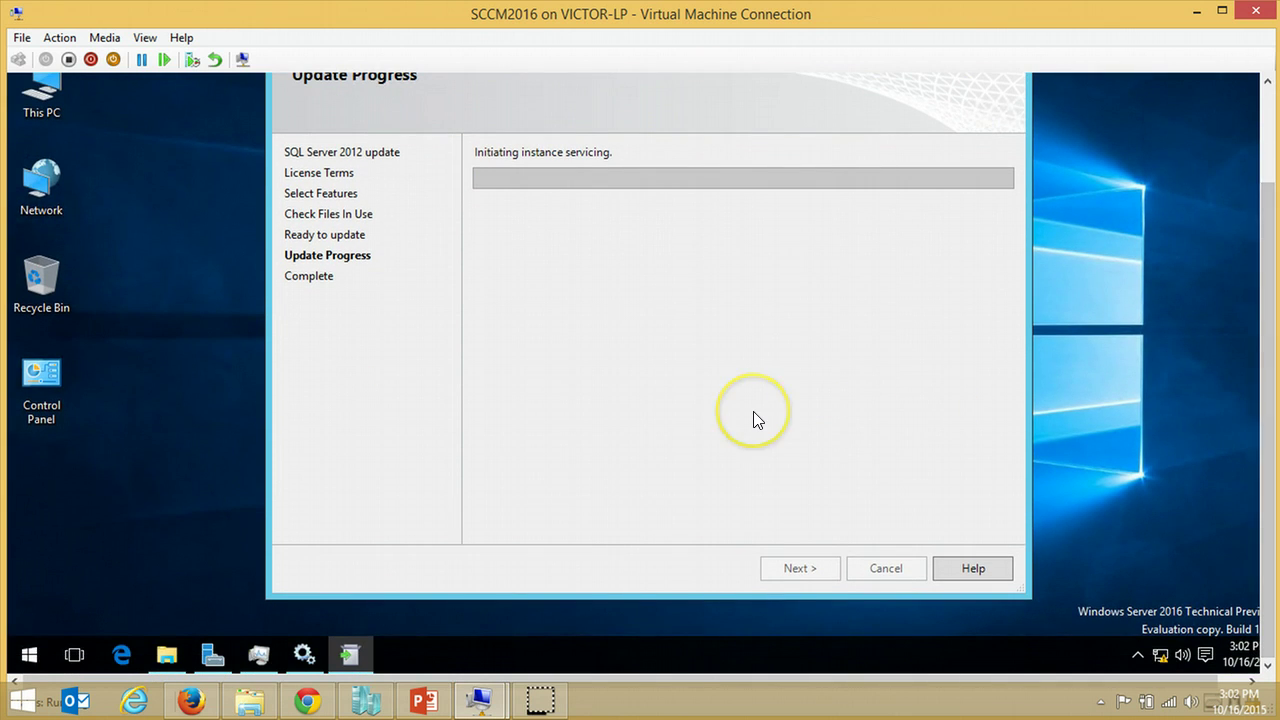
{"action": "left_click", "coordinate": [540, 700]}
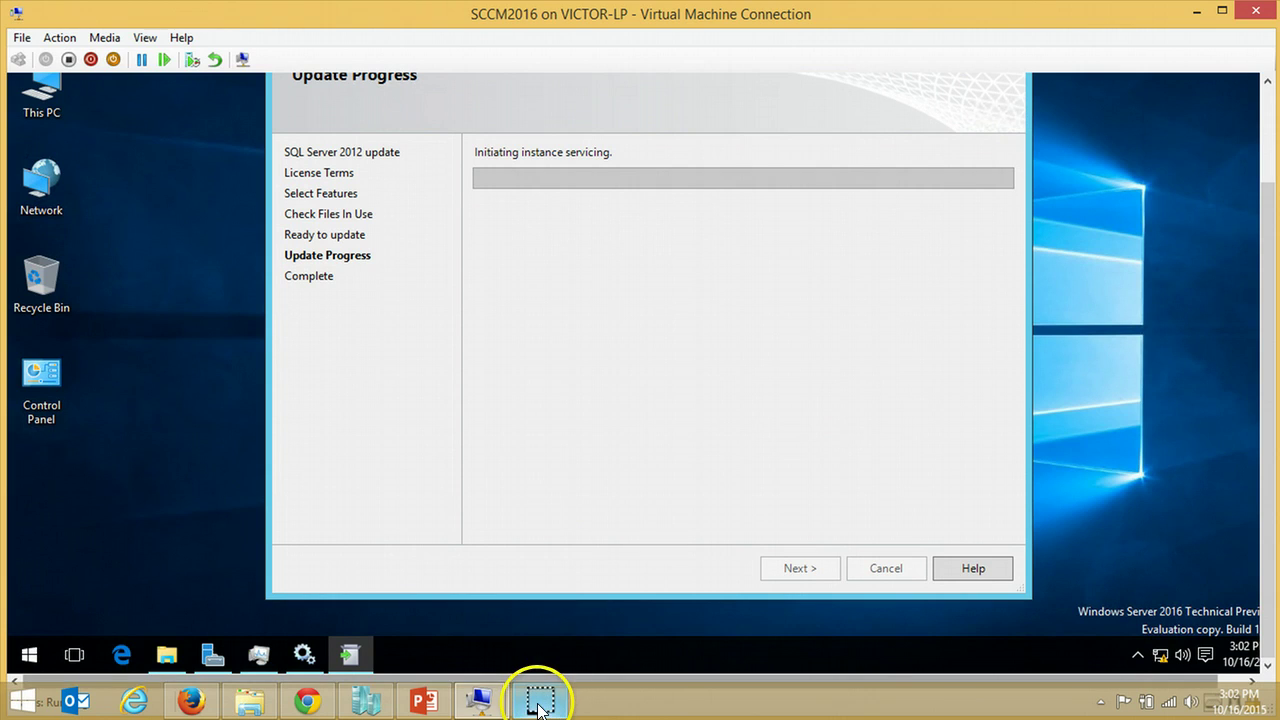
{"action": "left_click", "coordinate": [360, 441]}
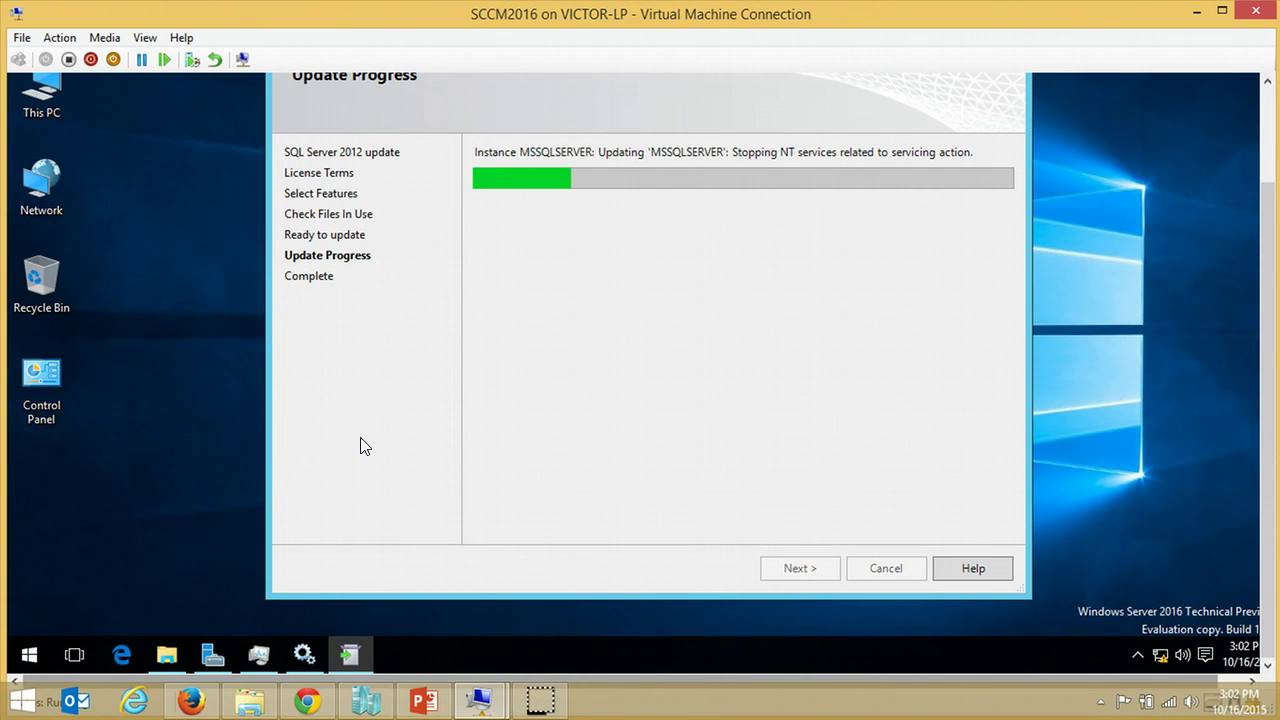
{"action": "left_click", "coordinate": [540, 700]}
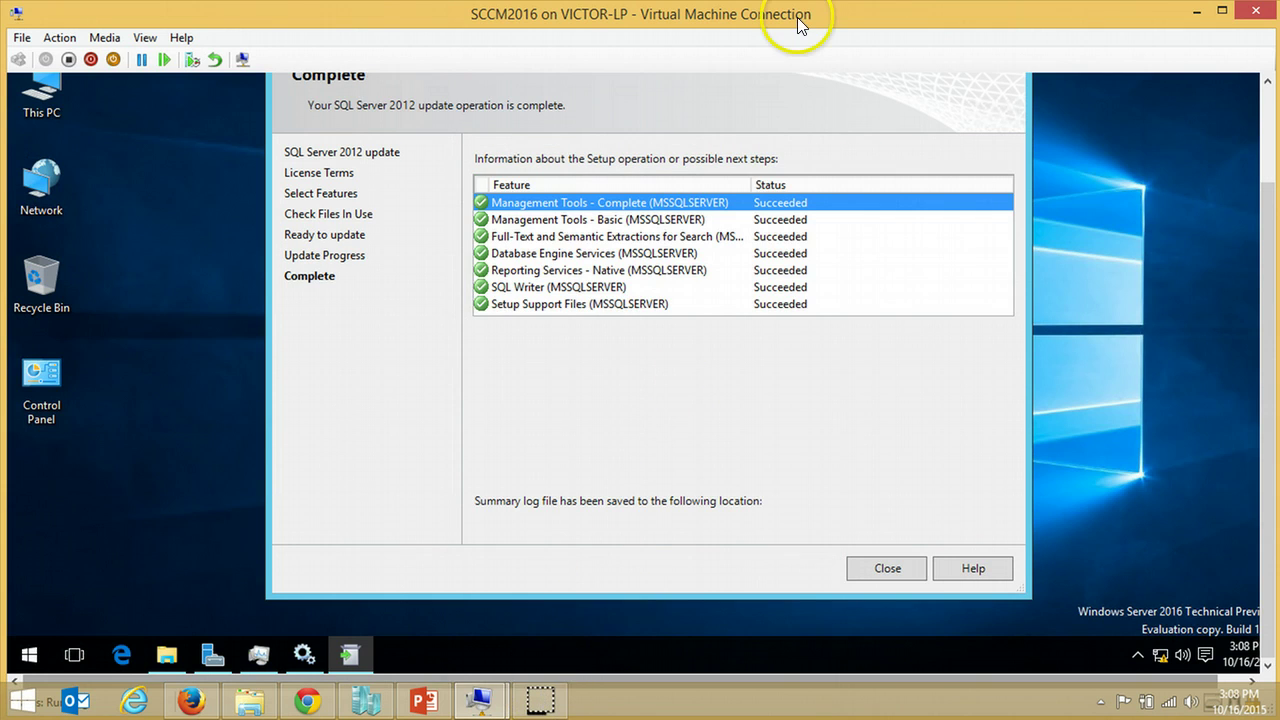
- Close the completed SQL Server 2012 update wizard and run adksetup from the Windows ADK 10 drive, minimizing File Explorer
{"action": "double_click", "coordinate": [800, 23]}
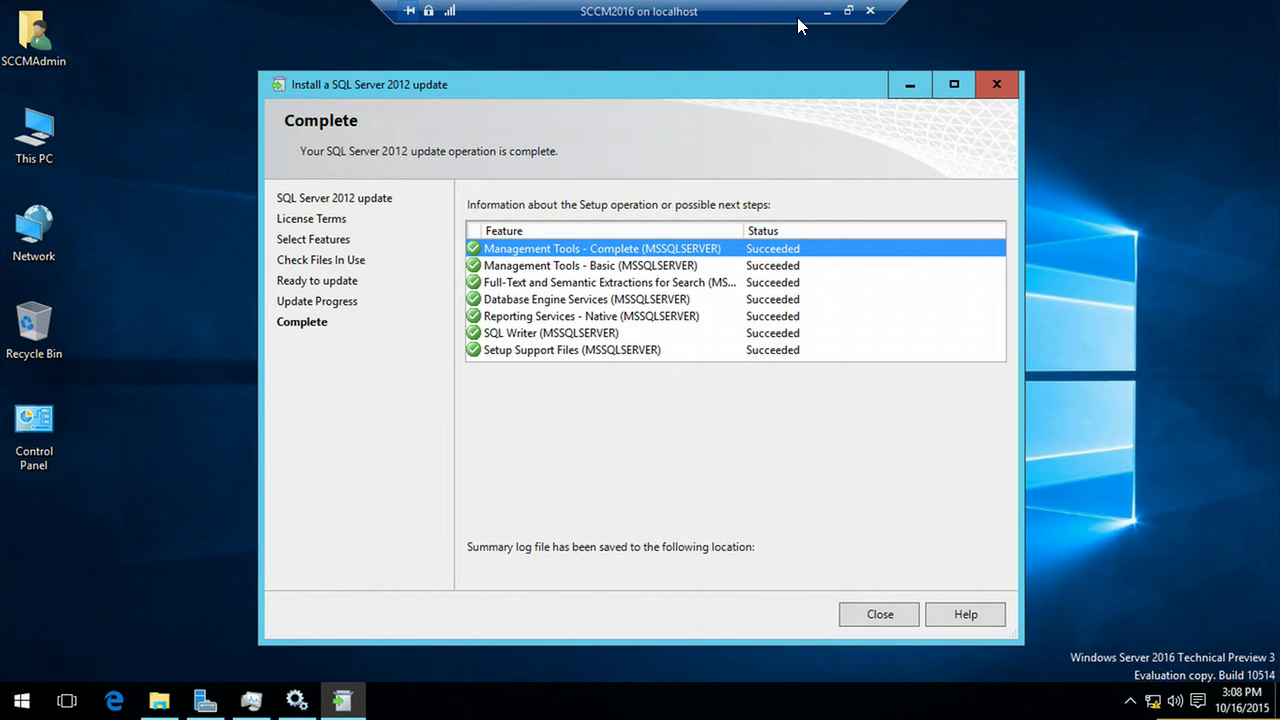
{"action": "left_click", "coordinate": [880, 613]}
{"action": "left_click", "coordinate": [158, 700]}
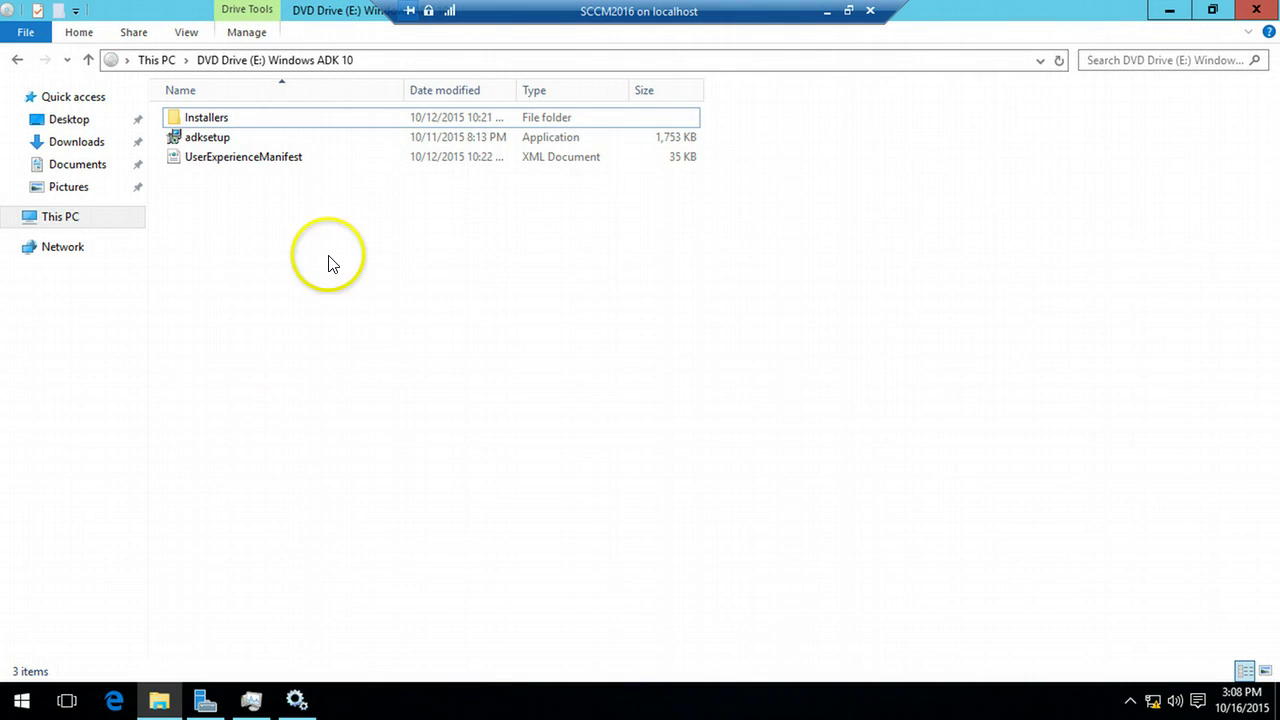
{"action": "left_click", "coordinate": [194, 141]}
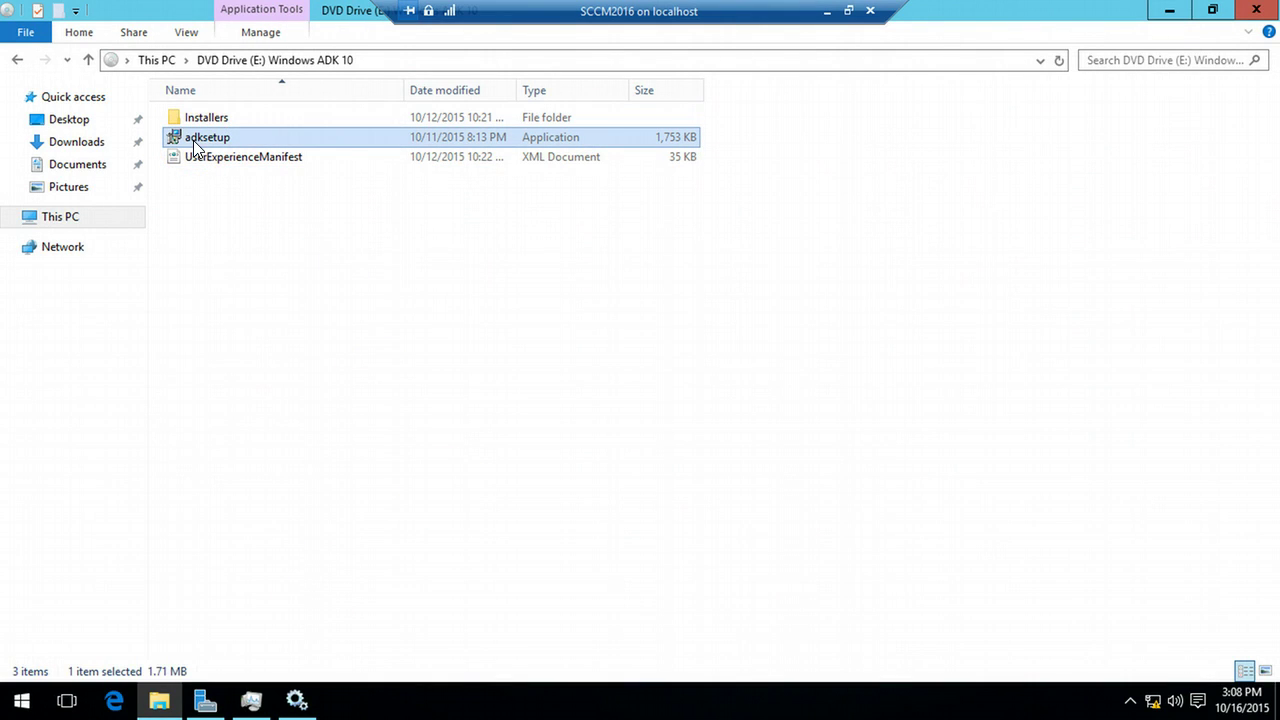
{"action": "left_click", "coordinate": [1170, 12]}
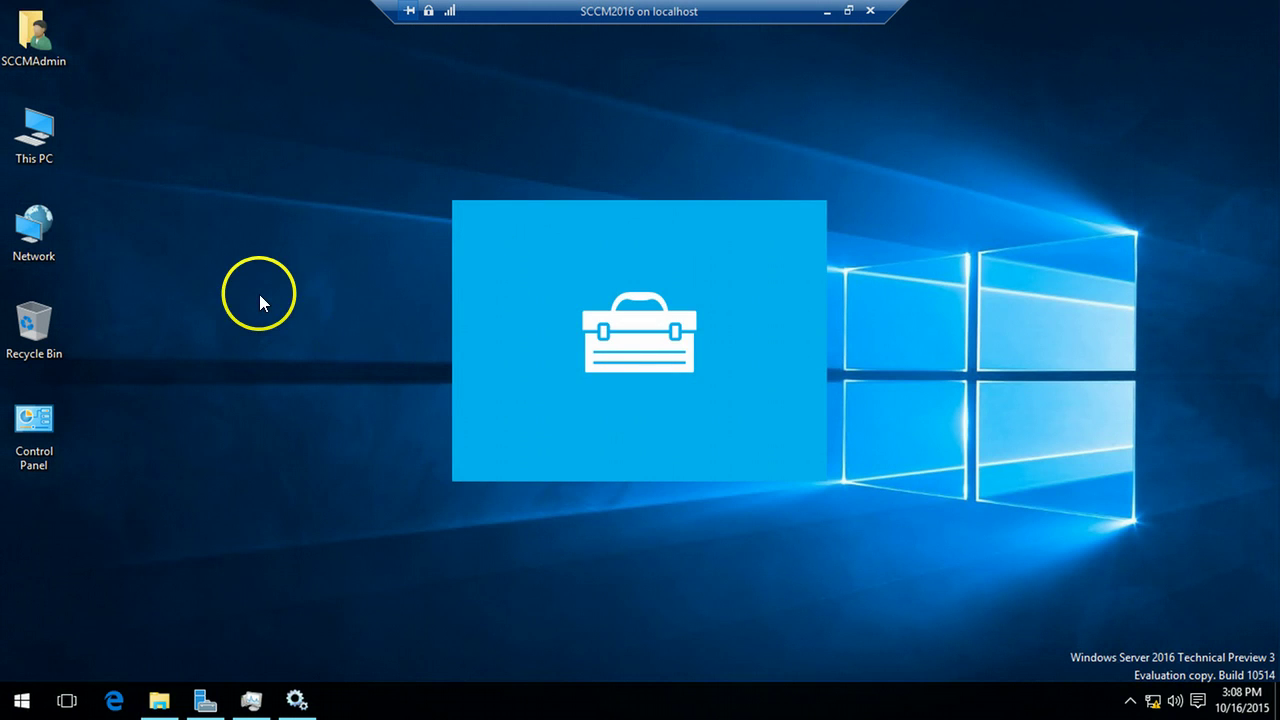
{"action": "right_click", "coordinate": [259, 294]}
{"action": "left_click", "coordinate": [290, 350]}
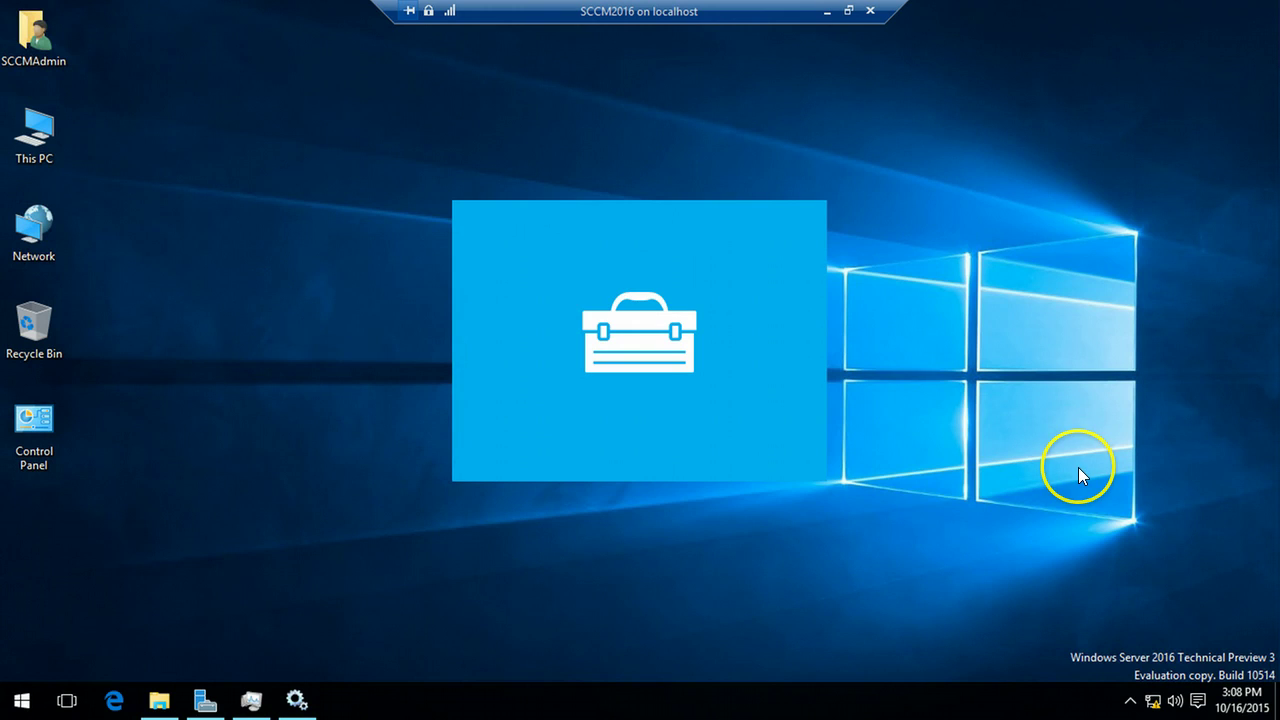
{"action": "left_click", "coordinate": [1131, 700]}
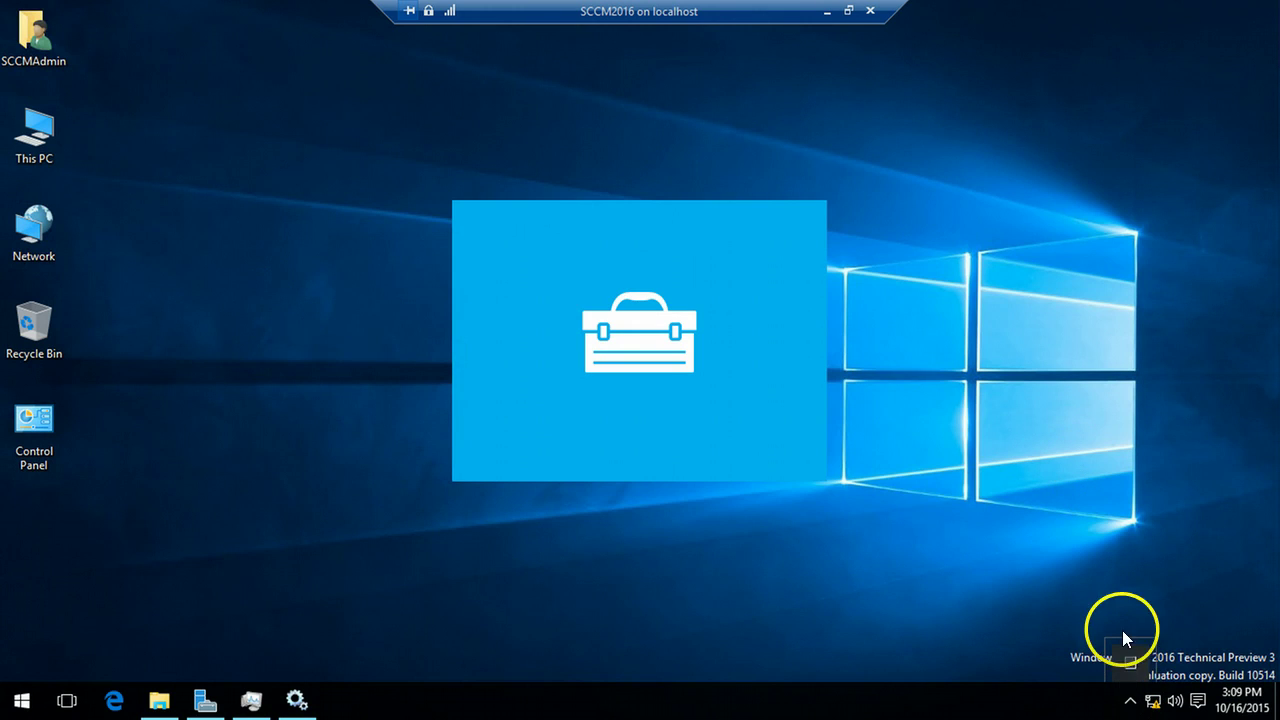
{"action": "left_click", "coordinate": [1100, 478]}
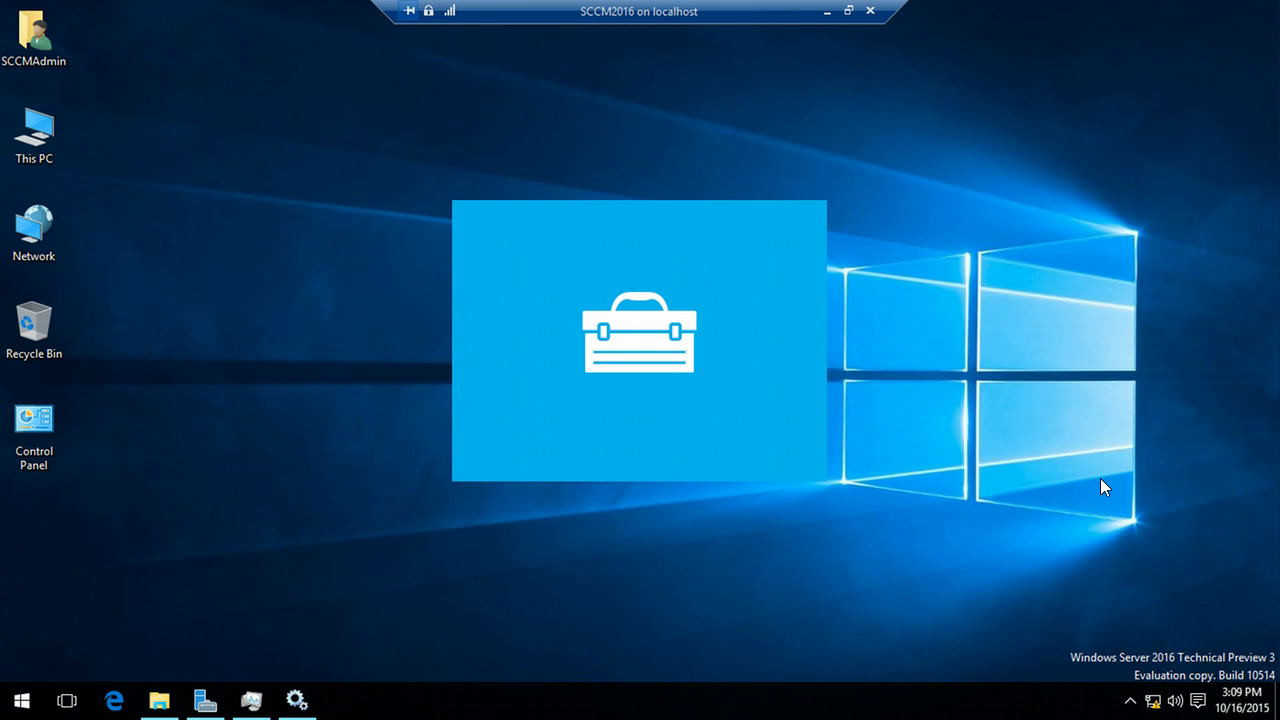
- Take the virtual machine out of full screen and continue ADK setup with the install path C:\Program Files (x86)\Windows Kits\10\
{"action": "left_click", "coordinate": [847, 13]}
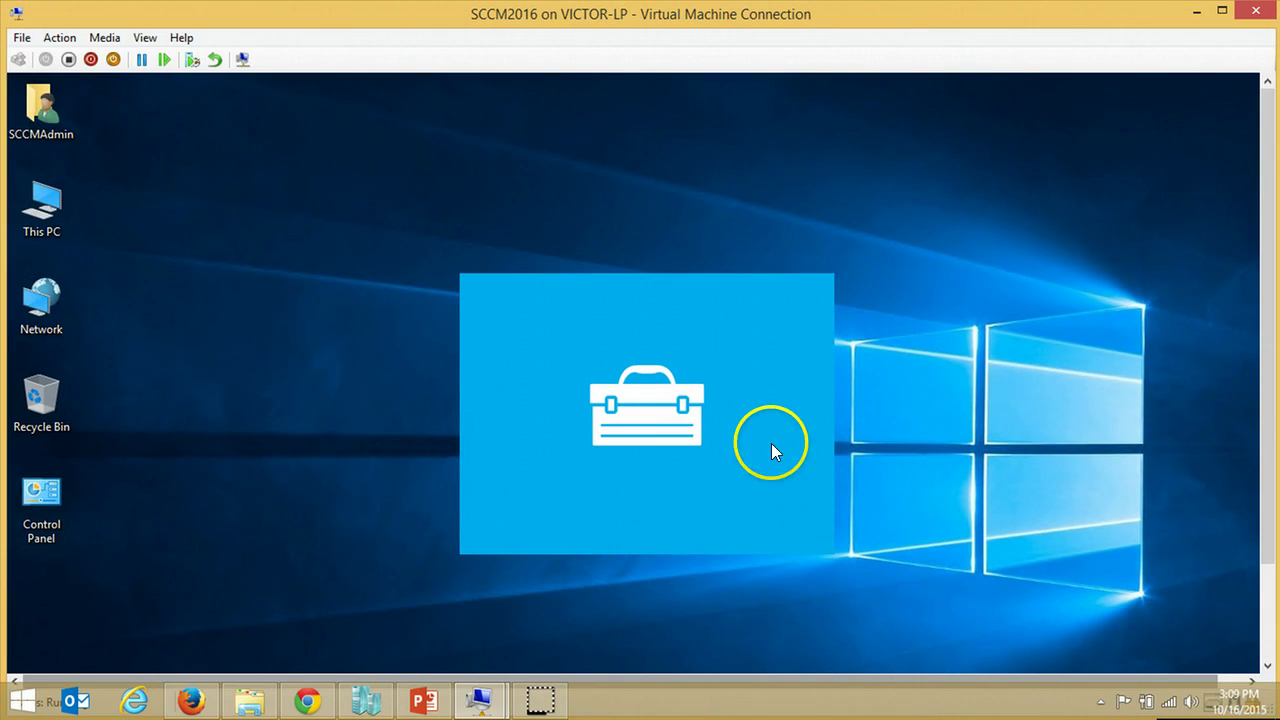
{"action": "scroll", "coordinate": [1275, 328], "scroll_direction": "down", "scroll_amount": 2}
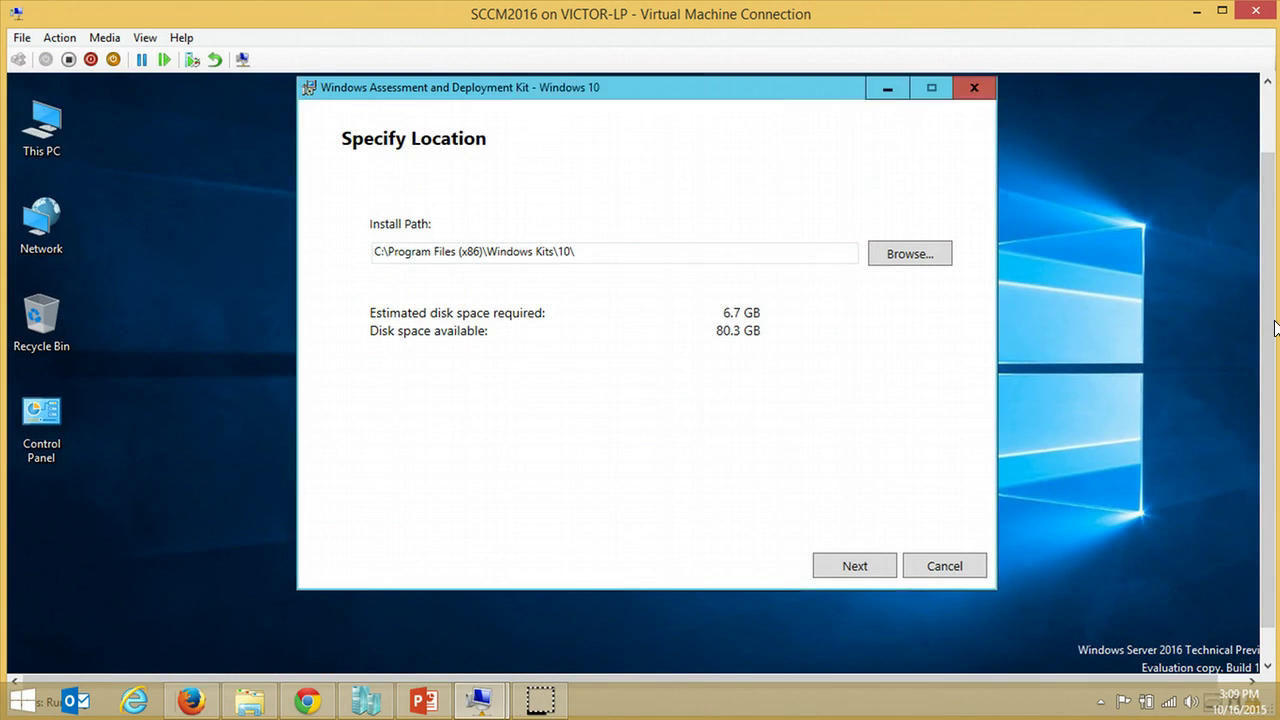
{"action": "scroll", "coordinate": [1275, 328], "scroll_direction": "down", "scroll_amount": 1}
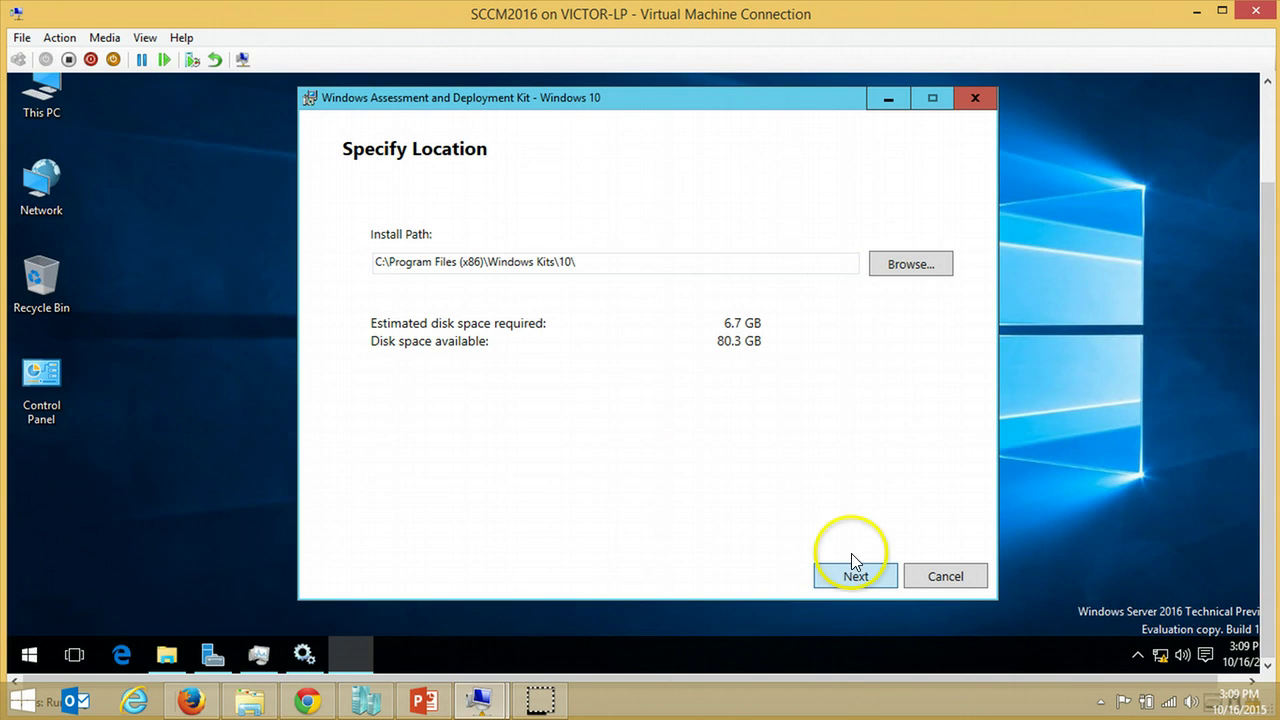
{"action": "key", "text": "Return"}
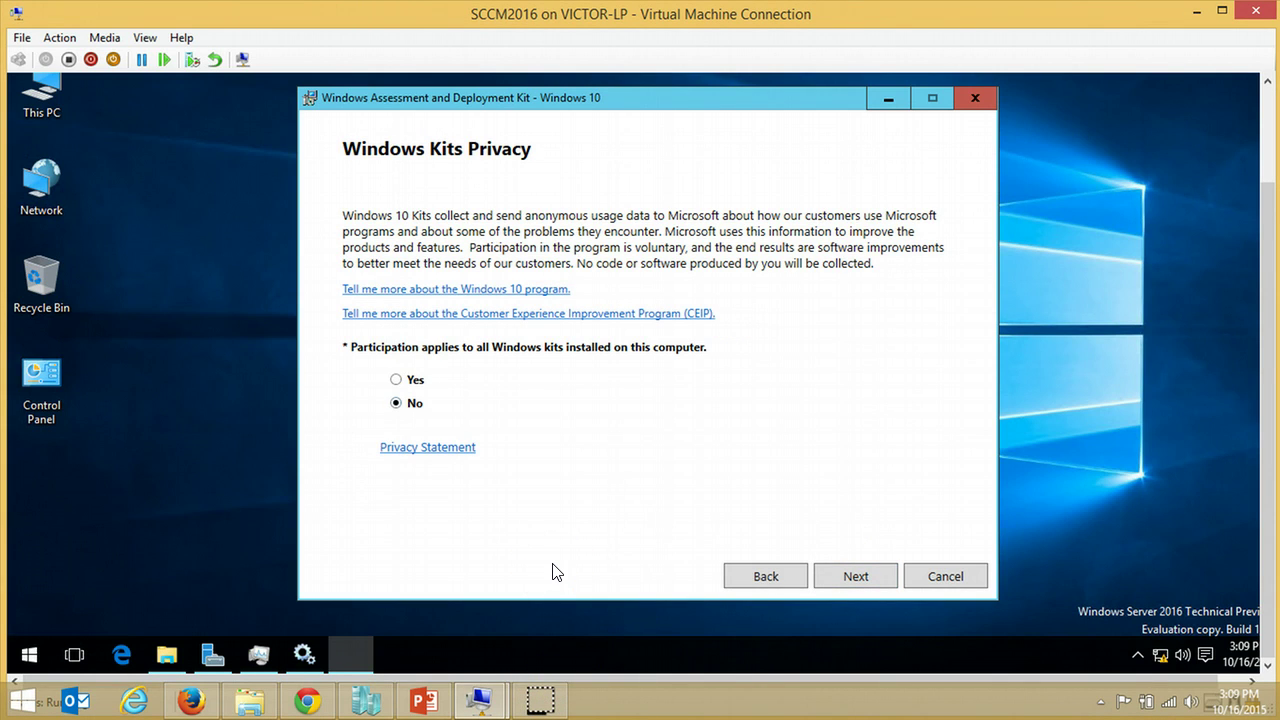
- Continue with No for Windows Kits privacy participation and accept the ADK license agreement
{"action": "left_click", "coordinate": [846, 575]}
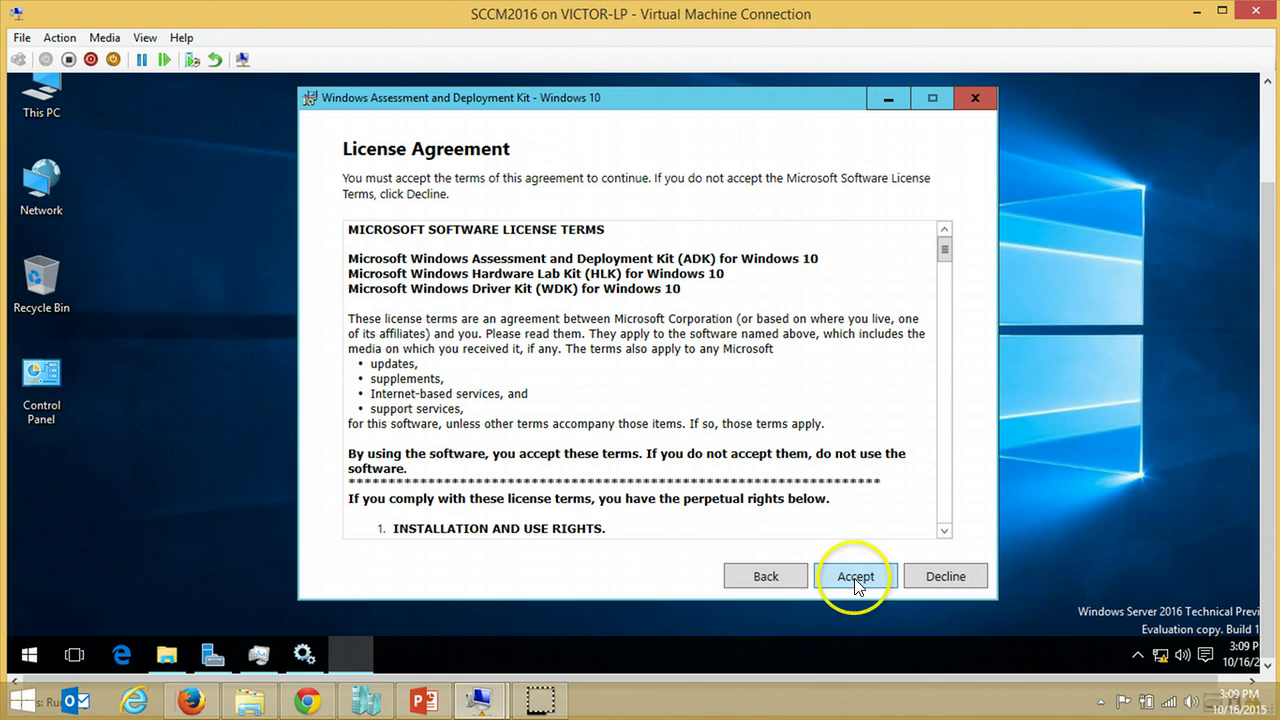
{"action": "left_click", "coordinate": [856, 578]}
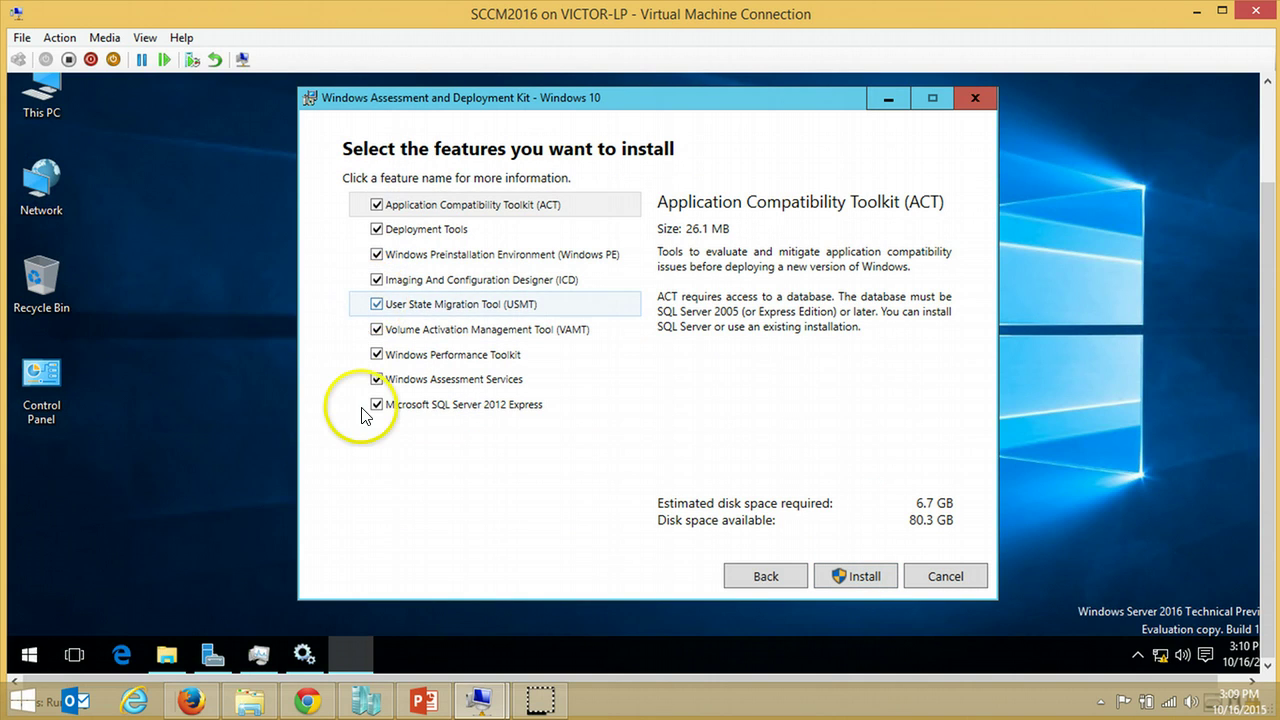
- Exclude Windows Assessment Services, SQL Server 2012 Express, Application Compatibility Toolkit, Volume Activation Management Tool and Windows Performance Toolkit from the ADK installation
{"action": "left_click", "coordinate": [376, 380]}
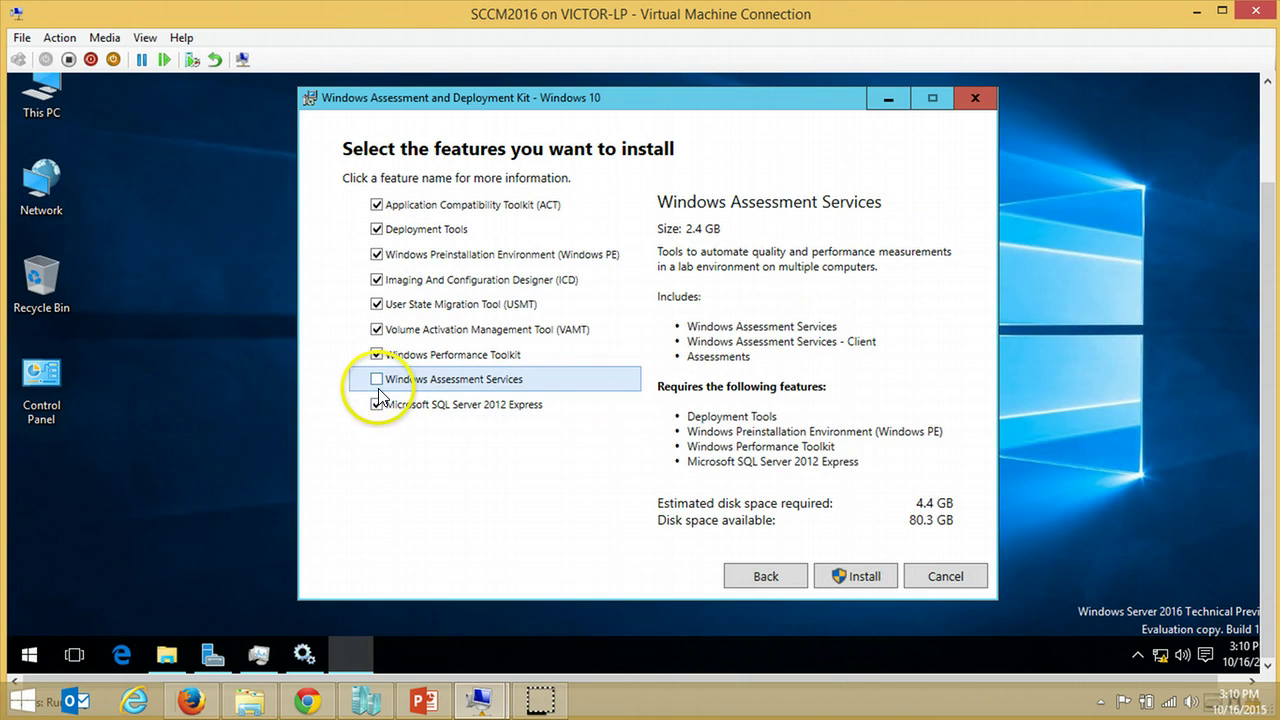
{"action": "left_click", "coordinate": [376, 405]}
{"action": "left_click", "coordinate": [376, 205]}
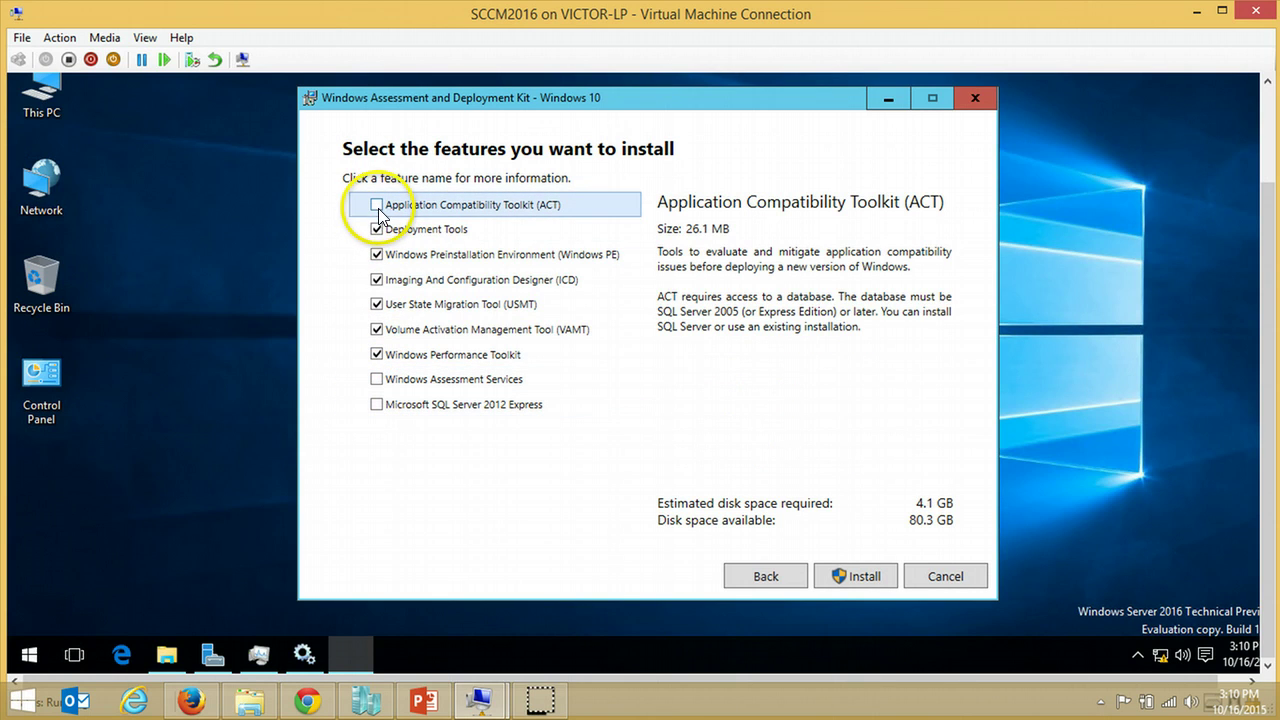
{"action": "left_click", "coordinate": [376, 330]}
{"action": "left_click", "coordinate": [376, 355]}
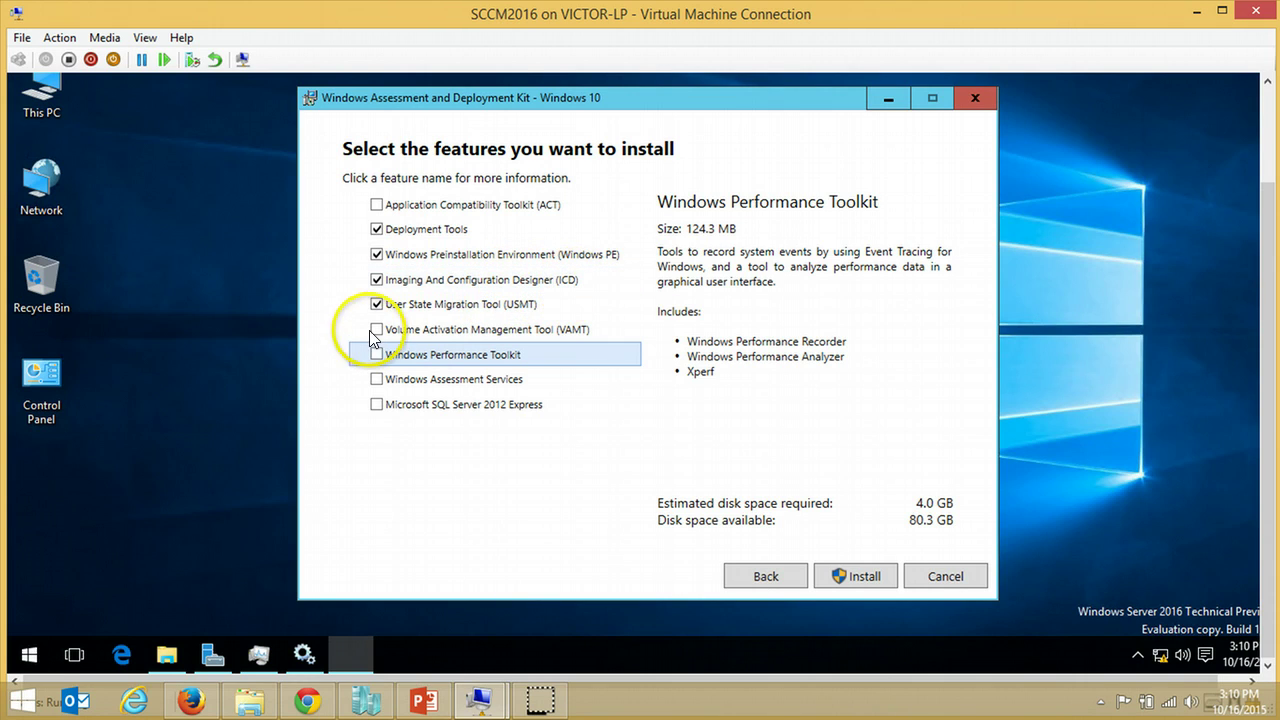
- Install the selected ADK features with administrator approval and close the setup wizard once it completes
{"action": "left_click", "coordinate": [878, 578]}
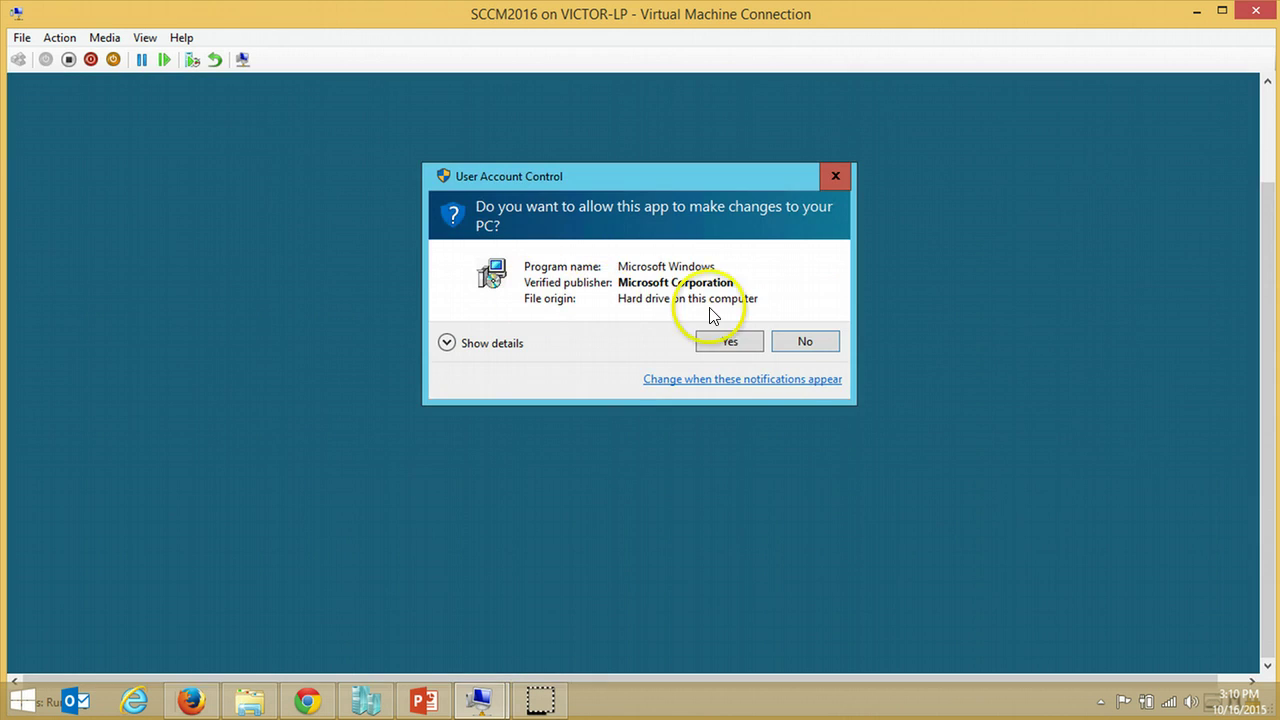
{"action": "left_click", "coordinate": [725, 343]}
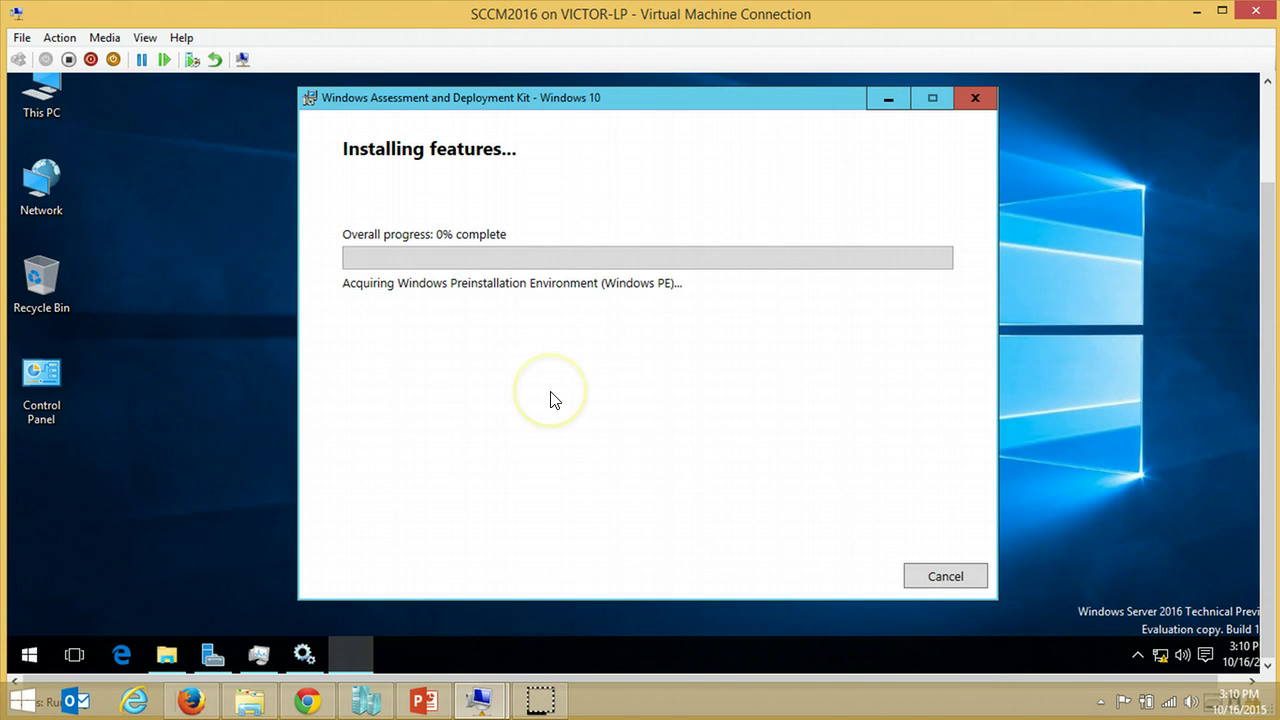
{"action": "right_click", "coordinate": [188, 269]}
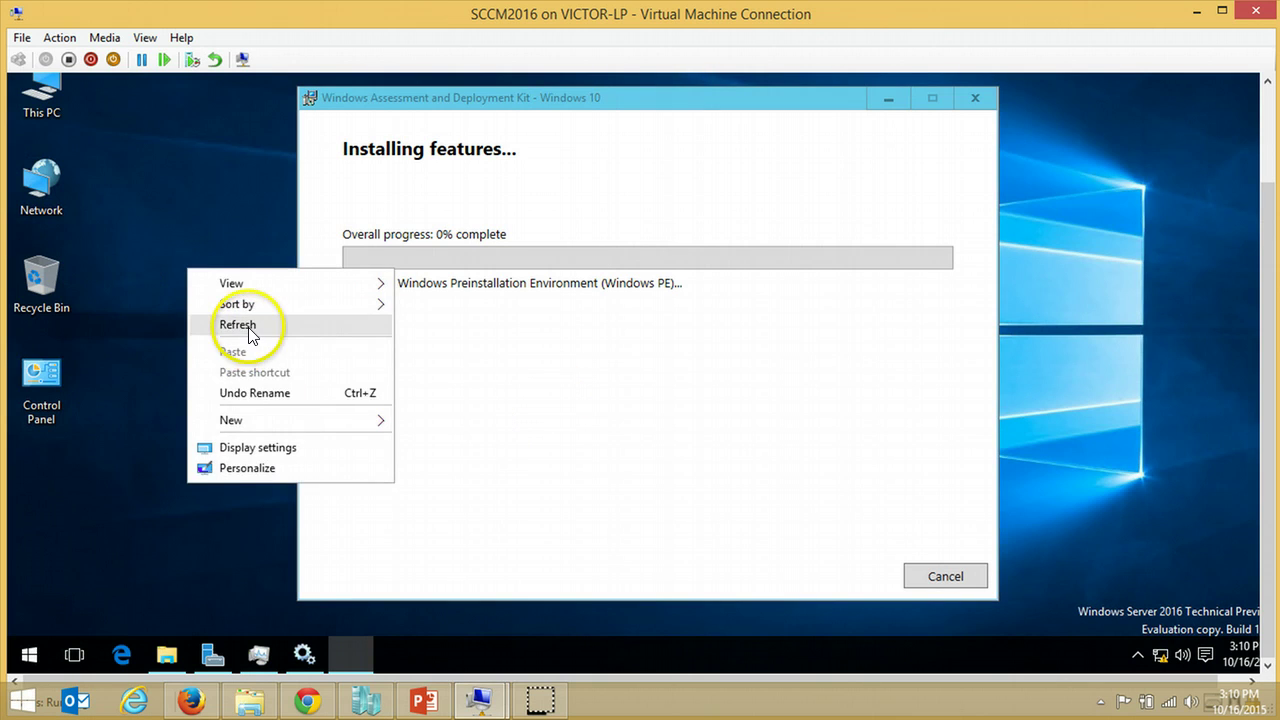
{"action": "left_click", "coordinate": [250, 334]}
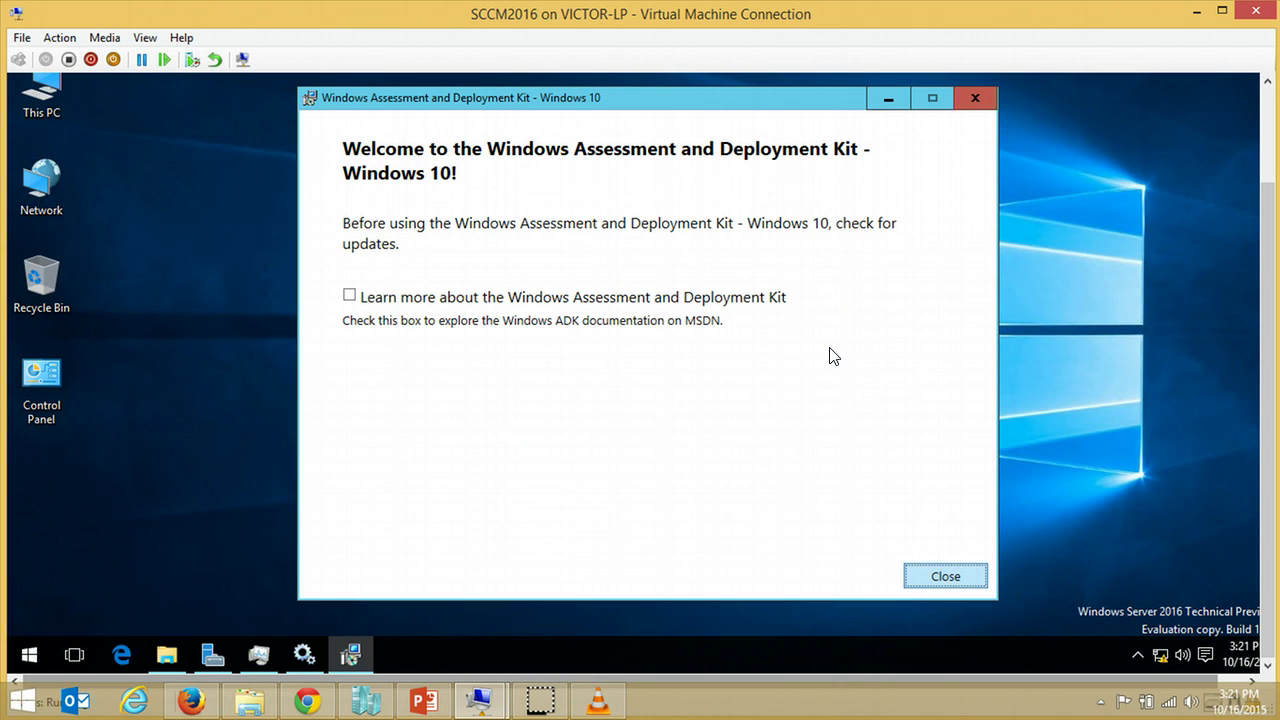
{"action": "key", "text": "Return"}
- Switch to the PowerPoint presentation, review installation steps 1 to 3 on slide 3, and minimize it
{"action": "left_click", "coordinate": [423, 700]}
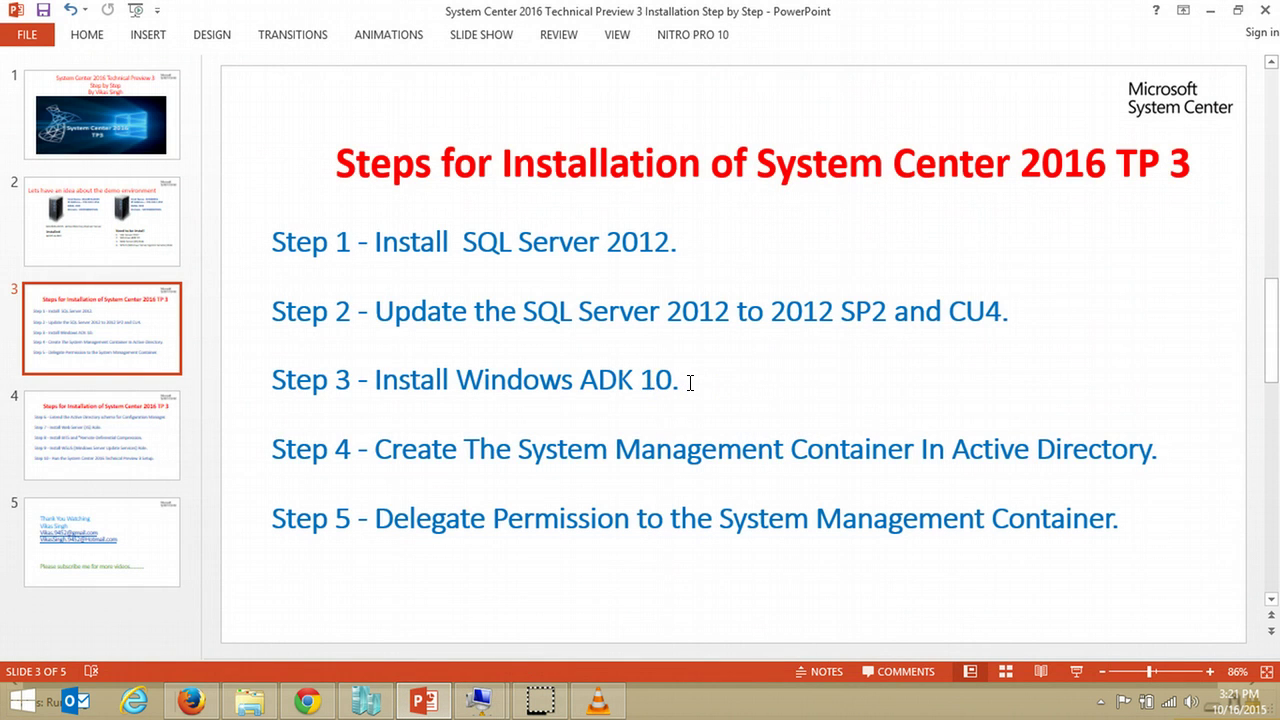
{"action": "left_click_drag", "start_coordinate": [689, 382], "coordinate": [262, 236]}
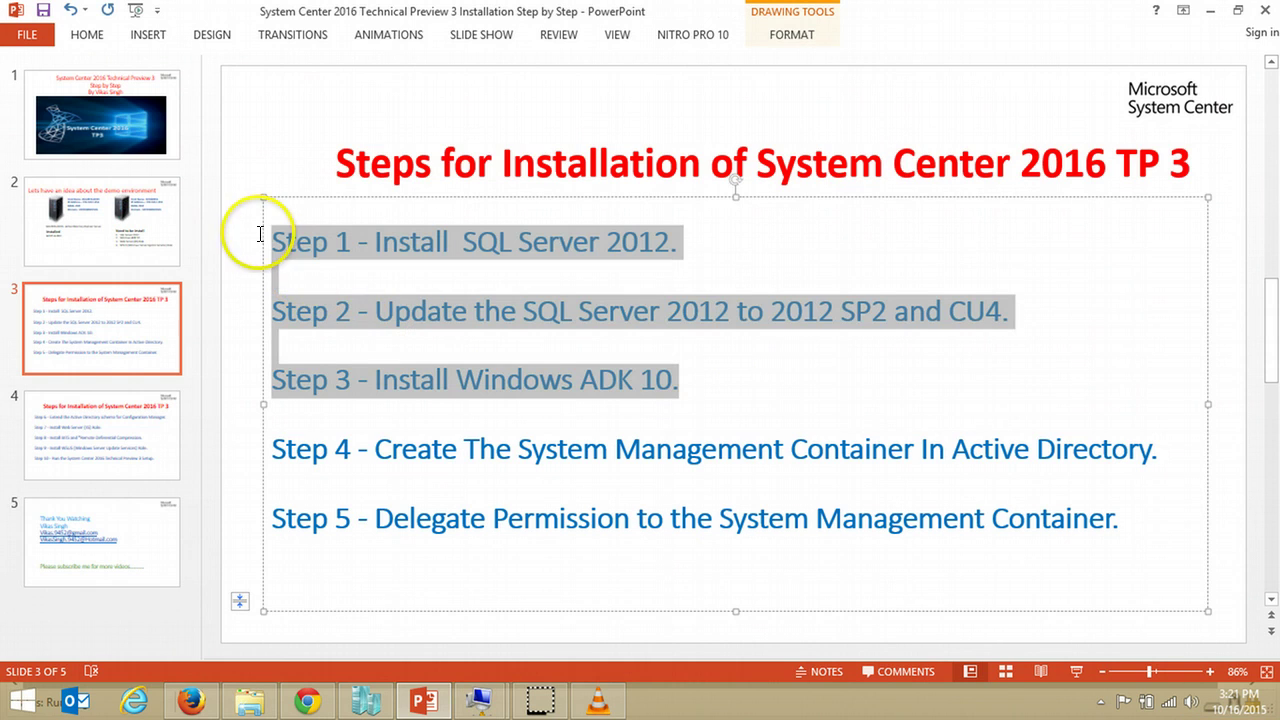
{"action": "left_click", "coordinate": [735, 395]}
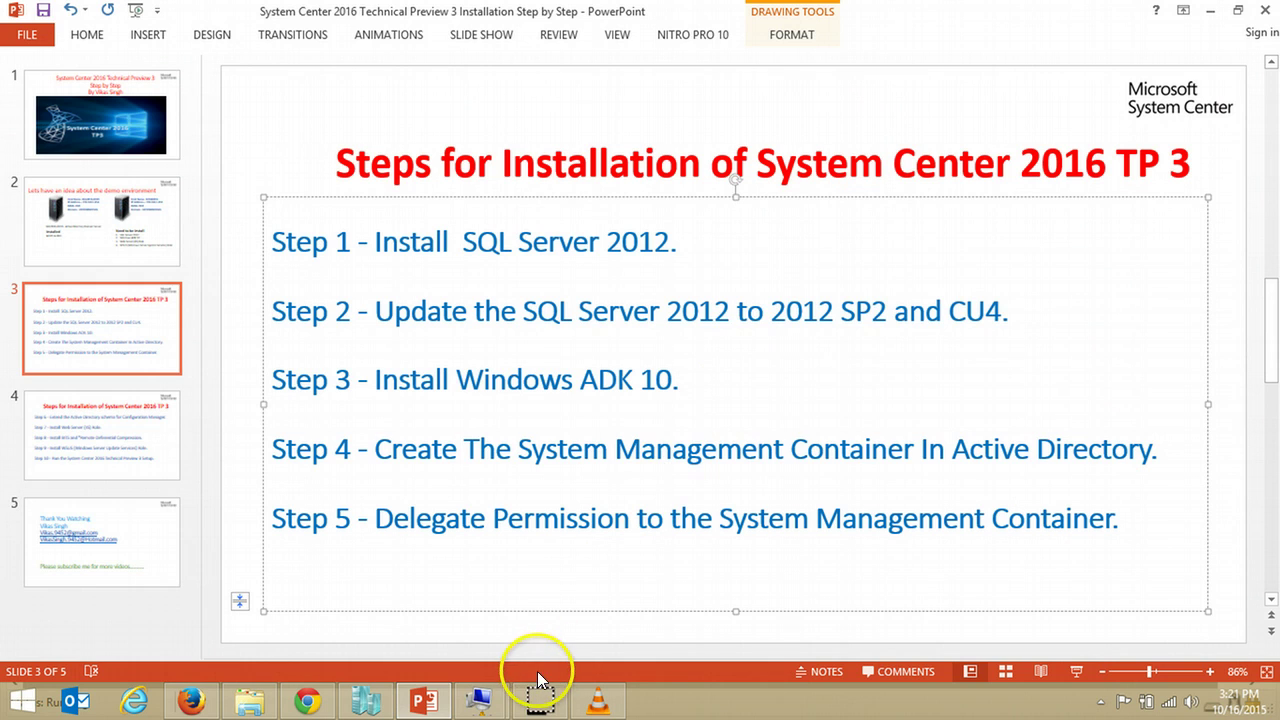
{"action": "left_click", "coordinate": [1212, 11]}
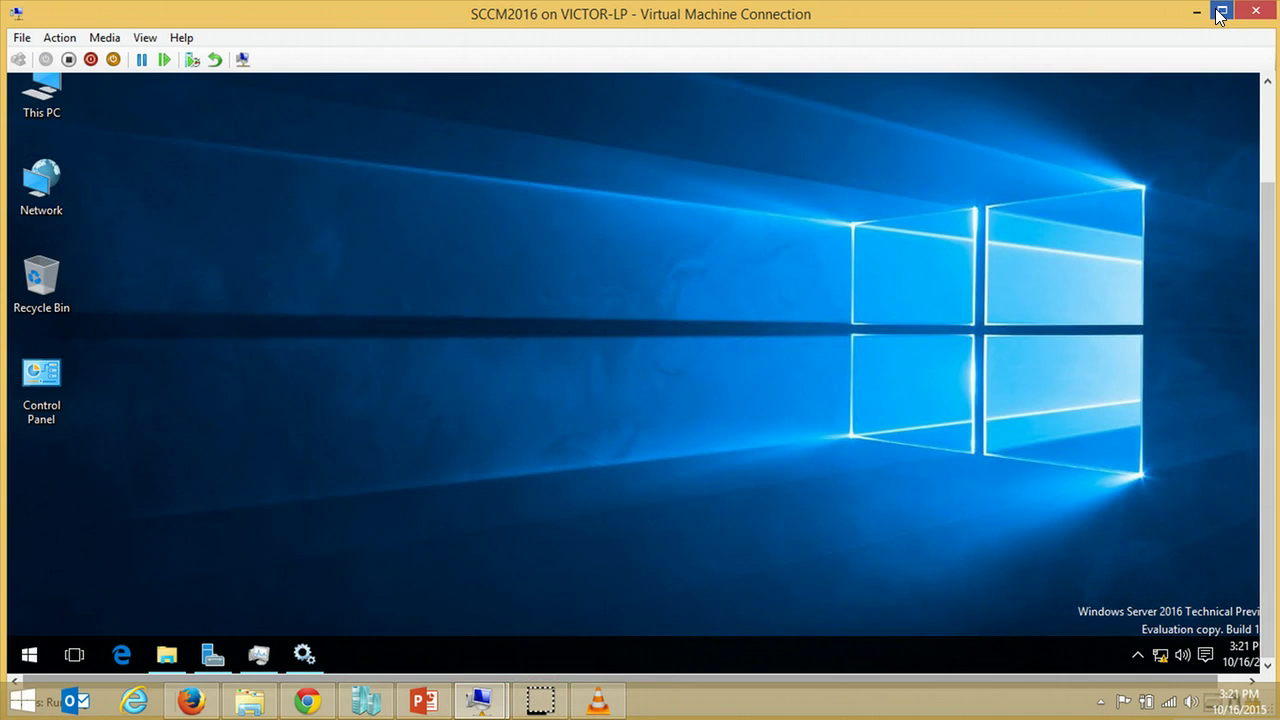
- Restart the SCCM2016 virtual machine and minimize its connection window
{"action": "key", "text": "super"}
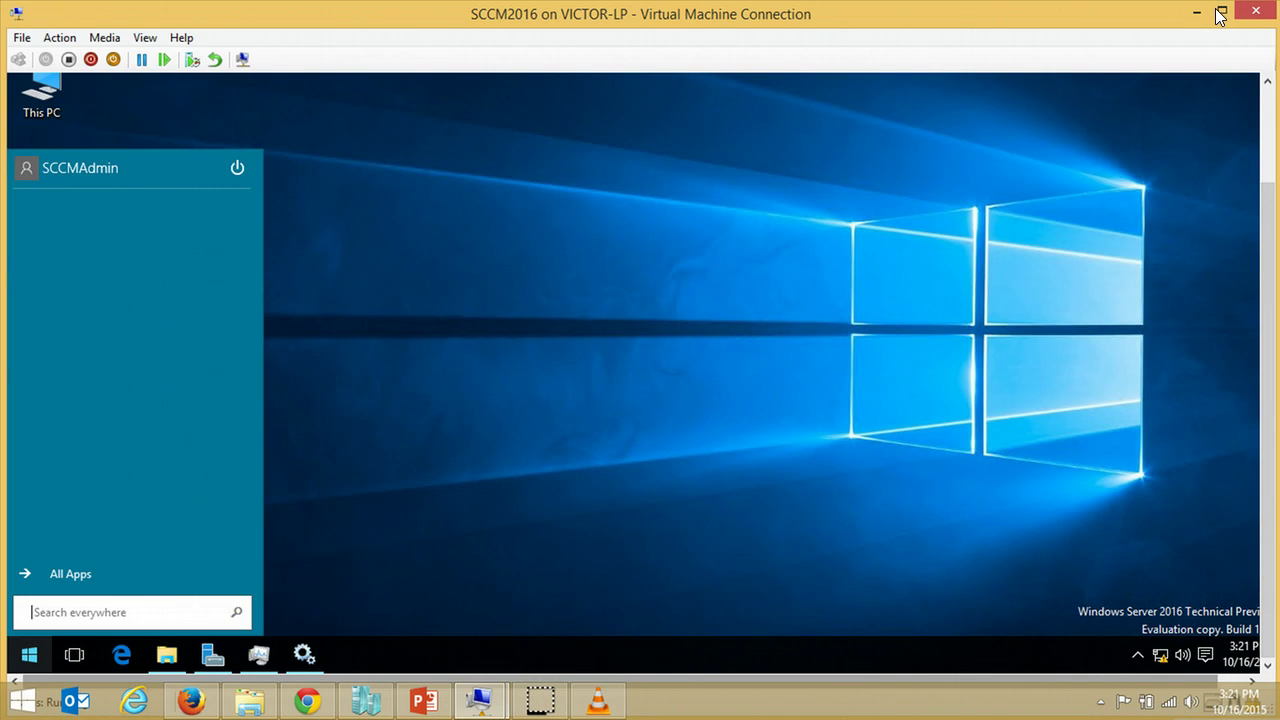
{"action": "left_click", "coordinate": [237, 168]}
{"action": "left_click", "coordinate": [200, 287]}
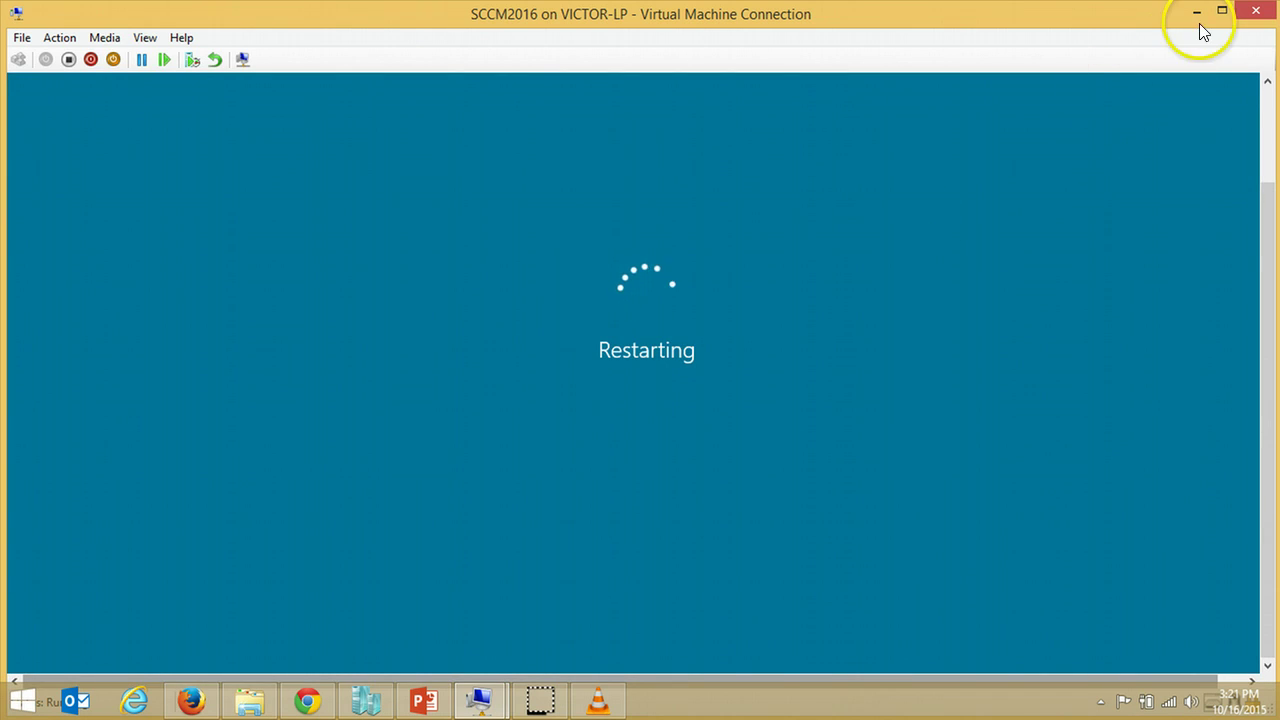
{"action": "left_click", "coordinate": [1199, 12]}
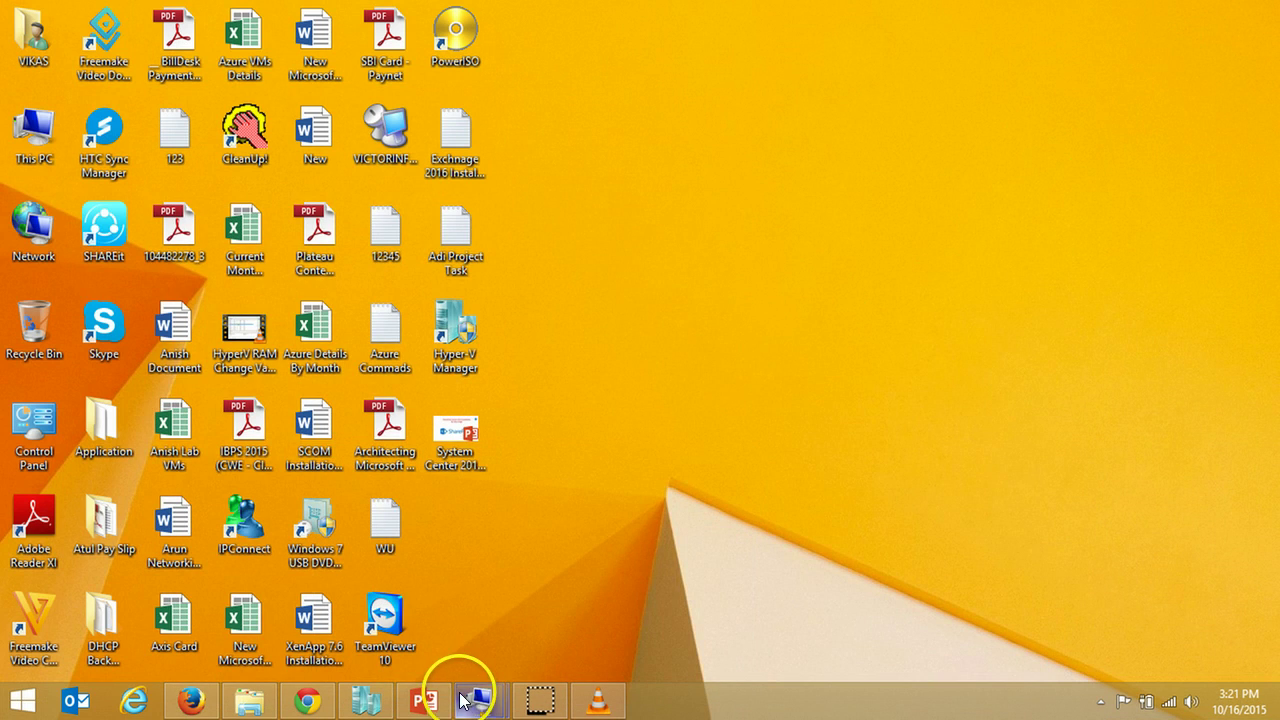
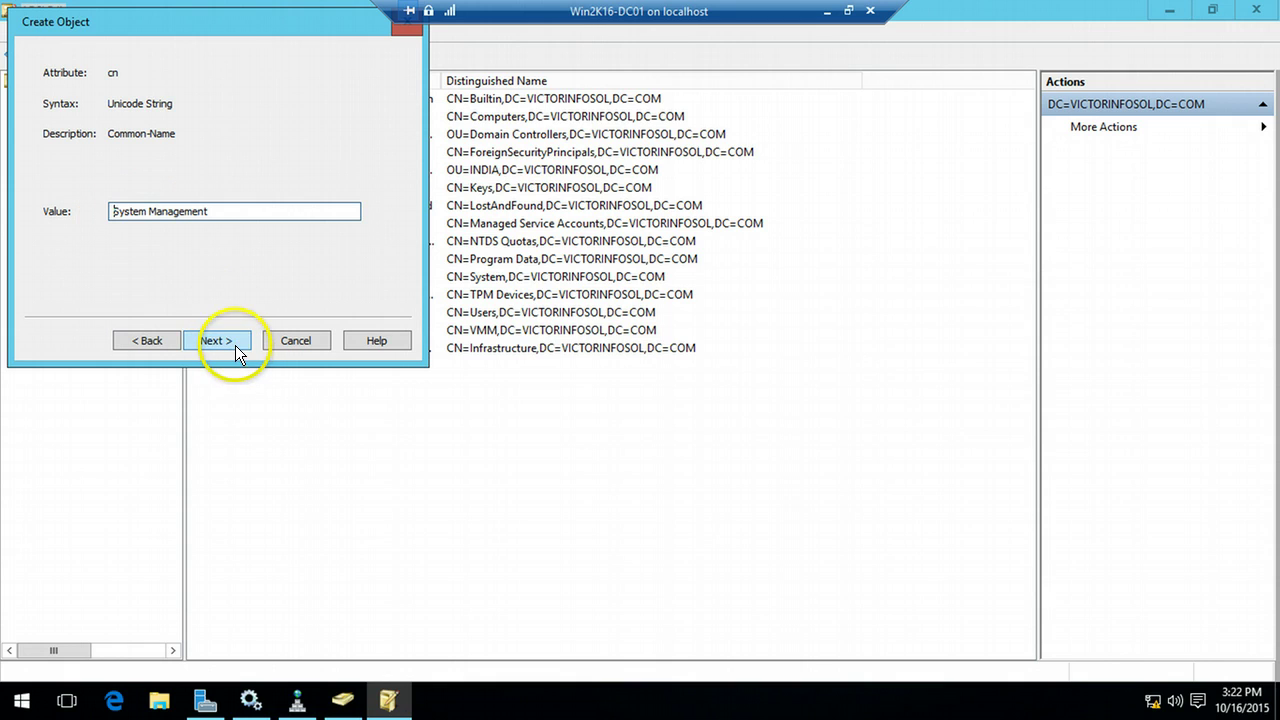
- Finish creating the System Management container in ADSI Edit on Win2K16-DC01 and open its security properties
{"action": "left_click", "coordinate": [216, 341]}
{"action": "left_click", "coordinate": [235, 344]}
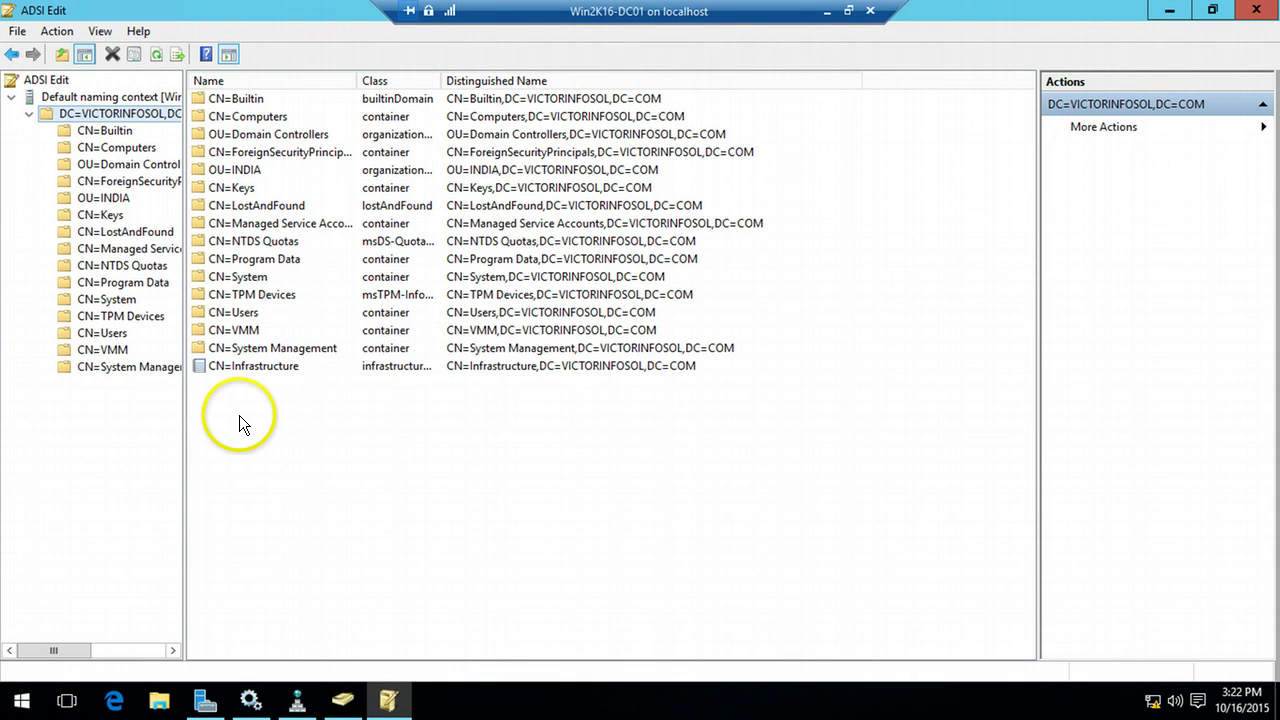
{"action": "left_click", "coordinate": [160, 369]}
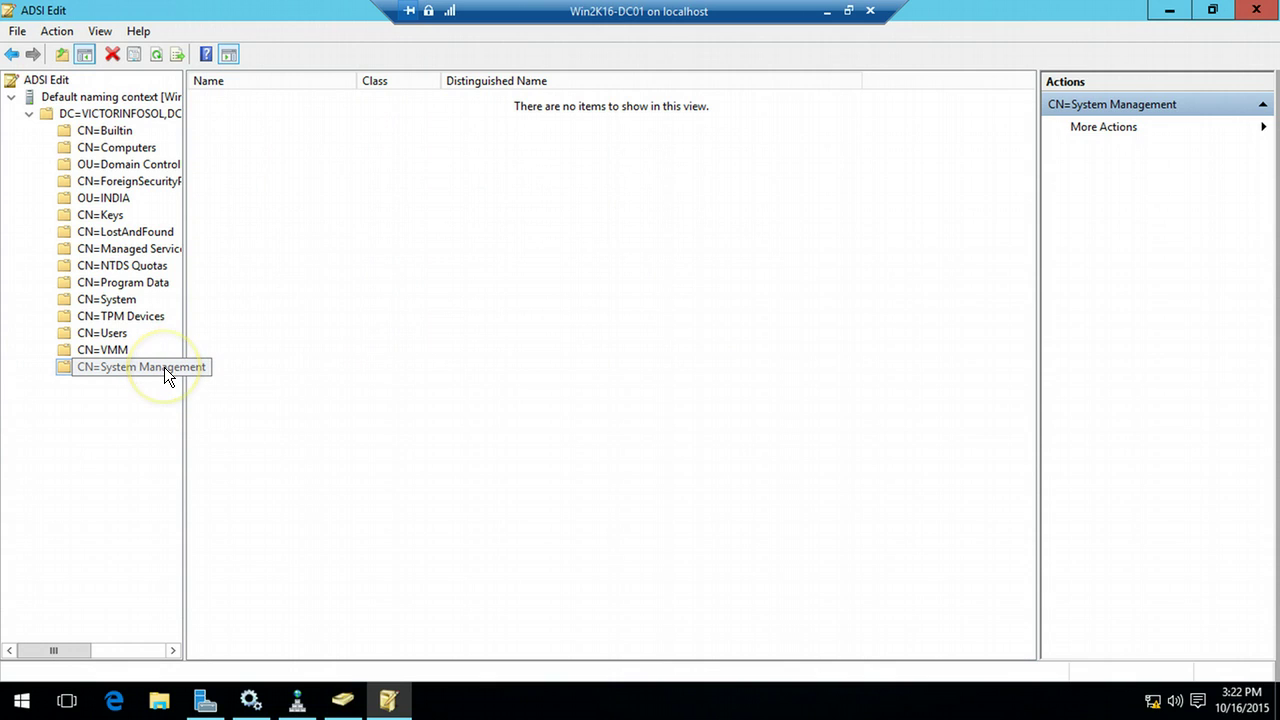
{"action": "right_click", "coordinate": [164, 367]}
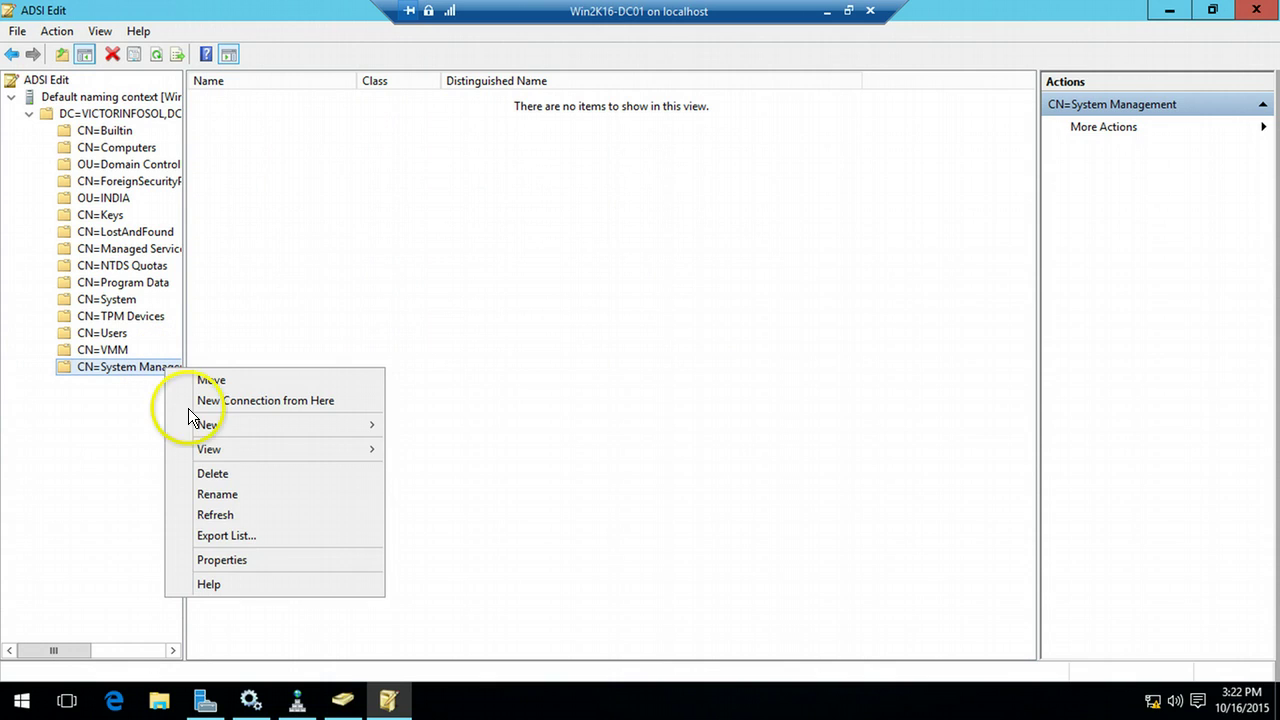
{"action": "left_click", "coordinate": [224, 558]}
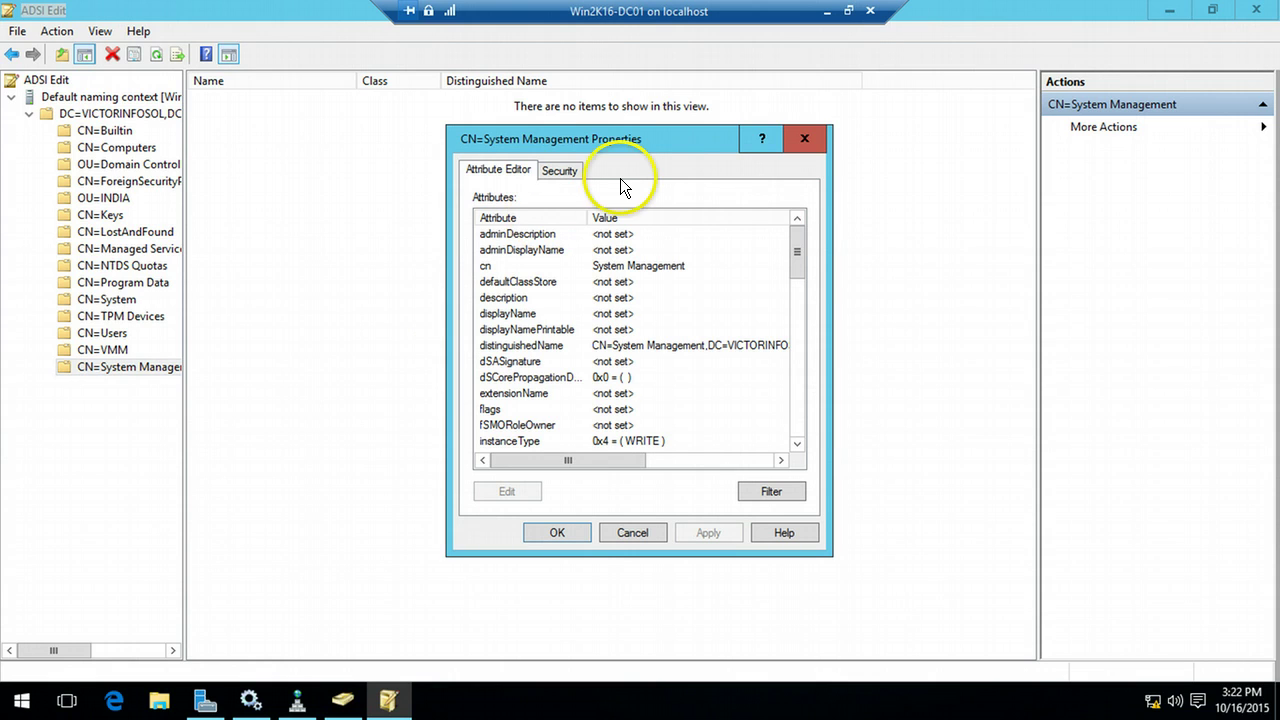
{"action": "left_click", "coordinate": [568, 174]}
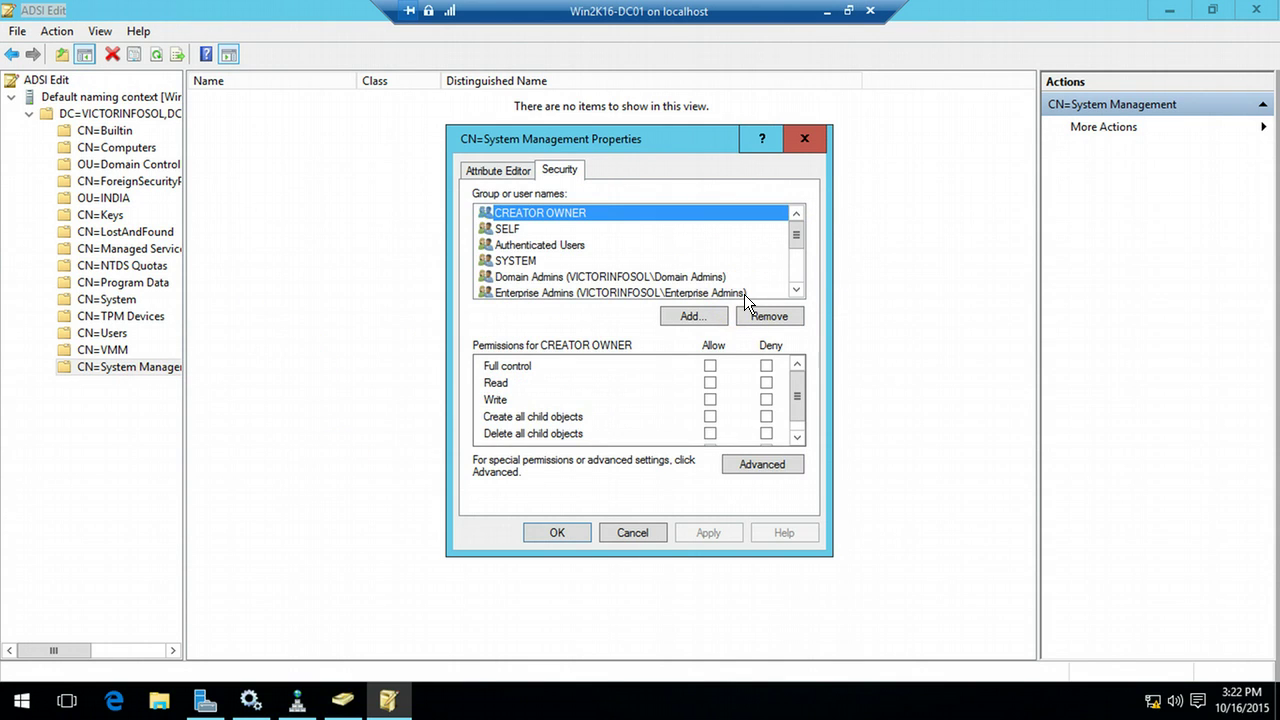
- Add the SCCMAdmin account to the System Management container's permissions, allow it Full control and apply the change
{"action": "left_click", "coordinate": [692, 316]}
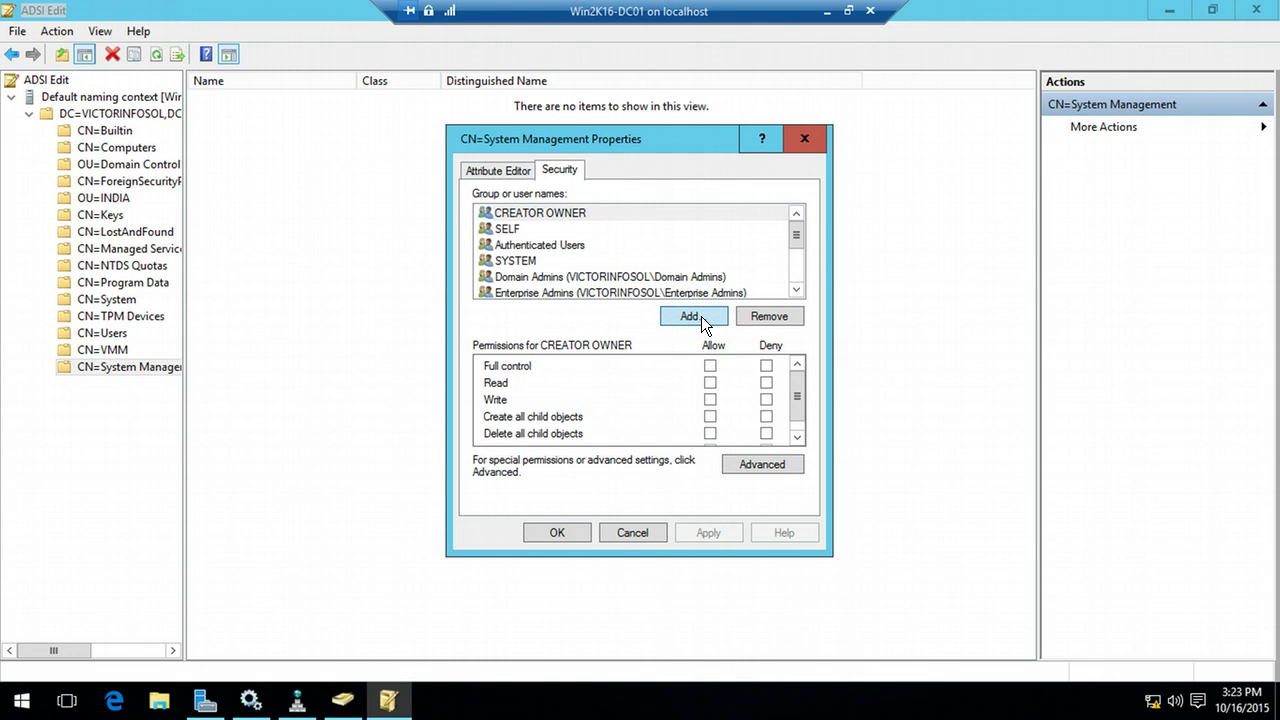
{"action": "left_click", "coordinate": [681, 318]}
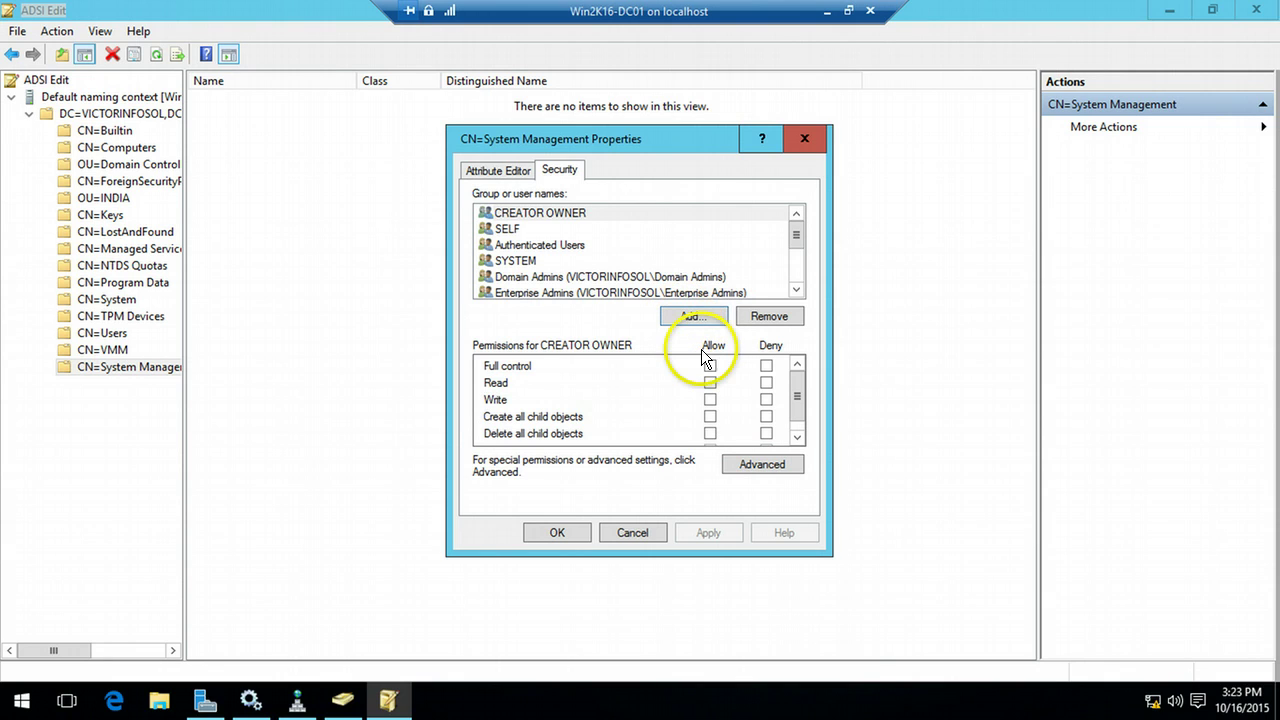
{"action": "left_click", "coordinate": [681, 370]}
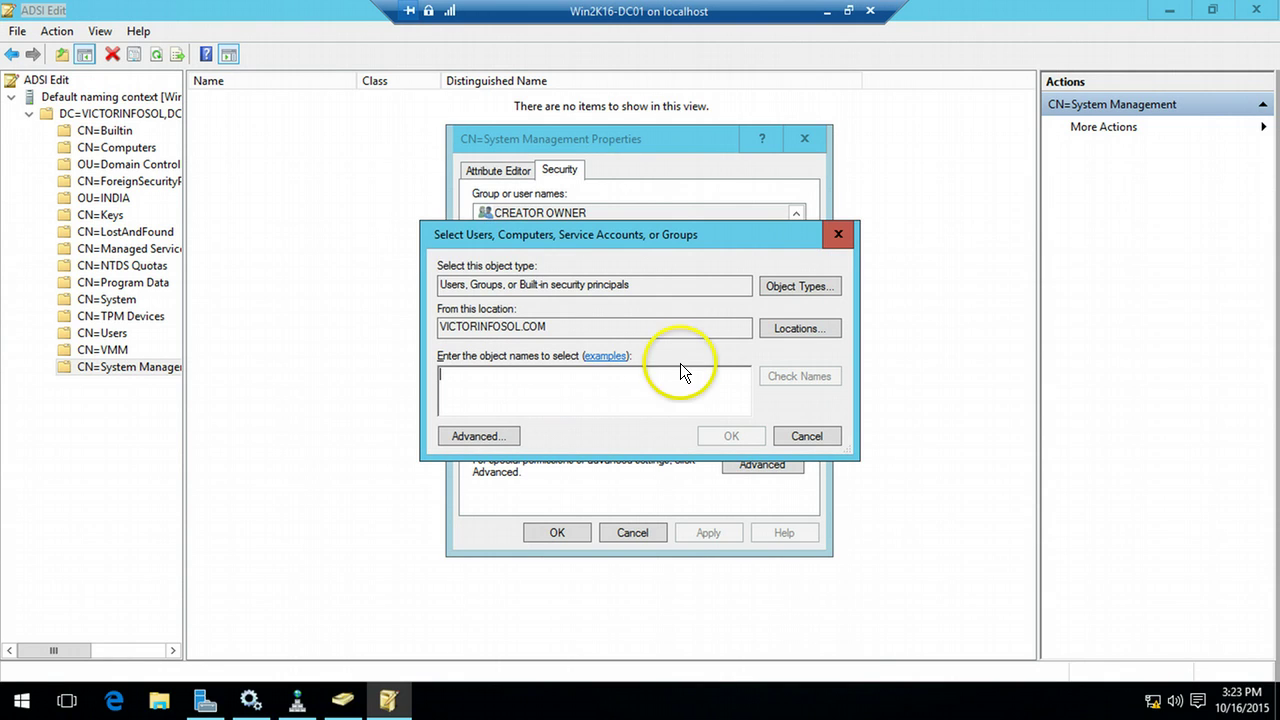
{"action": "type", "text": "SCCM"}
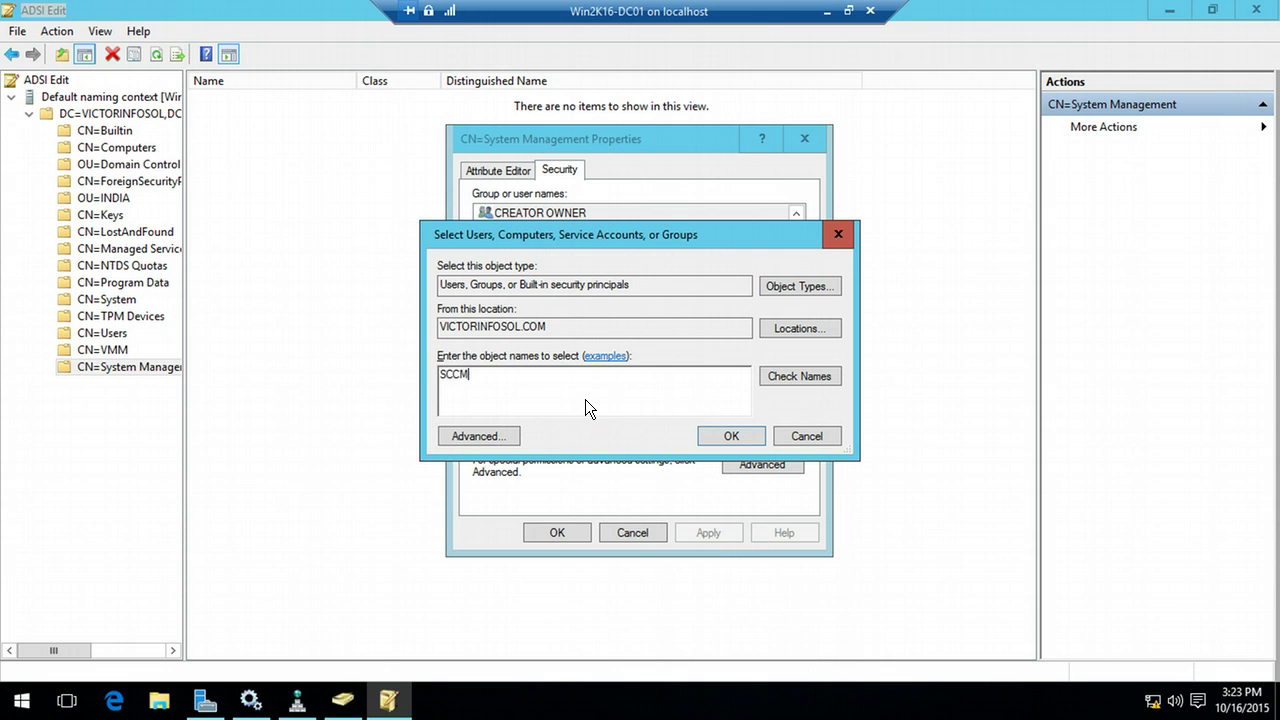
{"action": "type", "text": "Admin"}
{"action": "left_click", "coordinate": [775, 374]}
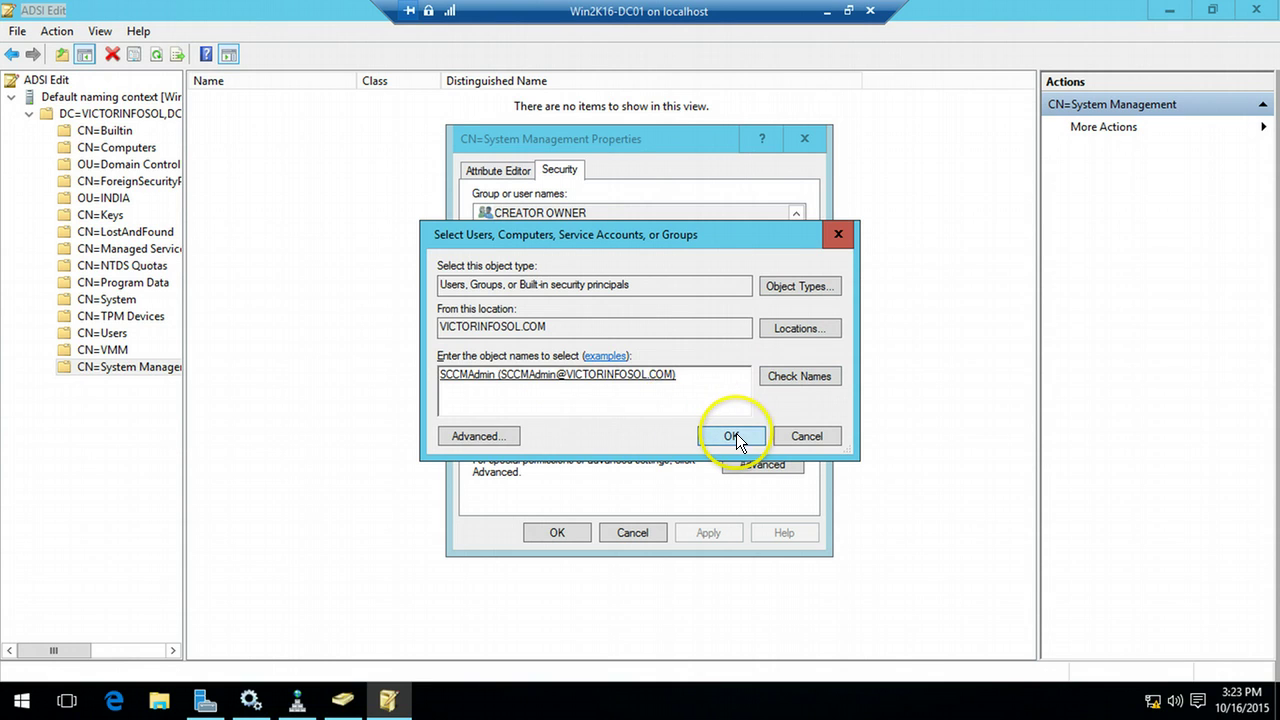
{"action": "left_click", "coordinate": [733, 437]}
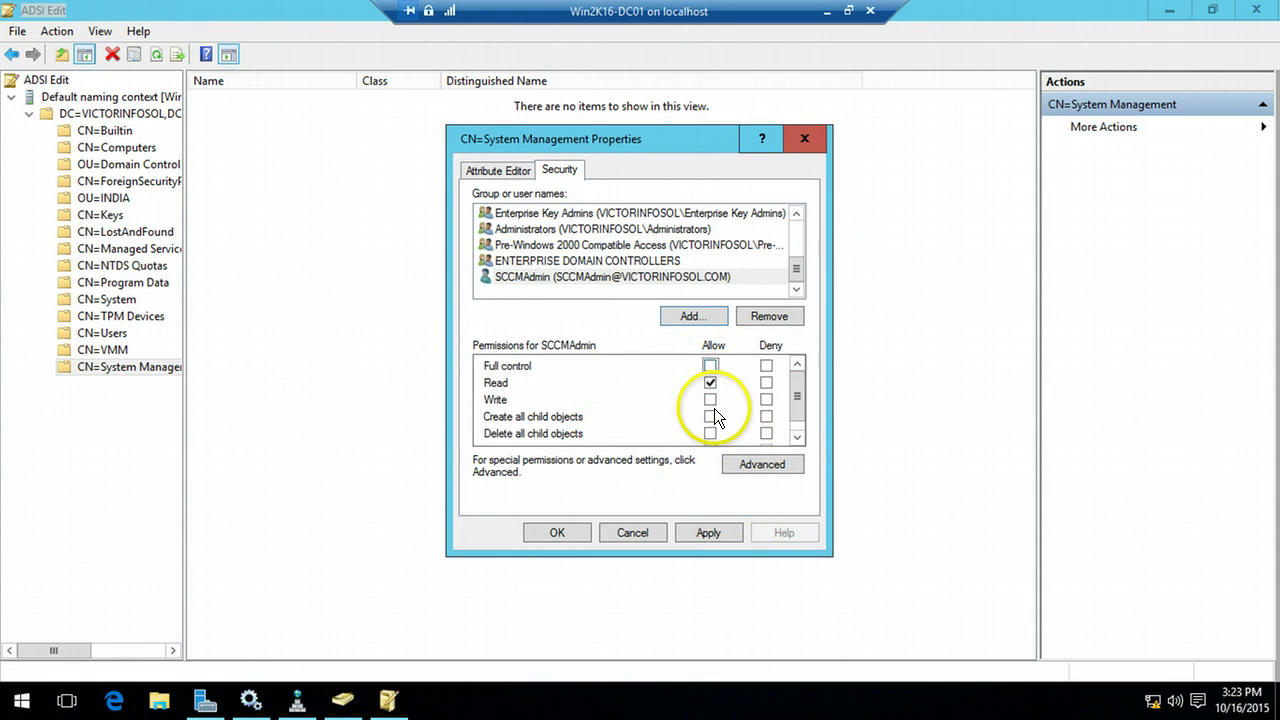
{"action": "left_click", "coordinate": [729, 530]}
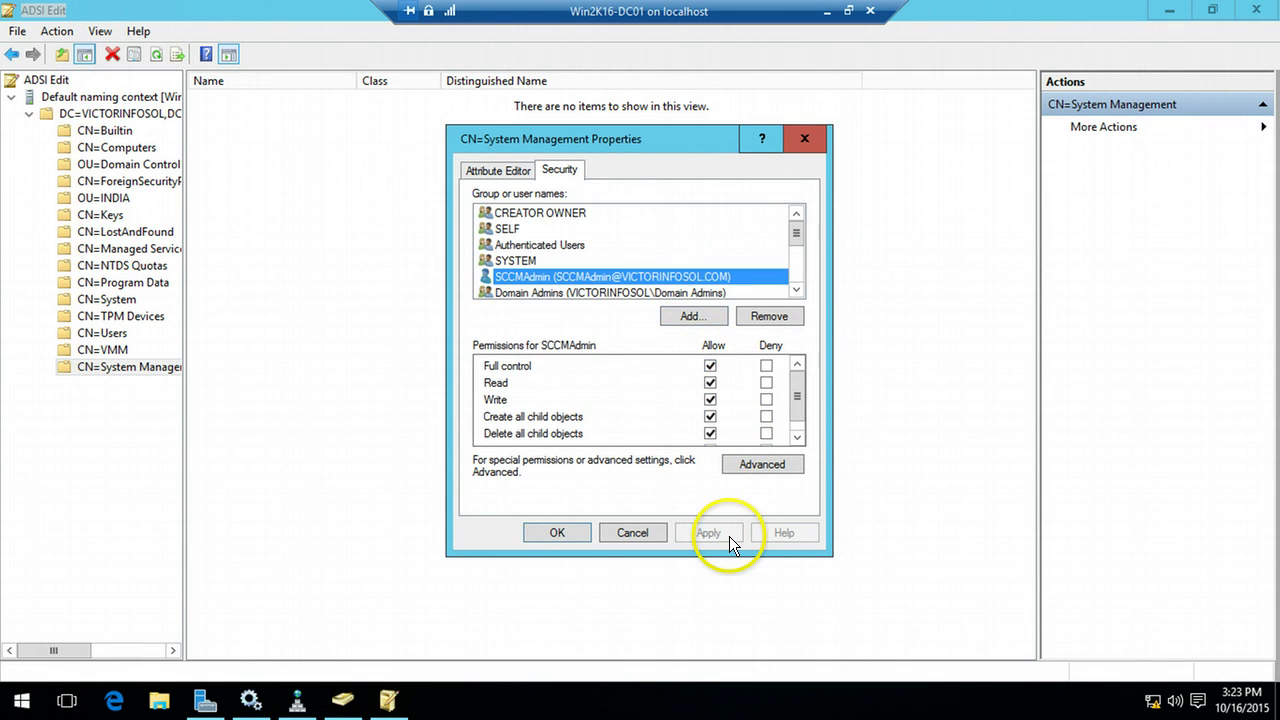
- Add the SCCM2016 computer account to the container's permissions with Full control allowed, including Computers in the searched object types
{"action": "left_click", "coordinate": [692, 317]}
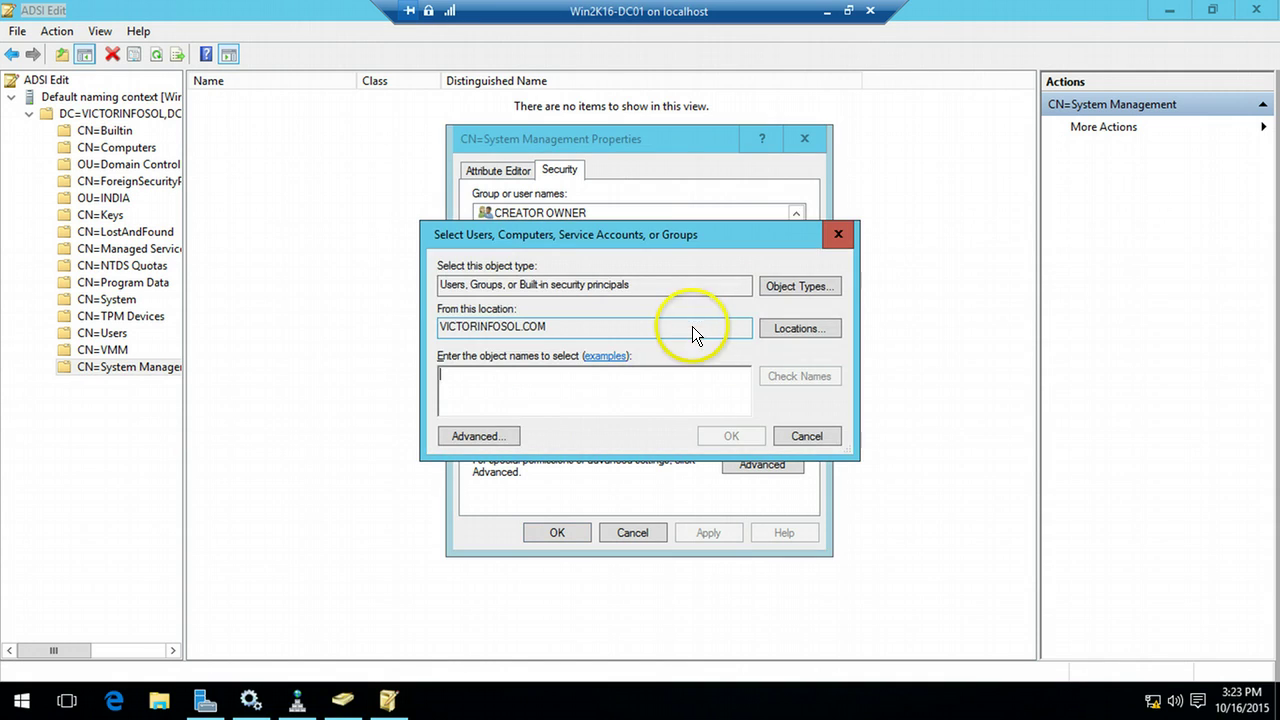
{"action": "left_click", "coordinate": [796, 287]}
{"action": "left_click", "coordinate": [429, 329]}
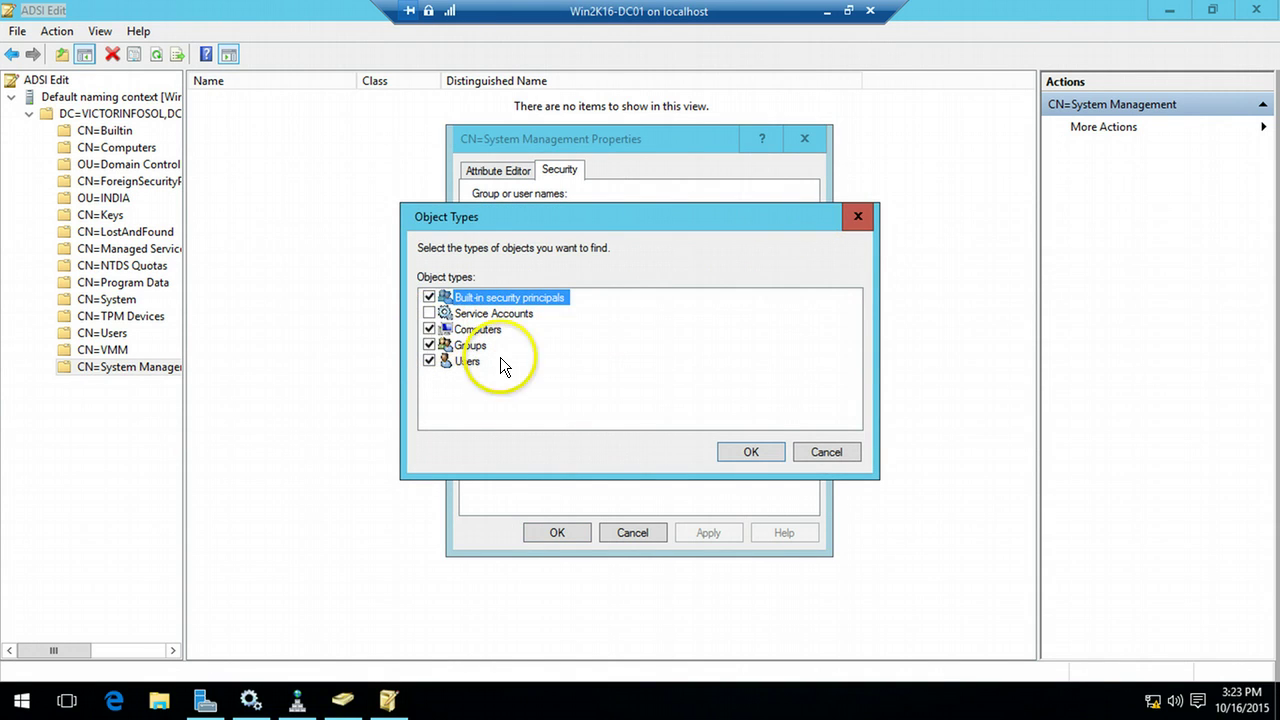
{"action": "left_click", "coordinate": [752, 452]}
{"action": "left_click", "coordinate": [514, 396]}
{"action": "type", "text": "SC"}
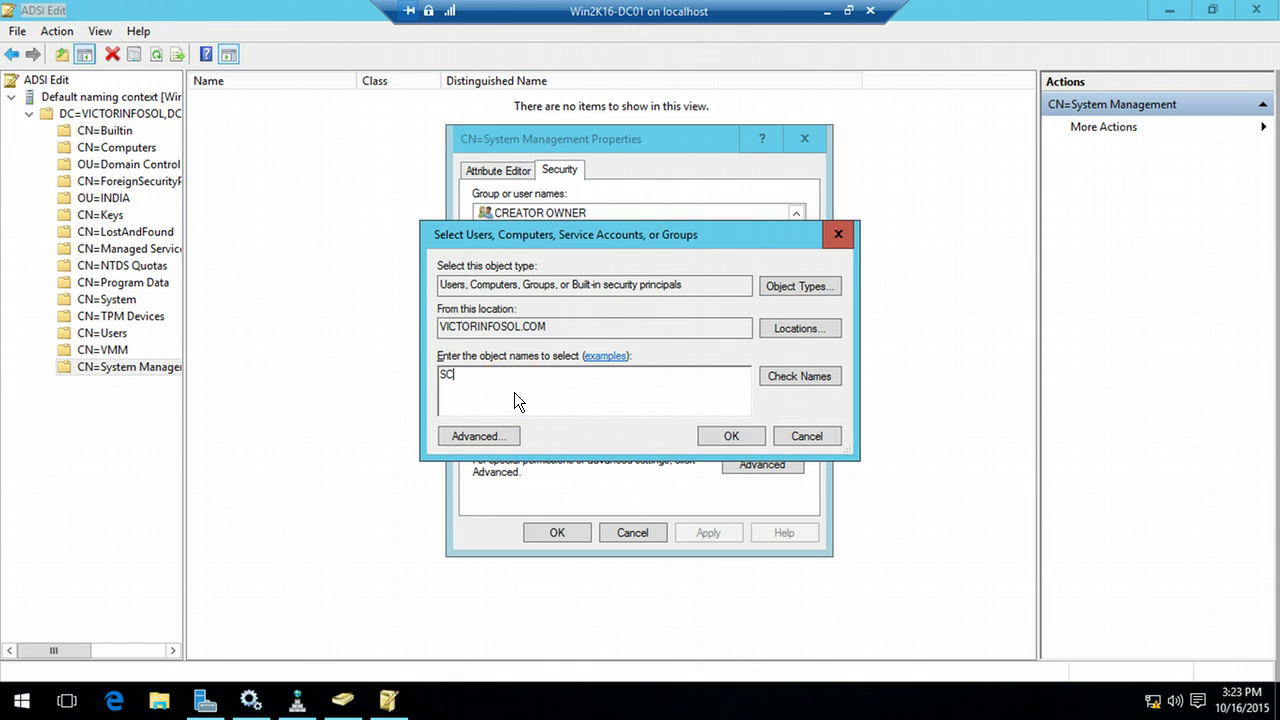
{"action": "type", "text": "CM2016"}
{"action": "left_click", "coordinate": [822, 377]}
{"action": "left_click", "coordinate": [740, 436]}
{"action": "left_click", "coordinate": [710, 366]}
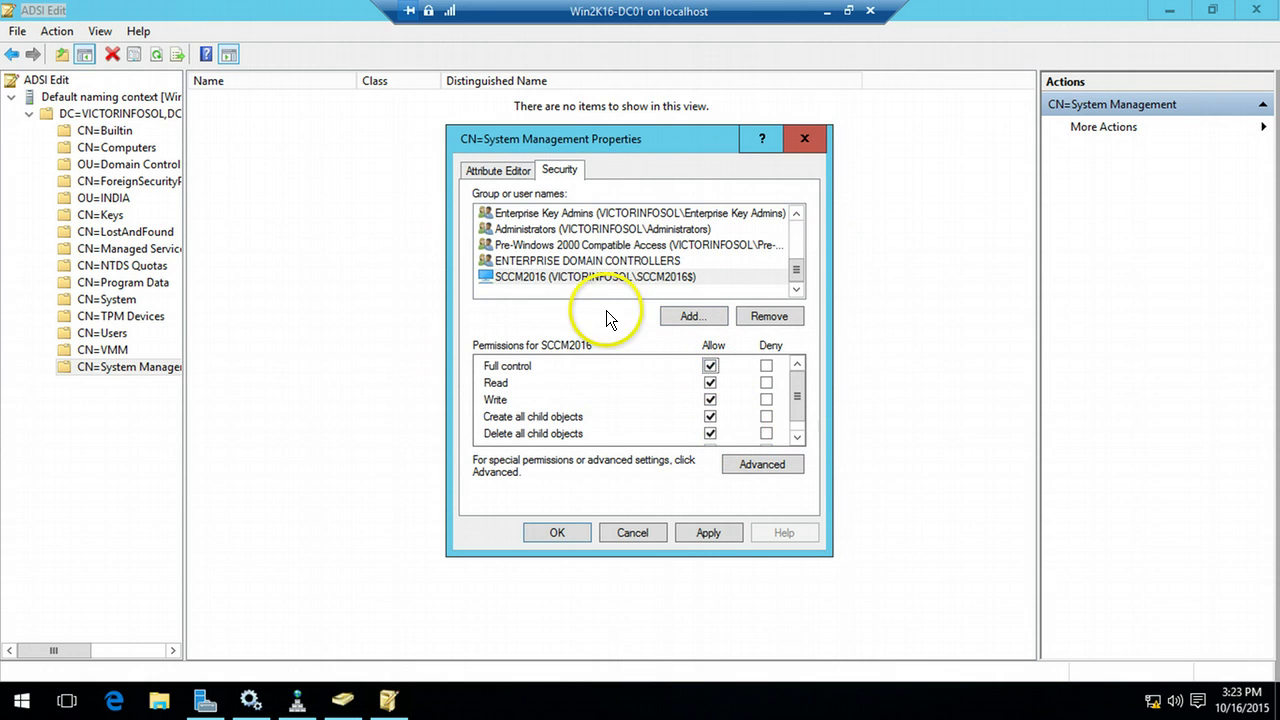
{"action": "left_click", "coordinate": [729, 536]}
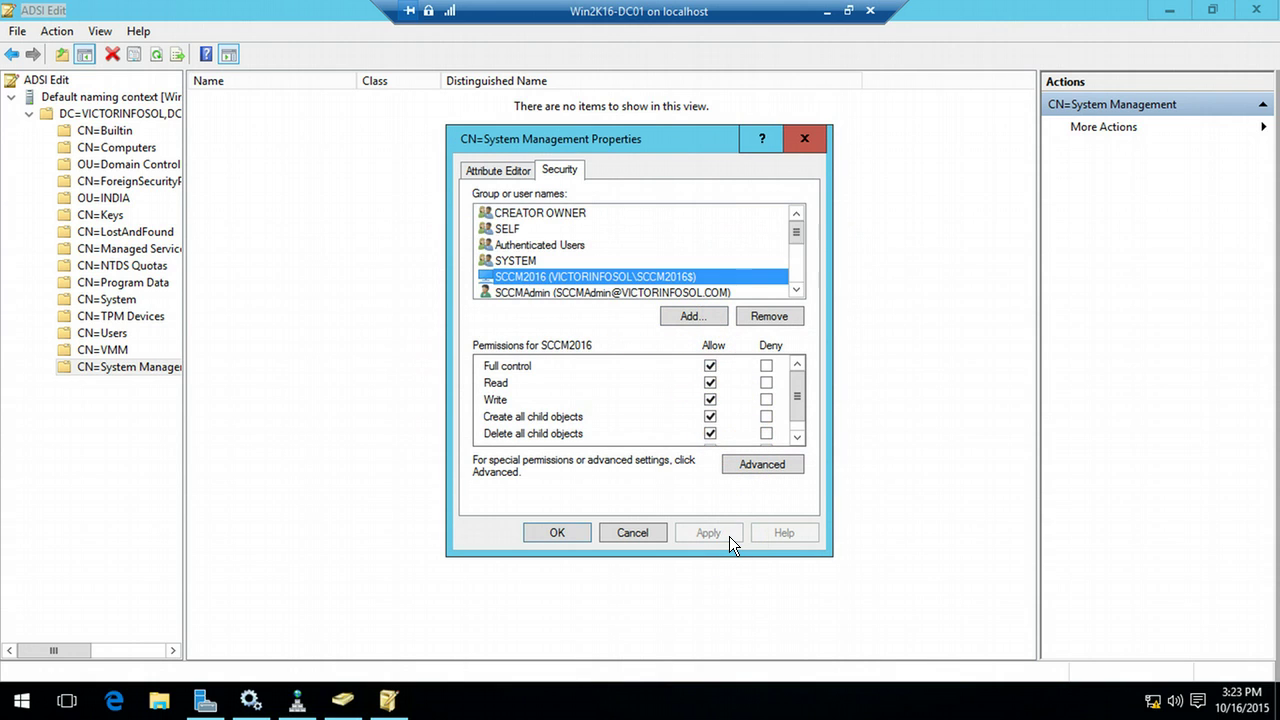
- In the advanced security settings, make the SCCM2016 permission entry apply to "This object and all descendant objects" and apply the change
{"action": "left_click", "coordinate": [768, 466]}
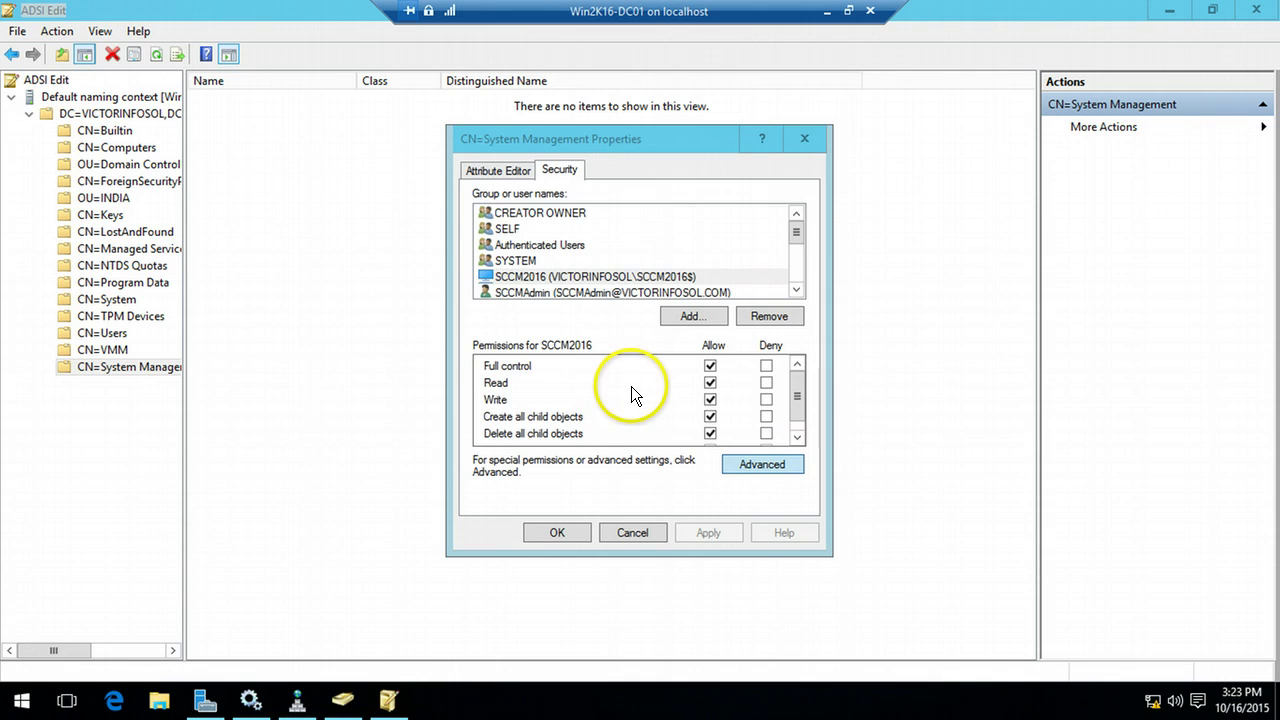
{"action": "left_click", "coordinate": [434, 314]}
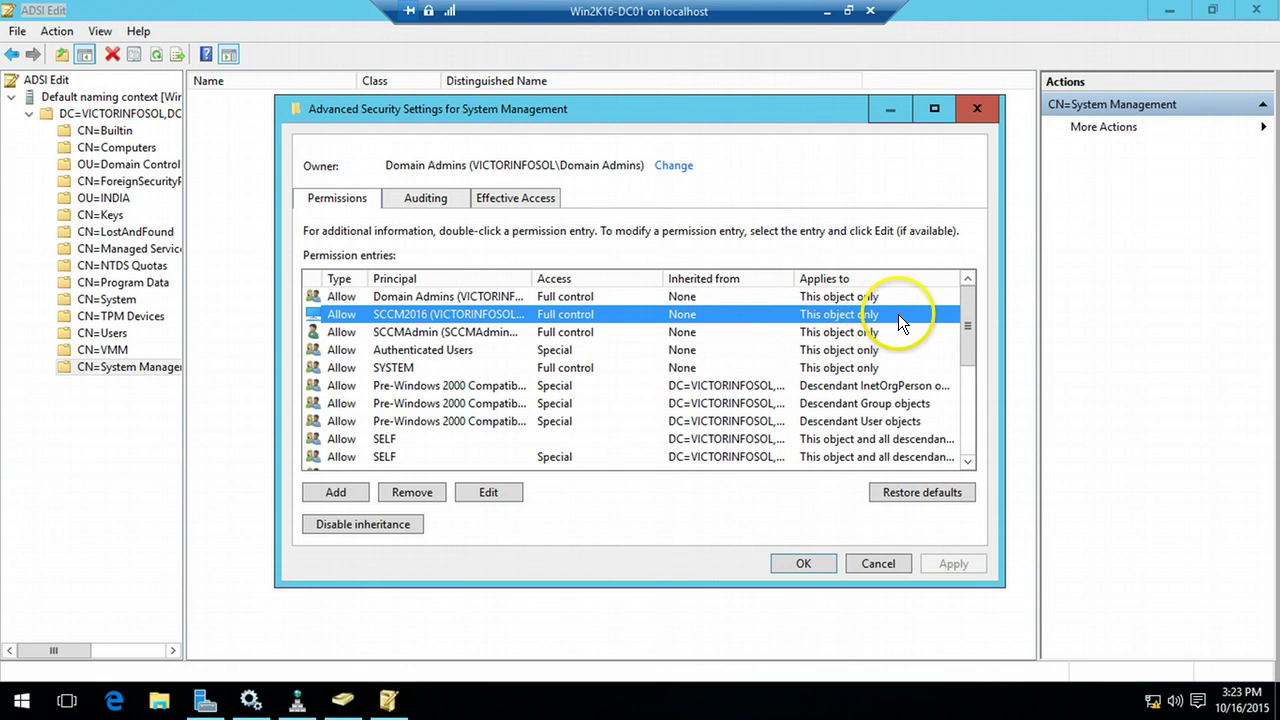
{"action": "left_click", "coordinate": [489, 491]}
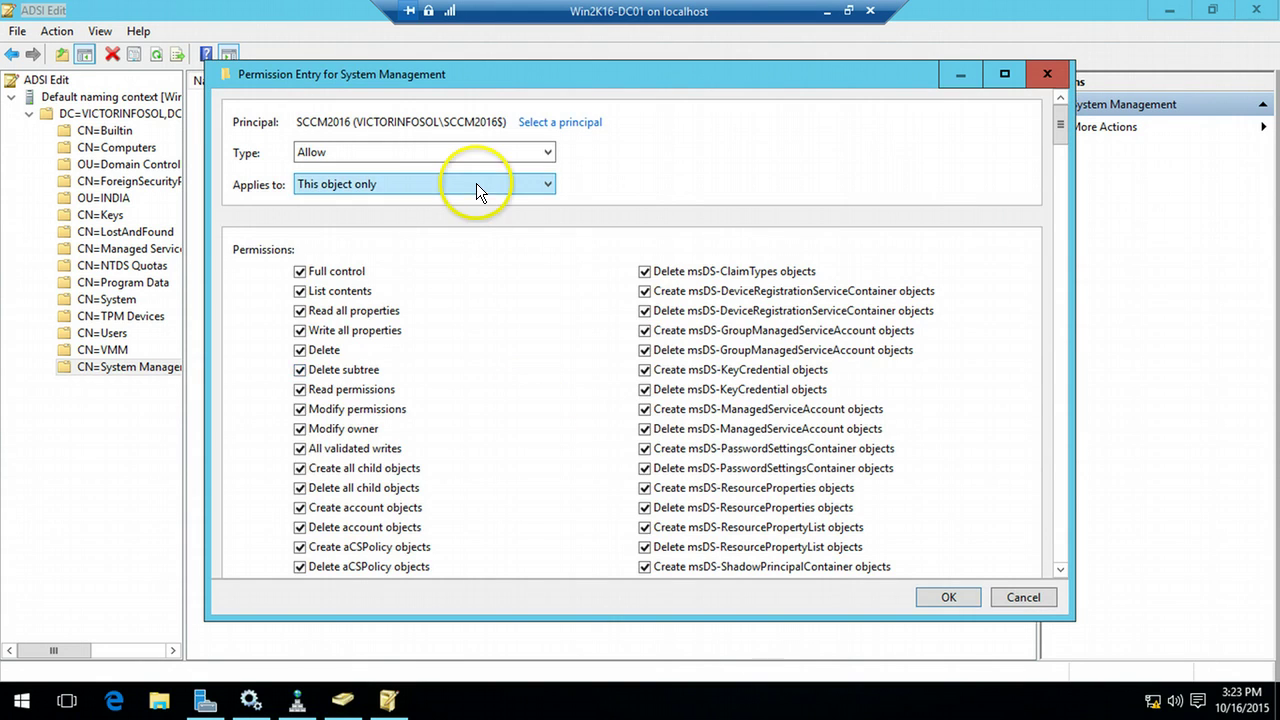
{"action": "left_click", "coordinate": [476, 182]}
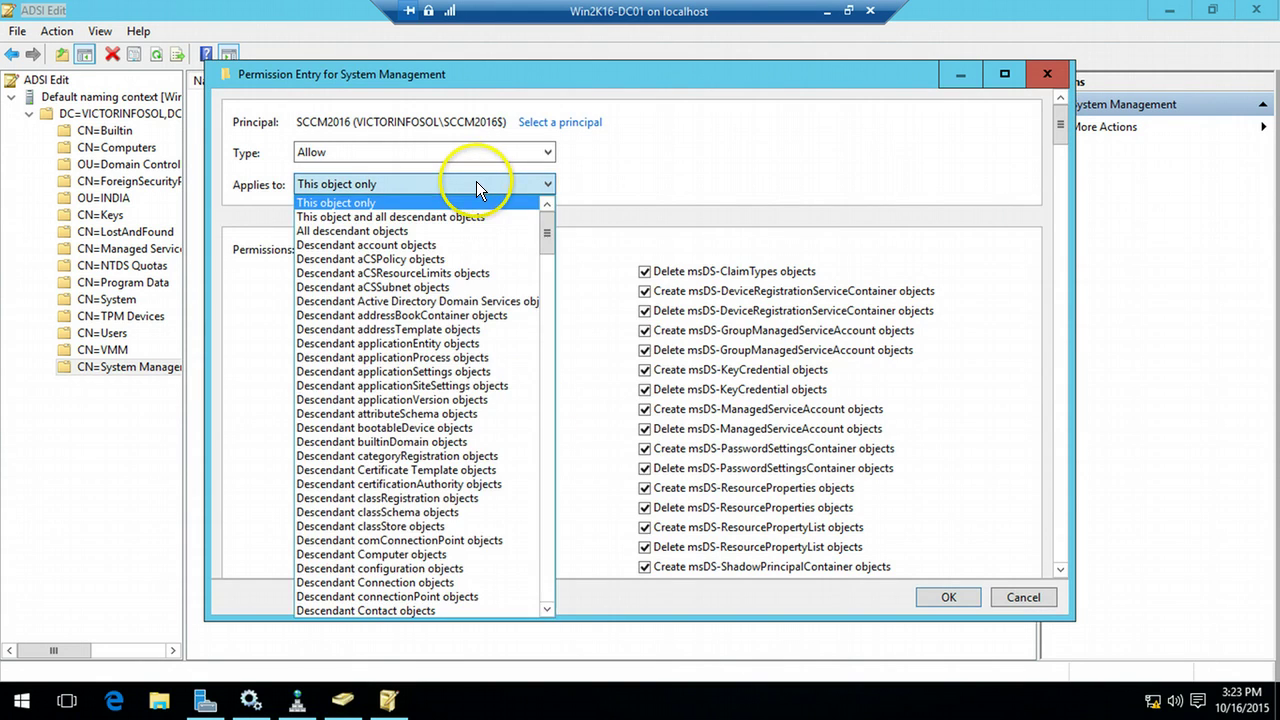
{"action": "left_click", "coordinate": [450, 218]}
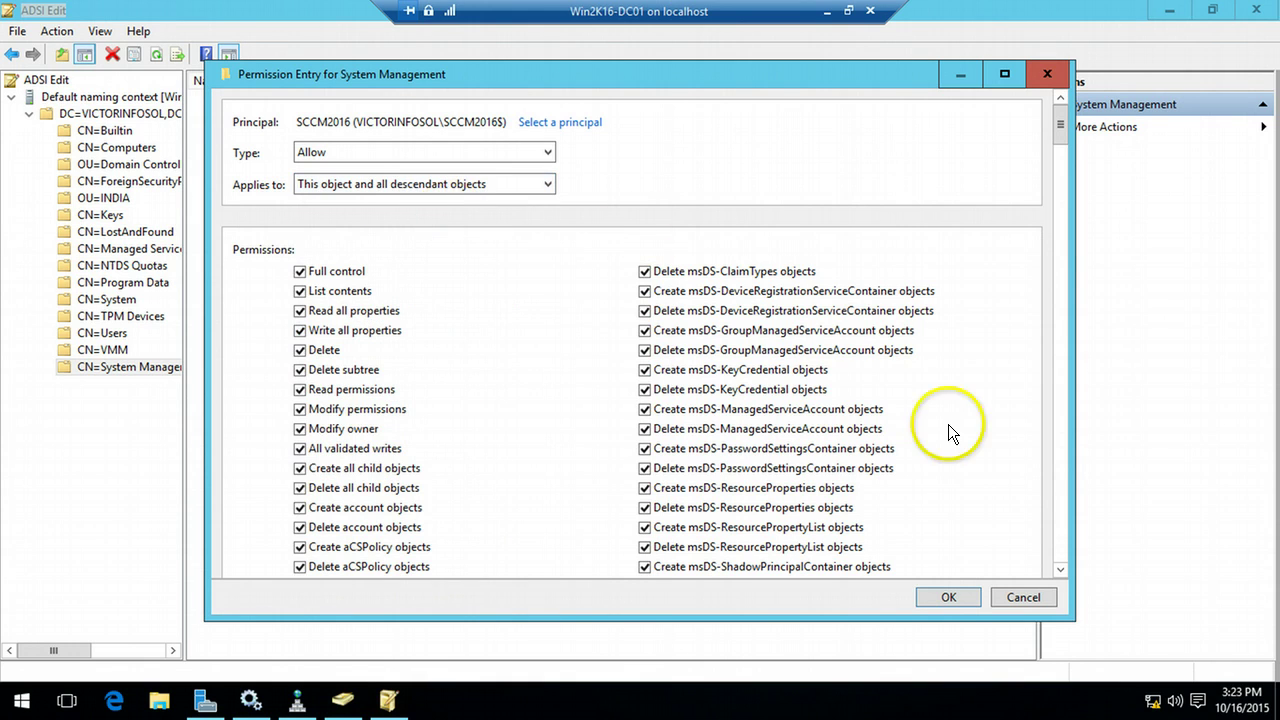
{"action": "left_click", "coordinate": [945, 595]}
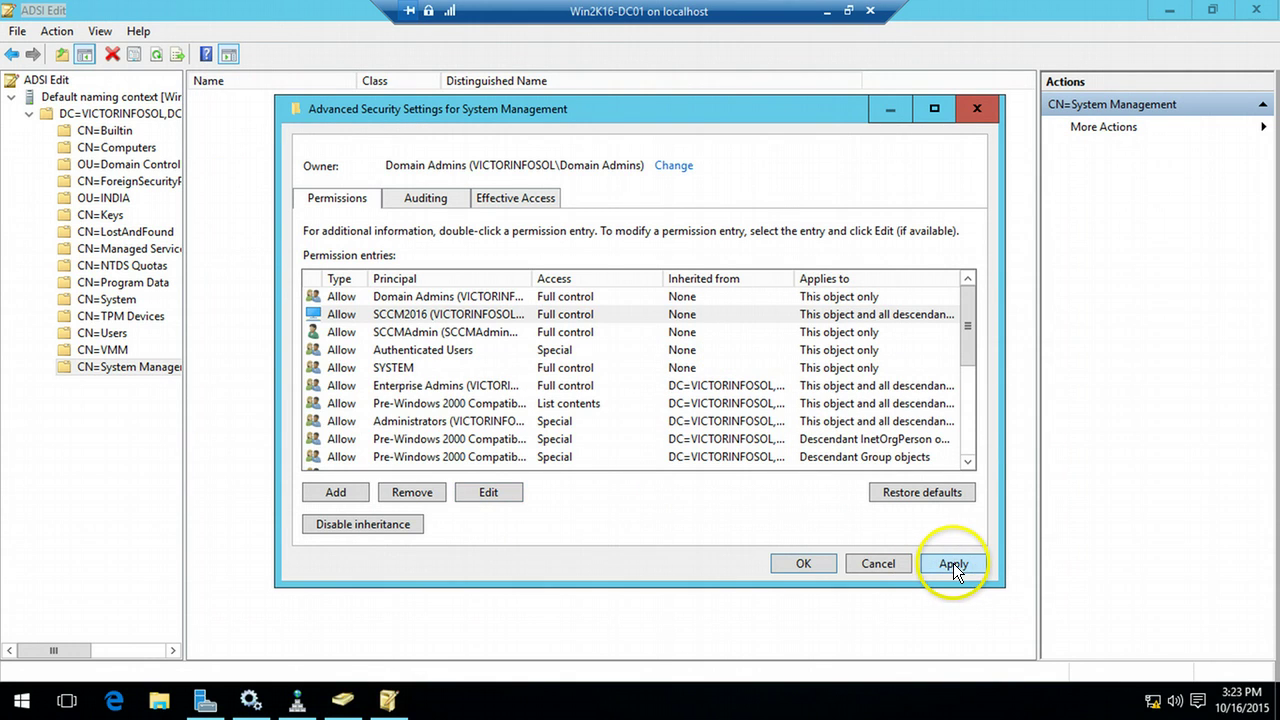
{"action": "left_click", "coordinate": [953, 563]}
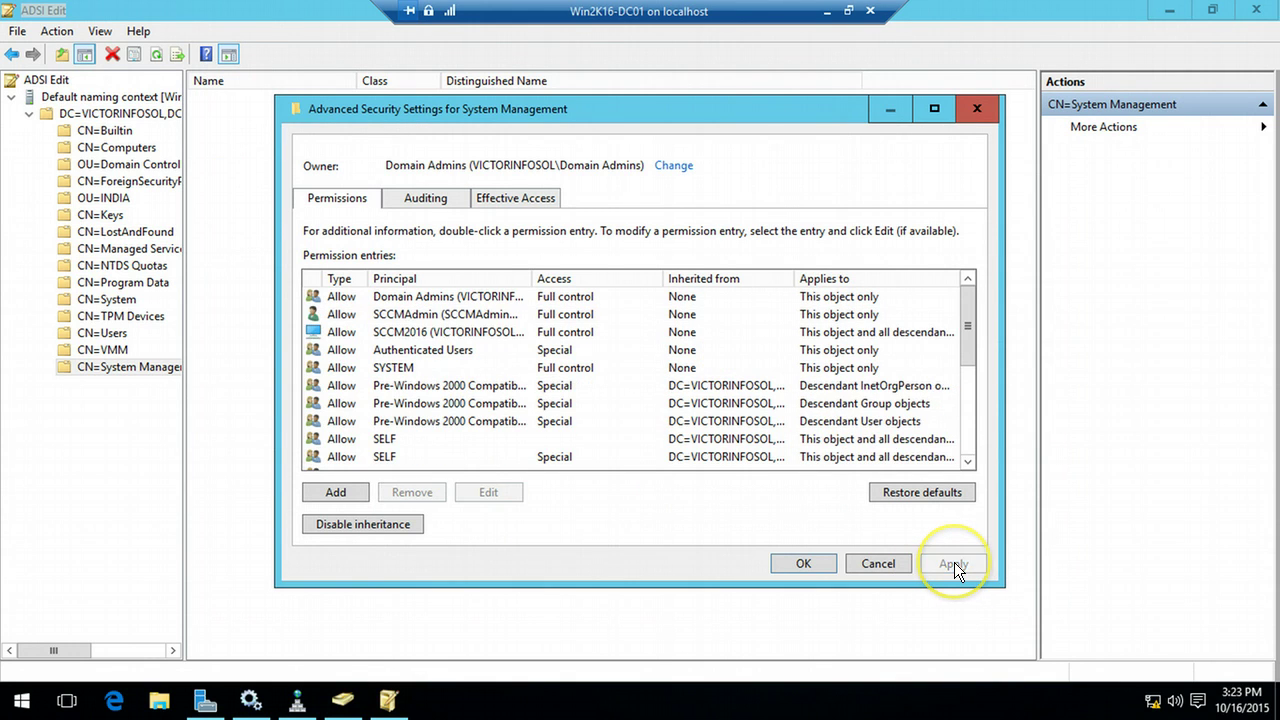
- Edit the SCCMAdmin permission entry so it applies to "This object and all descendant objects"
{"action": "left_click", "coordinate": [442, 332]}
{"action": "left_click", "coordinate": [500, 316]}
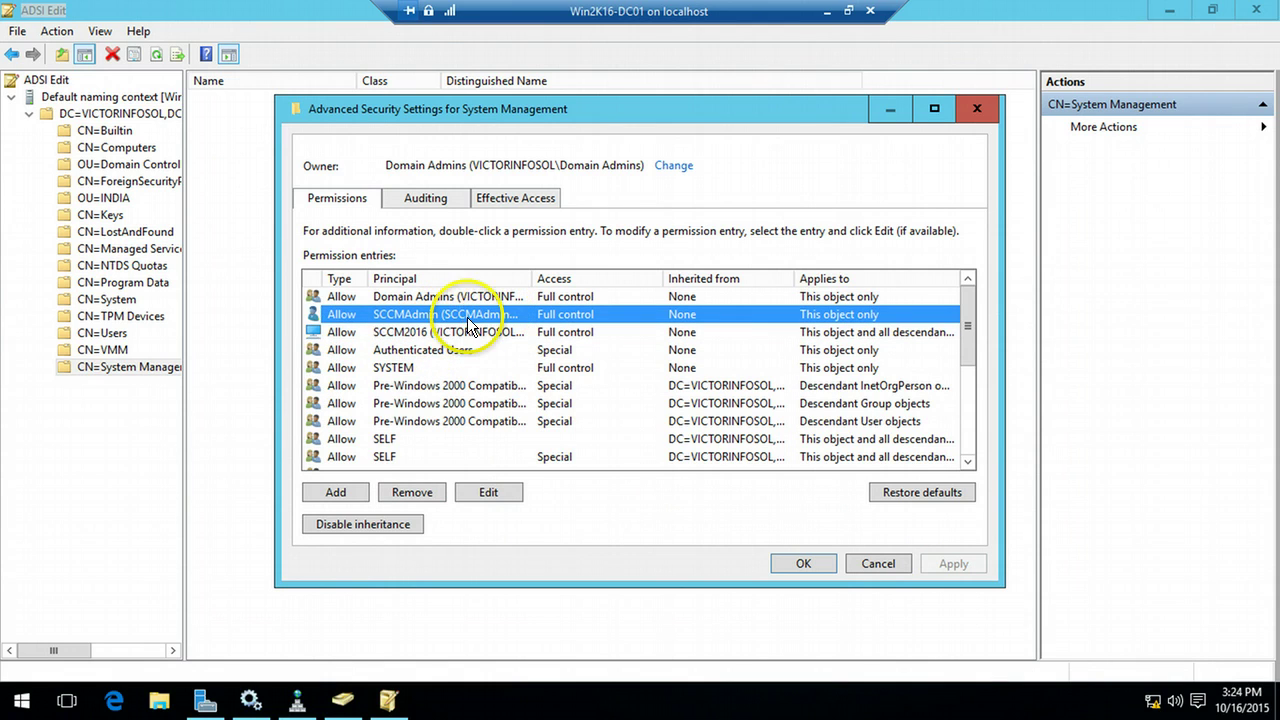
{"action": "left_click", "coordinate": [488, 492]}
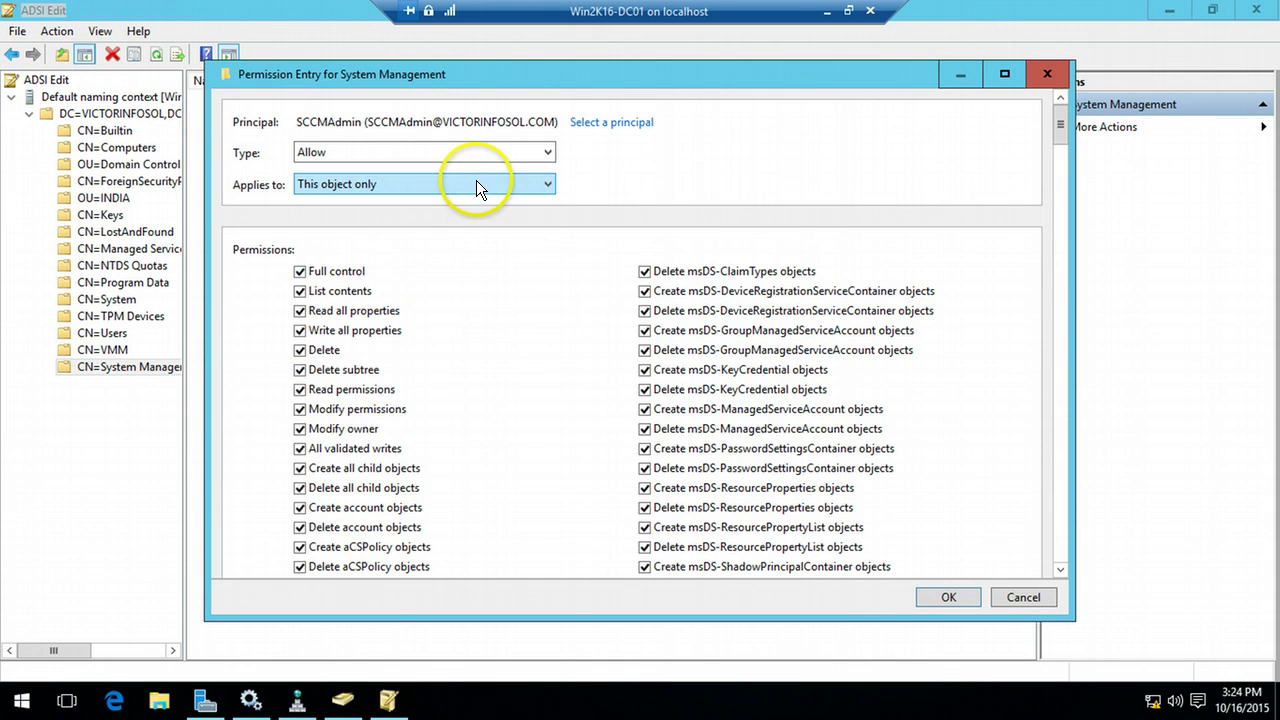
{"action": "left_click", "coordinate": [476, 183]}
{"action": "left_click", "coordinate": [454, 202]}
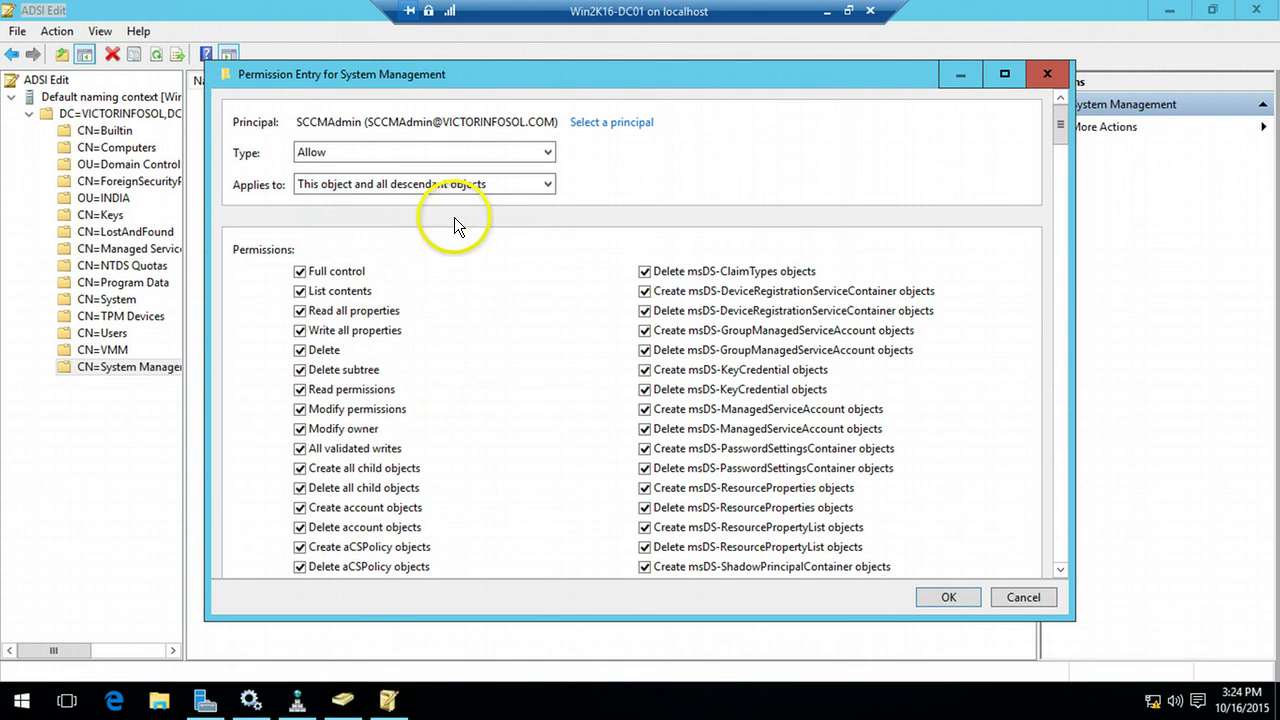
- Confirm the SCCMAdmin full-control entry for this object and all descendants and save the System Management container's security settings
{"action": "left_click", "coordinate": [945, 597]}
{"action": "left_click", "coordinate": [954, 565]}
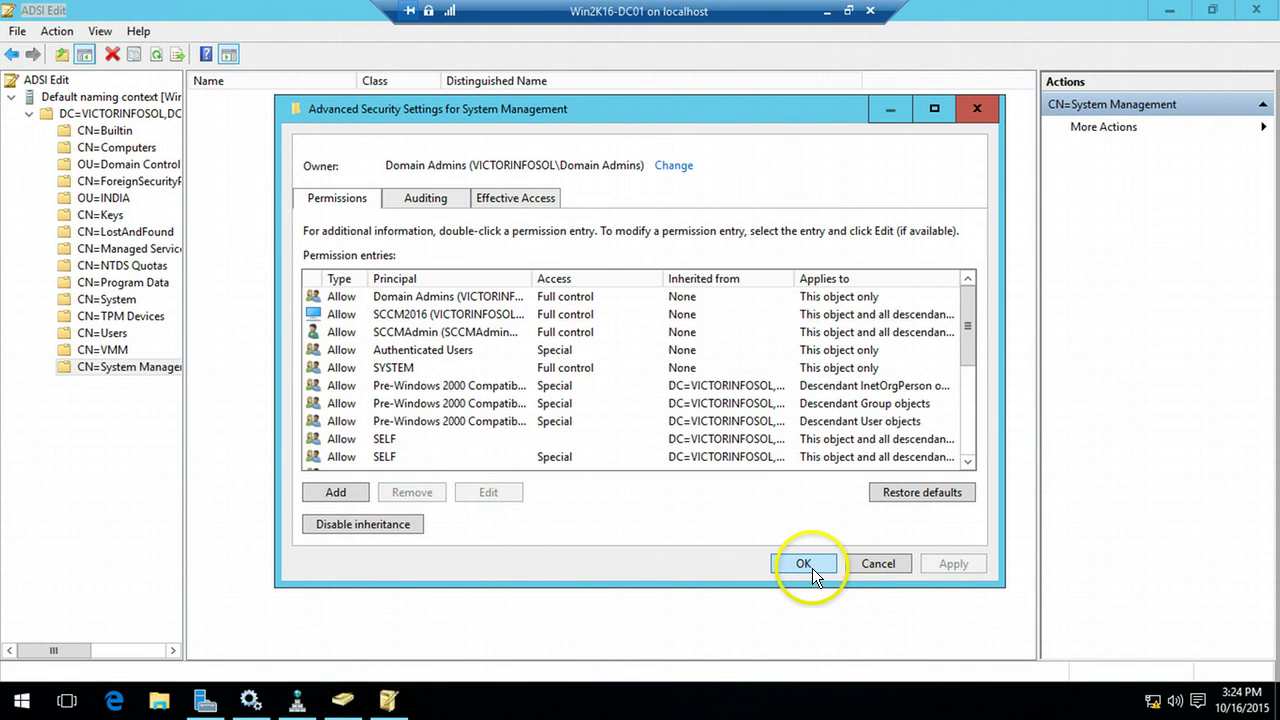
{"action": "left_click", "coordinate": [816, 565]}
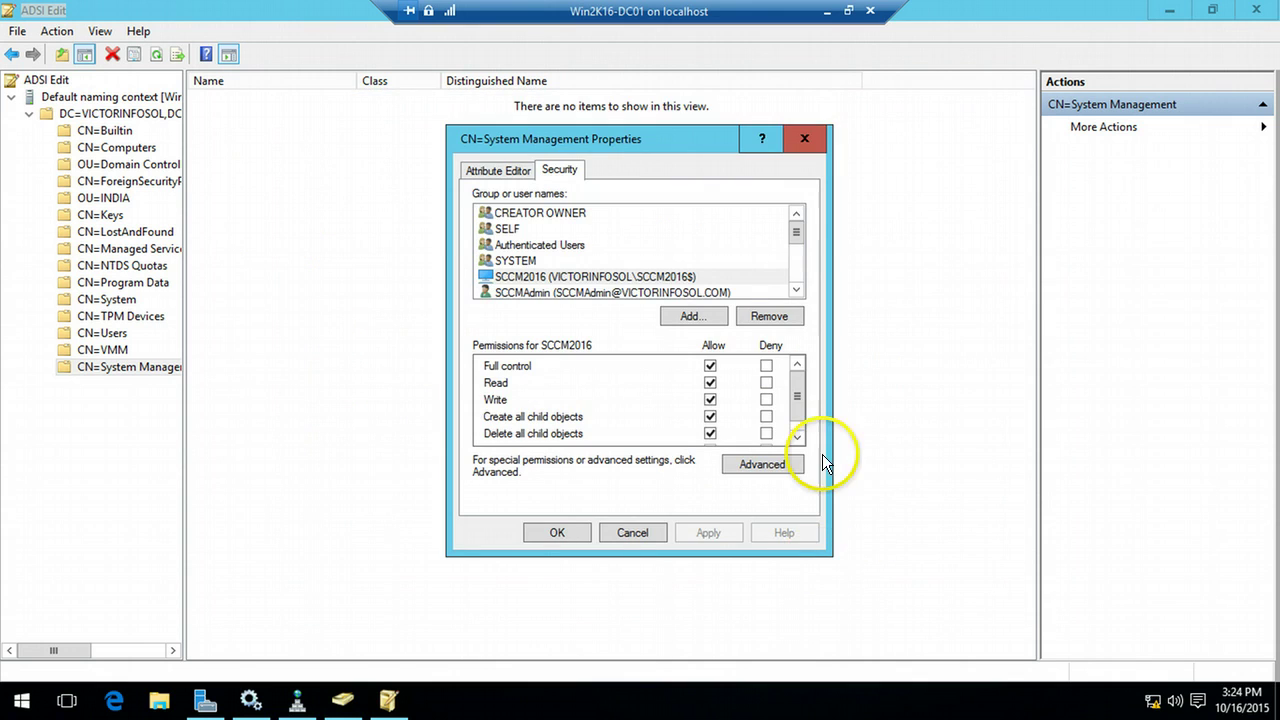
{"action": "left_click", "coordinate": [558, 533]}
- Switch to Active Directory Users and Computers, collapse the INDIA unit and enable the Advanced Features view
{"action": "left_click", "coordinate": [386, 700]}
{"action": "left_click", "coordinate": [343, 700]}
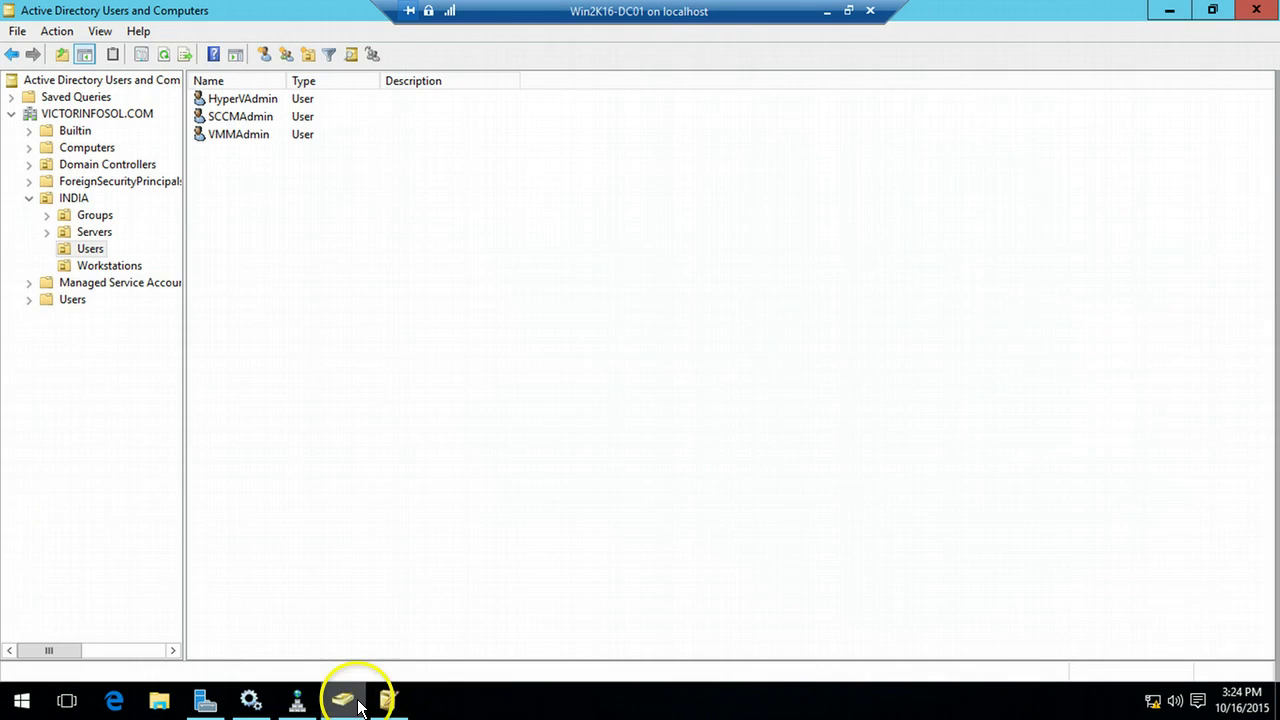
{"action": "left_click", "coordinate": [29, 199]}
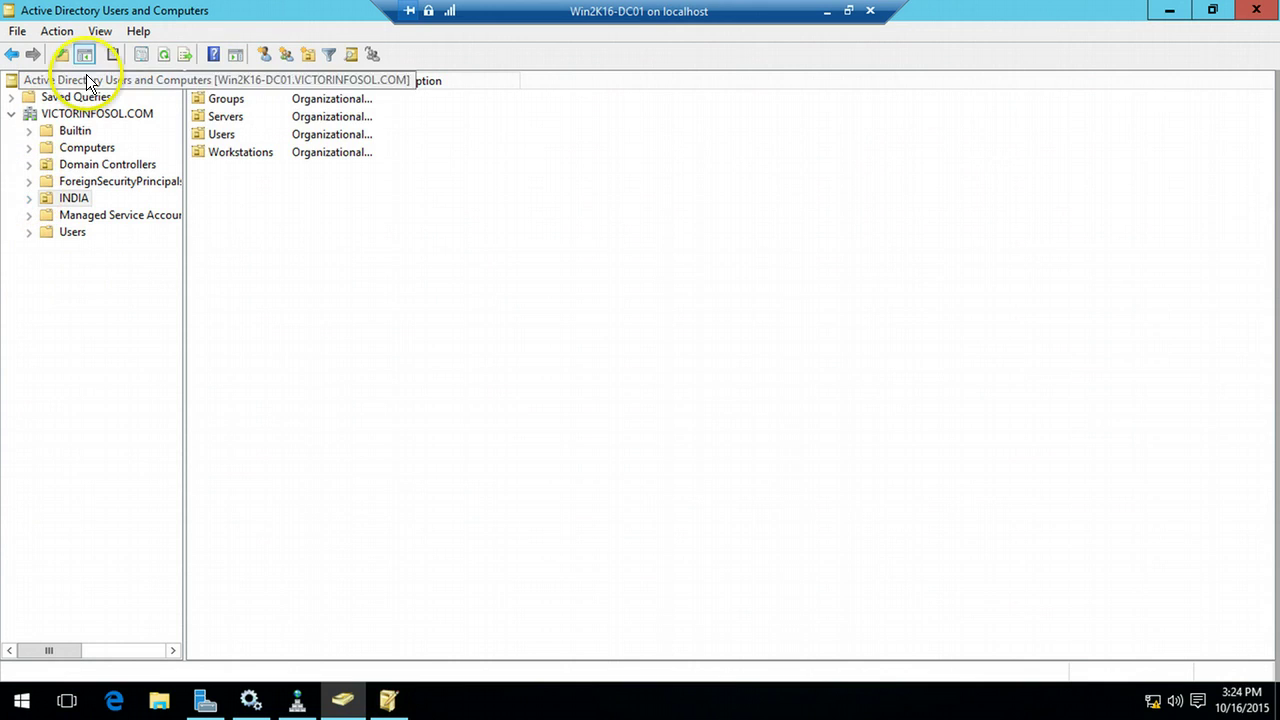
{"action": "left_click", "coordinate": [101, 31]}
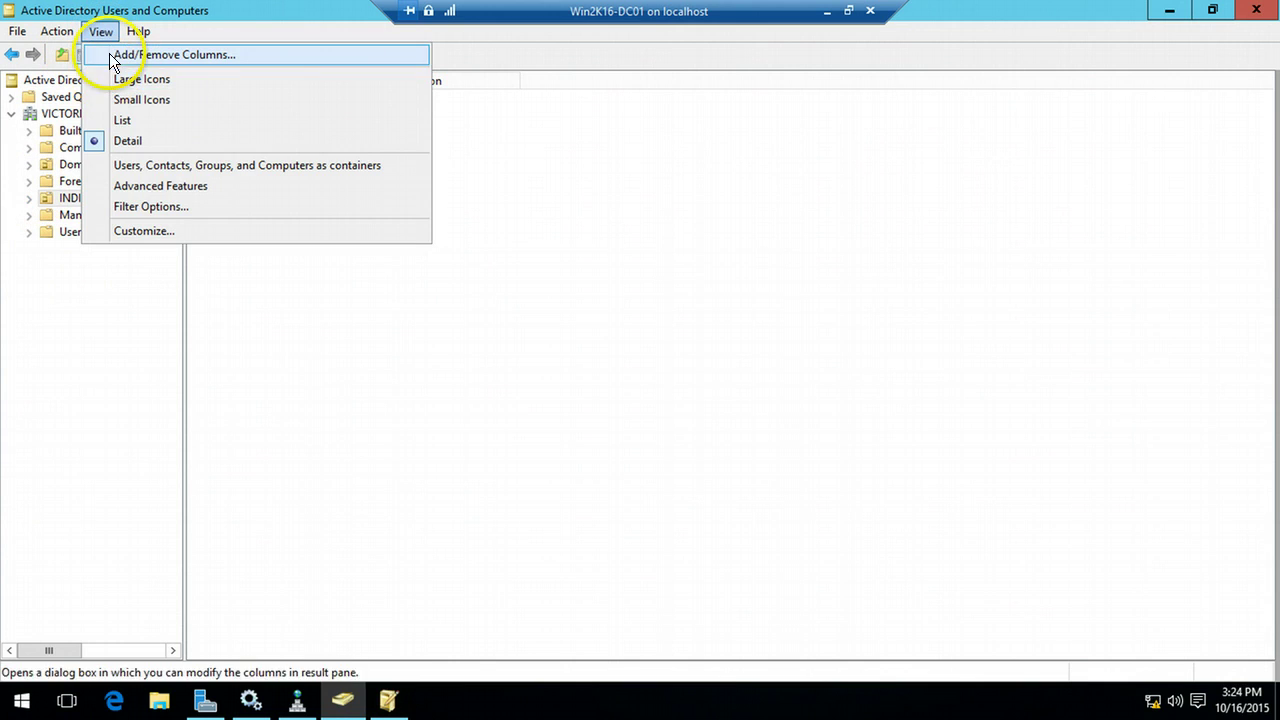
{"action": "left_click", "coordinate": [136, 188]}
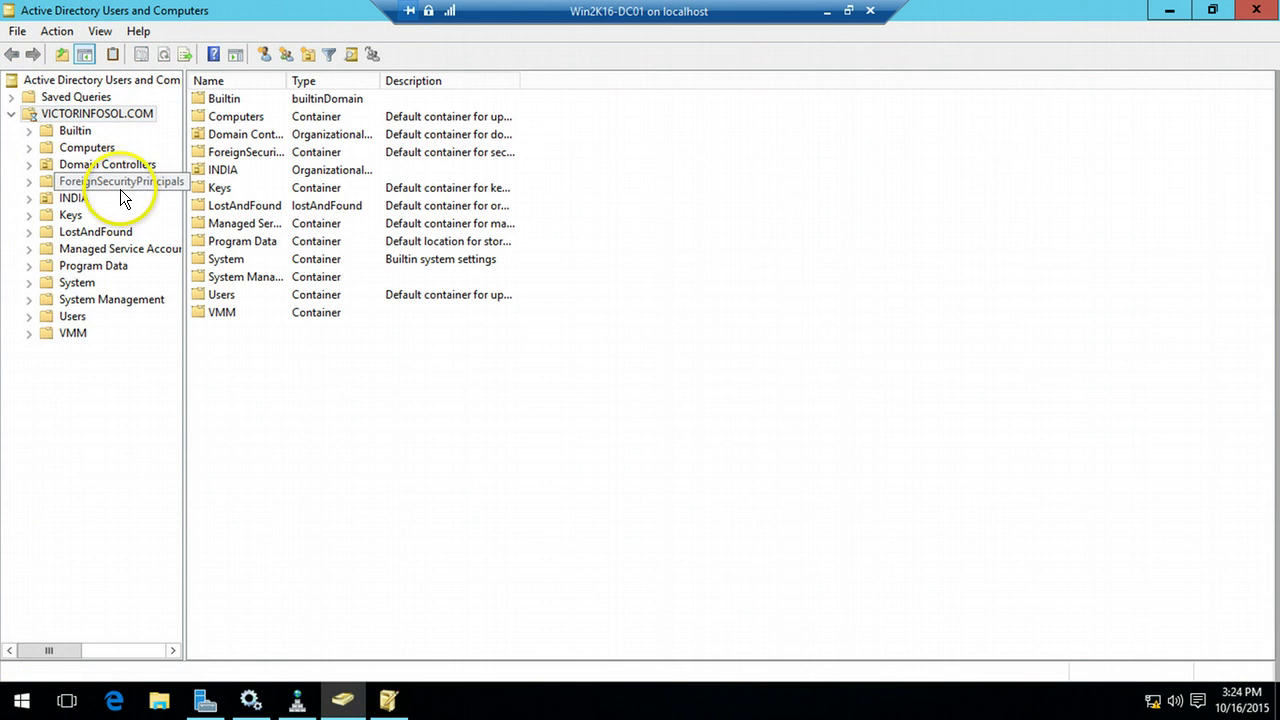
- Check the security permissions of SCCM2016$ and SCCMAdmin in the System Management container's properties, then close them without changes
{"action": "left_click", "coordinate": [109, 302]}
{"action": "left_click", "coordinate": [115, 300]}
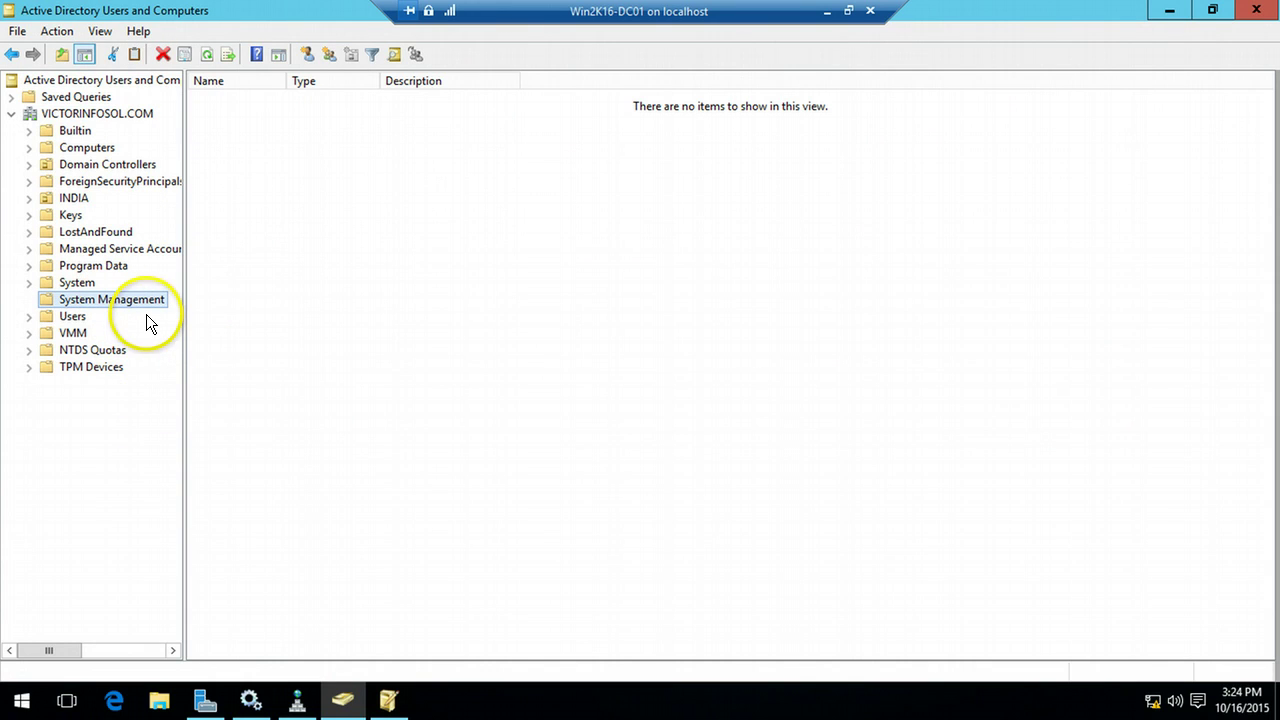
{"action": "right_click", "coordinate": [112, 302]}
{"action": "left_click", "coordinate": [189, 557]}
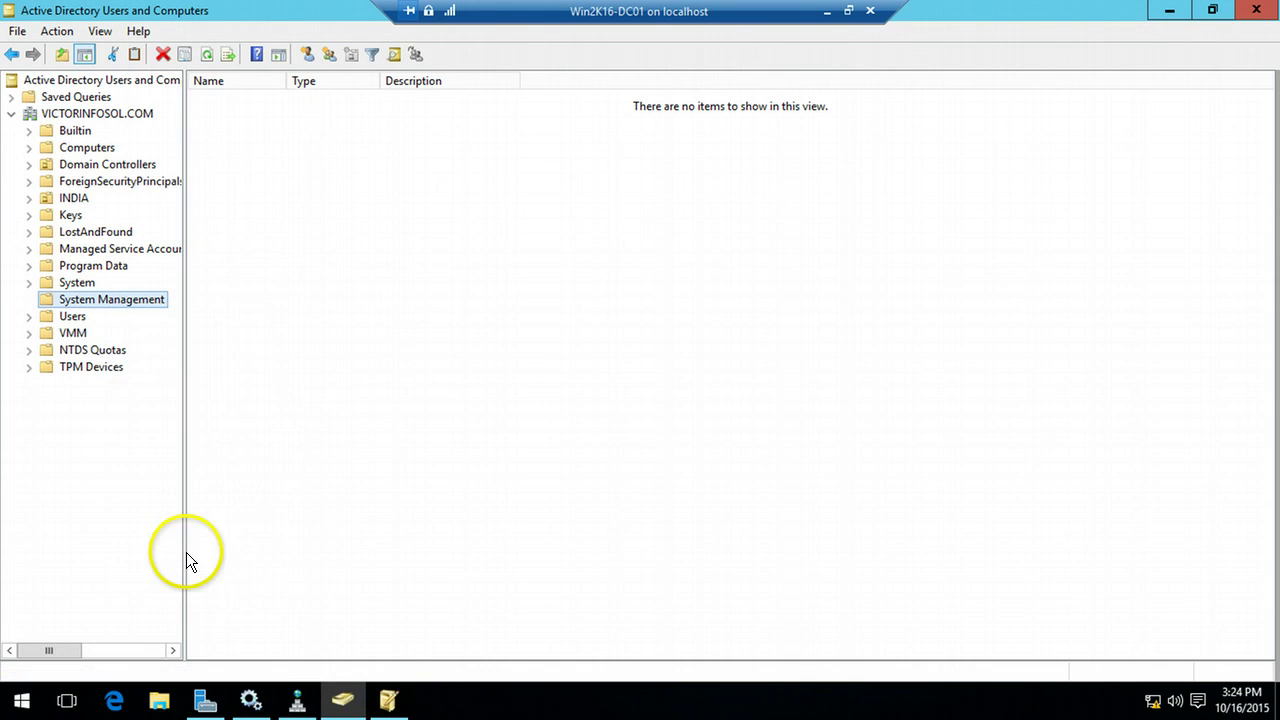
{"action": "left_click", "coordinate": [565, 132]}
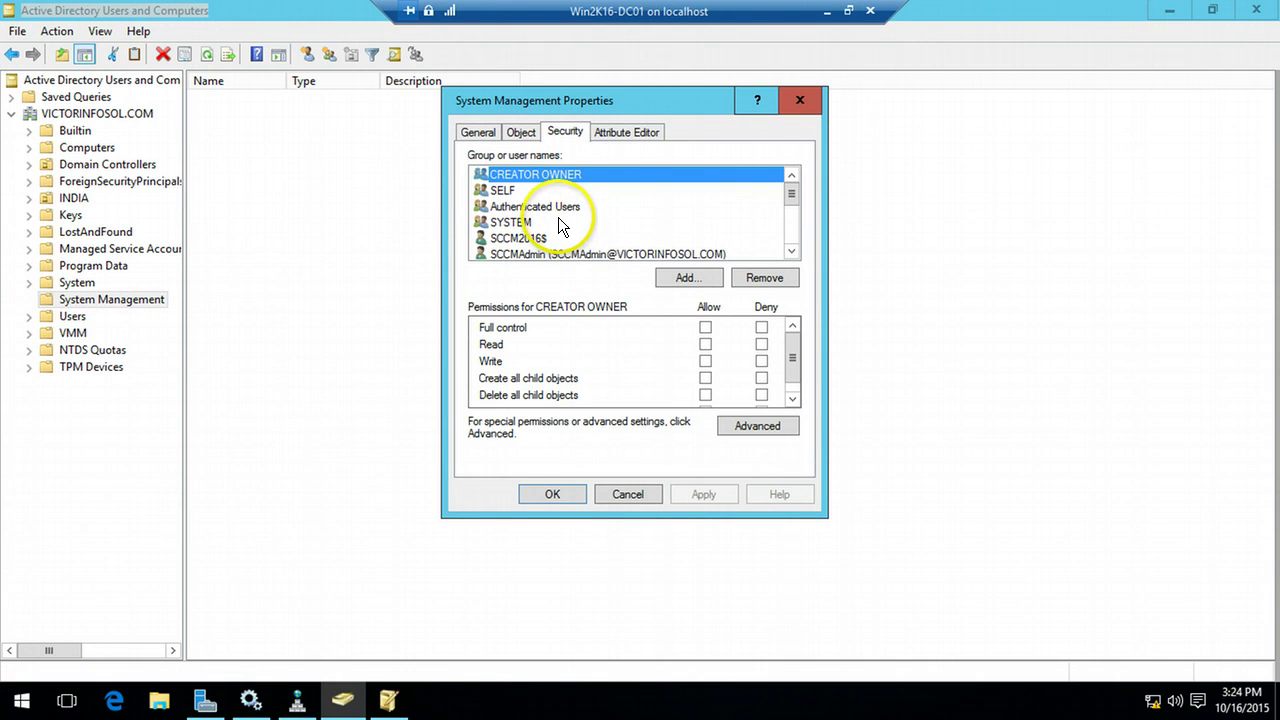
{"action": "left_click", "coordinate": [554, 240]}
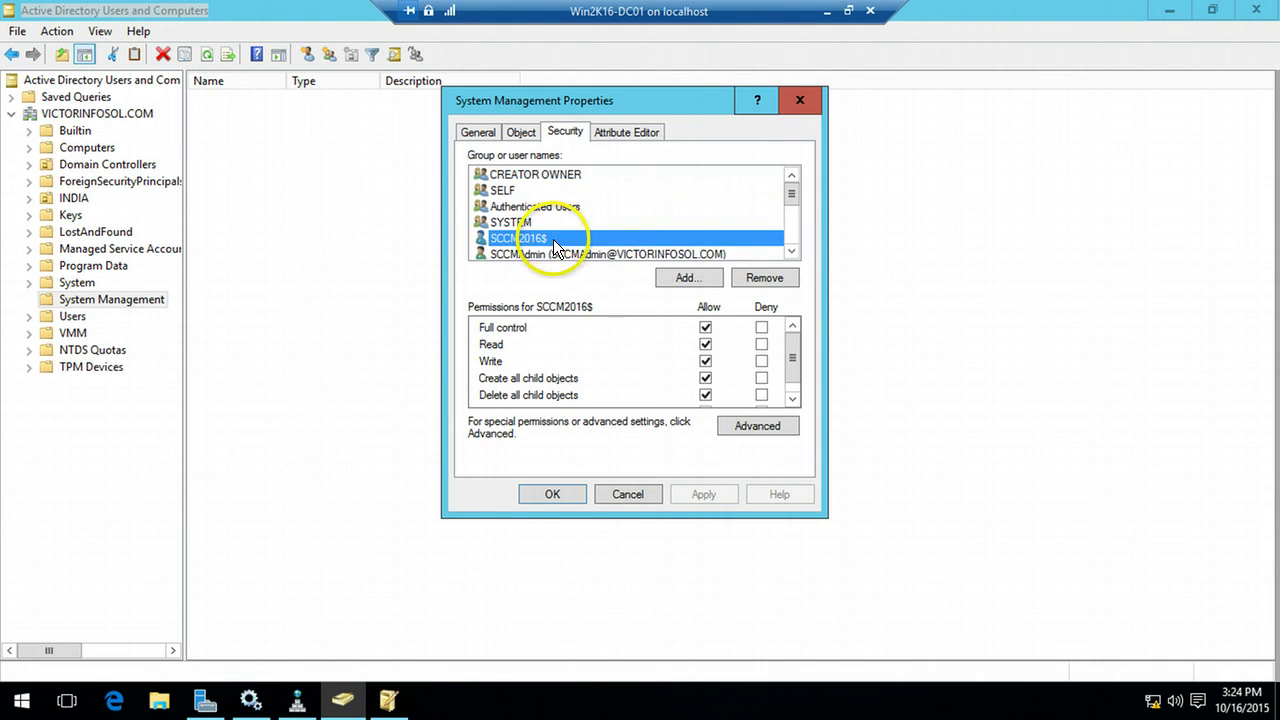
{"action": "left_click", "coordinate": [790, 252]}
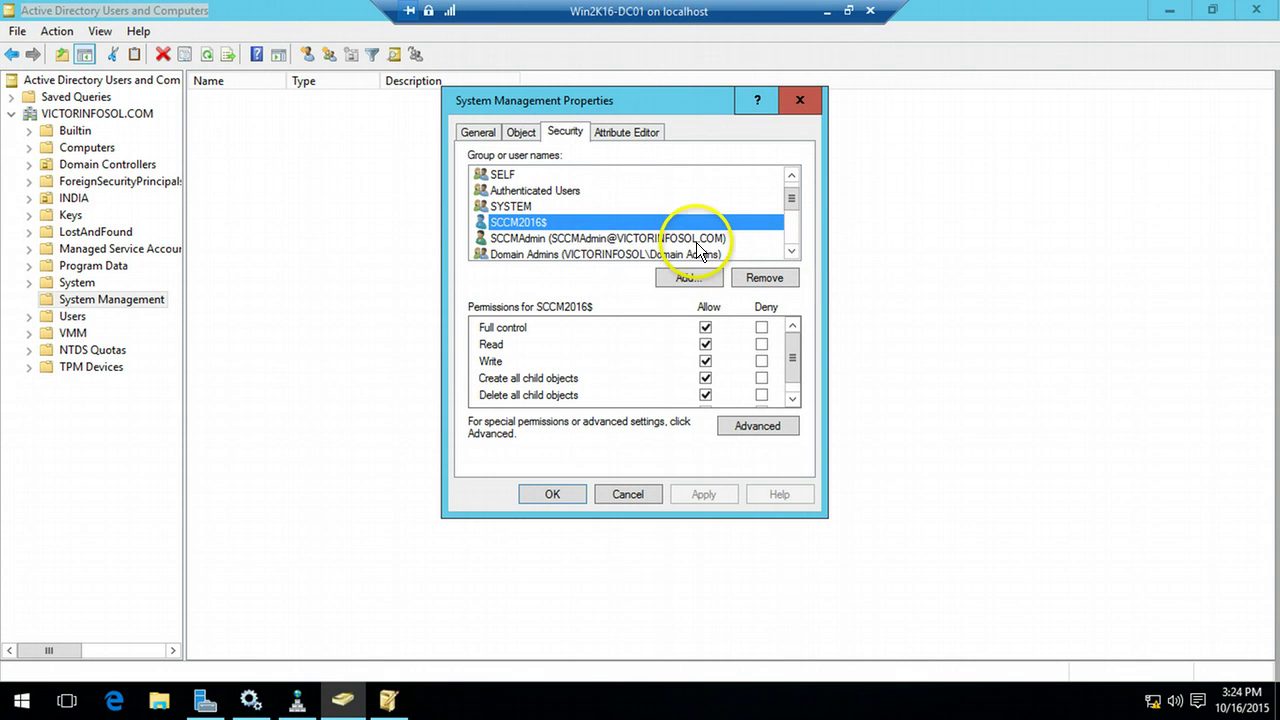
{"action": "left_click", "coordinate": [697, 241]}
{"action": "left_click", "coordinate": [630, 494]}
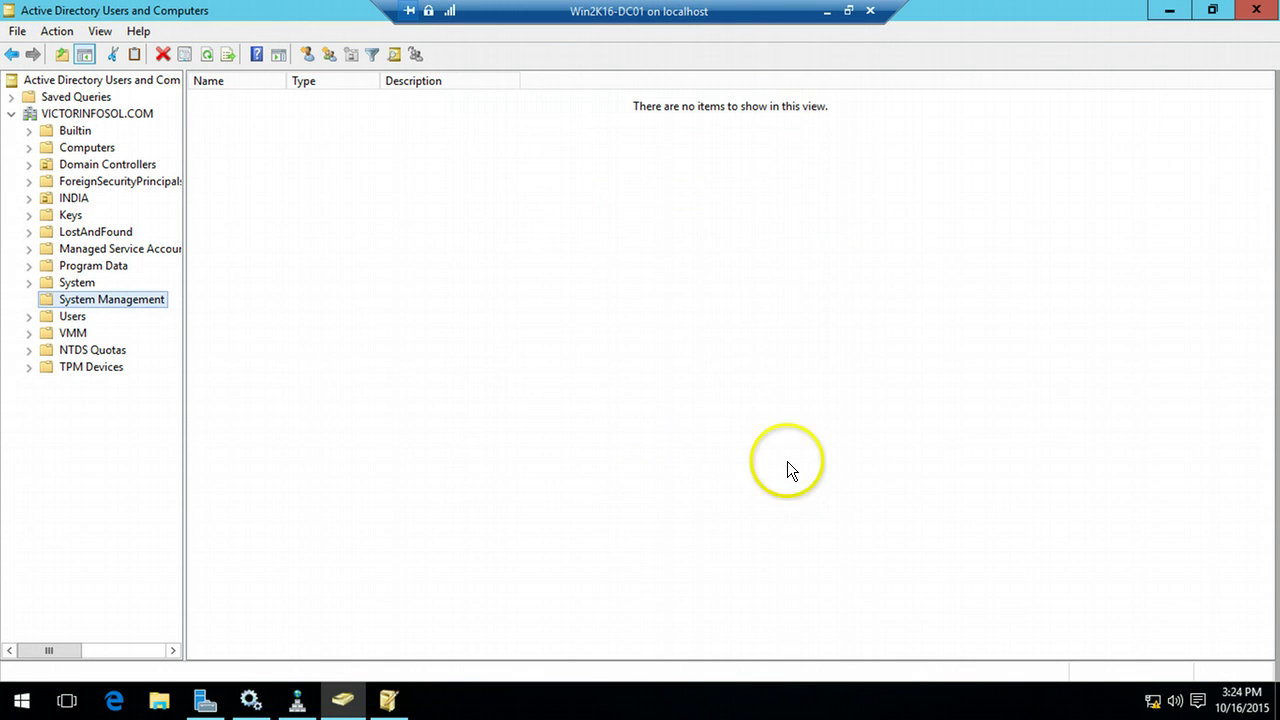
- Switch to the PowerPoint presentation and review the delegation step and the schema extension step on slides 3 and 4
{"action": "left_click", "coordinate": [1160, 14]}
{"action": "left_click", "coordinate": [829, 12]}
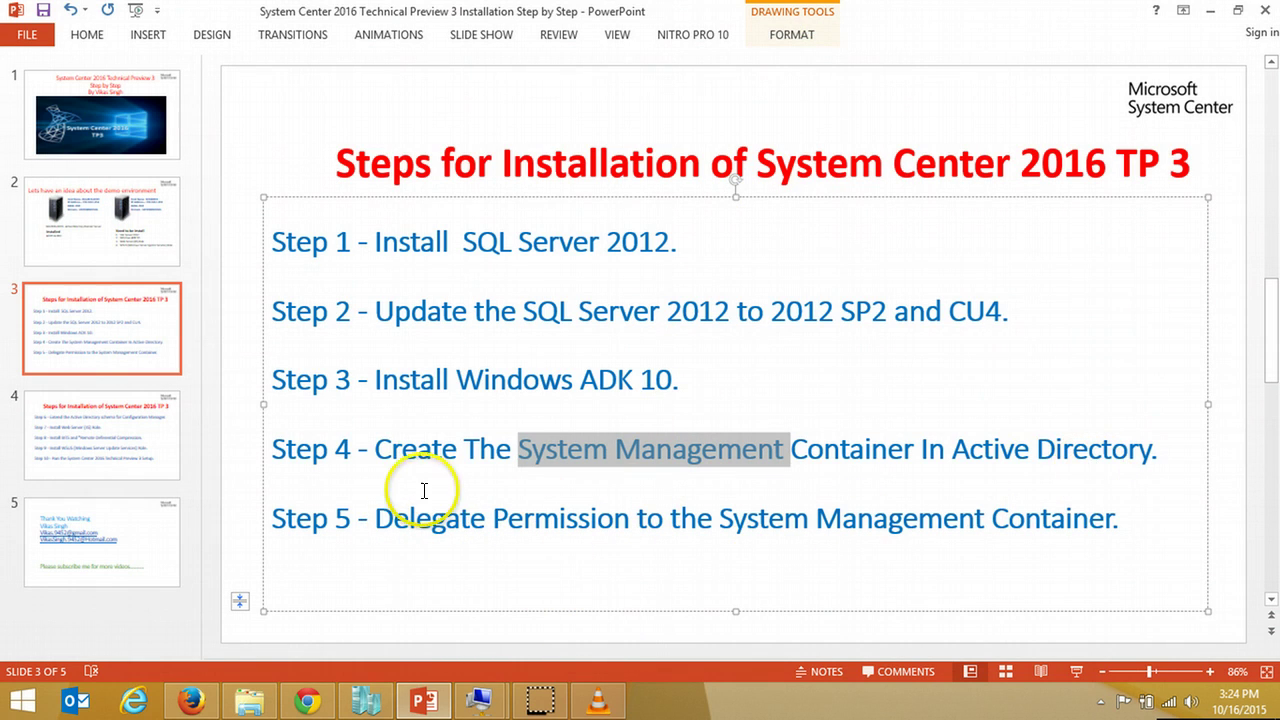
{"action": "left_click", "coordinate": [402, 455]}
{"action": "left_click_drag", "start_coordinate": [375, 518], "coordinate": [720, 530]}
{"action": "left_click", "coordinate": [722, 568]}
{"action": "left_click", "coordinate": [155, 438]}
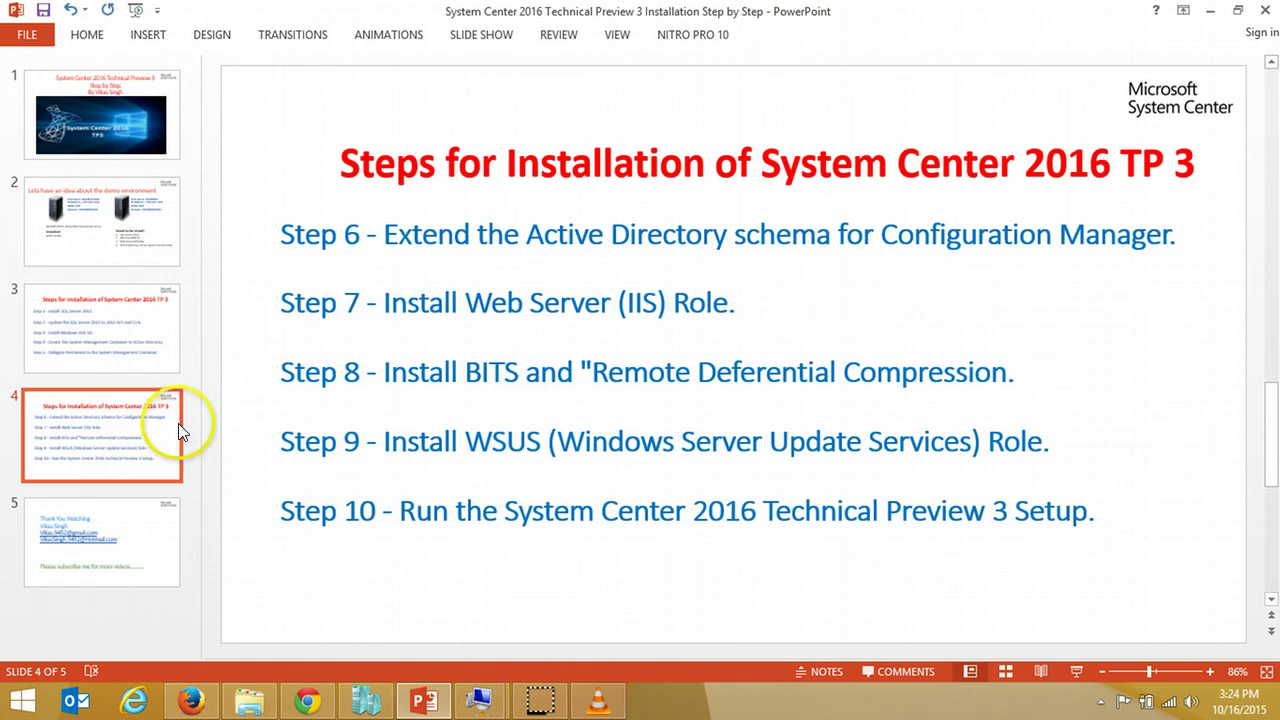
{"action": "left_click_drag", "start_coordinate": [398, 236], "coordinate": [1064, 224]}
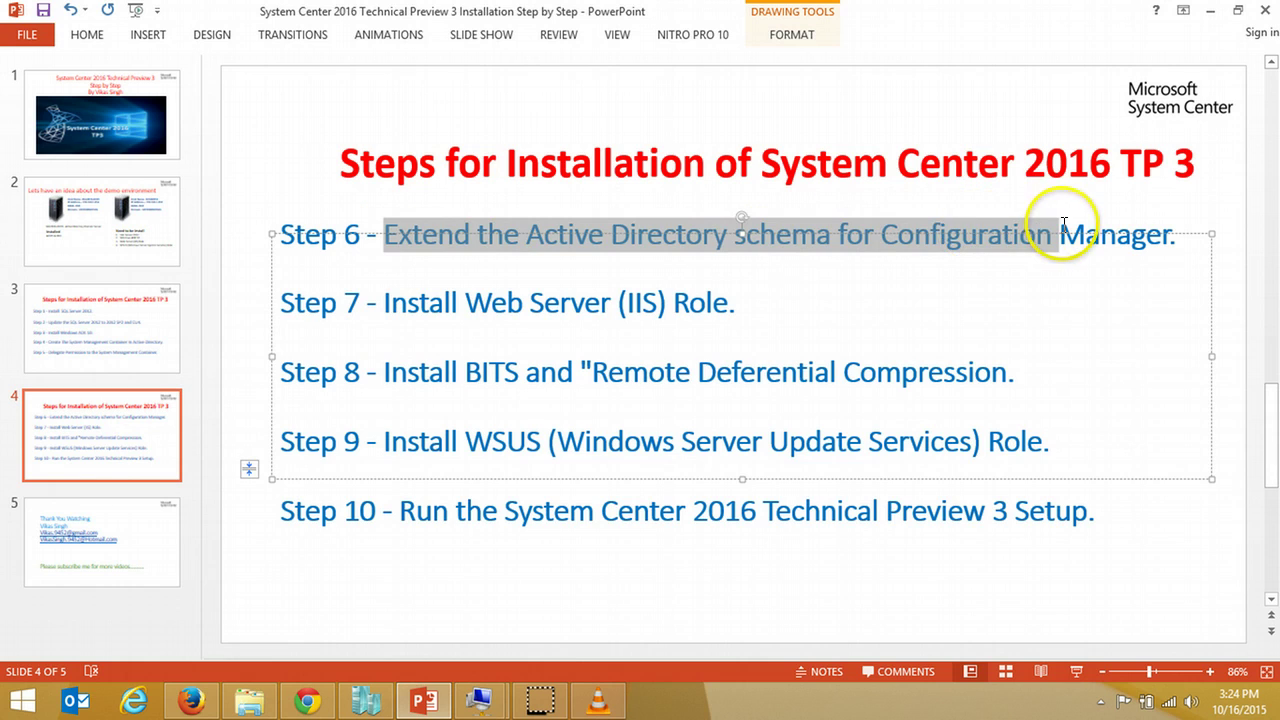
{"action": "left_click", "coordinate": [943, 284]}
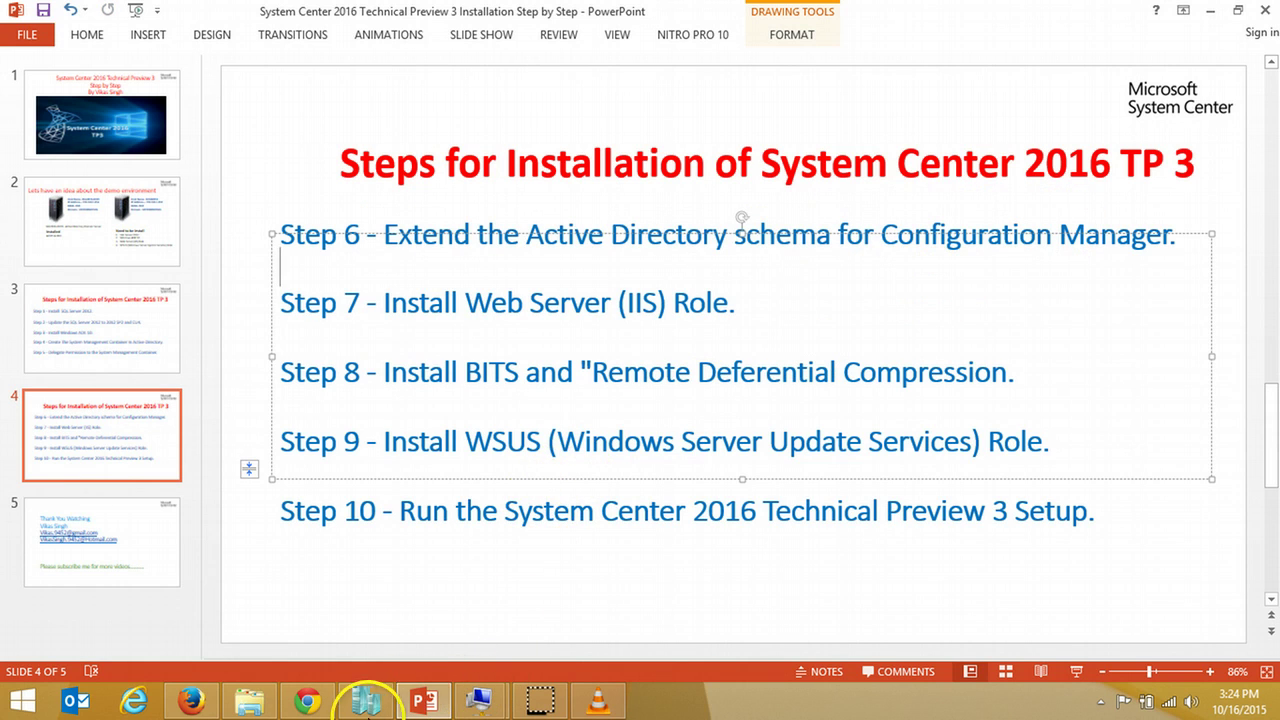
- Switch to Hyper-V Manager and open the settings of the Win2K16-DC01 virtual machine
{"action": "left_click", "coordinate": [365, 700]}
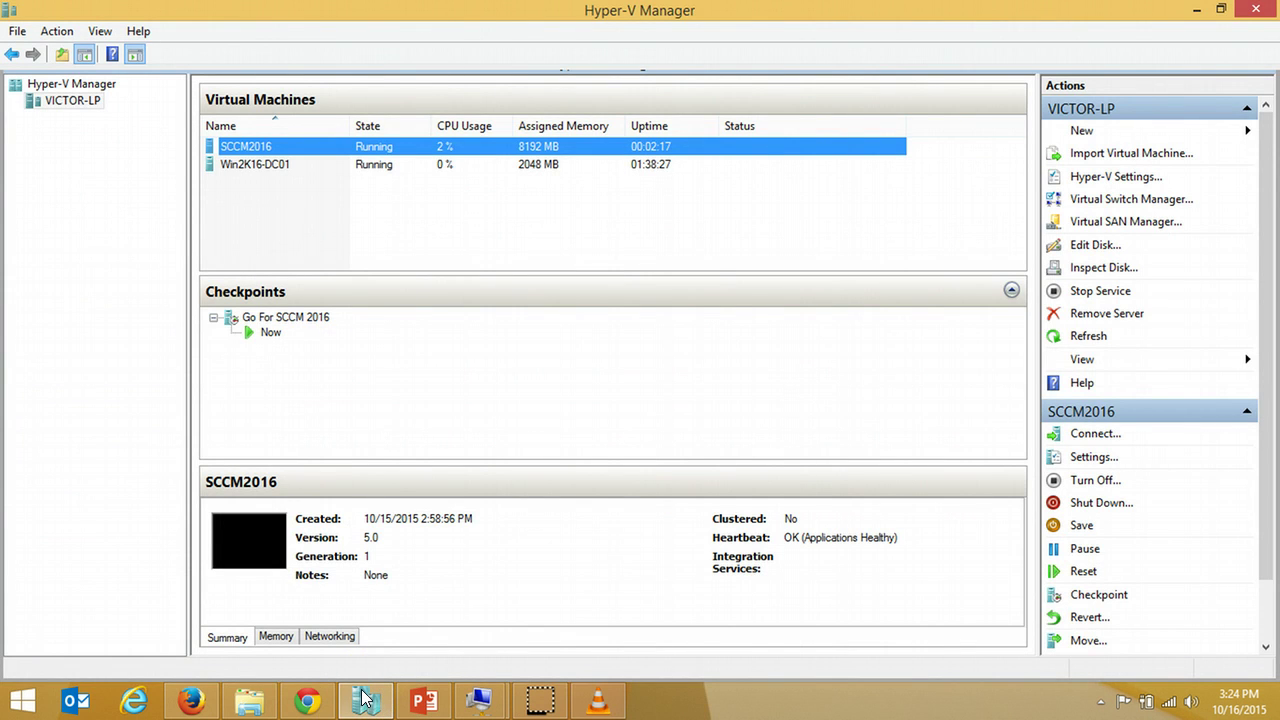
{"action": "key", "text": "Down"}
{"action": "key", "text": "shift+F10"}
{"action": "key", "text": "Down"}
{"action": "key", "text": "Down"}
{"action": "key", "text": "Down"}
{"action": "key", "text": "Down"}
{"action": "key", "text": "Up"}
{"action": "key", "text": "Up"}
{"action": "key", "text": "Return"}
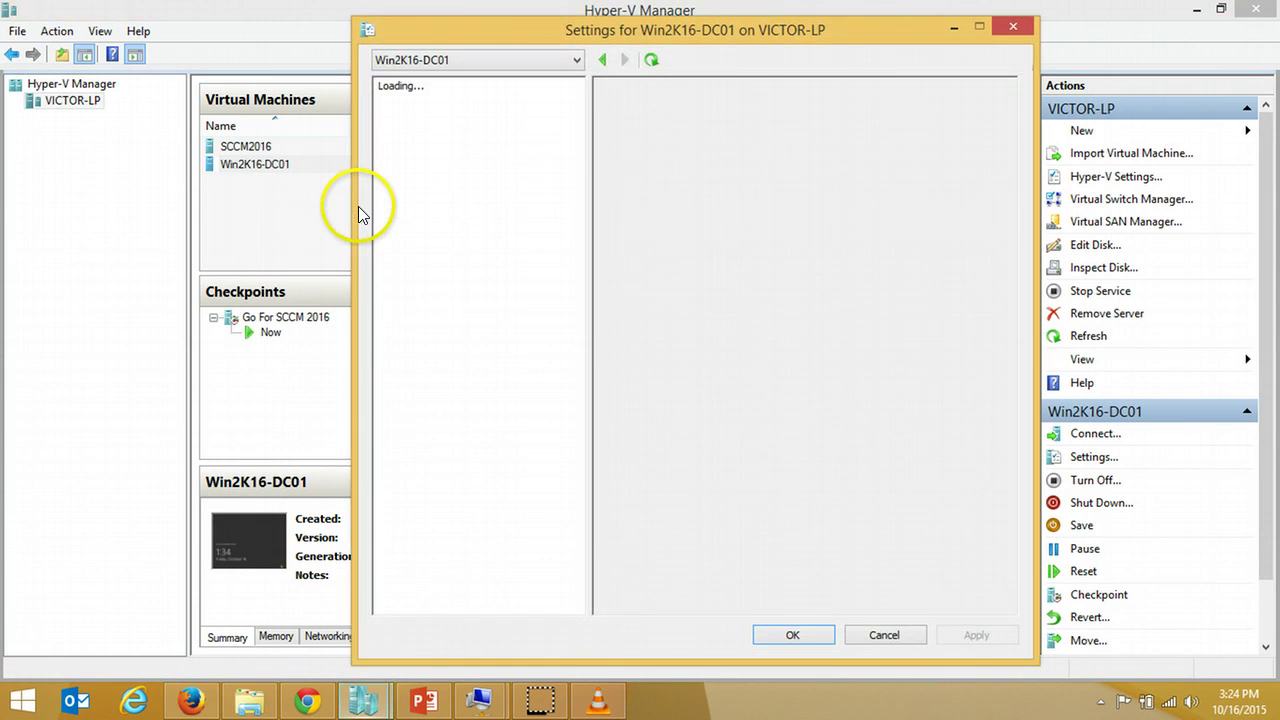
- Attach the SC_Configmgr 2016 TP3 image from F:\ISO\System Center 2016 to the virtual machine's DVD drive and apply the settings
{"action": "left_click", "coordinate": [488, 279]}
{"action": "left_click", "coordinate": [962, 286]}
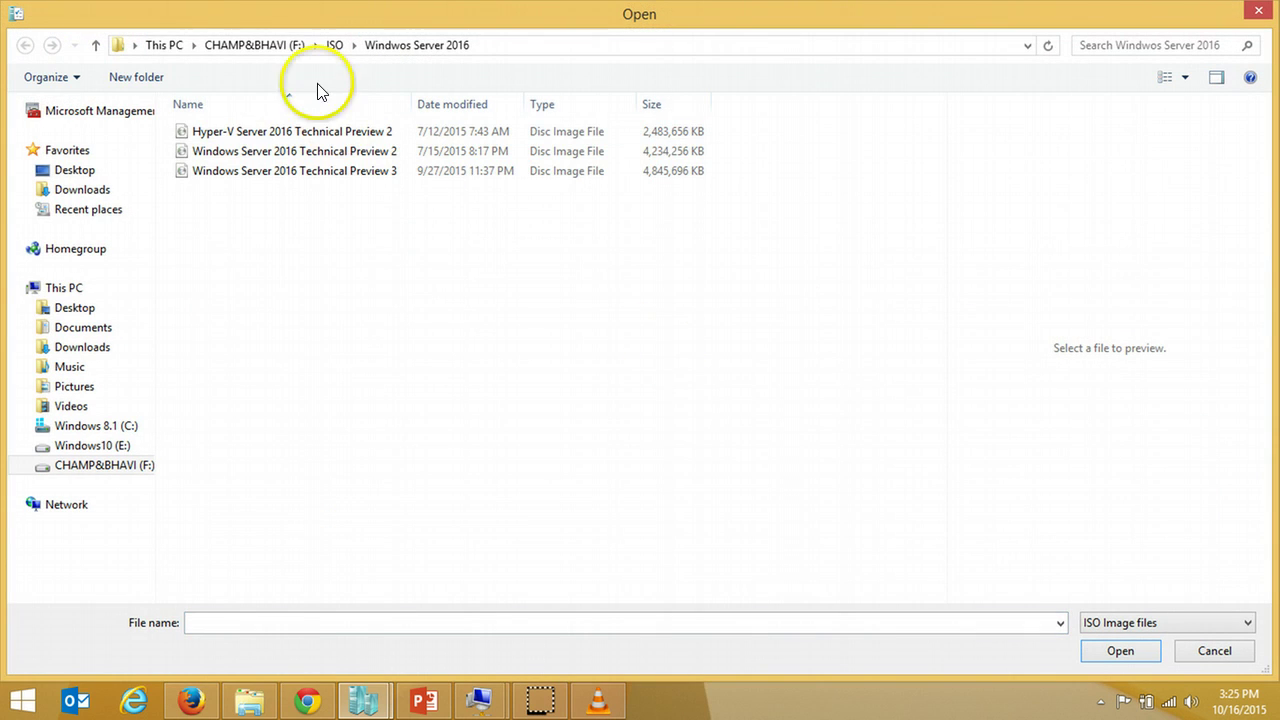
{"action": "left_click", "coordinate": [334, 45]}
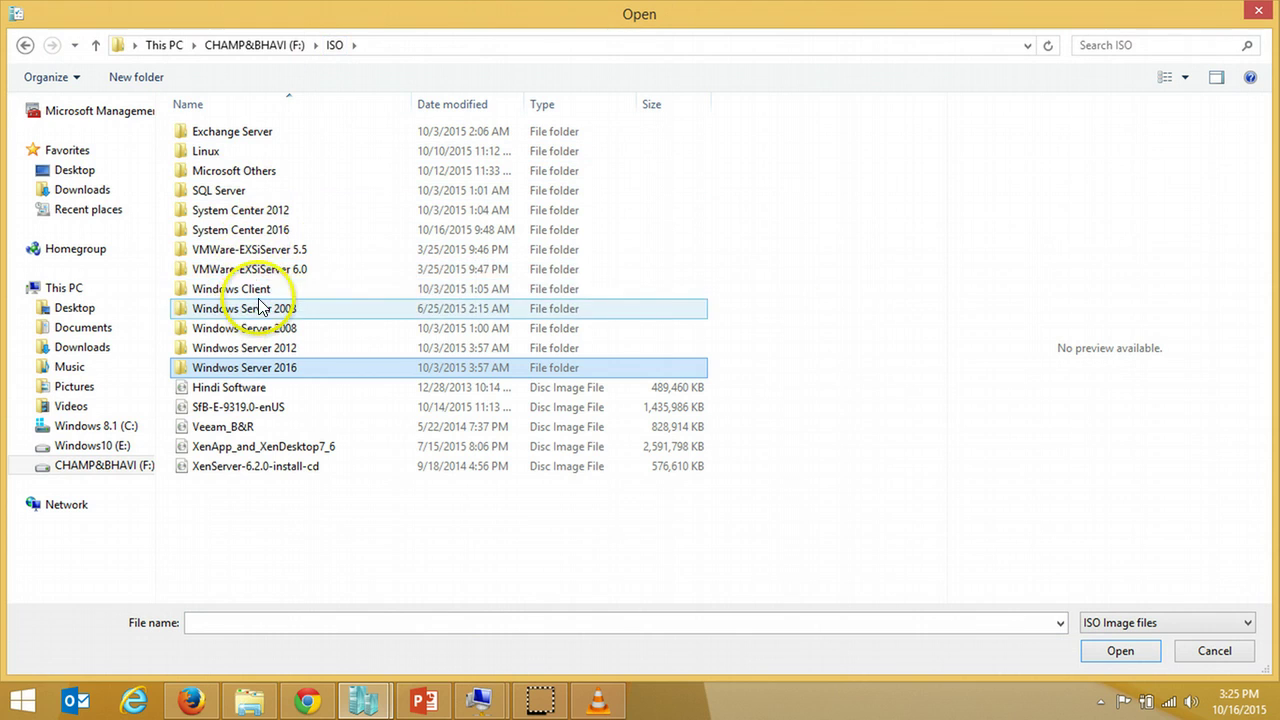
{"action": "double_click", "coordinate": [280, 230]}
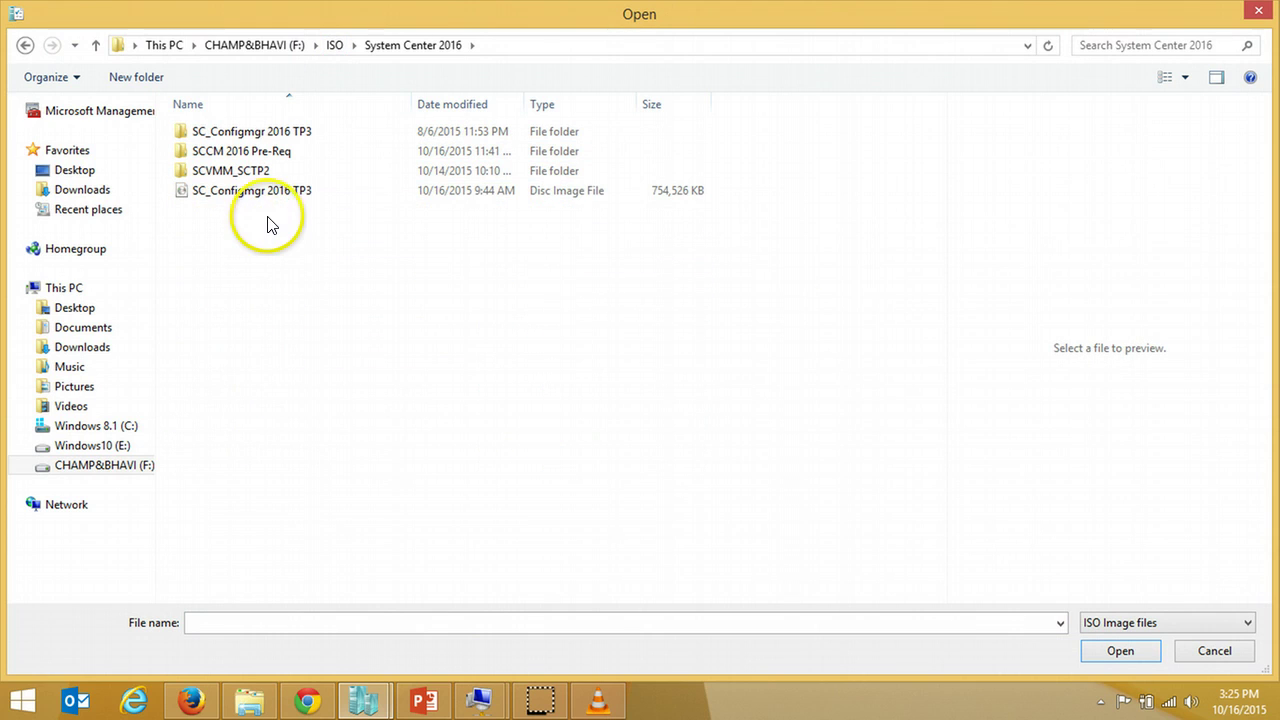
{"action": "left_click", "coordinate": [275, 192]}
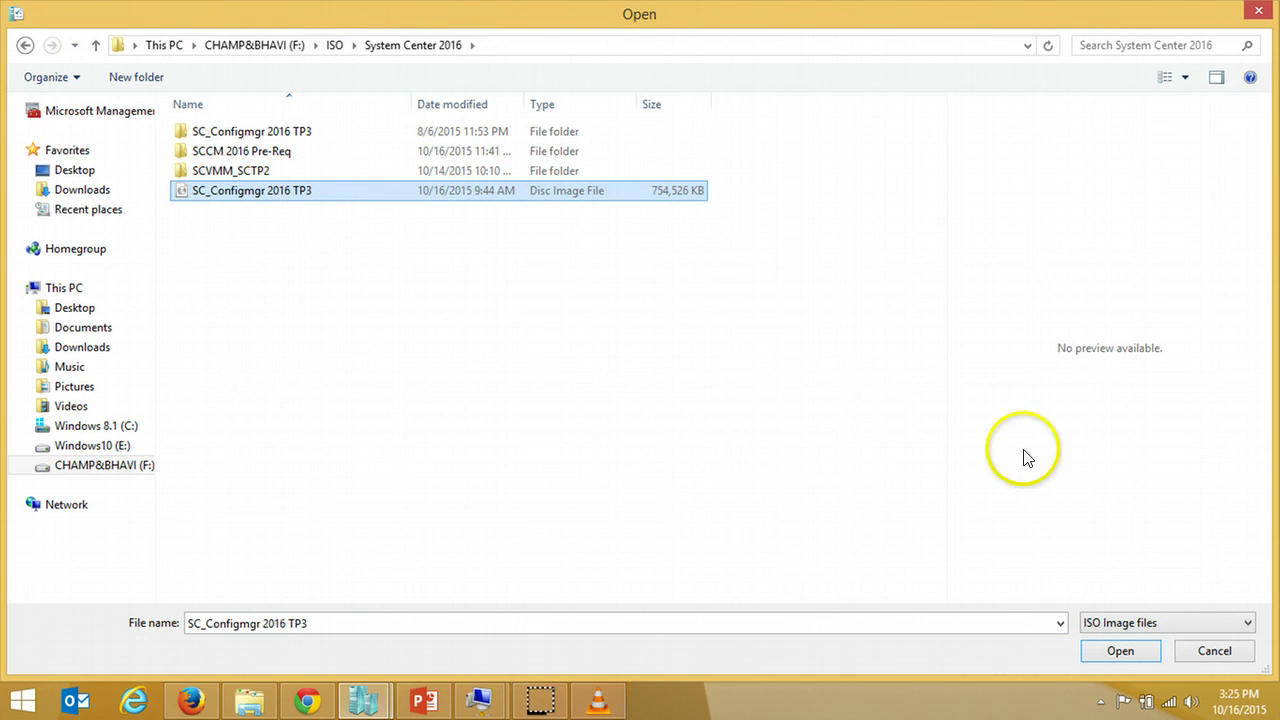
{"action": "left_click", "coordinate": [1120, 651]}
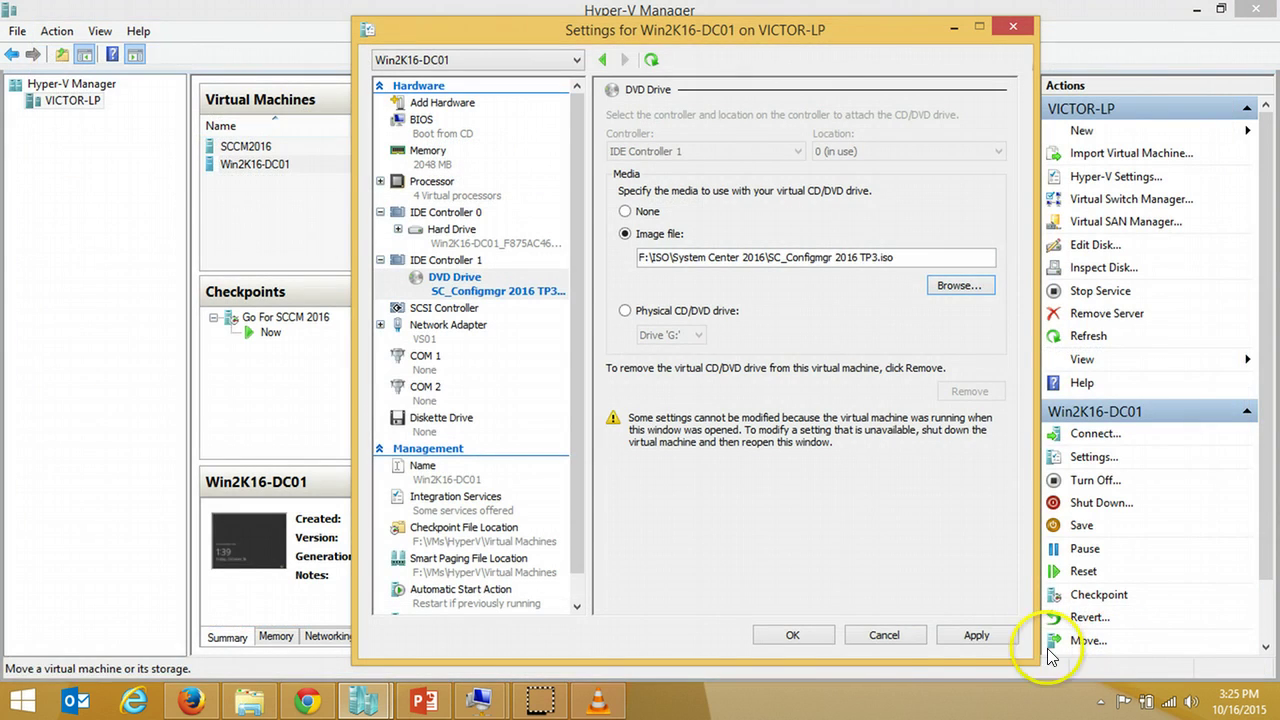
{"action": "left_click", "coordinate": [950, 636]}
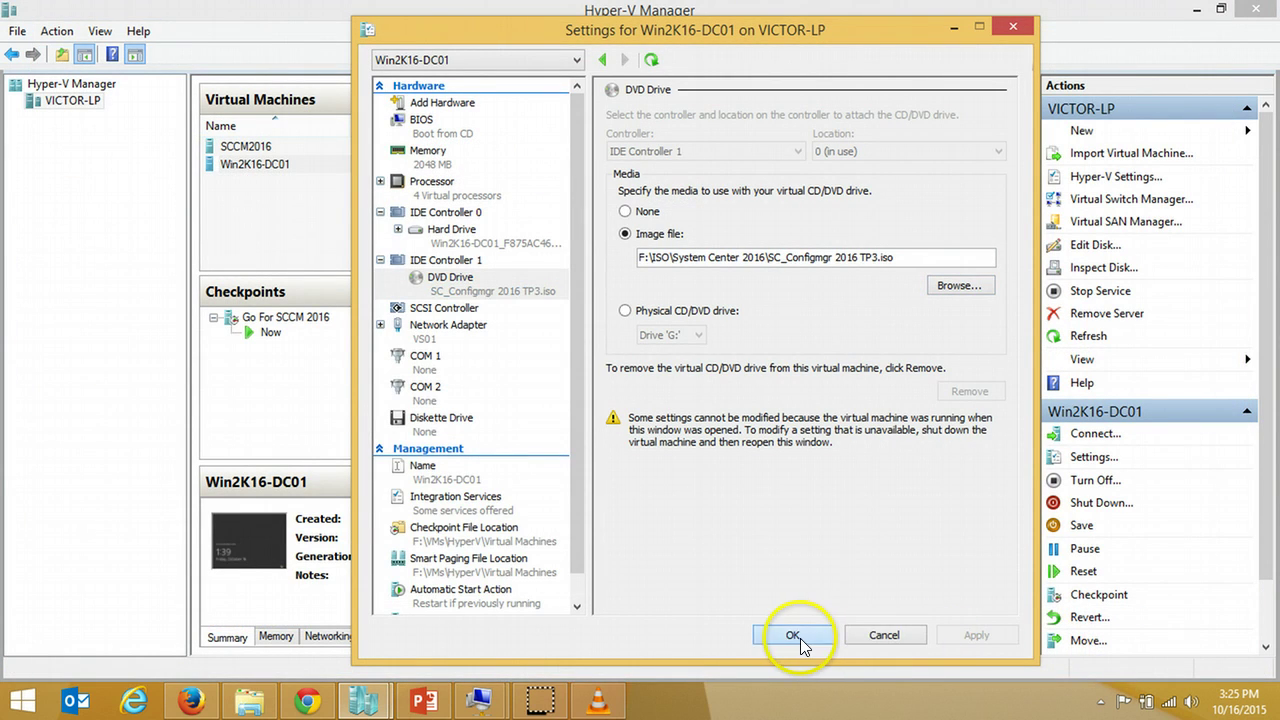
{"action": "left_click", "coordinate": [792, 635]}
- Return to the Win2K16-DC01 remote session and open the contents of DVD drive E: in File Explorer
{"action": "left_click", "coordinate": [1187, 9]}
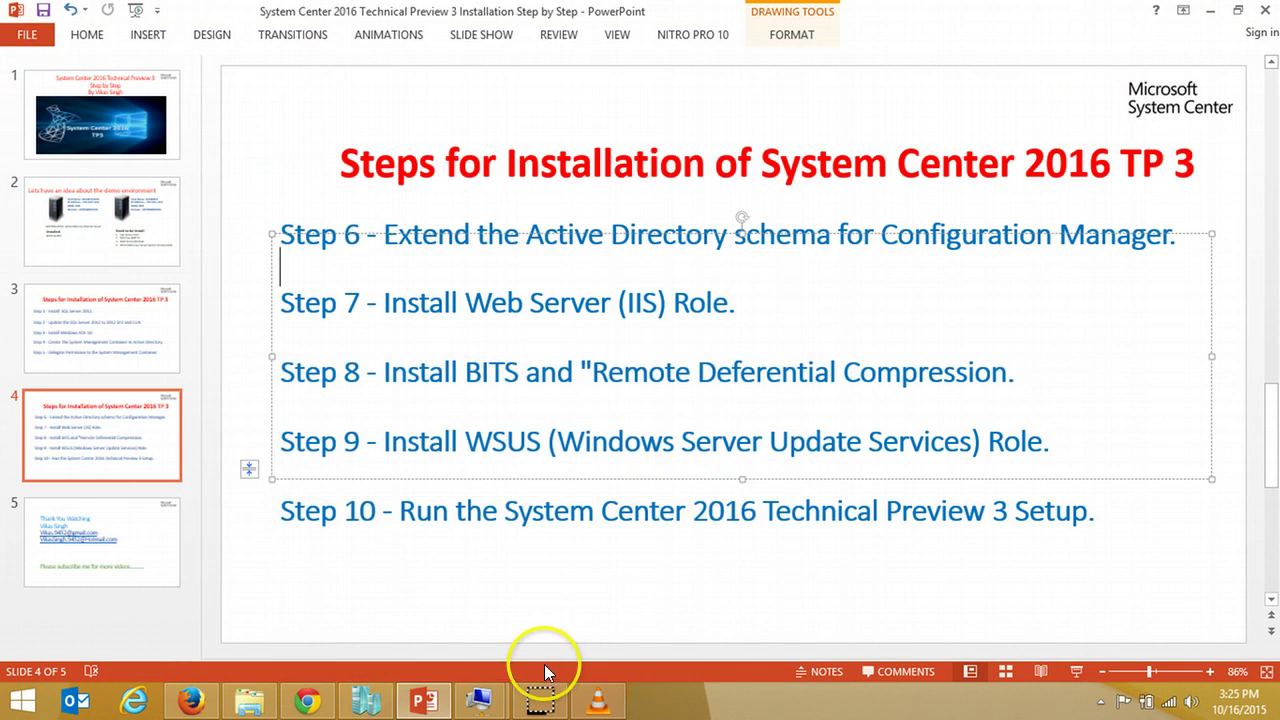
{"action": "mouse_move", "coordinate": [482, 700]}
{"action": "left_click", "coordinate": [406, 595]}
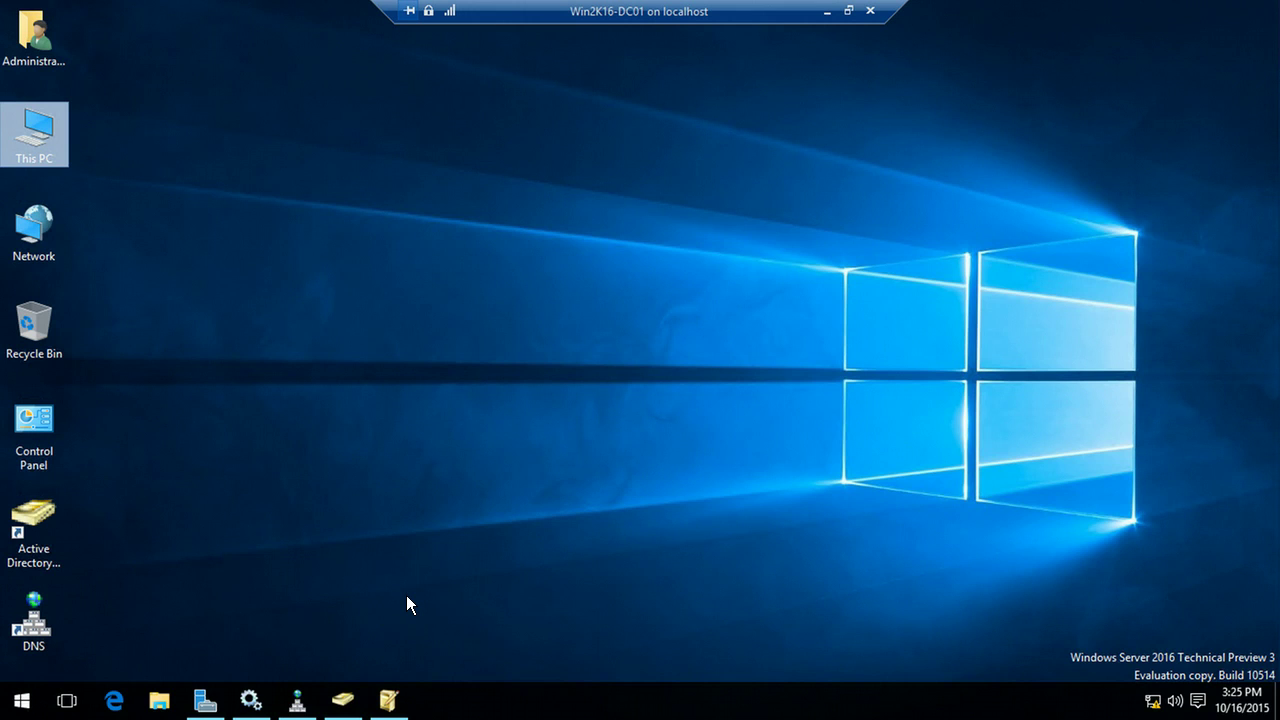
{"action": "left_click", "coordinate": [688, 440]}
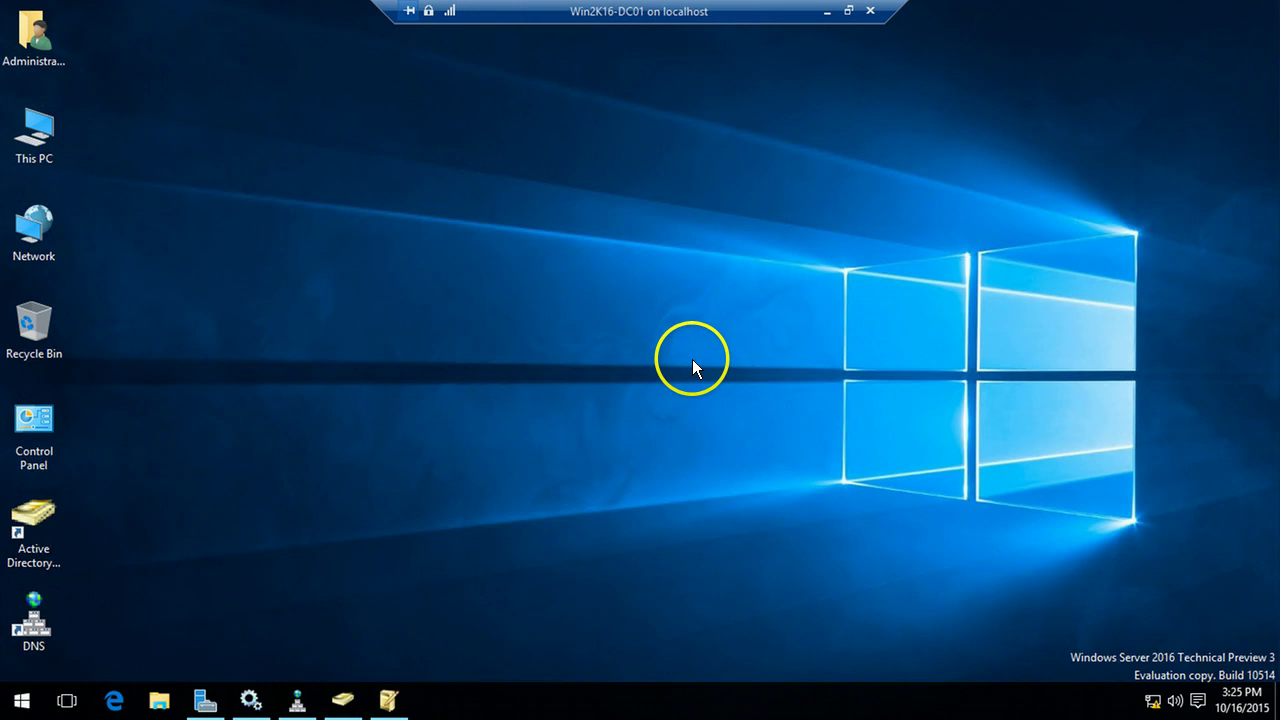
{"action": "key", "text": "super+e"}
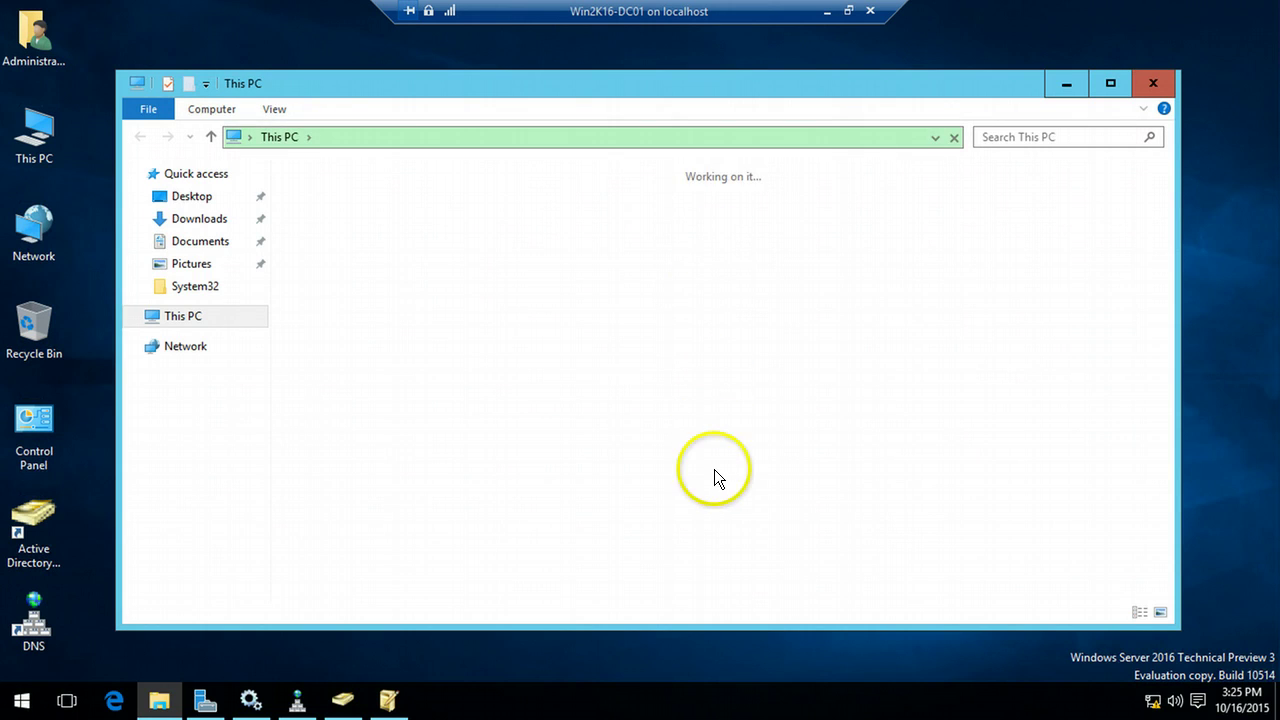
{"action": "left_click", "coordinate": [425, 394]}
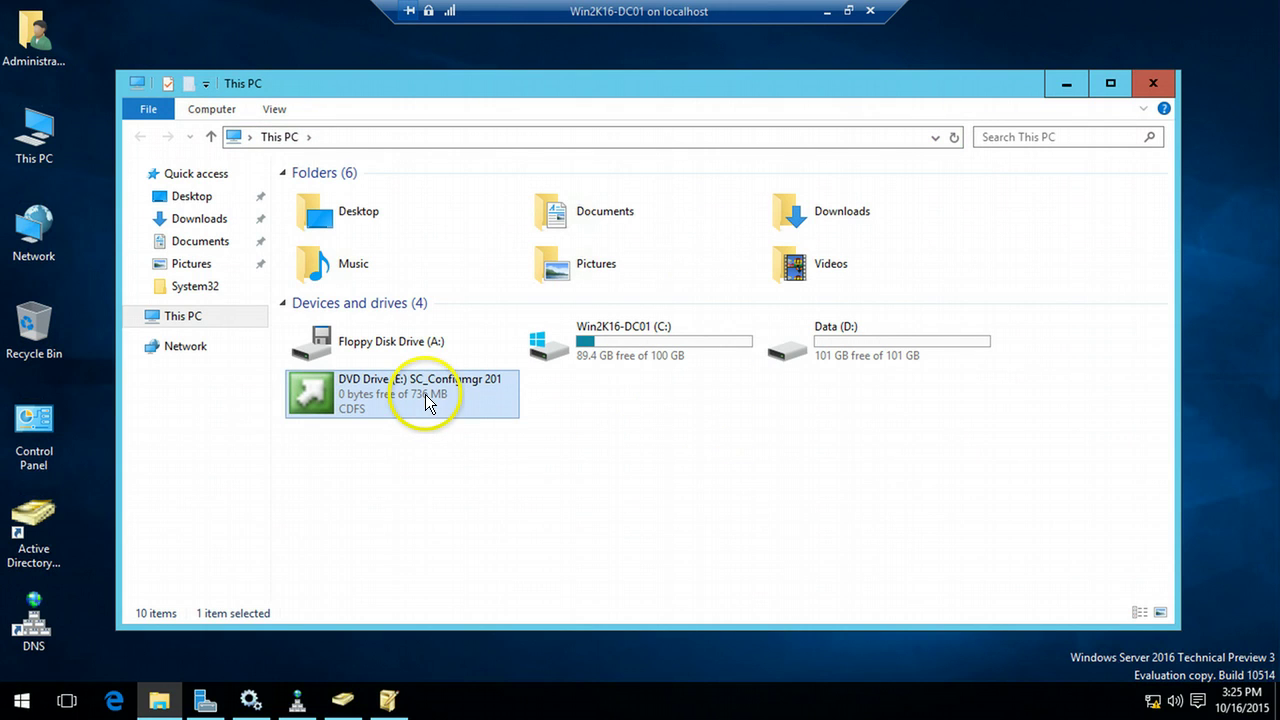
{"action": "right_click", "coordinate": [445, 410]}
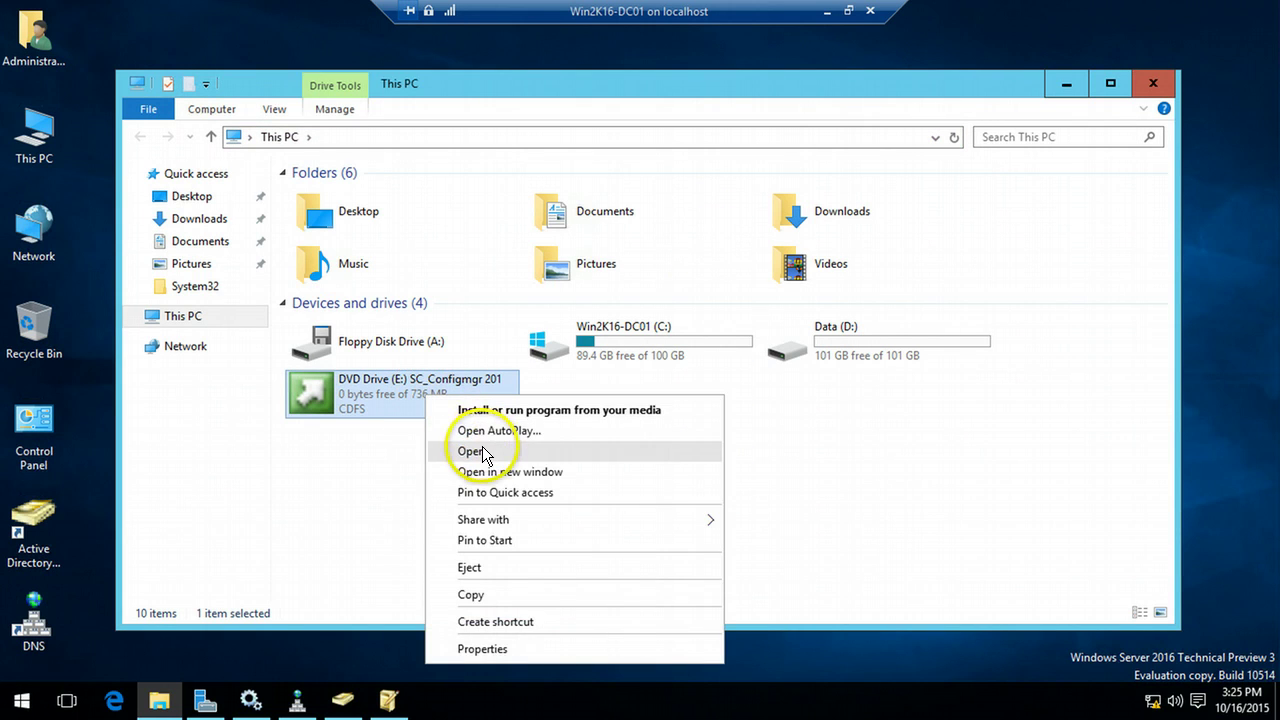
{"action": "left_click", "coordinate": [482, 446]}
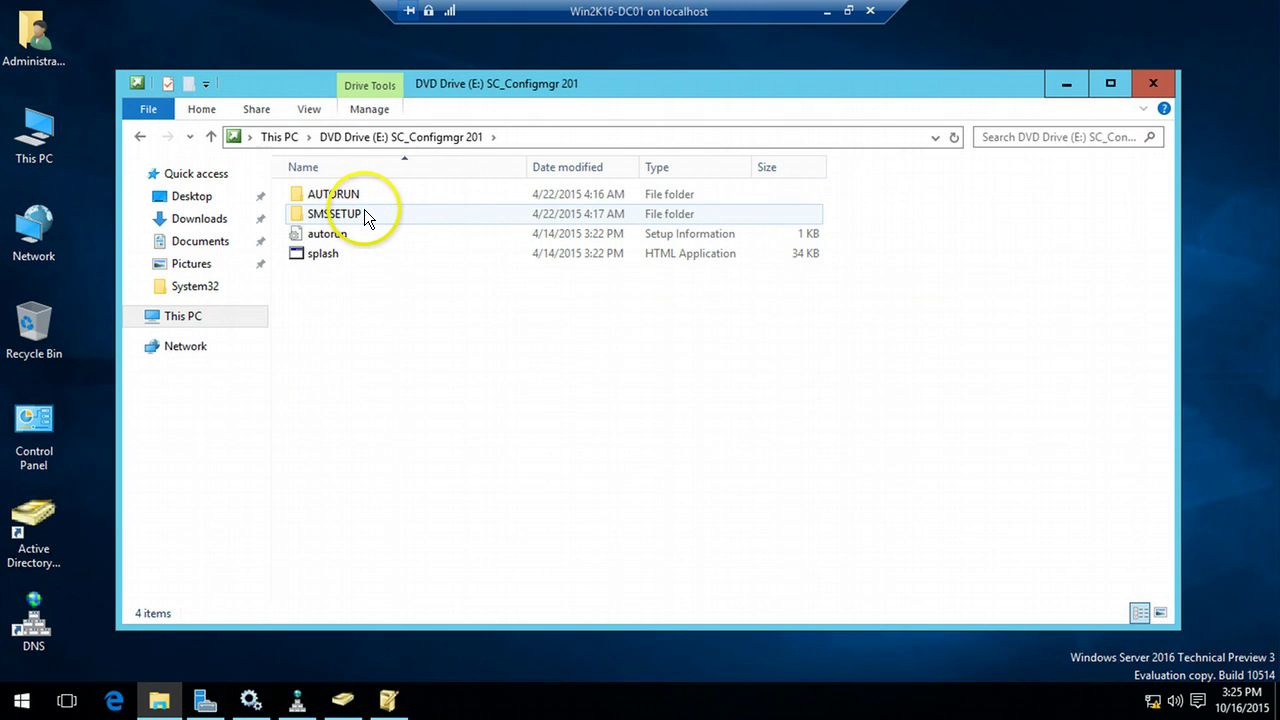
- Go to SMSSETUP\BIN\X64 on the DVD and run the extadsch application to extend the Active Directory schema
{"action": "double_click", "coordinate": [362, 215]}
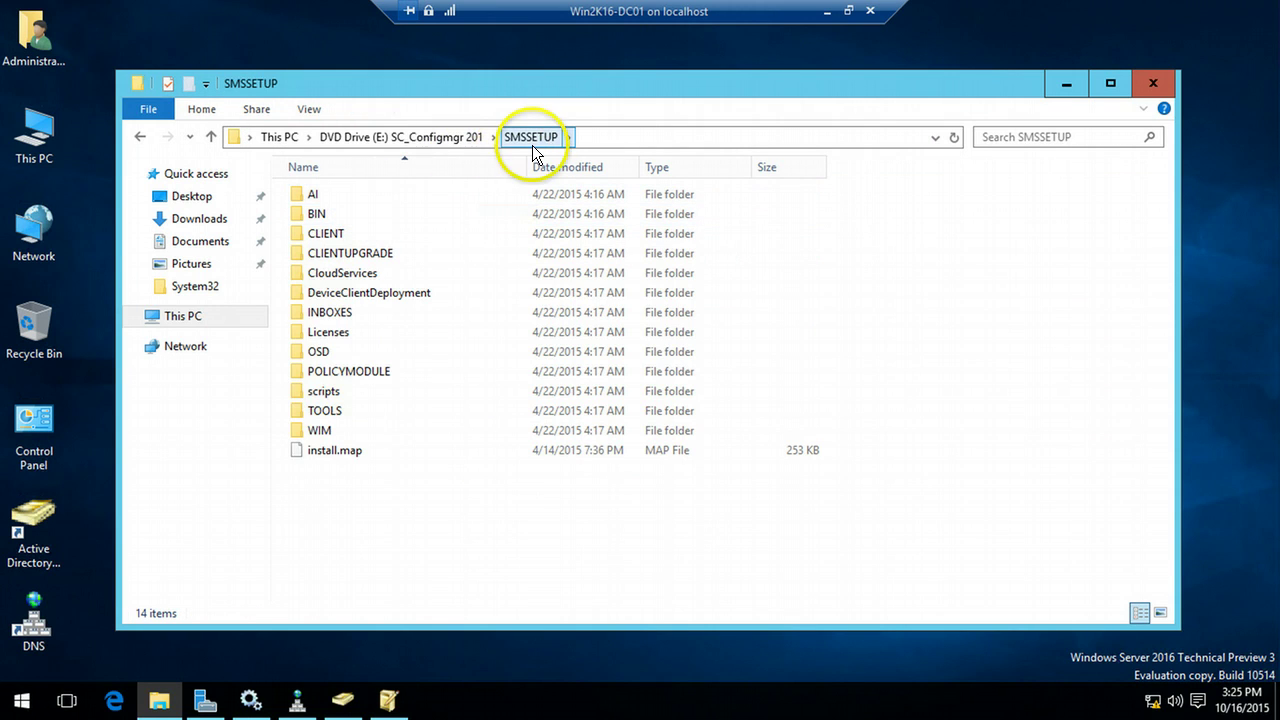
{"action": "double_click", "coordinate": [346, 213]}
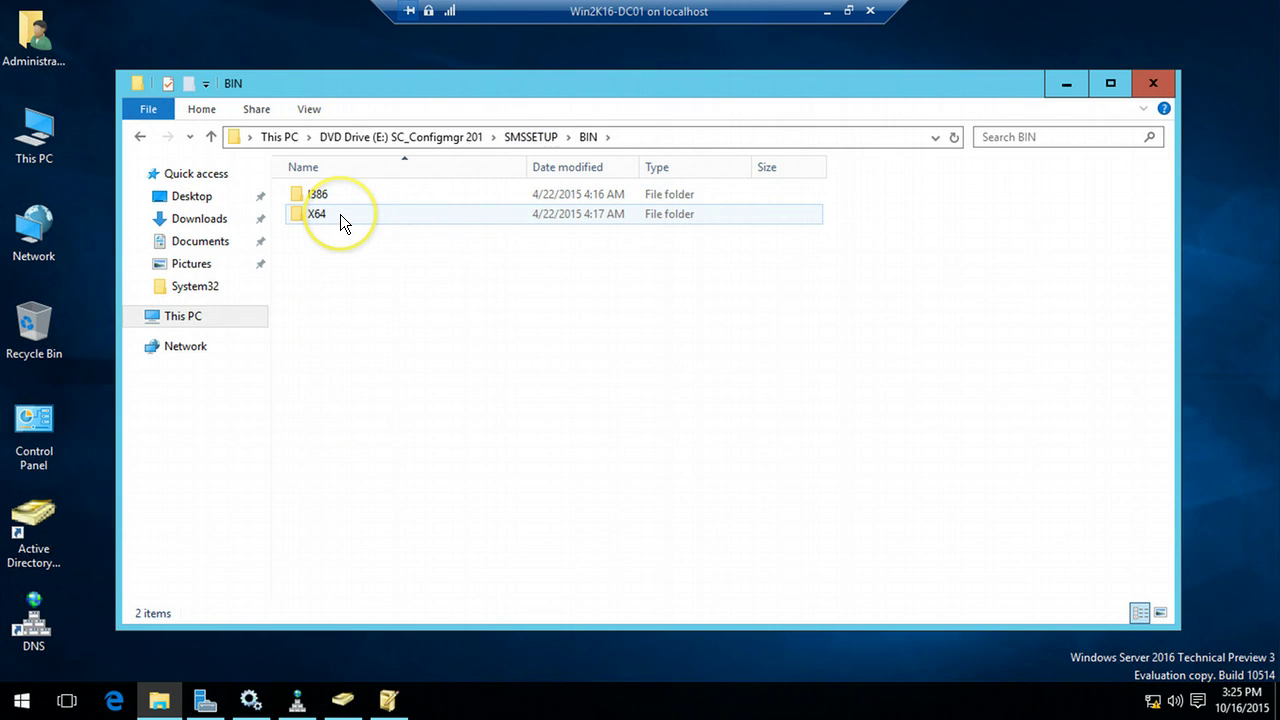
{"action": "double_click", "coordinate": [340, 214]}
{"action": "type", "text": "ext"}
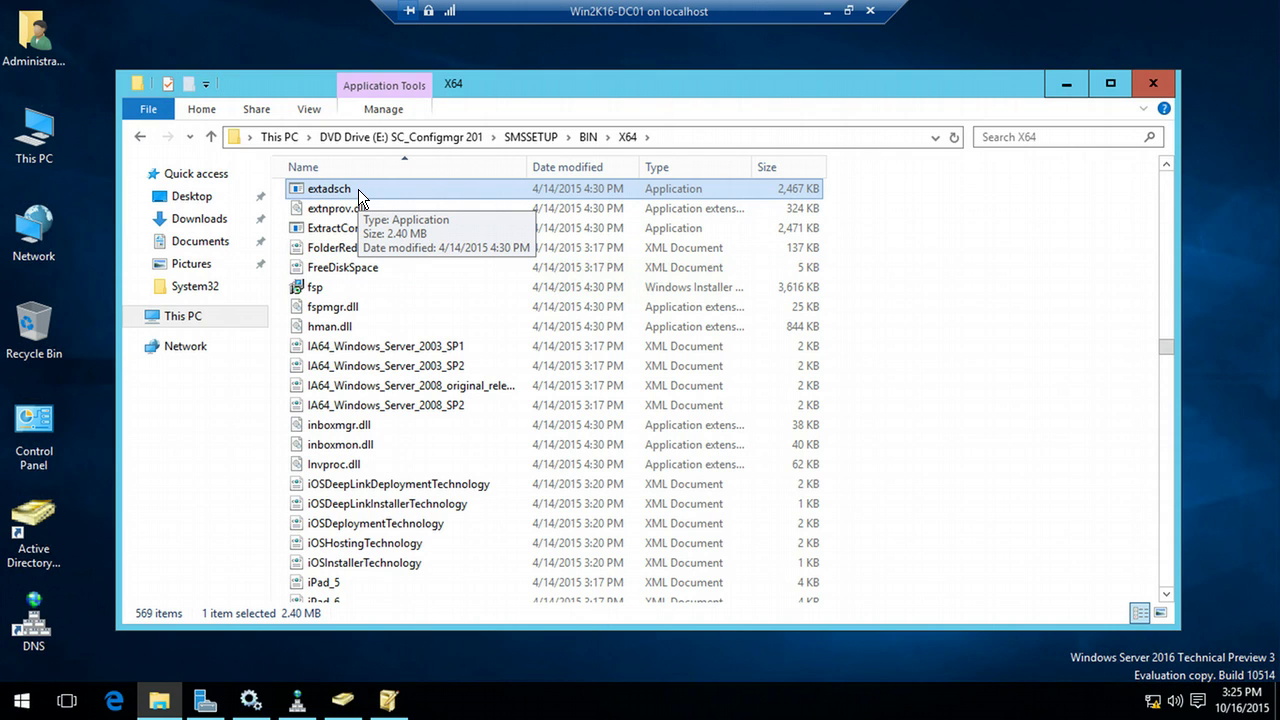
{"action": "right_click", "coordinate": [358, 189]}
{"action": "left_click", "coordinate": [435, 228]}
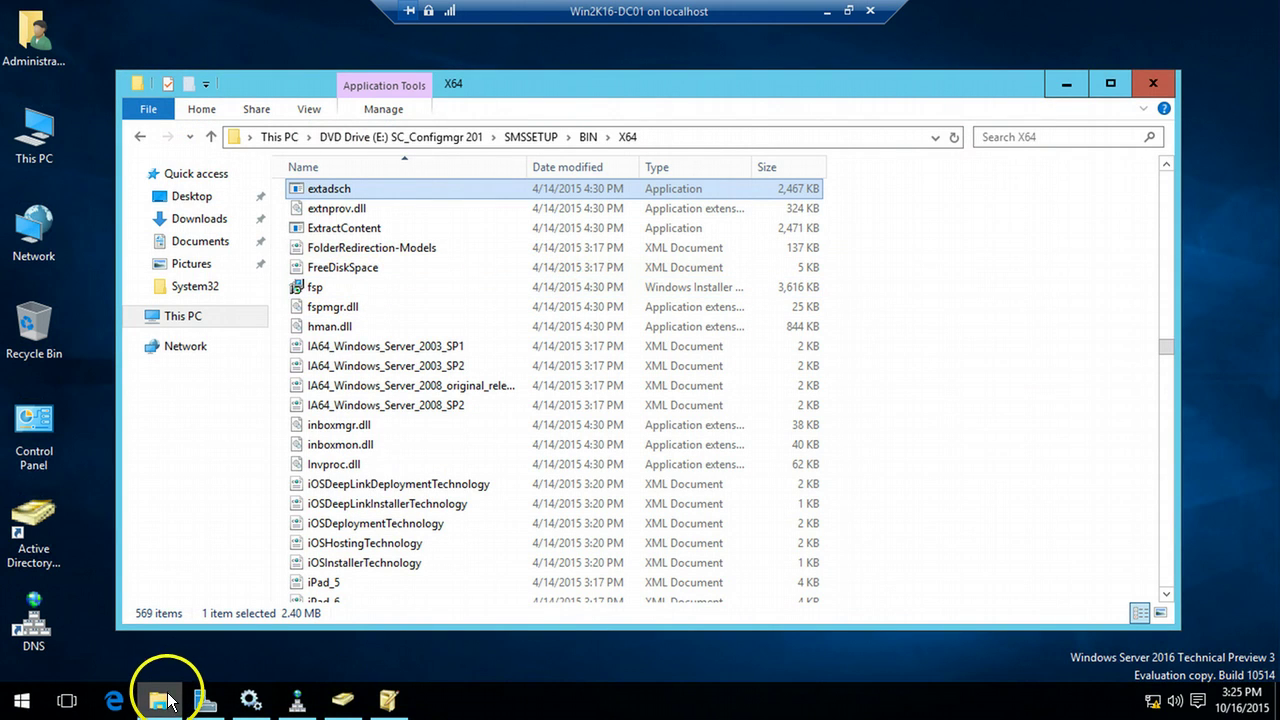
- Open the ExtADSch log file from the root of drive C to check the schema extension
{"action": "left_click", "coordinate": [192, 325]}
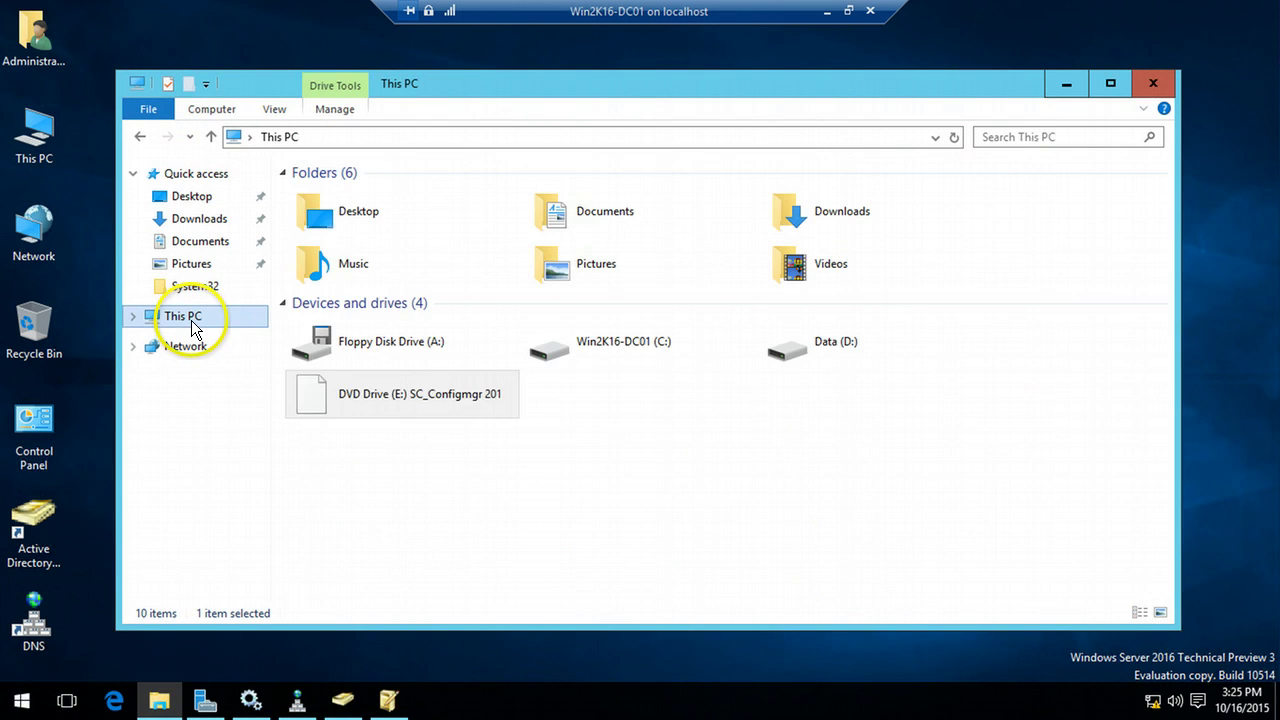
{"action": "double_click", "coordinate": [689, 351]}
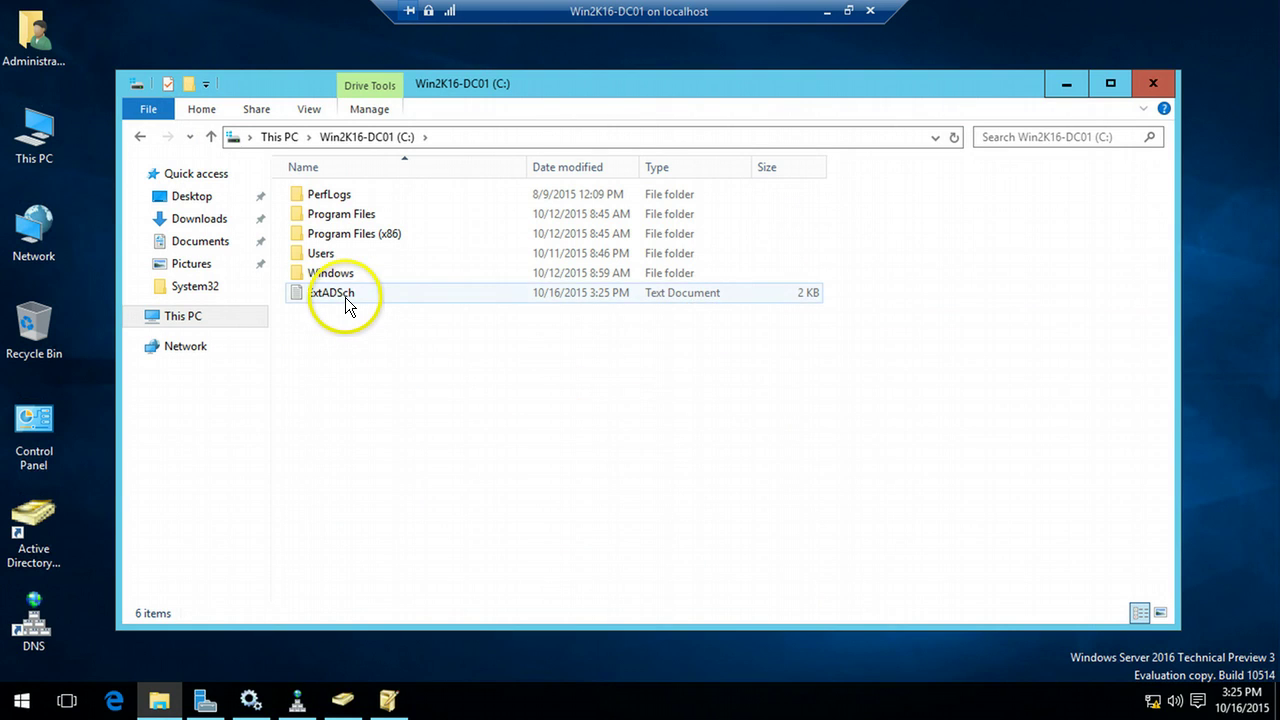
{"action": "left_click", "coordinate": [341, 295]}
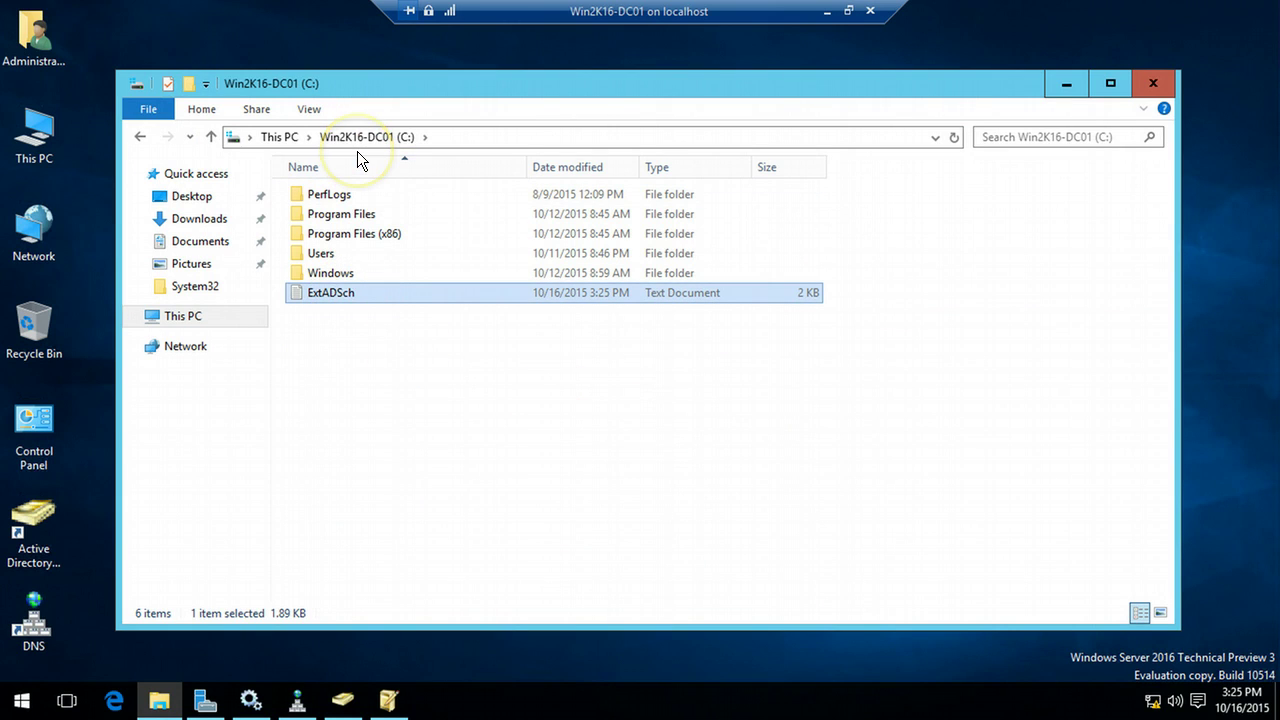
{"action": "double_click", "coordinate": [369, 292]}
{"action": "double_click", "coordinate": [458, 162]}
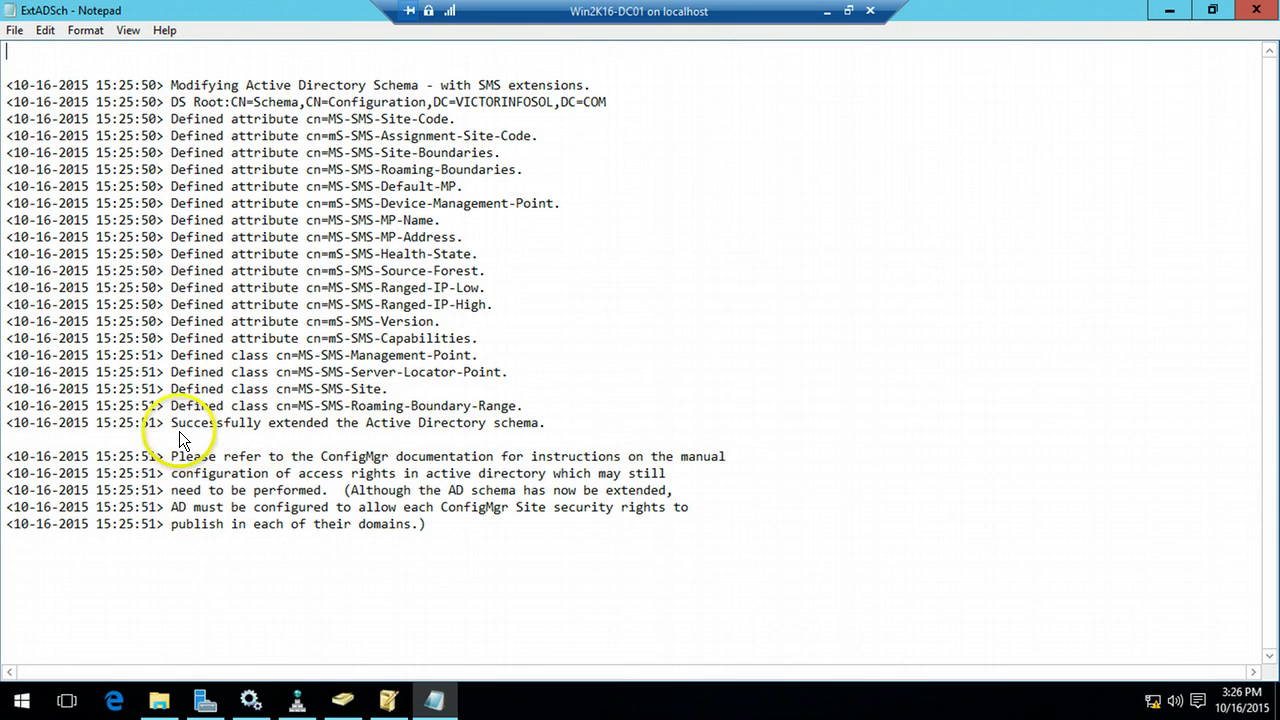
- Read through the schema extension log entries and close the log and the File Explorer window
{"action": "left_click_drag", "start_coordinate": [205, 421], "coordinate": [598, 418]}
{"action": "left_click_drag", "start_coordinate": [454, 526], "coordinate": [81, 65]}
{"action": "left_click", "coordinate": [719, 221]}
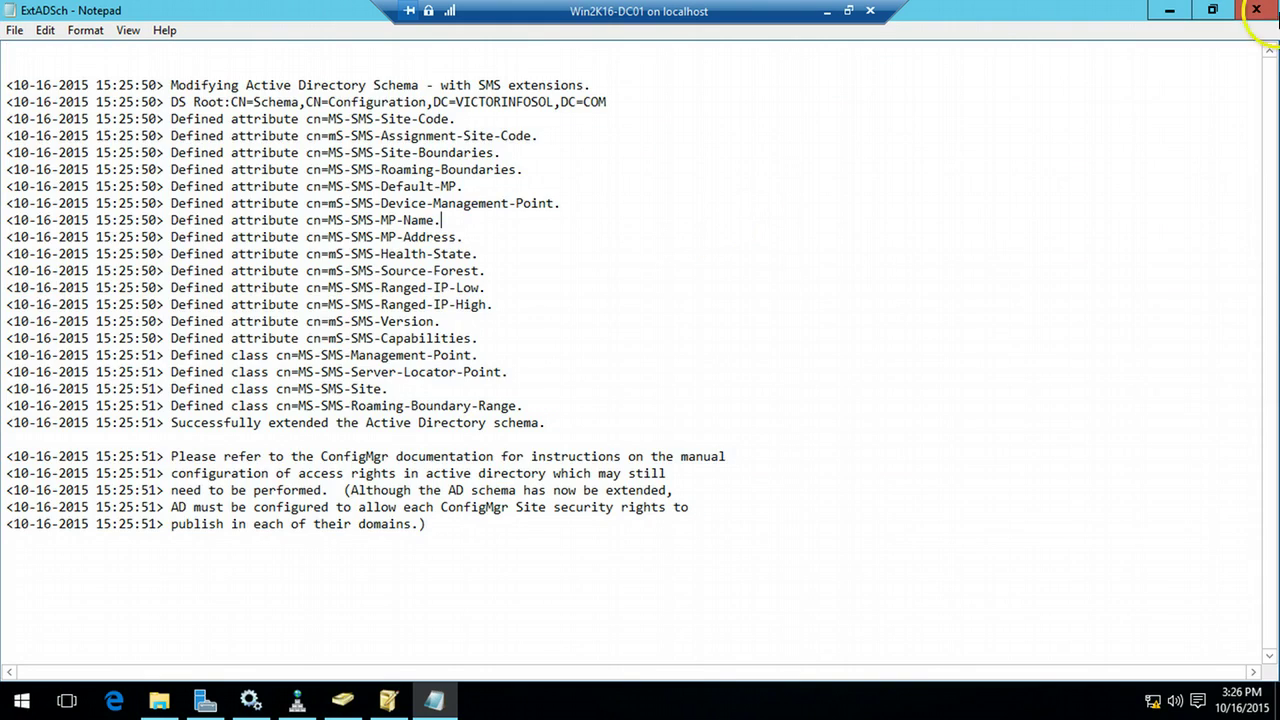
{"action": "left_click", "coordinate": [1256, 10]}
{"action": "left_click", "coordinate": [615, 404]}
{"action": "left_click", "coordinate": [1155, 88]}
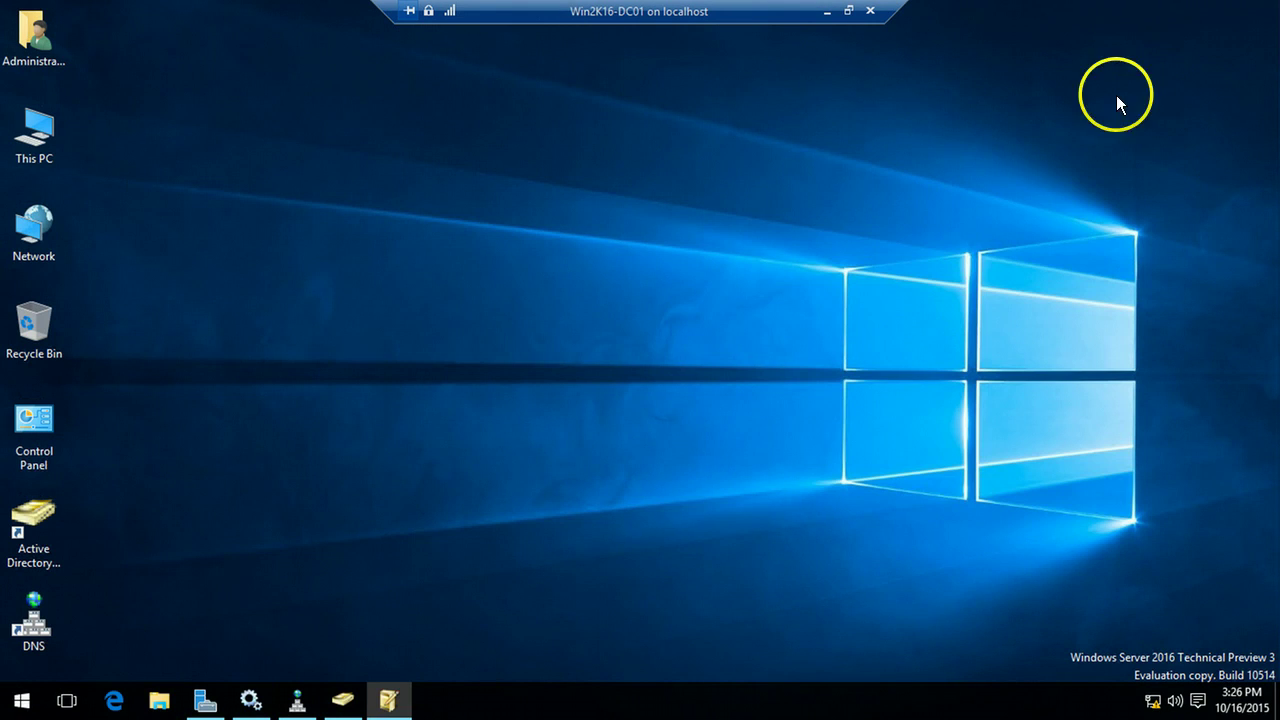
- Return to the PowerPoint installation steps slide and highlight the Step 7 line about the Web Server (IIS) role
{"action": "left_click", "coordinate": [827, 11]}
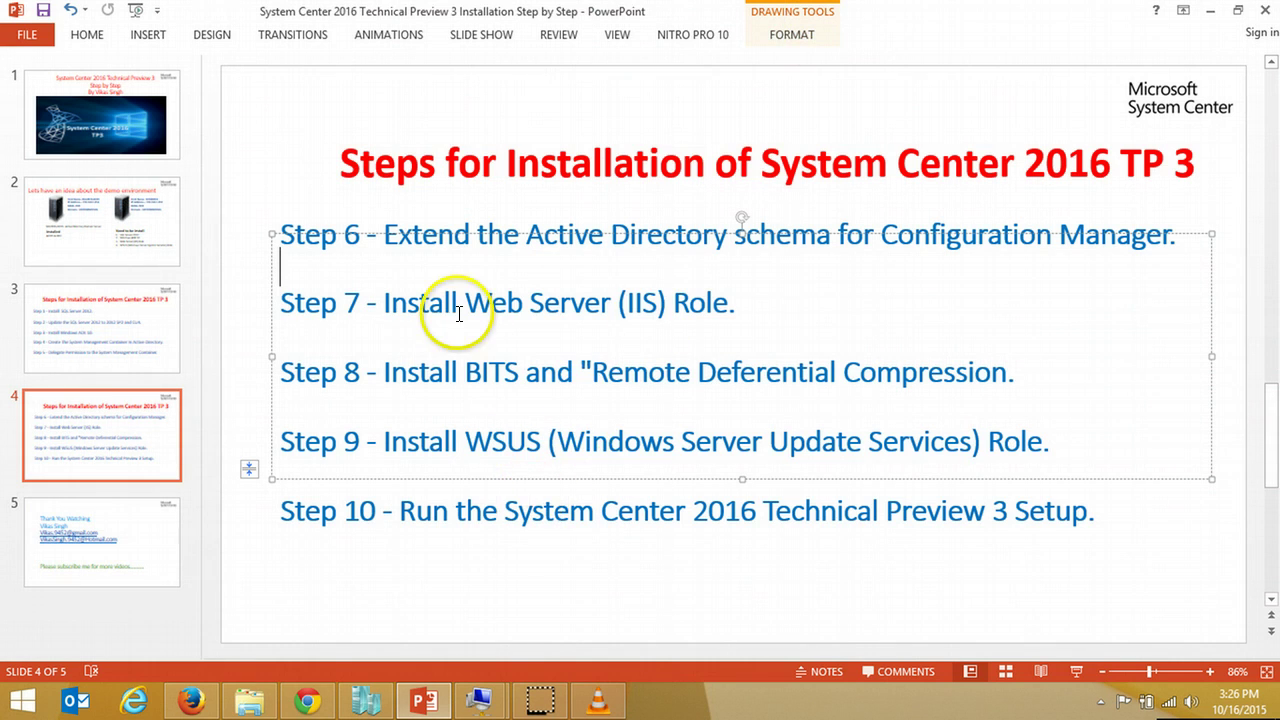
{"action": "left_click", "coordinate": [750, 301]}
{"action": "left_click_drag", "start_coordinate": [756, 299], "coordinate": [290, 306]}
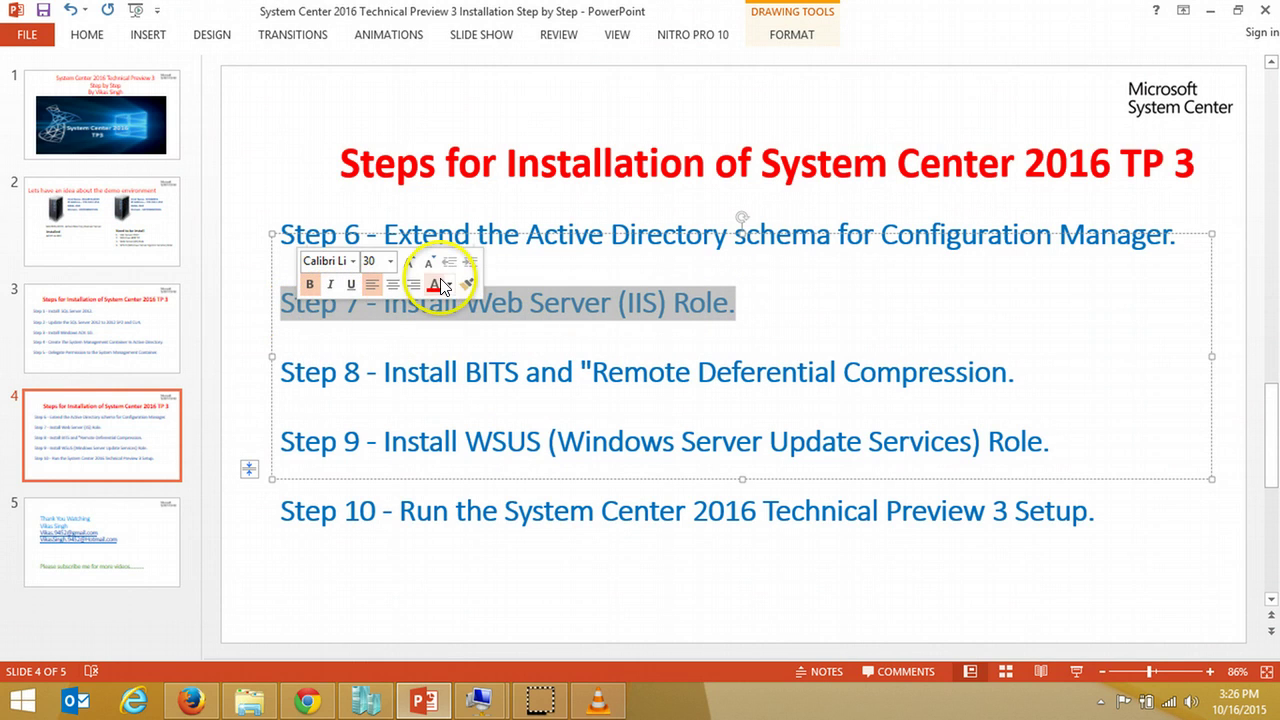
- Switch to the SCCM2016 remote session and sign in to the SCCMAdmin domain account with its password
{"action": "mouse_move", "coordinate": [480, 700]}
{"action": "left_click", "coordinate": [567, 618]}
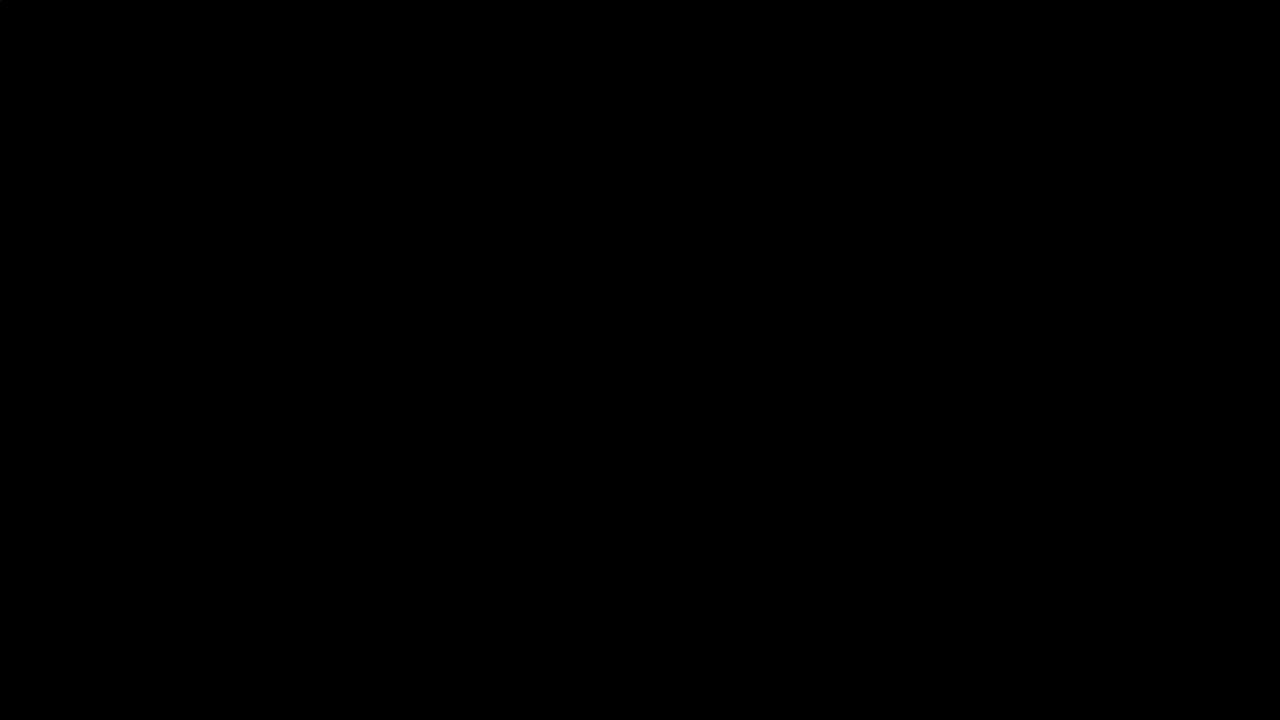
{"action": "left_click", "coordinate": [827, 11]}
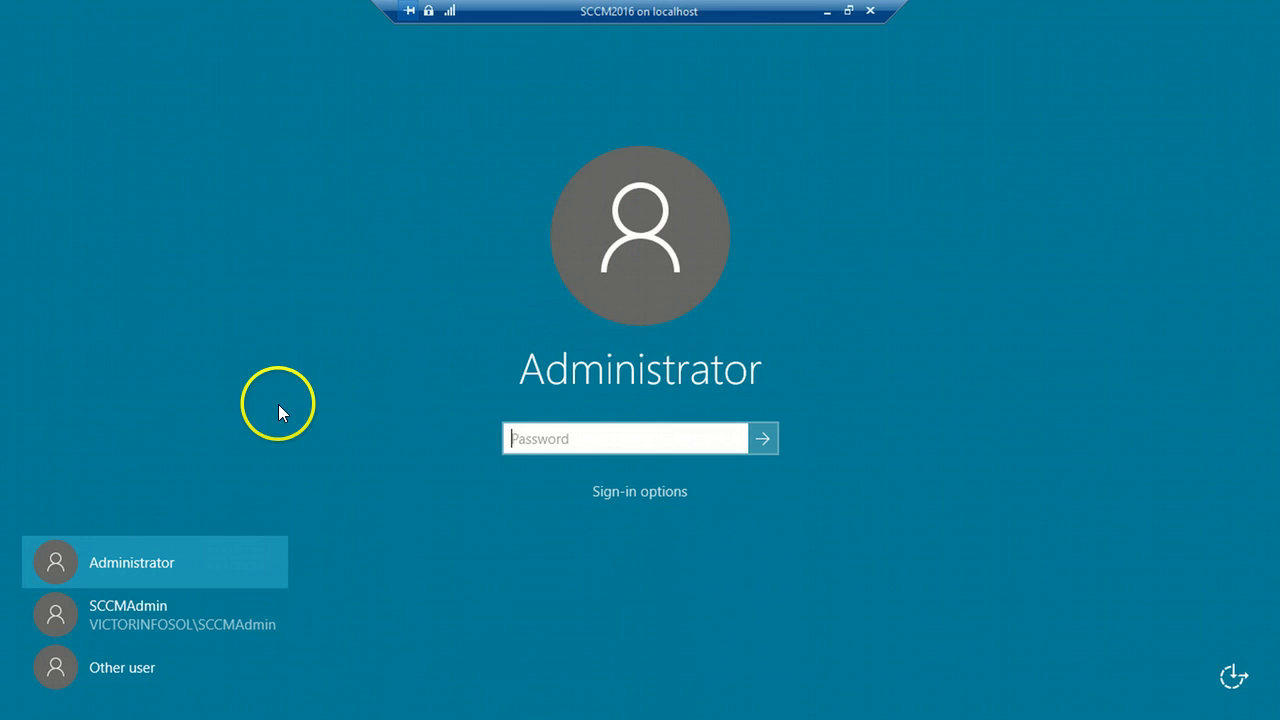
{"action": "left_click", "coordinate": [278, 404]}
{"action": "type", "text": "********"}
{"action": "key", "text": "Return"}
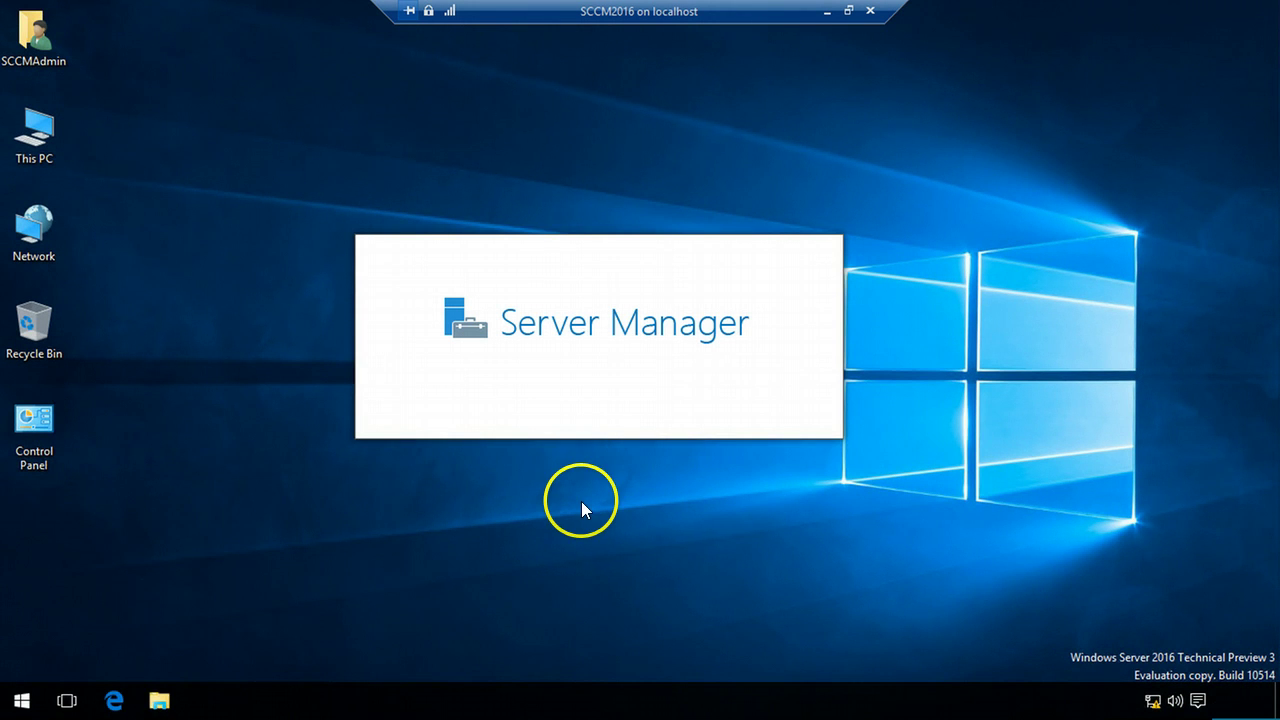
{"action": "left_click", "coordinate": [849, 12]}
{"action": "left_click_drag", "start_coordinate": [1275, 205], "coordinate": [1260, 371]}
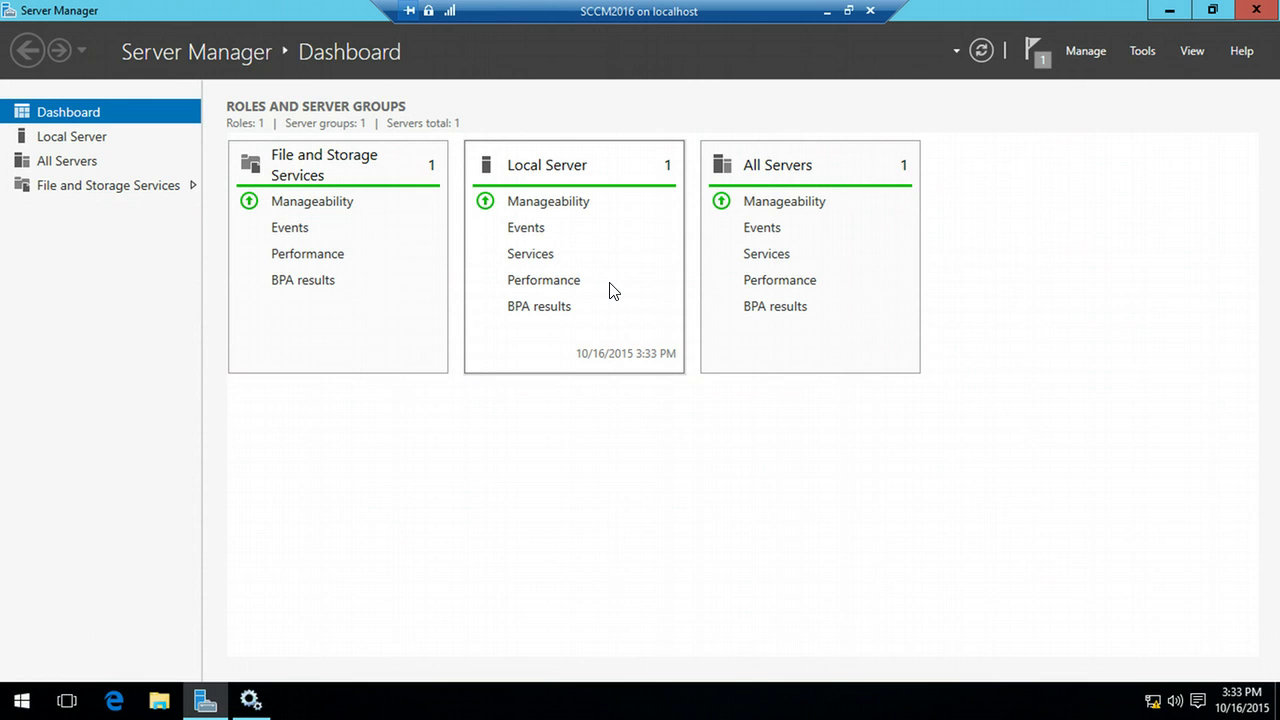
- Start the Add Roles and Features Wizard with a role-based or feature-based installation on the SCCM2016 server from the server pool
{"action": "left_click", "coordinate": [1085, 50]}
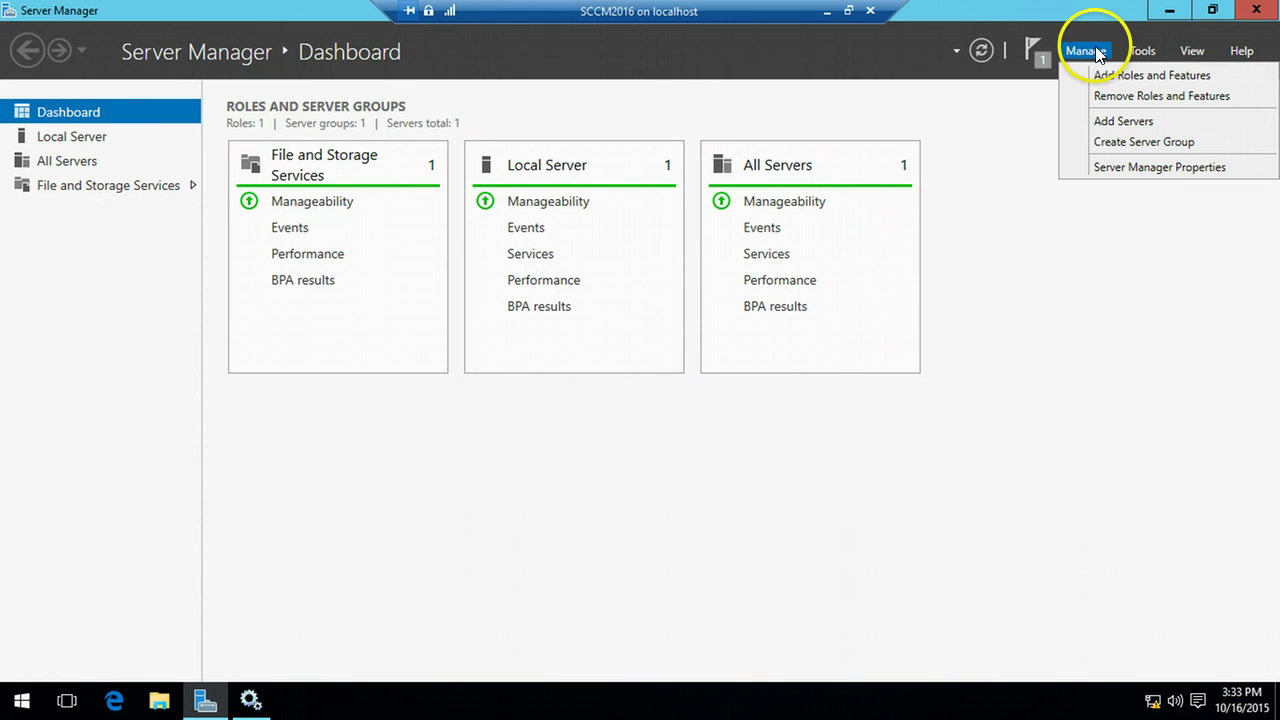
{"action": "left_click", "coordinate": [1123, 76]}
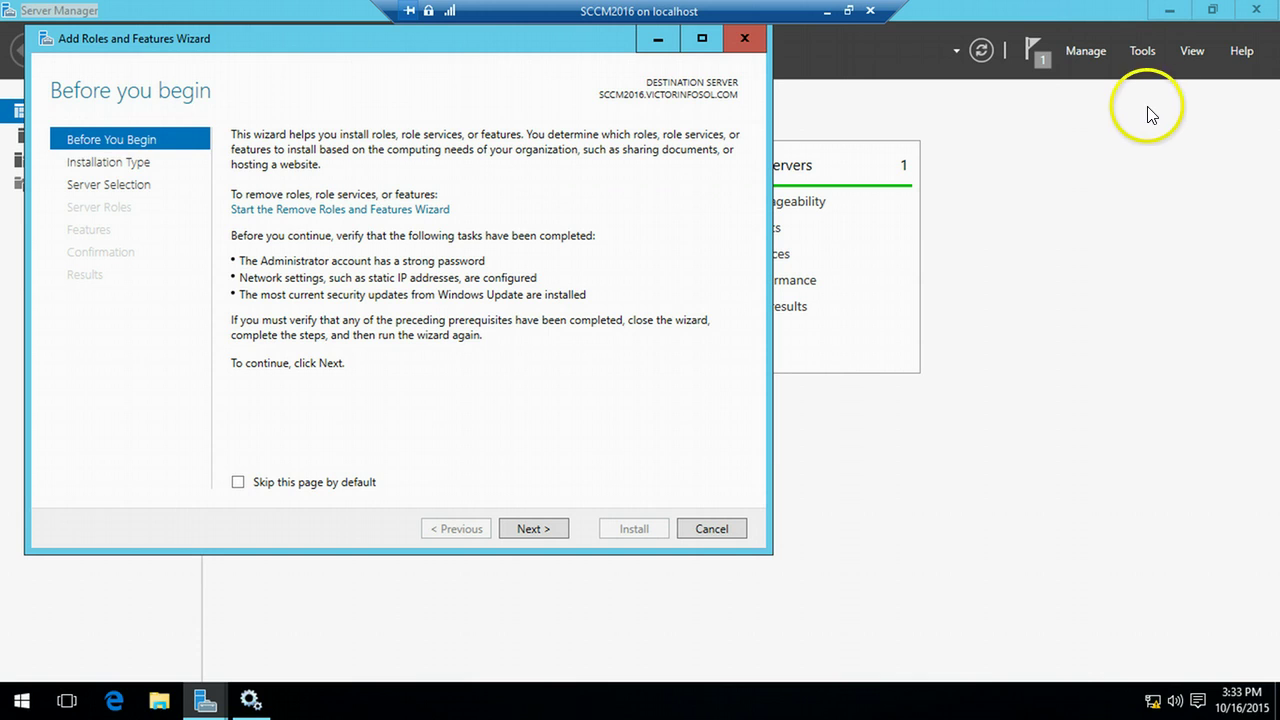
{"action": "left_click", "coordinate": [533, 529]}
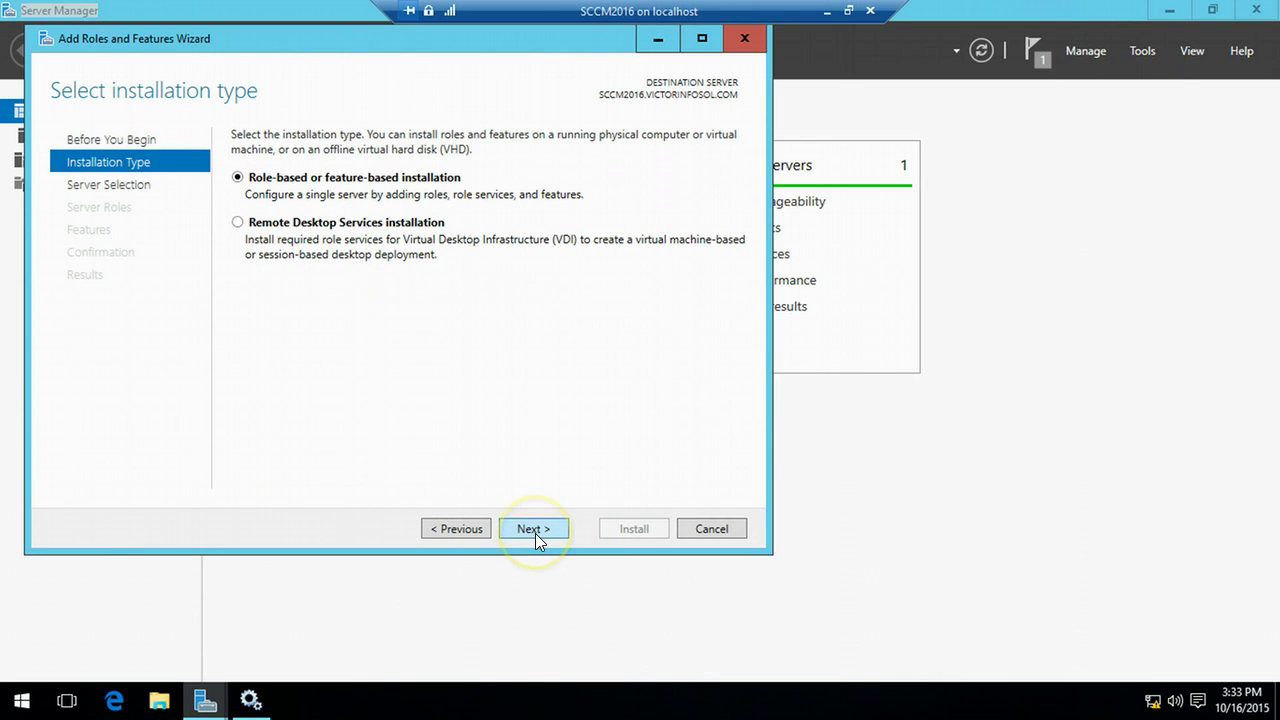
{"action": "left_click", "coordinate": [535, 529]}
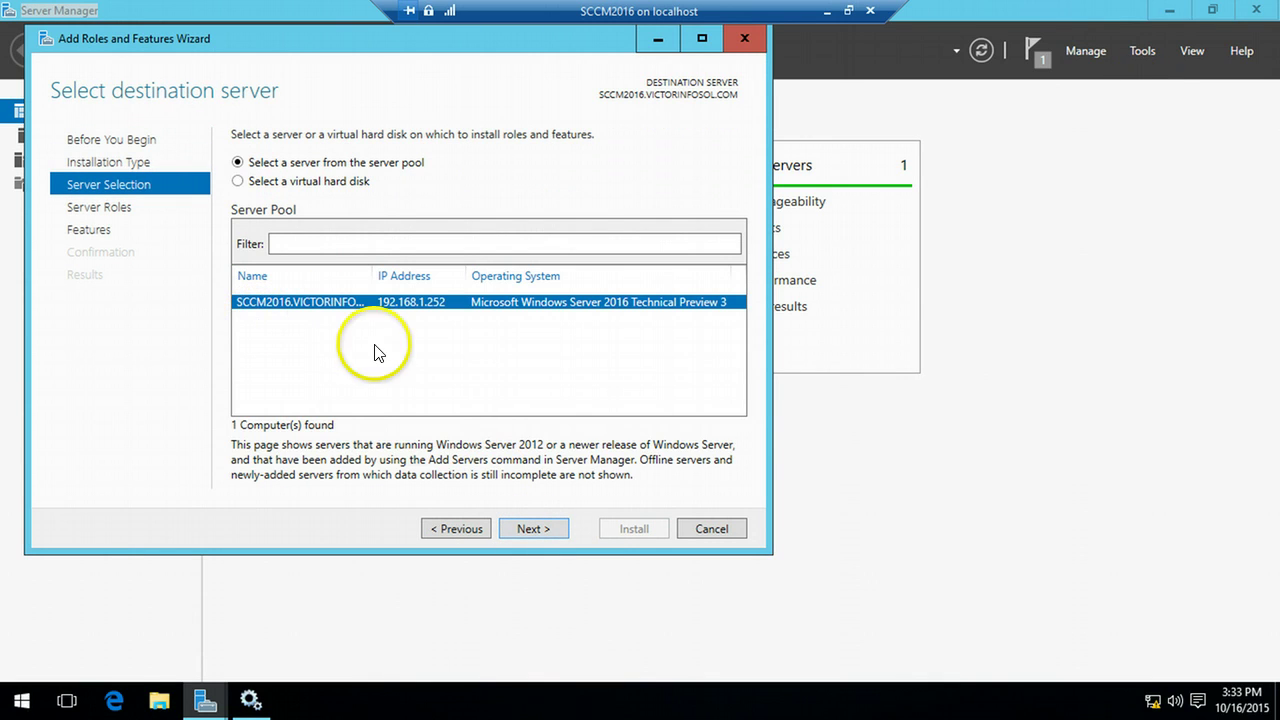
{"action": "left_click", "coordinate": [521, 530]}
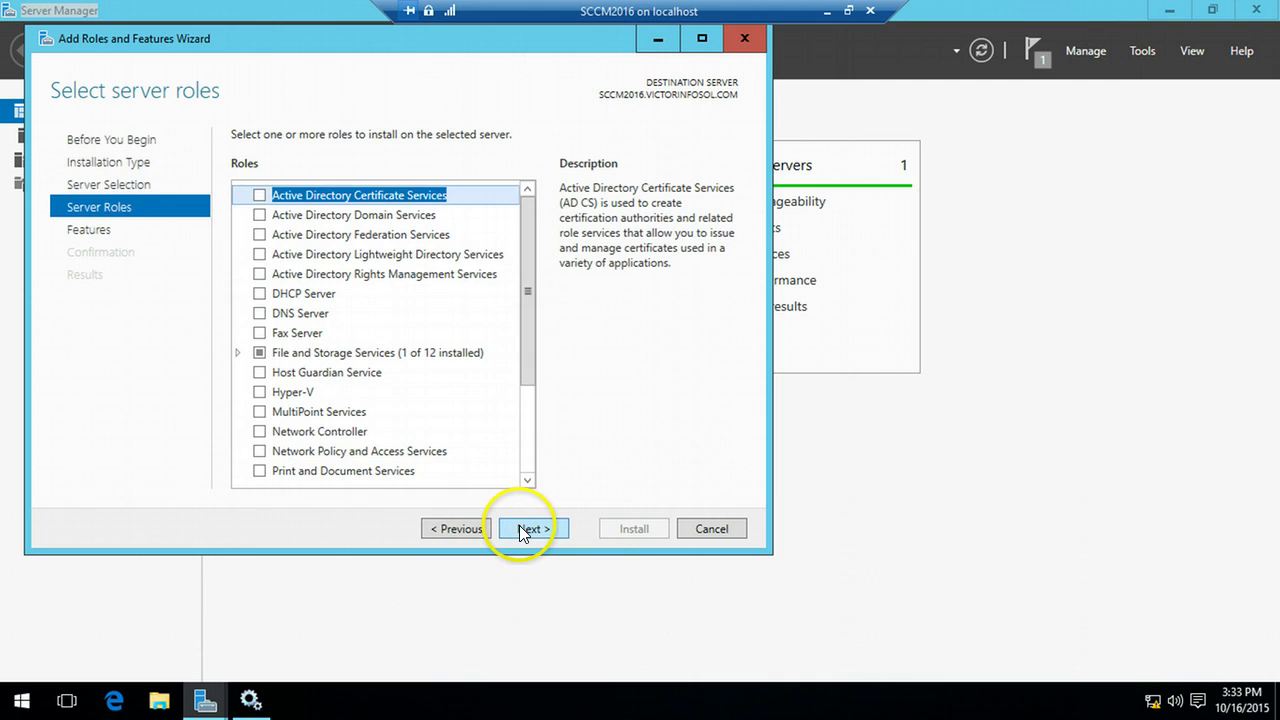
- Select the Web Server (IIS) role with its management tools and continue to its role services, keeping the default features
{"action": "left_click_drag", "start_coordinate": [527, 340], "coordinate": [528, 443]}
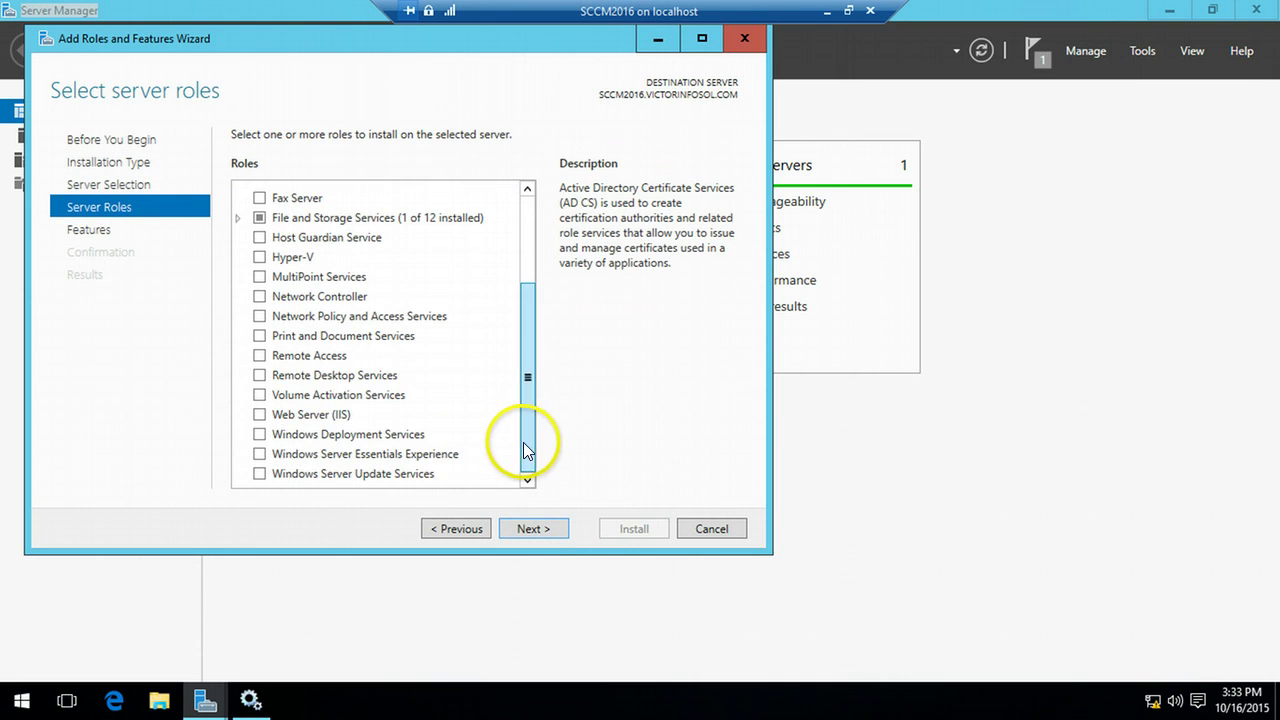
{"action": "left_click", "coordinate": [259, 414]}
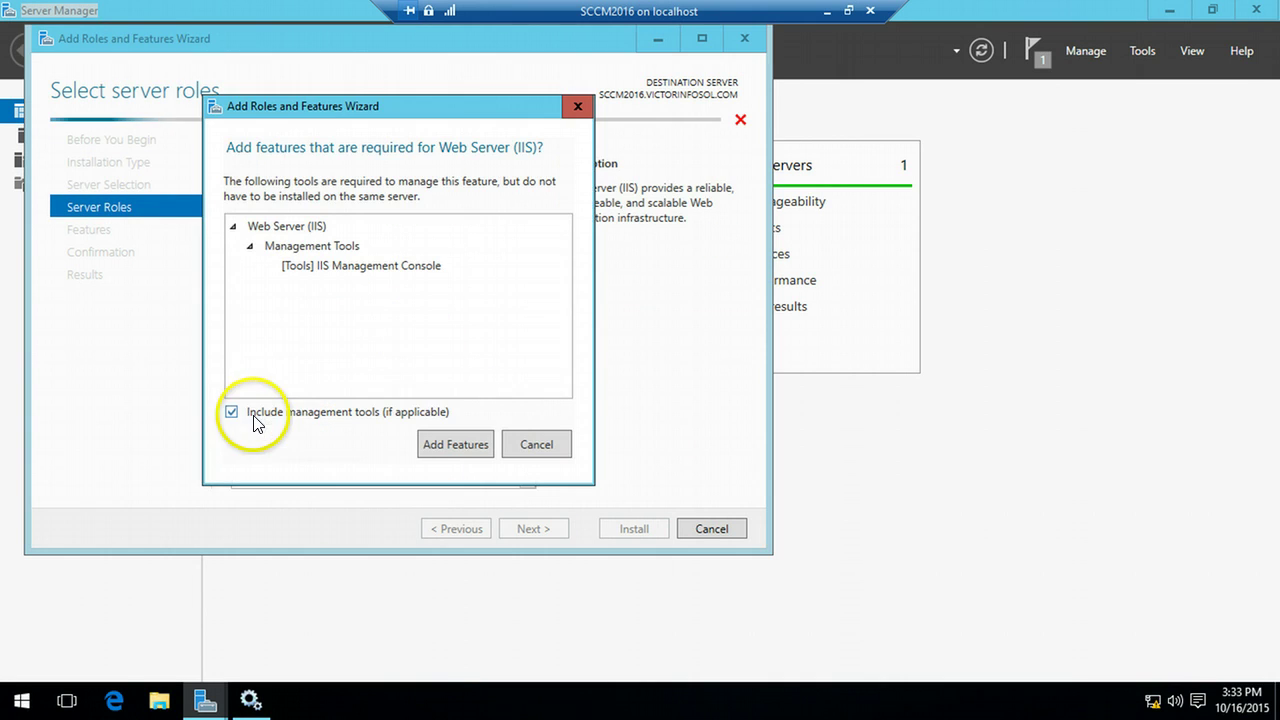
{"action": "left_click", "coordinate": [452, 443]}
{"action": "left_click", "coordinate": [535, 524]}
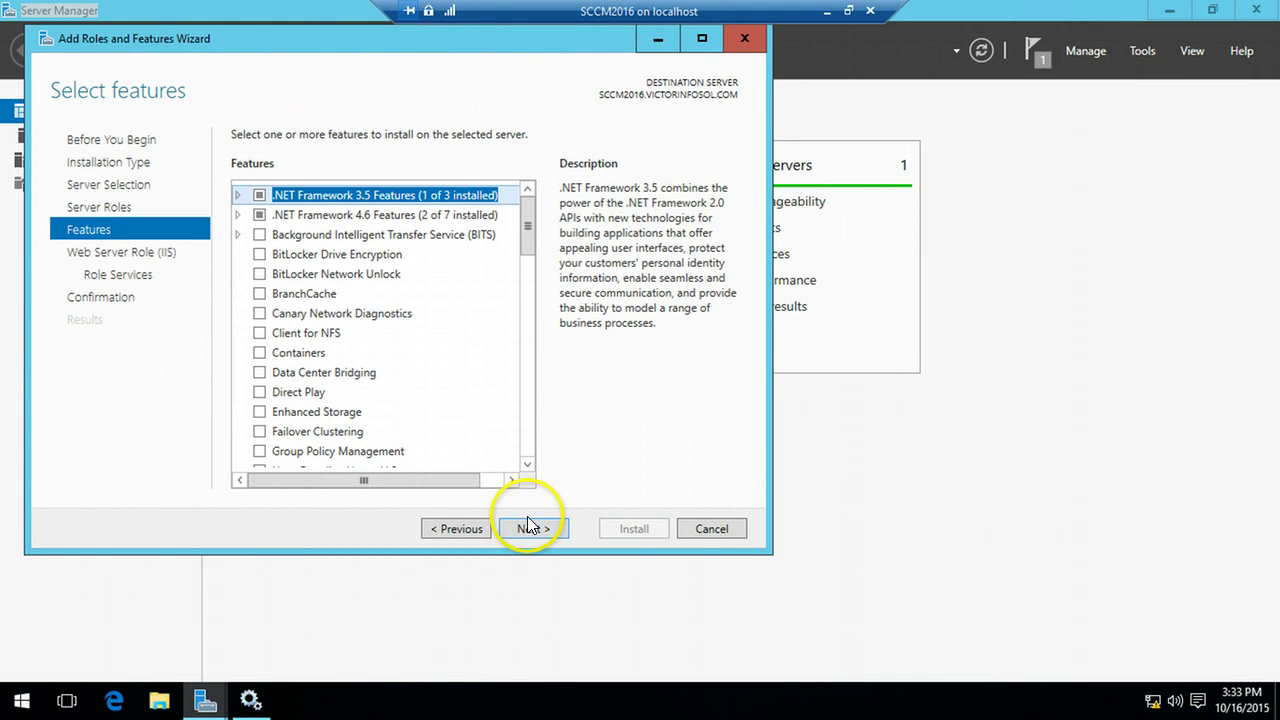
{"action": "left_click", "coordinate": [543, 526]}
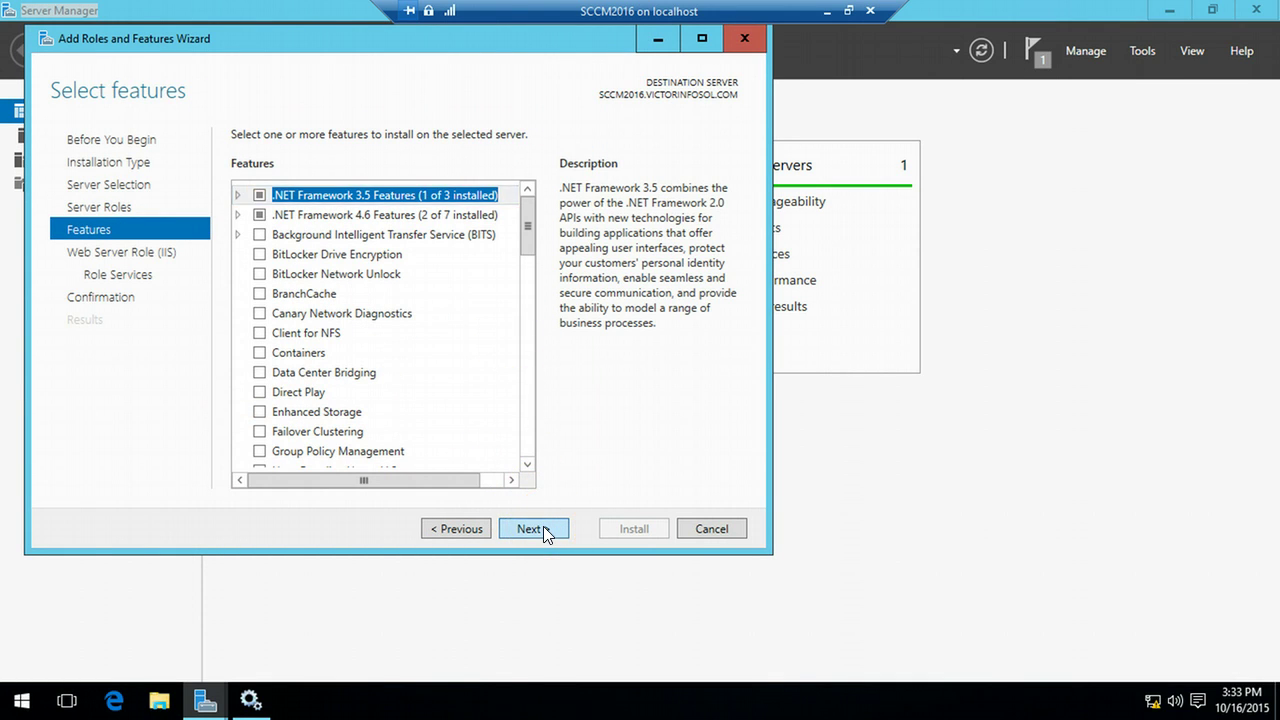
{"action": "left_click", "coordinate": [543, 526]}
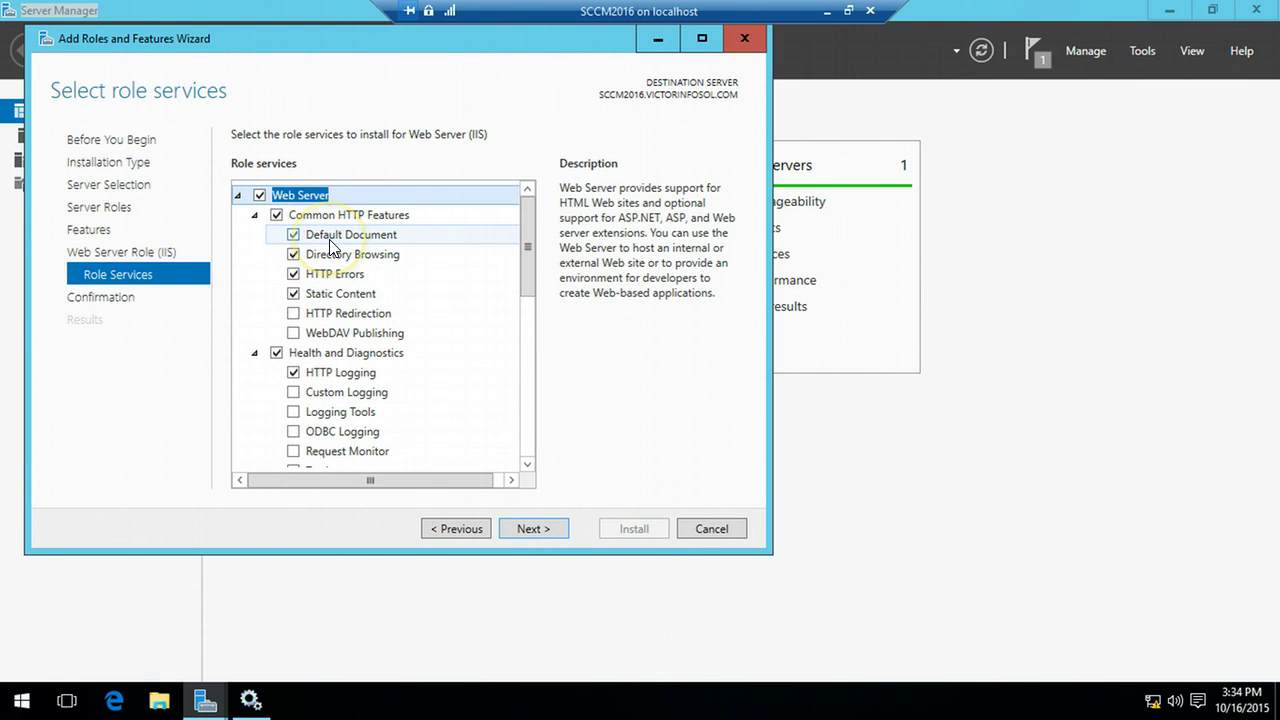
- Add the HTTP Redirection, ODBC Logging, Request Monitor and Tracing role services, leaving Custom Logging out
{"action": "left_click", "coordinate": [296, 314]}
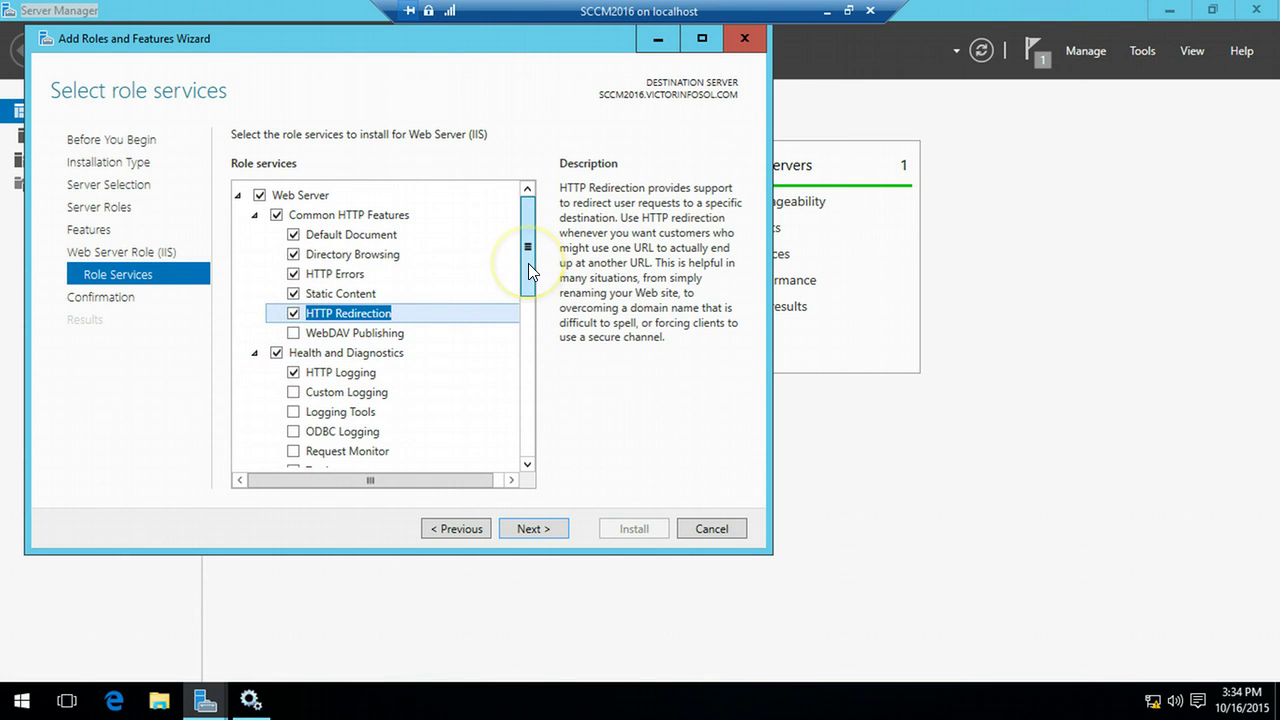
{"action": "left_click_drag", "start_coordinate": [528, 263], "coordinate": [535, 297]}
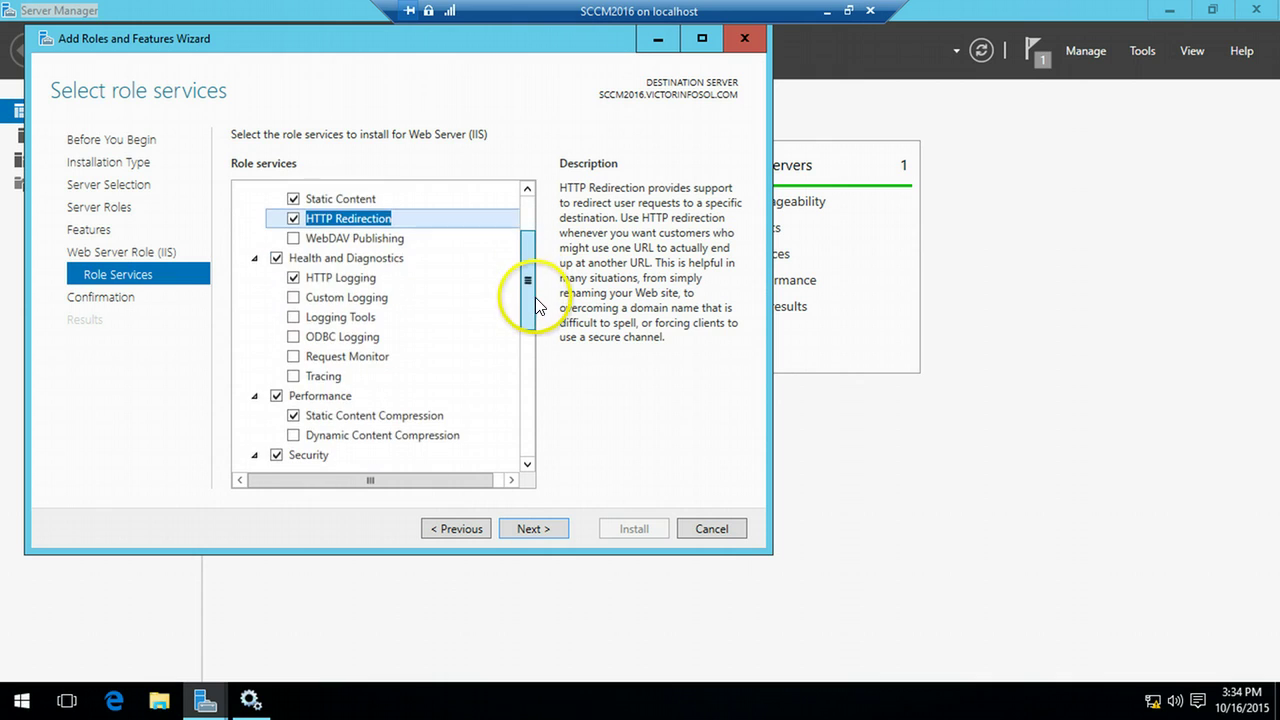
{"action": "left_click", "coordinate": [293, 292]}
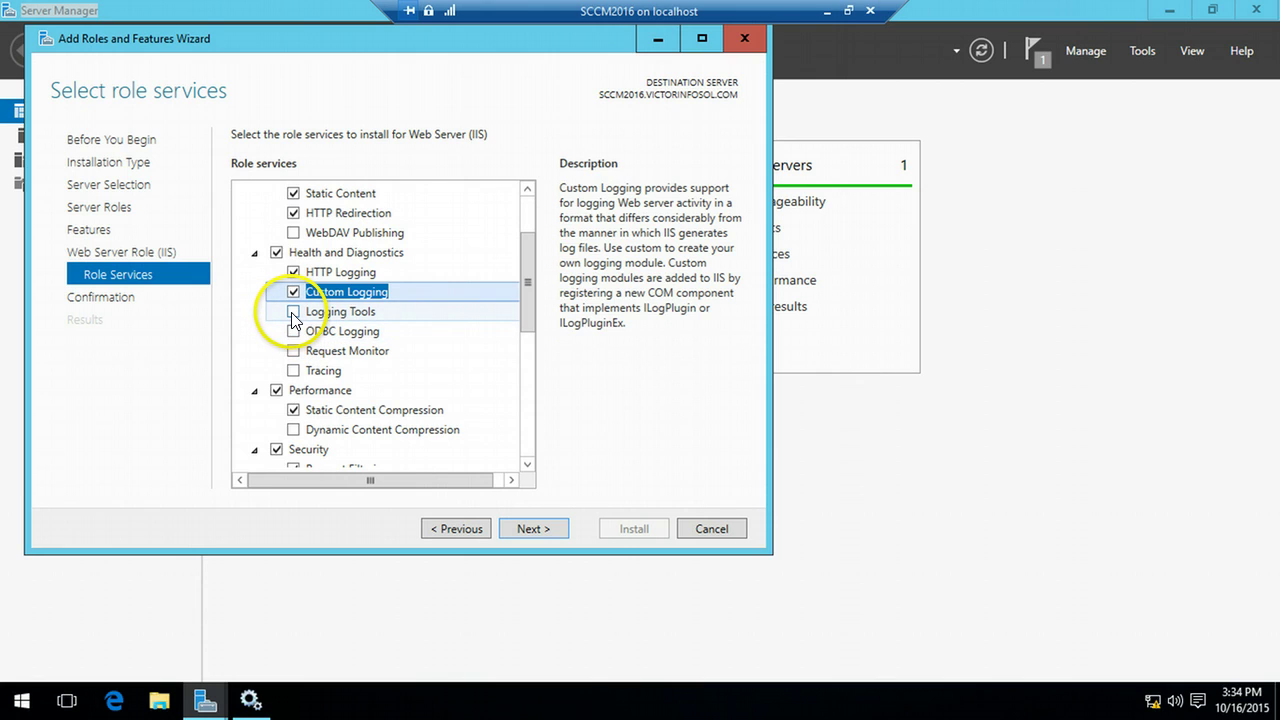
{"action": "left_click", "coordinate": [293, 292]}
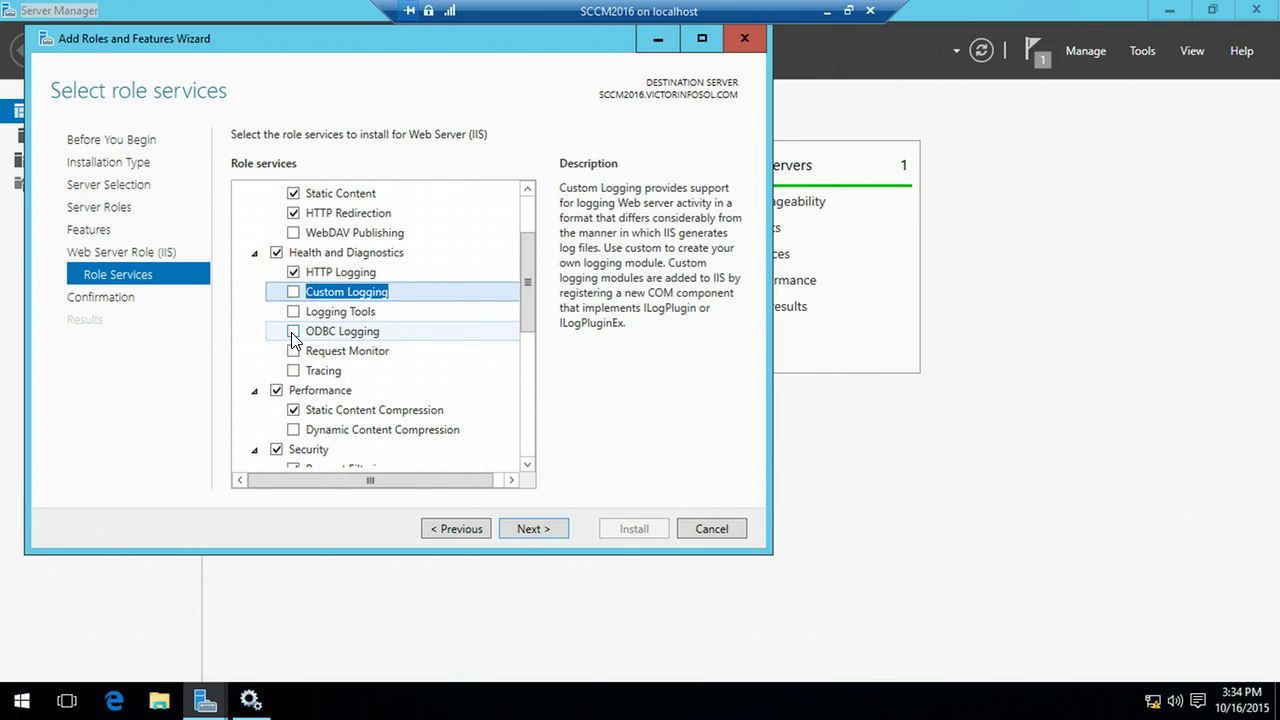
{"action": "left_click", "coordinate": [293, 332]}
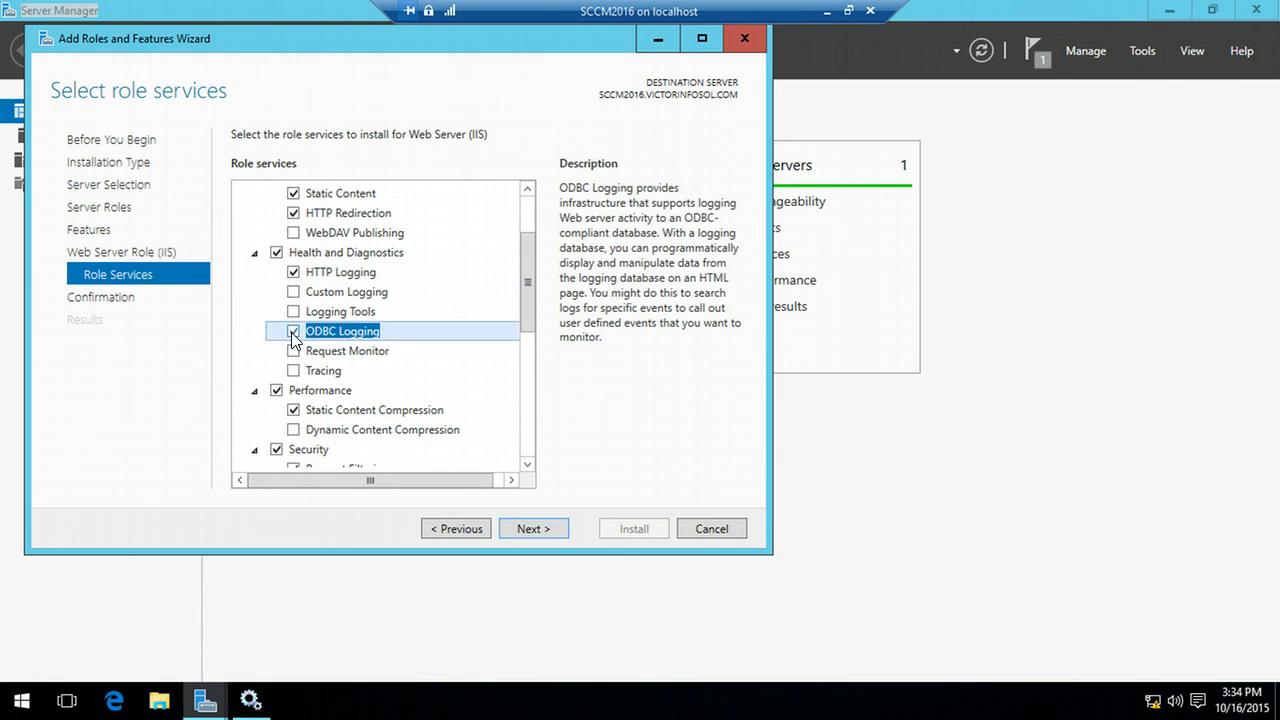
{"action": "left_click", "coordinate": [293, 351]}
{"action": "left_click", "coordinate": [295, 372]}
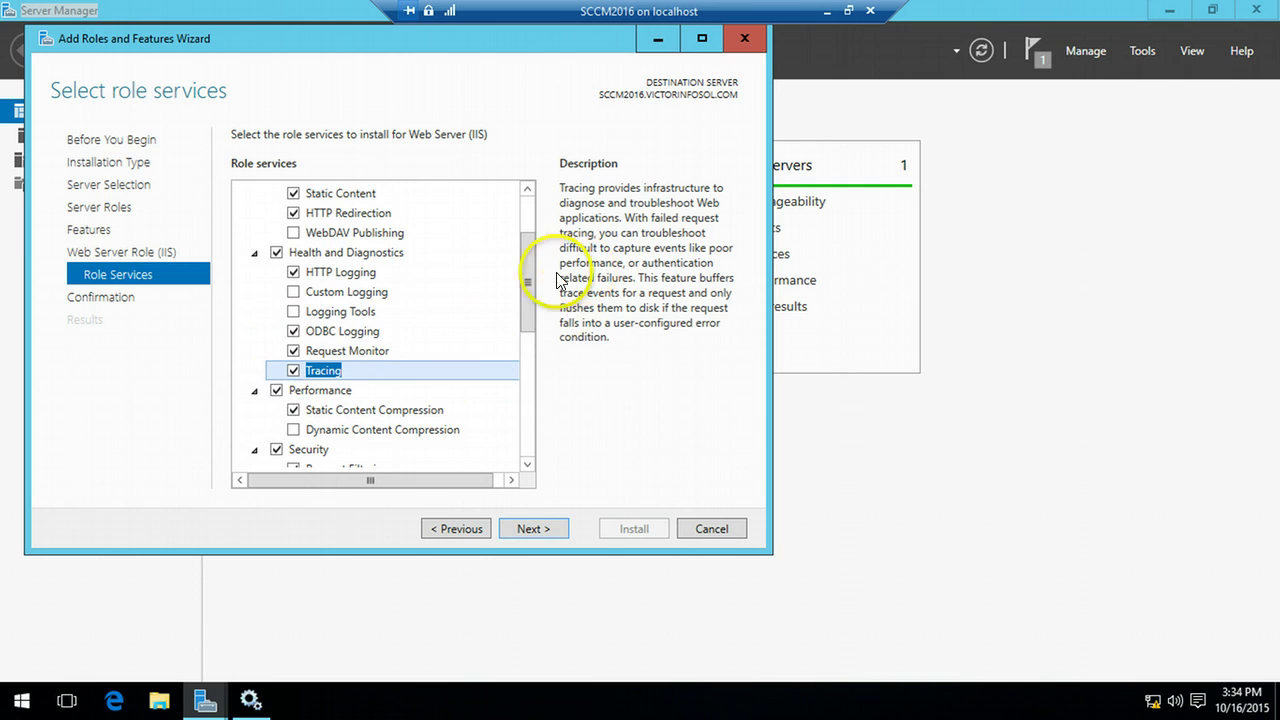
- Add Dynamic Content Compression to the Performance role services
{"action": "left_click_drag", "start_coordinate": [527, 283], "coordinate": [524, 314]}
{"action": "left_click", "coordinate": [294, 341]}
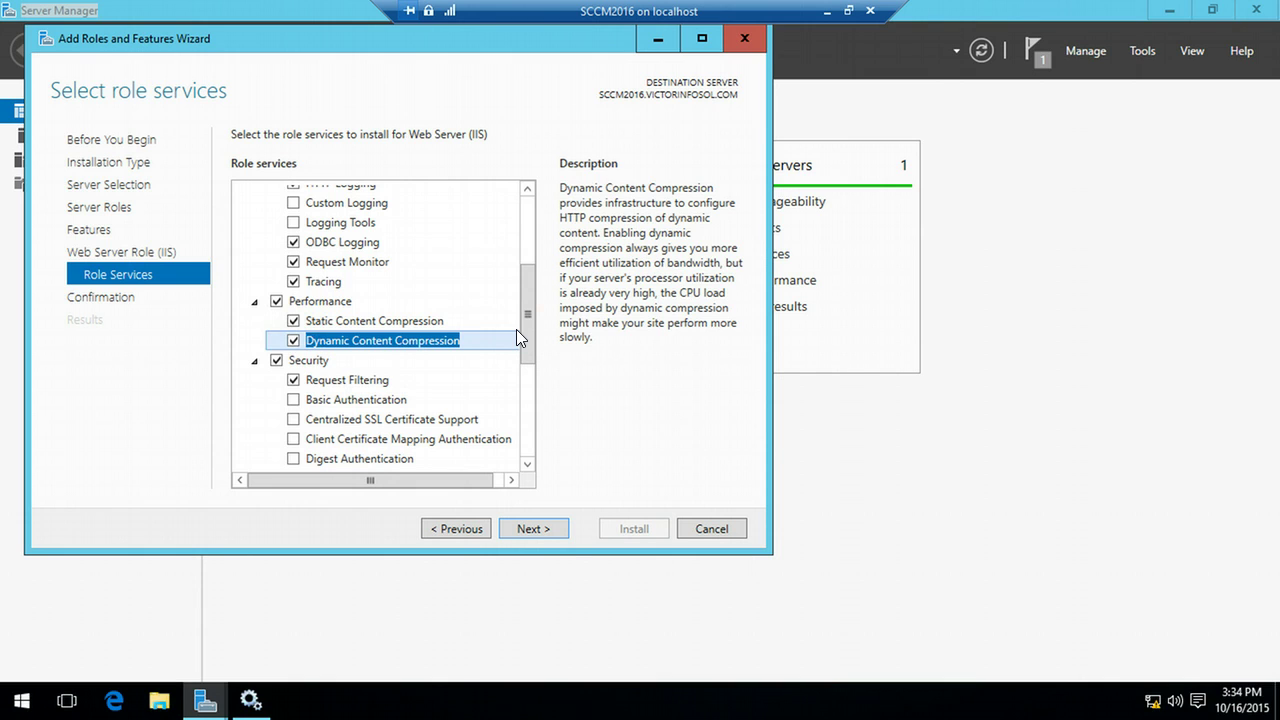
{"action": "key", "text": "Up"}
- Add the Security role services Basic Authentication, Centralized SSL Certificate Support, IP and Domain Restrictions, URL Authorization and Windows Authentication
{"action": "left_click_drag", "start_coordinate": [527, 342], "coordinate": [527, 388]}
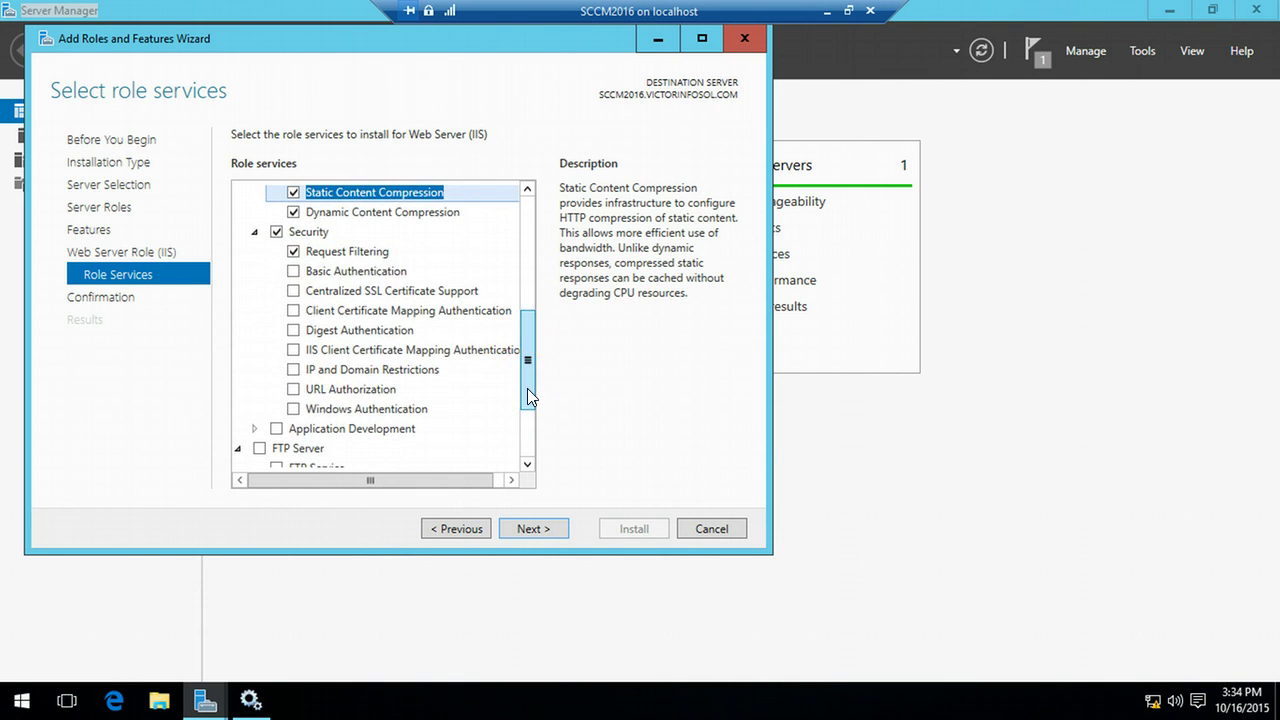
{"action": "left_click", "coordinate": [294, 271]}
{"action": "left_click", "coordinate": [293, 272]}
{"action": "left_click", "coordinate": [294, 292]}
{"action": "left_click", "coordinate": [294, 292]}
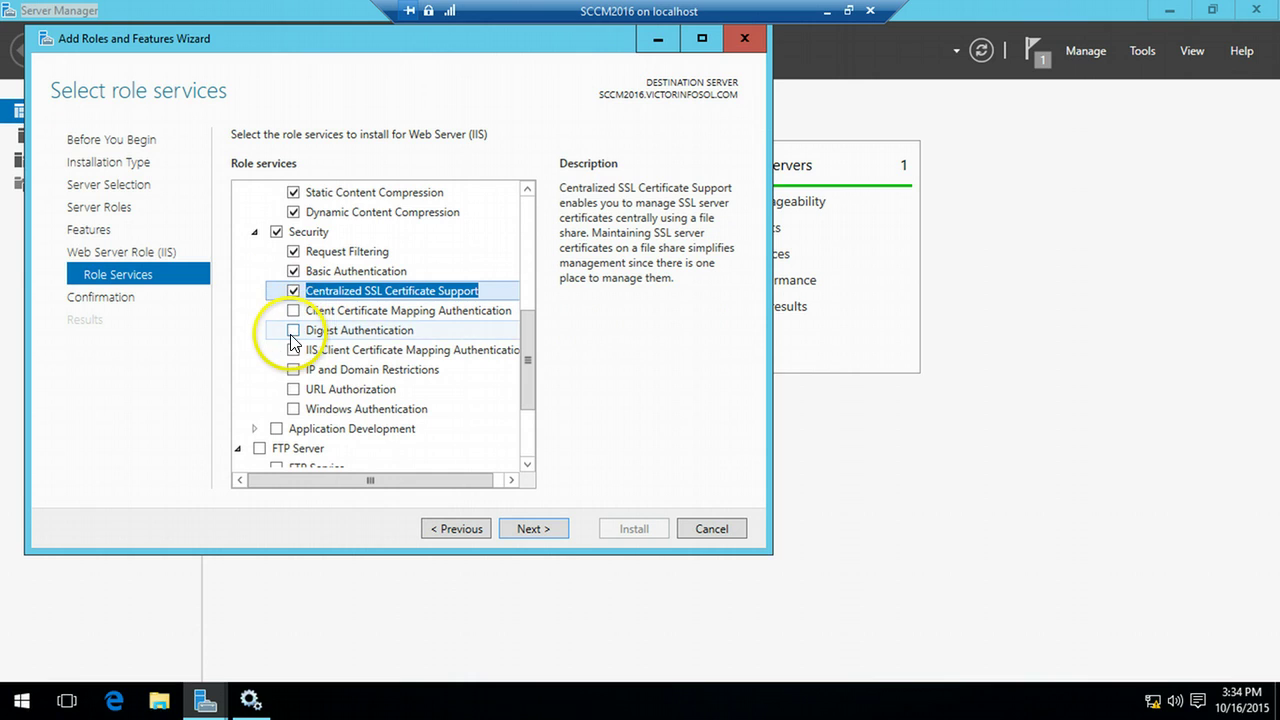
{"action": "left_click", "coordinate": [292, 371]}
{"action": "left_click", "coordinate": [293, 392]}
{"action": "left_click", "coordinate": [293, 410]}
{"action": "left_click", "coordinate": [293, 391]}
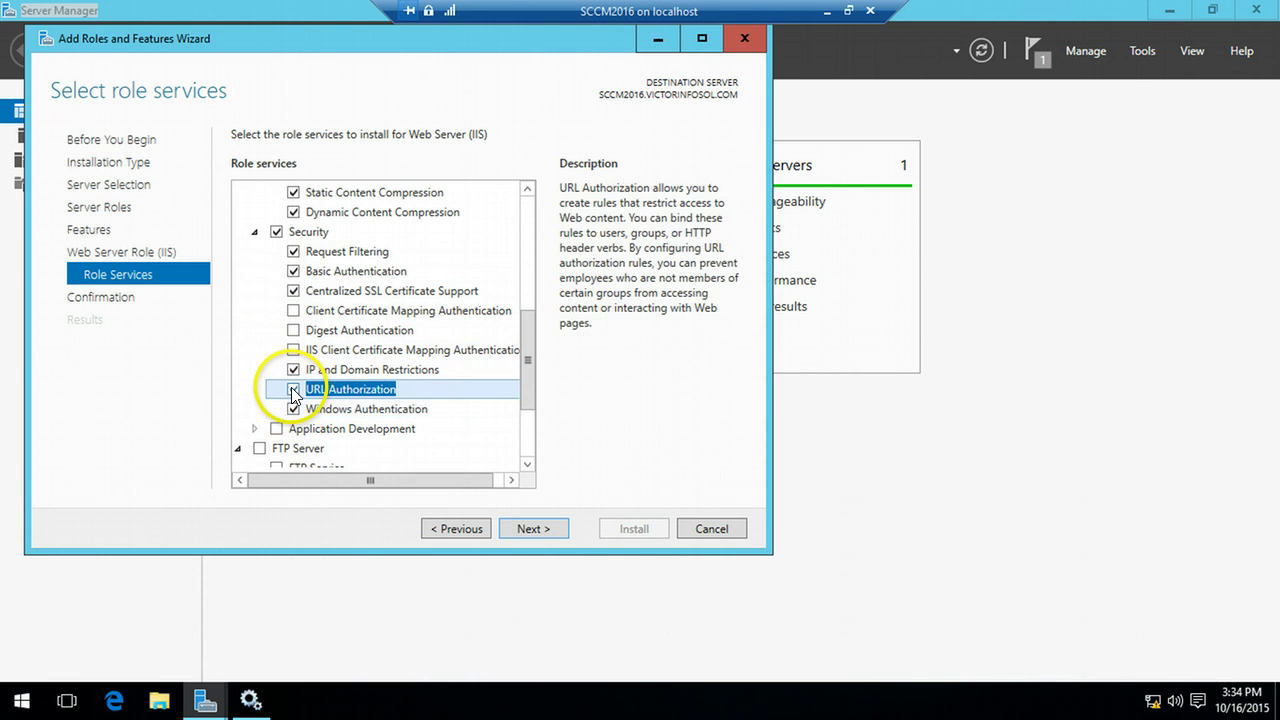
{"action": "left_click", "coordinate": [293, 390]}
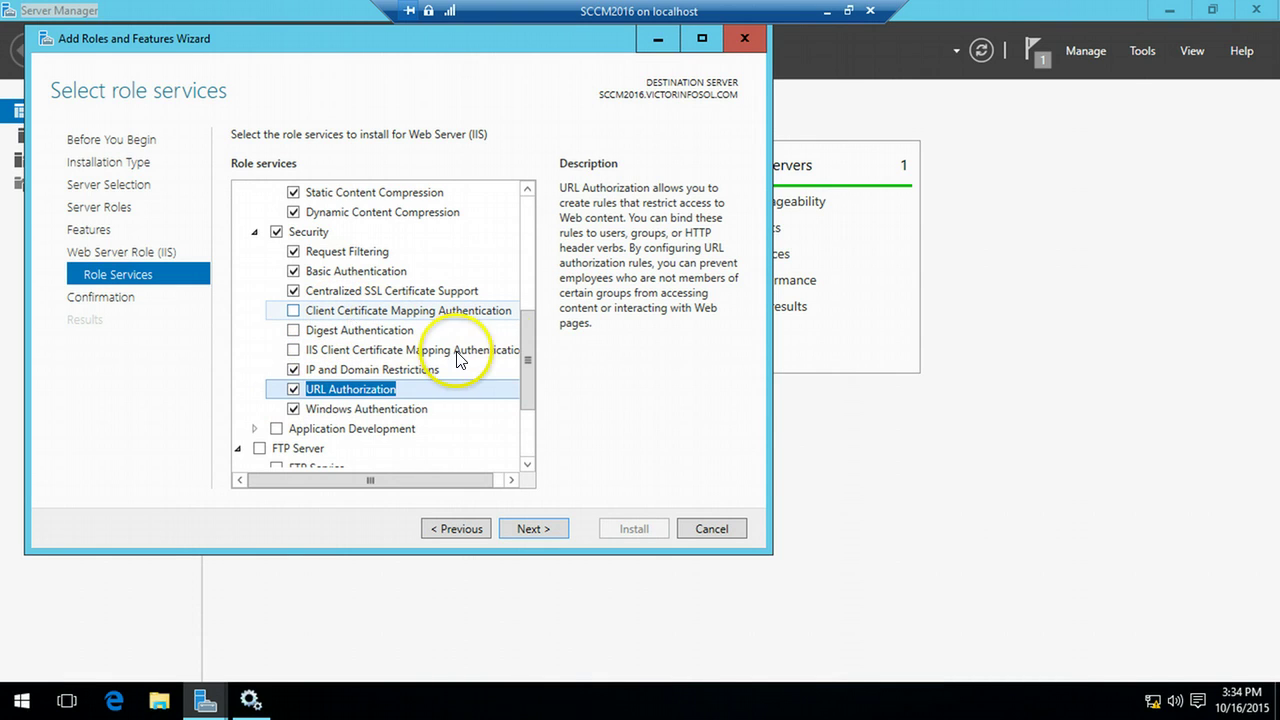
- Add ASP.NET 4.6 from the Application Development role services, including its required features
{"action": "left_click_drag", "start_coordinate": [529, 343], "coordinate": [514, 414]}
{"action": "double_click", "coordinate": [254, 301]}
{"action": "scroll", "coordinate": [332, 330], "scroll_direction": "down", "scroll_amount": 2}
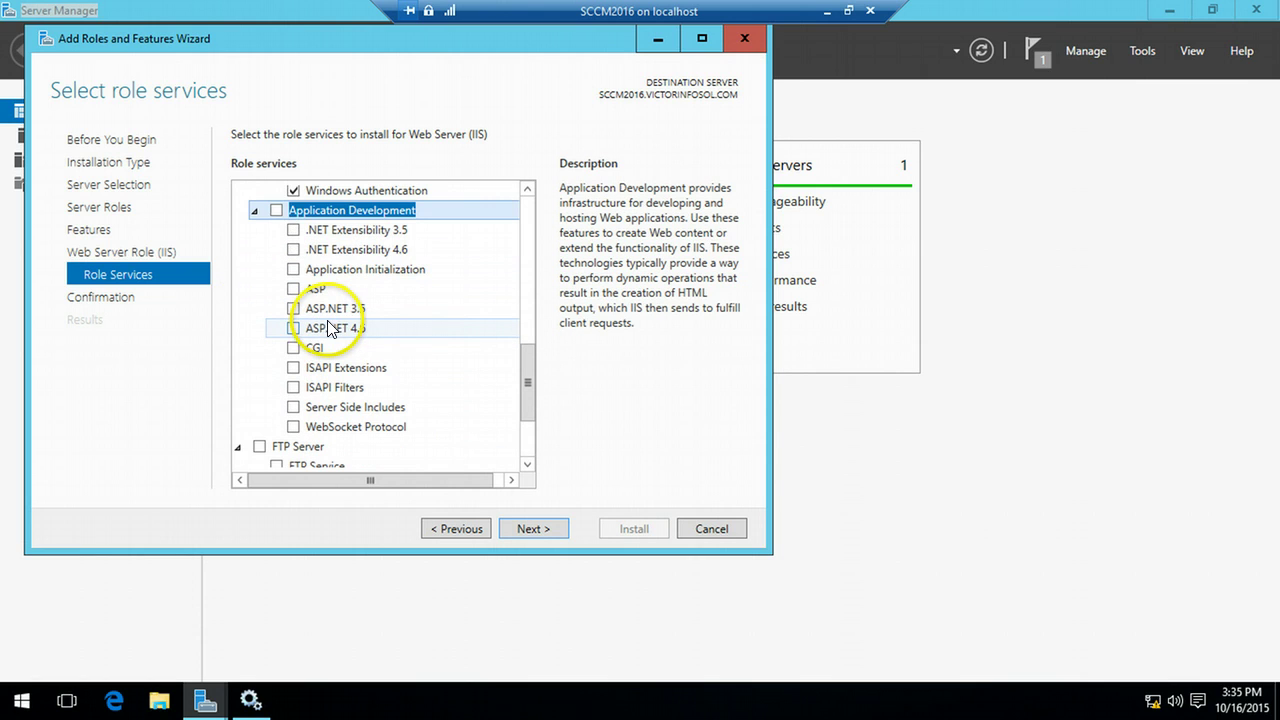
{"action": "left_click", "coordinate": [294, 329]}
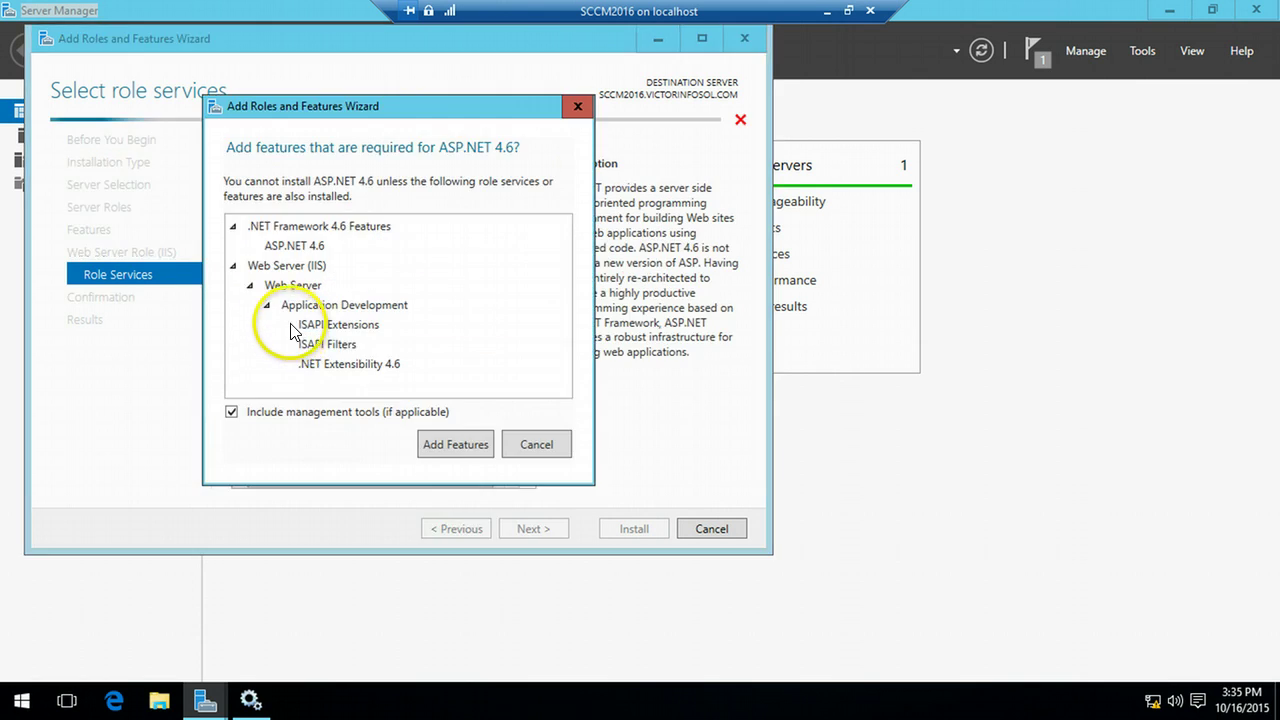
{"action": "left_click", "coordinate": [452, 444]}
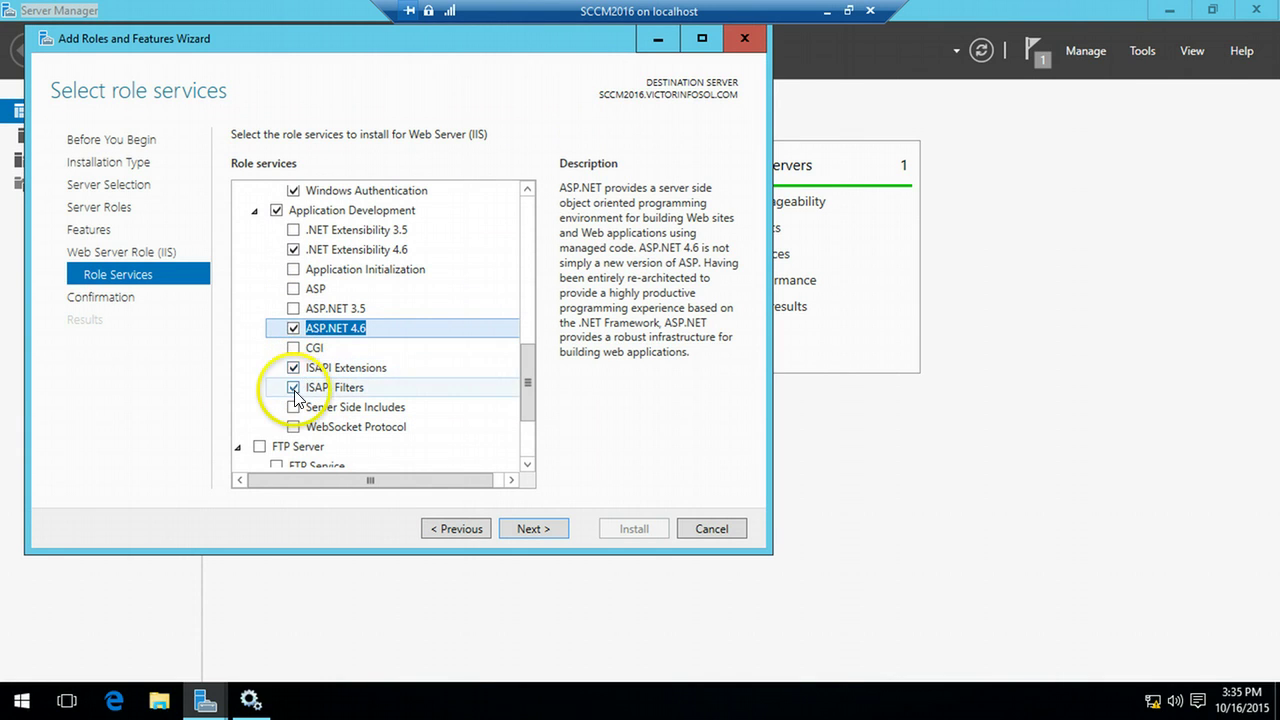
- Add WebSocket Protocol, ASP.NET 3.5 with its required features, Application Initialization and ASP to the Application Development role services
{"action": "left_click", "coordinate": [292, 428]}
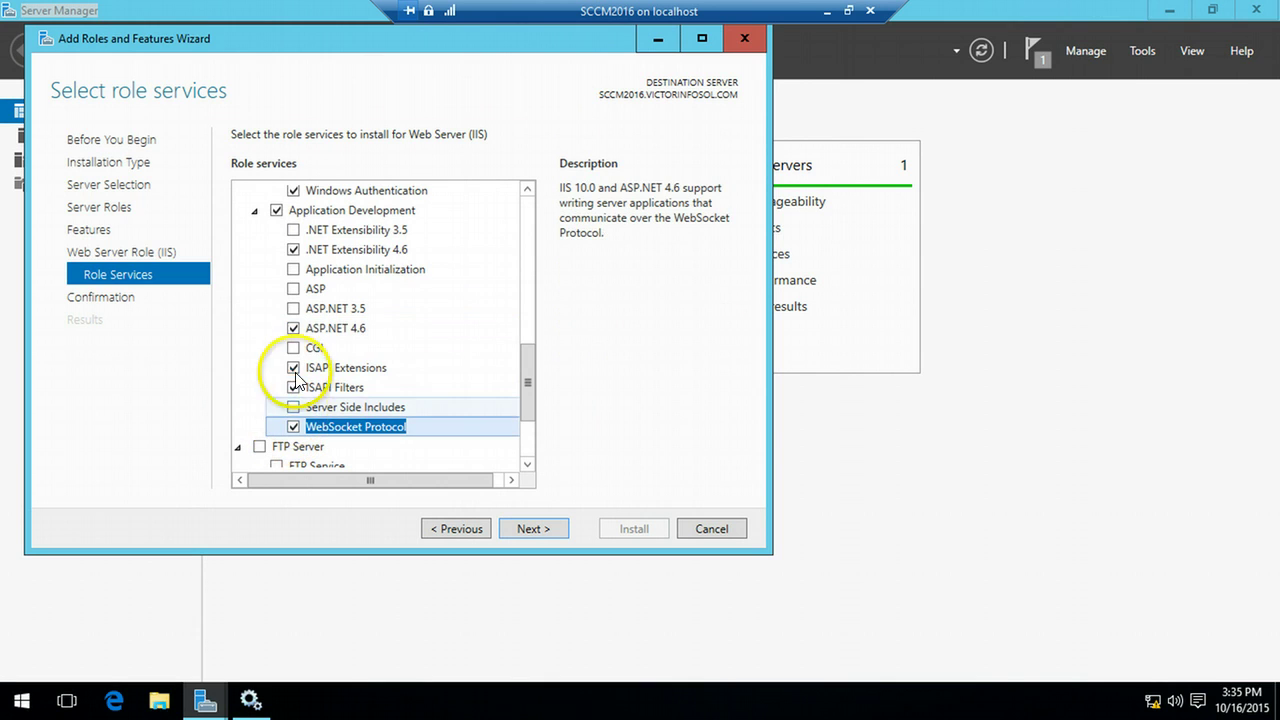
{"action": "left_click", "coordinate": [293, 308]}
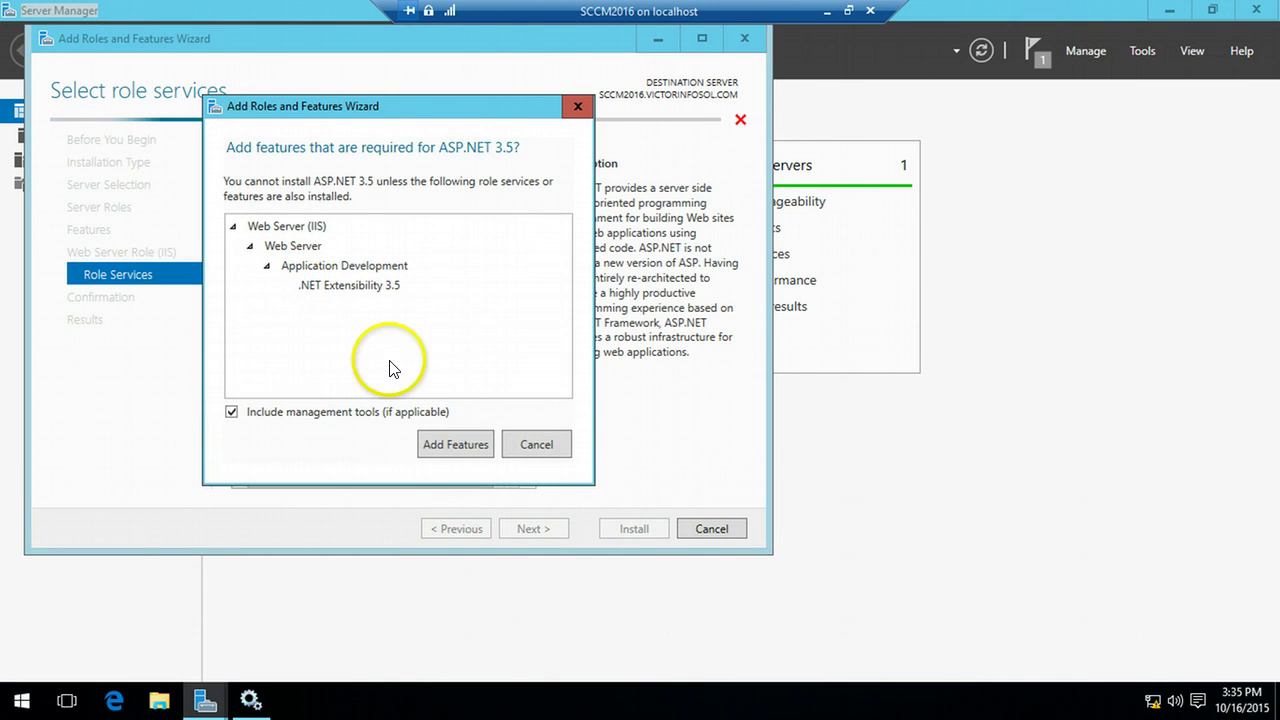
{"action": "left_click", "coordinate": [452, 444]}
{"action": "left_click", "coordinate": [294, 270]}
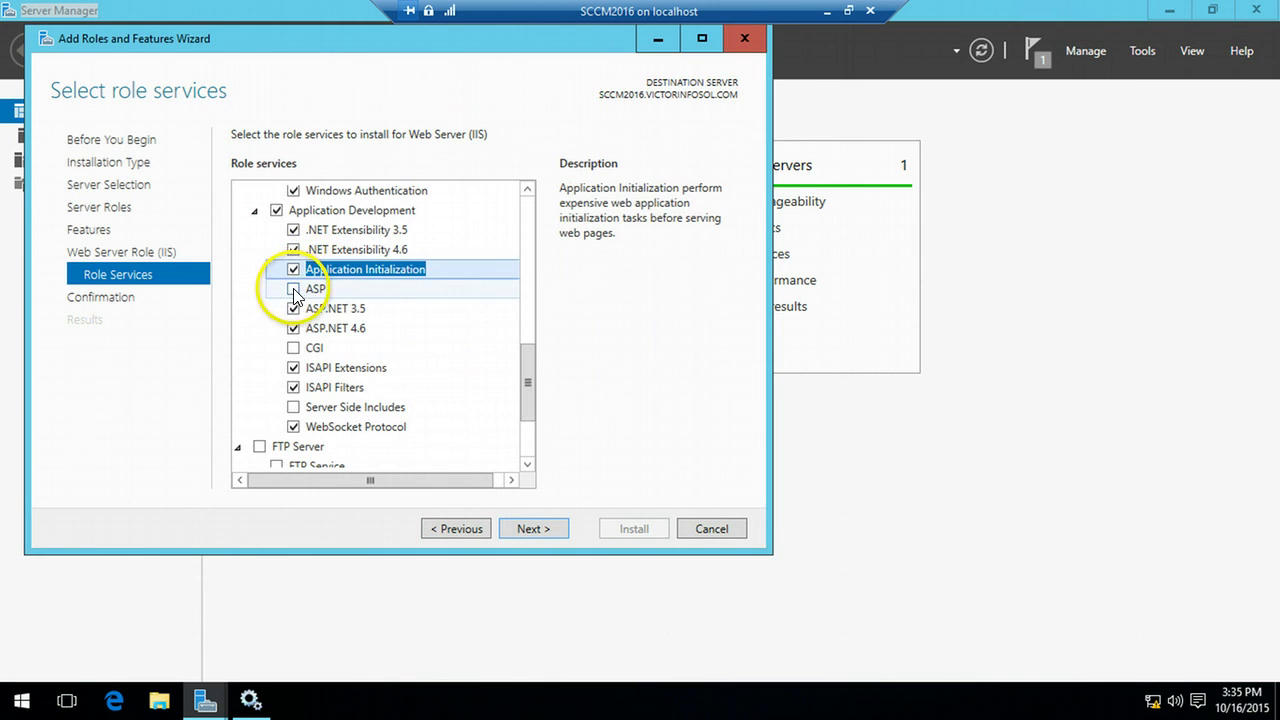
{"action": "left_click", "coordinate": [294, 289]}
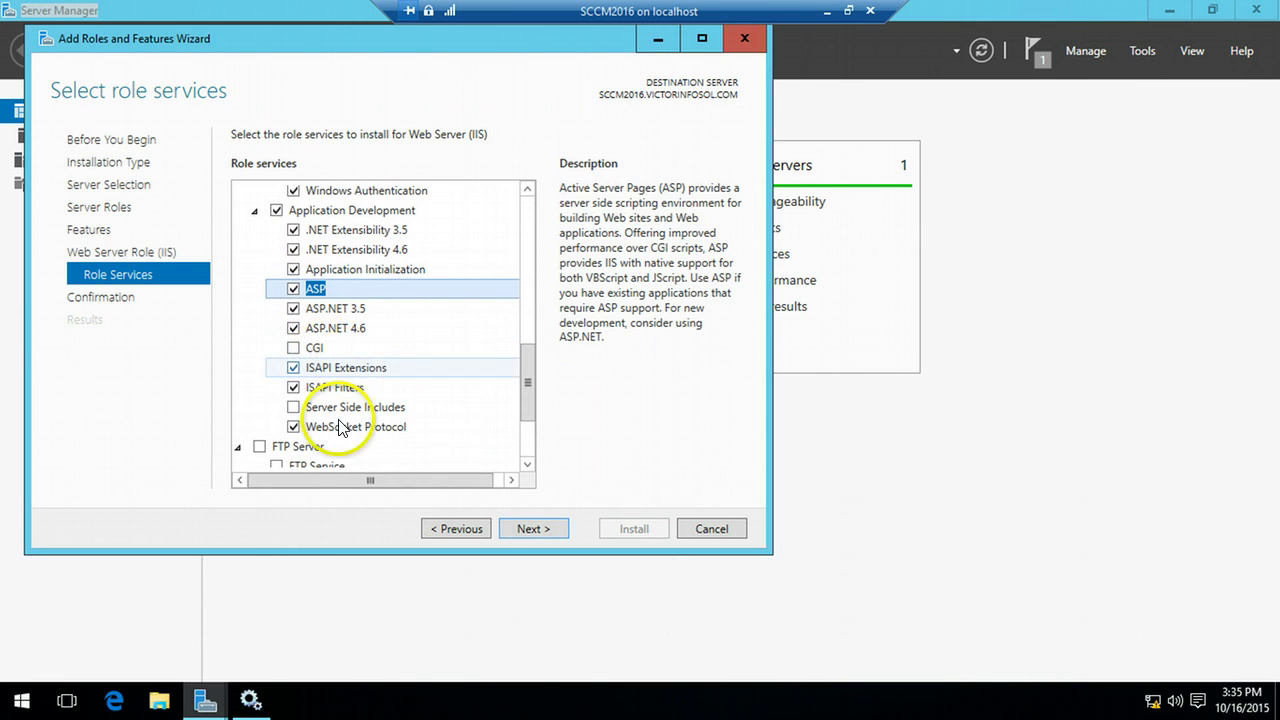
- Add all four IIS 6 Management Compatibility tools with their required features, plus IIS Management Scripts and Tools
{"action": "left_click_drag", "start_coordinate": [528, 393], "coordinate": [523, 443]}
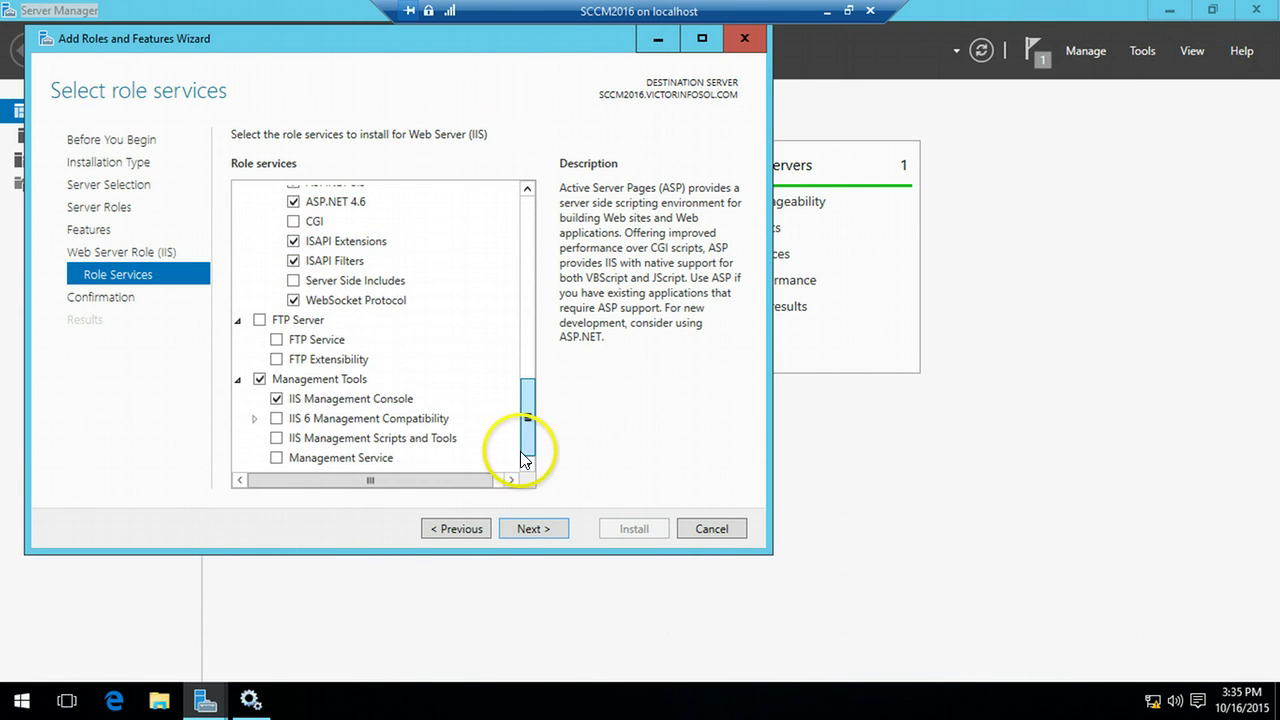
{"action": "left_click", "coordinate": [254, 418]}
{"action": "left_click", "coordinate": [293, 359]}
{"action": "left_click", "coordinate": [293, 379]}
{"action": "left_click", "coordinate": [293, 398]}
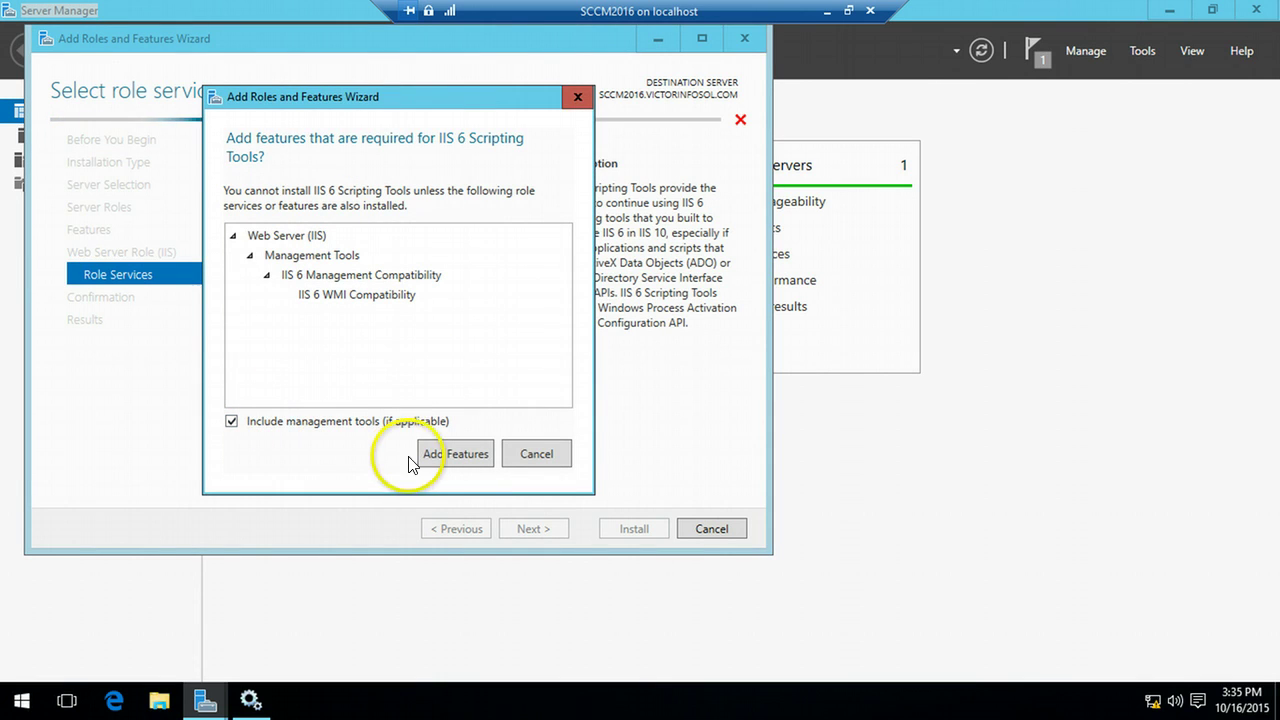
{"action": "left_click", "coordinate": [446, 457]}
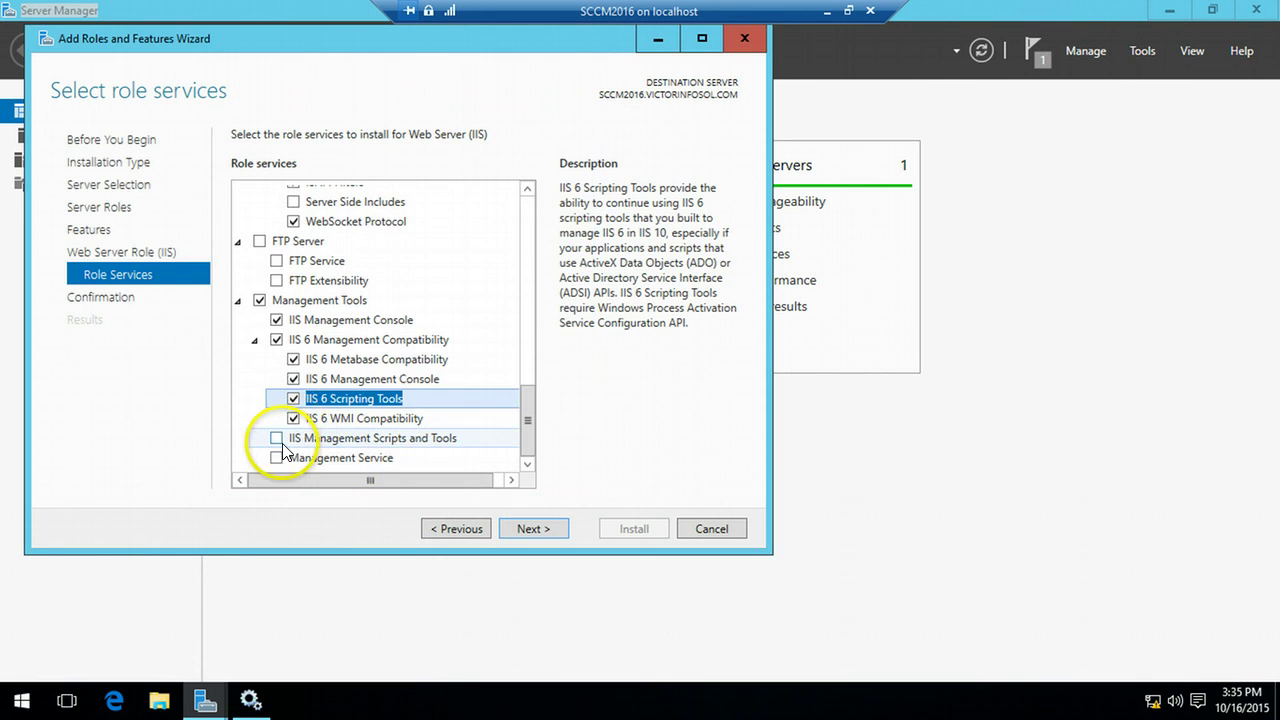
{"action": "left_click", "coordinate": [277, 439]}
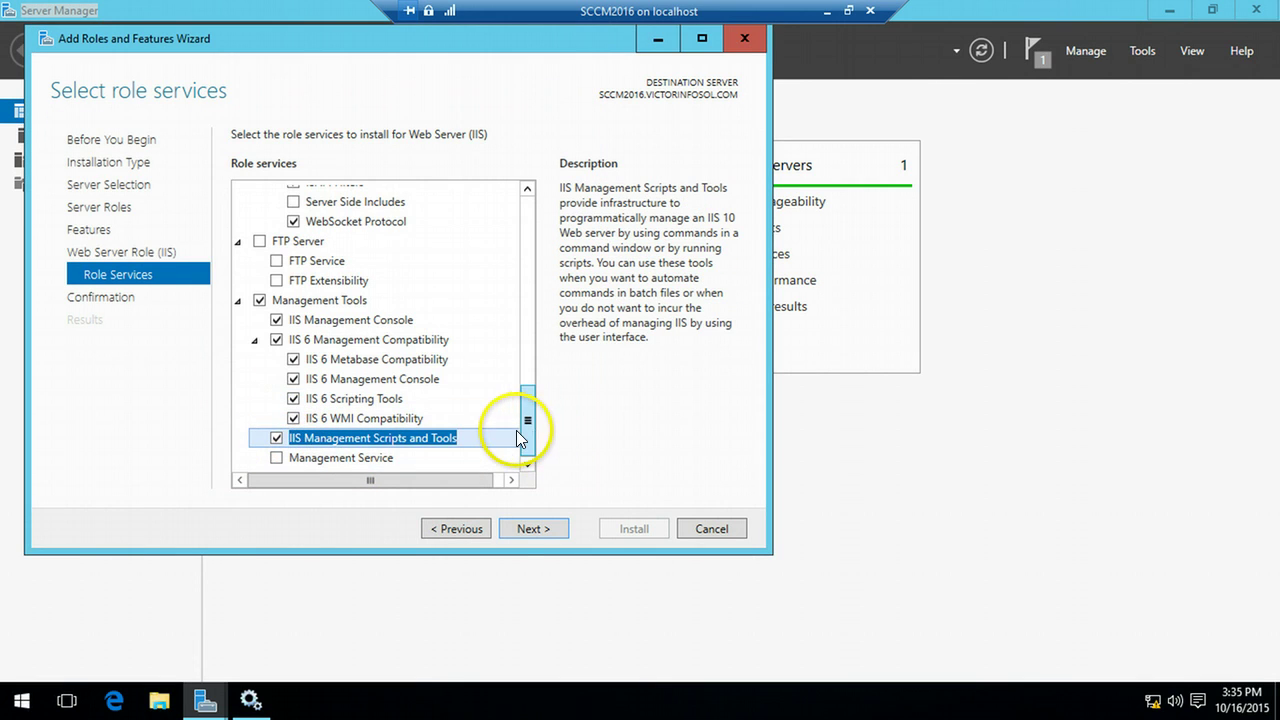
- Continue to the installation confirmation and open the alternate source path setting
{"action": "left_click_drag", "start_coordinate": [528, 425], "coordinate": [523, 211]}
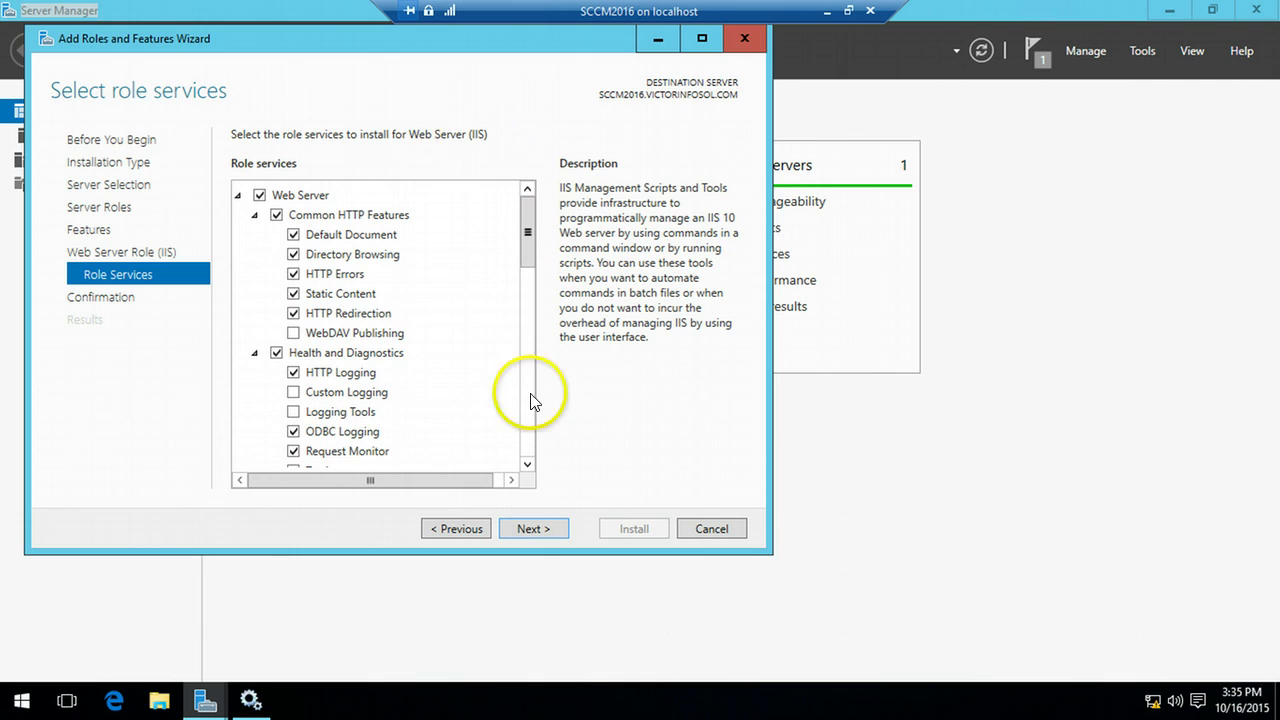
{"action": "left_click", "coordinate": [531, 523]}
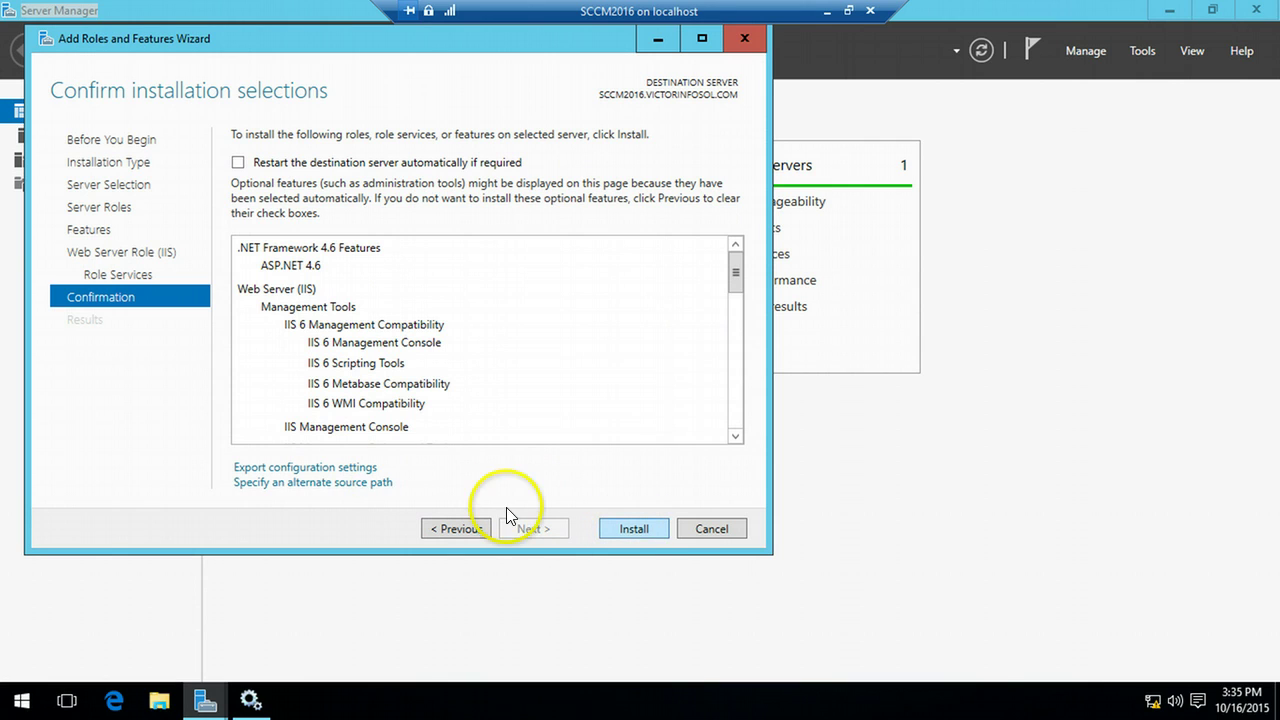
{"action": "left_click", "coordinate": [380, 484]}
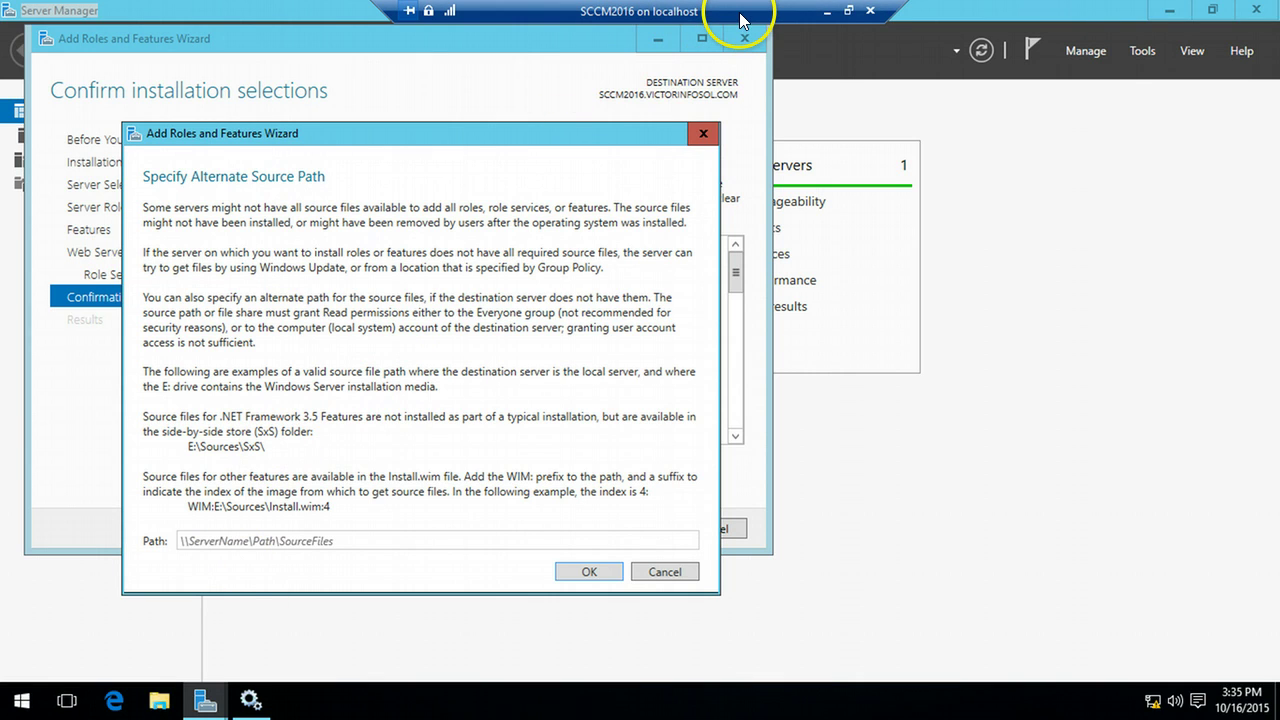
- Switch to Hyper-V Manager and open the DVD drive settings of the SCCM2016 virtual machine
{"action": "left_click", "coordinate": [827, 11]}
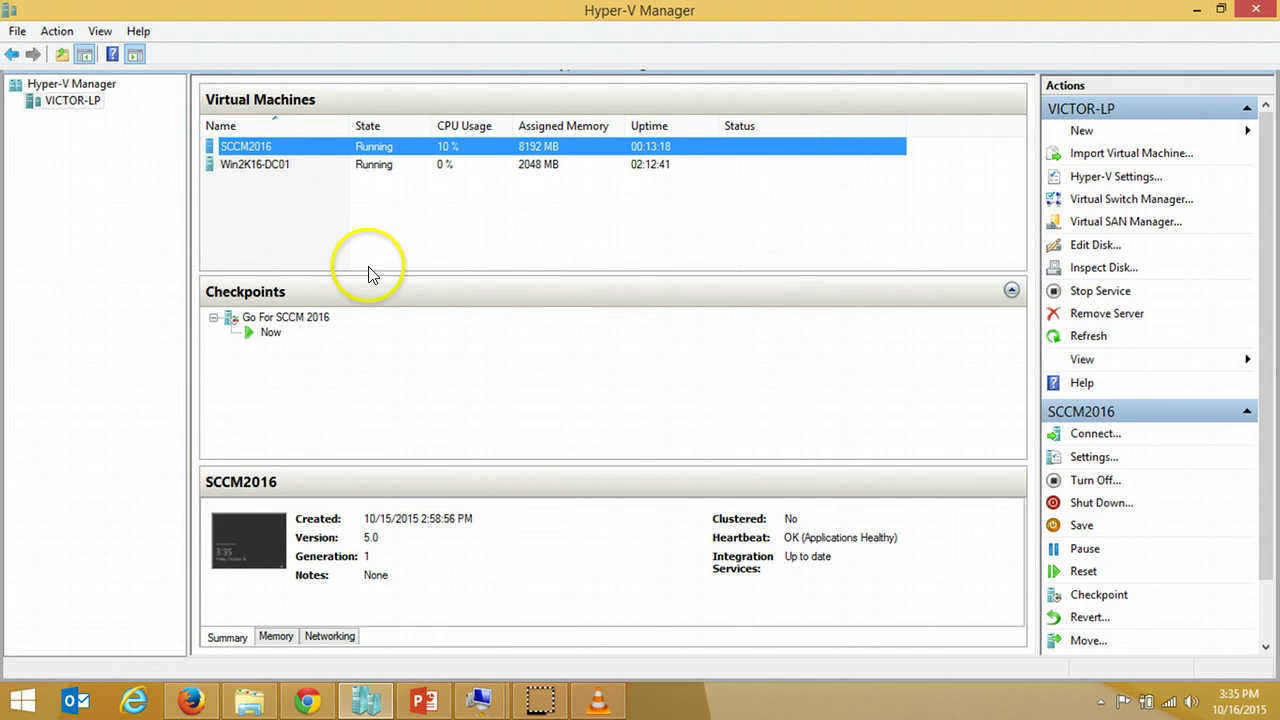
{"action": "right_click", "coordinate": [331, 145]}
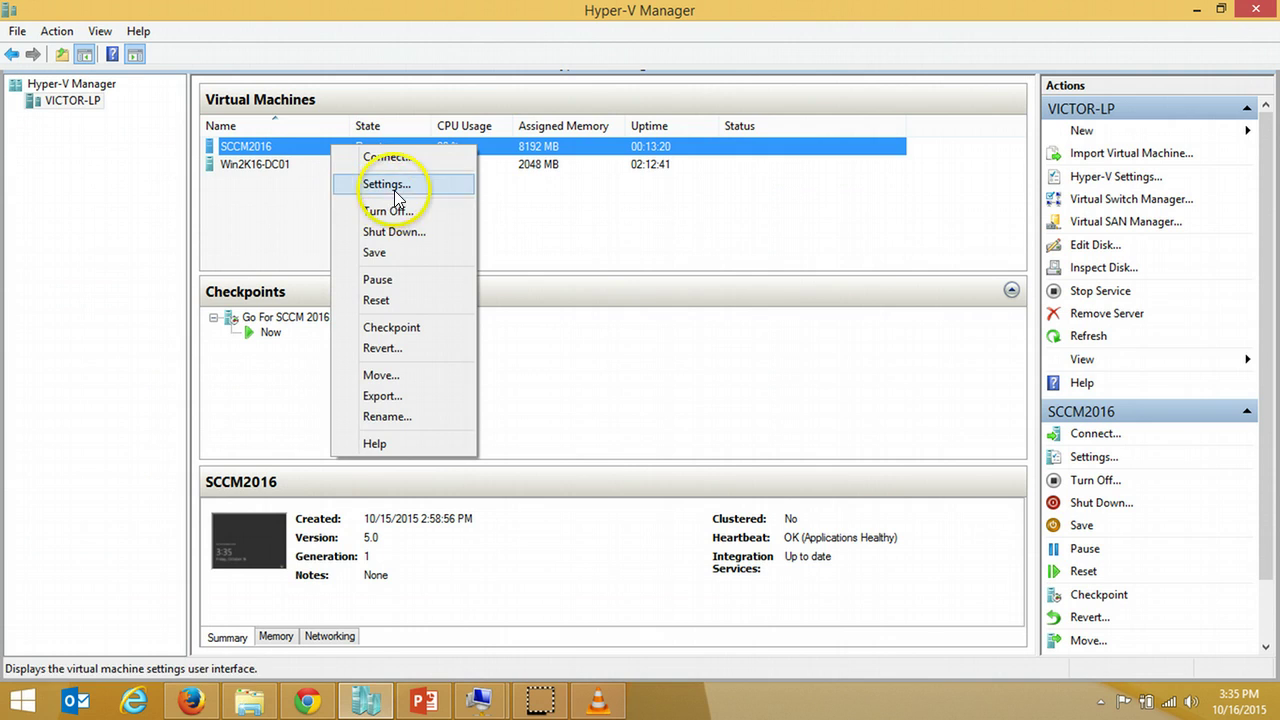
{"action": "left_click", "coordinate": [394, 186]}
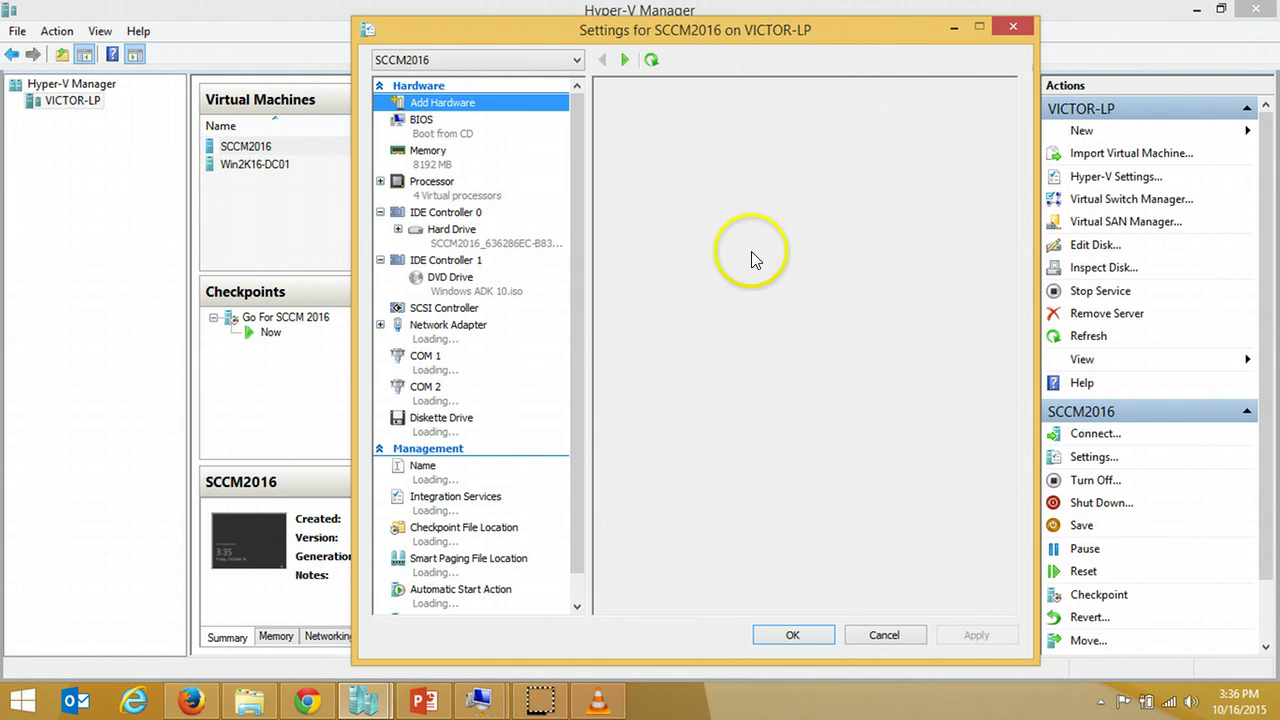
{"action": "left_click", "coordinate": [520, 236]}
{"action": "left_click", "coordinate": [530, 280]}
- Attach the Windows Server 2016 Technical Preview 3 image from the ISO folder to the DVD drive and save the settings
{"action": "left_click", "coordinate": [955, 285]}
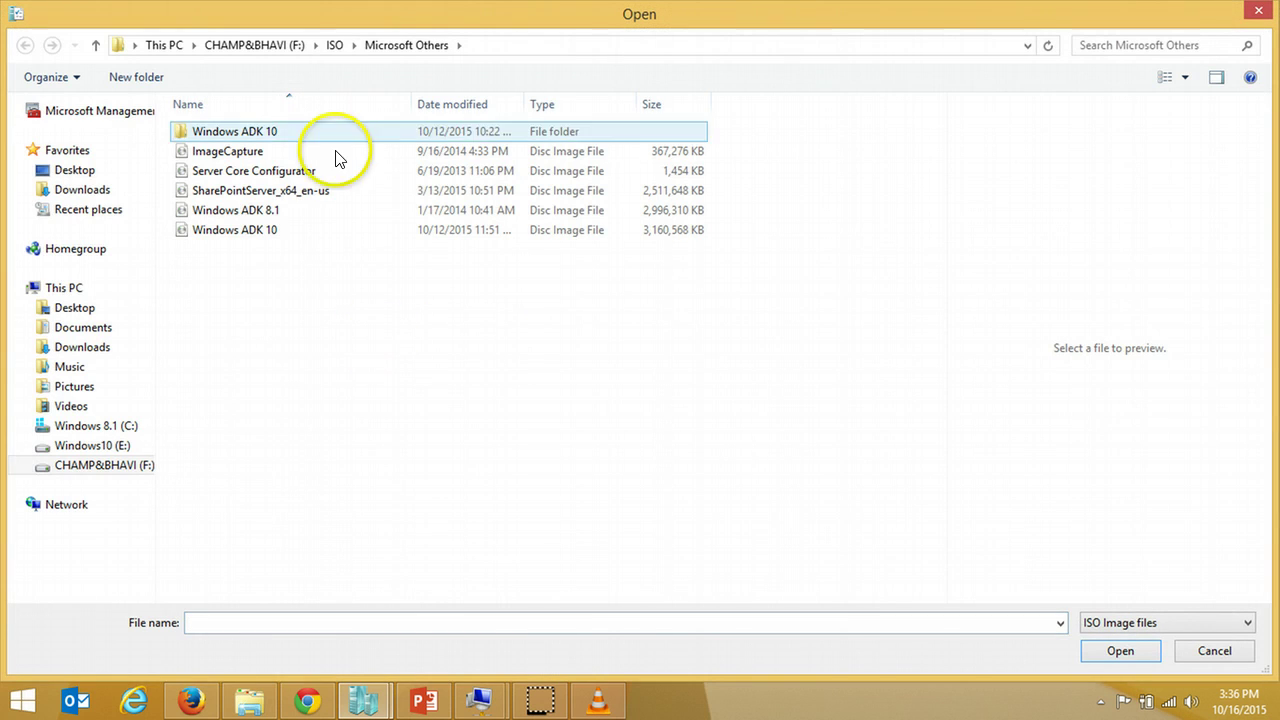
{"action": "left_click", "coordinate": [334, 45]}
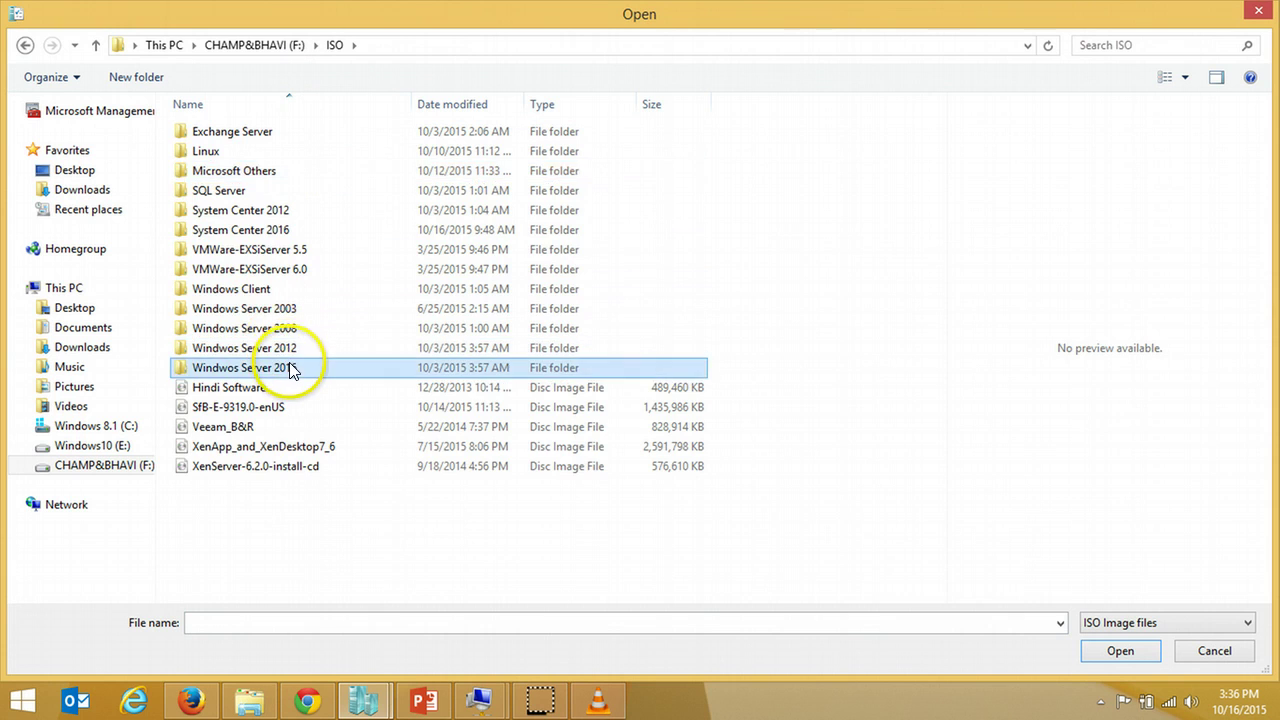
{"action": "double_click", "coordinate": [290, 367]}
{"action": "left_click", "coordinate": [290, 180]}
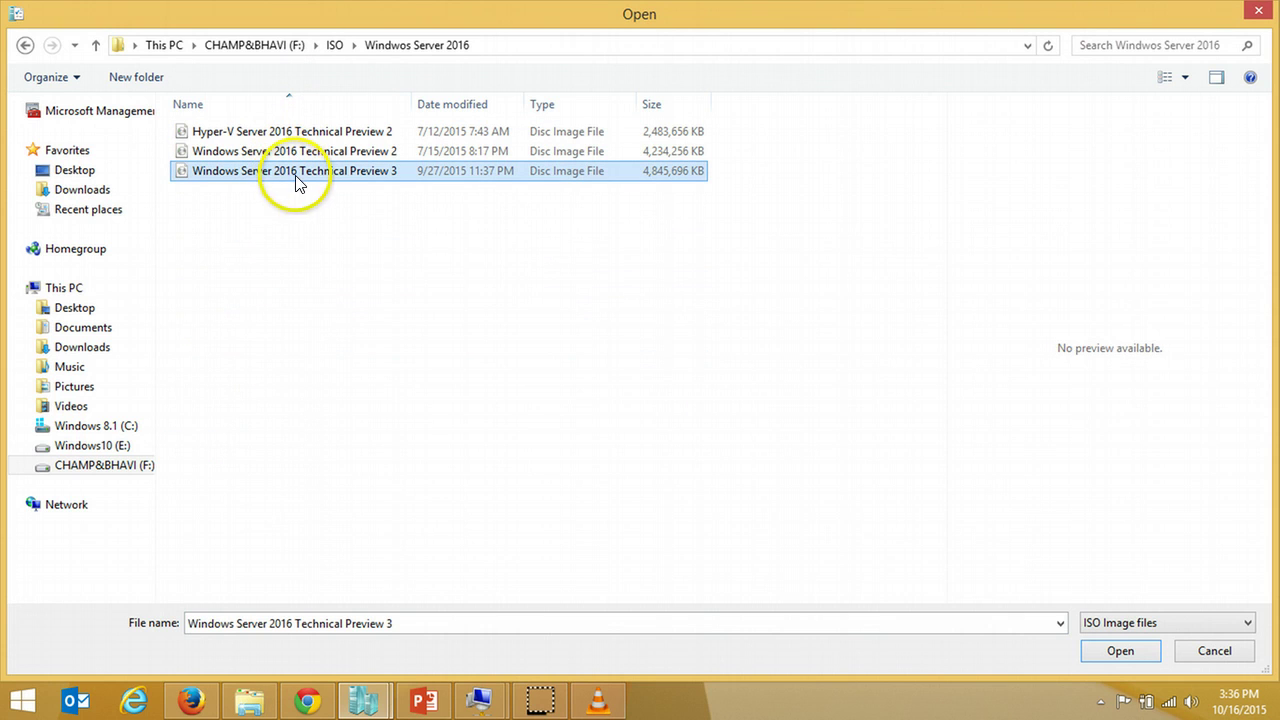
{"action": "left_click", "coordinate": [1117, 652]}
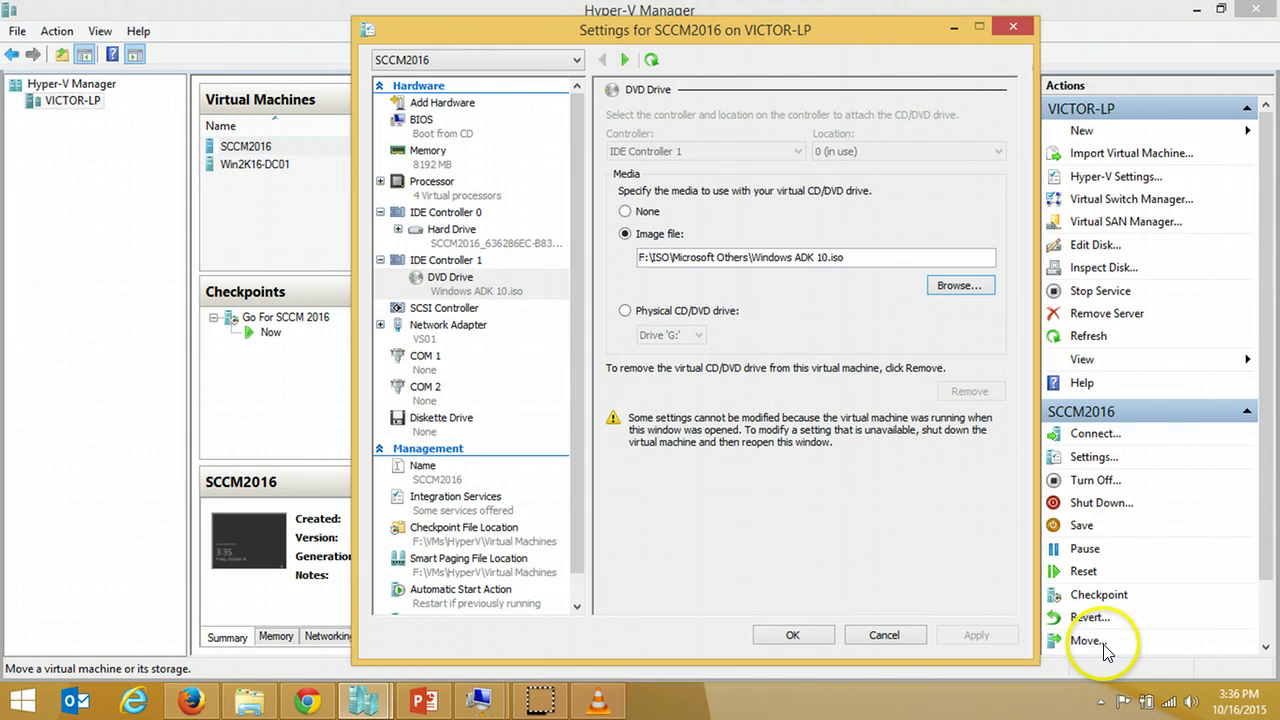
{"action": "left_click", "coordinate": [792, 637]}
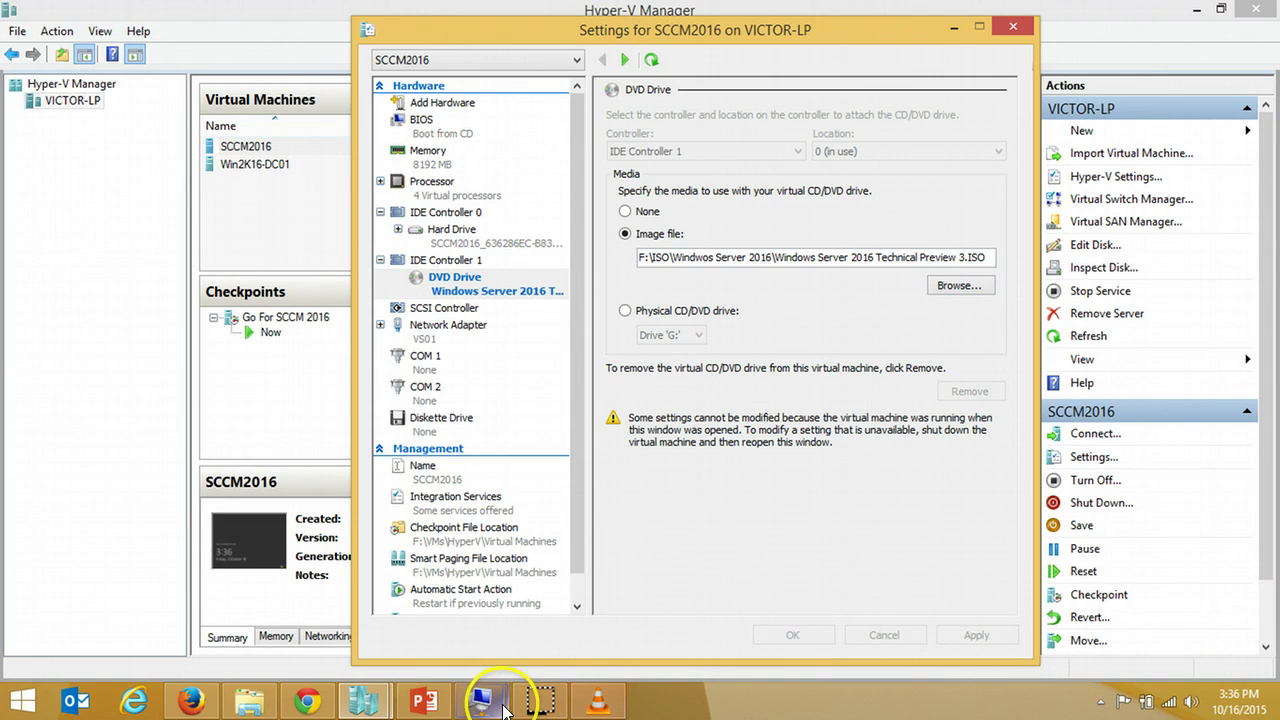
- Return to the SCCM2016 virtual machine and open the sources\sxs folder on DVD drive E: in File Explorer
{"action": "mouse_move", "coordinate": [482, 698]}
{"action": "left_click", "coordinate": [558, 648]}
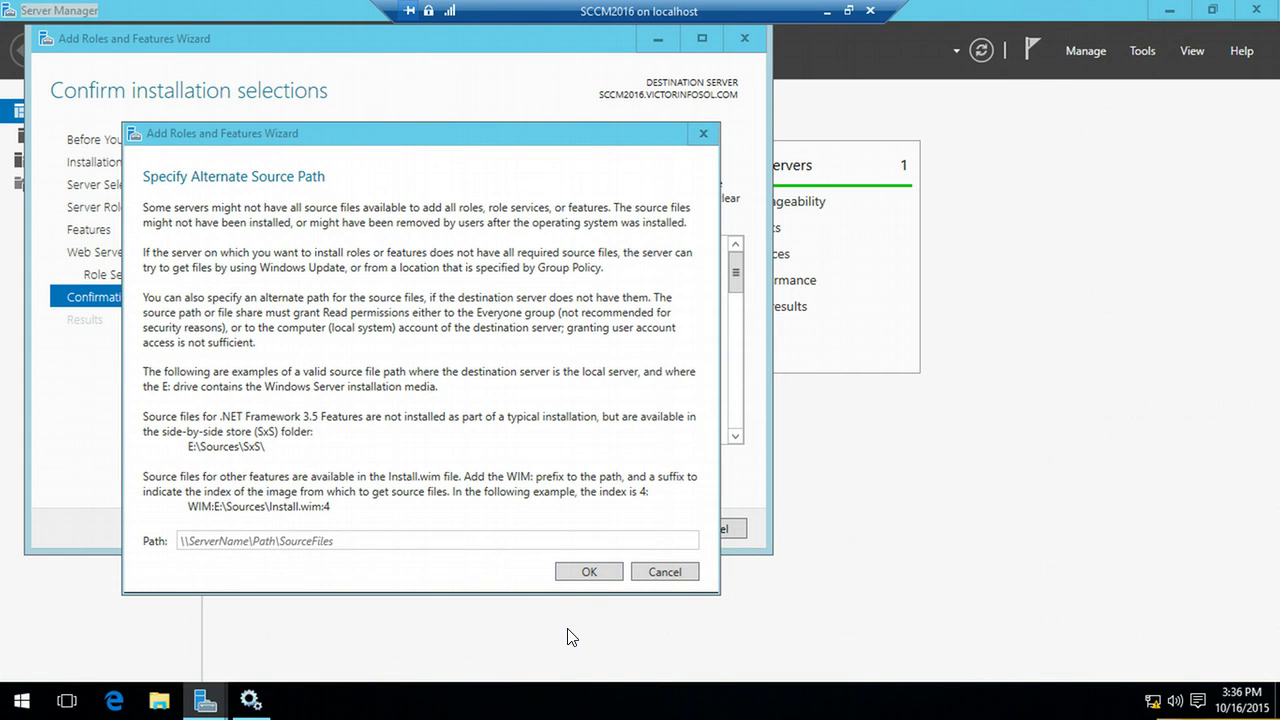
{"action": "left_click", "coordinate": [567, 636]}
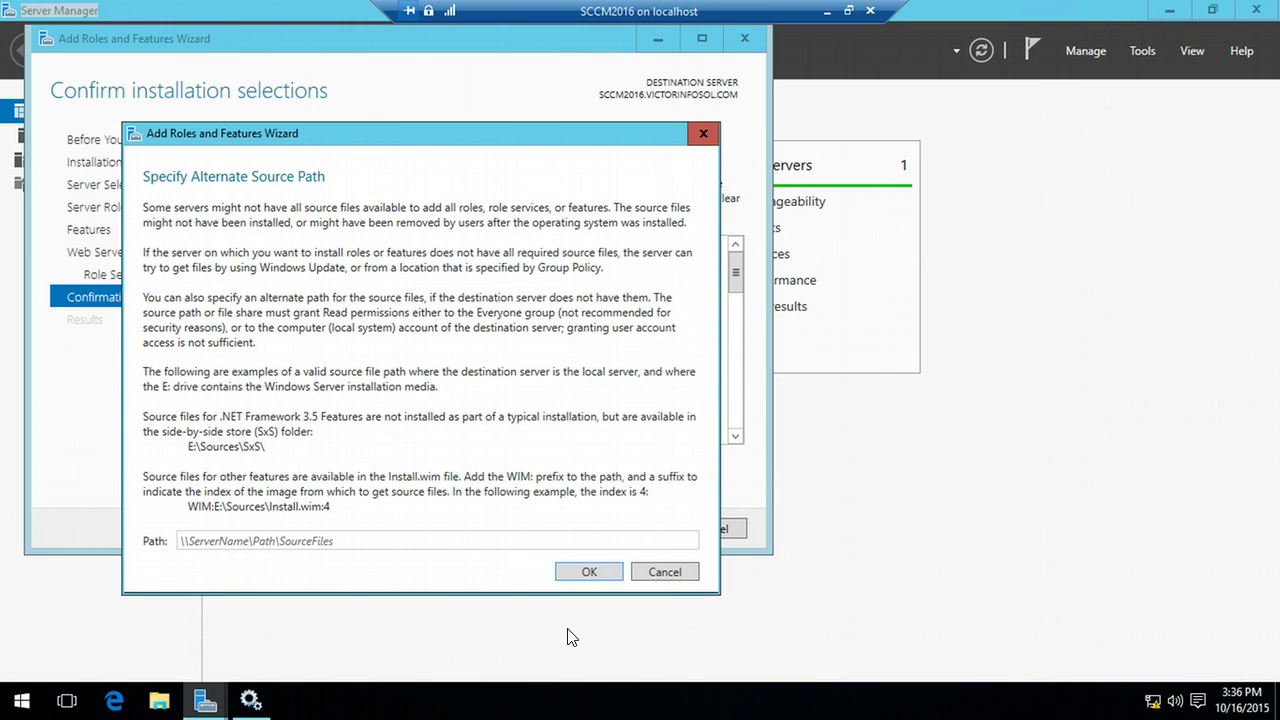
{"action": "left_click", "coordinate": [161, 703]}
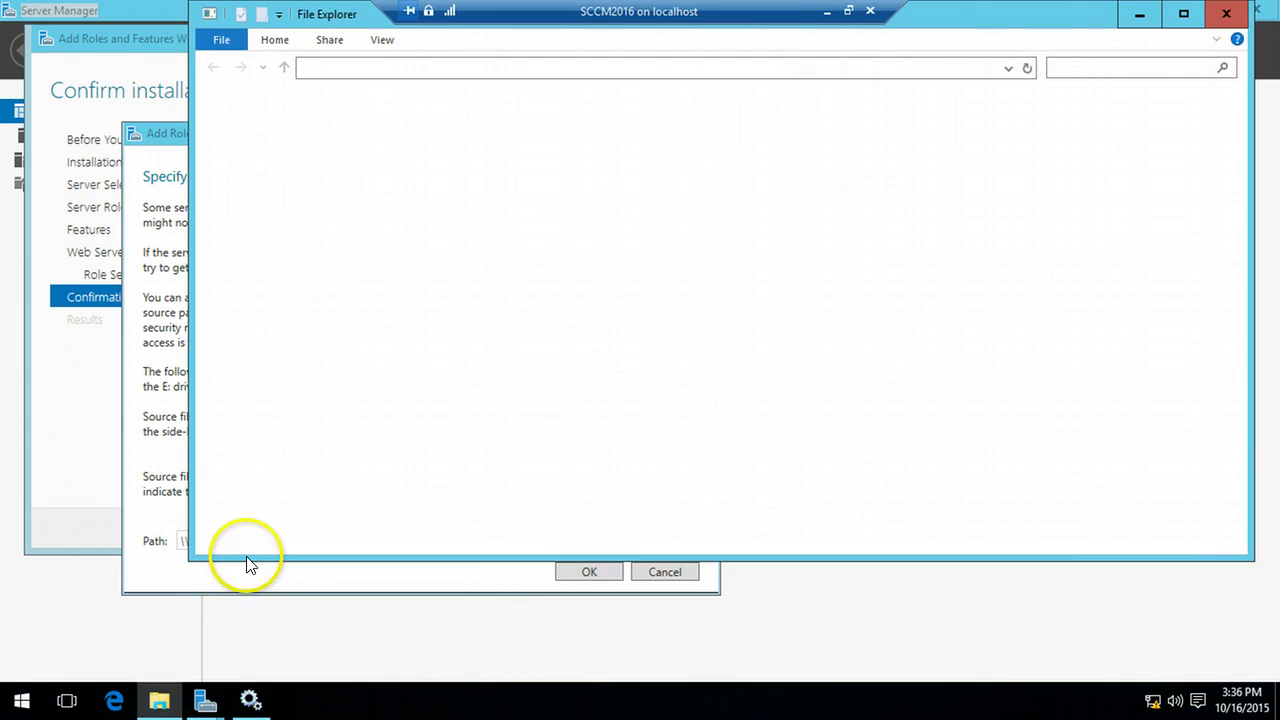
{"action": "left_click", "coordinate": [1250, 38]}
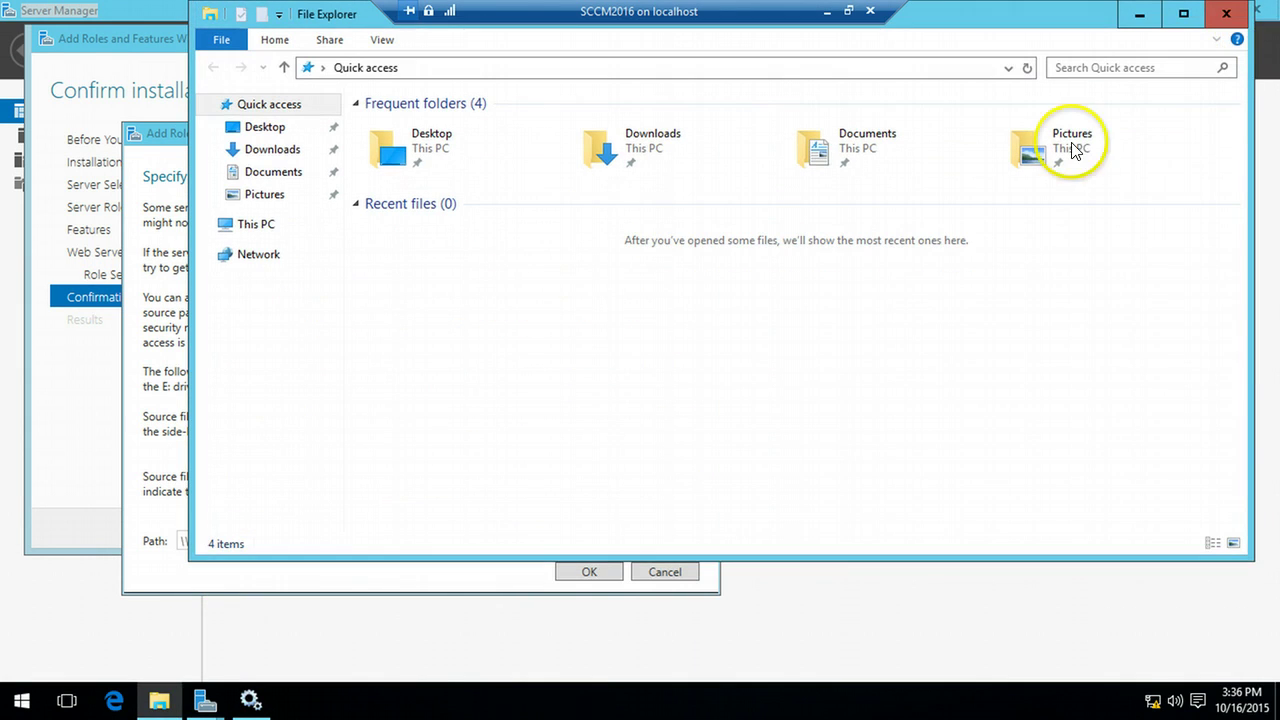
{"action": "left_click", "coordinate": [268, 232]}
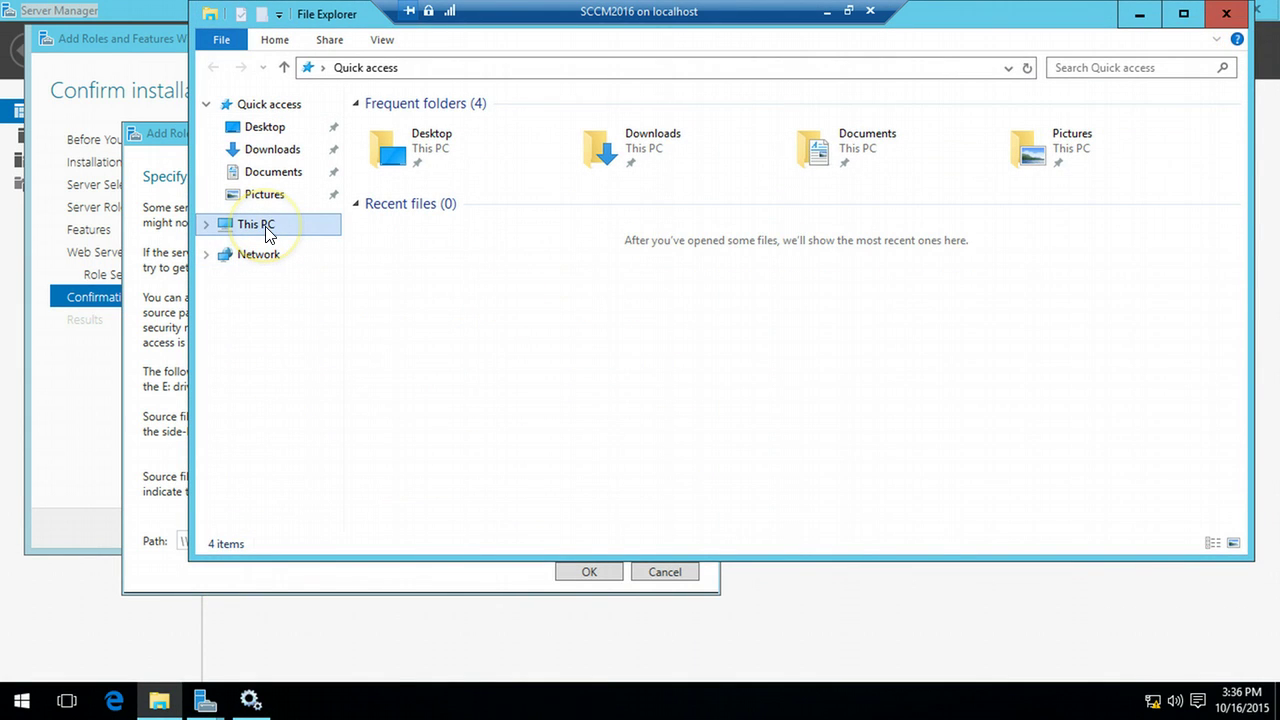
{"action": "left_click", "coordinate": [500, 342]}
{"action": "right_click", "coordinate": [514, 354]}
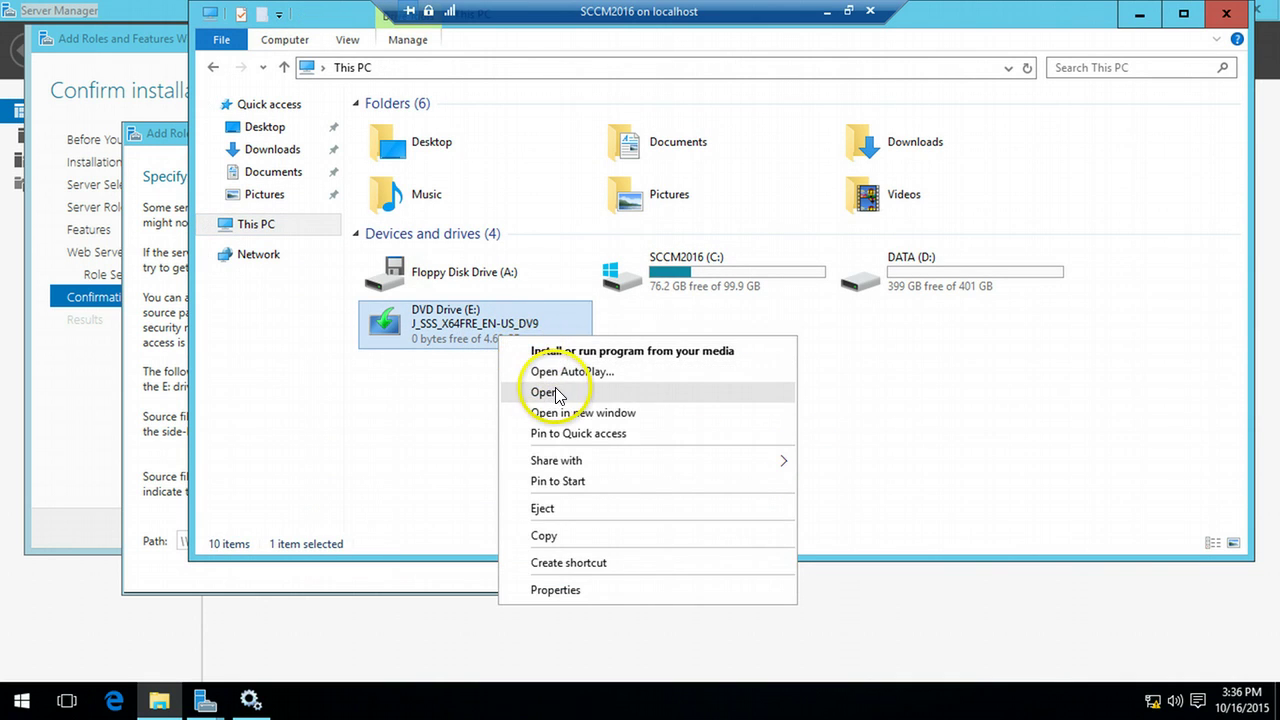
{"action": "left_click", "coordinate": [557, 395]}
{"action": "double_click", "coordinate": [418, 190]}
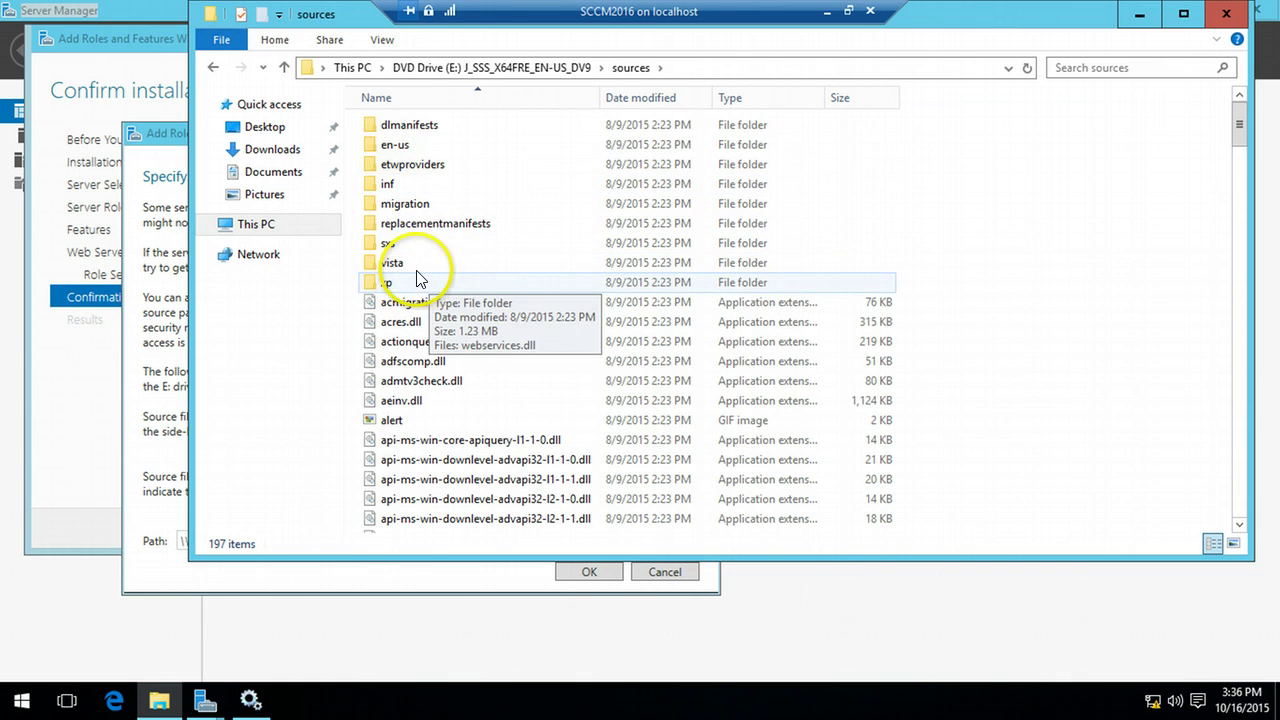
{"action": "double_click", "coordinate": [420, 246]}
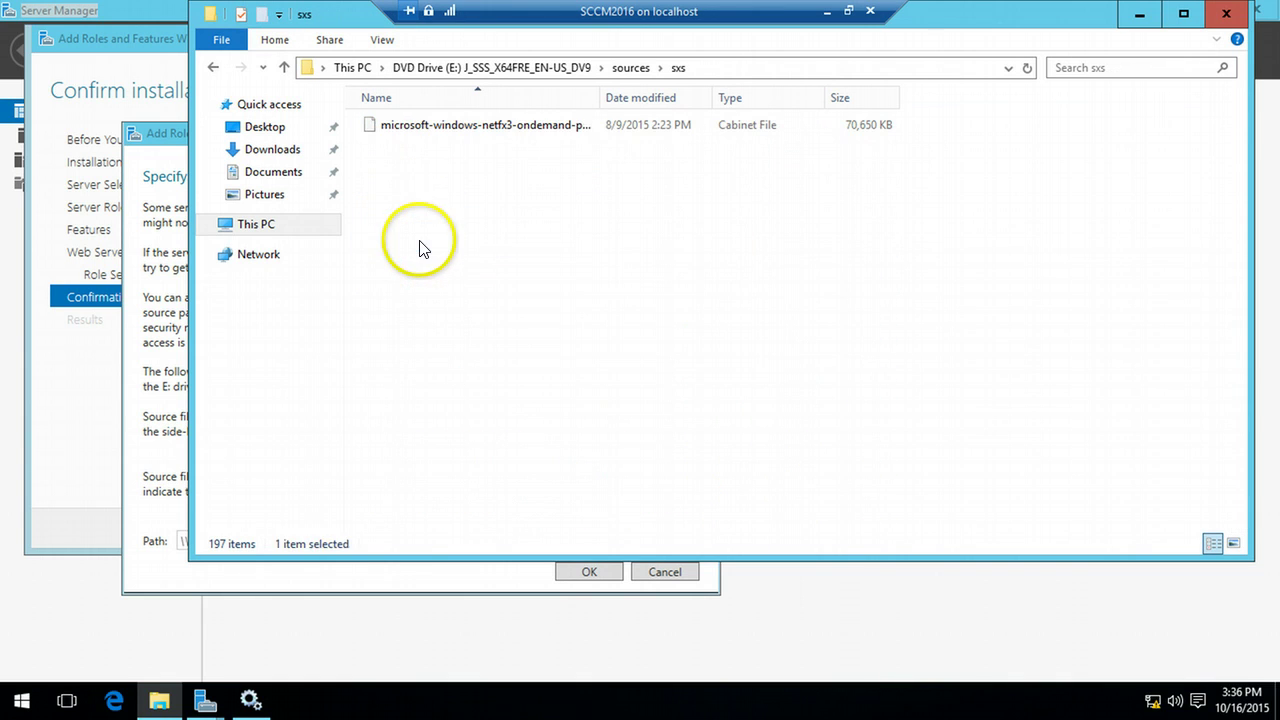
- Copy the folder path E:\sources\sxs and set it as the wizard's alternate source path
{"action": "left_click", "coordinate": [720, 70]}
{"action": "key", "text": "ctrl+c"}
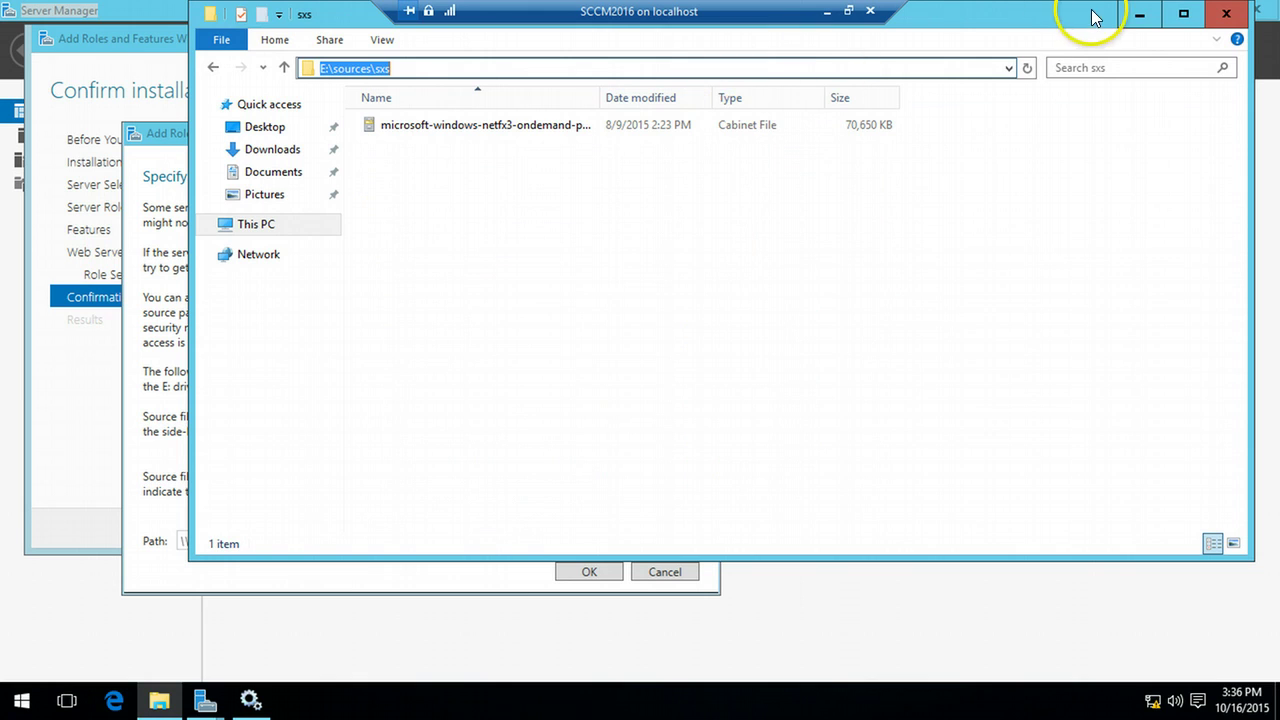
{"action": "left_click", "coordinate": [1139, 14]}
{"action": "left_click", "coordinate": [401, 541]}
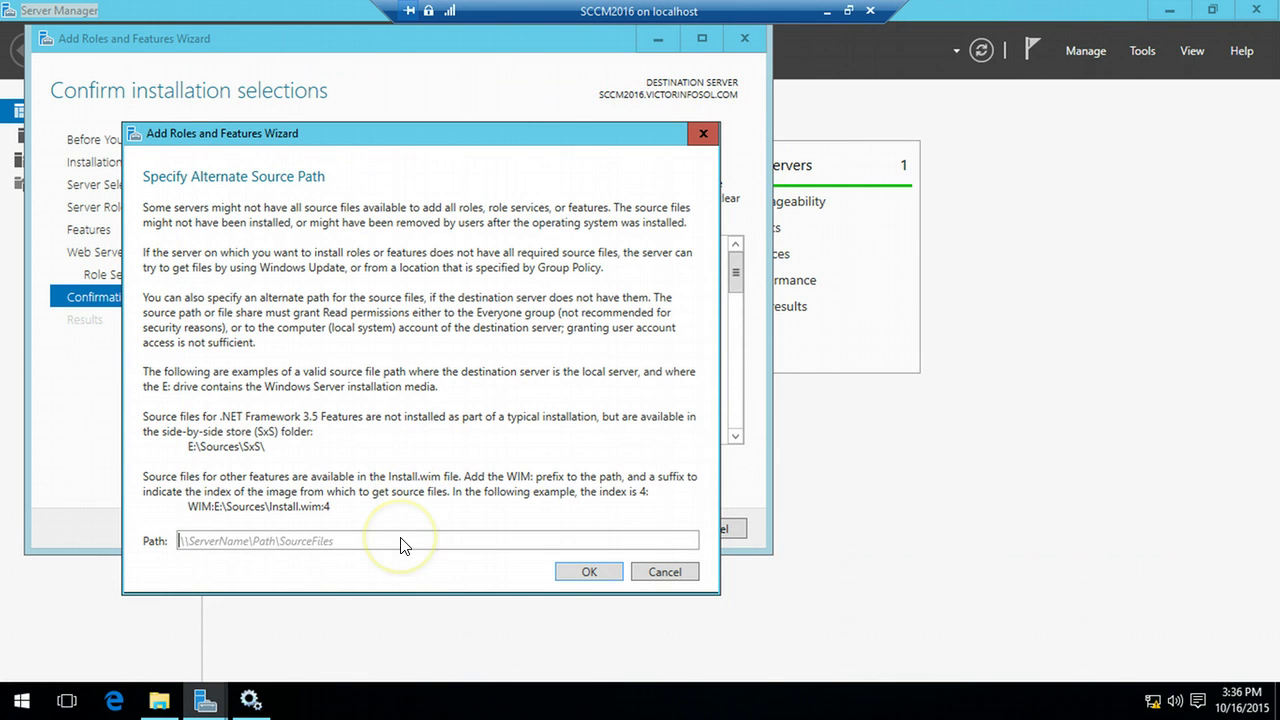
{"action": "key", "text": "ctrl+v"}
{"action": "left_click", "coordinate": [587, 578]}
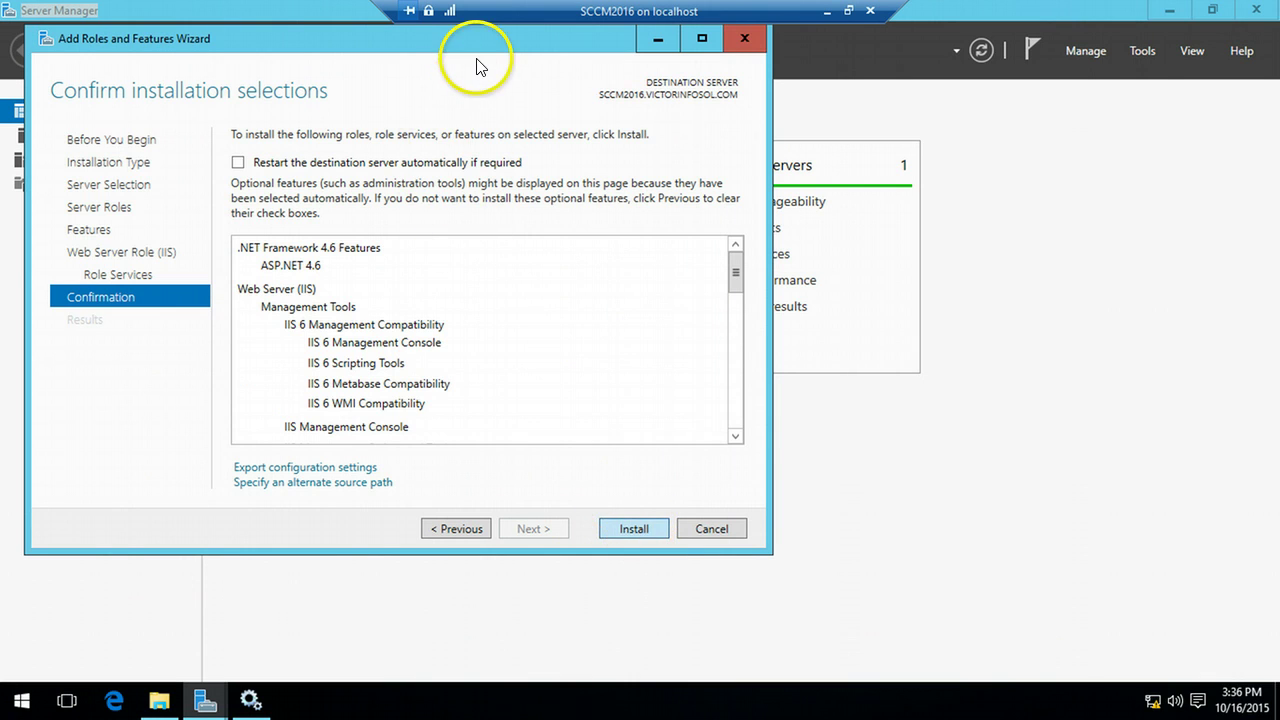
- Start the Web Server (IIS) installation and switch to PowerPoint to view the System Center installation steps slide
{"action": "left_click_drag", "start_coordinate": [491, 40], "coordinate": [734, 127]}
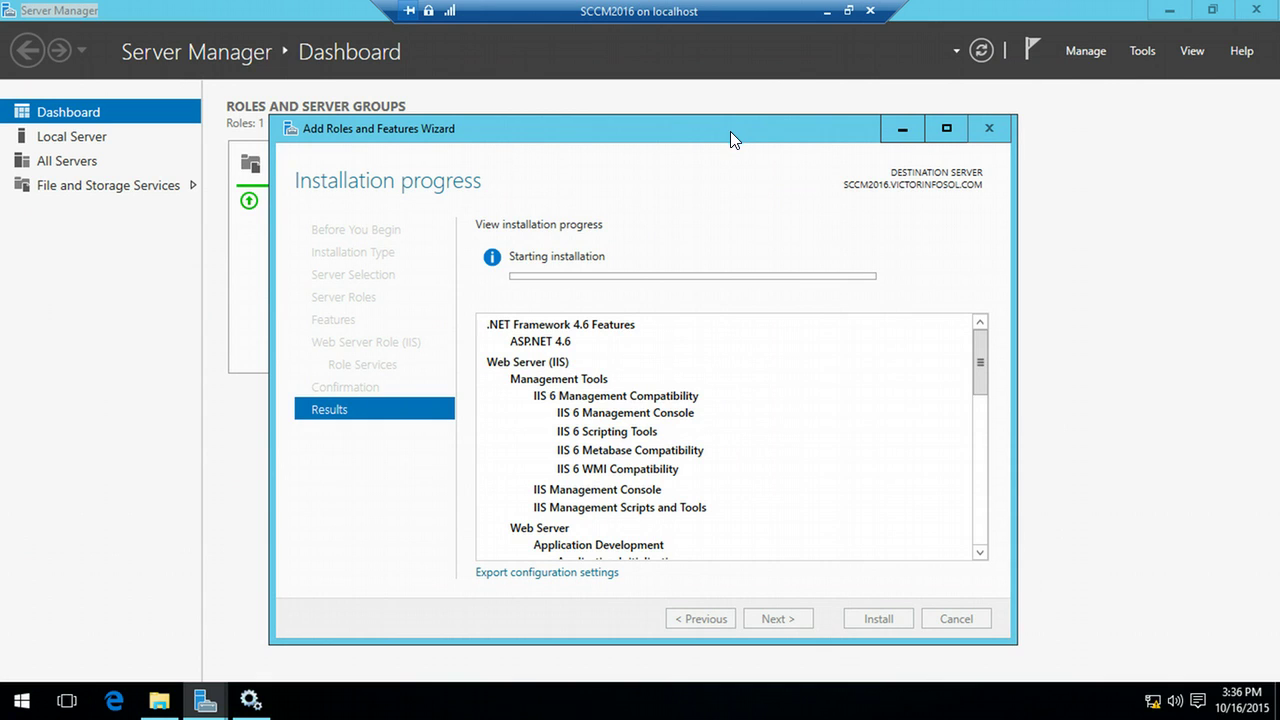
{"action": "mouse_move", "coordinate": [986, 357]}
{"action": "left_mouse_down"}
{"action": "mouse_move", "coordinate": [974, 571]}
{"action": "mouse_move", "coordinate": [1003, 345]}
{"action": "left_mouse_up"}
{"action": "left_click", "coordinate": [827, 10]}
{"action": "left_click", "coordinate": [424, 698]}
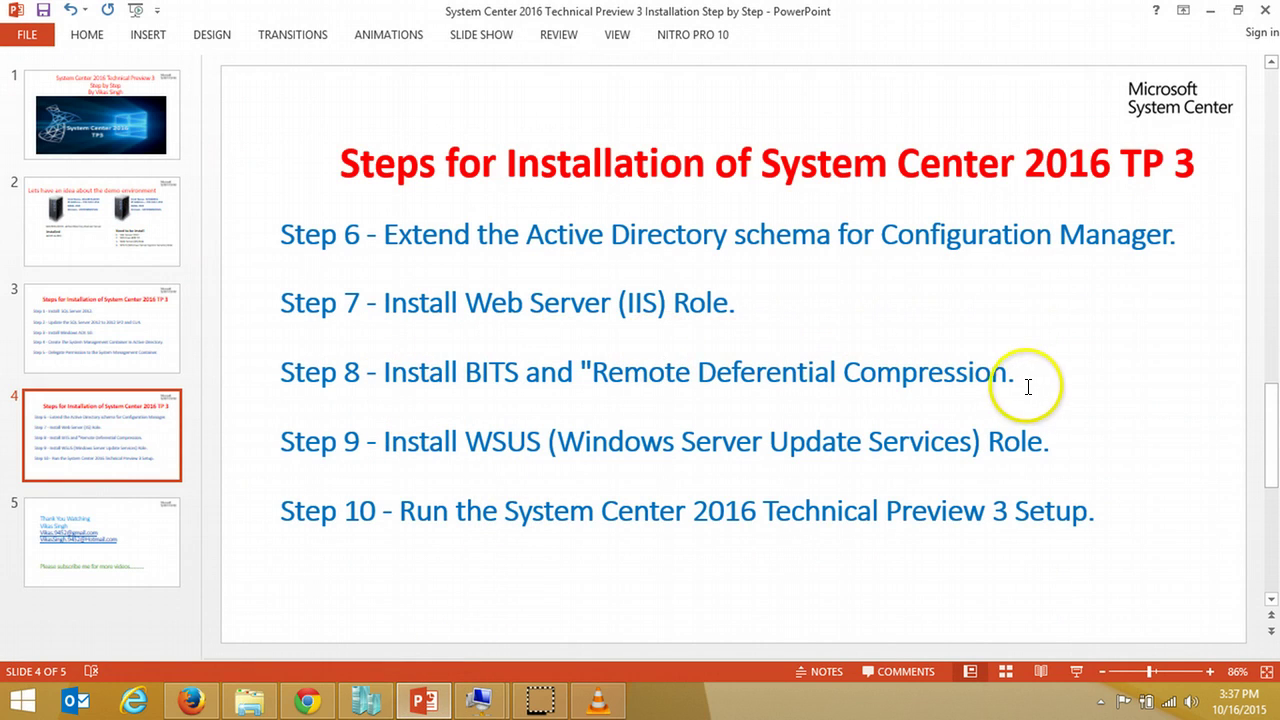
- Return from the installation steps slide to the SCCM2016 virtual machine and close the completed Web Server (IIS) installation wizard
{"action": "left_click_drag", "start_coordinate": [1035, 378], "coordinate": [380, 386]}
{"action": "left_click", "coordinate": [490, 410]}
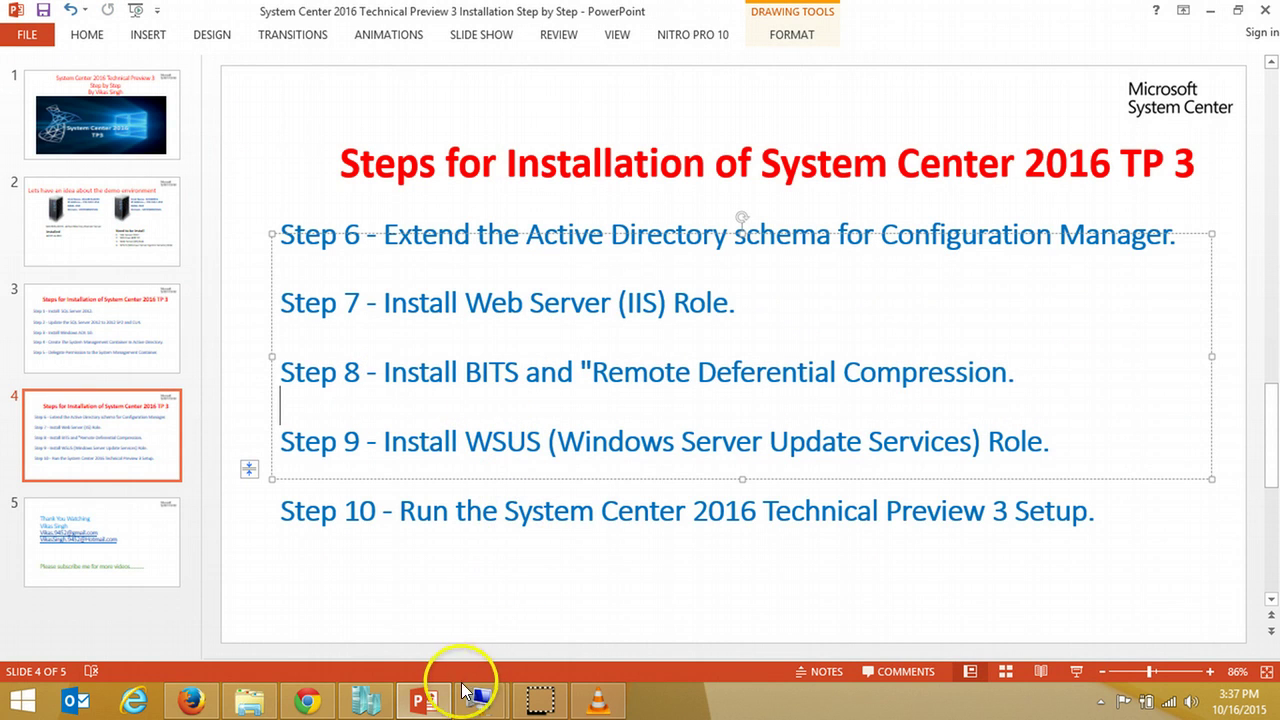
{"action": "left_click", "coordinate": [435, 698]}
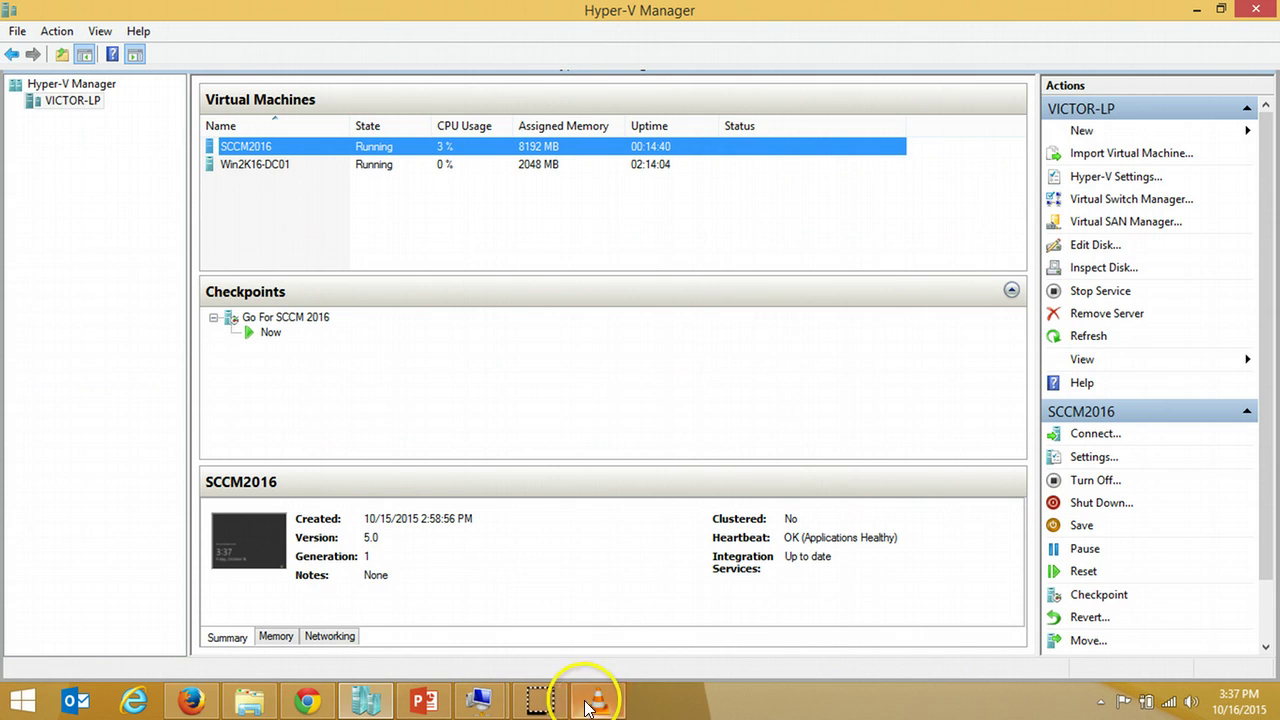
{"action": "left_click", "coordinate": [480, 699]}
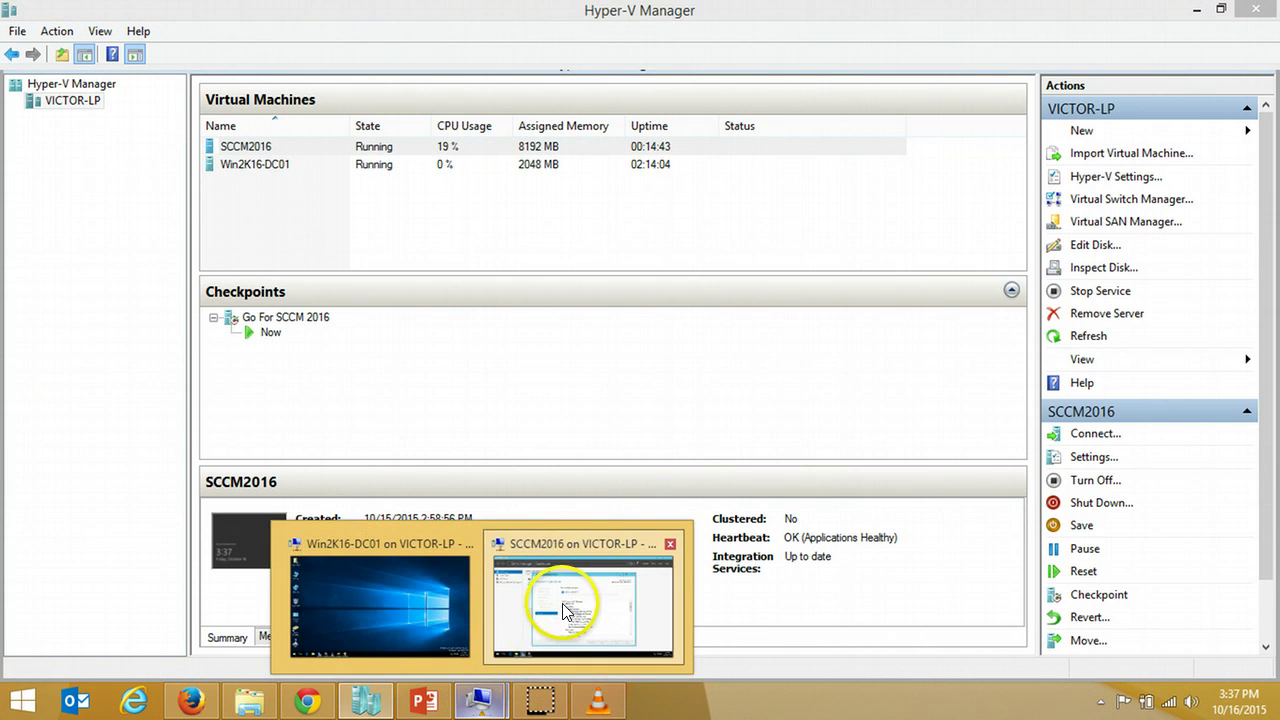
{"action": "left_click", "coordinate": [563, 603]}
{"action": "key", "text": "ctrl+alt+Break"}
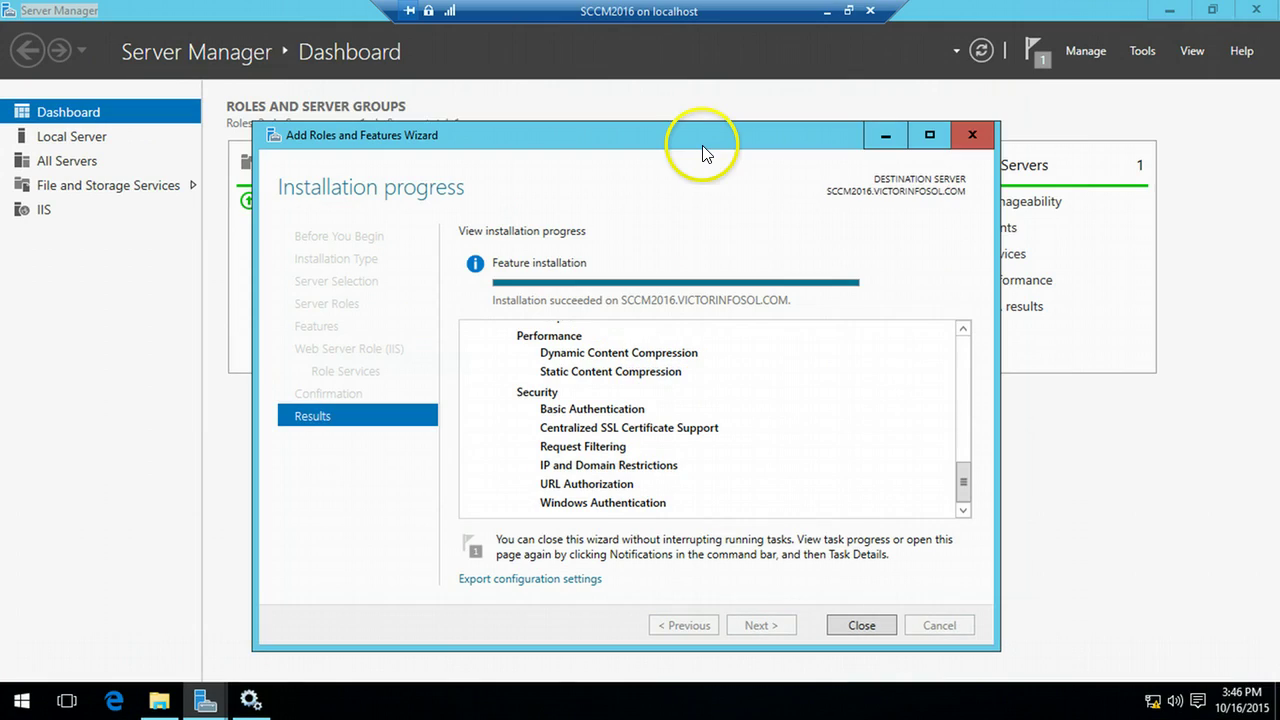
{"action": "left_click_drag", "start_coordinate": [703, 145], "coordinate": [723, 99]}
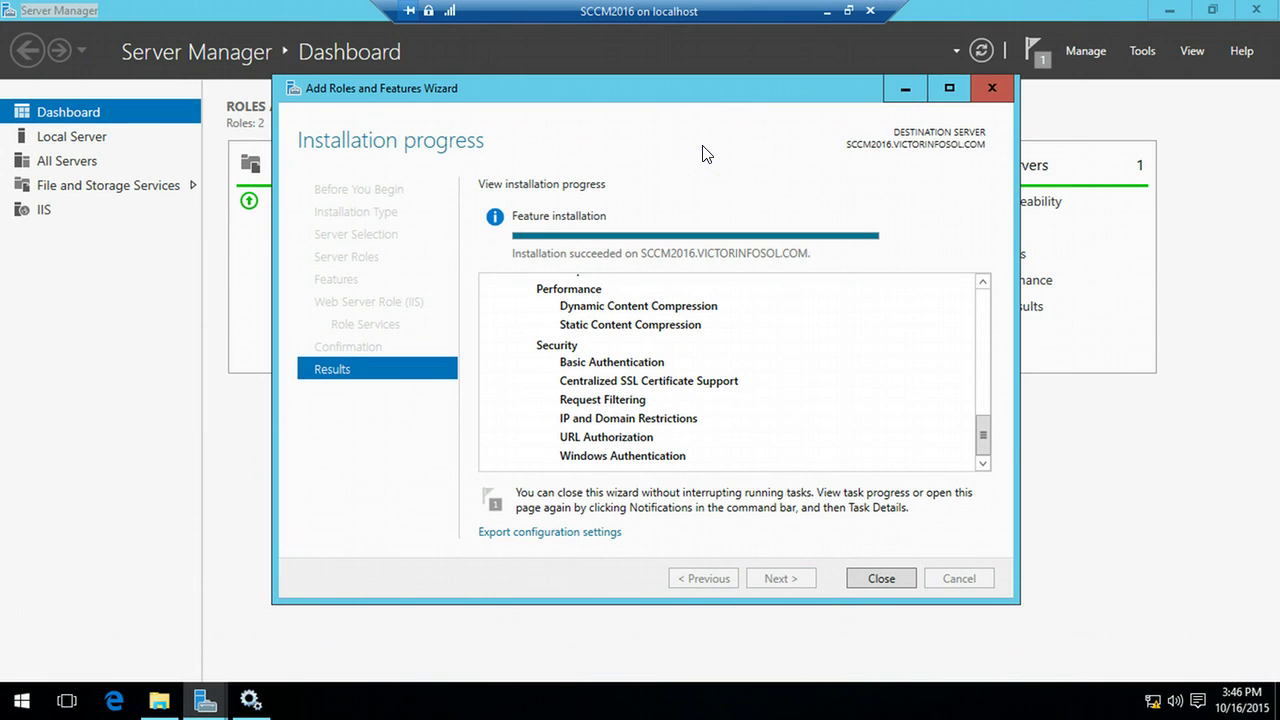
{"action": "left_click", "coordinate": [881, 580]}
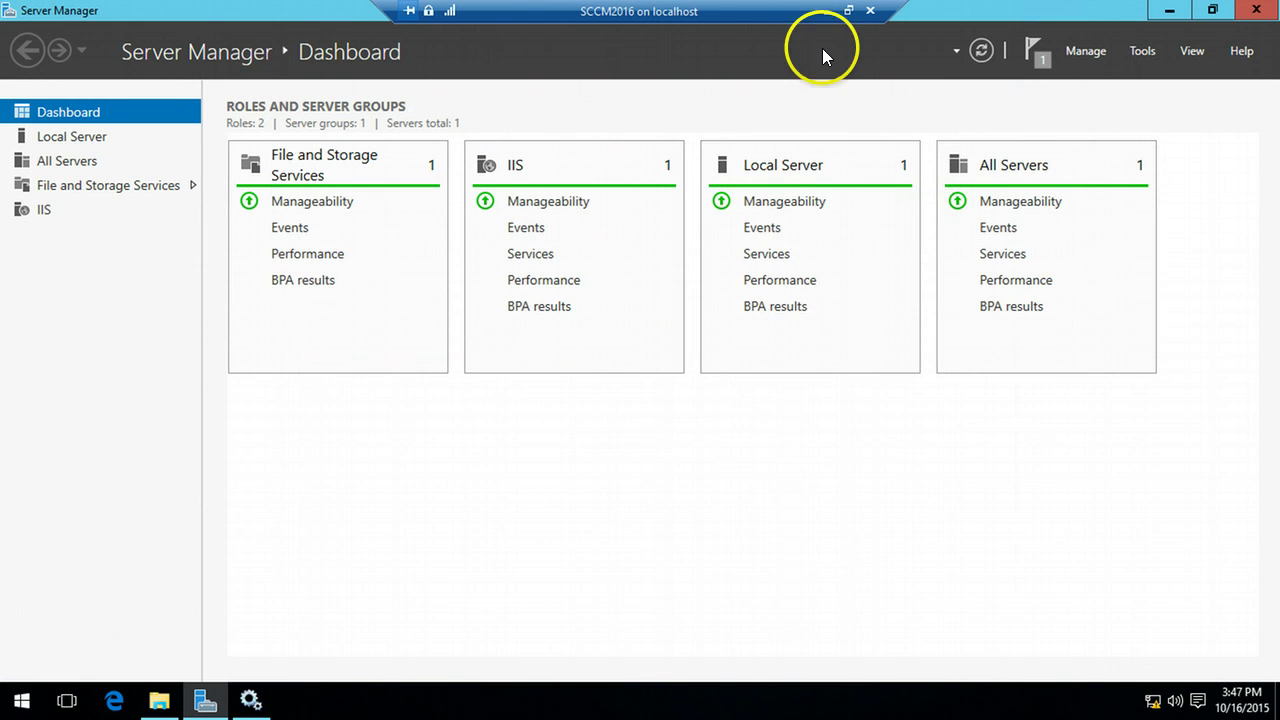
- Check Step 8 on the PowerPoint installation steps slide and return to the SCCM2016 virtual machine
{"action": "left_click", "coordinate": [826, 10]}
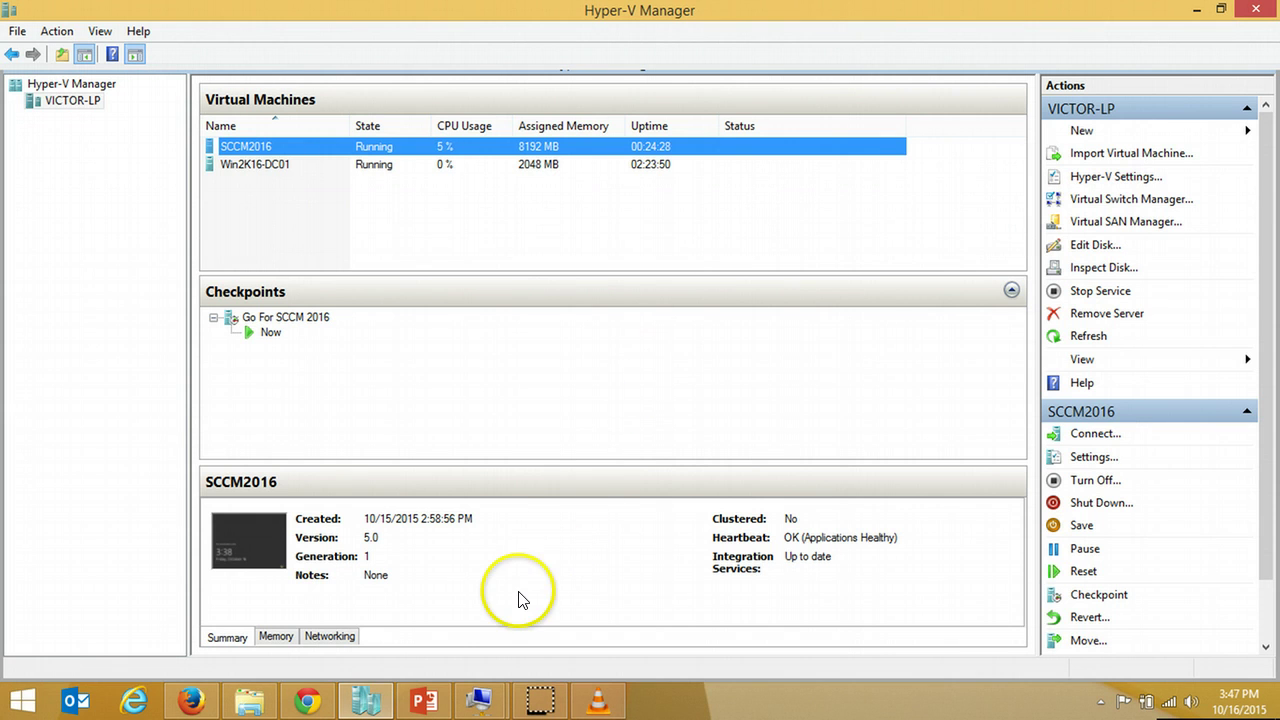
{"action": "left_click", "coordinate": [426, 702]}
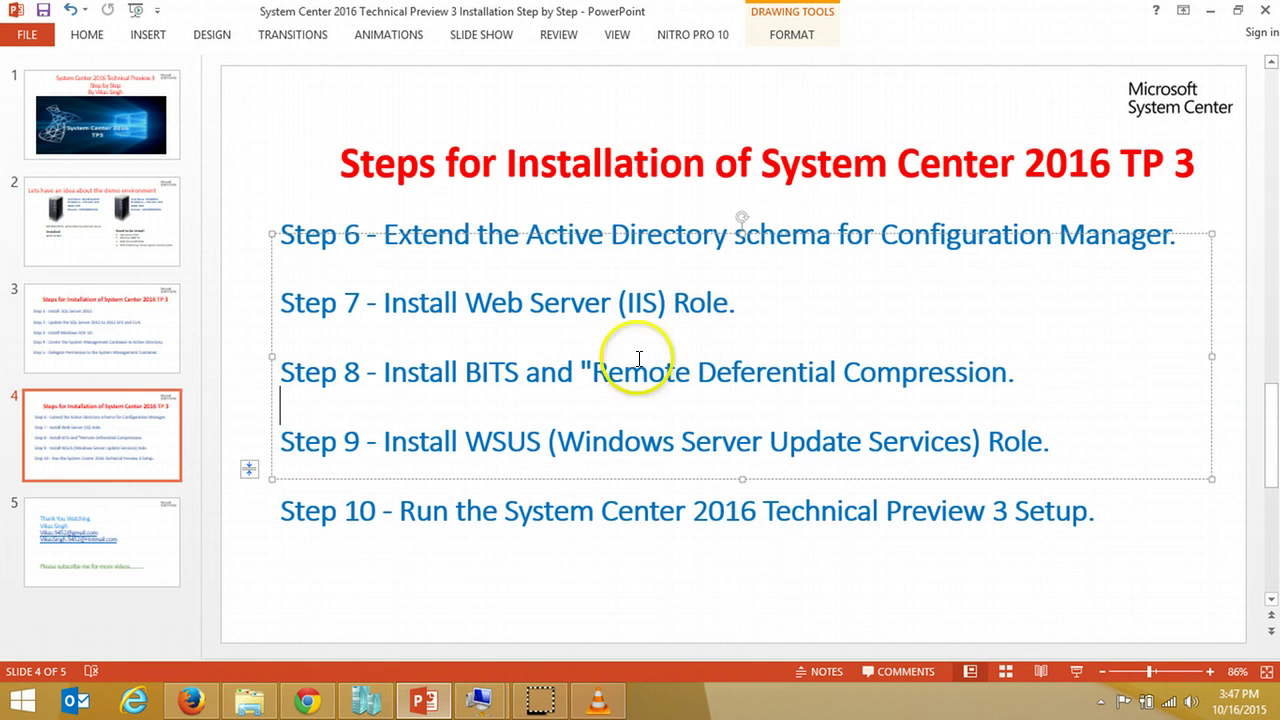
{"action": "left_click", "coordinate": [428, 705]}
{"action": "mouse_move", "coordinate": [472, 697]}
{"action": "left_click", "coordinate": [608, 600]}
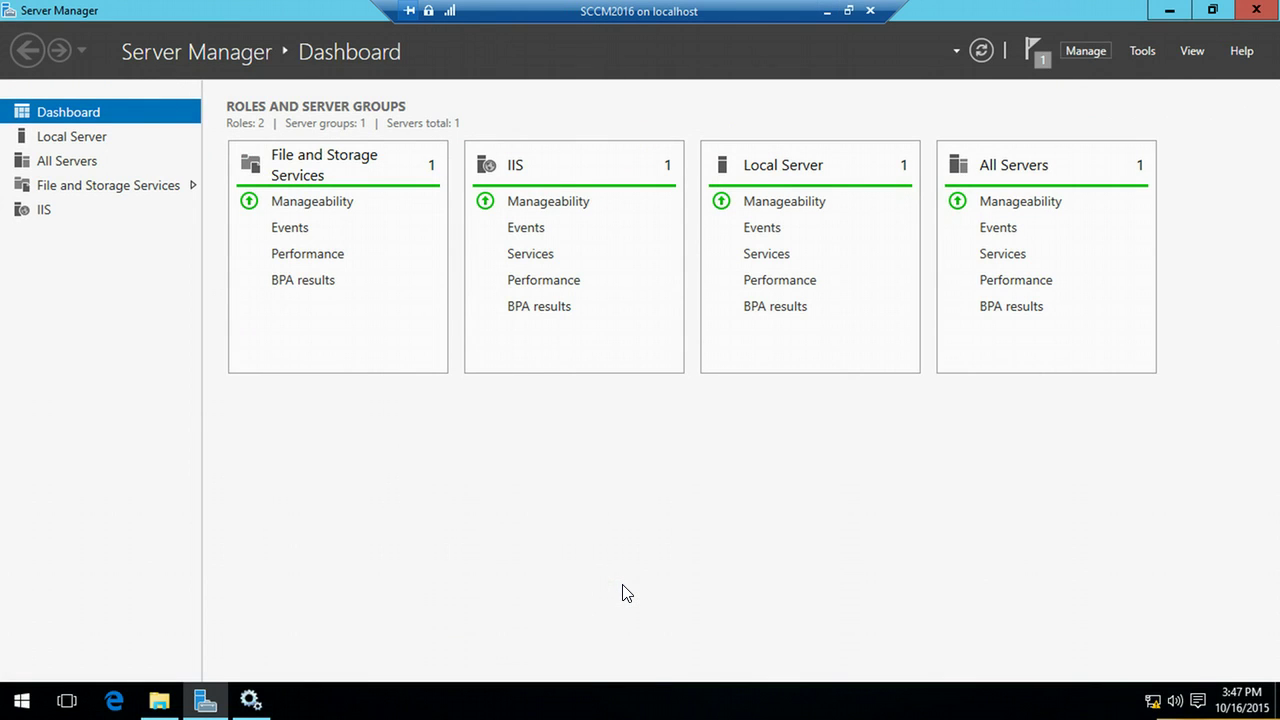
- Start the Add Roles and Features Wizard and advance to feature selection, keeping the default installation type, destination server and roles
{"action": "key", "text": "alt+m"}
{"action": "key", "text": "Return"}
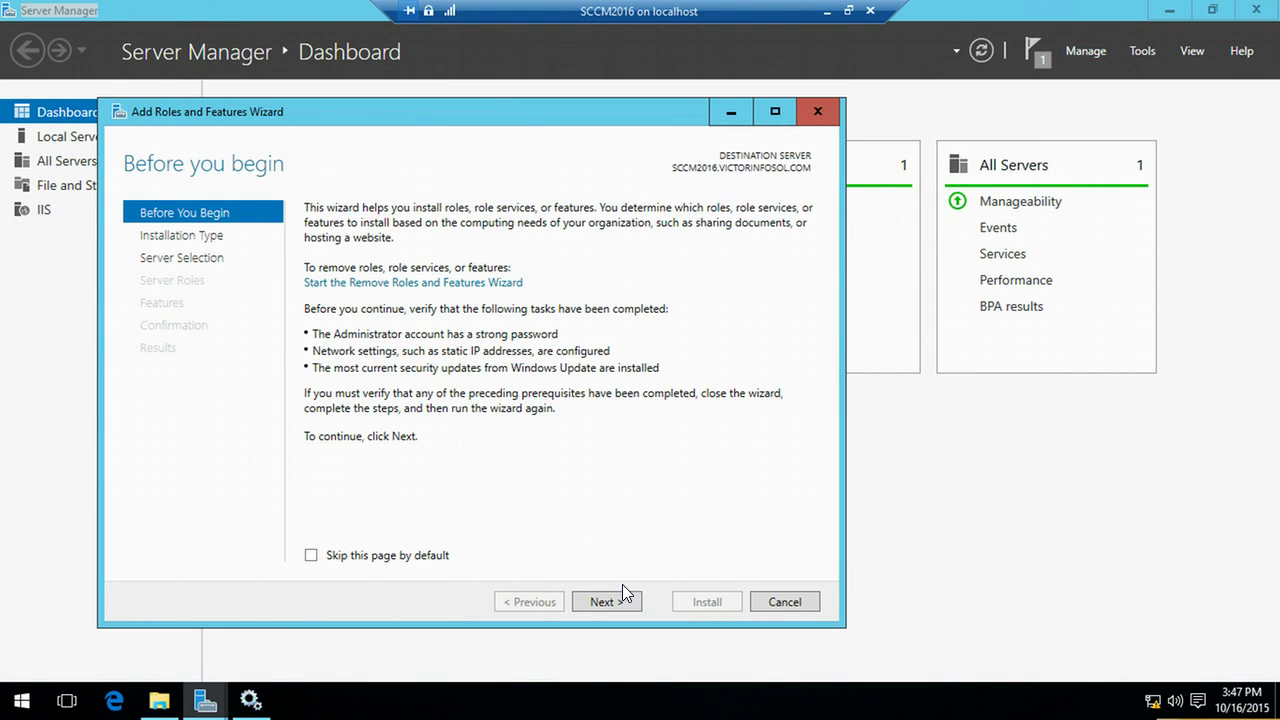
{"action": "key", "text": "Return"}
{"action": "left_click", "coordinate": [615, 604]}
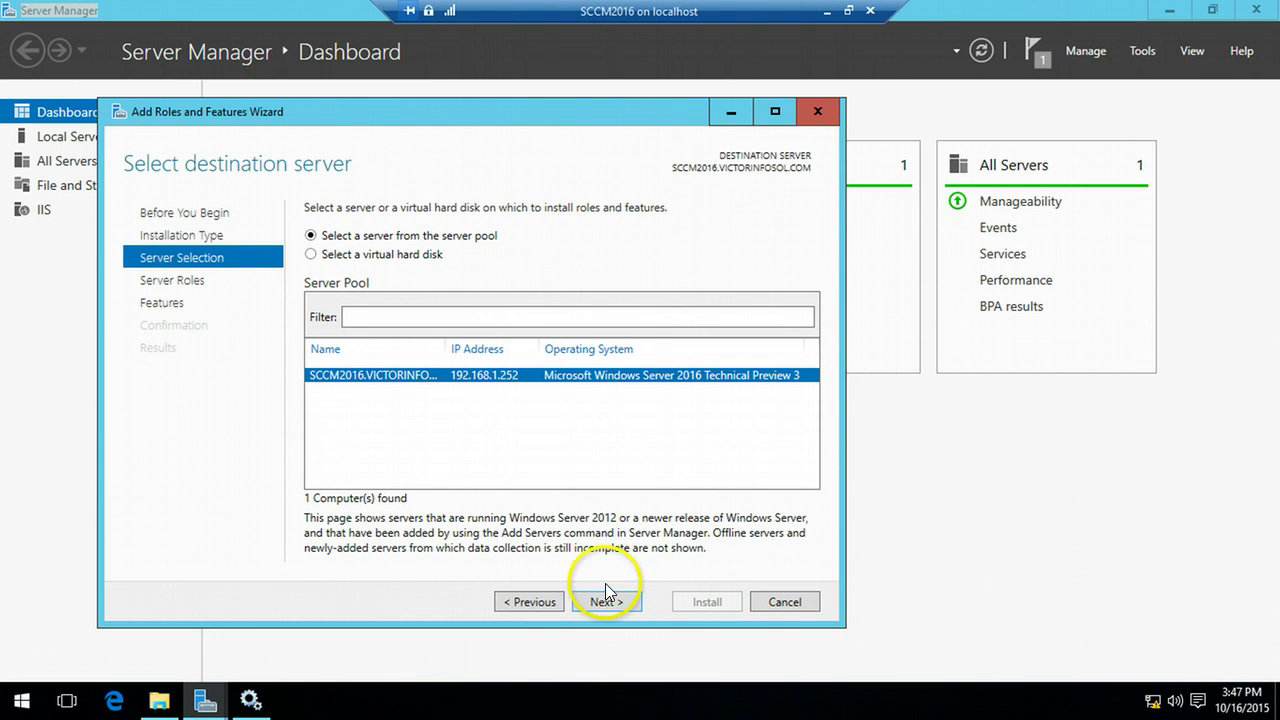
{"action": "left_click", "coordinate": [603, 602]}
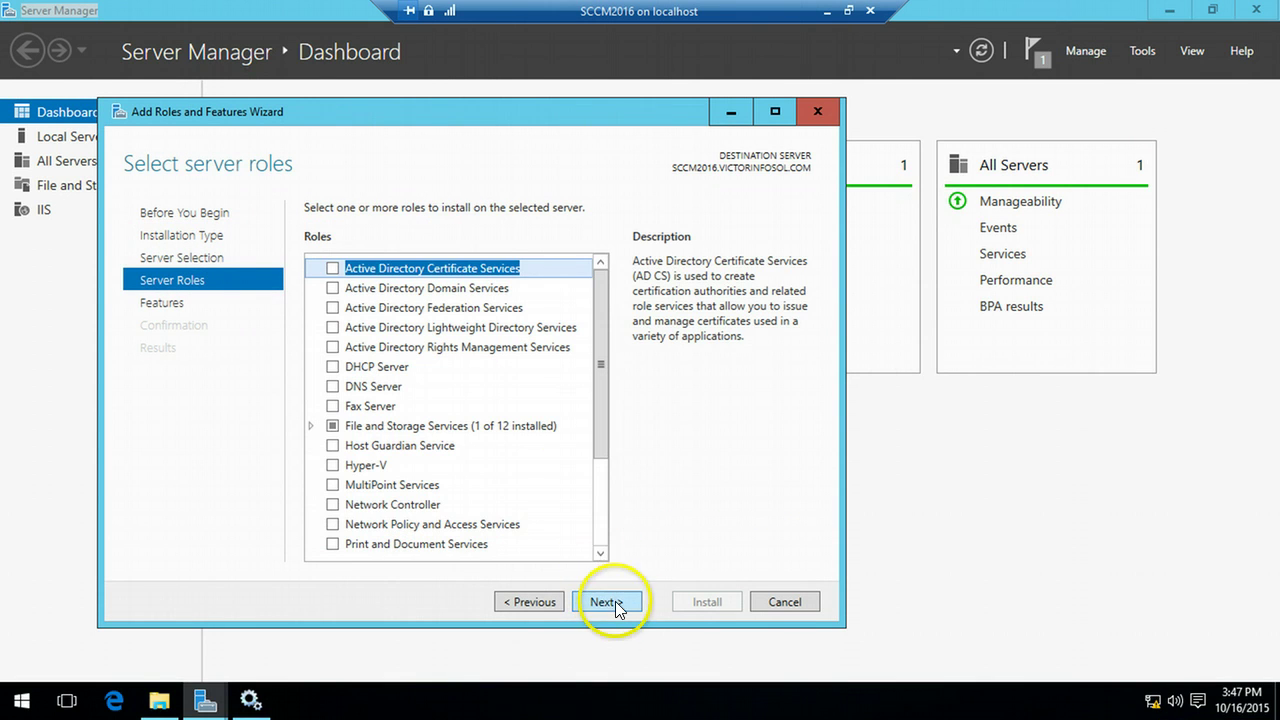
{"action": "left_click", "coordinate": [615, 601]}
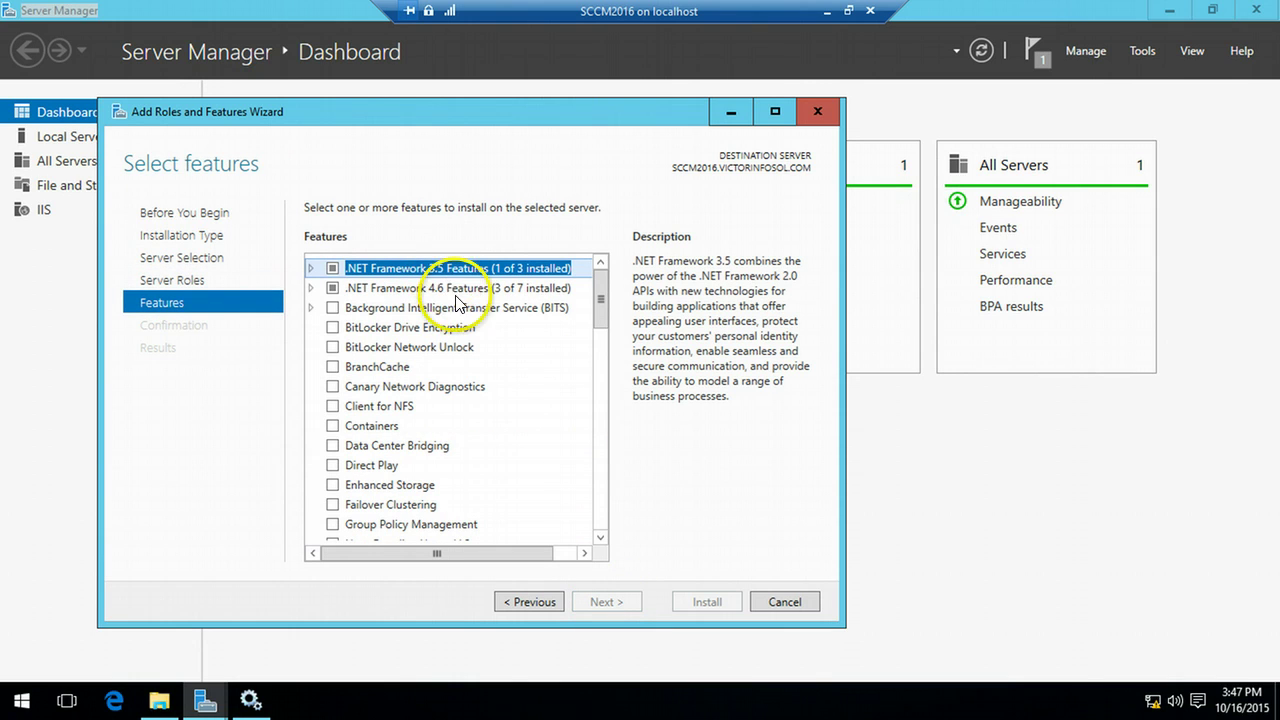
- Select Background Intelligent Transfer Service (BITS) with its required features, and Remote Differential Compression
{"action": "left_click", "coordinate": [332, 307]}
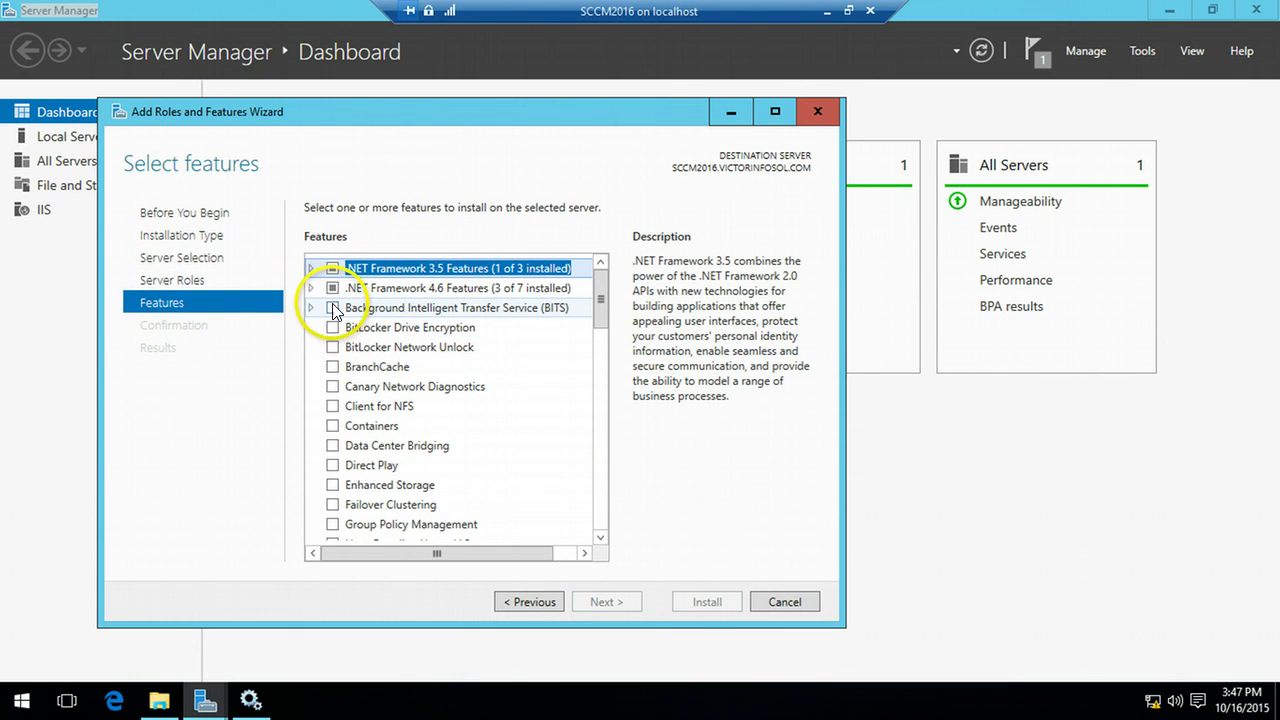
{"action": "left_click", "coordinate": [521, 527]}
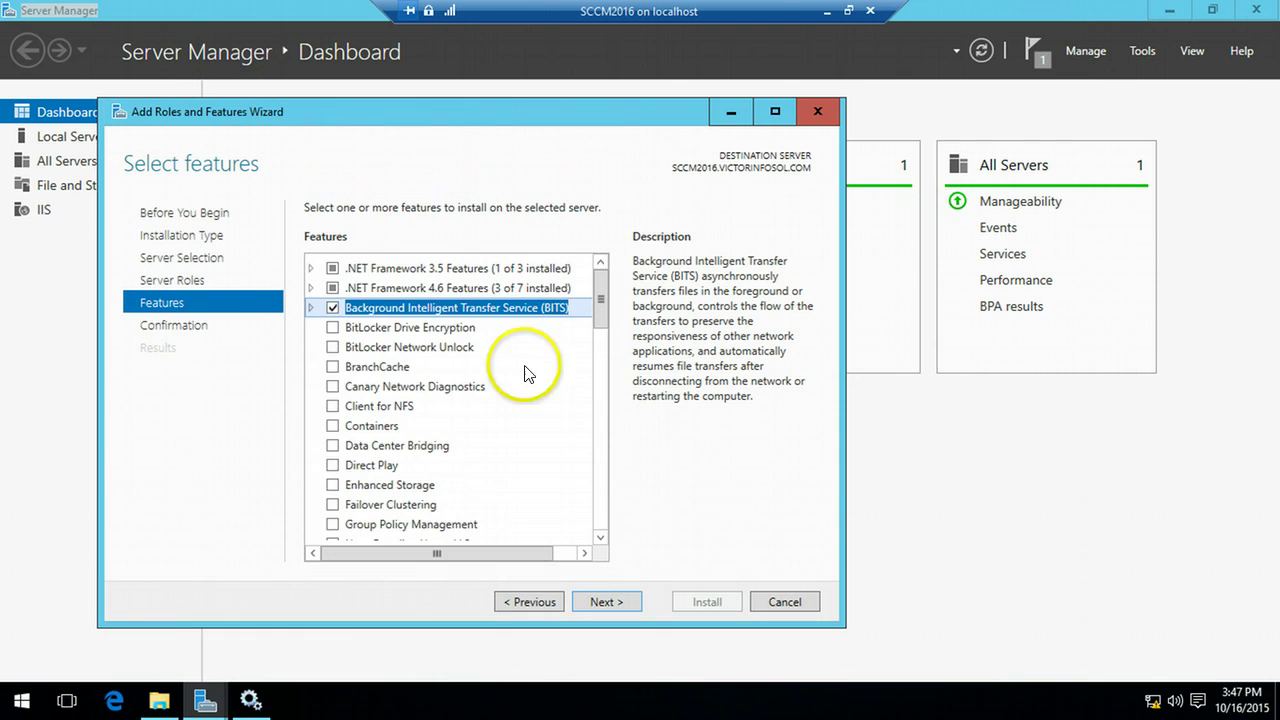
{"action": "left_click", "coordinate": [311, 308]}
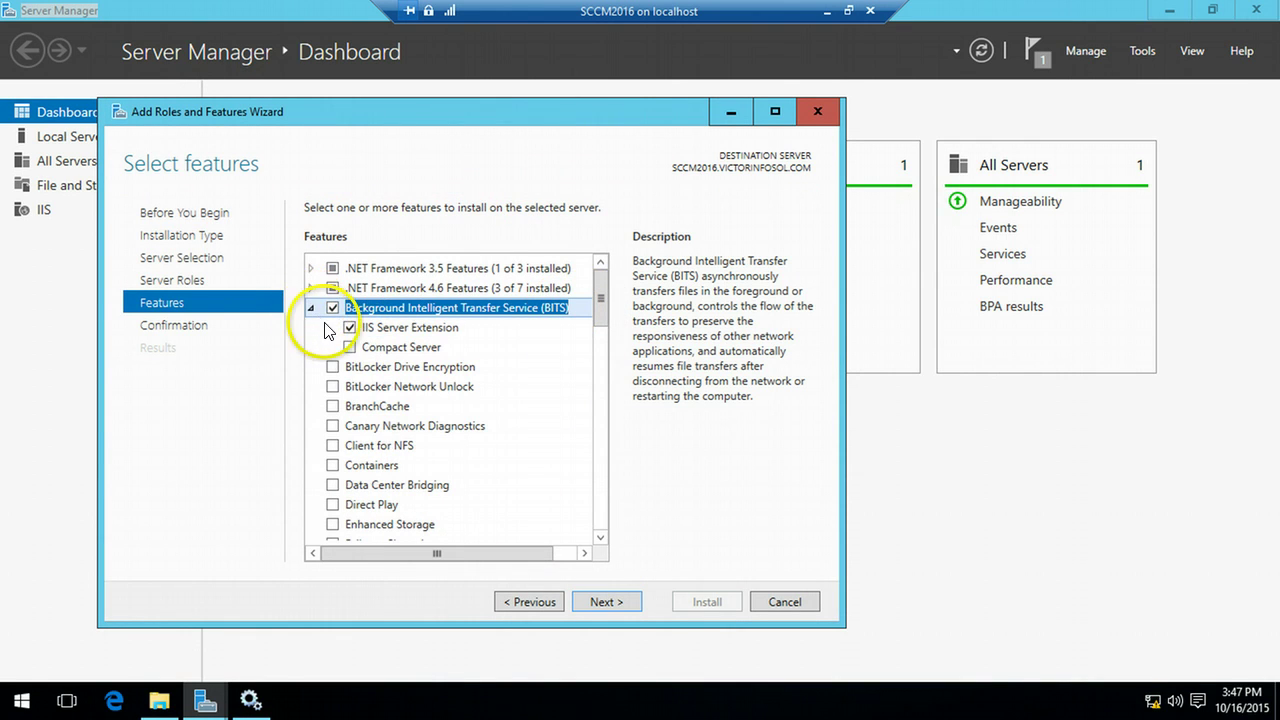
{"action": "left_click_drag", "start_coordinate": [600, 298], "coordinate": [597, 408]}
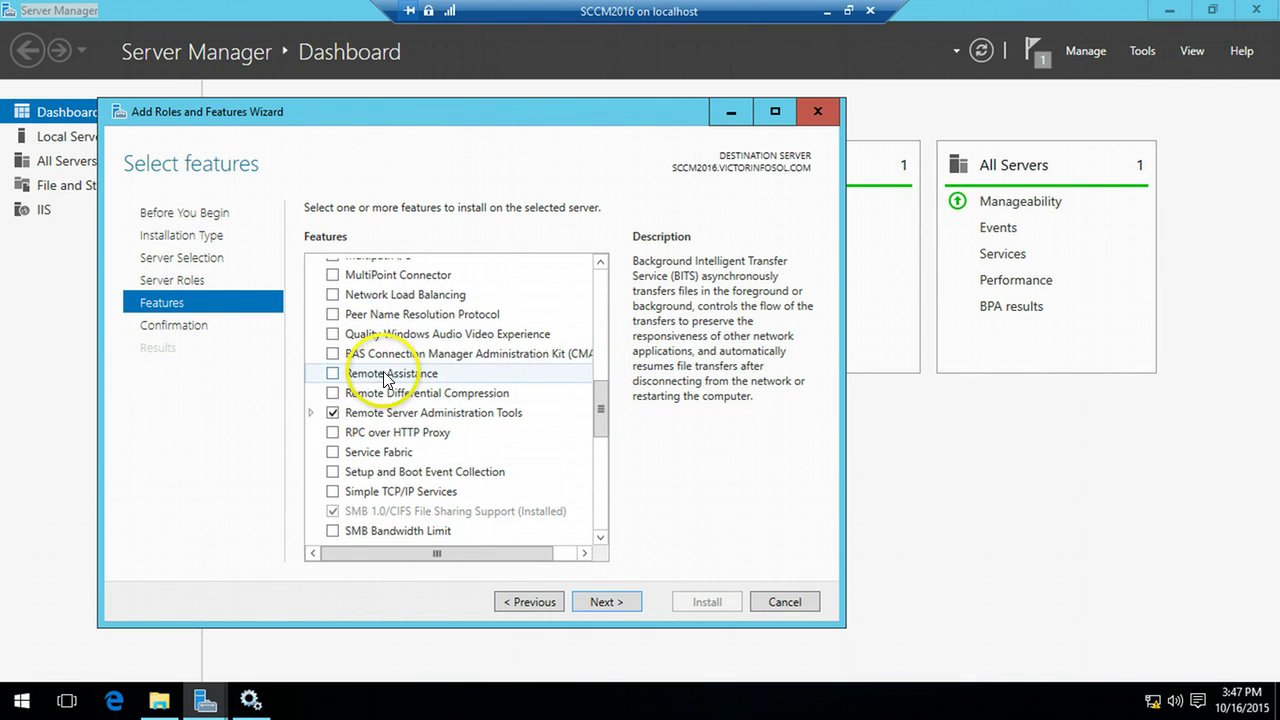
{"action": "left_click", "coordinate": [333, 393]}
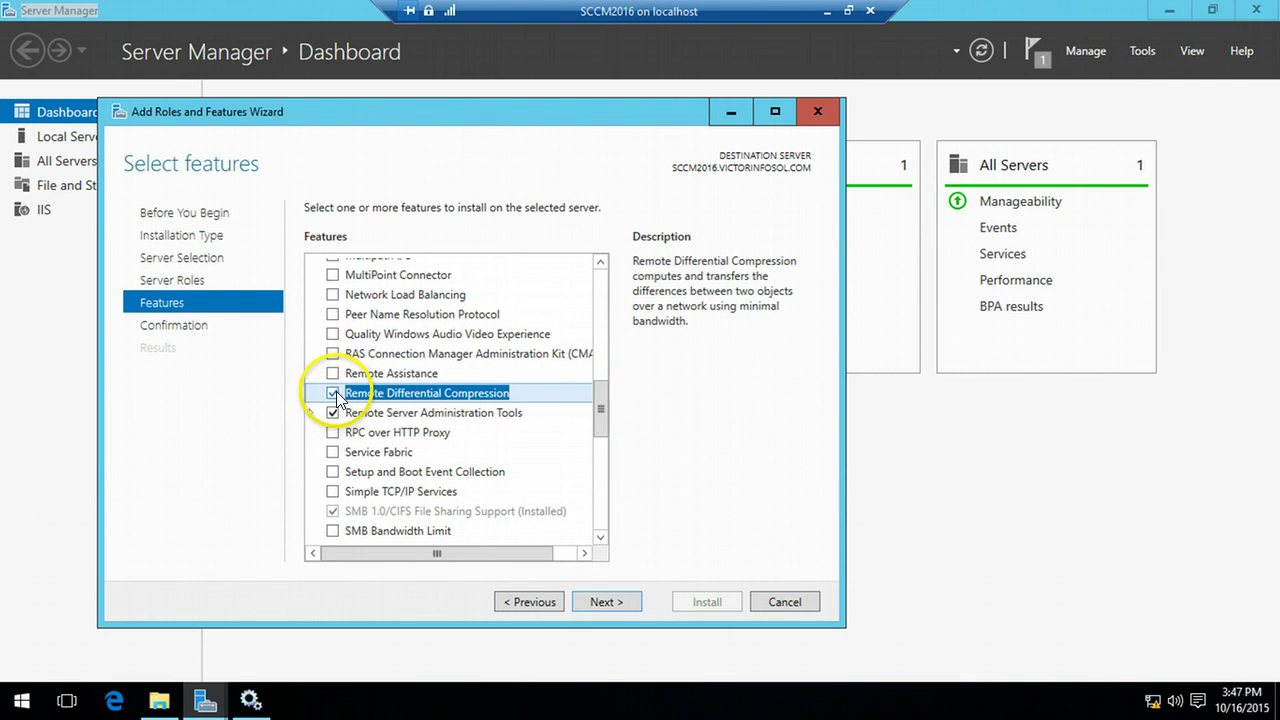
- Install the selected BITS and Remote Differential Compression features and close the wizard once the installation finishes
{"action": "left_click", "coordinate": [605, 598]}
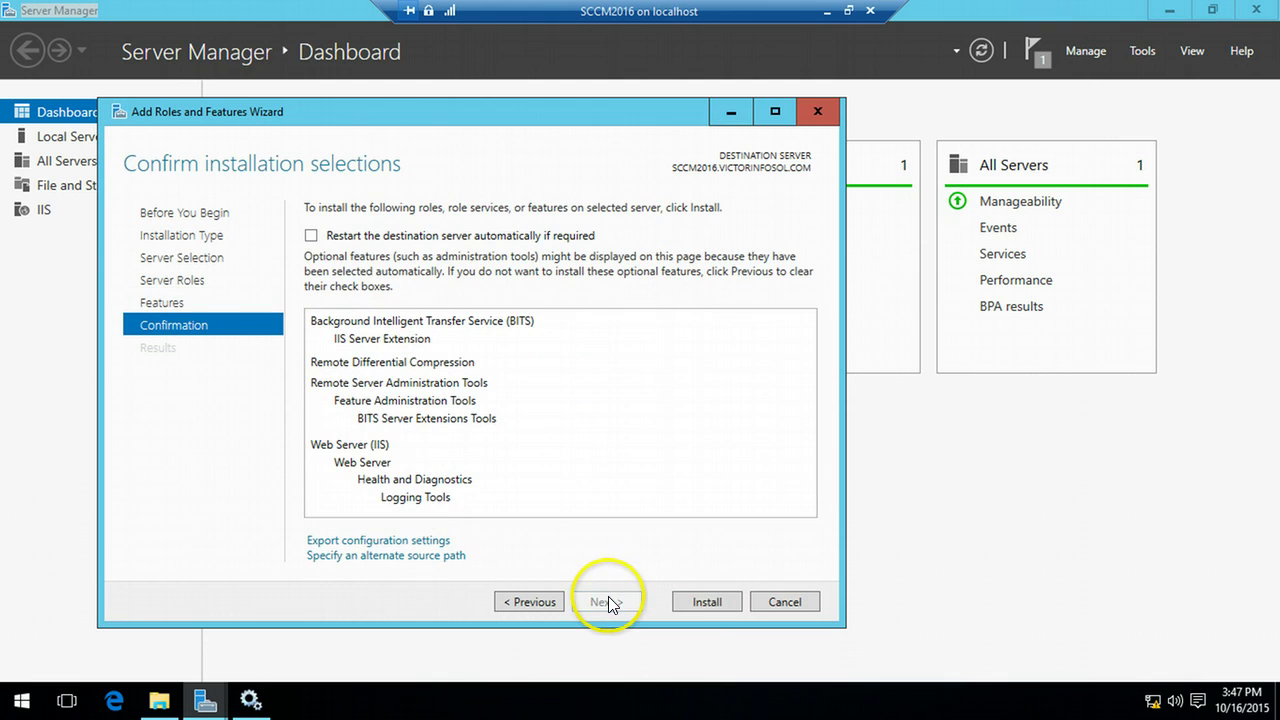
{"action": "left_click", "coordinate": [700, 602]}
{"action": "left_click_drag", "start_coordinate": [575, 115], "coordinate": [704, 92]}
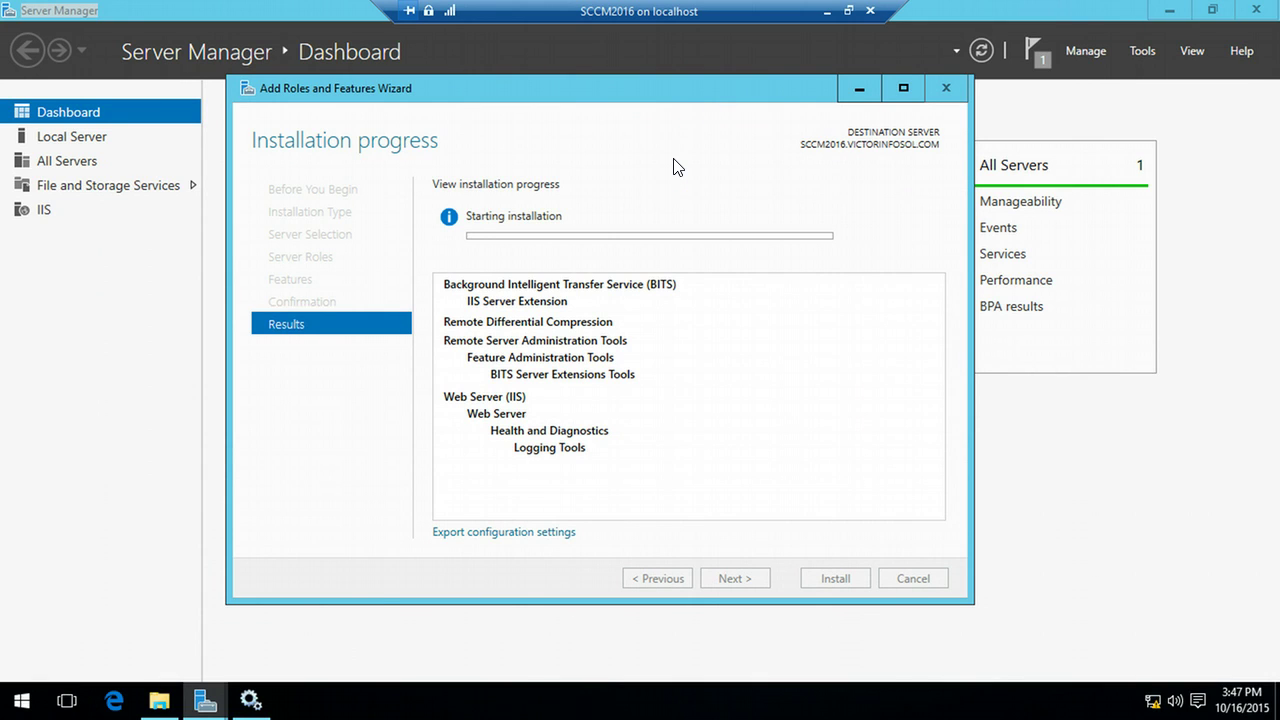
{"action": "left_click", "coordinate": [849, 12]}
{"action": "left_click_drag", "start_coordinate": [1266, 280], "coordinate": [1275, 460]}
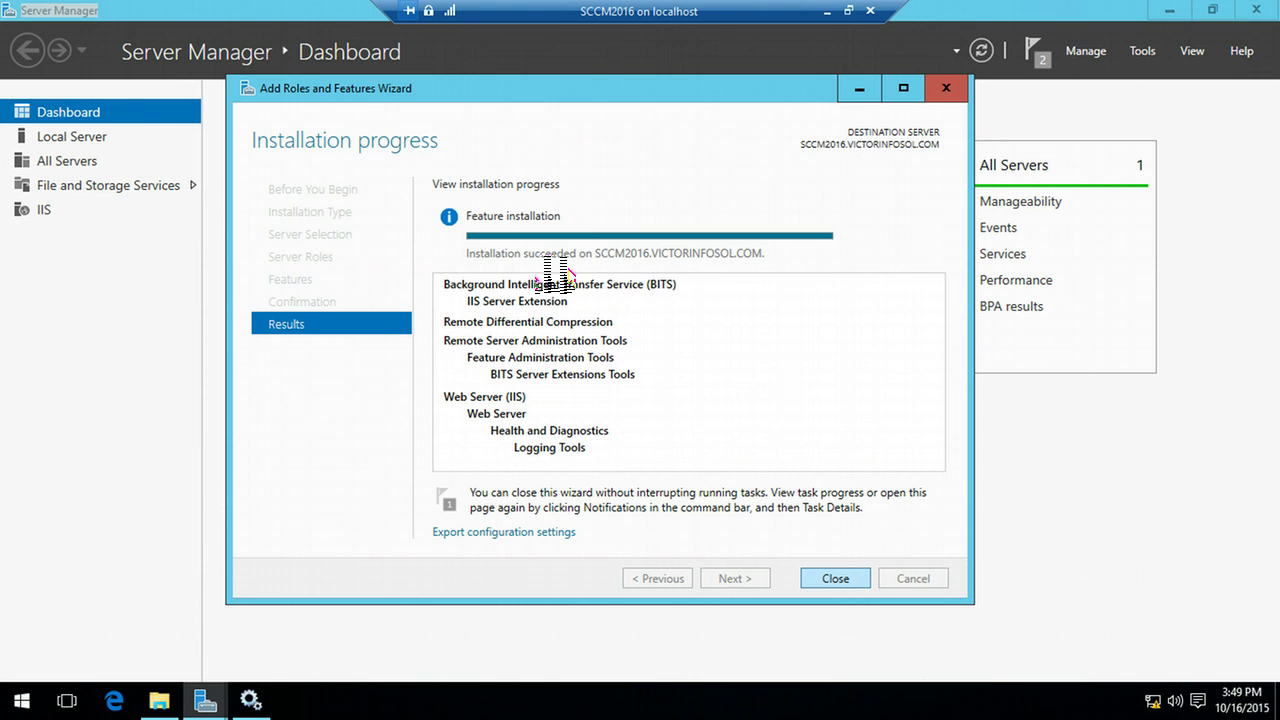
{"action": "key", "text": "Return"}
- Check Step 9 on the PowerPoint installation steps slide and go back to Server Manager on SCCM2016
{"action": "left_click", "coordinate": [826, 10]}
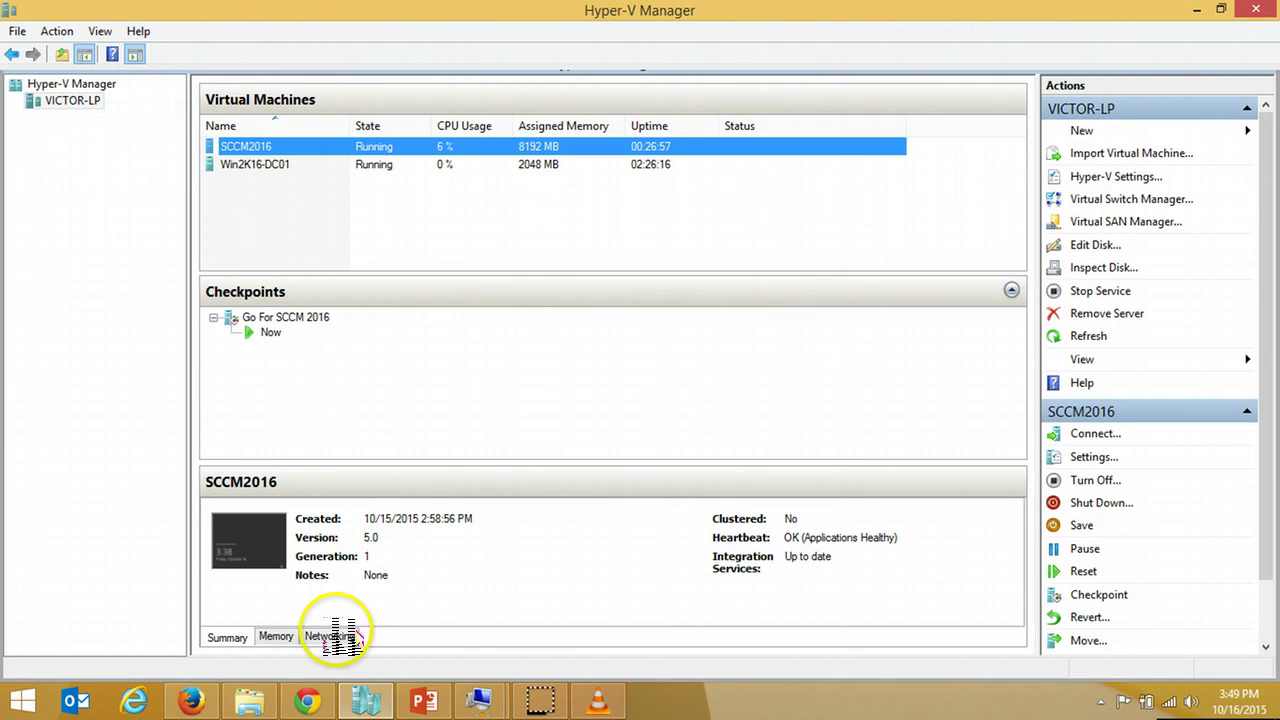
{"action": "left_click", "coordinate": [424, 700]}
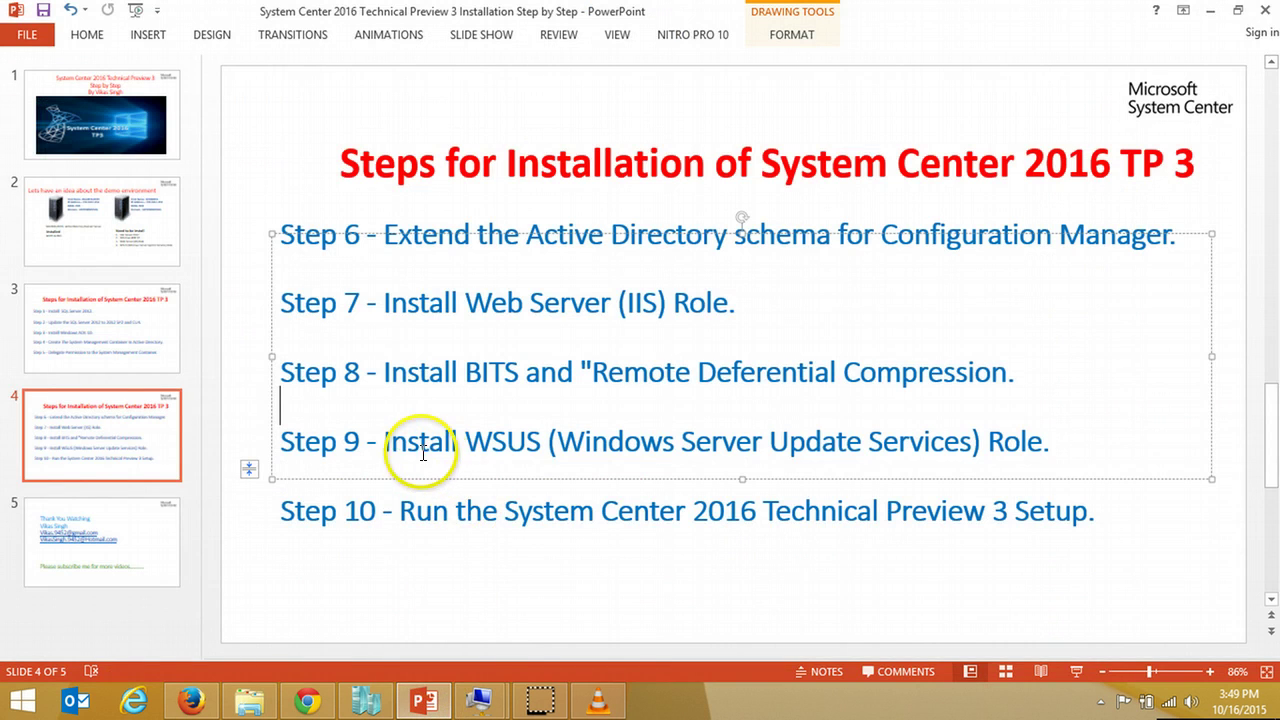
{"action": "left_click_drag", "start_coordinate": [463, 441], "coordinate": [1063, 423]}
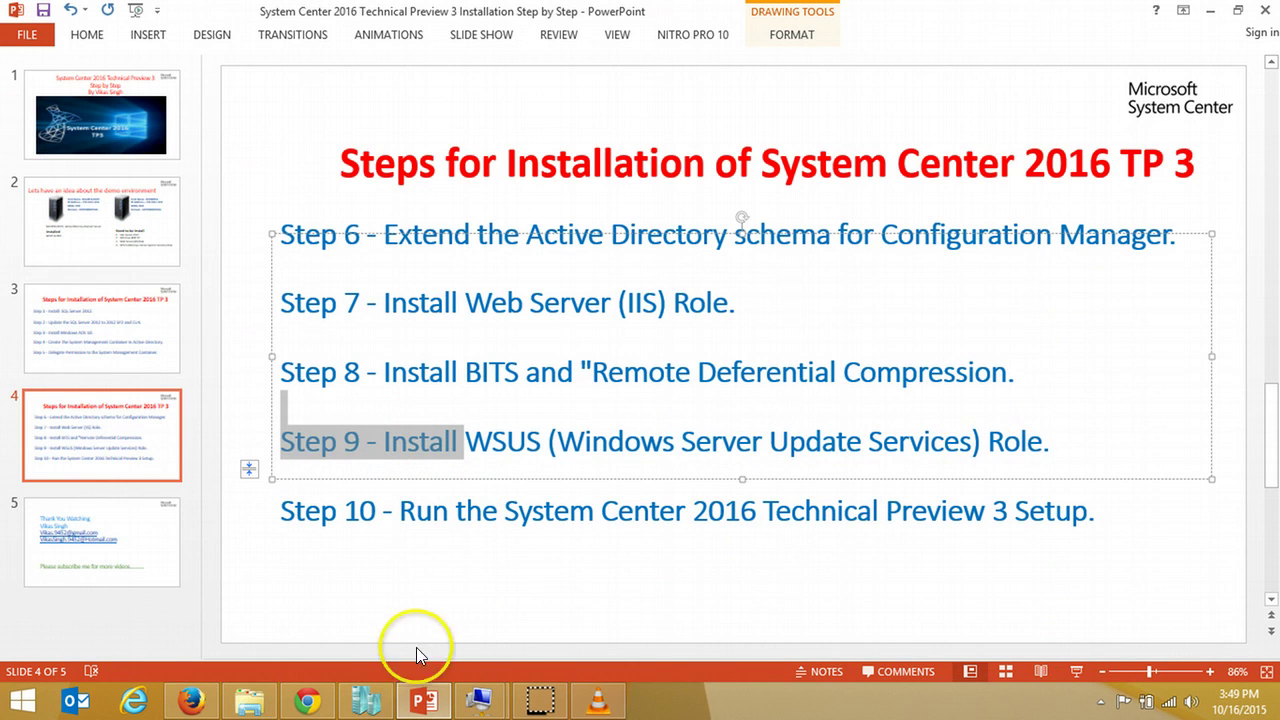
{"action": "left_click", "coordinate": [424, 700]}
{"action": "left_click", "coordinate": [480, 700]}
{"action": "left_click", "coordinate": [587, 610]}
{"action": "left_click", "coordinate": [588, 610]}
- Start a new Add Roles and Features Wizard and advance to server role selection with the default installation type and SCCM2016 as destination
{"action": "key", "text": "alt+m"}
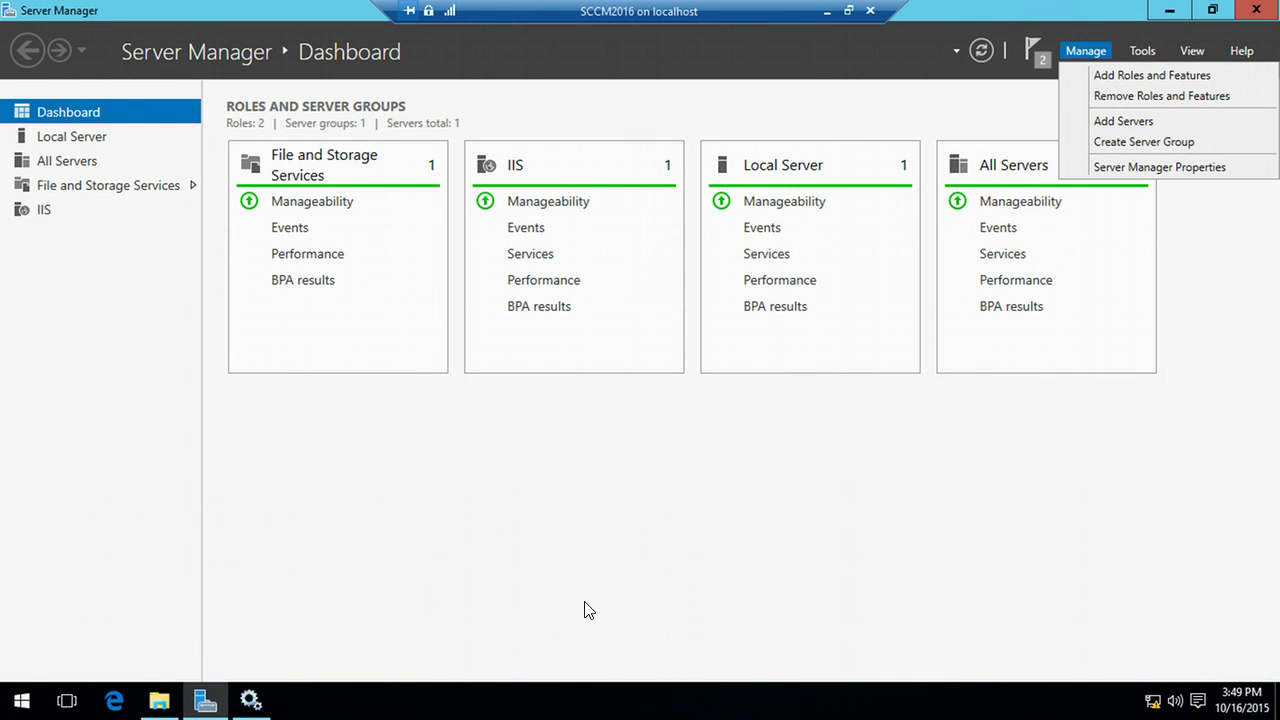
{"action": "key", "text": "Return"}
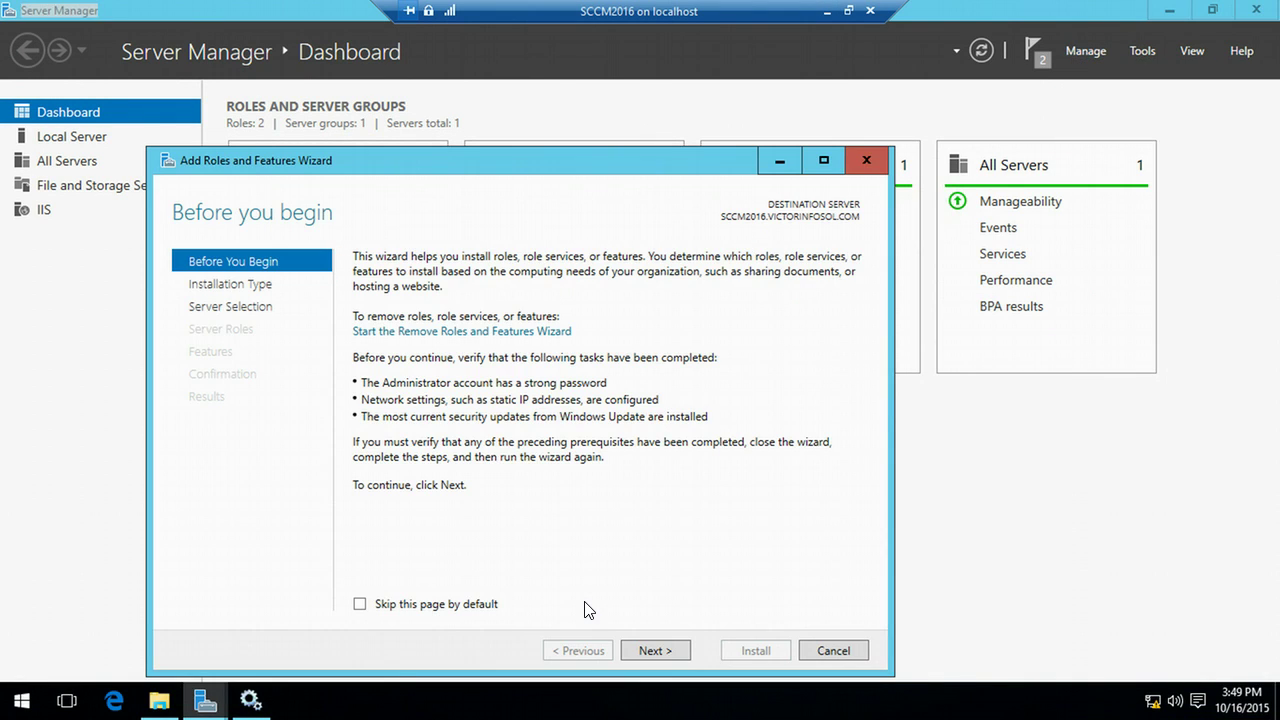
{"action": "left_click_drag", "start_coordinate": [706, 161], "coordinate": [776, 70]}
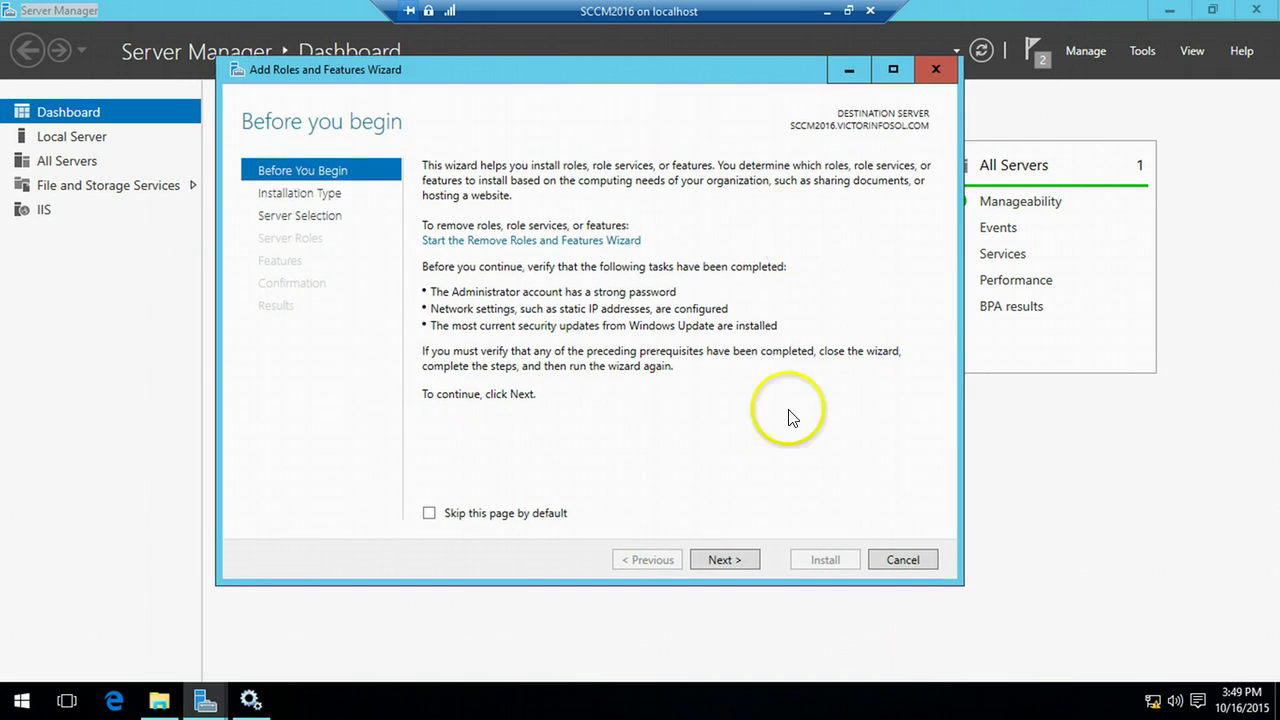
{"action": "left_click", "coordinate": [722, 557]}
{"action": "left_click", "coordinate": [722, 557]}
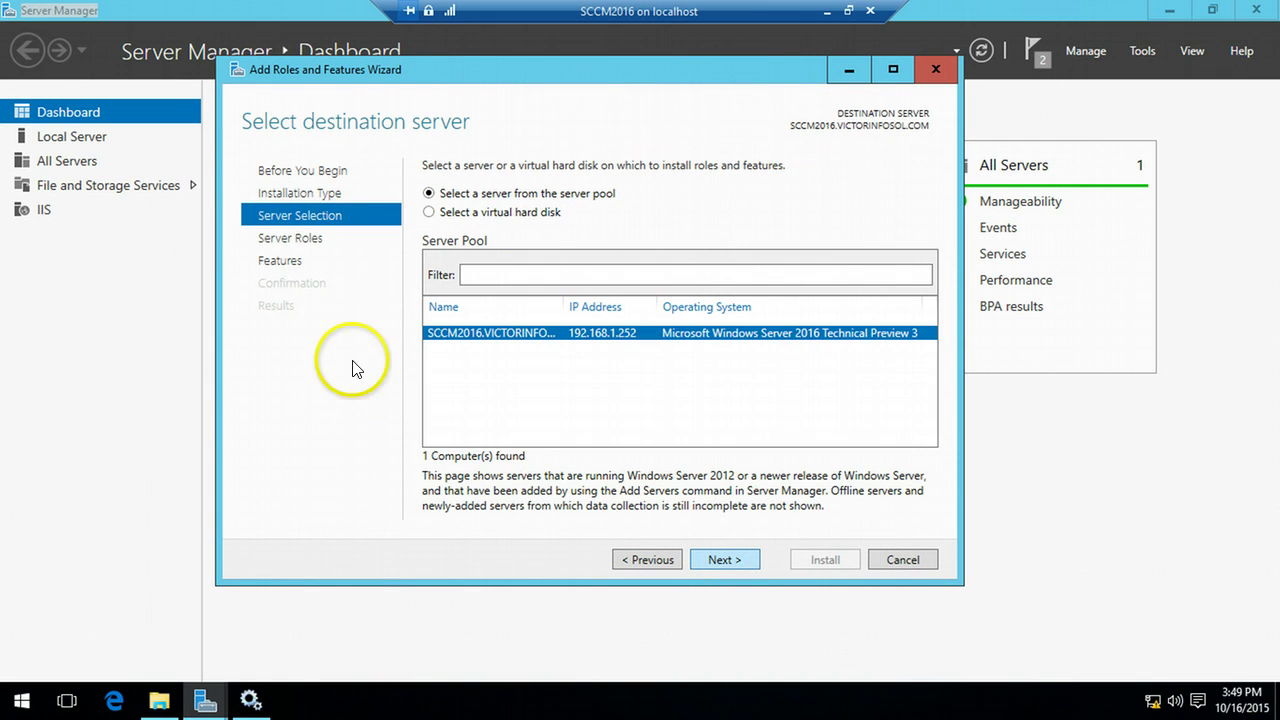
{"action": "left_click", "coordinate": [713, 559]}
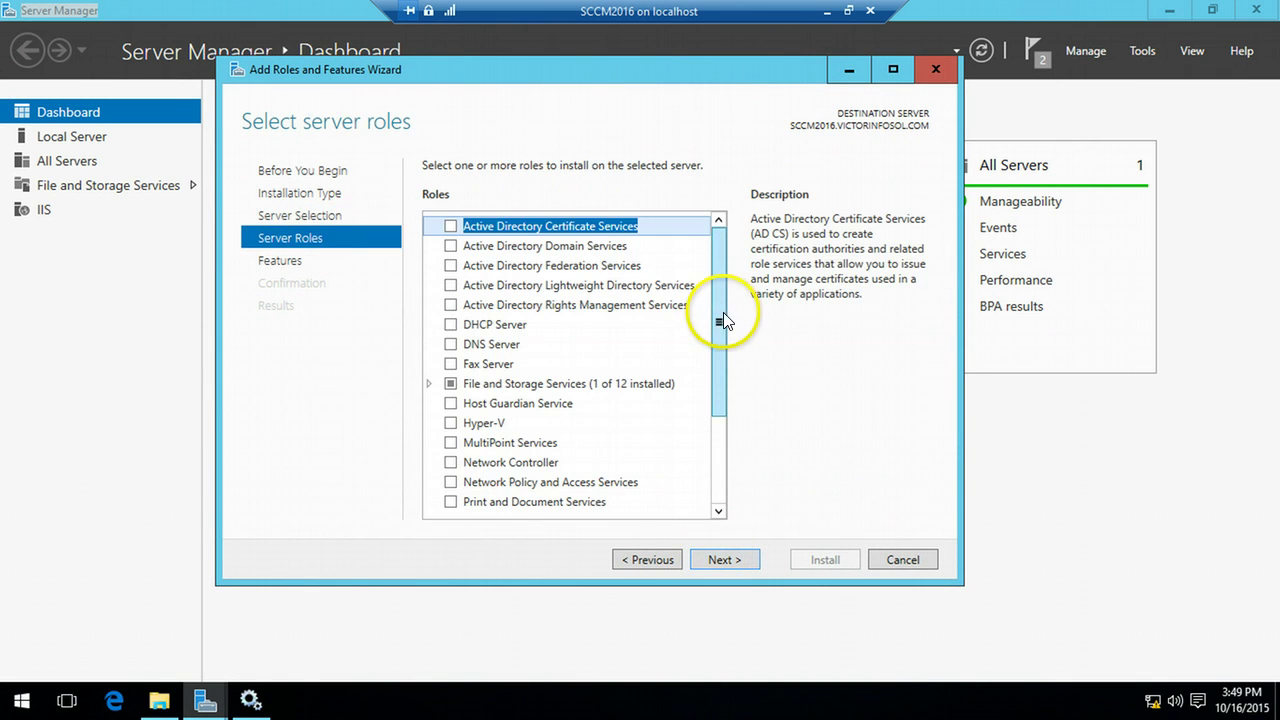
- Select the Windows Server Update Services role with its required features, keeping the WID Connectivity and WSUS Services role services
{"action": "left_click_drag", "start_coordinate": [722, 313], "coordinate": [737, 543]}
{"action": "left_click", "coordinate": [450, 506]}
{"action": "left_click", "coordinate": [645, 484]}
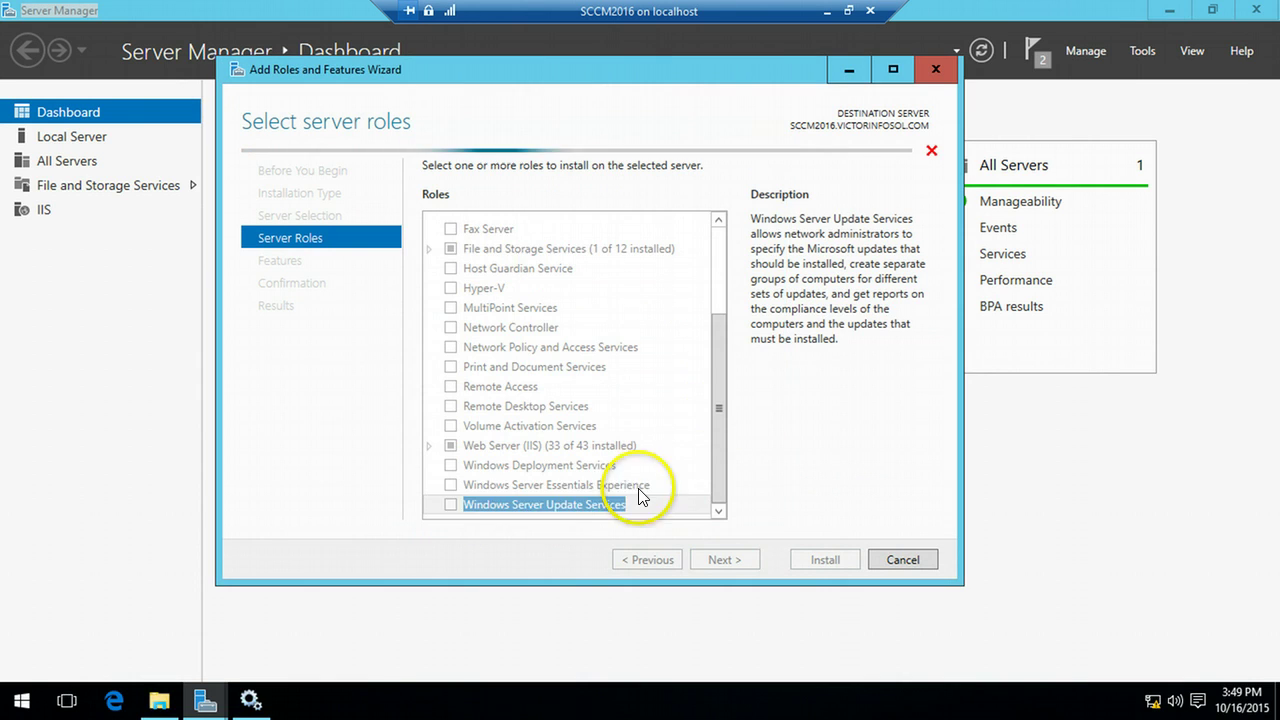
{"action": "left_click", "coordinate": [713, 560]}
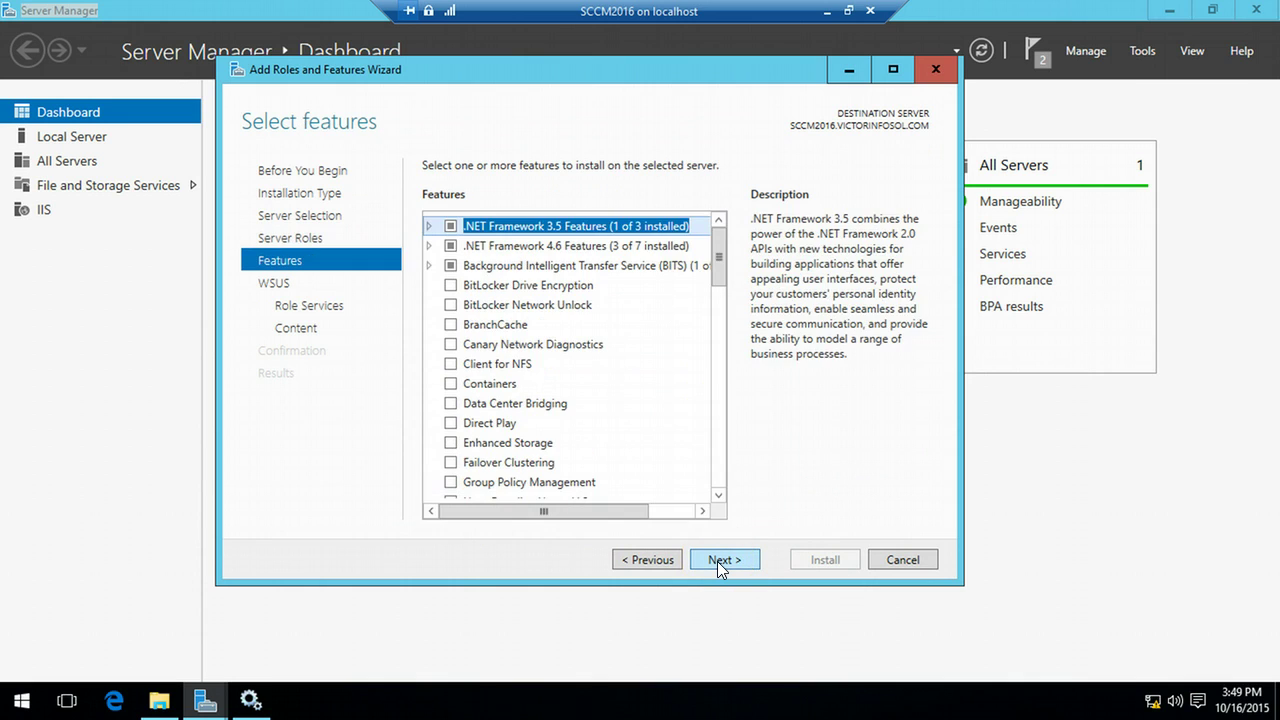
{"action": "left_click", "coordinate": [717, 561]}
{"action": "left_click", "coordinate": [717, 561]}
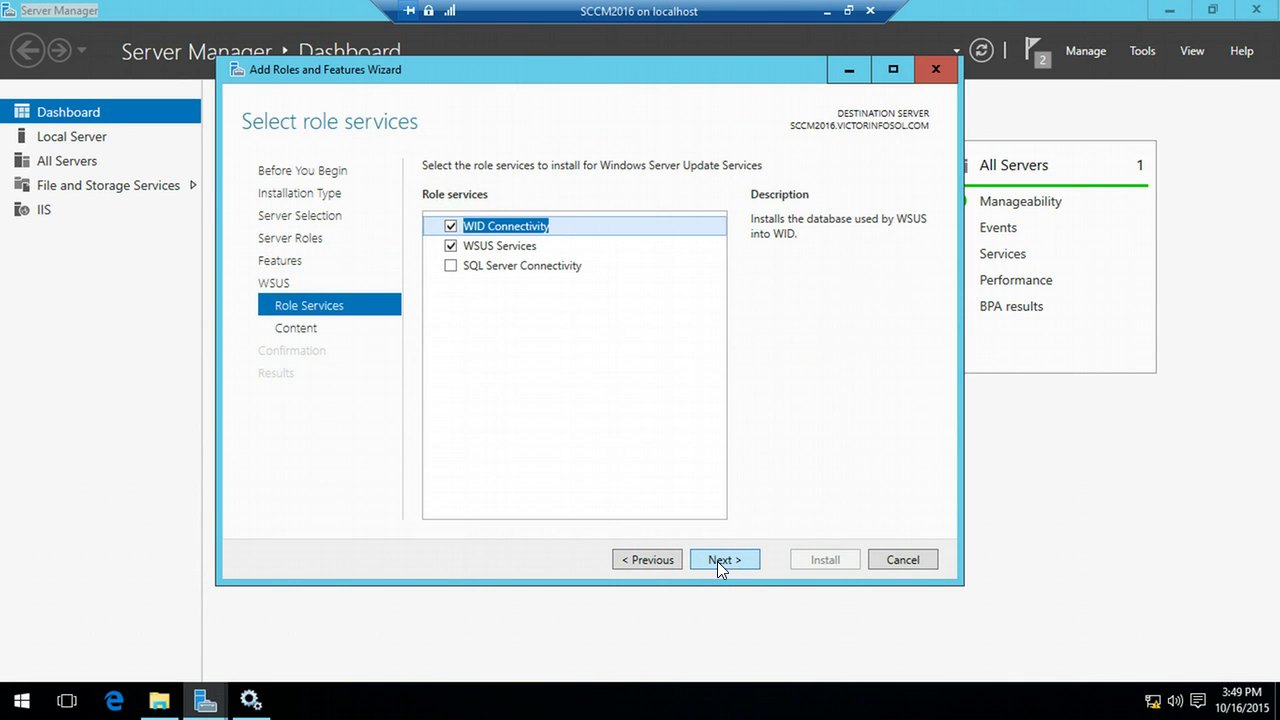
{"action": "left_click", "coordinate": [717, 561]}
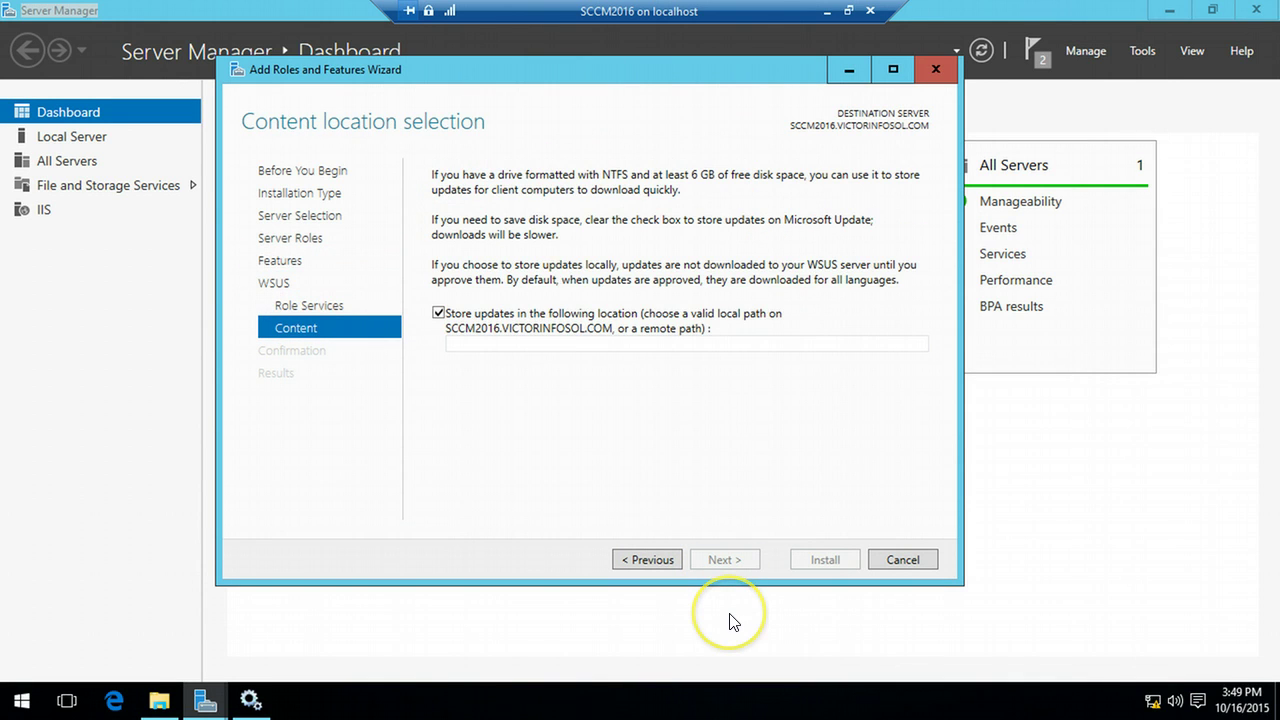
- Create a folder named WSUS on the DATA (D:) drive of SCCM2016 for storing the updates
{"action": "left_click", "coordinate": [522, 344]}
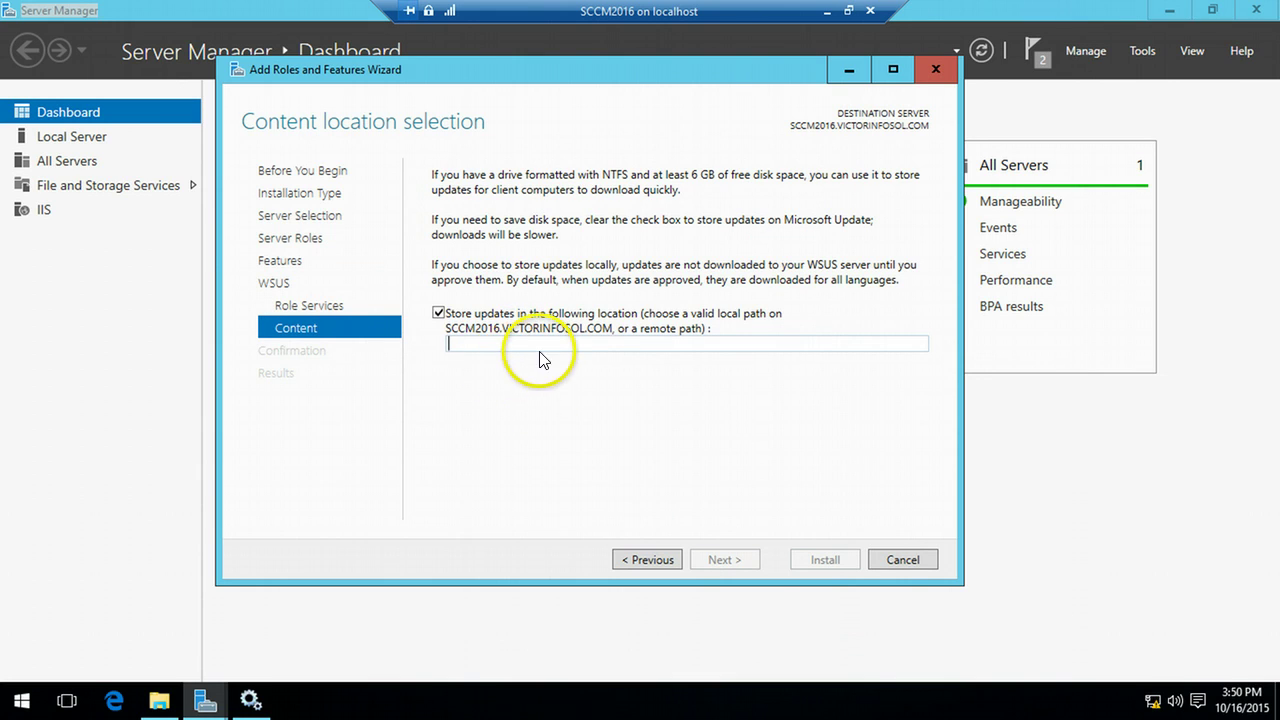
{"action": "left_click", "coordinate": [160, 700]}
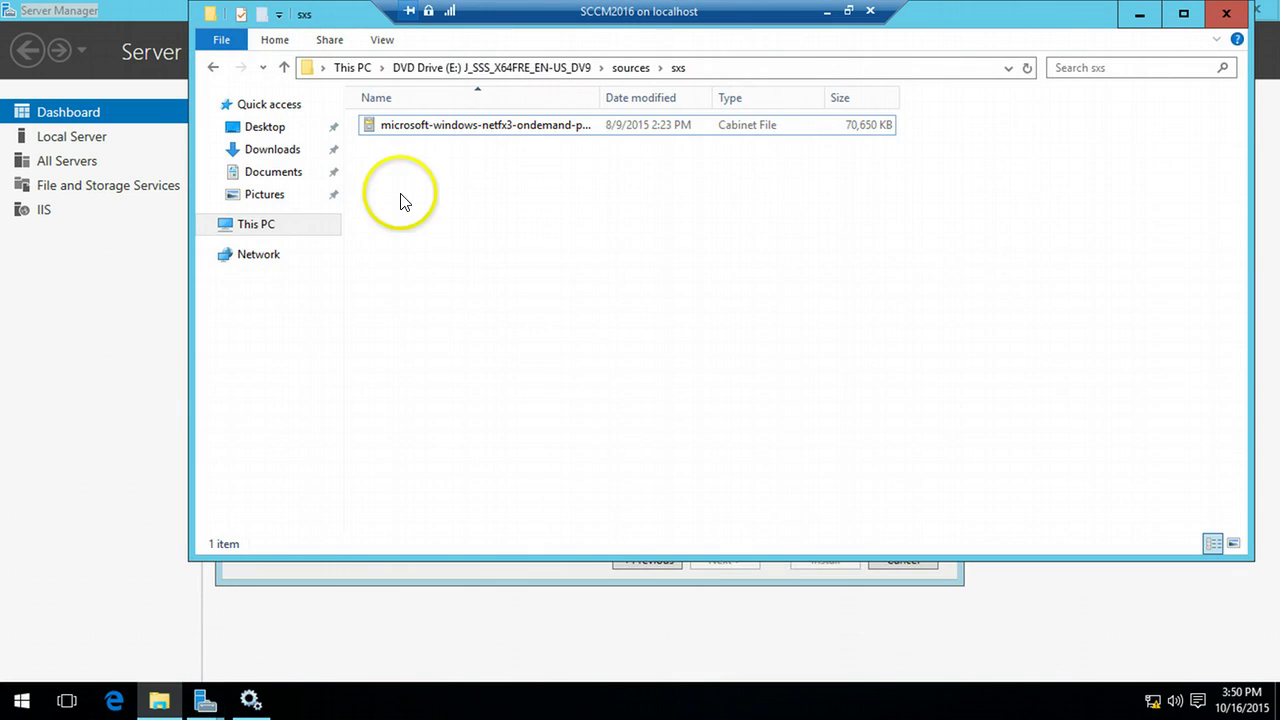
{"action": "left_click", "coordinate": [252, 226]}
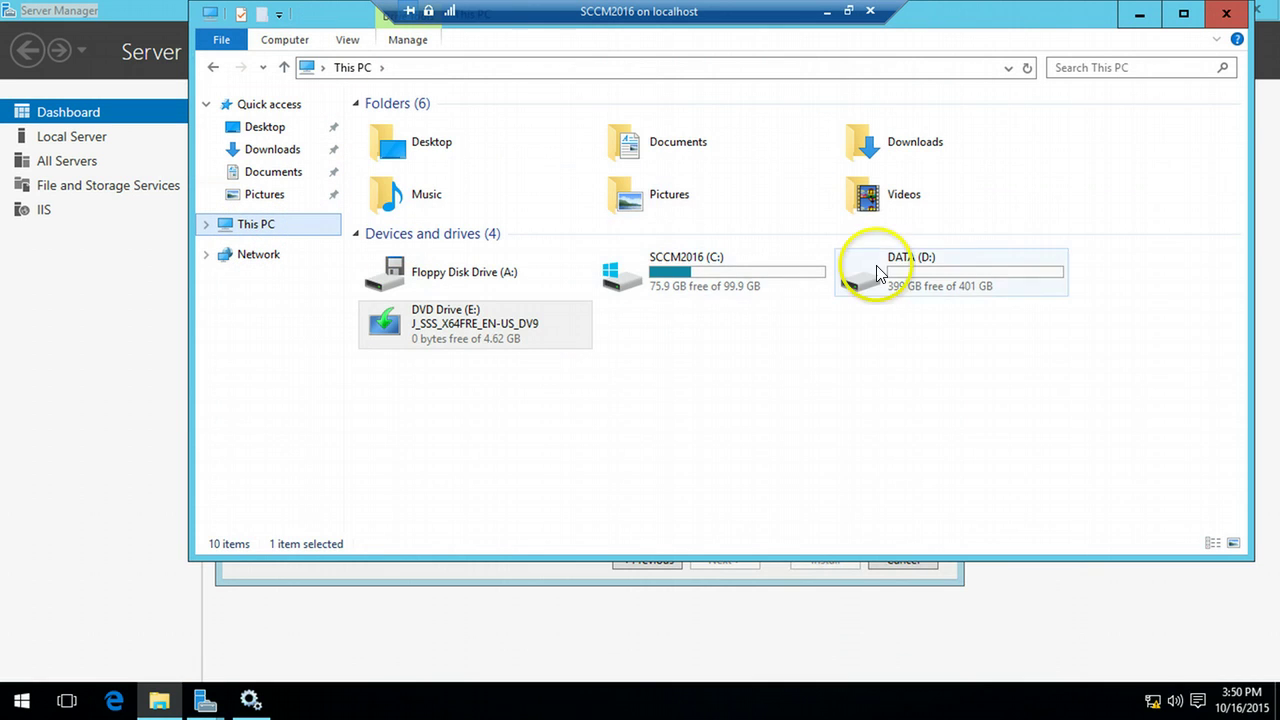
{"action": "double_click", "coordinate": [943, 264]}
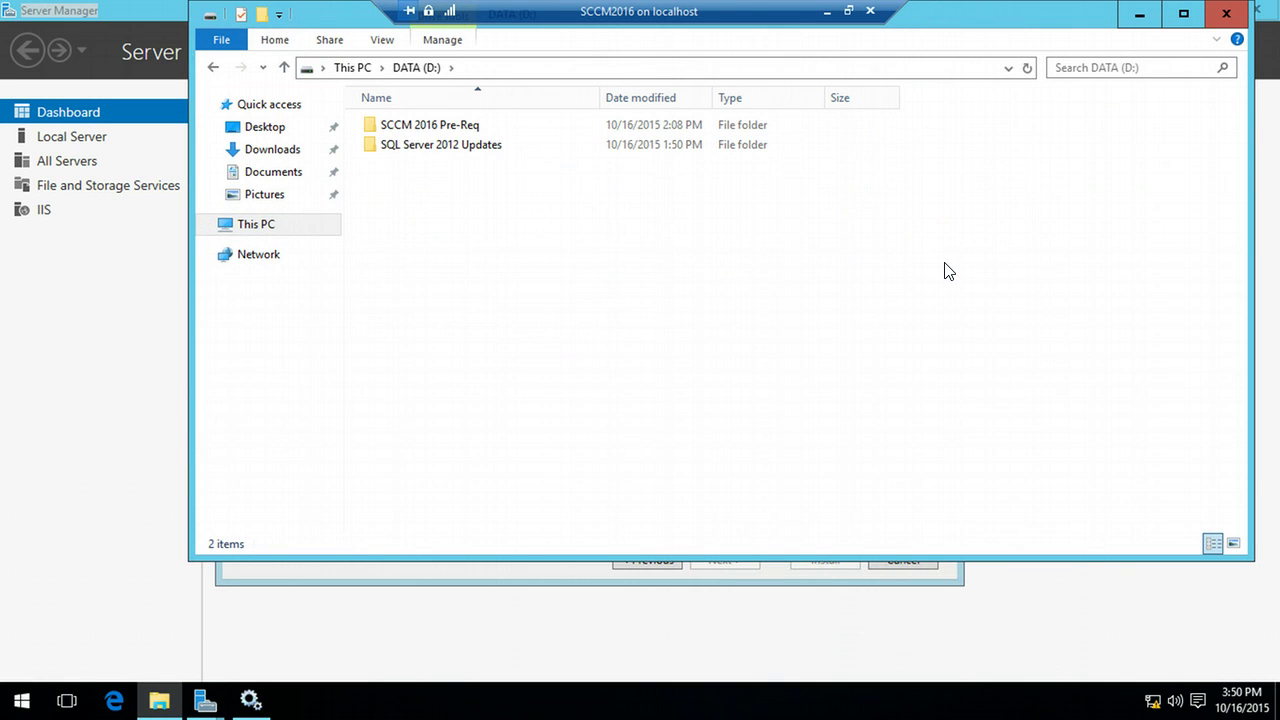
{"action": "right_click", "coordinate": [642, 262]}
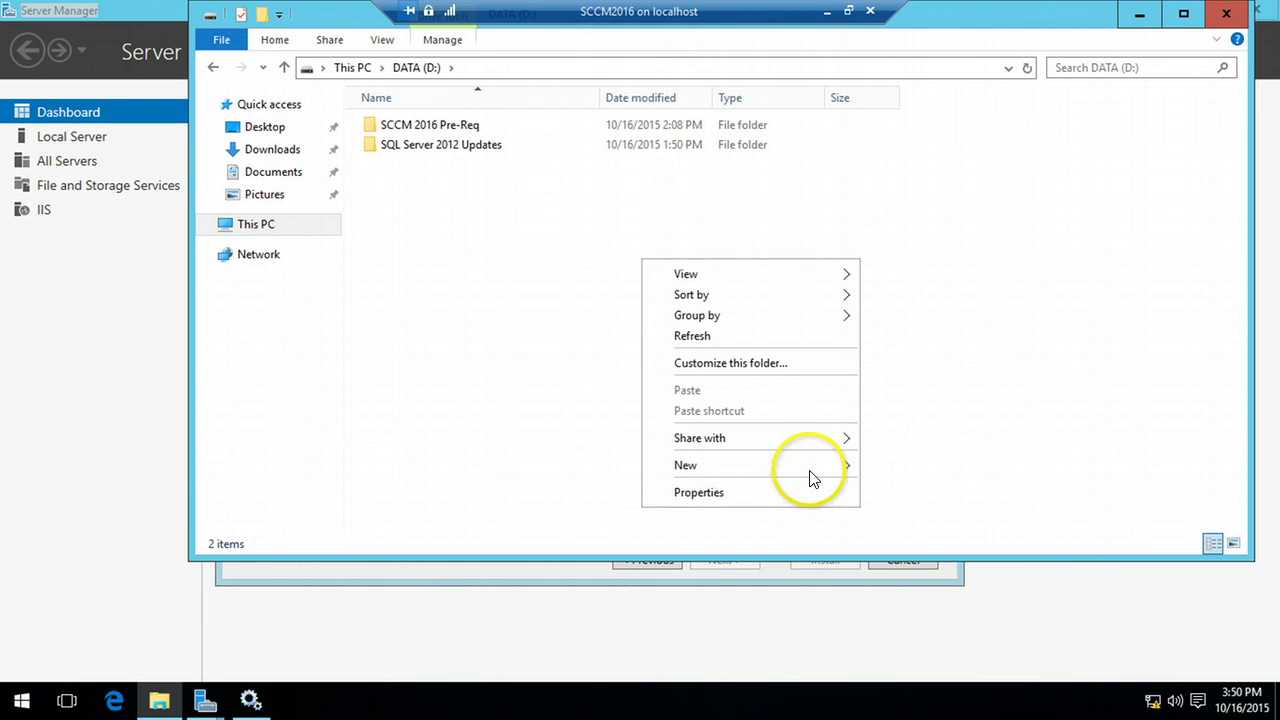
{"action": "mouse_move", "coordinate": [857, 474]}
{"action": "left_click", "coordinate": [908, 468]}
{"action": "type", "text": "WSUS"}
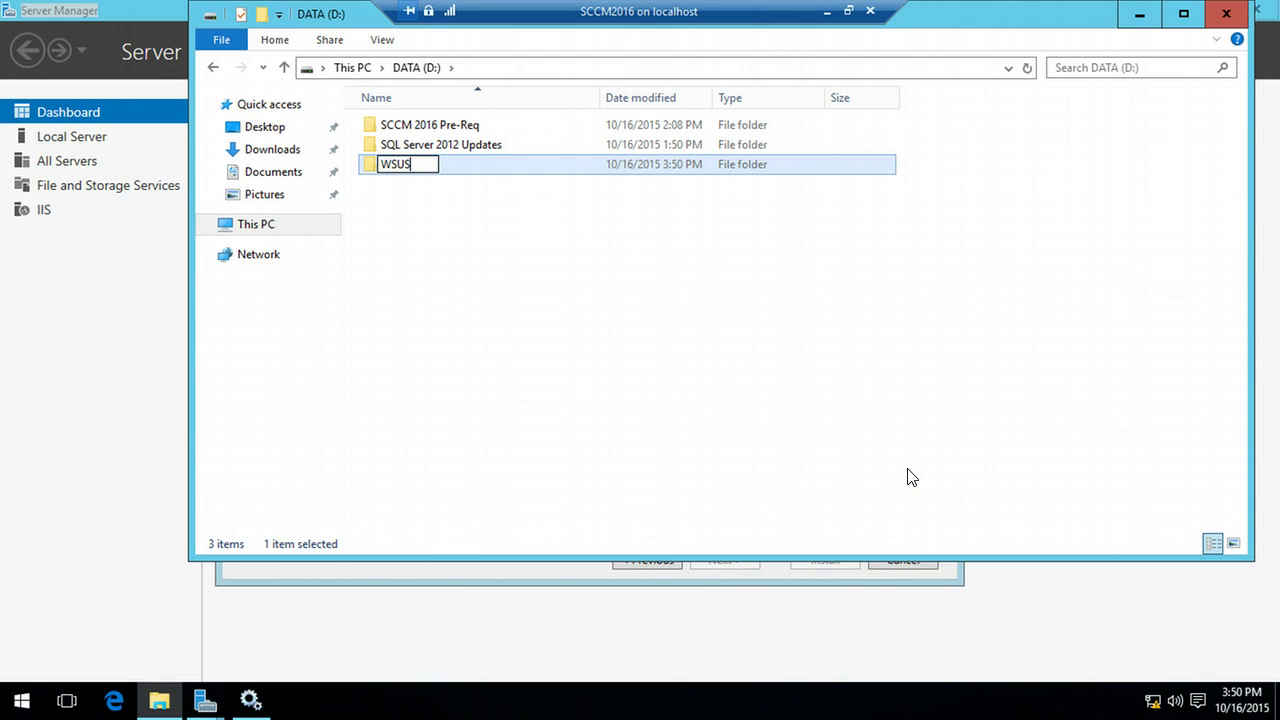
{"action": "key", "text": "Return"}
- Copy the new folder's path, set D:\WSUS as the update storage location and start the WSUS role installation
{"action": "double_click", "coordinate": [580, 163]}
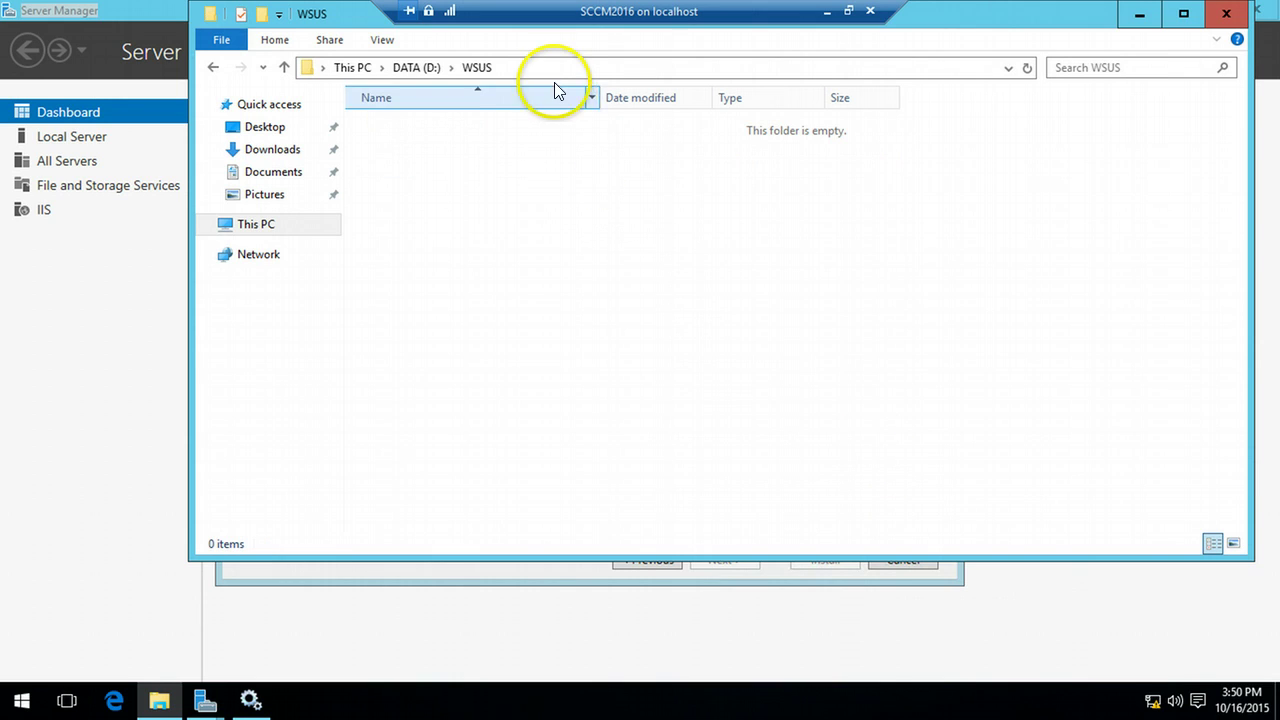
{"action": "left_click", "coordinate": [554, 70]}
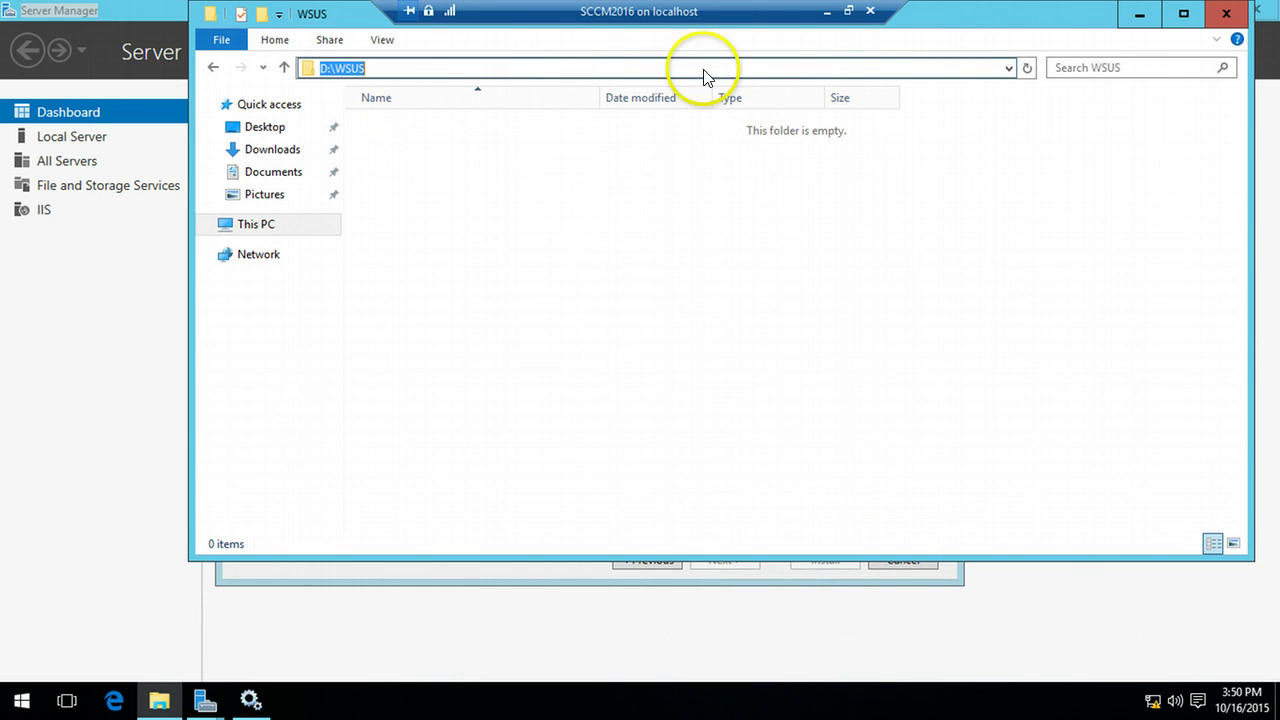
{"action": "left_click", "coordinate": [1139, 15]}
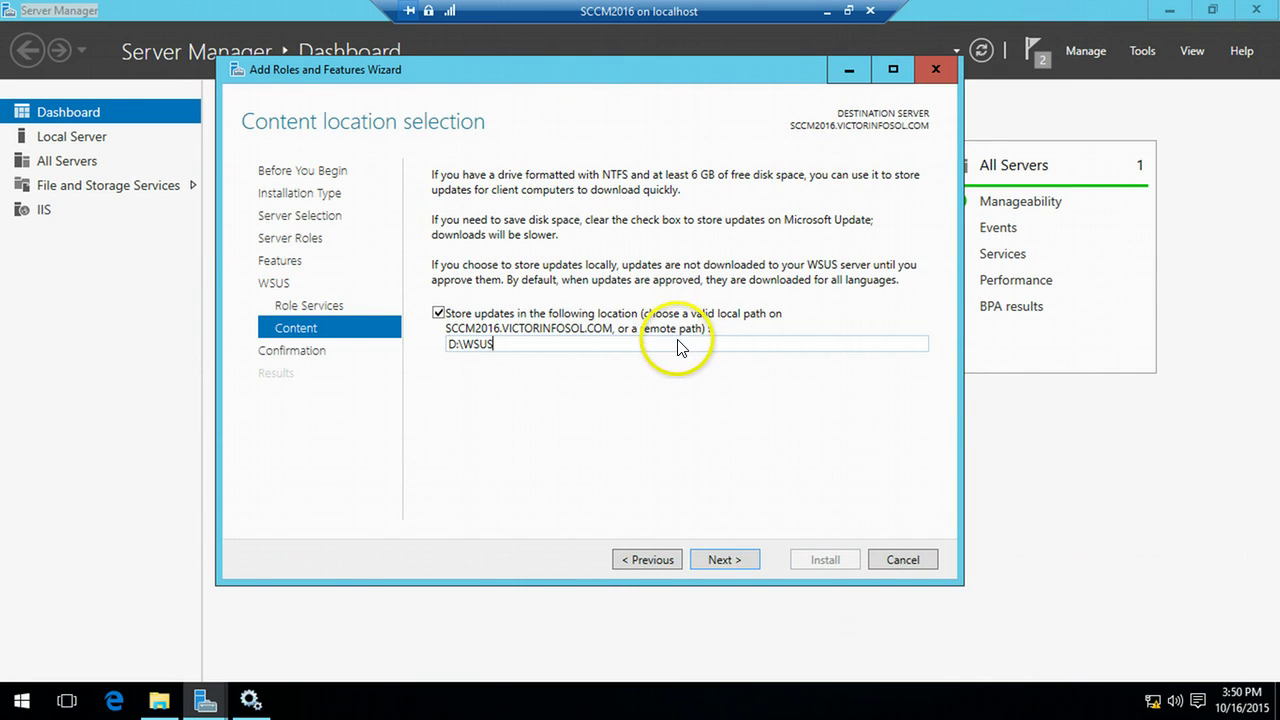
{"action": "left_click", "coordinate": [728, 559]}
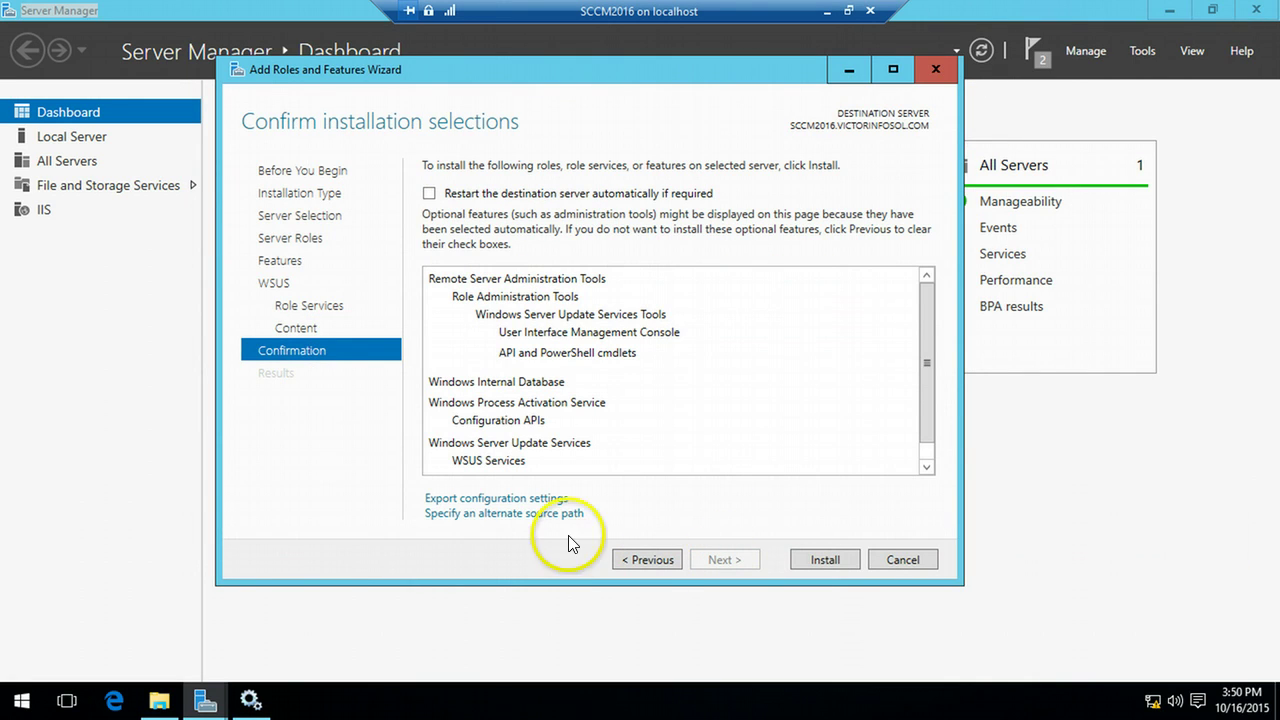
{"action": "left_click_drag", "start_coordinate": [925, 429], "coordinate": [925, 442]}
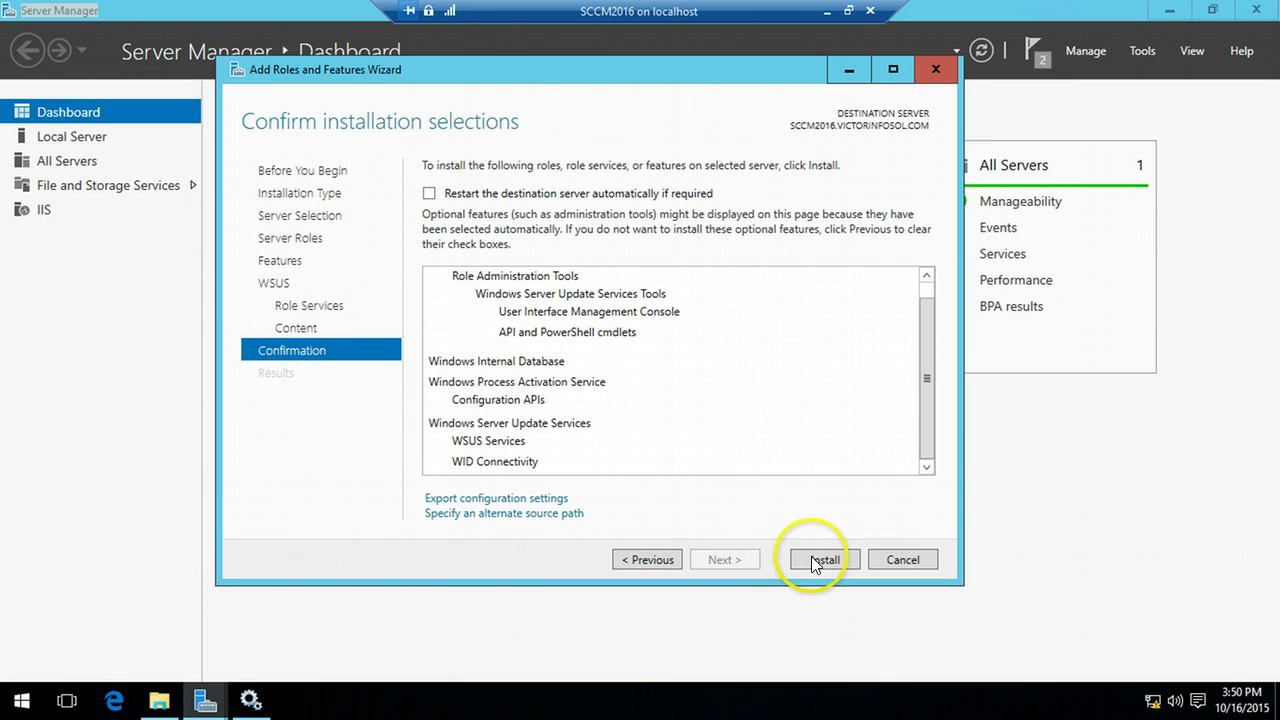
{"action": "left_click", "coordinate": [817, 558]}
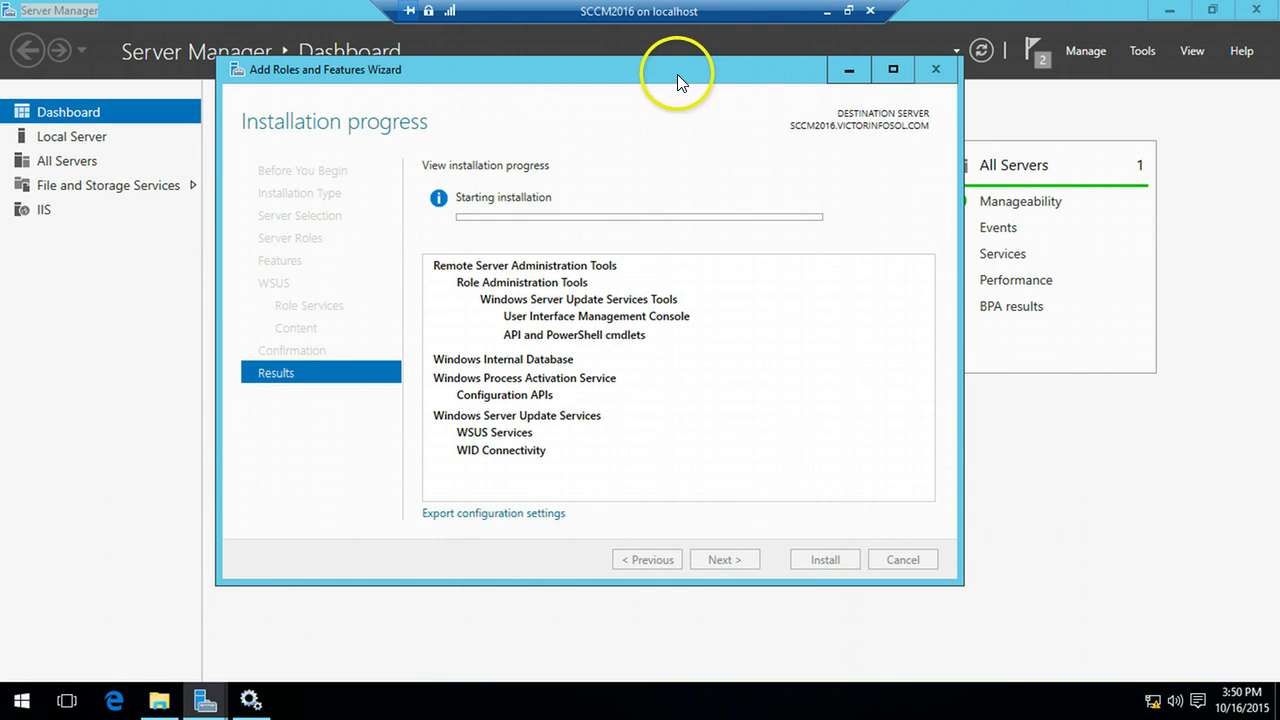
- Check Step 10 on the PowerPoint installation steps slide and look back at the WSUS installation progress on SCCM2016
{"action": "left_click", "coordinate": [848, 11]}
{"action": "left_click_drag", "start_coordinate": [1272, 188], "coordinate": [1263, 373]}
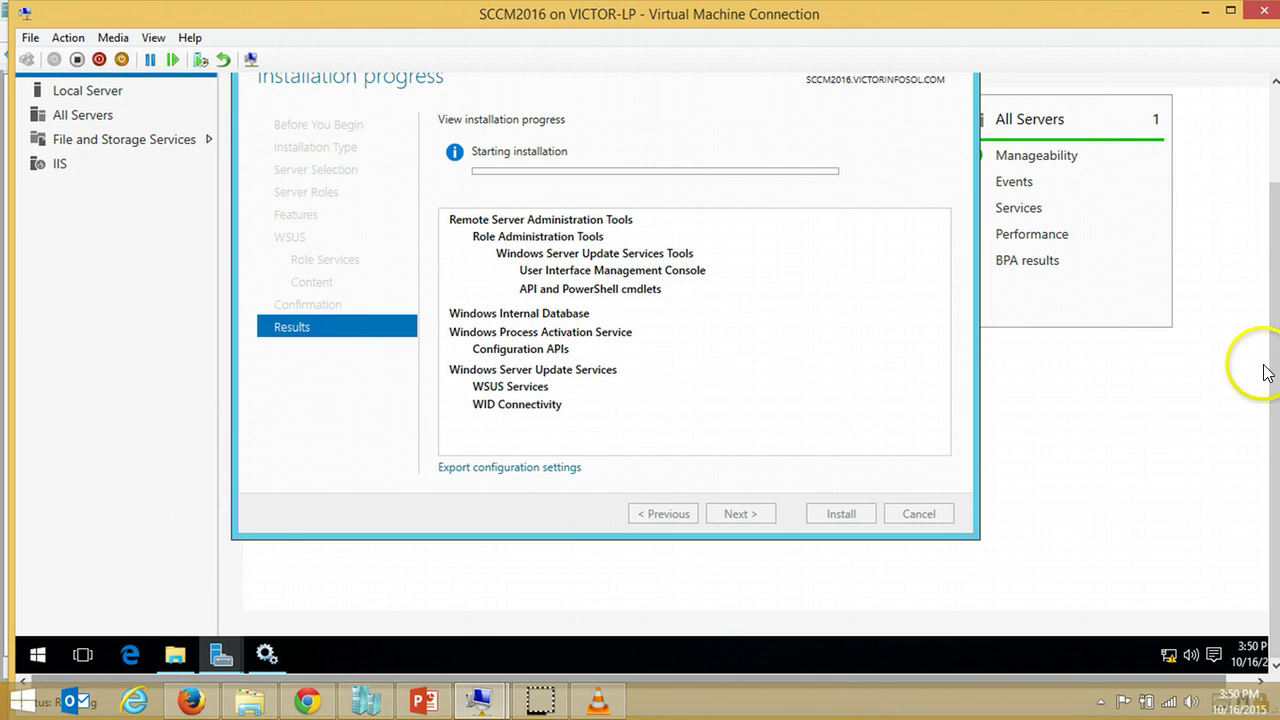
{"action": "left_click", "coordinate": [424, 700]}
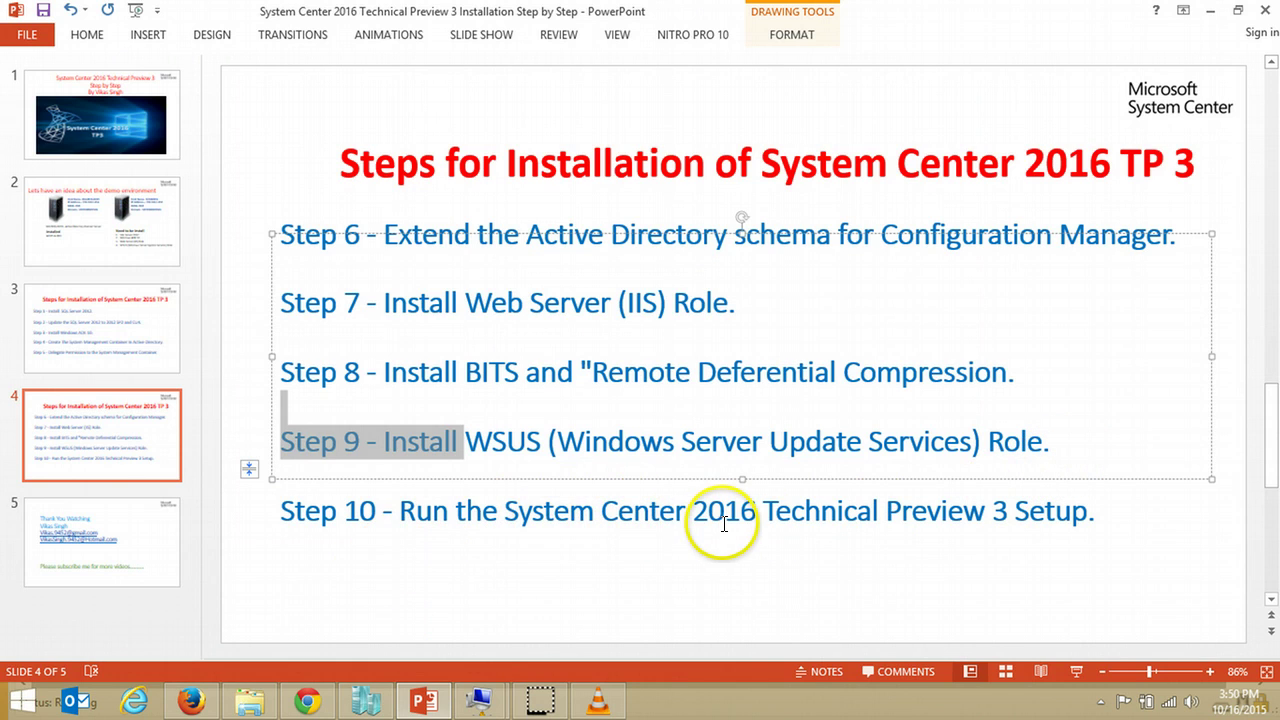
{"action": "left_click", "coordinate": [1014, 552]}
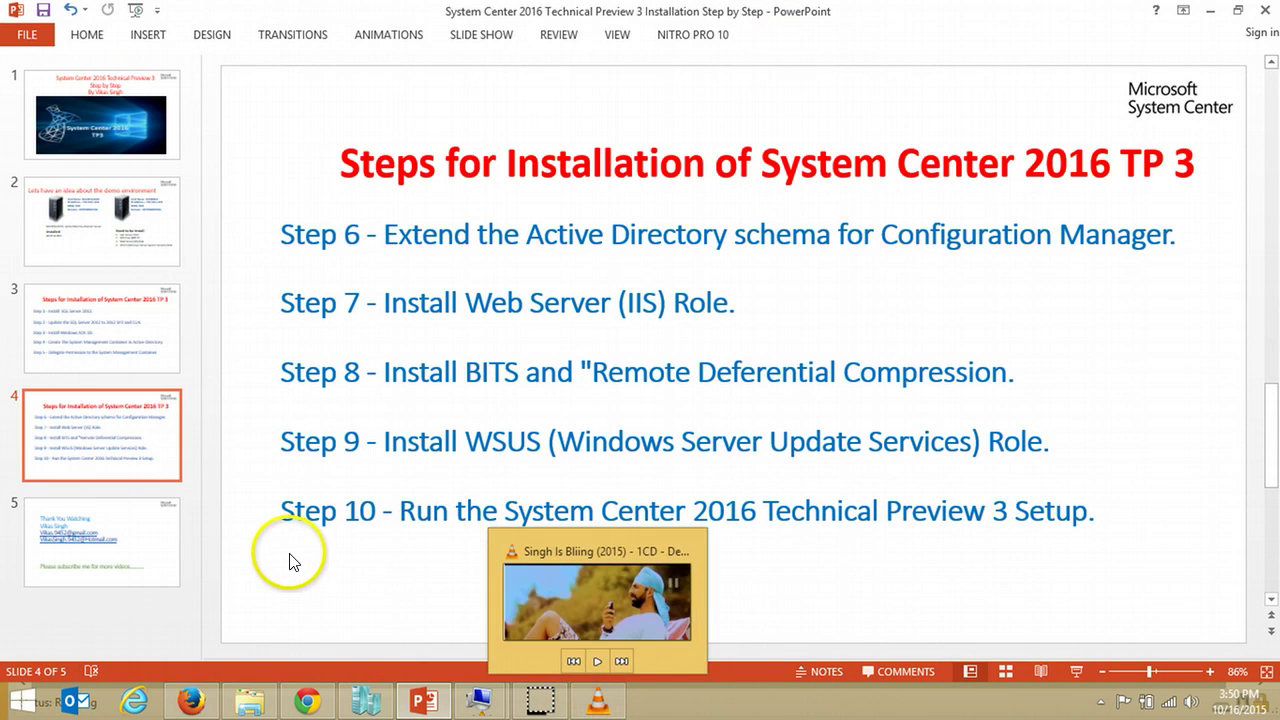
{"action": "left_click", "coordinate": [422, 698]}
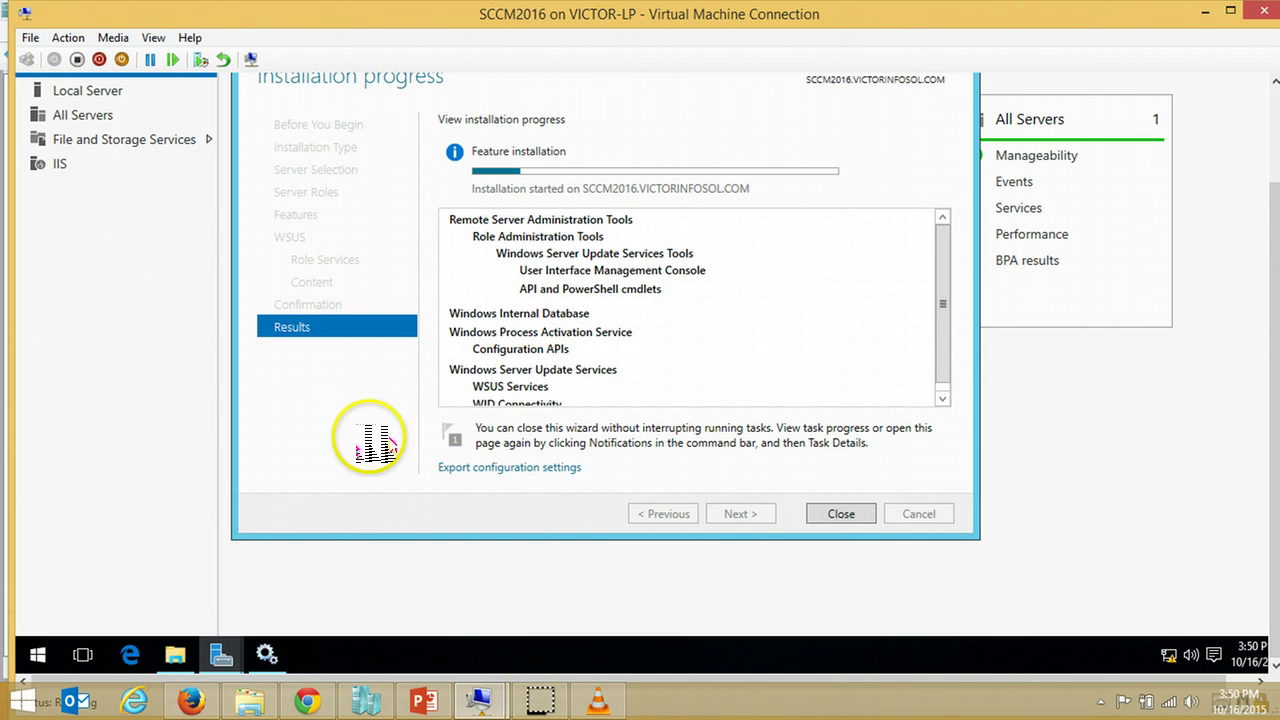
{"action": "left_click", "coordinate": [420, 703]}
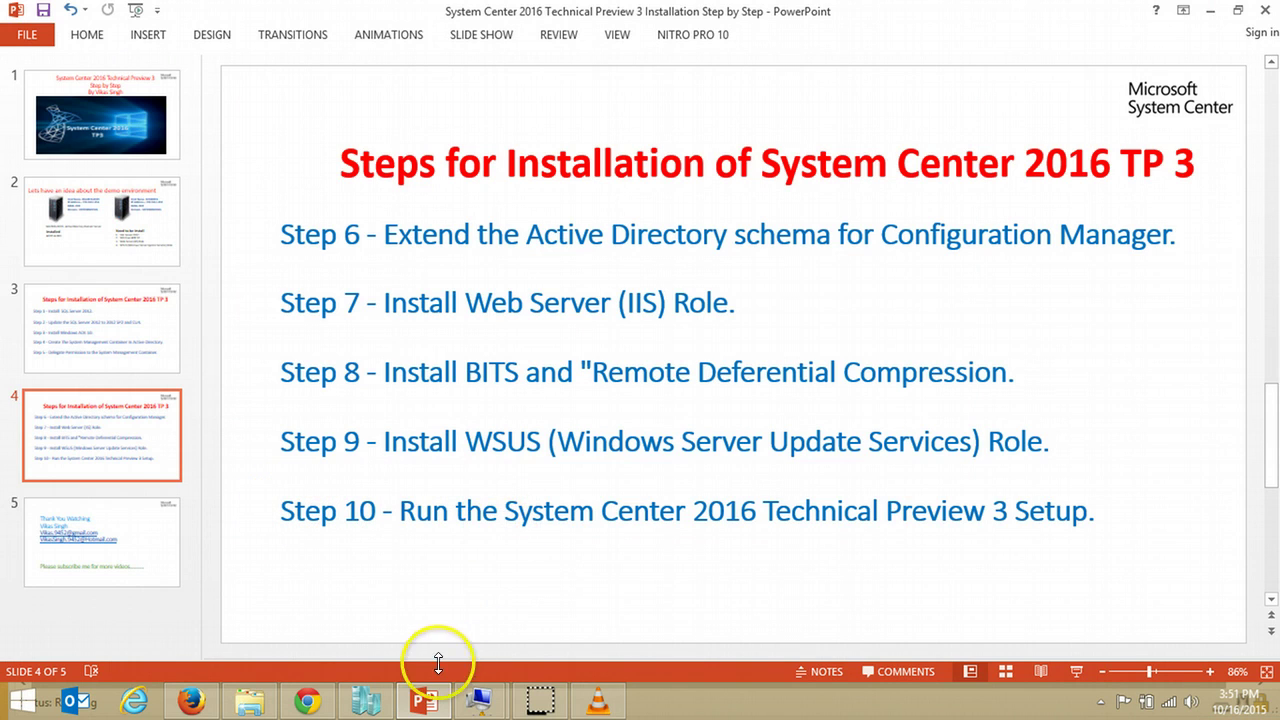
{"action": "left_click", "coordinate": [428, 702]}
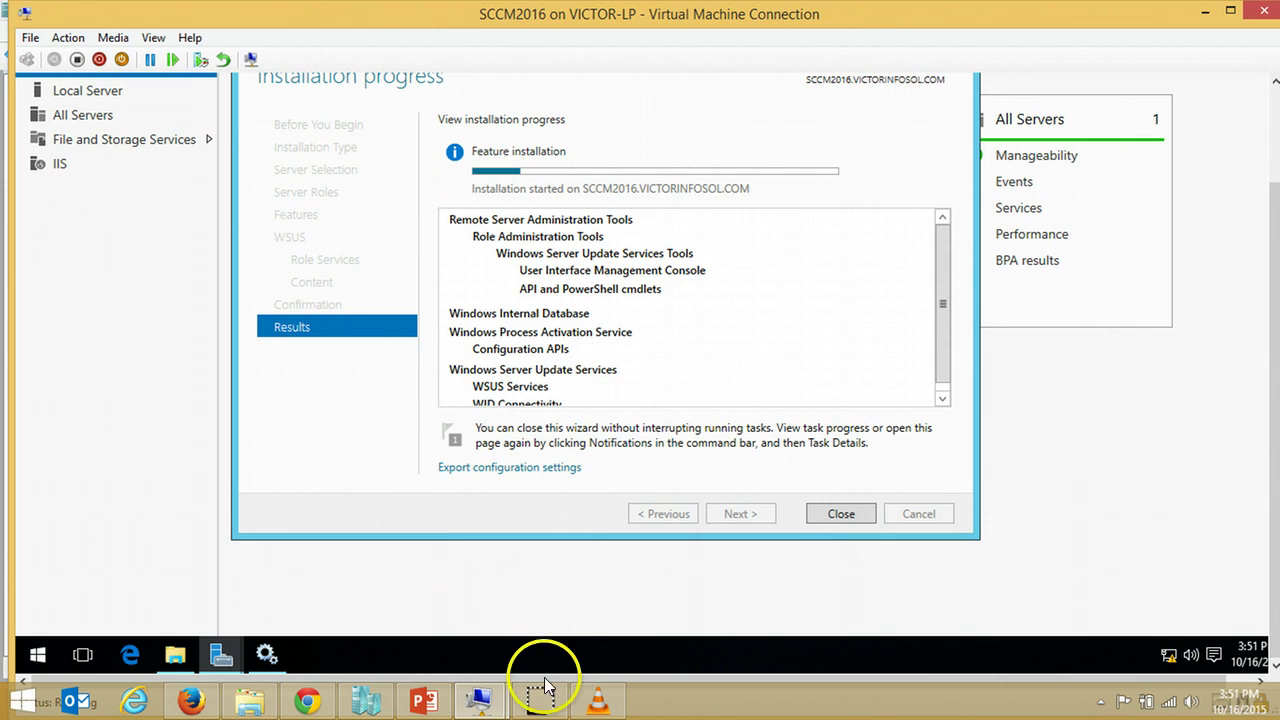
{"action": "mouse_move", "coordinate": [540, 698]}
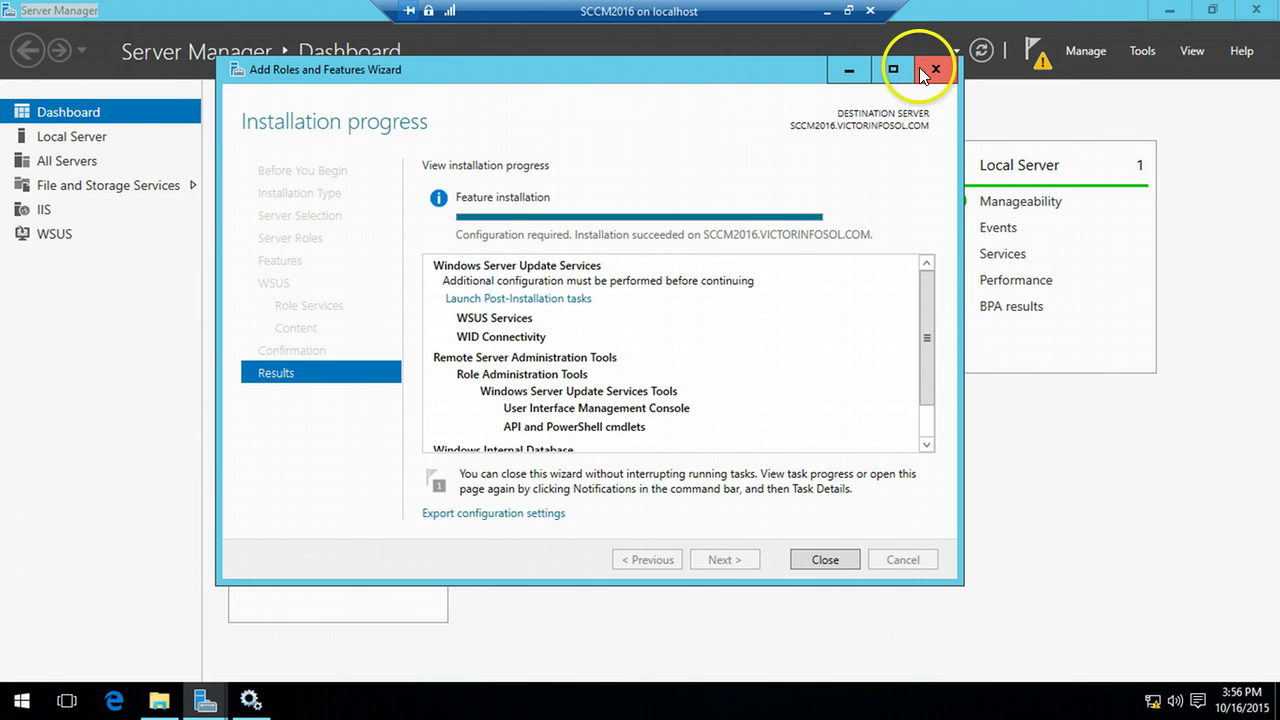
- Close the finished WSUS installation wizard and restart SCCM2016, dismissing the explorer.exe application error
{"action": "left_click", "coordinate": [825, 559]}
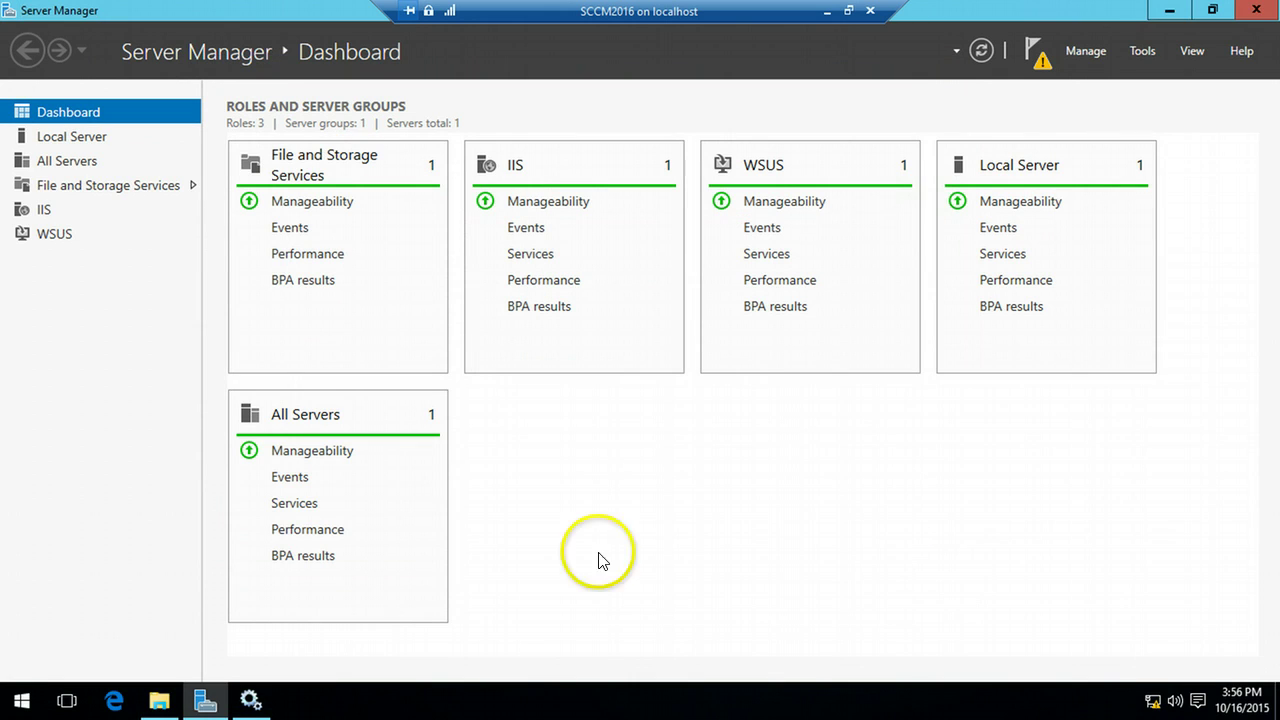
{"action": "left_click", "coordinate": [14, 706]}
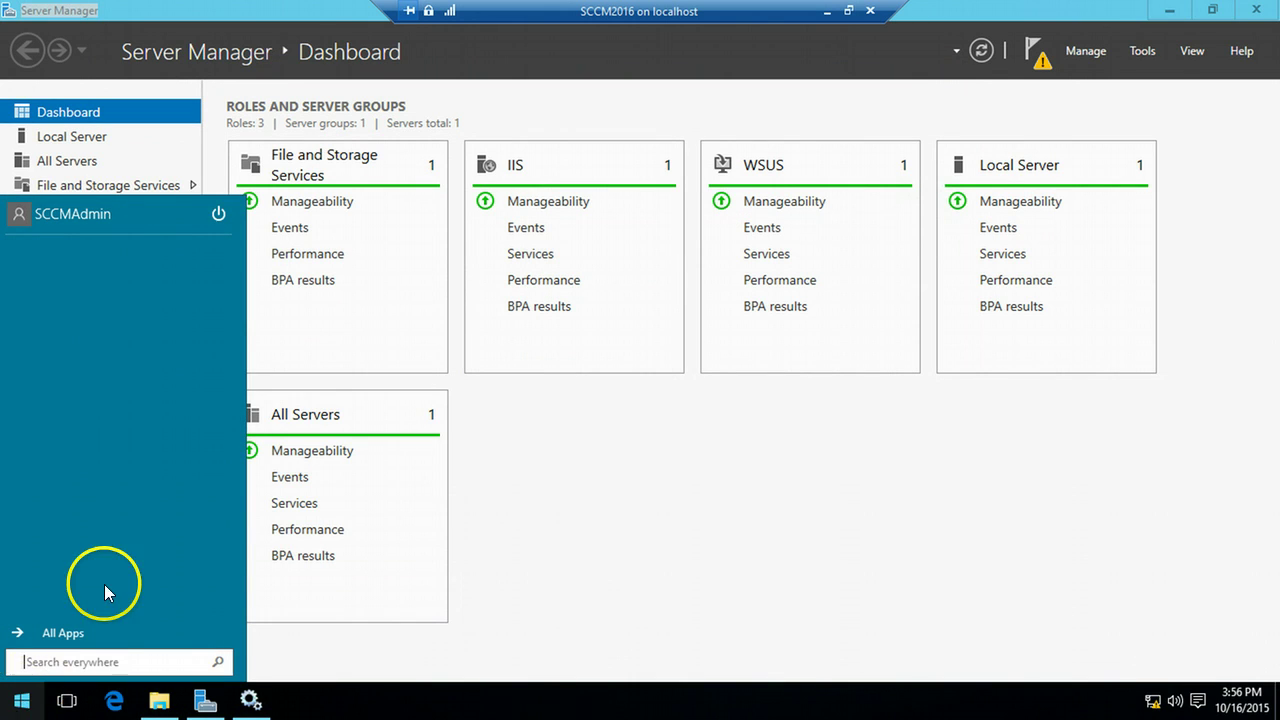
{"action": "left_click", "coordinate": [227, 217]}
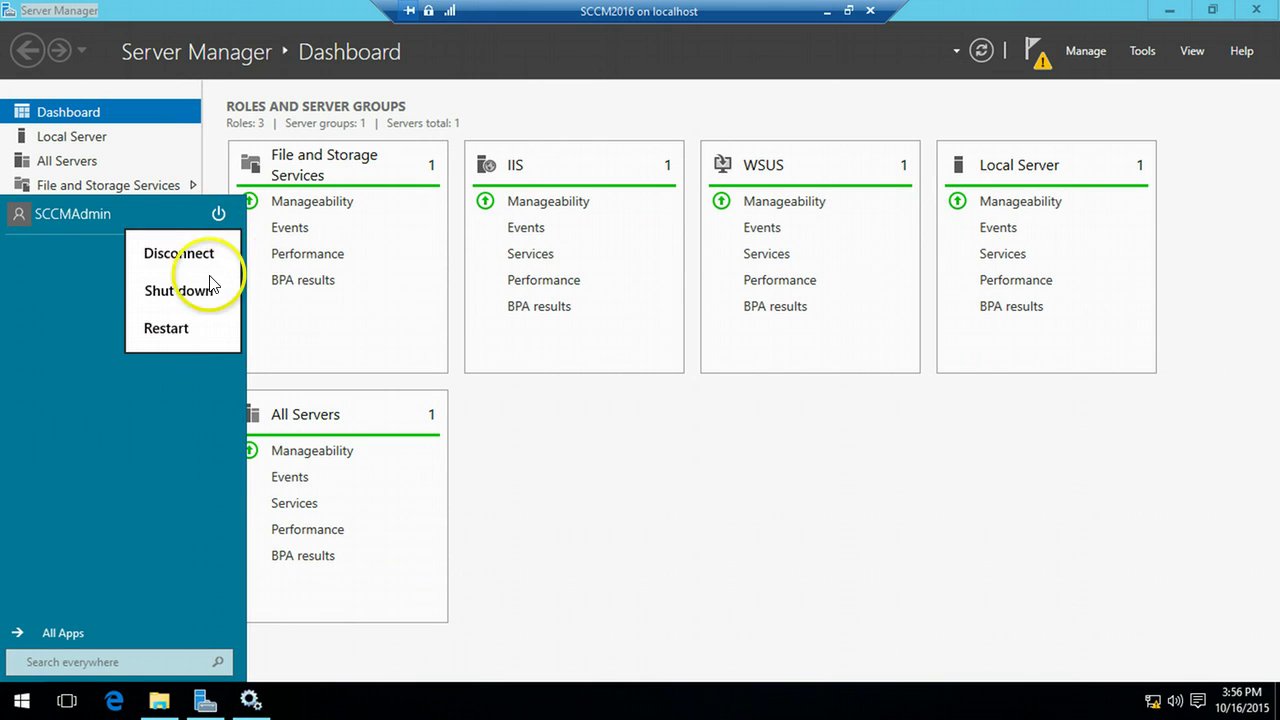
{"action": "left_click", "coordinate": [196, 333]}
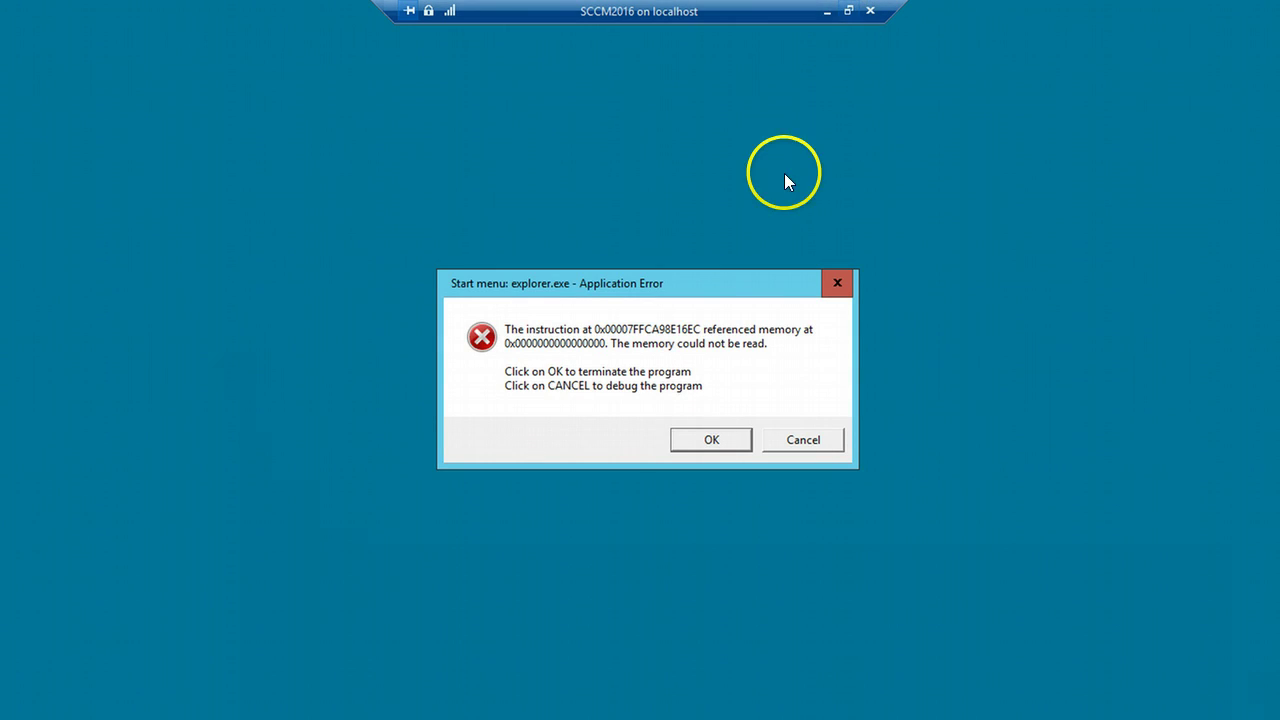
{"action": "left_click", "coordinate": [706, 440]}
{"action": "left_click", "coordinate": [848, 10]}
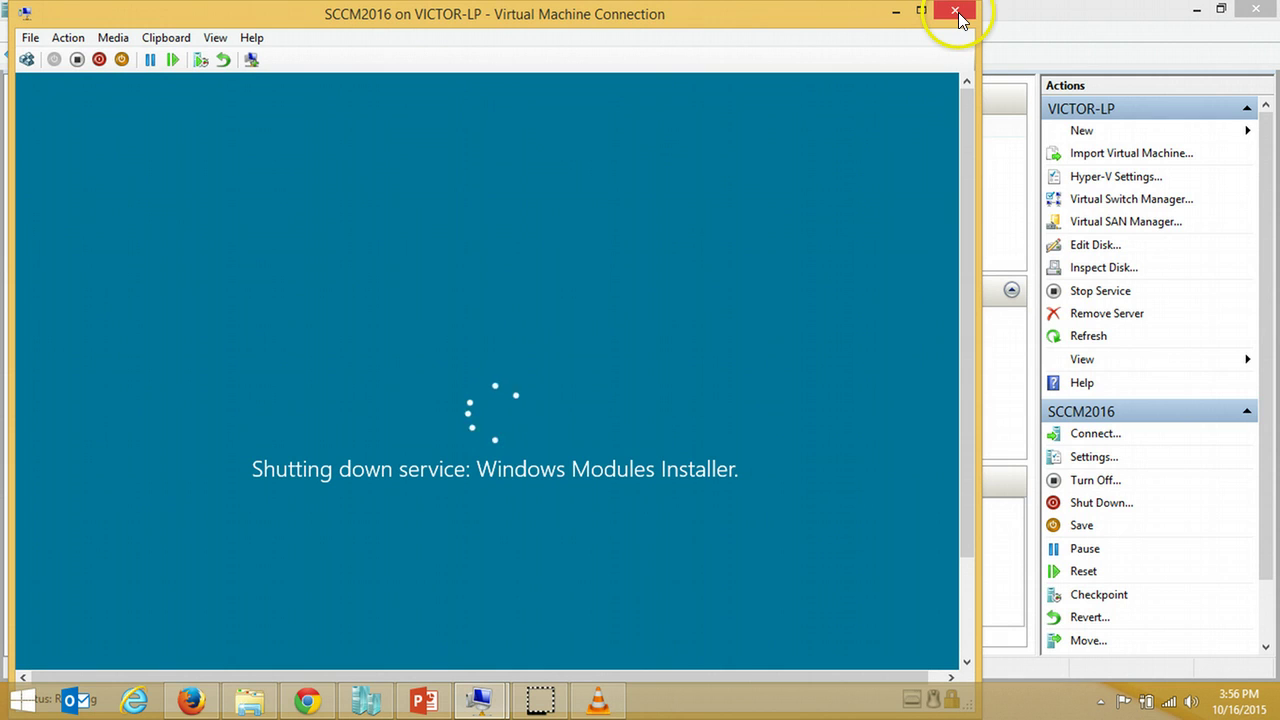
{"action": "left_click_drag", "start_coordinate": [969, 148], "coordinate": [960, 270]}
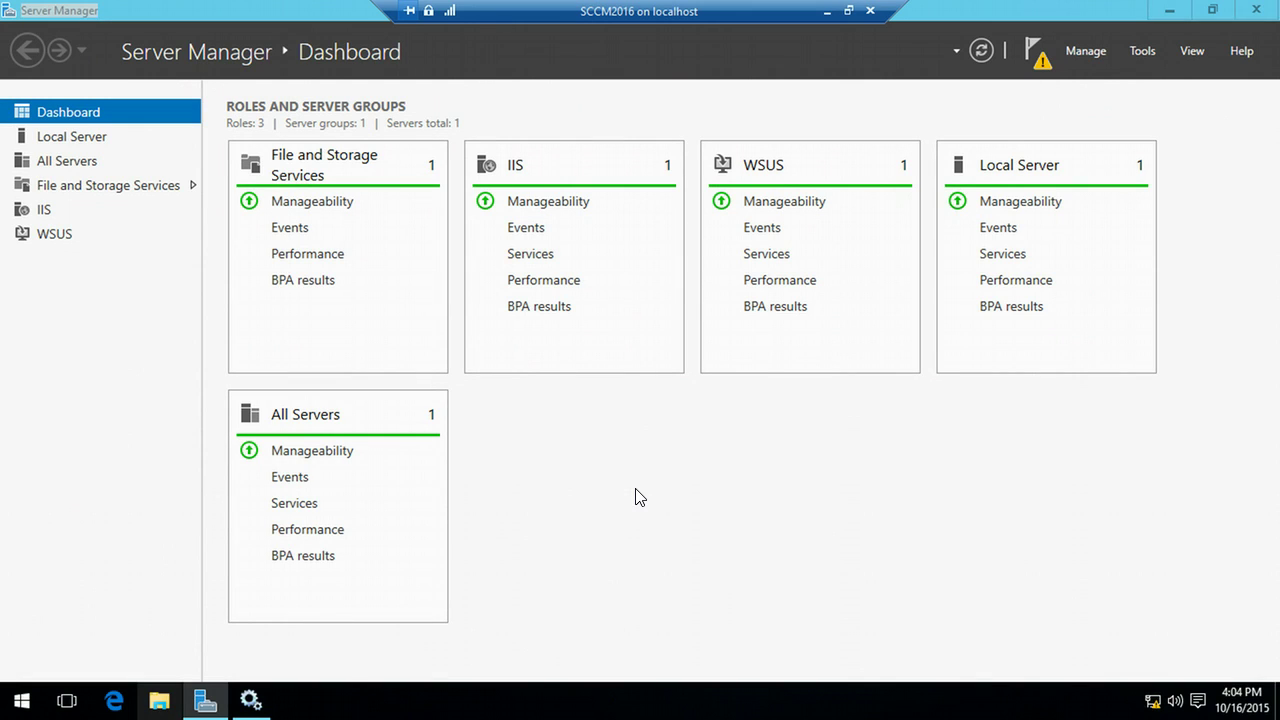
- Check Step 10 on the PowerPoint slide and look at This PC in File Explorer on SCCM2016
{"action": "left_click", "coordinate": [808, 51]}
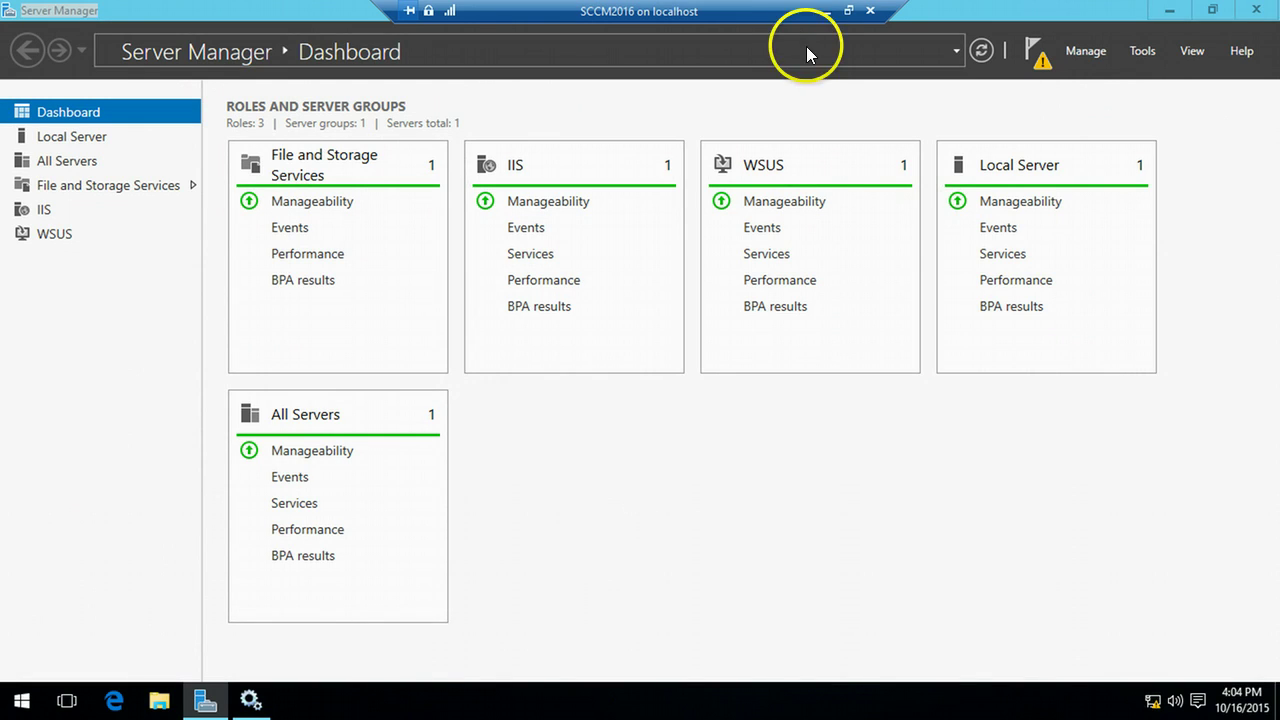
{"action": "left_click", "coordinate": [827, 12]}
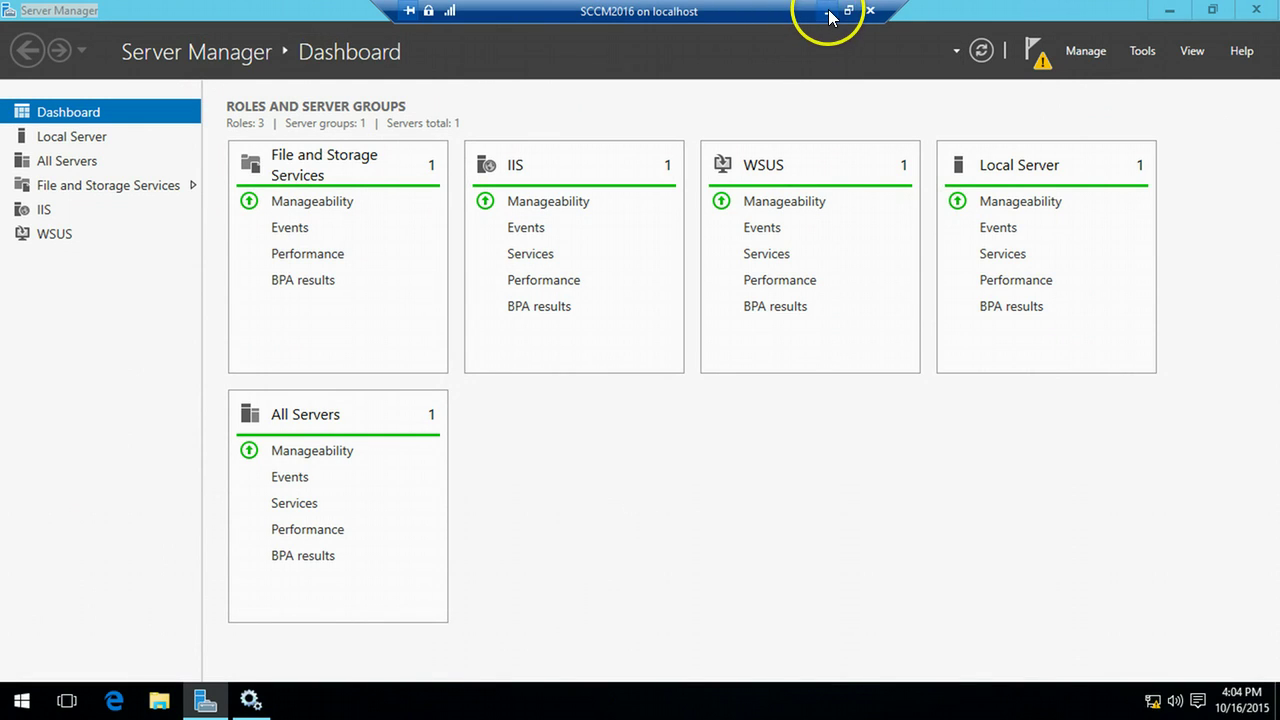
{"action": "left_click", "coordinate": [424, 700]}
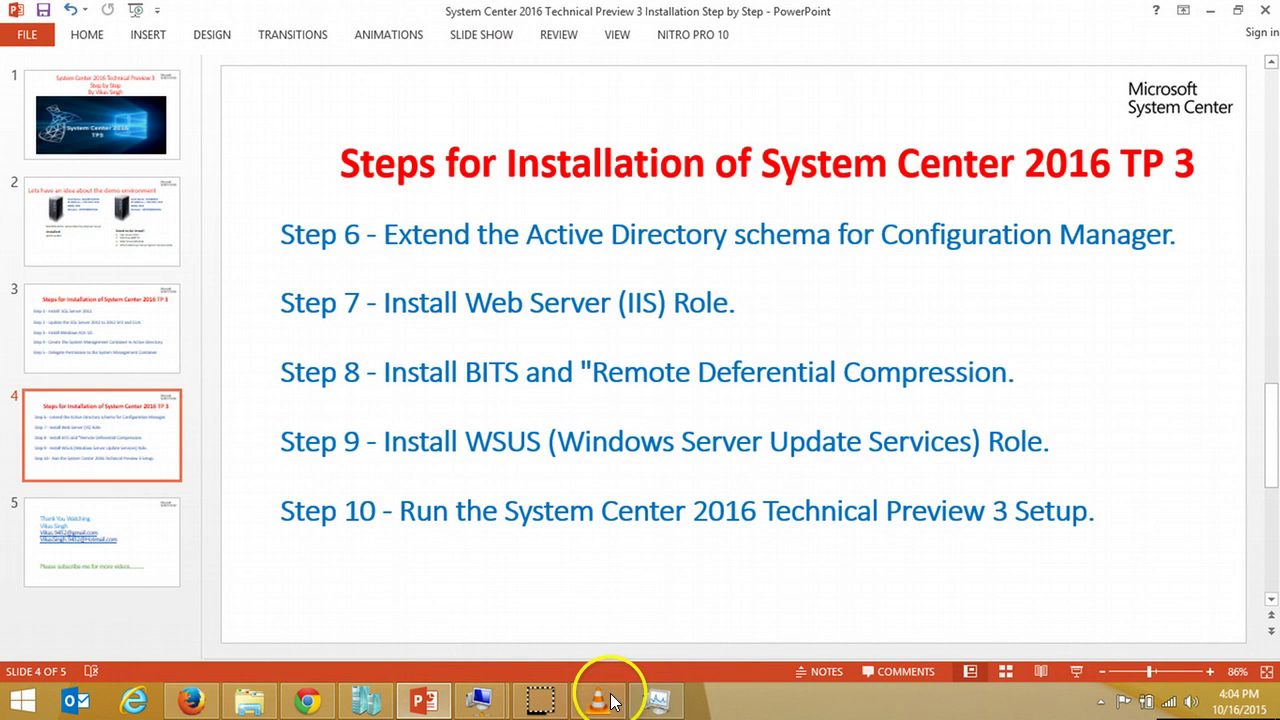
{"action": "left_click", "coordinate": [484, 702]}
{"action": "left_click", "coordinate": [556, 630]}
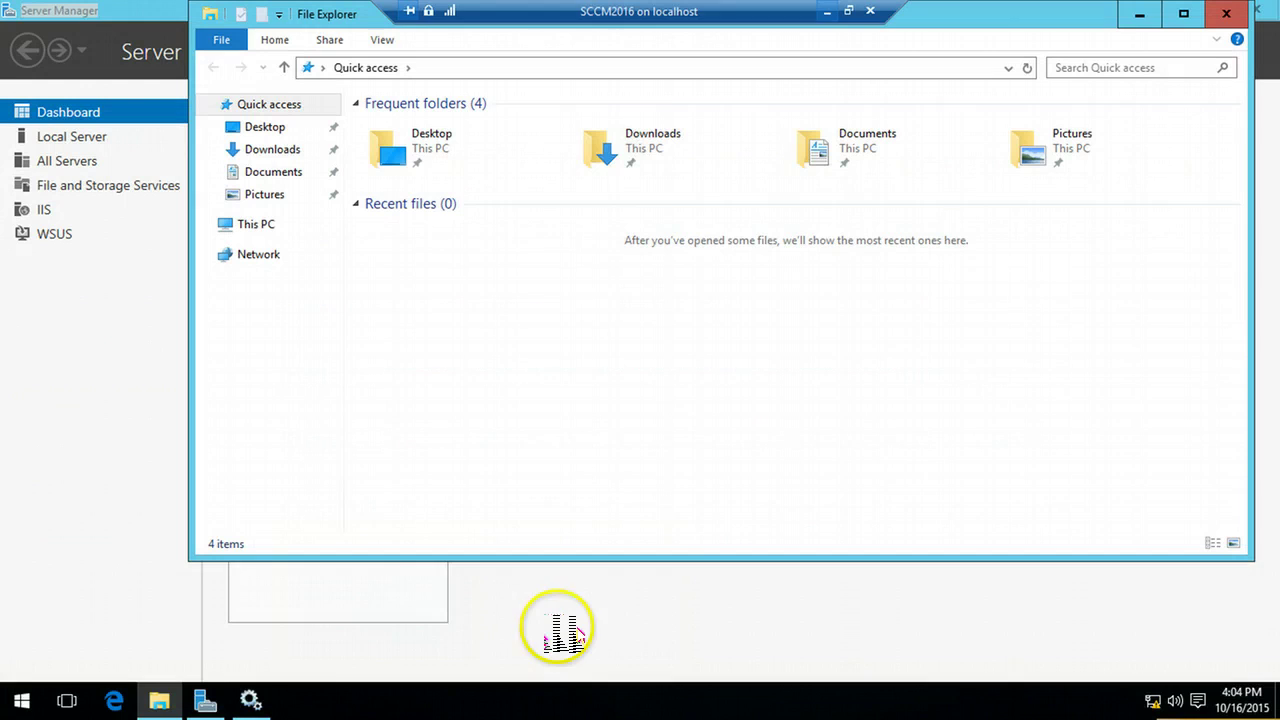
{"action": "left_click", "coordinate": [256, 224]}
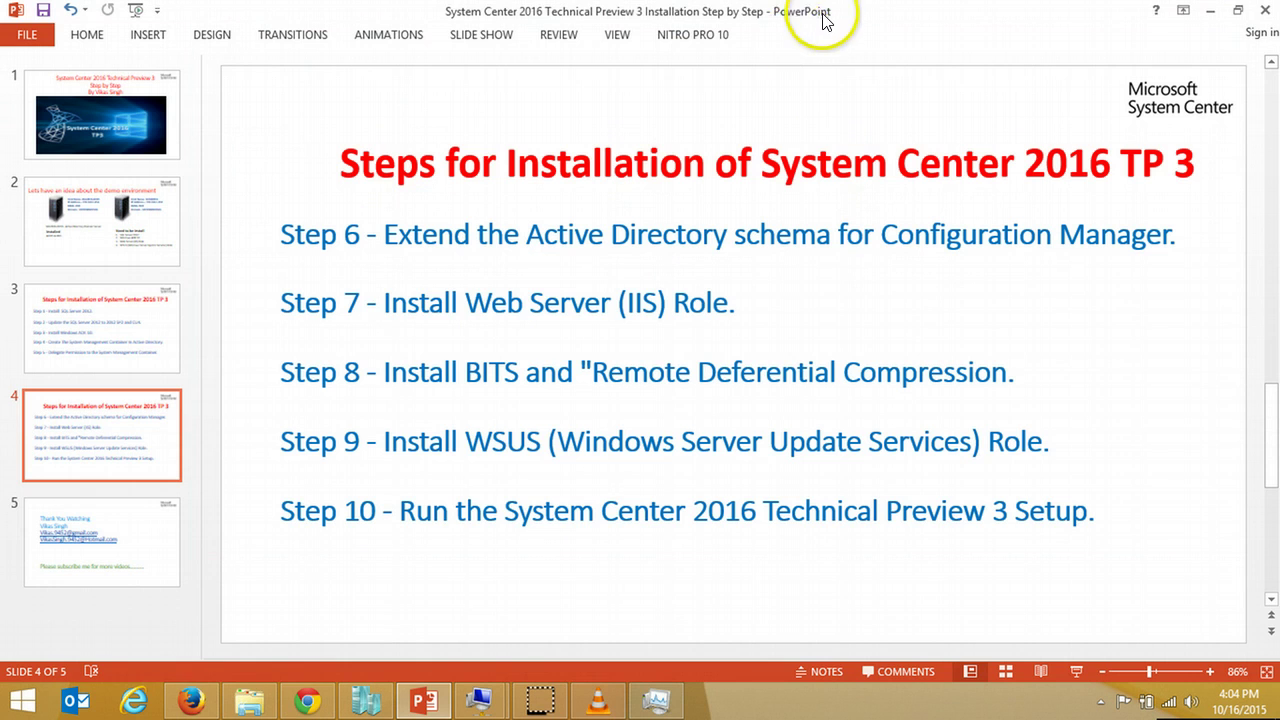
- Switch to Hyper-V Manager and open the DVD Drive settings of the SCCM2016 virtual machine
{"action": "left_click", "coordinate": [384, 703]}
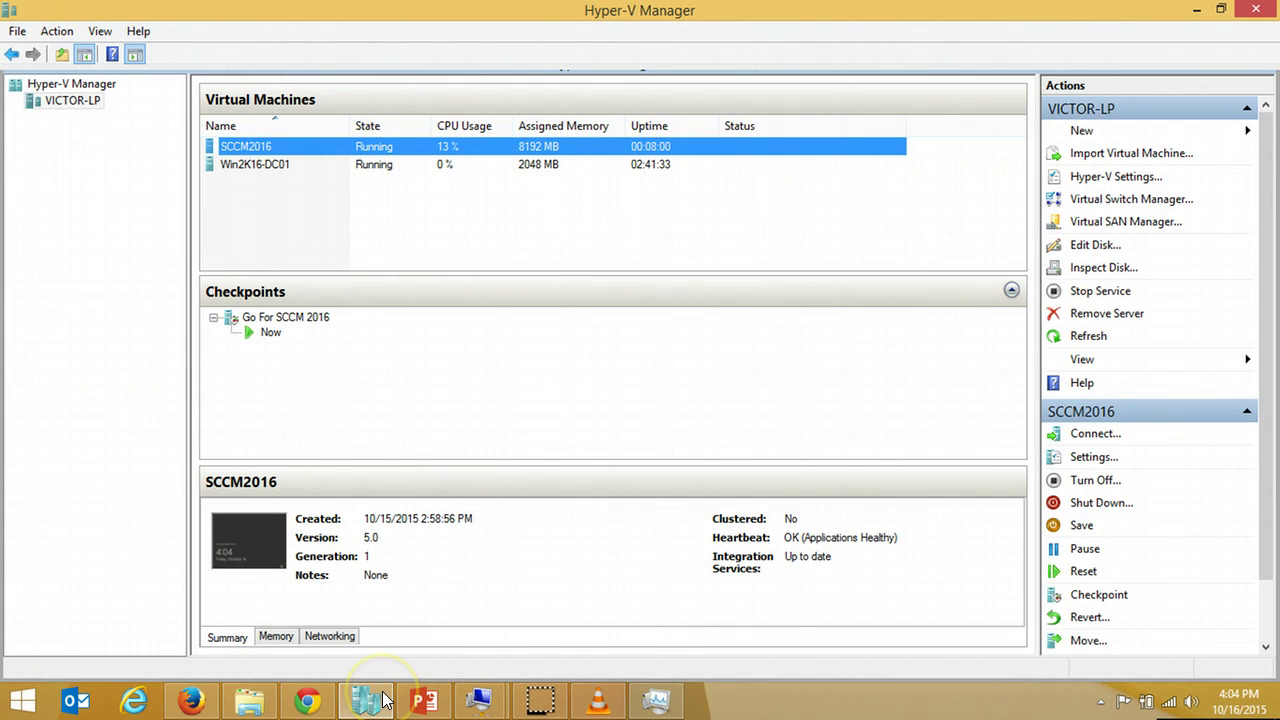
{"action": "key", "text": "shift+F10"}
{"action": "key", "text": "Down"}
{"action": "key", "text": "Down"}
{"action": "key", "text": "Down"}
{"action": "key", "text": "Up"}
{"action": "key", "text": "Up"}
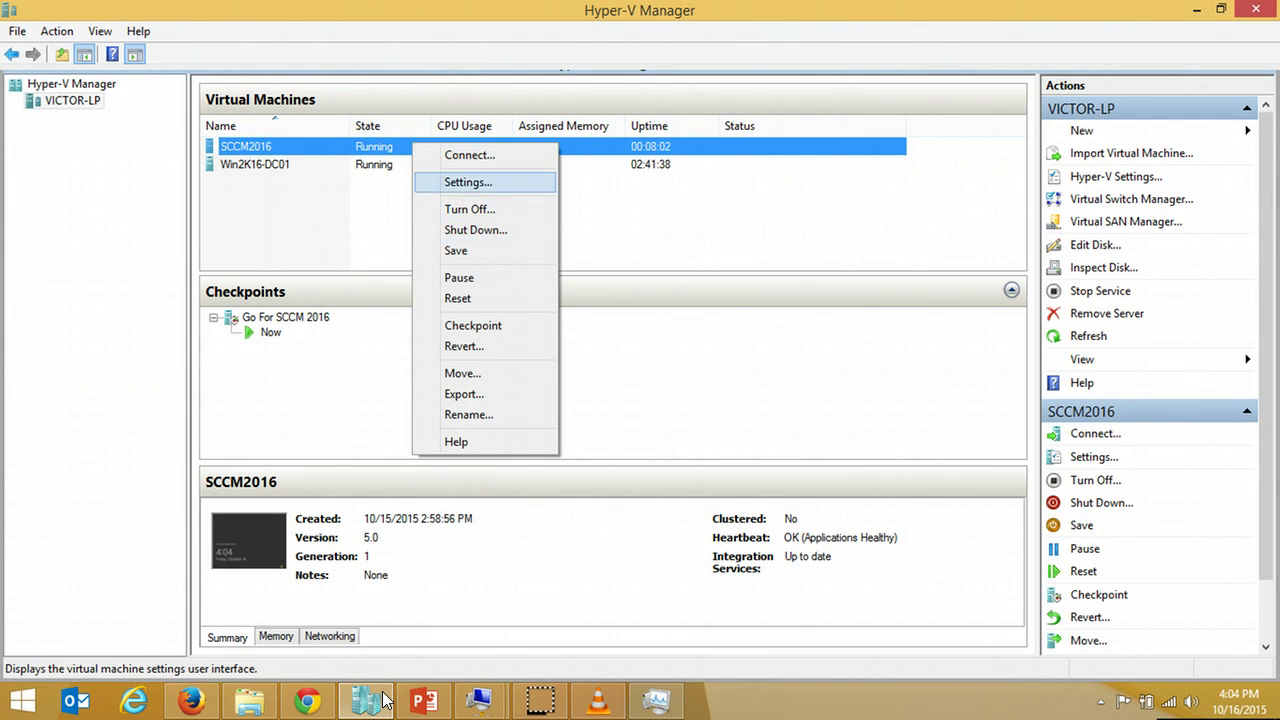
{"action": "key", "text": "Return"}
{"action": "key", "text": "Down"}
{"action": "key", "text": "Down"}
{"action": "key", "text": "Down"}
{"action": "key", "text": "Down"}
{"action": "key", "text": "Down"}
{"action": "key", "text": "Down"}
{"action": "key", "text": "Down"}
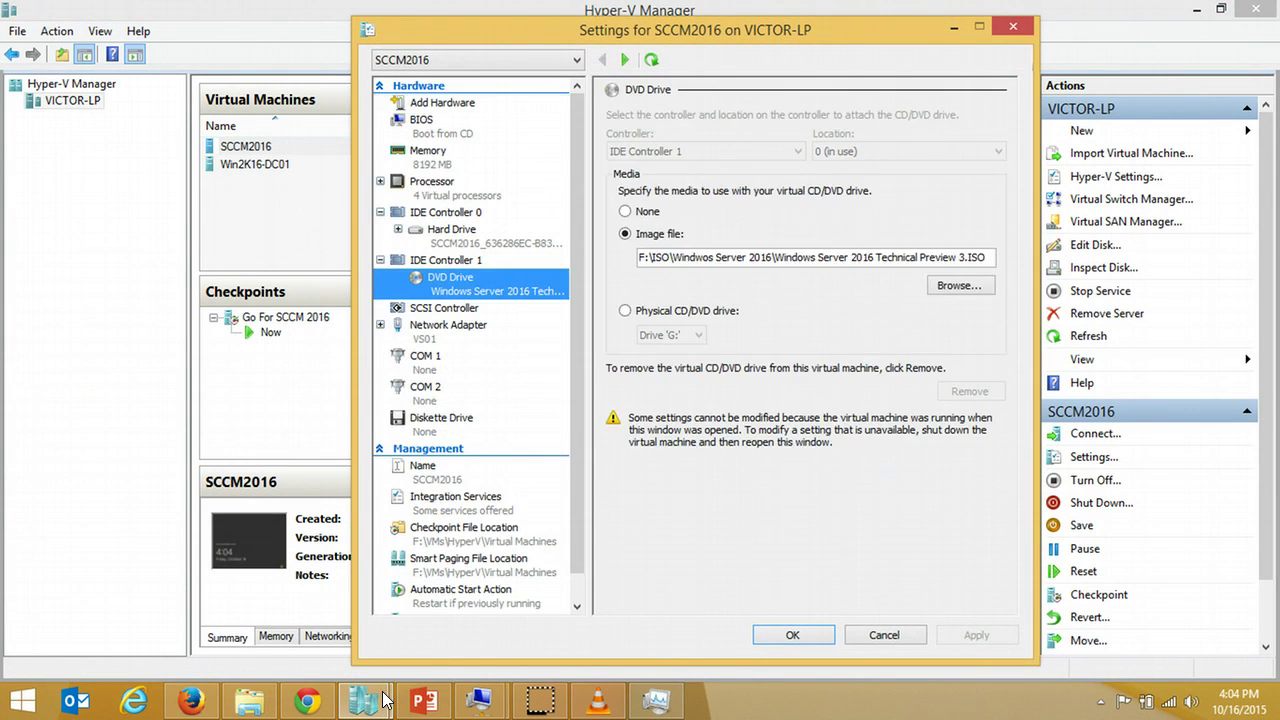
- Mount F:\ISO\System Center 2016\SC_Configmgr 2016 TP3.iso in the DVD drive of SCCM2016 and apply the settings
{"action": "left_click", "coordinate": [958, 286]}
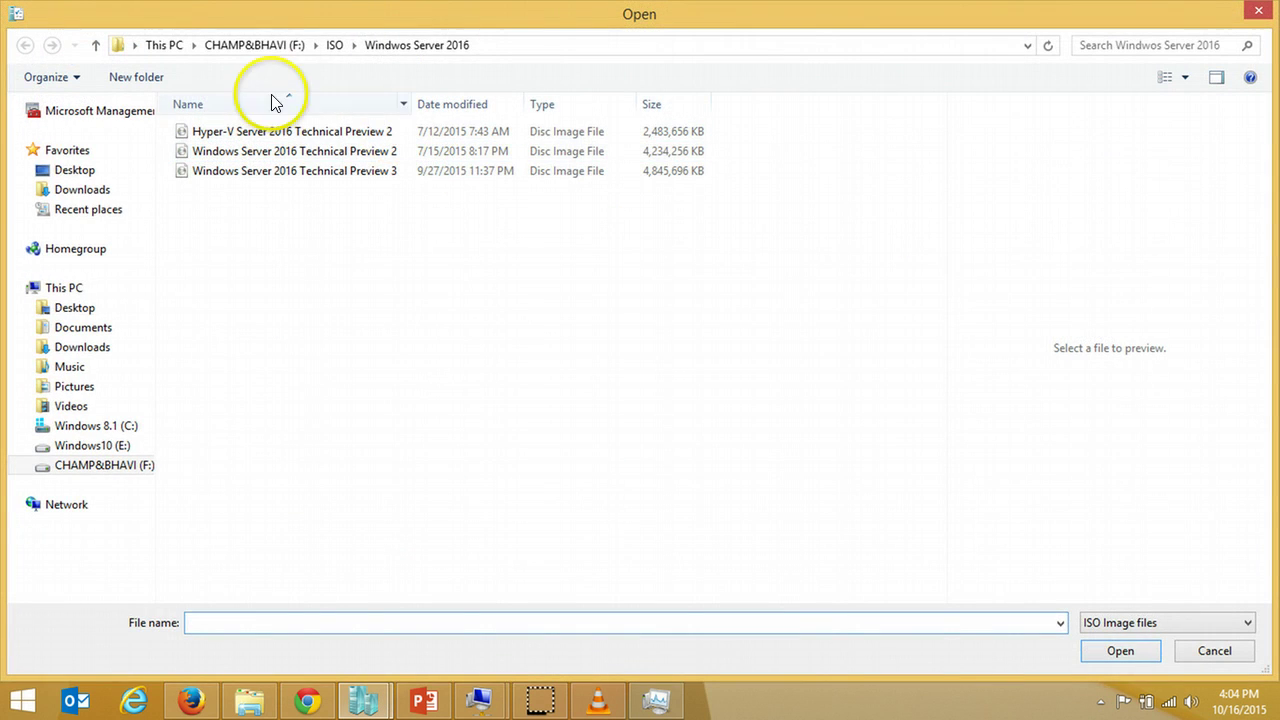
{"action": "left_click", "coordinate": [339, 45]}
{"action": "left_click", "coordinate": [268, 234]}
{"action": "double_click", "coordinate": [268, 234]}
{"action": "left_click", "coordinate": [272, 191]}
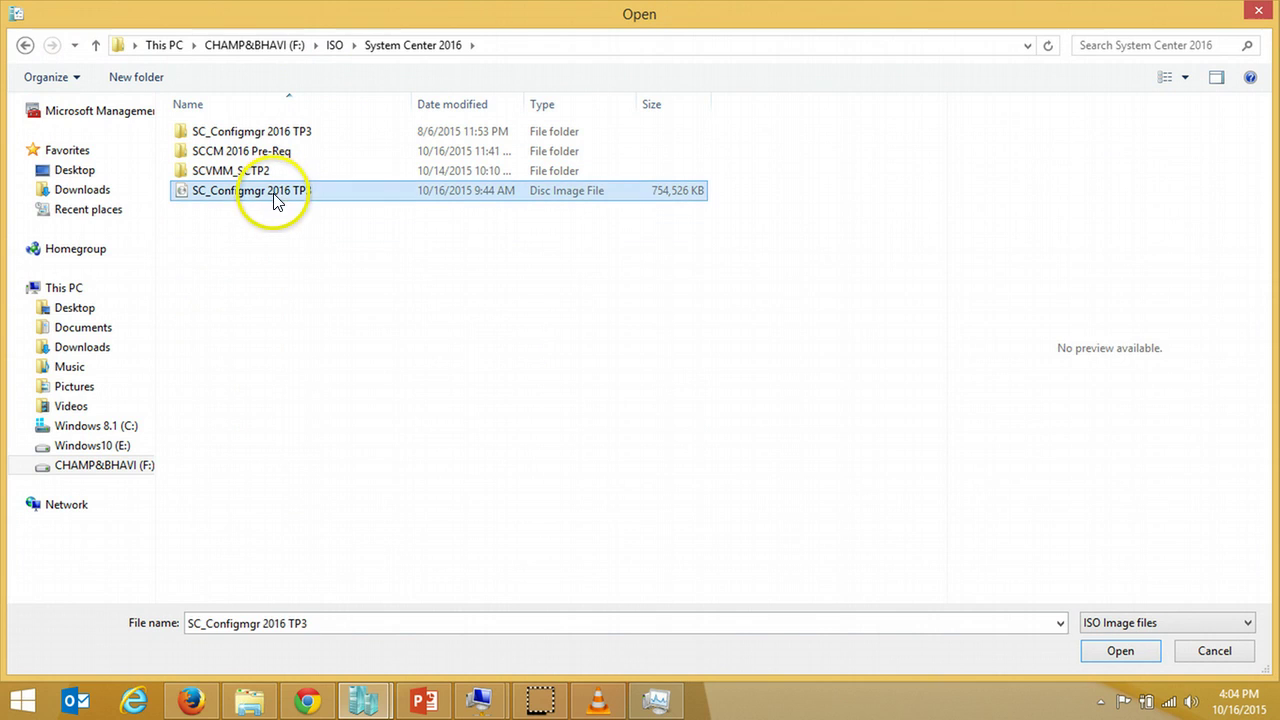
{"action": "left_click", "coordinate": [1100, 651]}
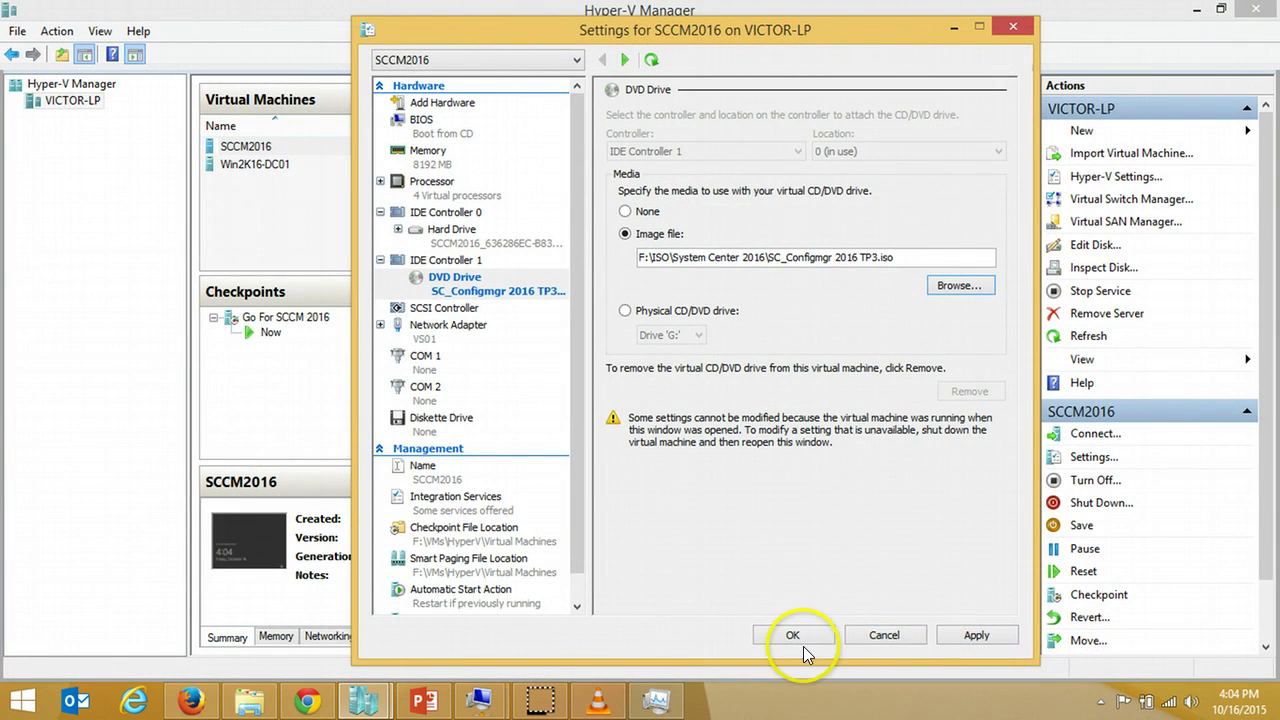
{"action": "left_click", "coordinate": [799, 638]}
- Switch to the SCCM2016 virtual machine connection, minimizing Hyper-V Manager and the Win2K16-DC01 connection
{"action": "left_click", "coordinate": [1190, 9]}
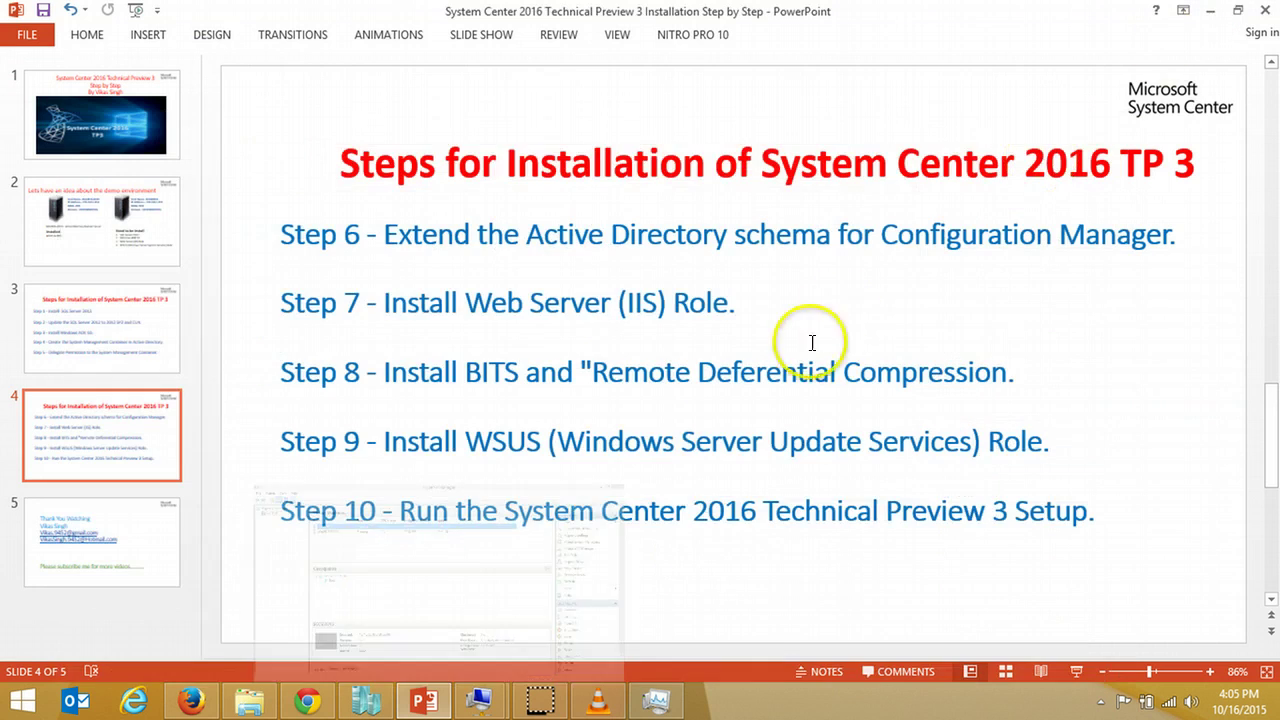
{"action": "mouse_move", "coordinate": [479, 700]}
{"action": "left_click", "coordinate": [432, 613]}
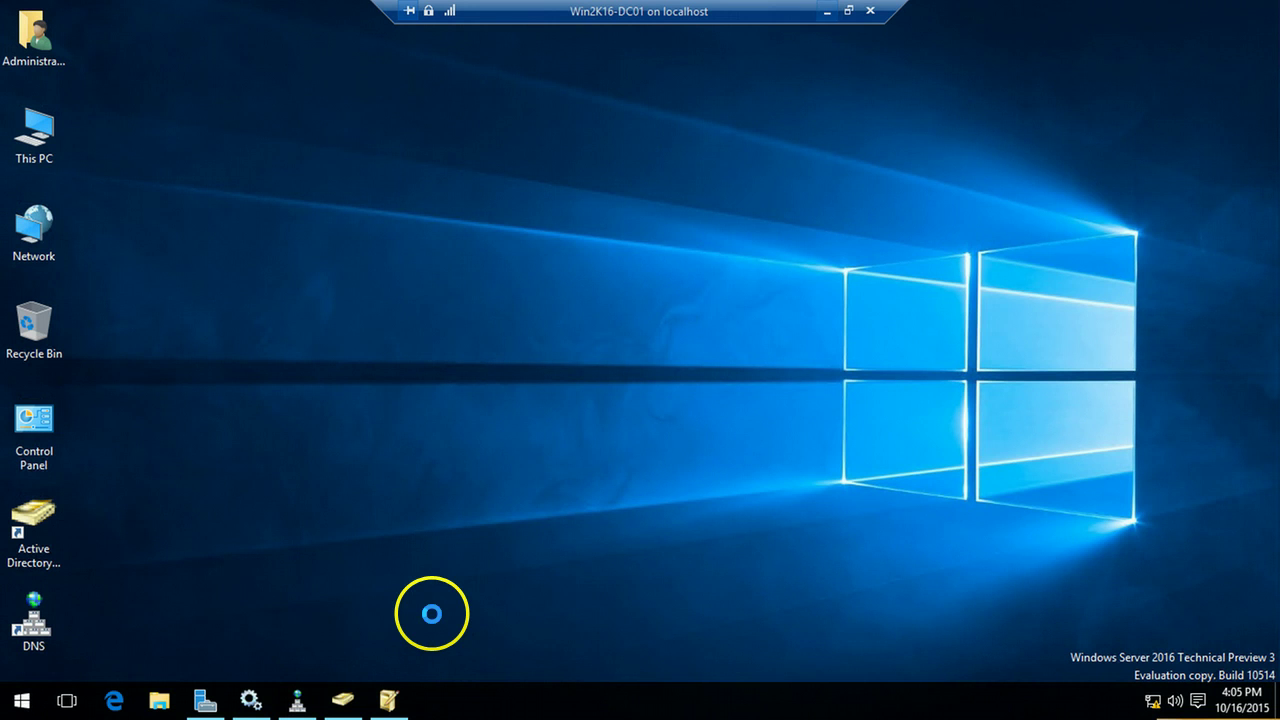
{"action": "left_click", "coordinate": [826, 10]}
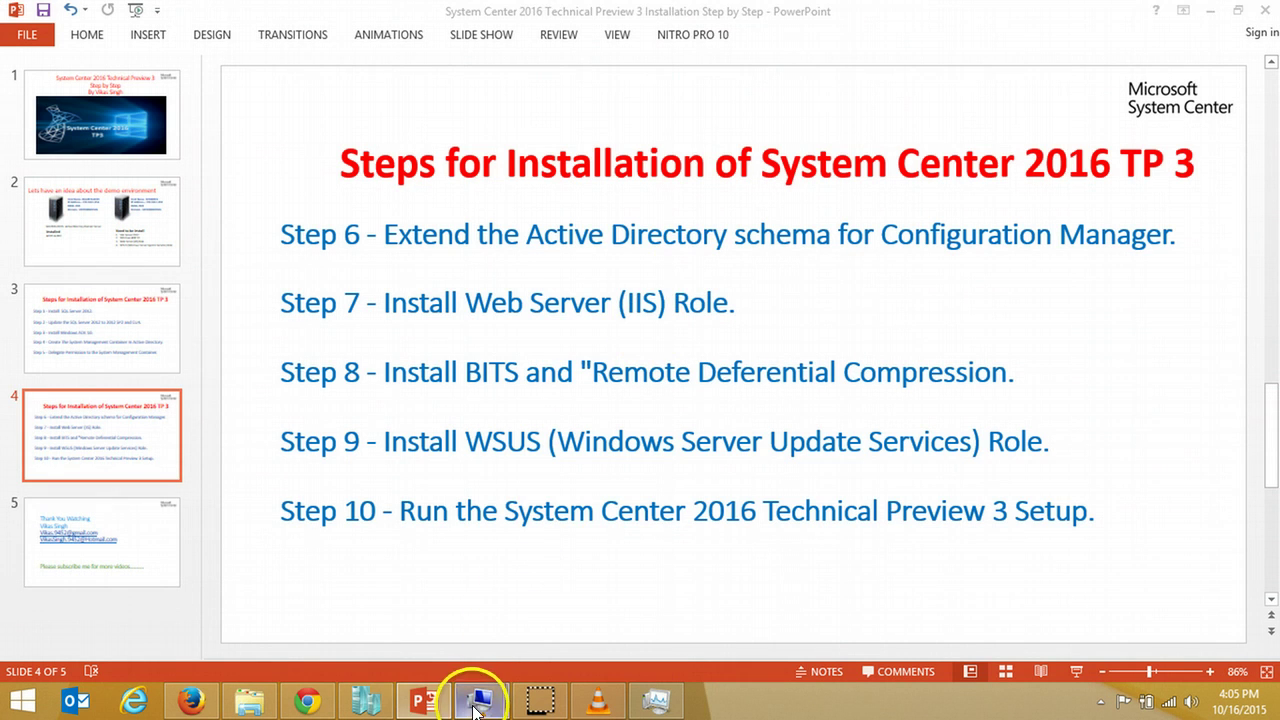
{"action": "mouse_move", "coordinate": [479, 700]}
{"action": "left_click", "coordinate": [590, 618]}
- Launch the Configuration Manager media on DVD Drive (E:) with Microsoft (R) HTML Application host
{"action": "left_click", "coordinate": [476, 324]}
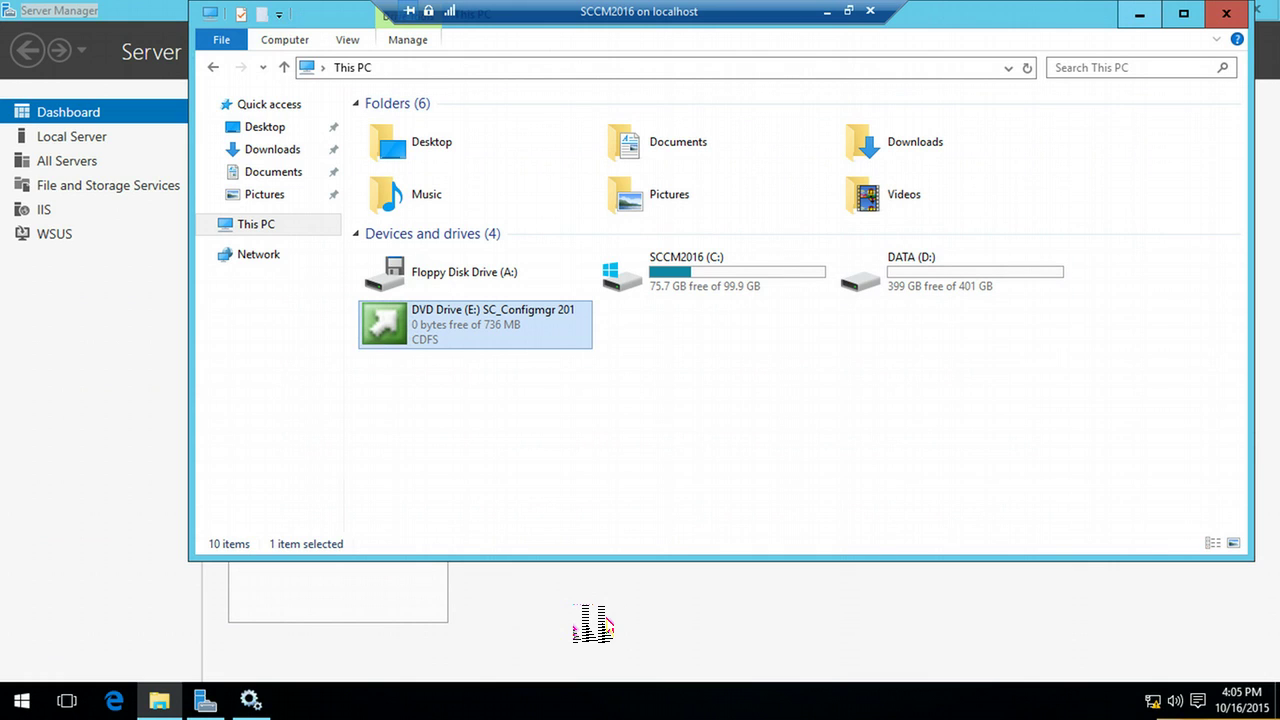
{"action": "left_click", "coordinate": [665, 292]}
{"action": "left_click", "coordinate": [676, 522]}
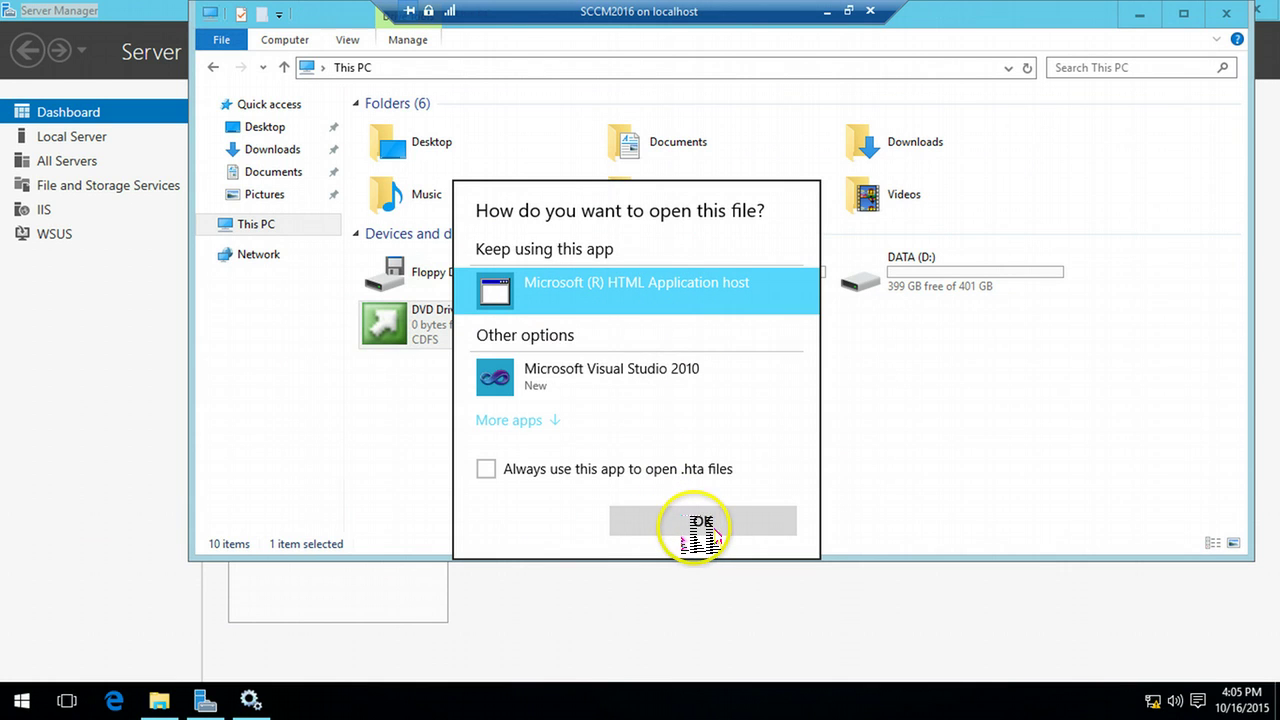
{"action": "left_click", "coordinate": [700, 522]}
{"action": "left_click", "coordinate": [143, 414]}
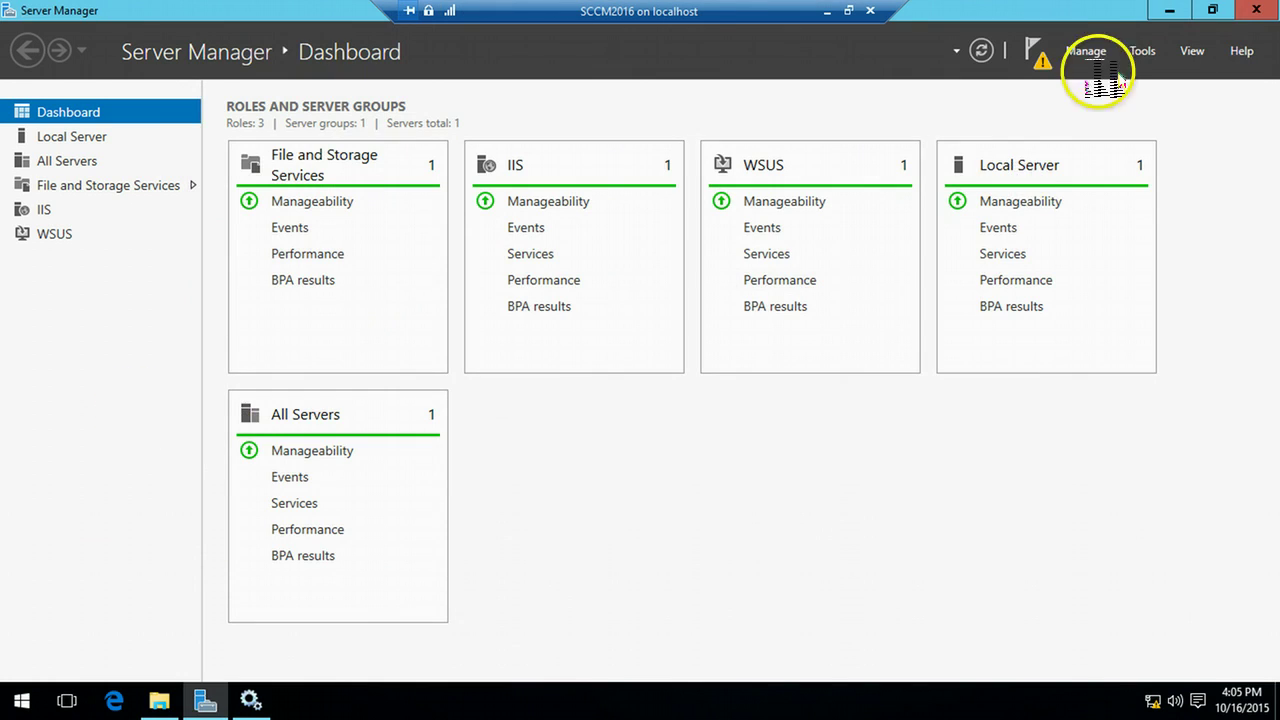
- Minimize Server Manager and File Explorer on SCCM2016 and refresh the desktop
{"action": "left_click", "coordinate": [1169, 11]}
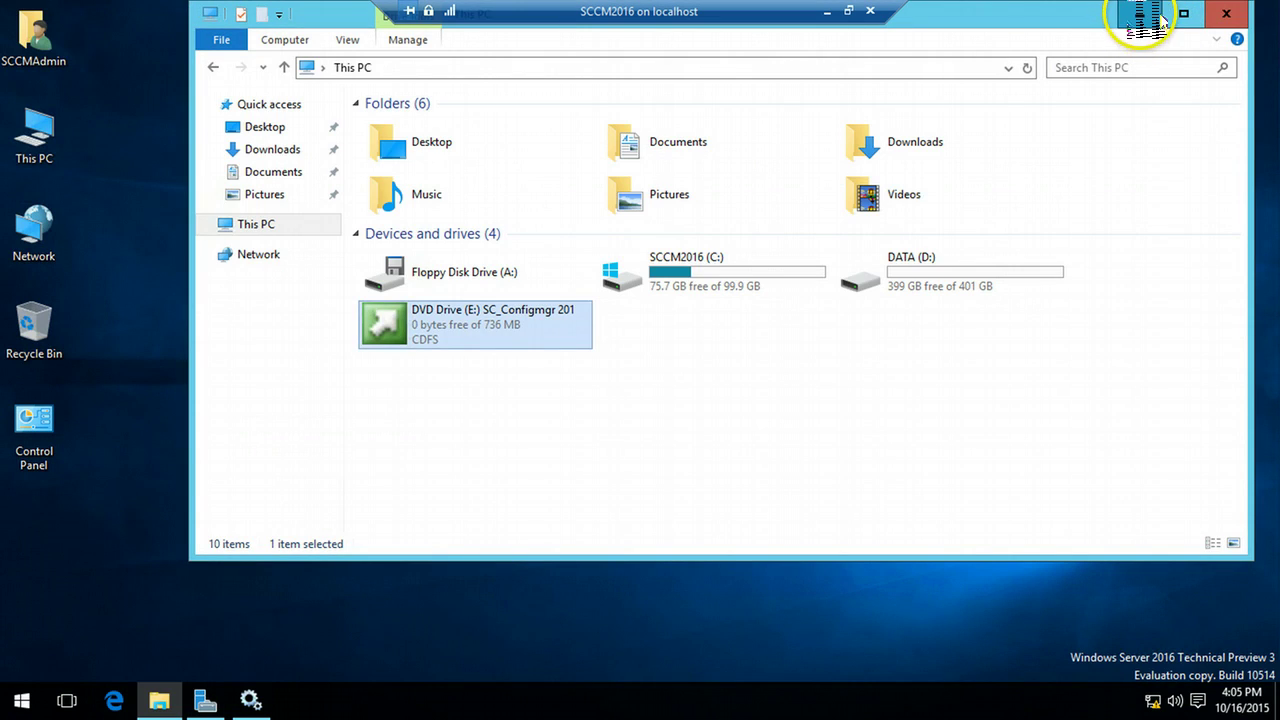
{"action": "left_click", "coordinate": [1141, 14]}
{"action": "right_click", "coordinate": [438, 222]}
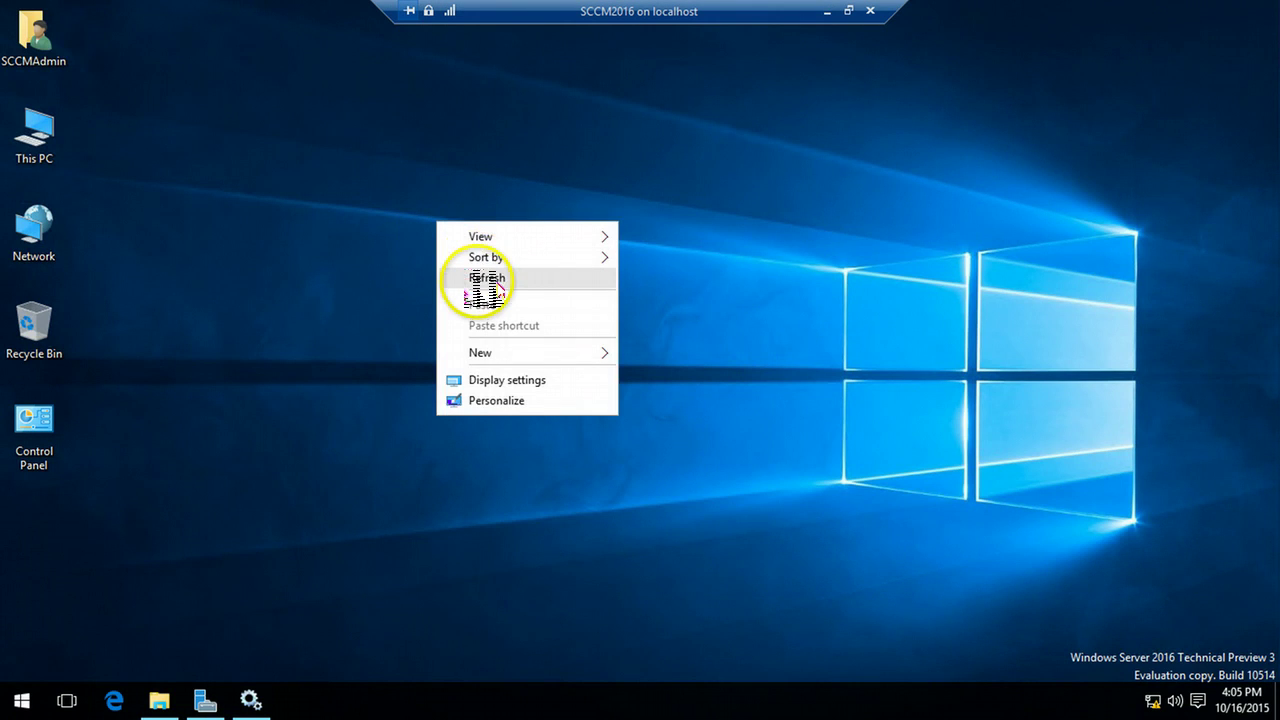
{"action": "left_click", "coordinate": [490, 278]}
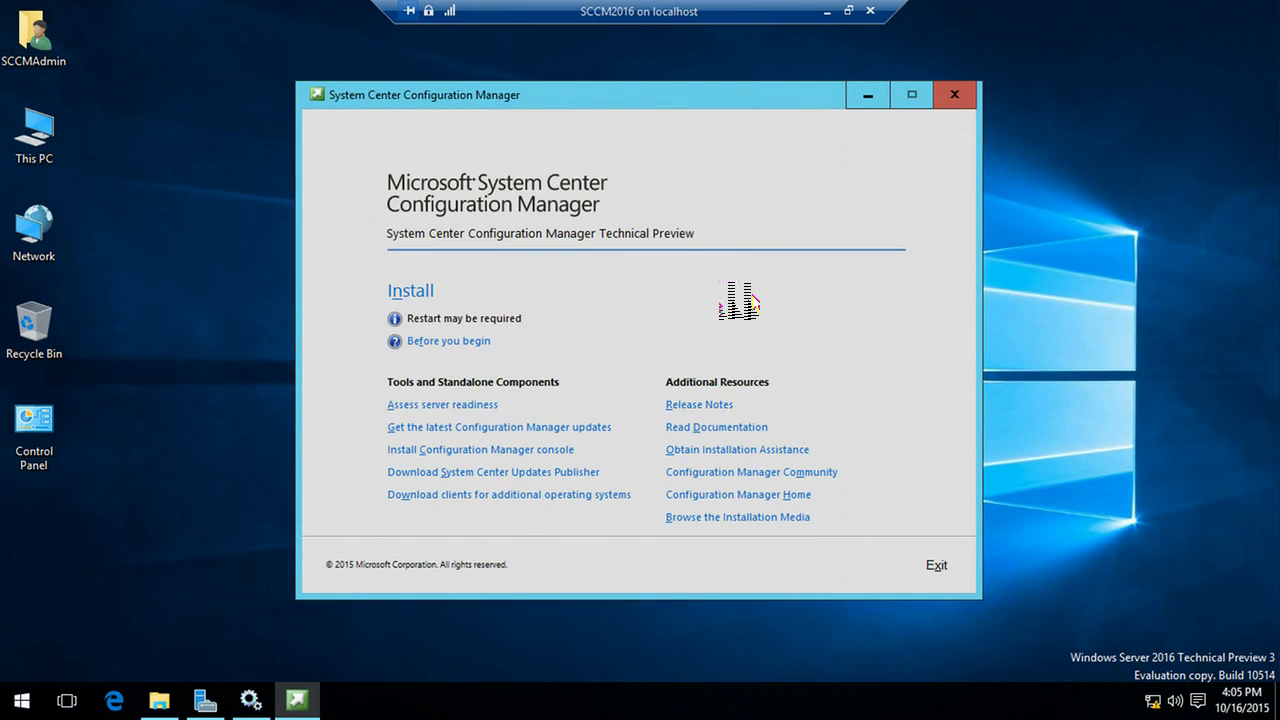
- Start the Configuration Manager installation, allow it to make changes to the PC, and minimize the launch window
{"action": "left_click", "coordinate": [418, 290]}
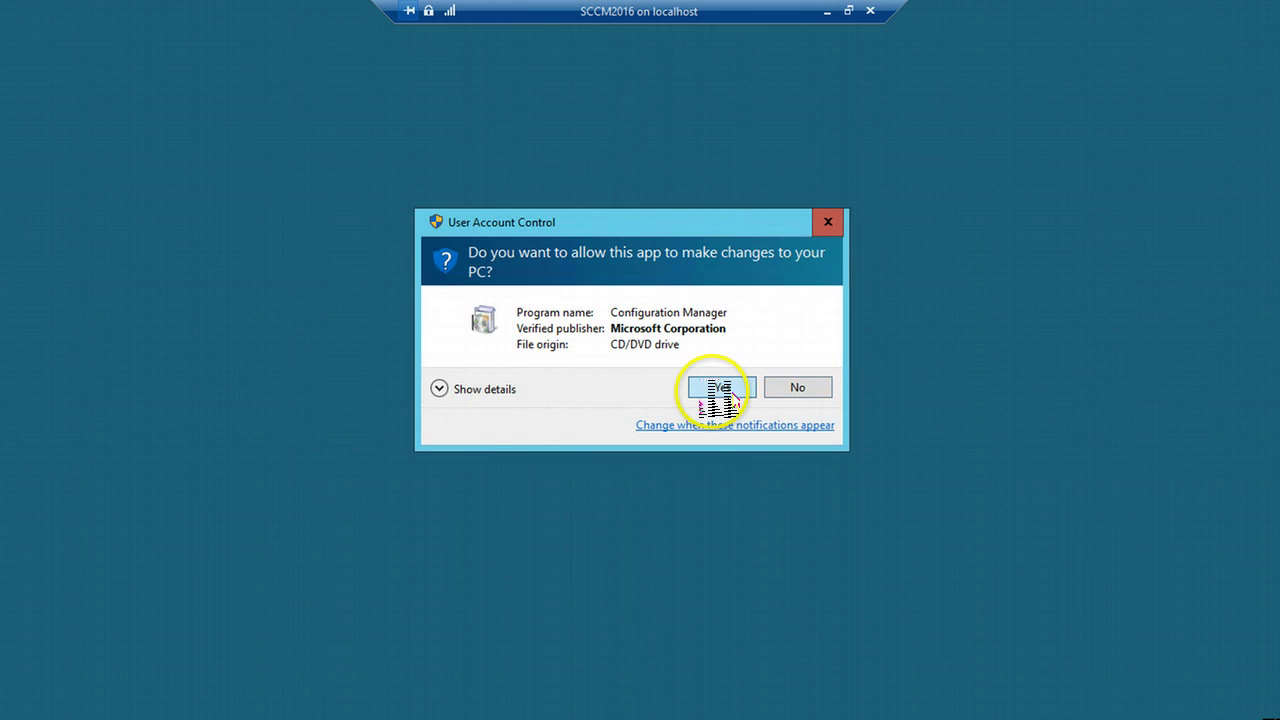
{"action": "left_click", "coordinate": [720, 390]}
{"action": "left_click", "coordinate": [857, 92]}
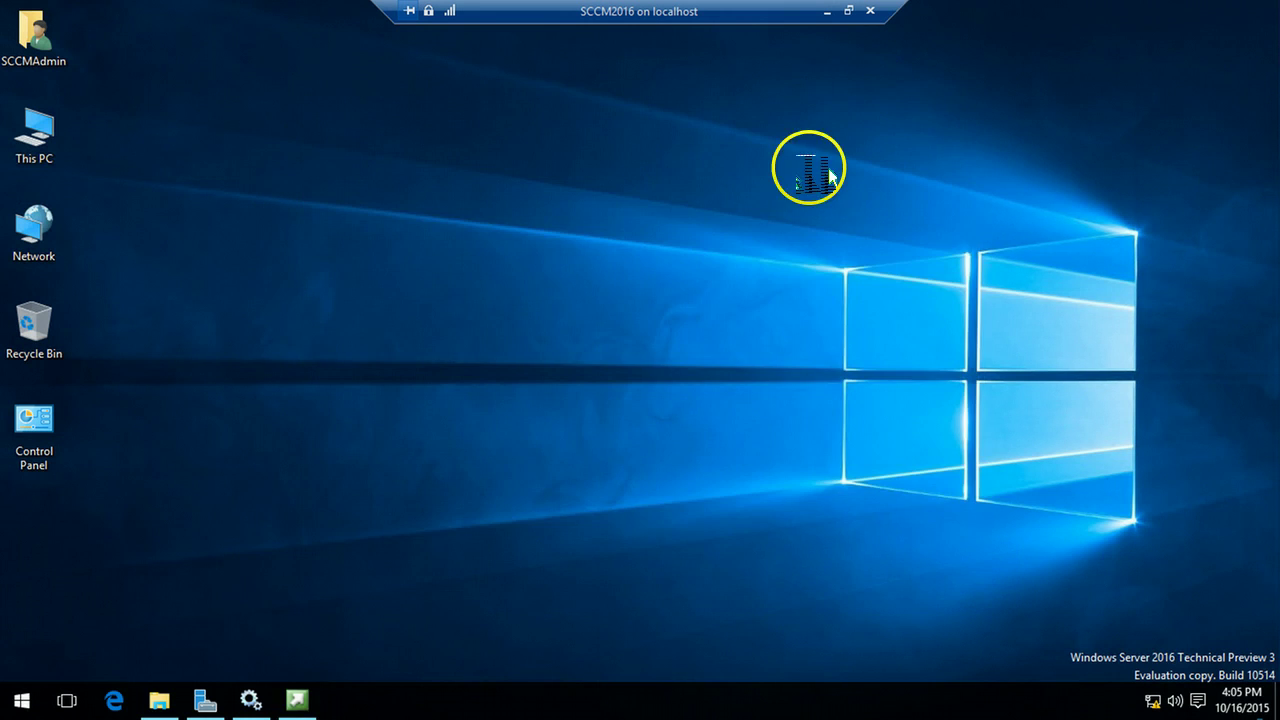
{"action": "right_click", "coordinate": [506, 206]}
{"action": "left_click", "coordinate": [540, 262]}
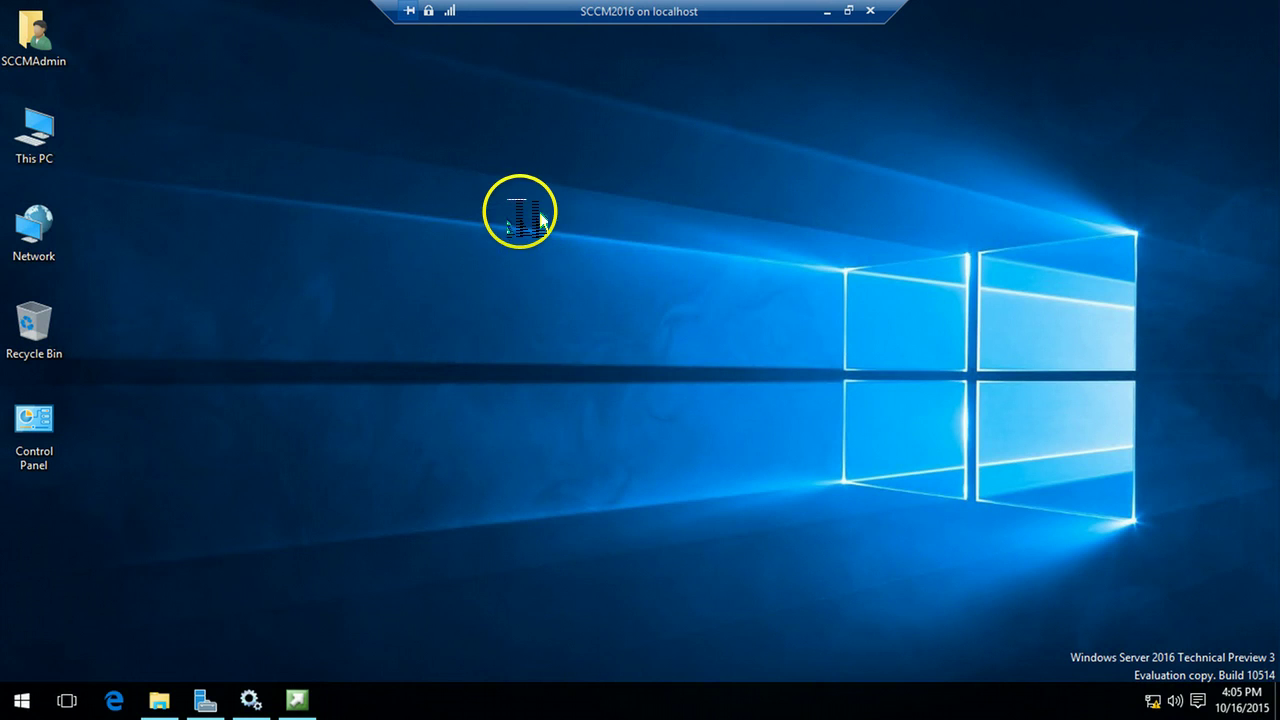
{"action": "right_click", "coordinate": [512, 210]}
{"action": "left_click", "coordinate": [560, 264]}
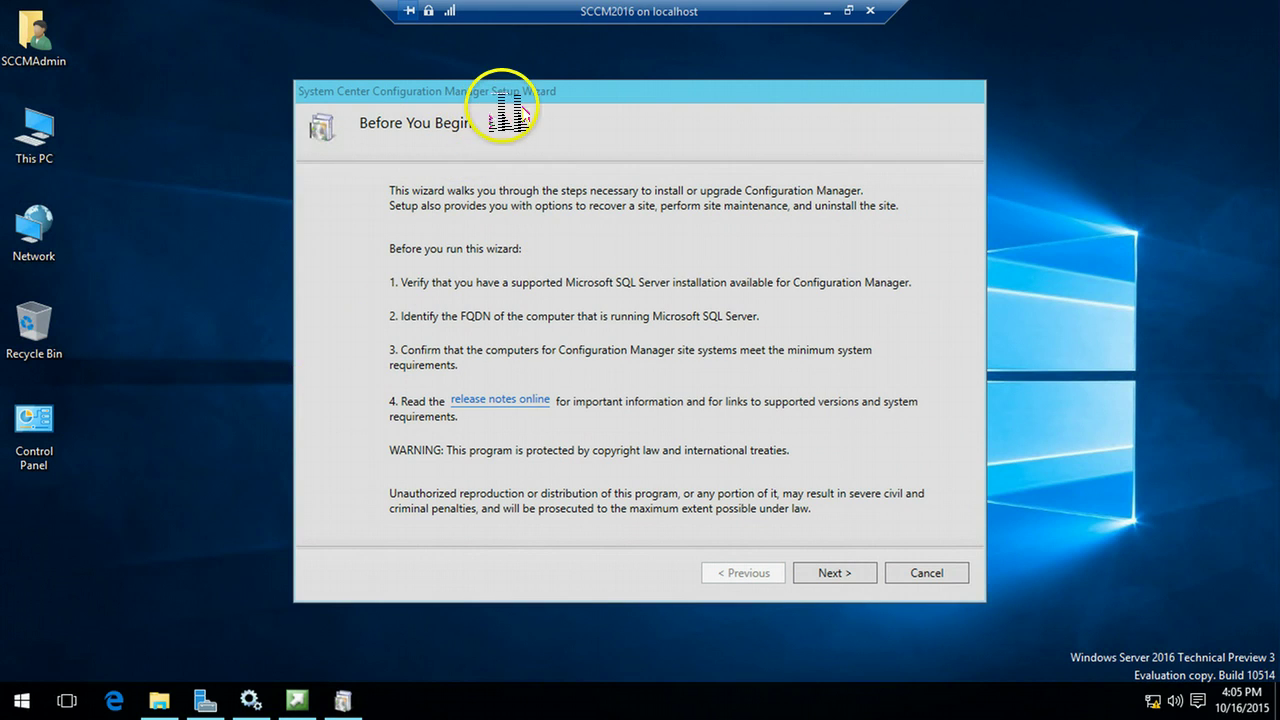
- Keep the Install a Configuration Manager primary site option and accept the license terms to reach the prerequisite licenses
{"action": "left_click", "coordinate": [835, 573]}
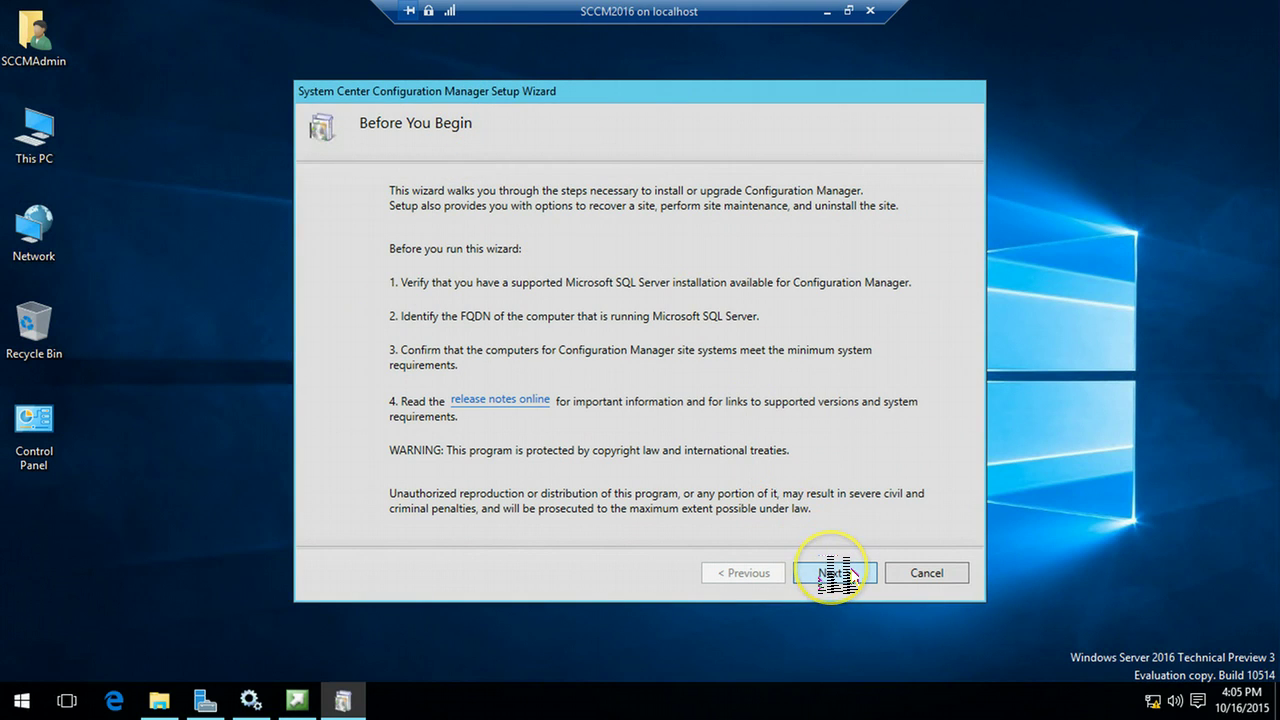
{"action": "left_click", "coordinate": [835, 573]}
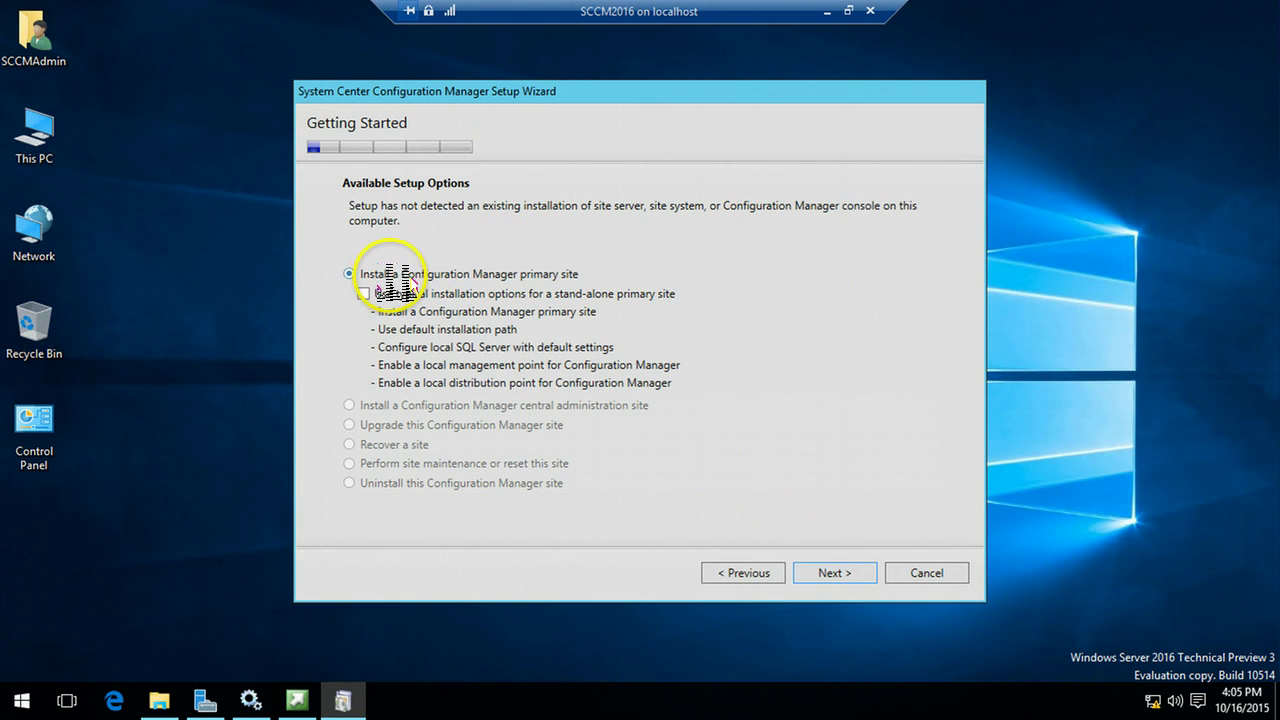
{"action": "left_click", "coordinate": [835, 573]}
{"action": "left_click", "coordinate": [777, 519]}
{"action": "left_click", "coordinate": [835, 573]}
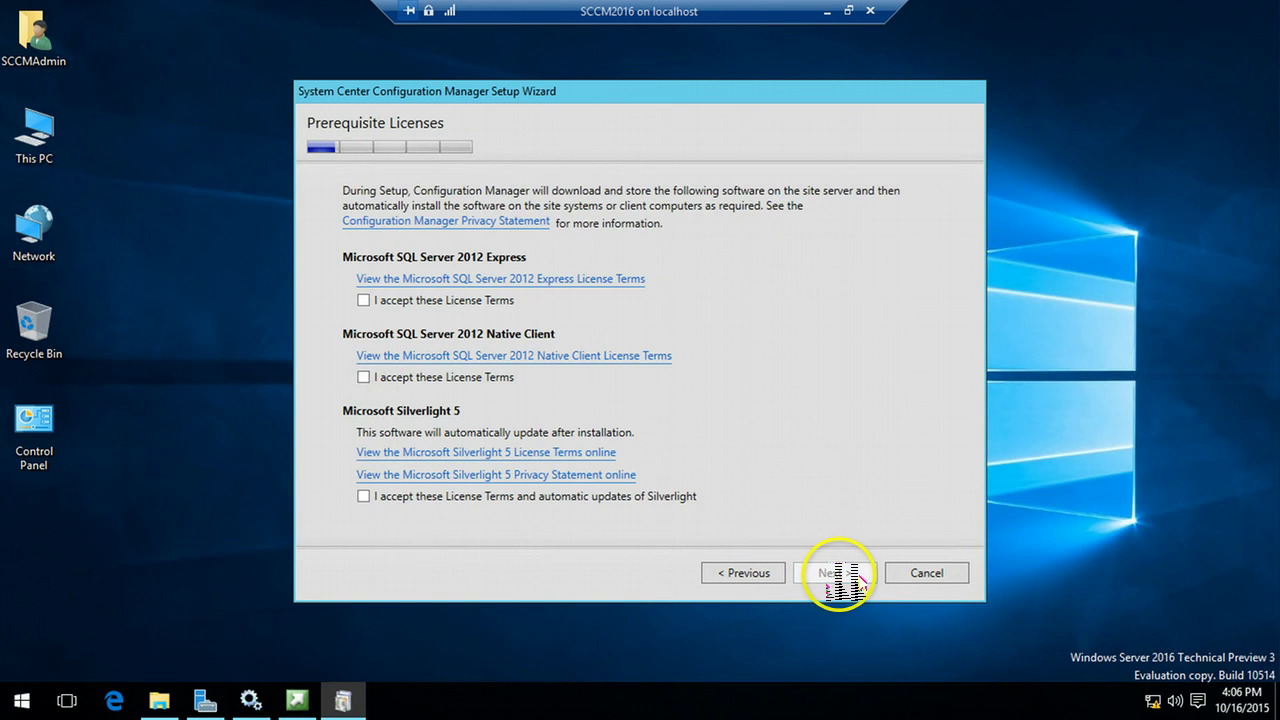
- Accept the prerequisite license terms for SQL Server 2012 Express, SQL Server 2012 Native Client and Silverlight 5, and continue
{"action": "left_click", "coordinate": [468, 300]}
{"action": "left_click", "coordinate": [435, 378]}
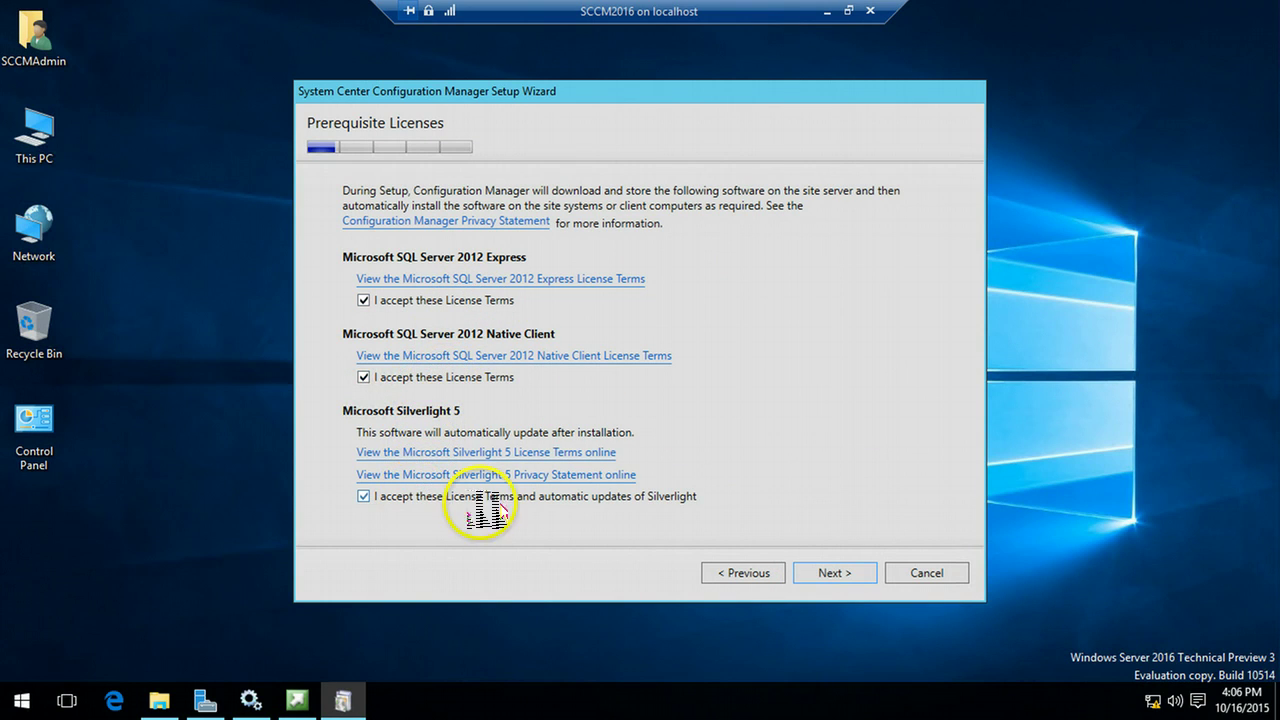
{"action": "left_click", "coordinate": [858, 574]}
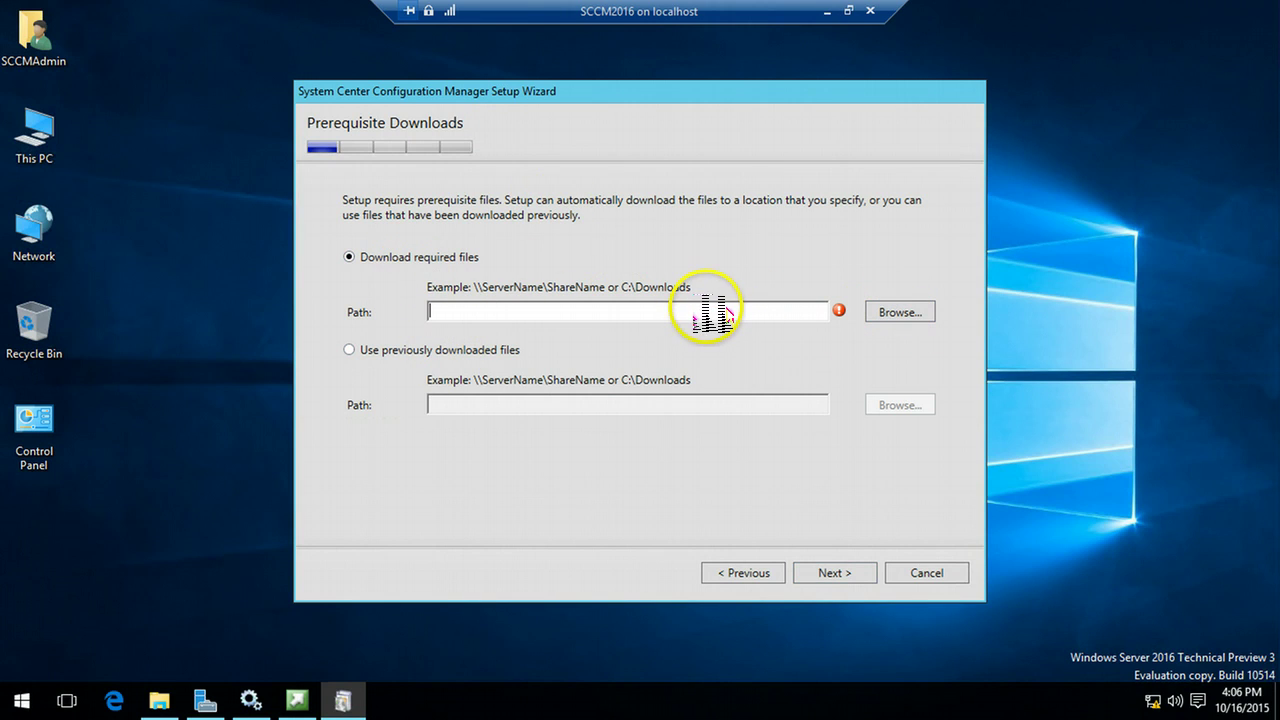
- Set the prerequisite downloads to use previously downloaded files and close the folder browser without choosing a folder
{"action": "left_click", "coordinate": [430, 349]}
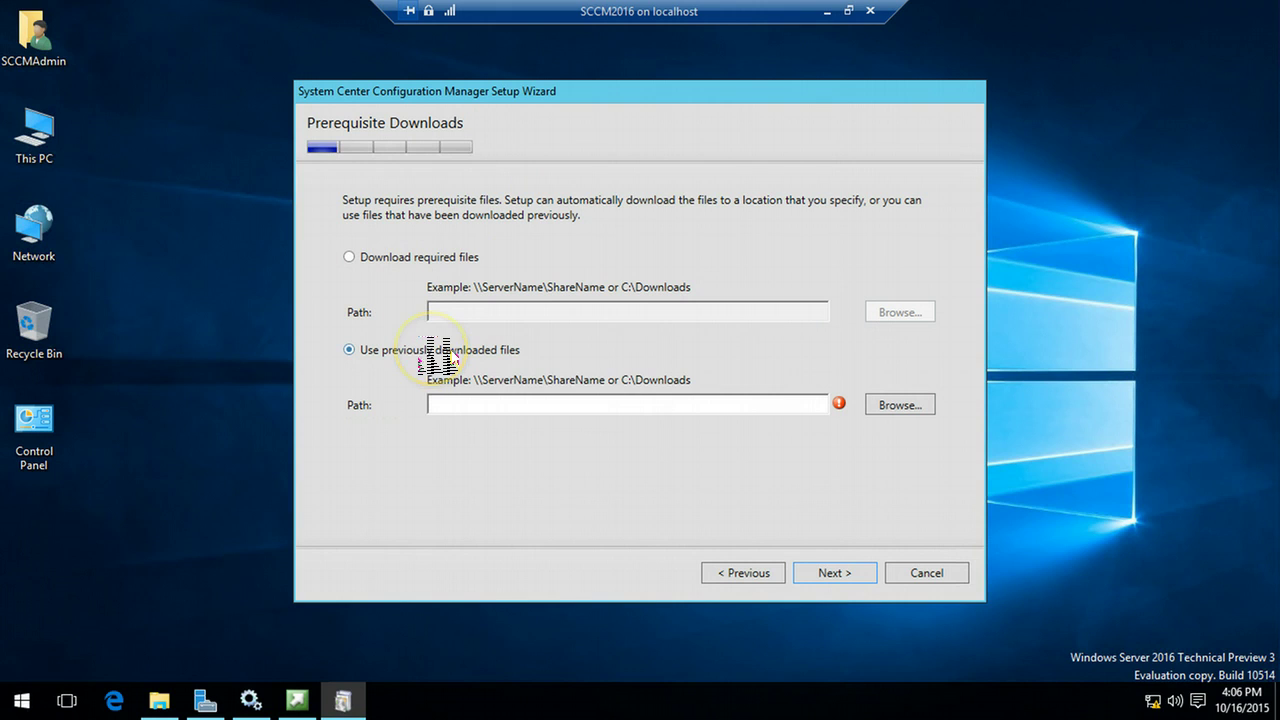
{"action": "left_click", "coordinate": [912, 406]}
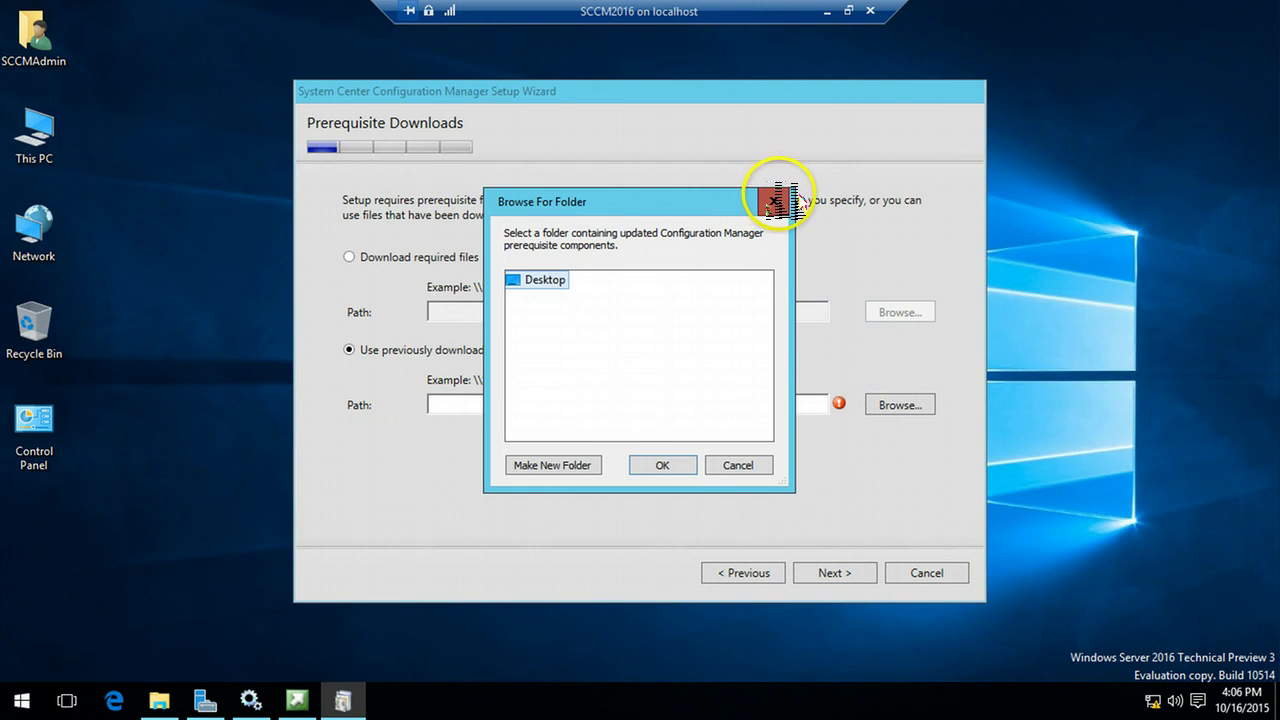
{"action": "left_click", "coordinate": [775, 201]}
- Open the SCCM 2016 Pre-Req folder on DATA (D:) in File Explorer and copy its path
{"action": "left_click", "coordinate": [158, 700]}
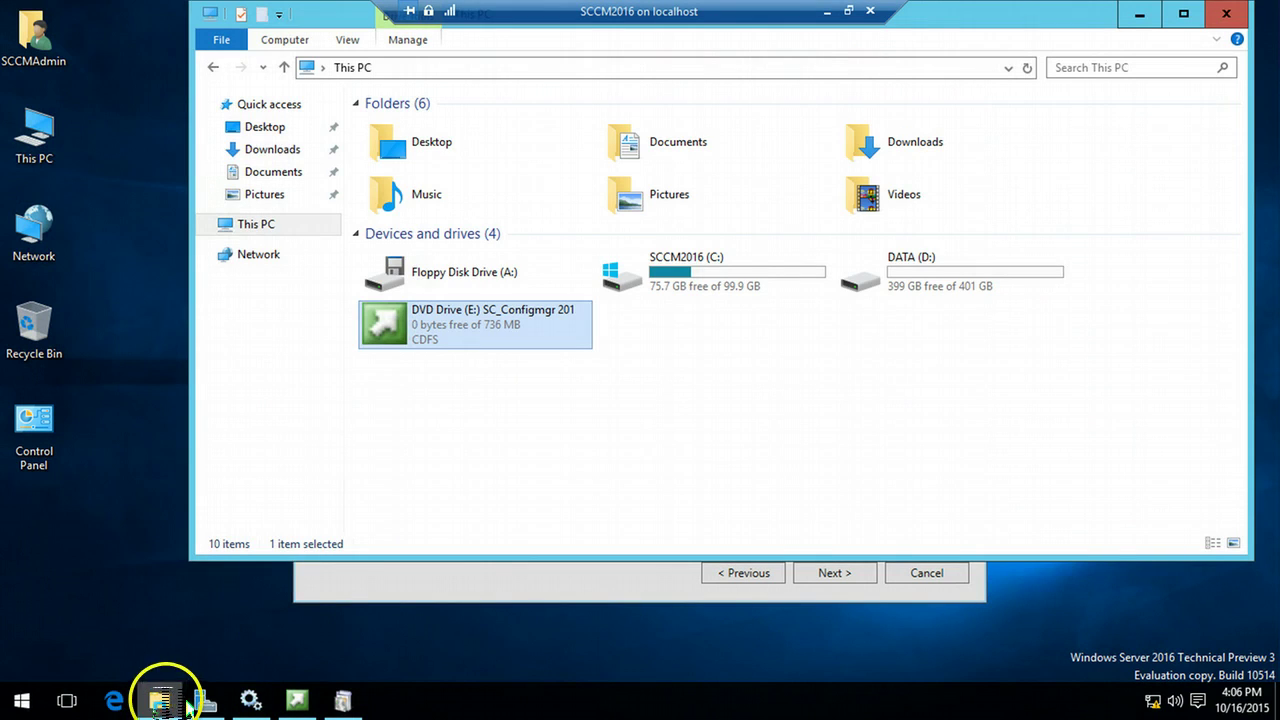
{"action": "double_click", "coordinate": [900, 285]}
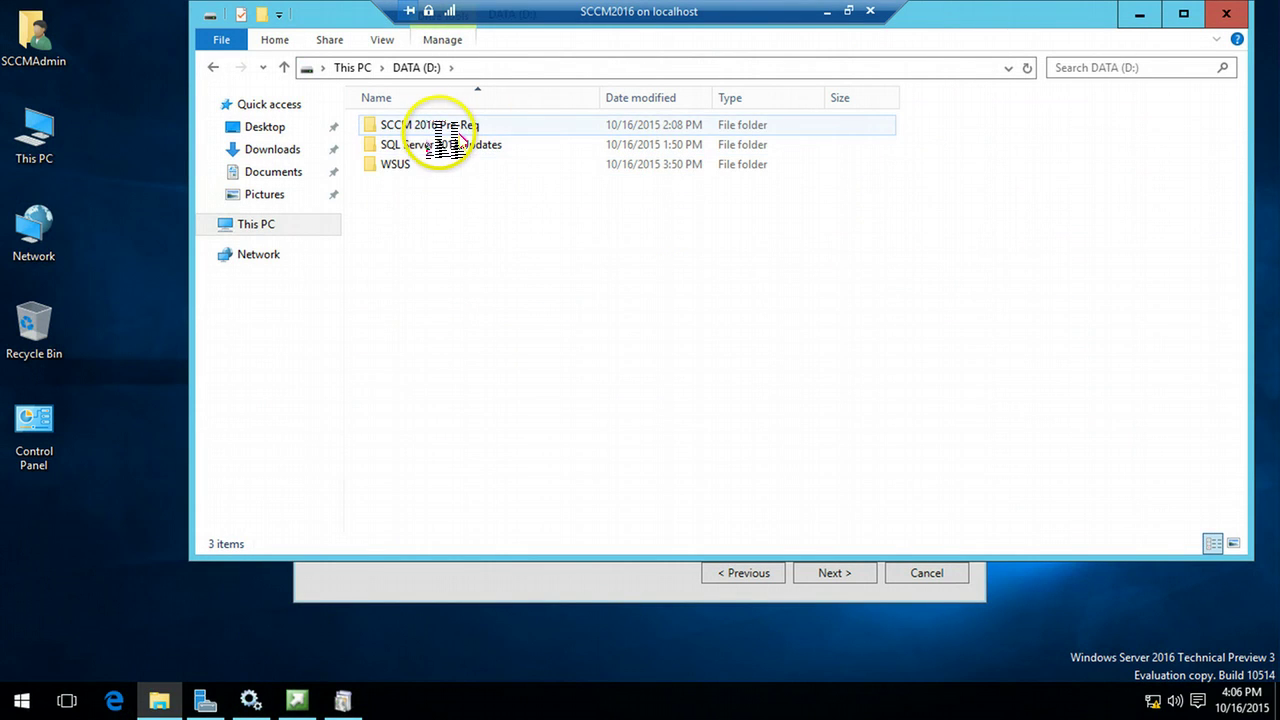
{"action": "double_click", "coordinate": [443, 126]}
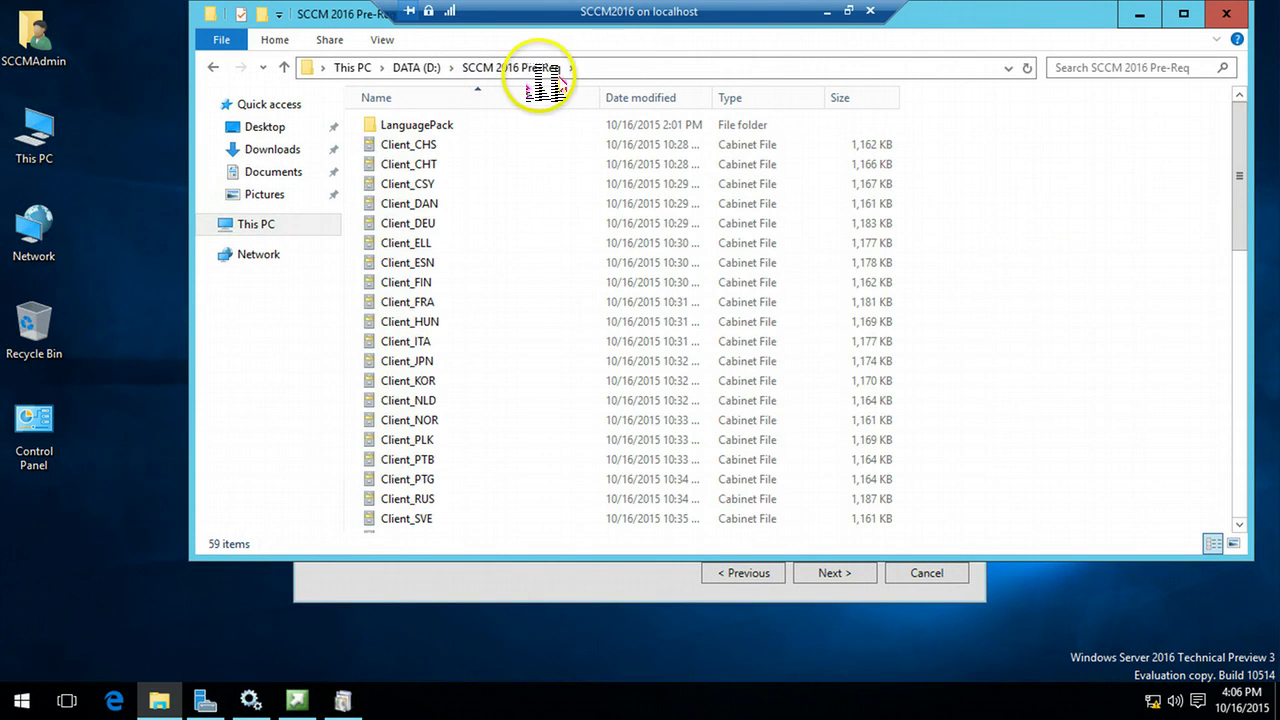
{"action": "left_click", "coordinate": [612, 68]}
{"action": "right_click", "coordinate": [430, 72]}
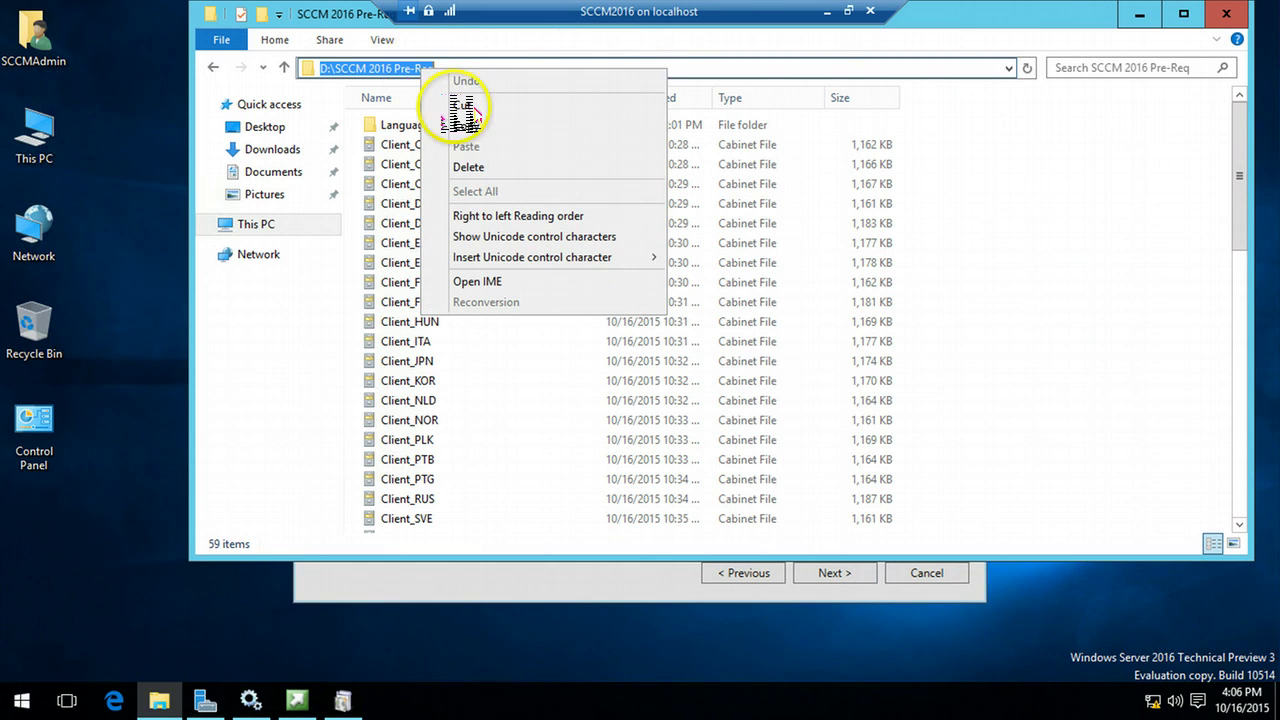
{"action": "left_click", "coordinate": [466, 126]}
- Enter D:\SCCM 2016 Pre-Req as the path of the previously downloaded files and start their verification
{"action": "left_click", "coordinate": [1139, 14]}
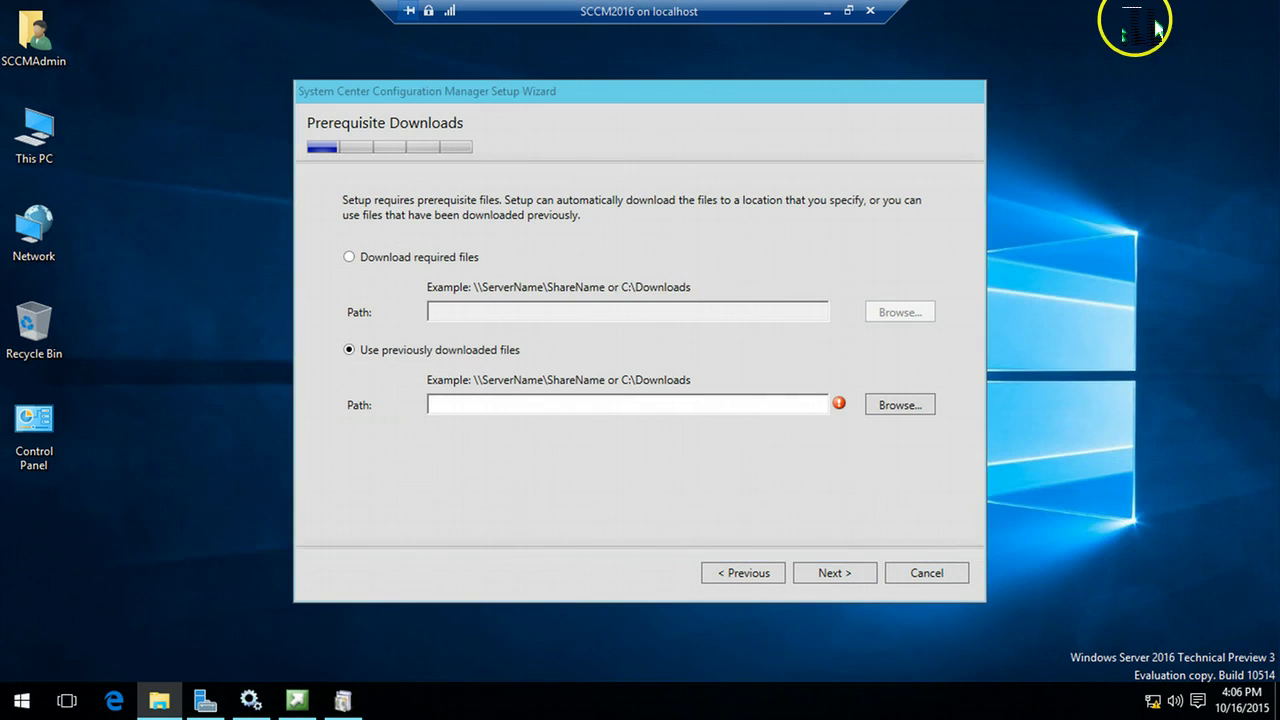
{"action": "left_click", "coordinate": [558, 410]}
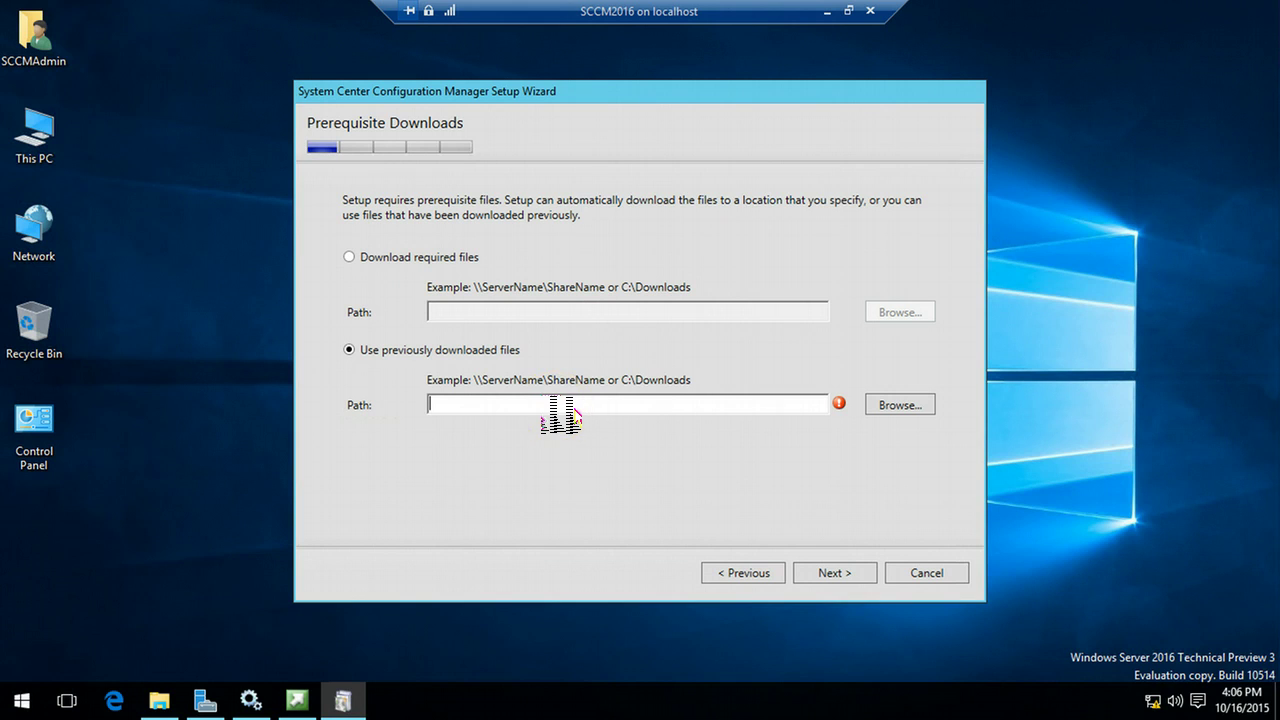
{"action": "left_click", "coordinate": [586, 403]}
{"action": "left_click", "coordinate": [830, 573]}
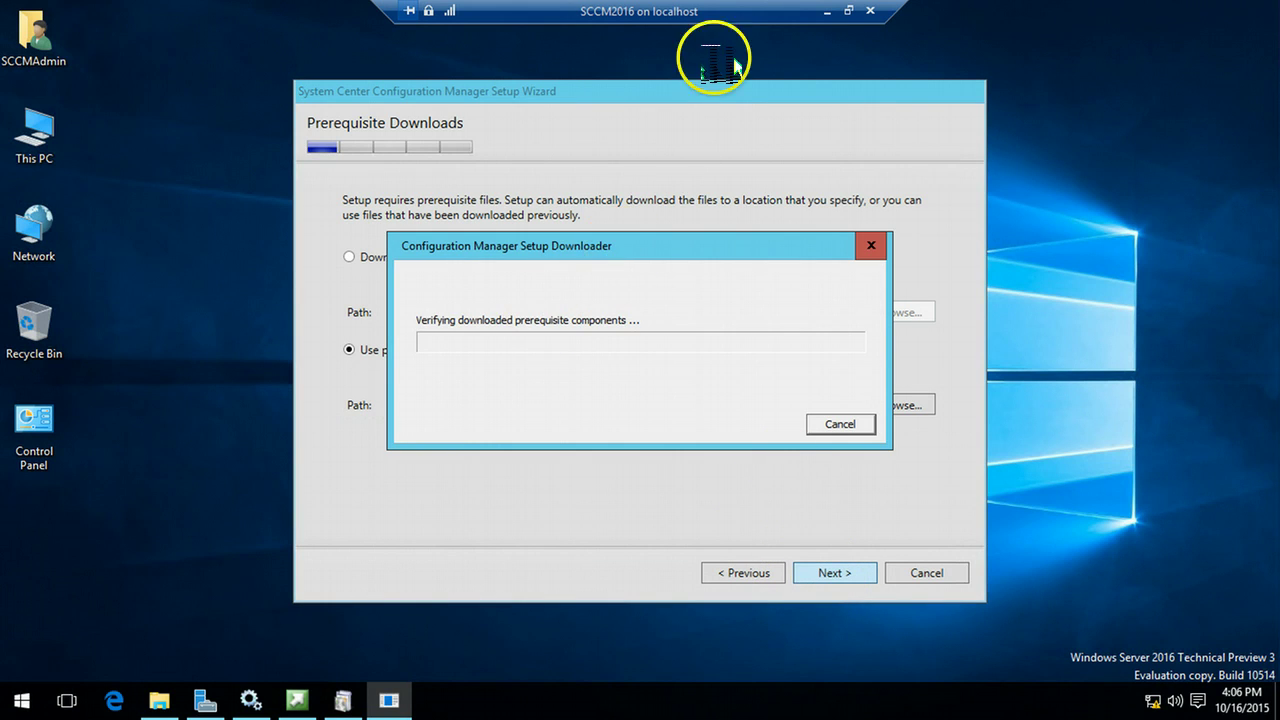
- Show the SCCM2016 connection in a window and watch the verification of the downloaded prerequisite components
{"action": "double_click", "coordinate": [748, 18]}
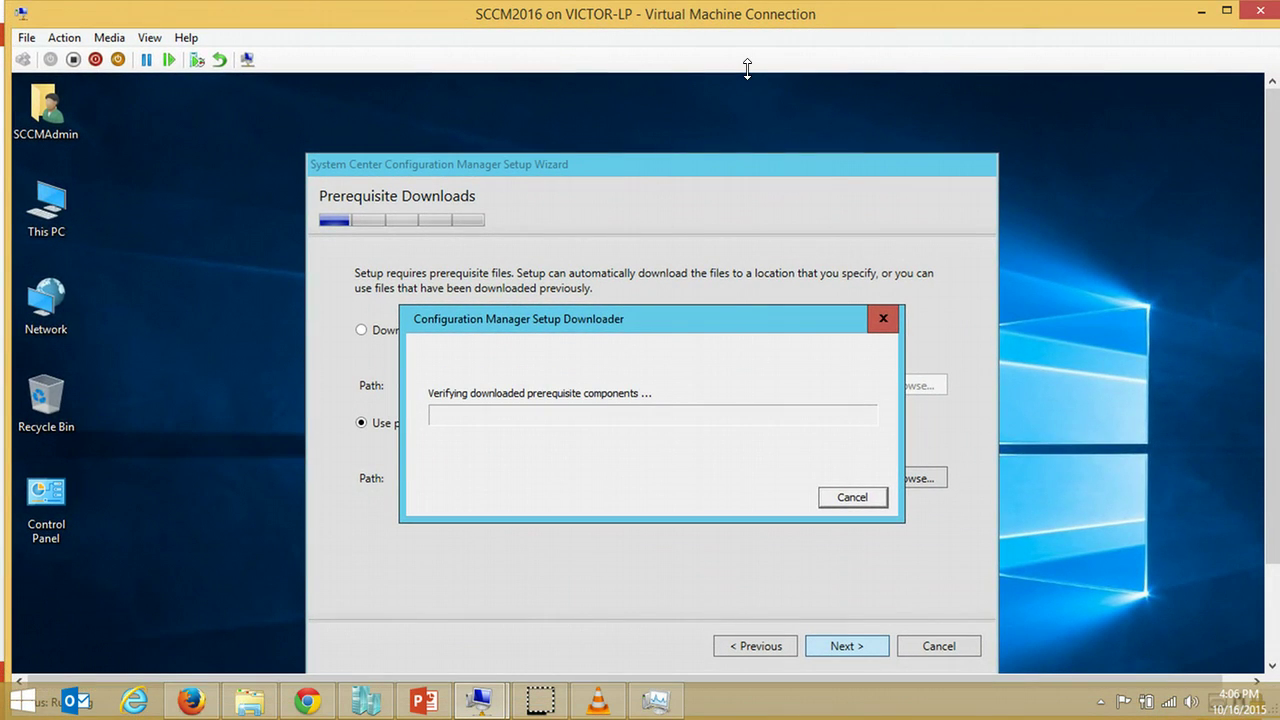
{"action": "left_click", "coordinate": [1267, 285]}
{"action": "left_click_drag", "start_coordinate": [1267, 285], "coordinate": [1260, 360]}
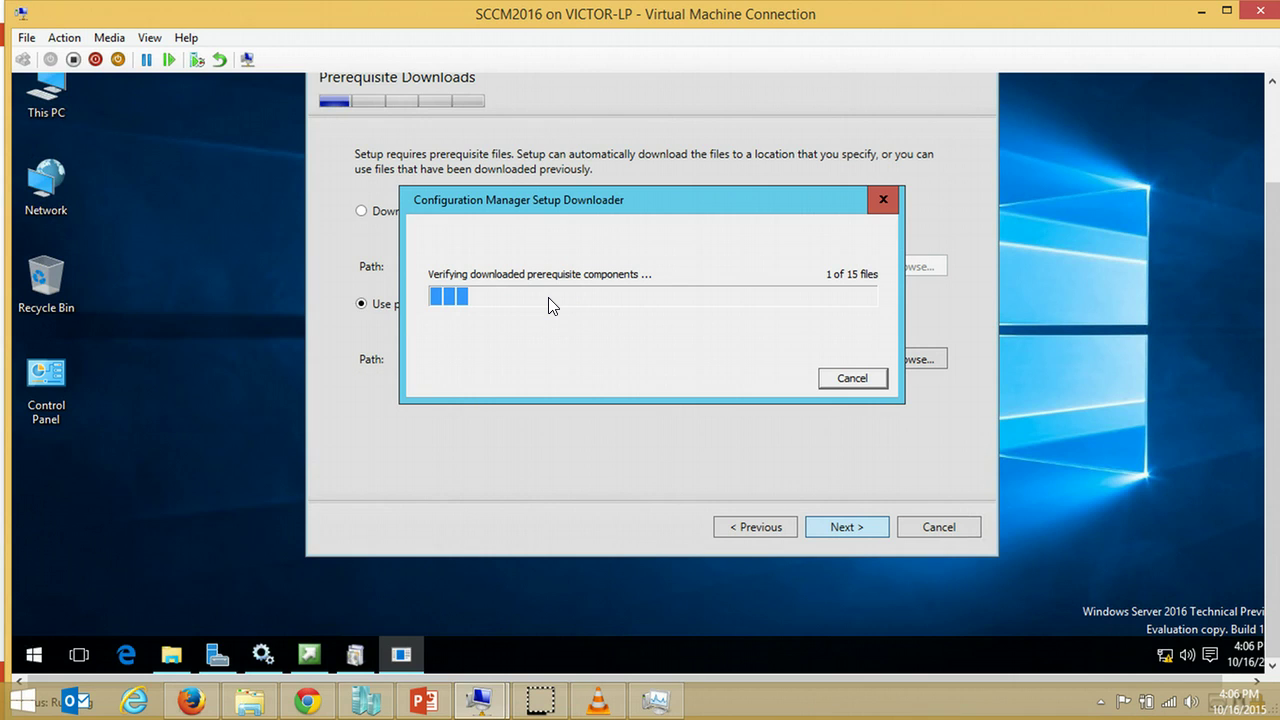
{"action": "left_click", "coordinate": [651, 305]}
{"action": "left_click", "coordinate": [472, 276]}
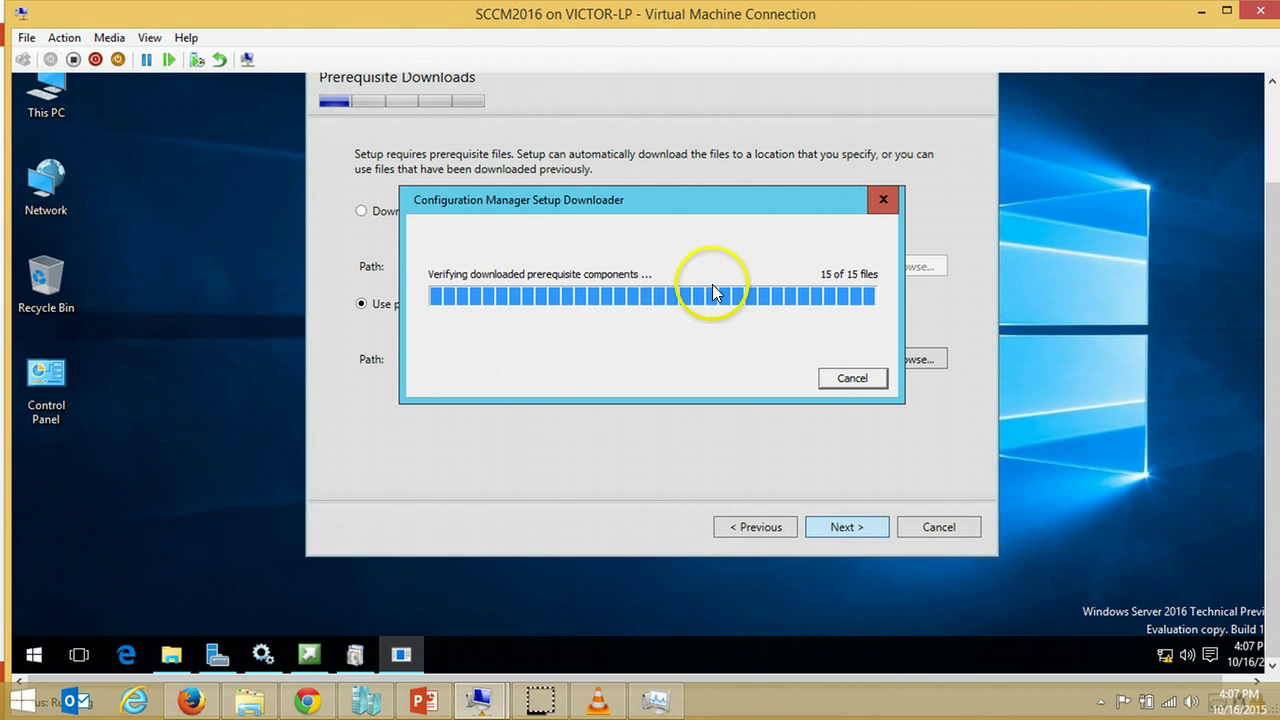
{"action": "scroll", "coordinate": [1275, 288], "scroll_direction": "up", "scroll_amount": 1}
{"action": "scroll", "coordinate": [1275, 288], "scroll_direction": "down", "scroll_amount": 1}
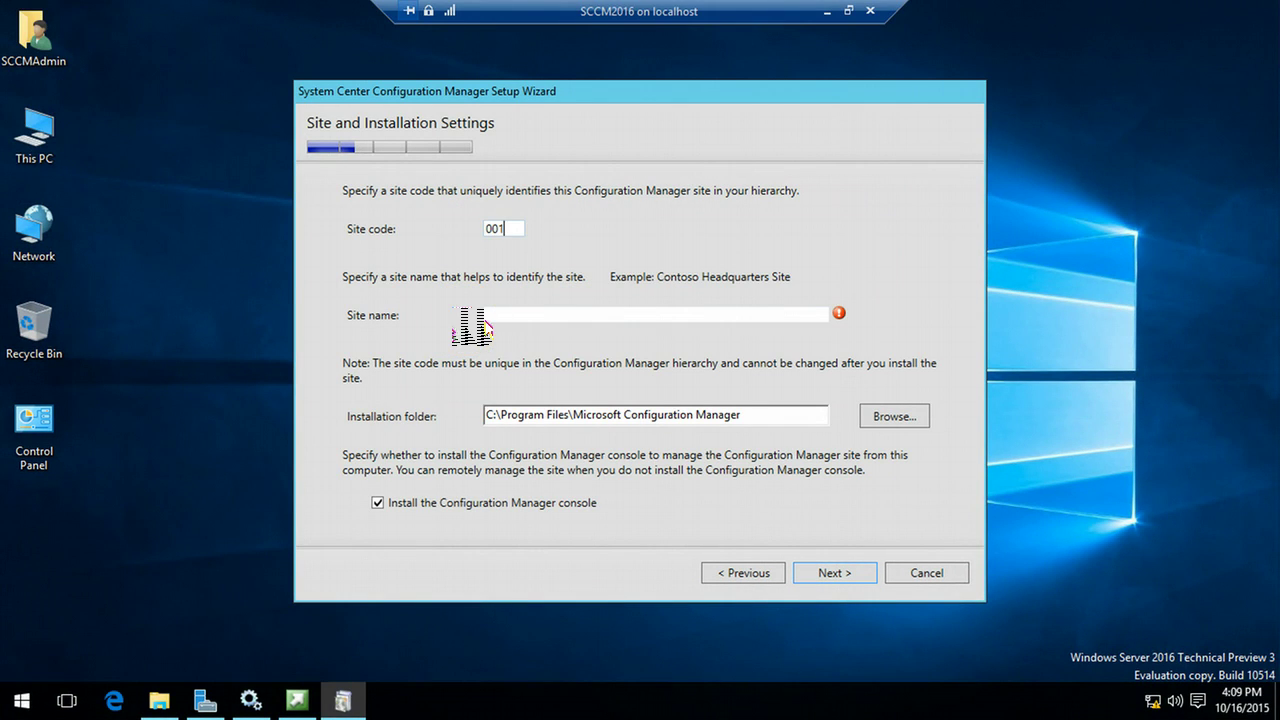
- Name the site Main Site and keep the default installation folder with the Configuration Manager console included
{"action": "left_click", "coordinate": [500, 316]}
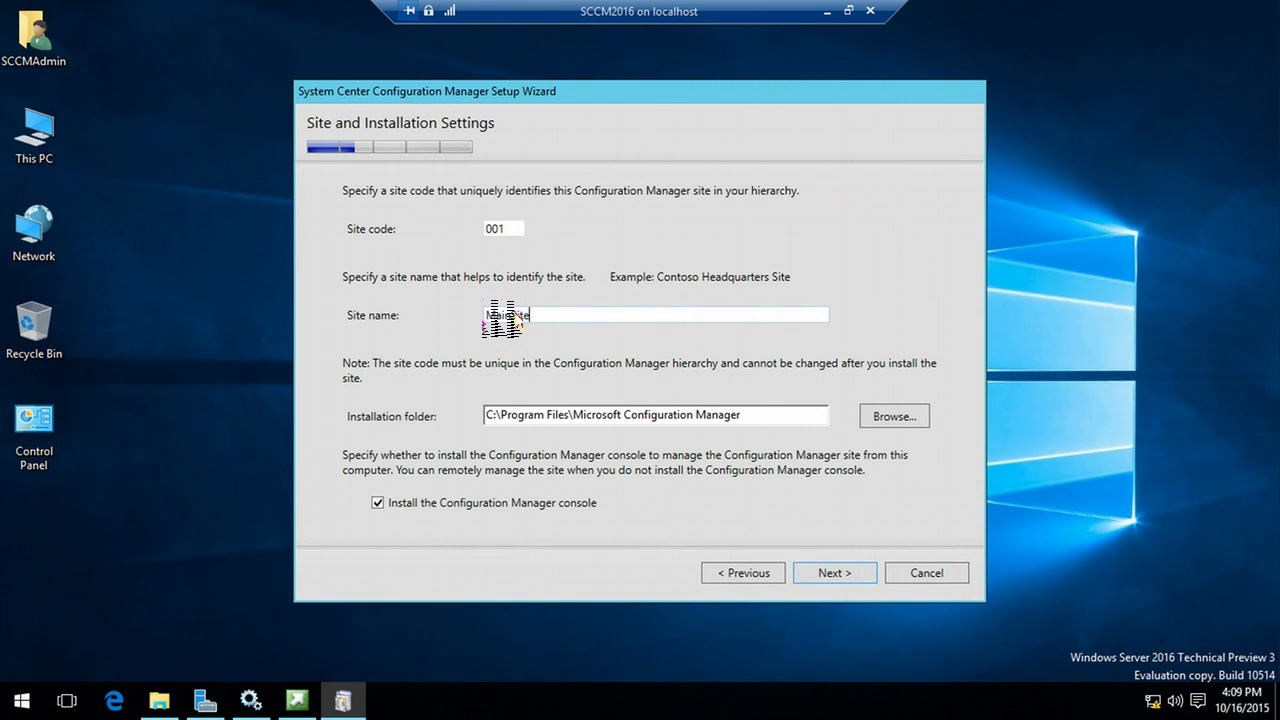
{"action": "left_click", "coordinate": [838, 574]}
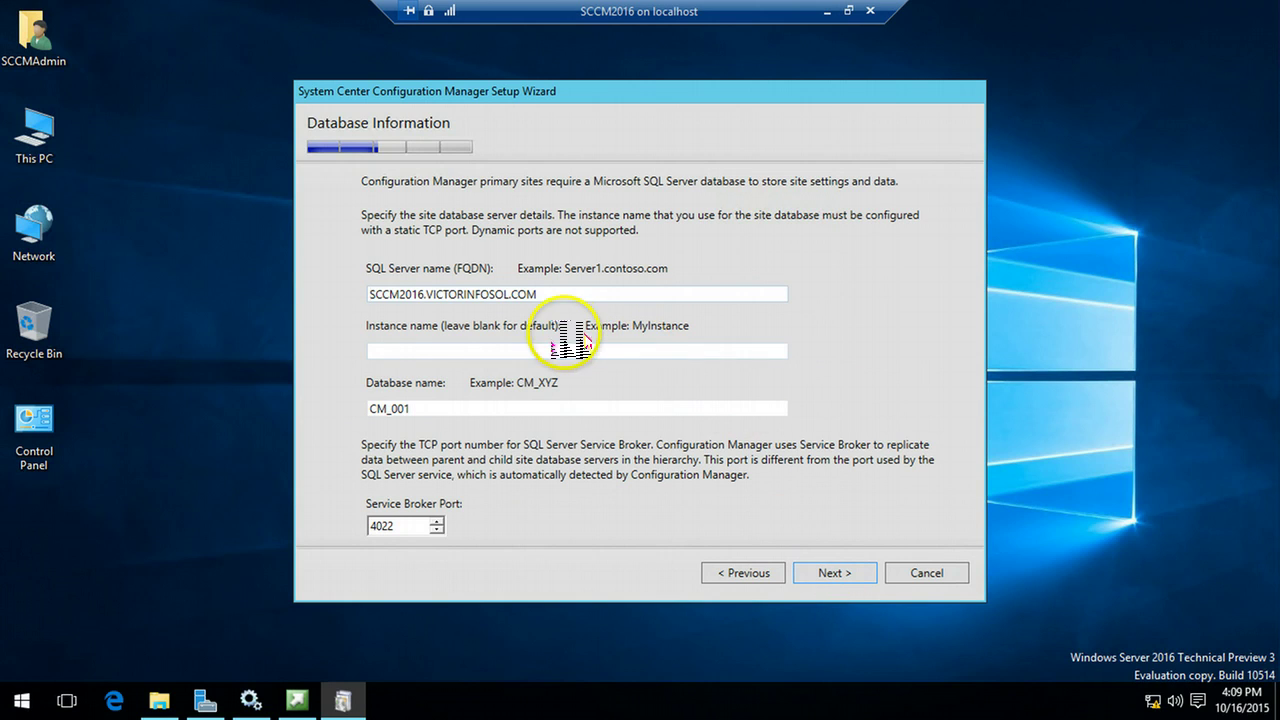
- Accept the default SQL Server instance on SCCM2016.VICTORINFOSOL.COM, database CM_001, Service Broker port 4022 and the default data and log file locations
{"action": "left_click_drag", "start_coordinate": [578, 298], "coordinate": [362, 303]}
{"action": "left_click", "coordinate": [218, 406]}
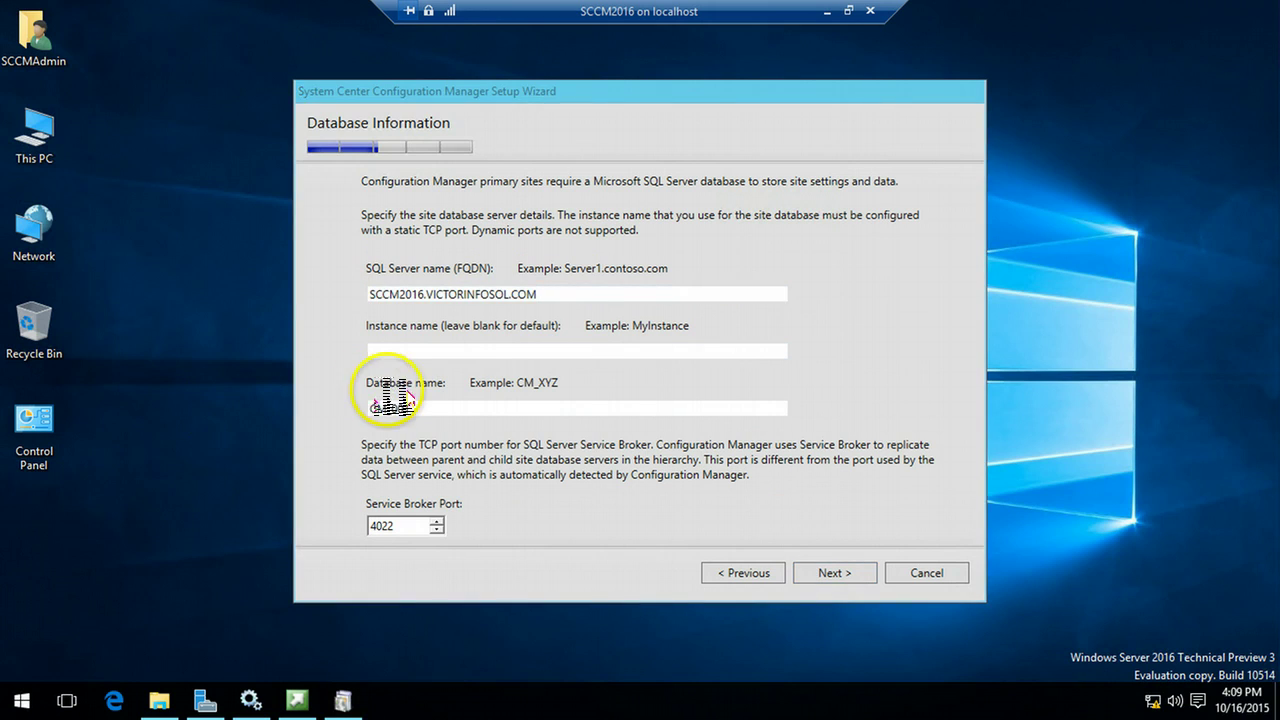
{"action": "left_click_drag", "start_coordinate": [532, 294], "coordinate": [305, 322]}
{"action": "left_click", "coordinate": [470, 350]}
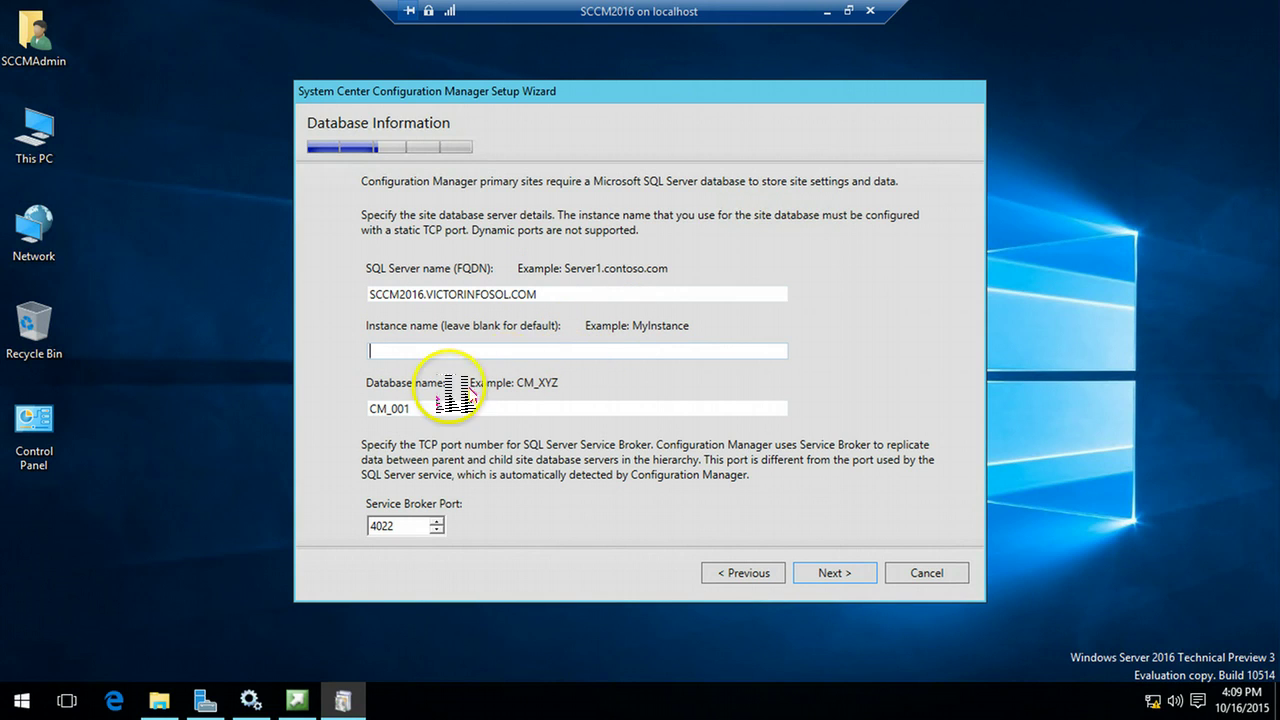
{"action": "left_click", "coordinate": [834, 573]}
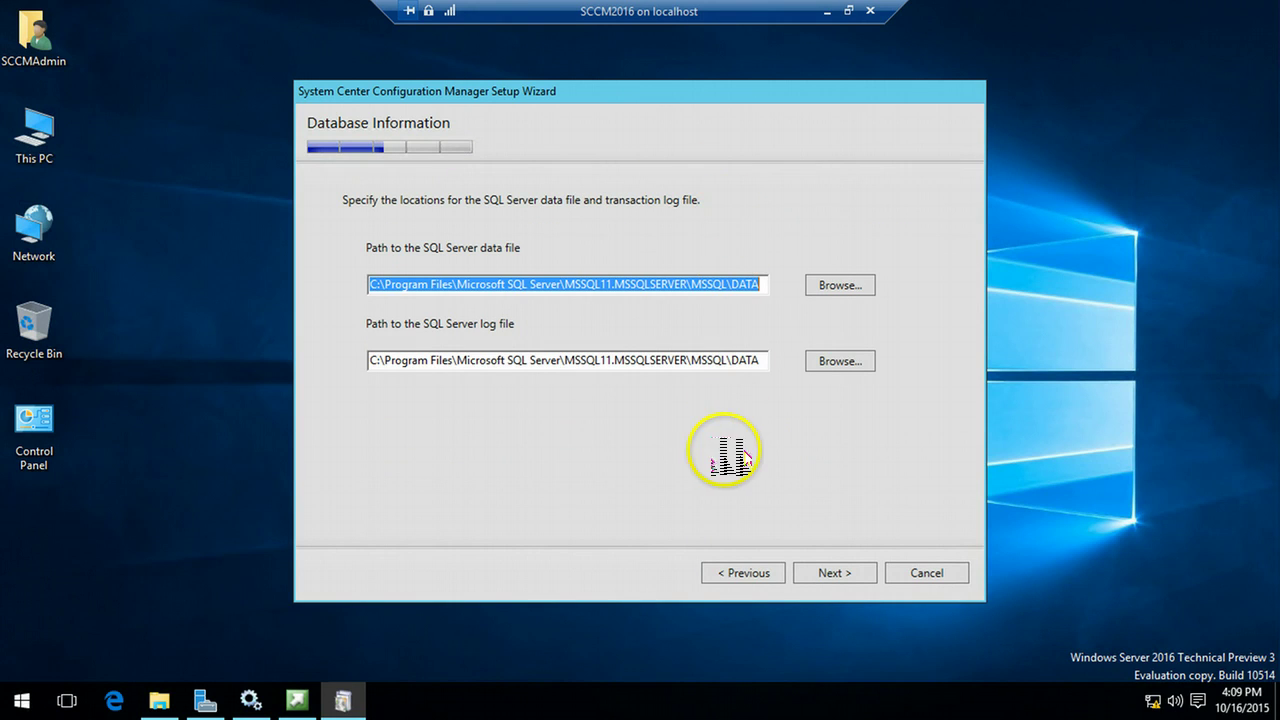
{"action": "left_click", "coordinate": [834, 573]}
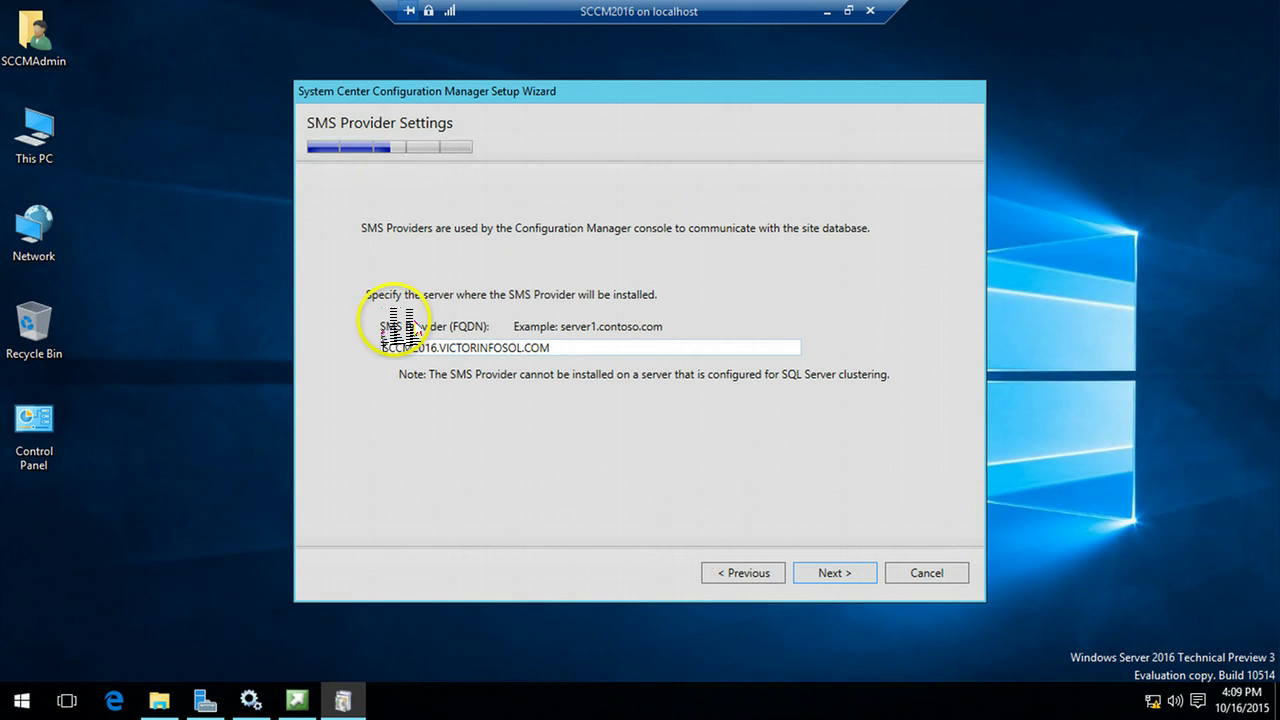
- Keep SCCM2016.VICTORINFOSOL.COM as the SMS Provider and accept HTTPS-only client communication, agreeing to continue with the PKI certificate requirement
{"action": "left_click", "coordinate": [835, 573]}
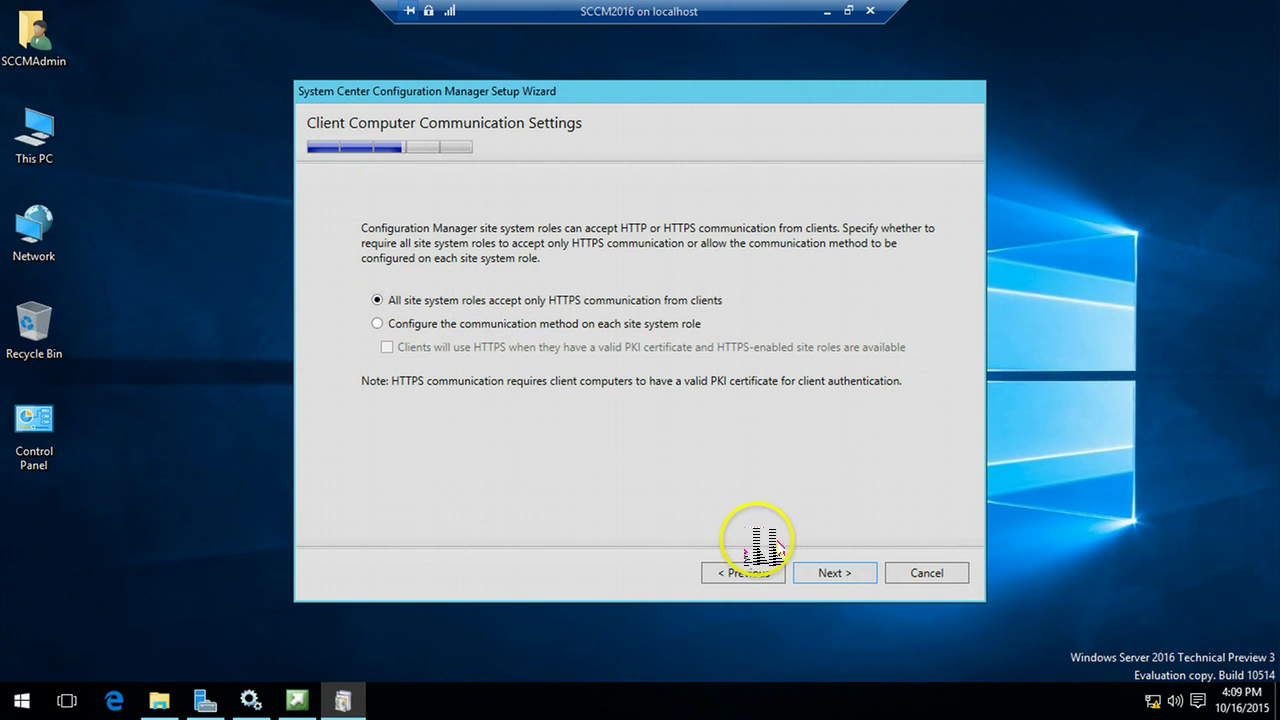
{"action": "left_click", "coordinate": [862, 577]}
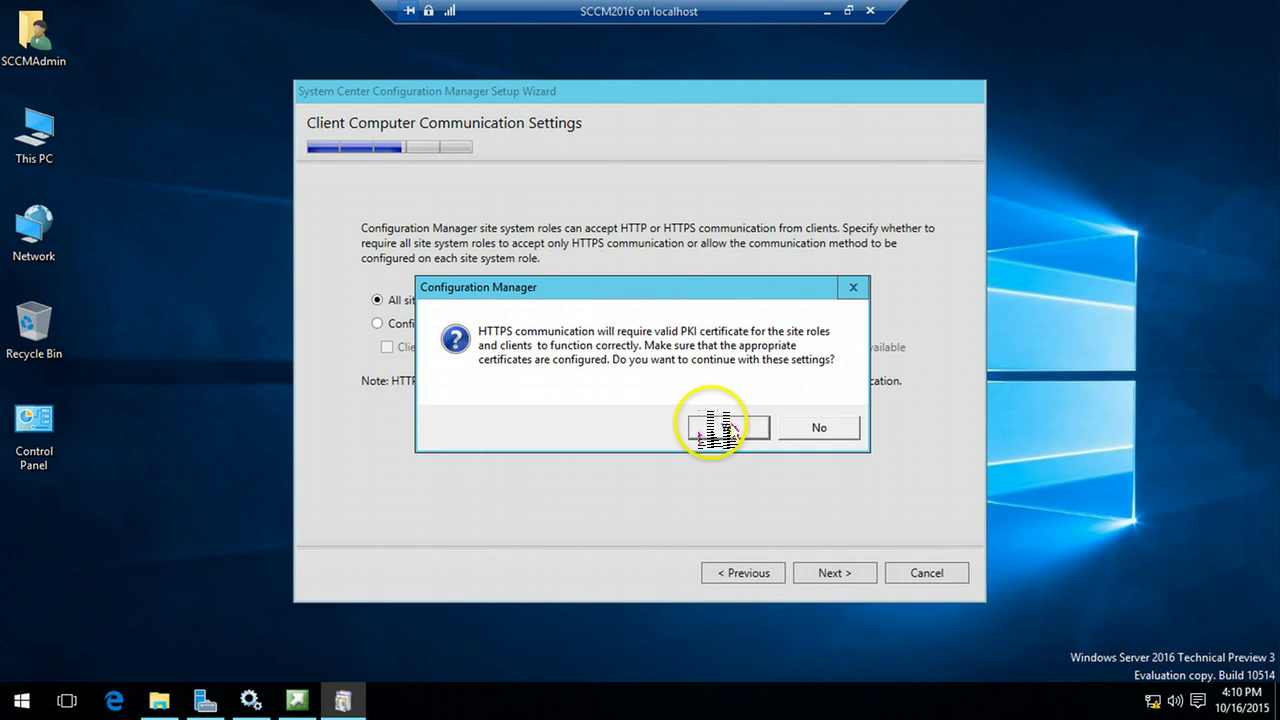
{"action": "left_click", "coordinate": [716, 428]}
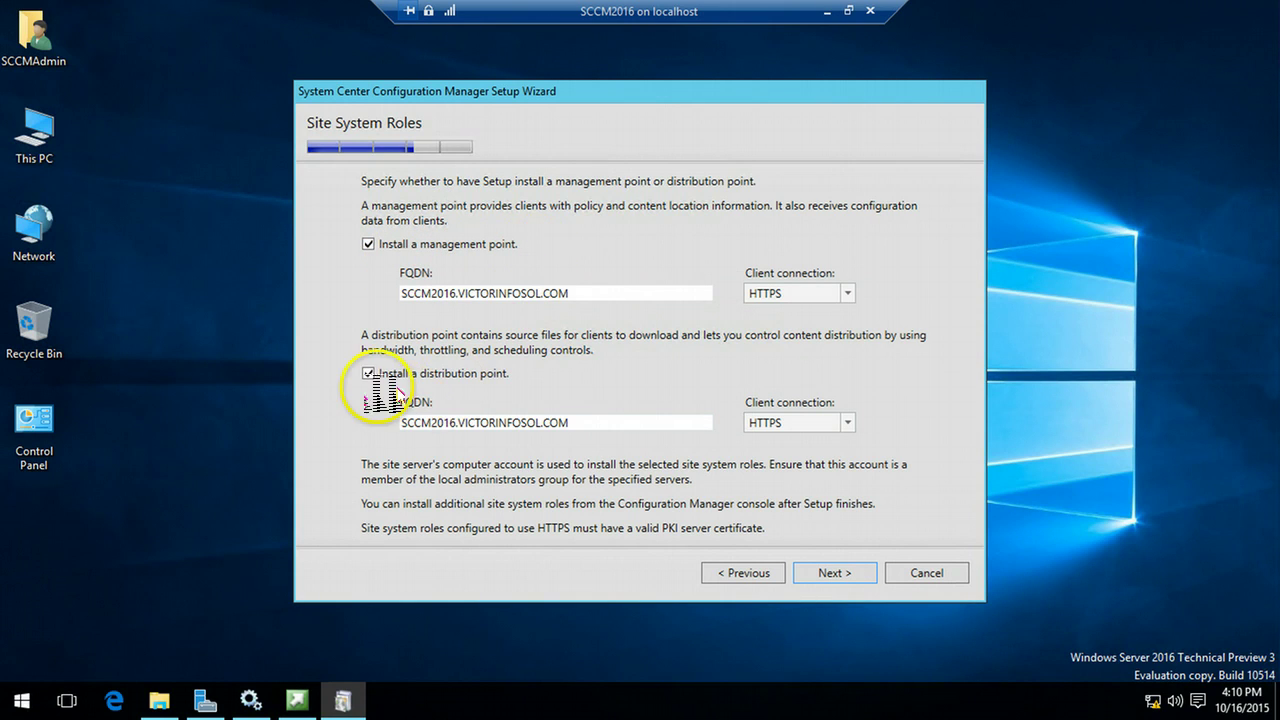
- Include the management point and distribution point on SCCM2016.VICTORINFOSOL.COM over HTTPS, and decline joining the Customer Experience Improvement Program
{"action": "left_click_drag", "start_coordinate": [594, 422], "coordinate": [398, 425]}
{"action": "left_click_drag", "start_coordinate": [605, 293], "coordinate": [335, 318]}
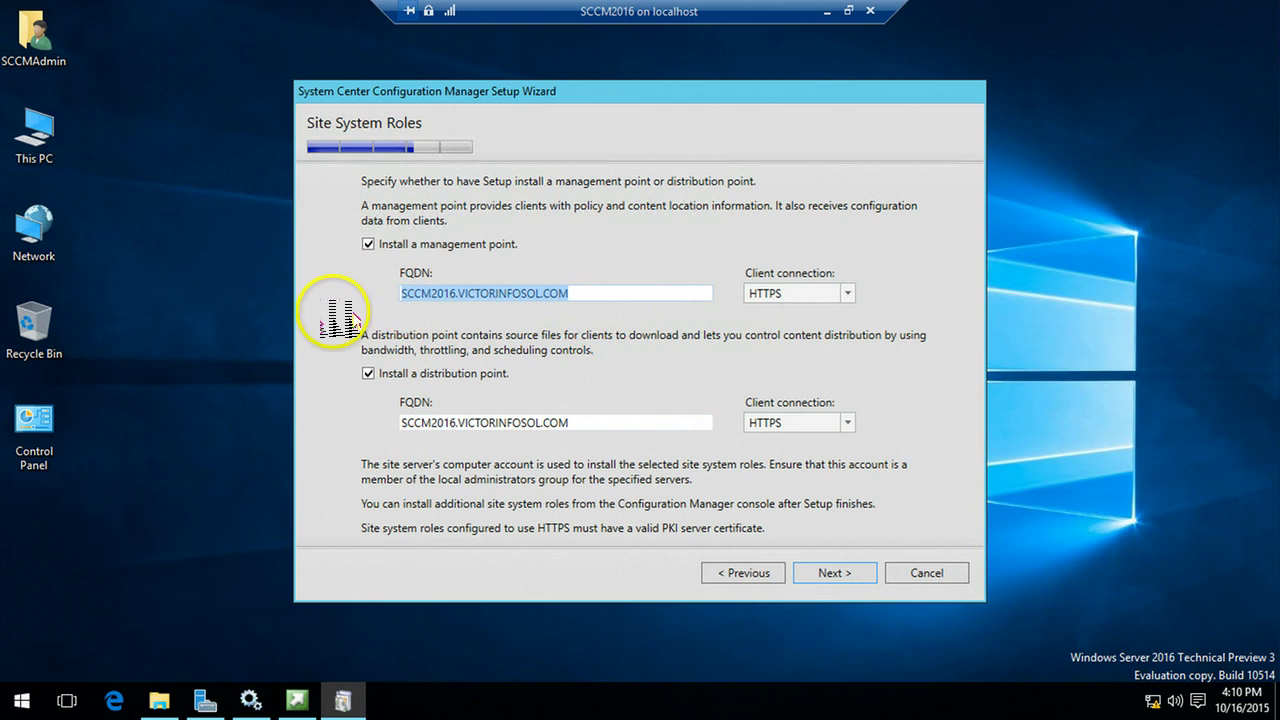
{"action": "left_click", "coordinate": [846, 568]}
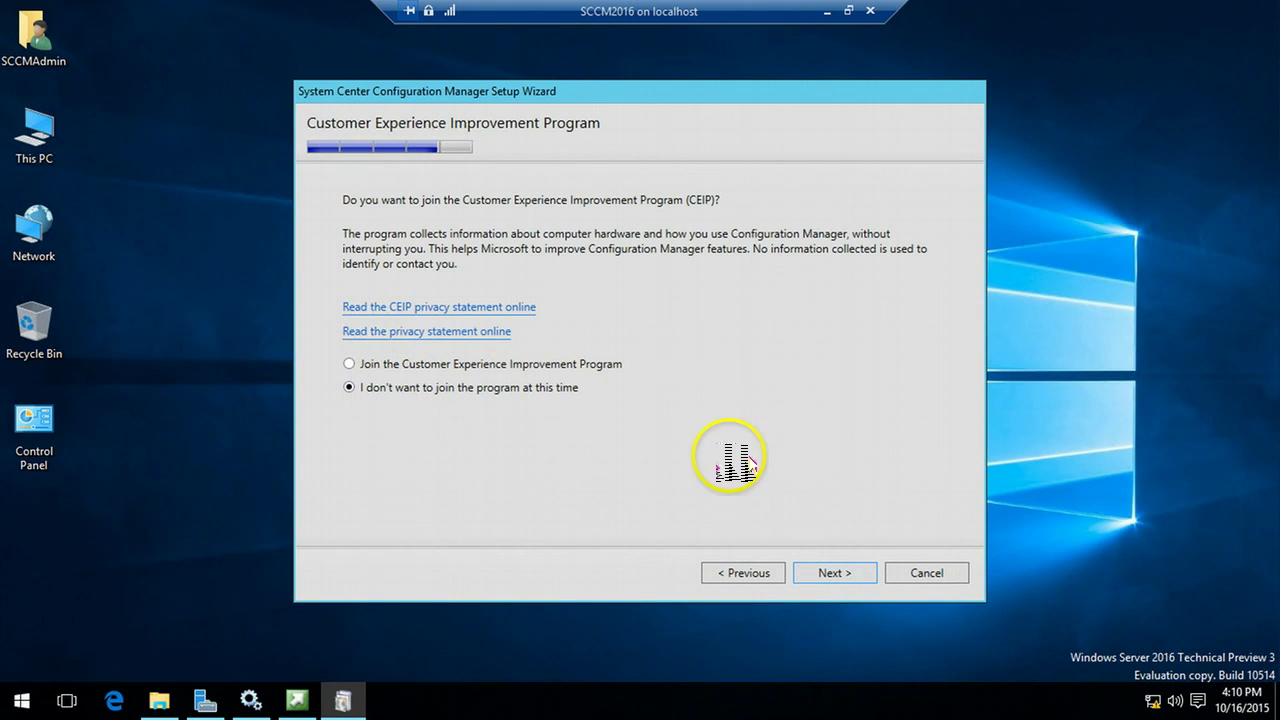
{"action": "left_click", "coordinate": [850, 576]}
- Review the setup settings summary and start the prerequisite check
{"action": "left_click_drag", "start_coordinate": [928, 344], "coordinate": [925, 470]}
{"action": "left_click", "coordinate": [860, 400]}
{"action": "left_click", "coordinate": [850, 574]}
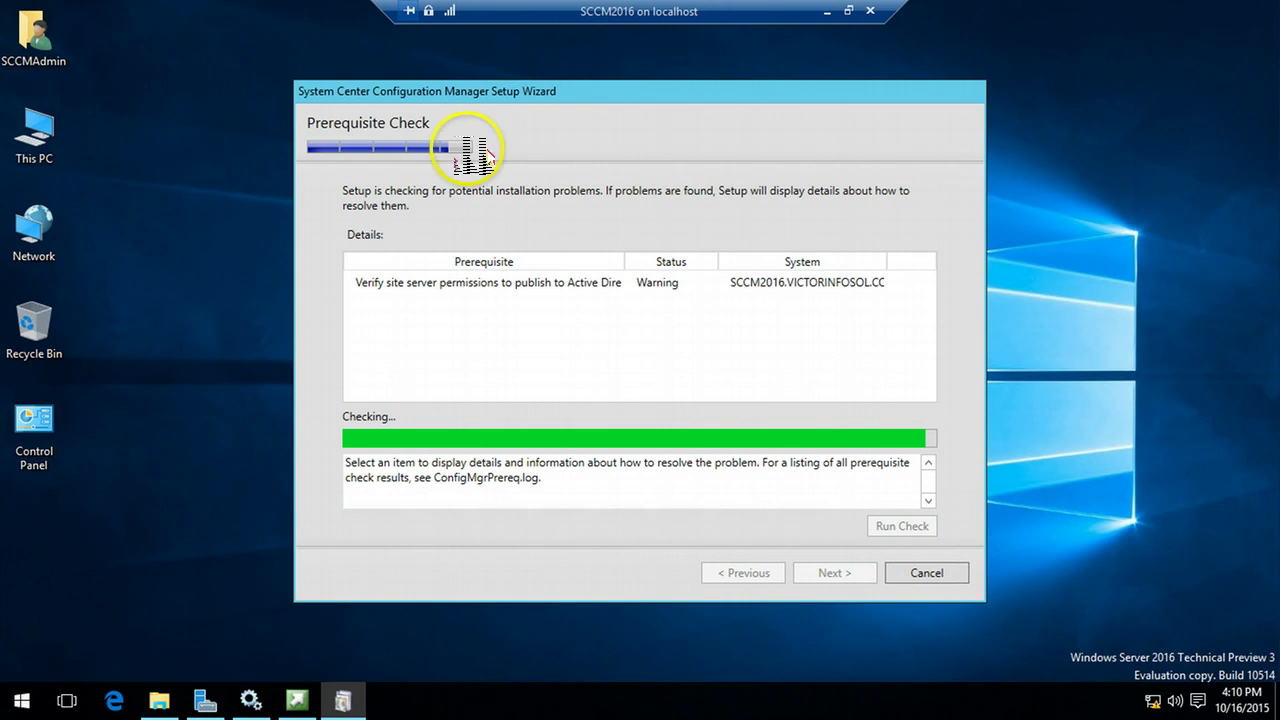
- Show the details of the Active Directory publishing permissions check and widen the Prerequisite column to fit its text
{"action": "left_click", "coordinate": [545, 283]}
{"action": "left_click", "coordinate": [545, 283]}
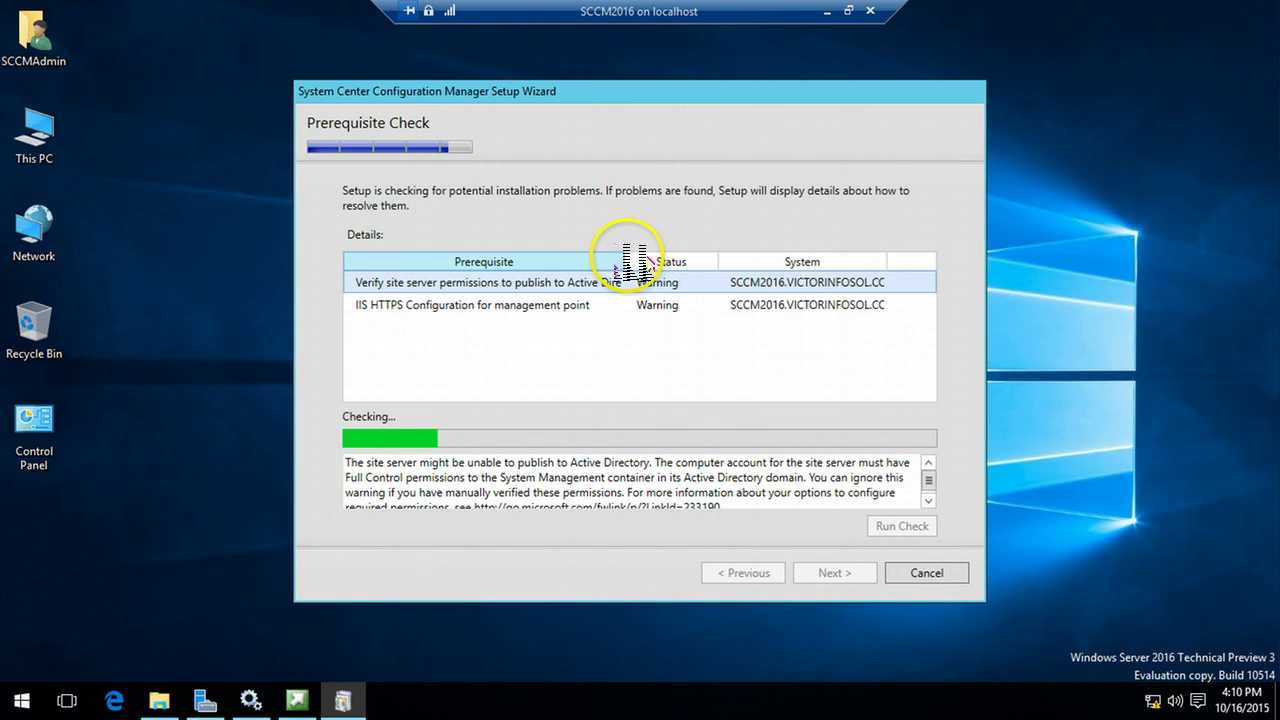
{"action": "double_click", "coordinate": [626, 262]}
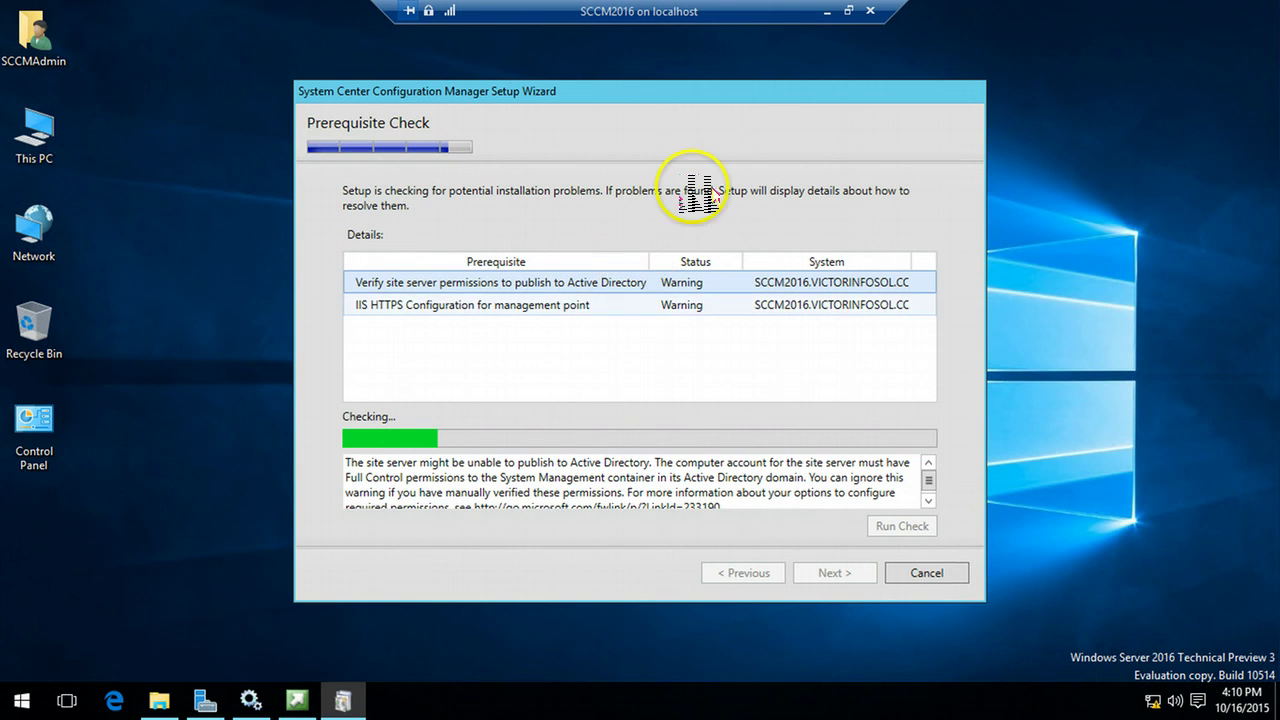
- Switch to the Win2K16-DC01 connection and open the security properties of the CN=System Management container in ADSI Edit
{"action": "left_click", "coordinate": [826, 11]}
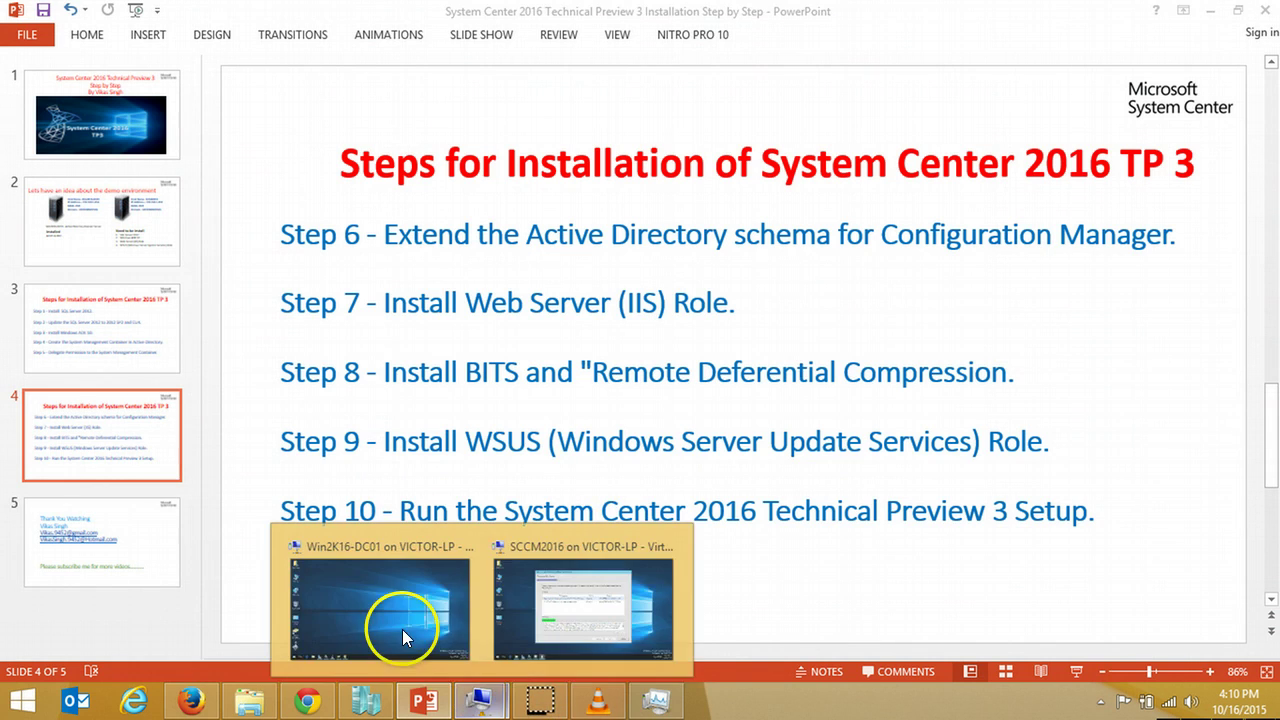
{"action": "left_click", "coordinate": [387, 610]}
{"action": "left_click", "coordinate": [389, 700]}
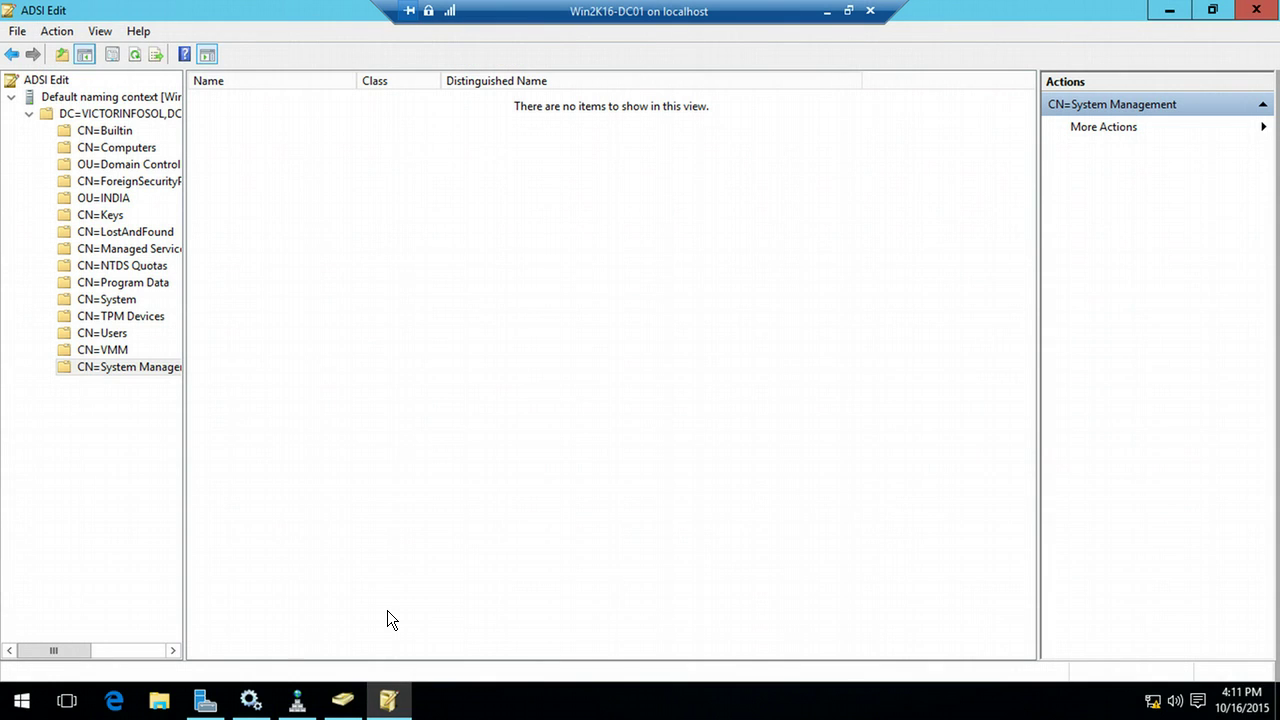
{"action": "key", "text": "shift+F10"}
{"action": "key", "text": "Up"}
{"action": "key", "text": "Up"}
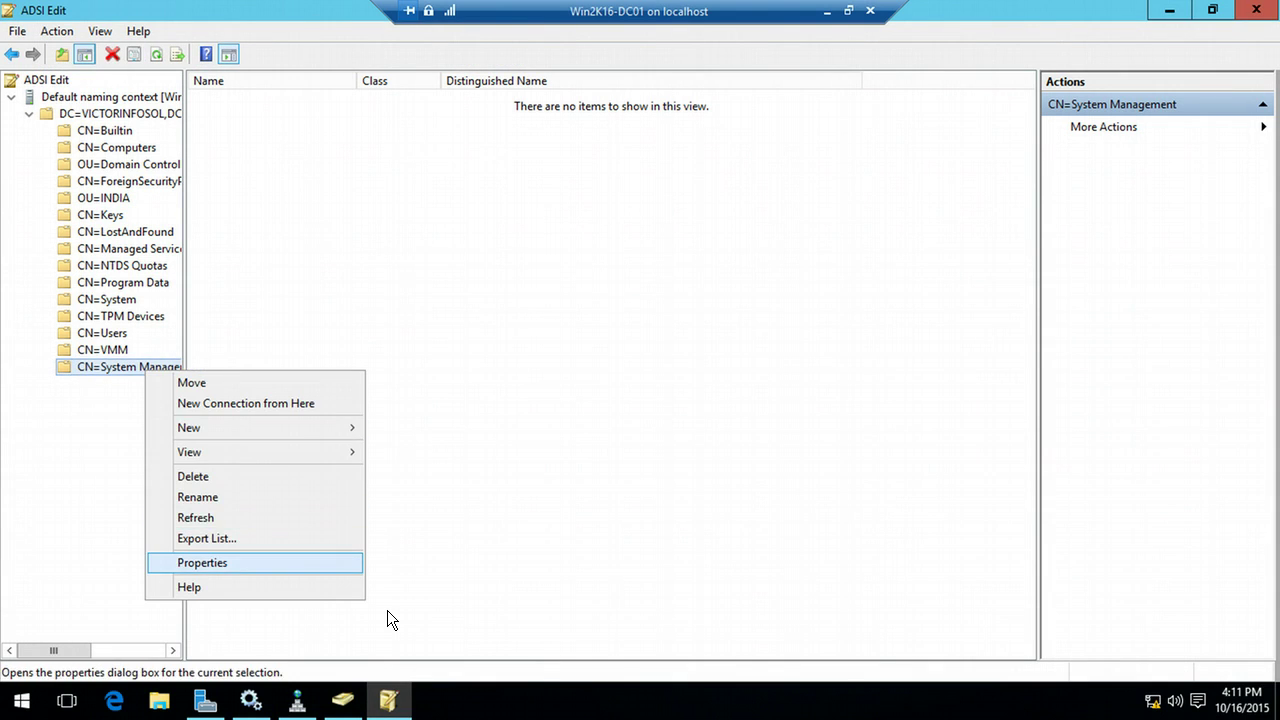
{"action": "key", "text": "Return"}
{"action": "left_click", "coordinate": [559, 170]}
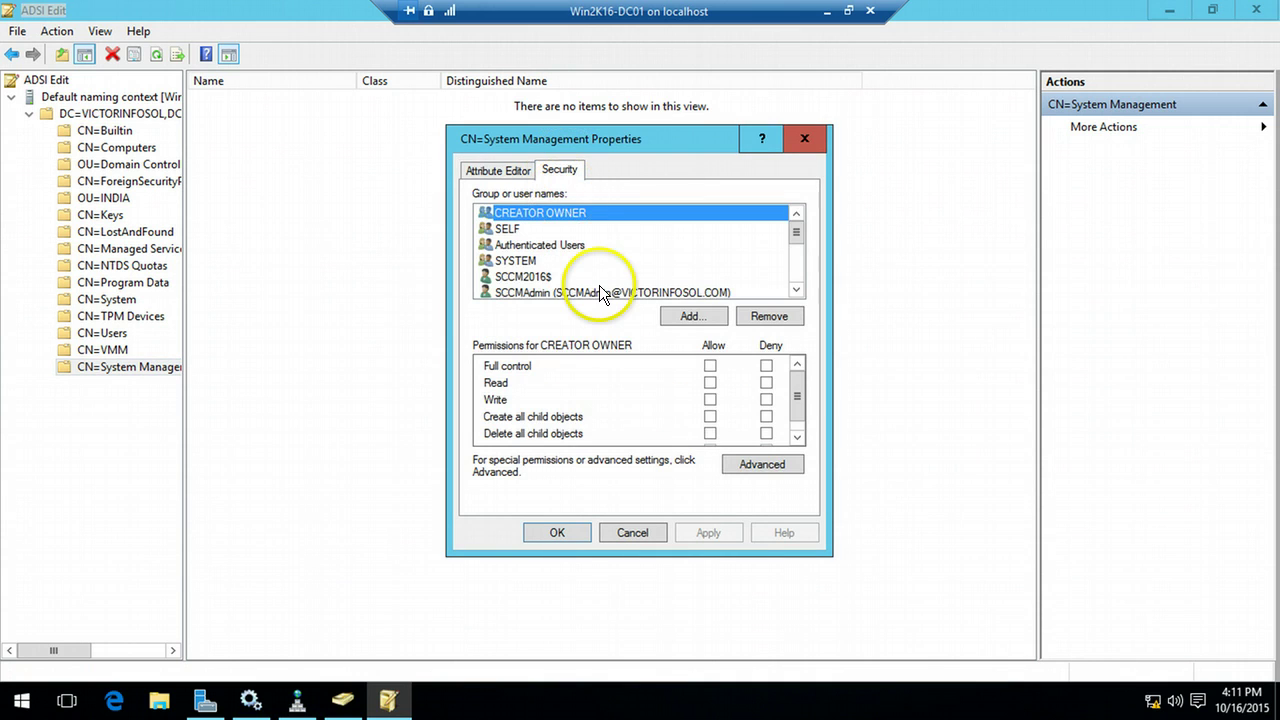
- Check the permissions of SCCMAdmin and SCCM2016$ on the System Management container, including their entries in the advanced security settings
{"action": "left_click", "coordinate": [603, 287]}
{"action": "scroll", "coordinate": [603, 287], "scroll_direction": "down", "scroll_amount": 1}
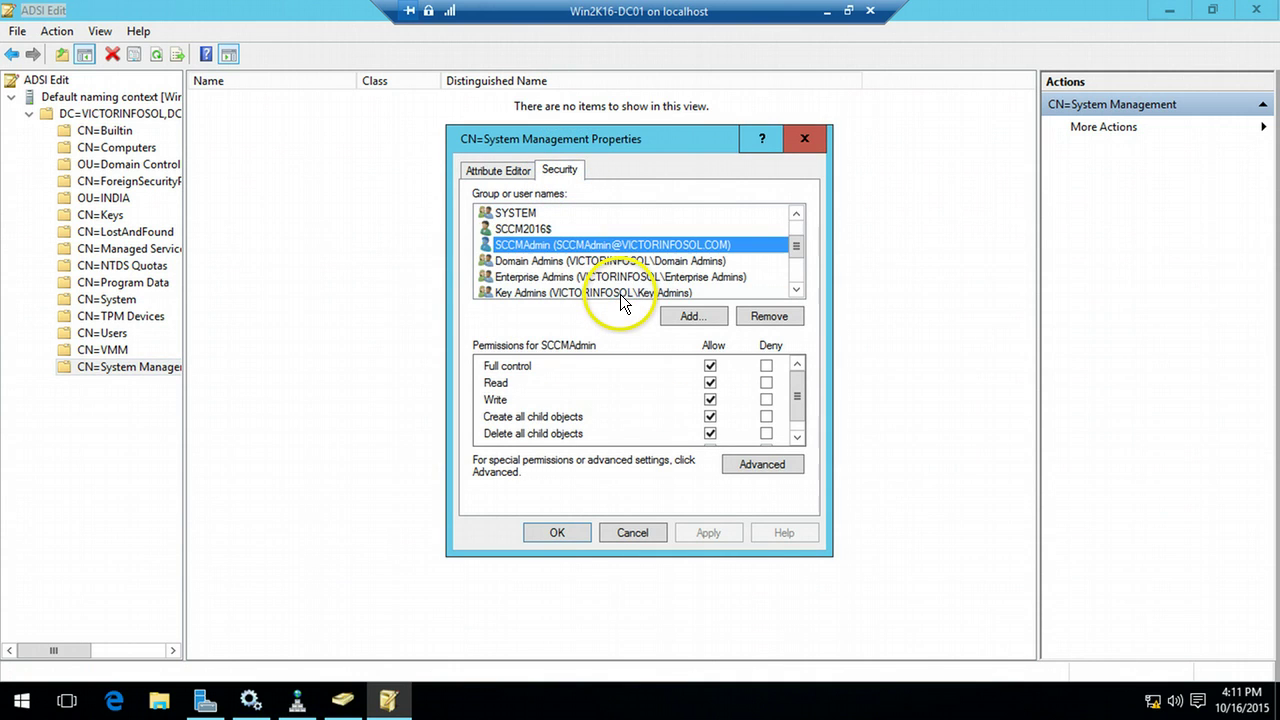
{"action": "left_click", "coordinate": [577, 229]}
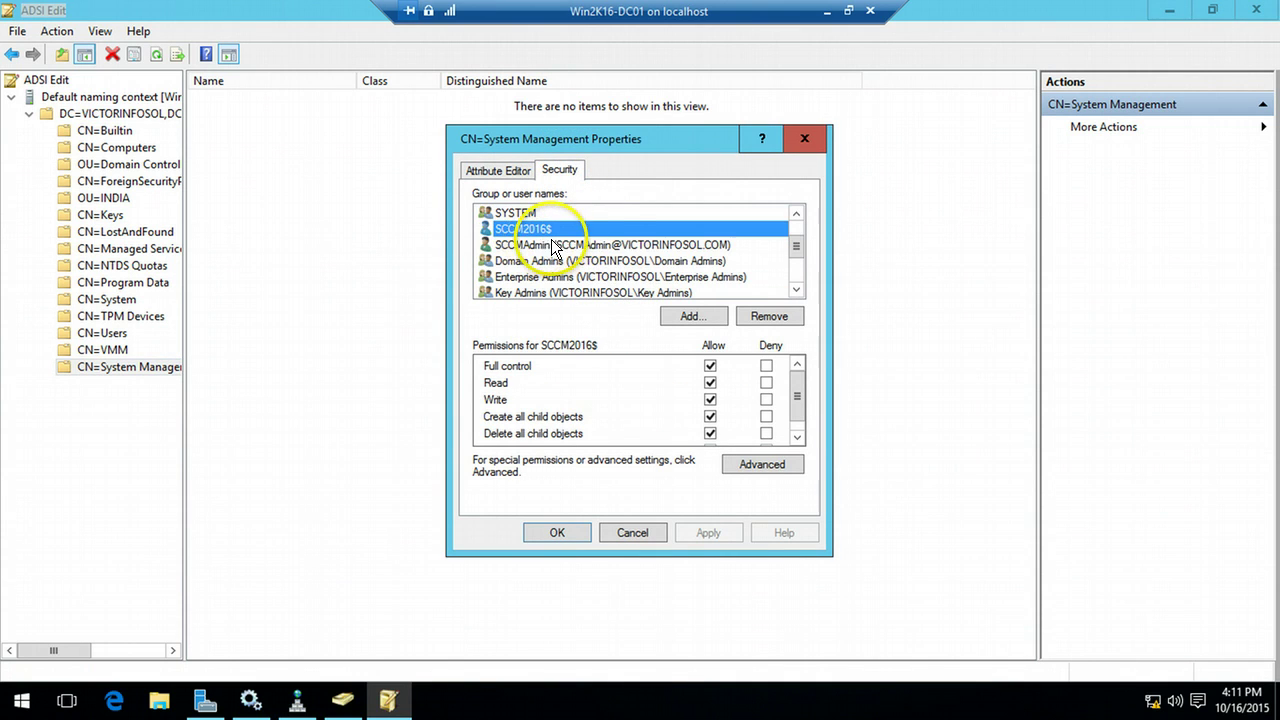
{"action": "left_click", "coordinate": [762, 466]}
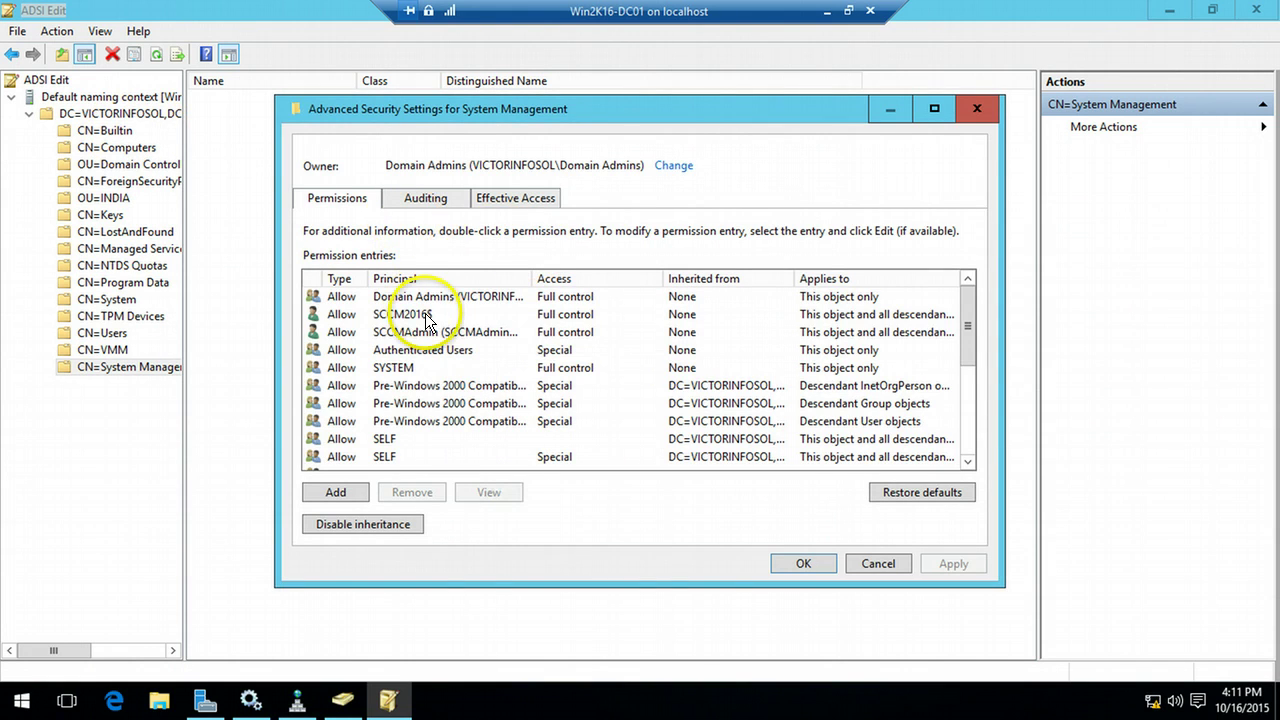
{"action": "left_click", "coordinate": [431, 332]}
{"action": "left_click", "coordinate": [442, 315]}
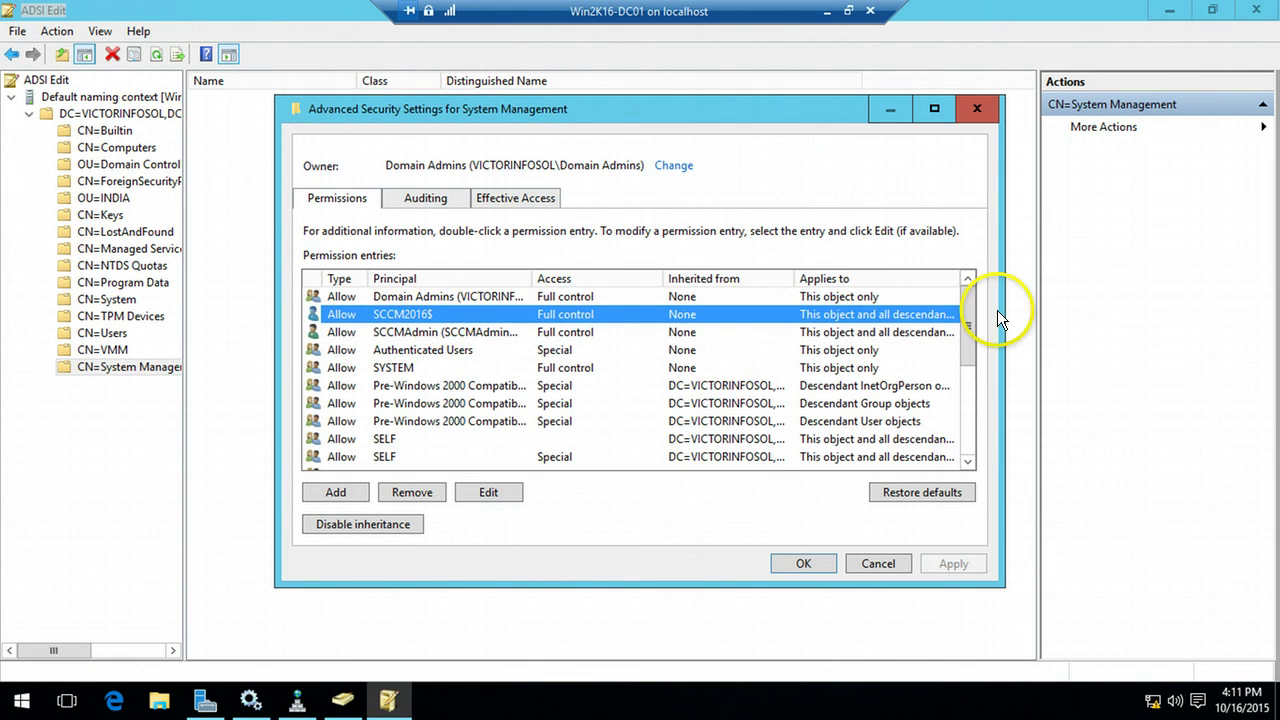
- Return to the SCCM2016 connection and read the details of the prerequisite items on IIS HTTPS configuration for the management and distribution points
{"action": "left_click", "coordinate": [827, 11]}
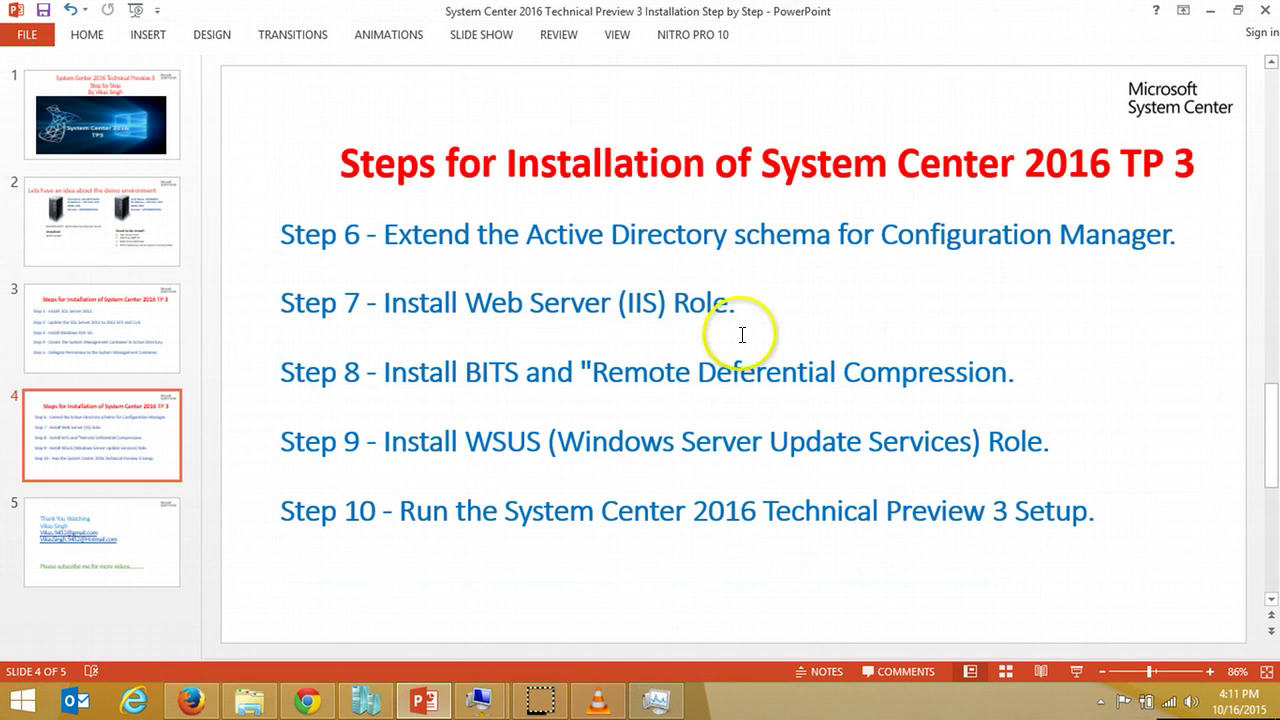
{"action": "mouse_move", "coordinate": [490, 700]}
{"action": "left_click", "coordinate": [596, 640]}
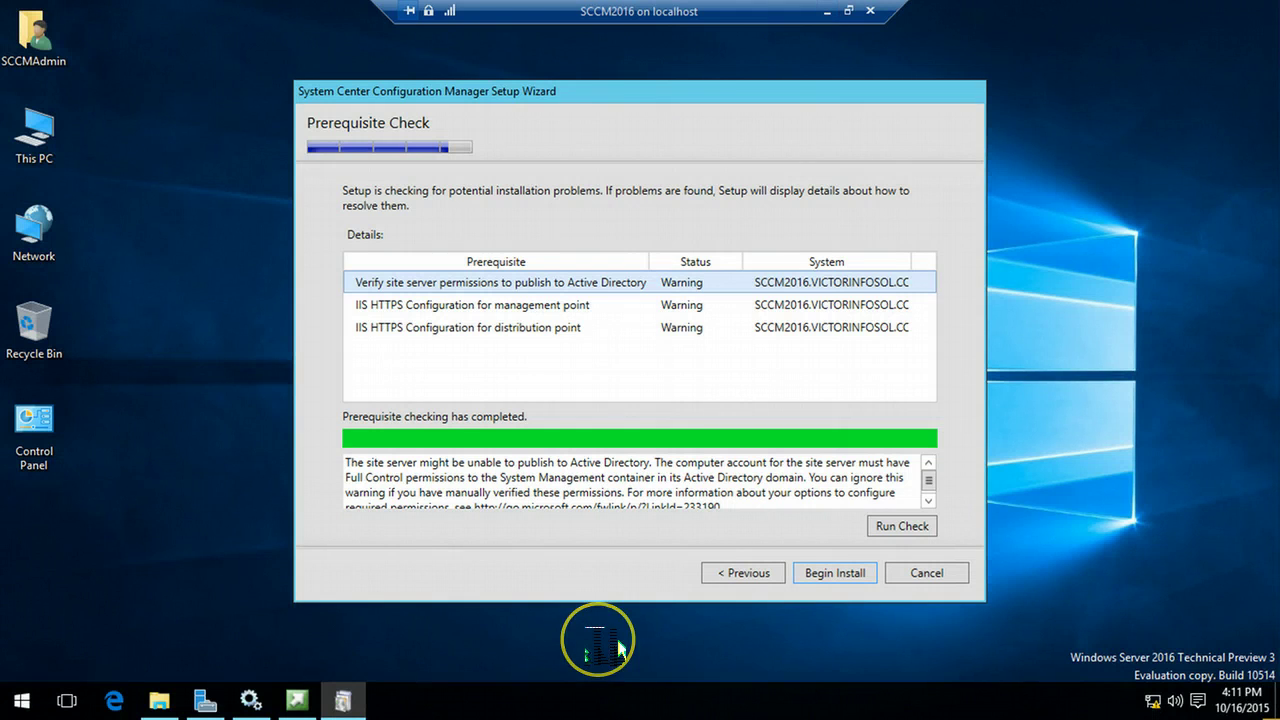
{"action": "key", "text": "Down"}
{"action": "key", "text": "Down"}
{"action": "key", "text": "Up"}
{"action": "key", "text": "Down"}
{"action": "key", "text": "Up"}
{"action": "key", "text": "Down"}
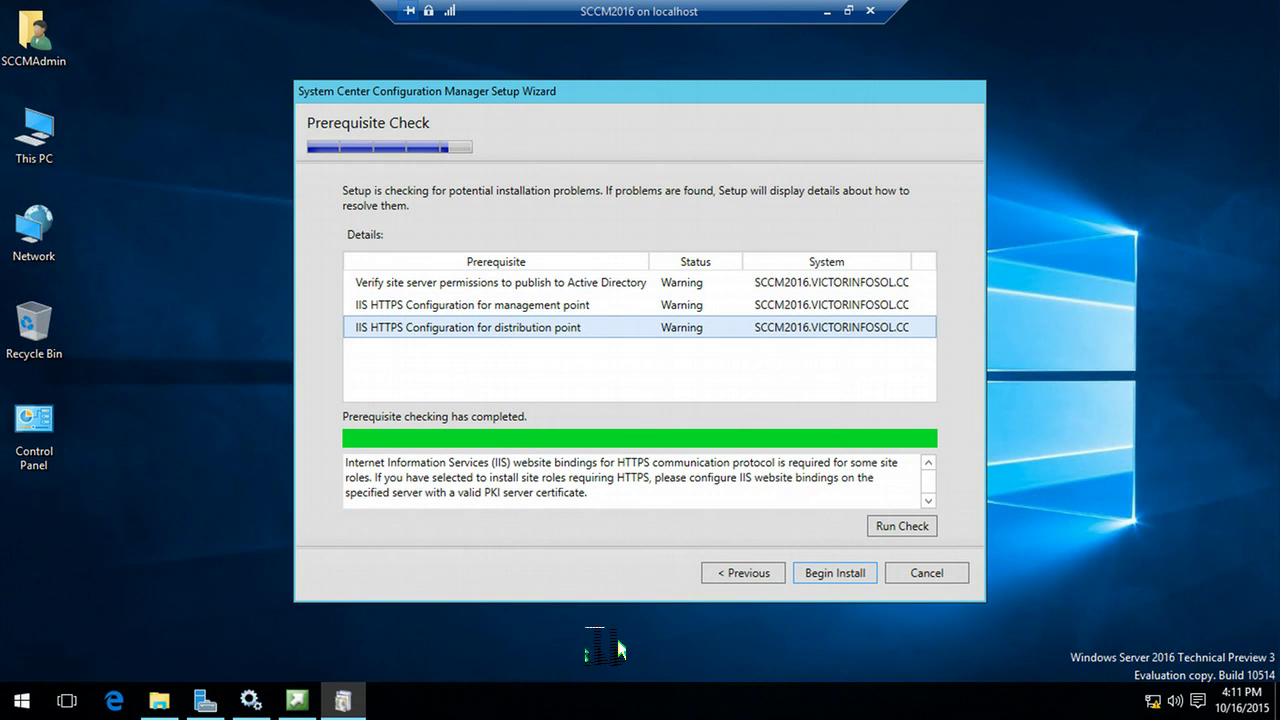
{"action": "left_click", "coordinate": [610, 304]}
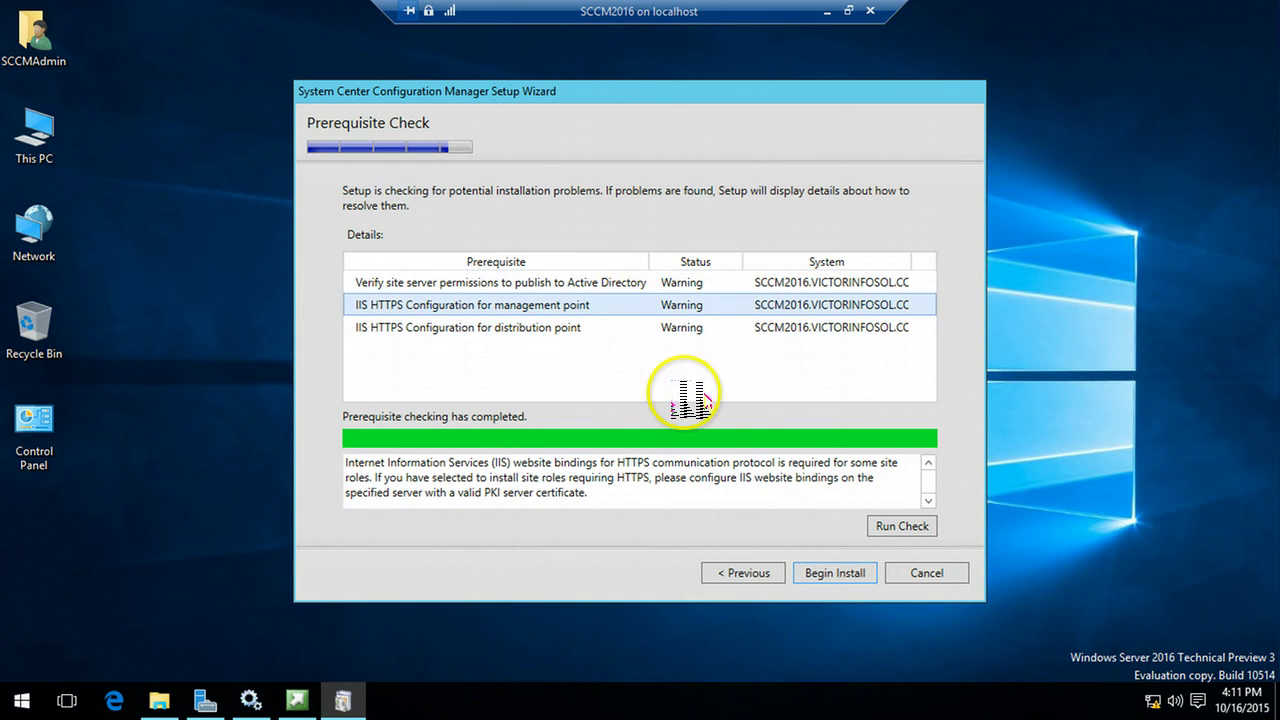
- Begin the site installation, follow its progress with the SCCM2016 connection shown in a window, and close the wizard once core setup completes
{"action": "left_click", "coordinate": [836, 574]}
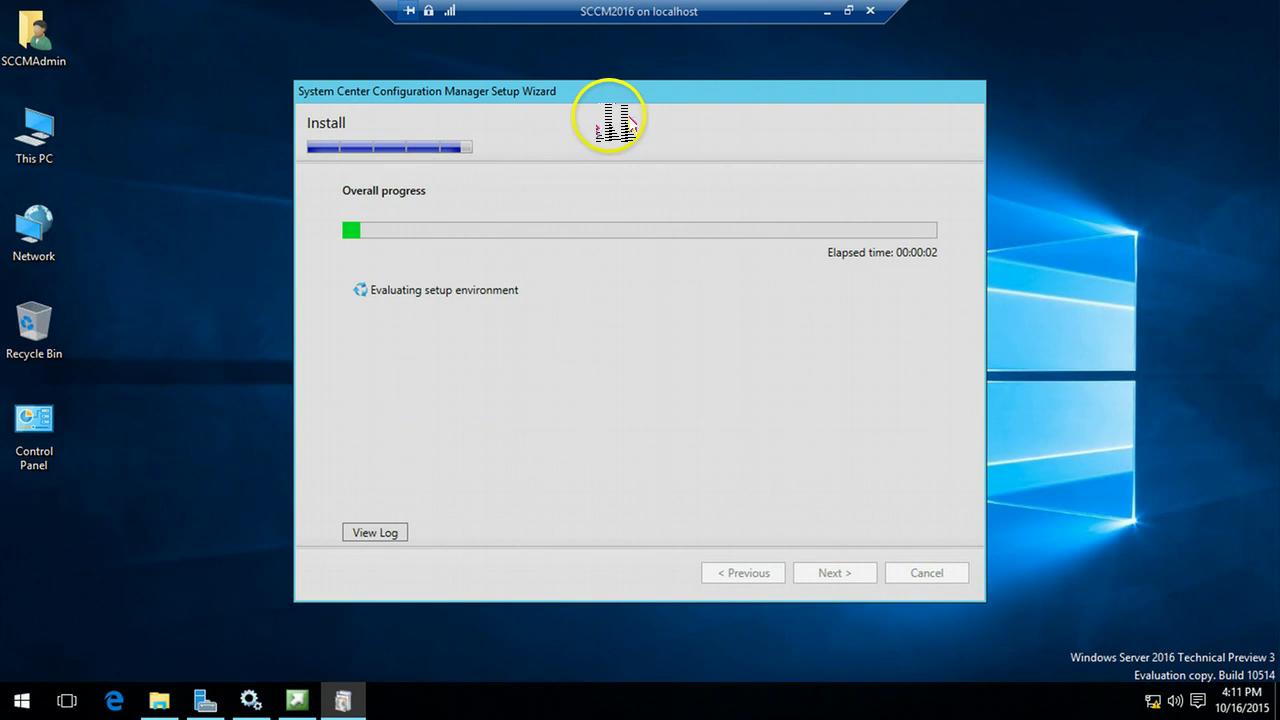
{"action": "left_click_drag", "start_coordinate": [632, 97], "coordinate": [598, 66]}
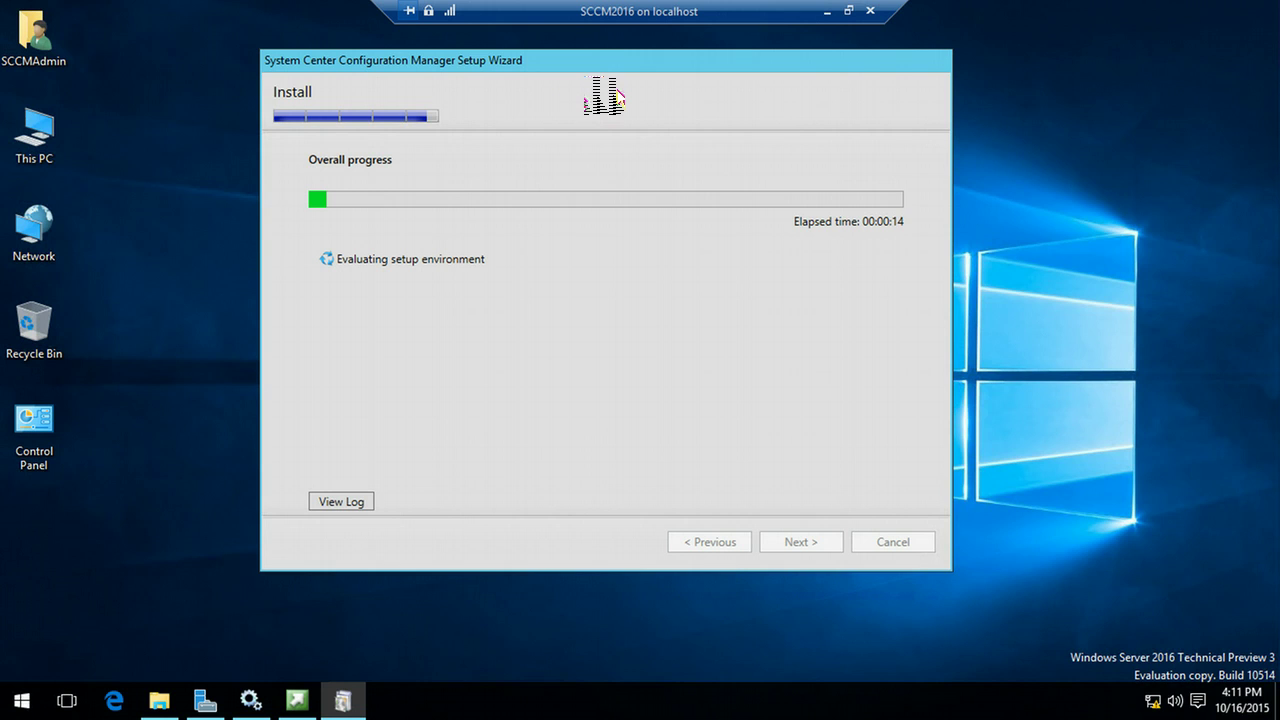
{"action": "left_click", "coordinate": [847, 10]}
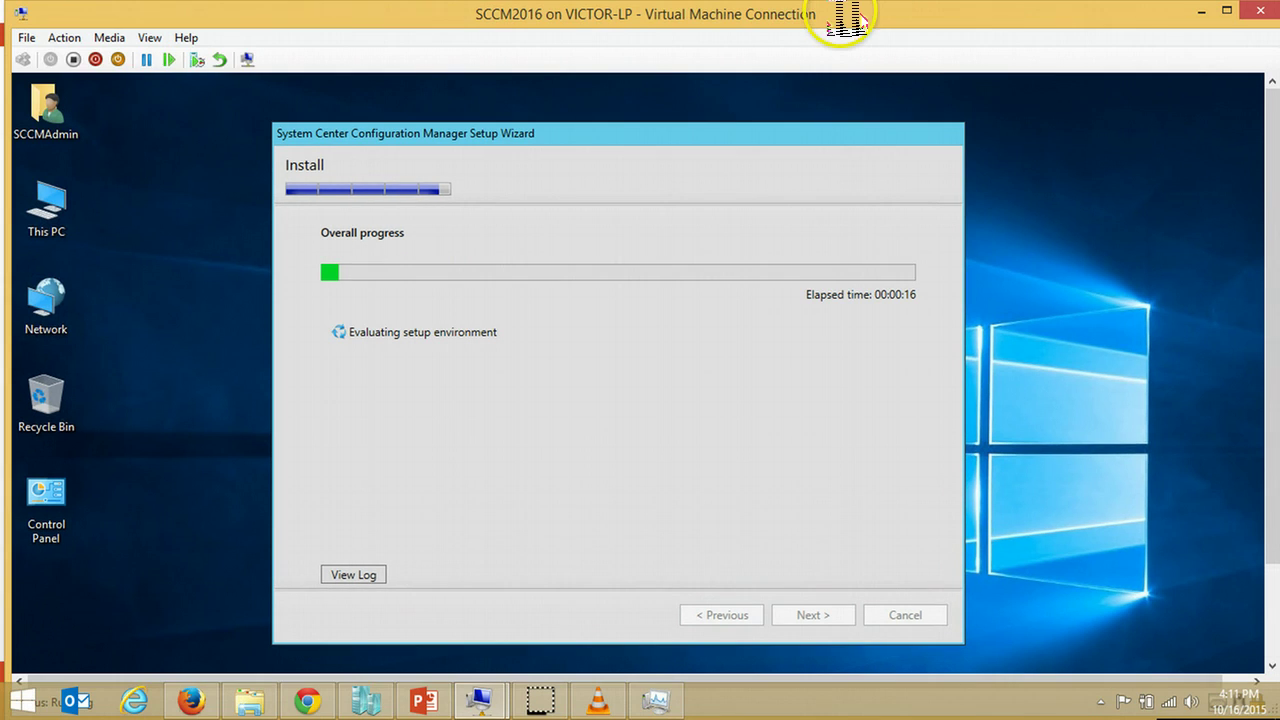
{"action": "left_click_drag", "start_coordinate": [1257, 280], "coordinate": [1262, 410]}
{"action": "left_click_drag", "start_coordinate": [666, 18], "coordinate": [643, 18]}
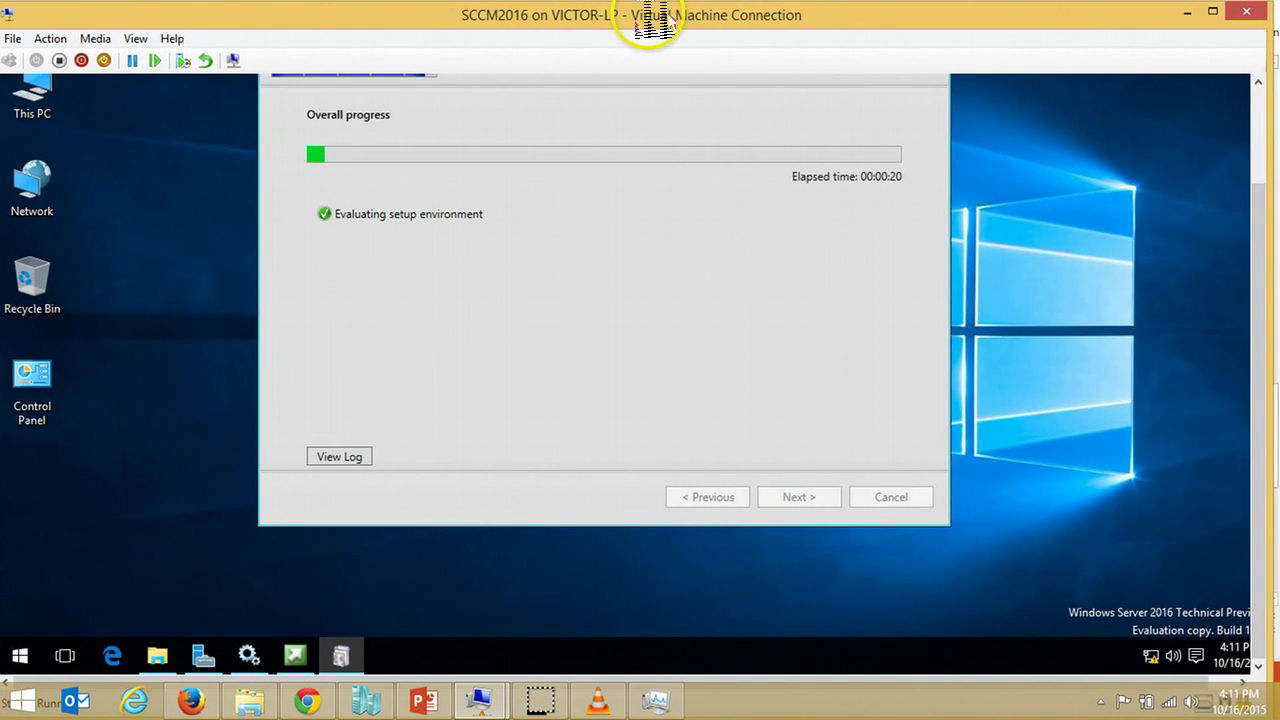
{"action": "left_click", "coordinate": [895, 335]}
{"action": "mouse_move", "coordinate": [895, 335]}
{"action": "left_mouse_down"}
{"action": "mouse_move", "coordinate": [894, 220]}
{"action": "mouse_move", "coordinate": [895, 345]}
{"action": "left_mouse_up"}
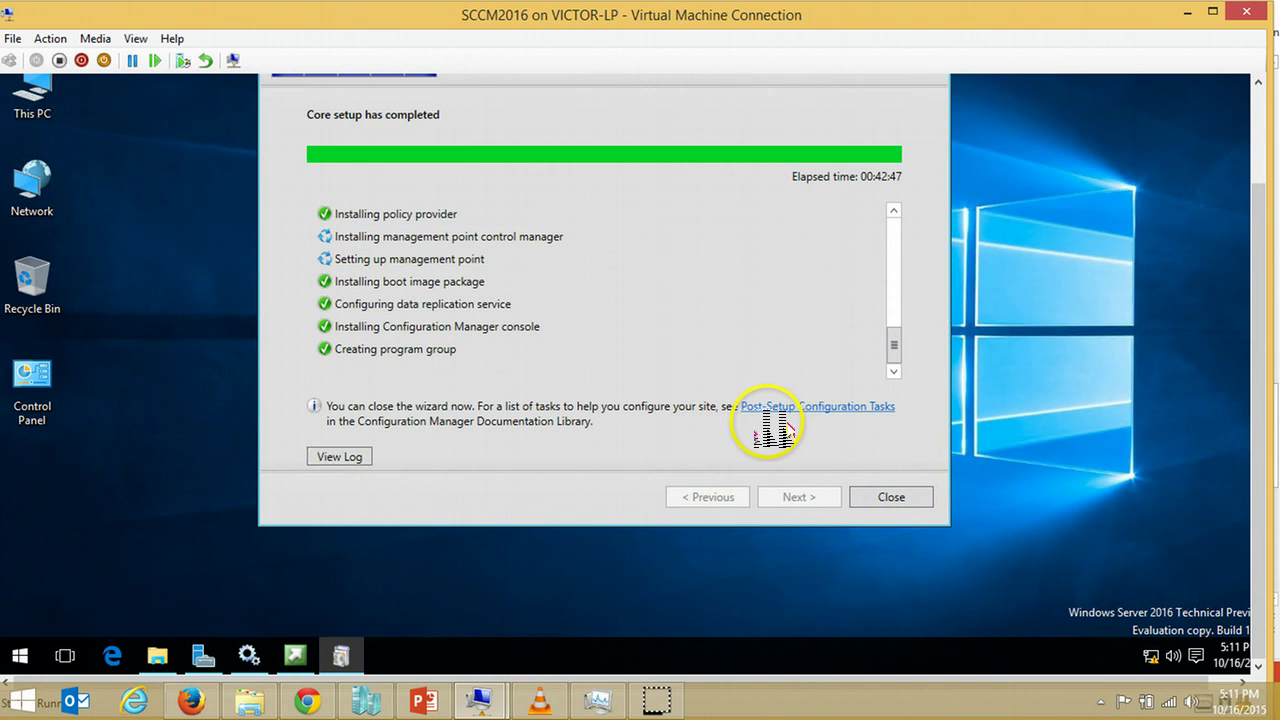
{"action": "left_click", "coordinate": [891, 497]}
- Switch to the PowerPoint presentation and show its closing slide 5
{"action": "key", "text": "alt+Tab"}
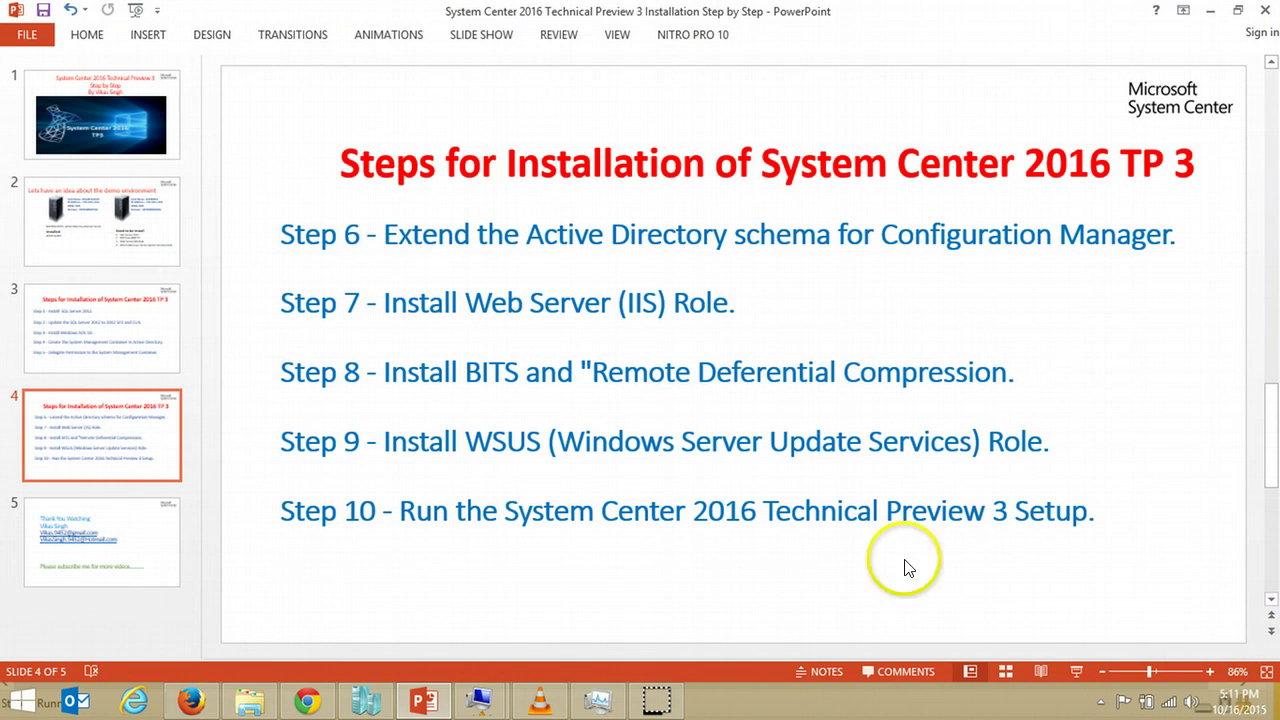
{"action": "left_click", "coordinate": [100, 512]}
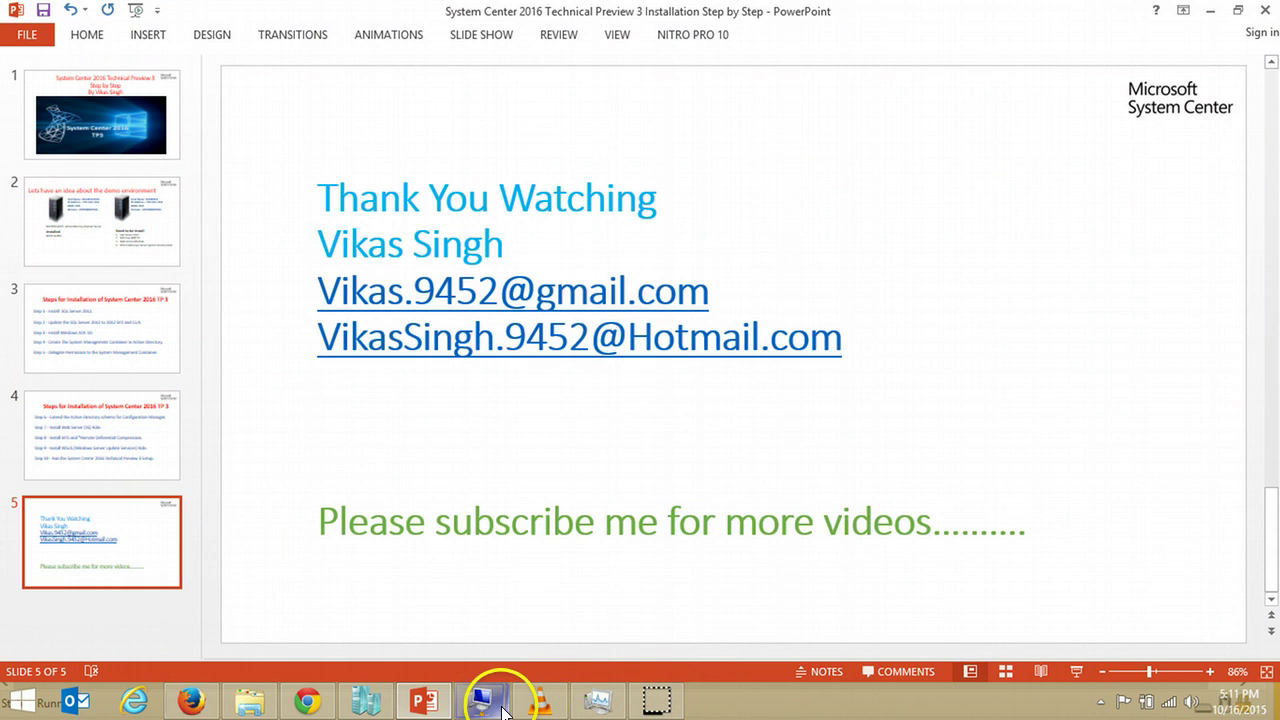
- Switch to the SCCM2016 virtual machine connection and launch the Configuration Manager Console from the Microsoft System Center programs
{"action": "mouse_move", "coordinate": [490, 695]}
{"action": "left_click", "coordinate": [537, 632]}
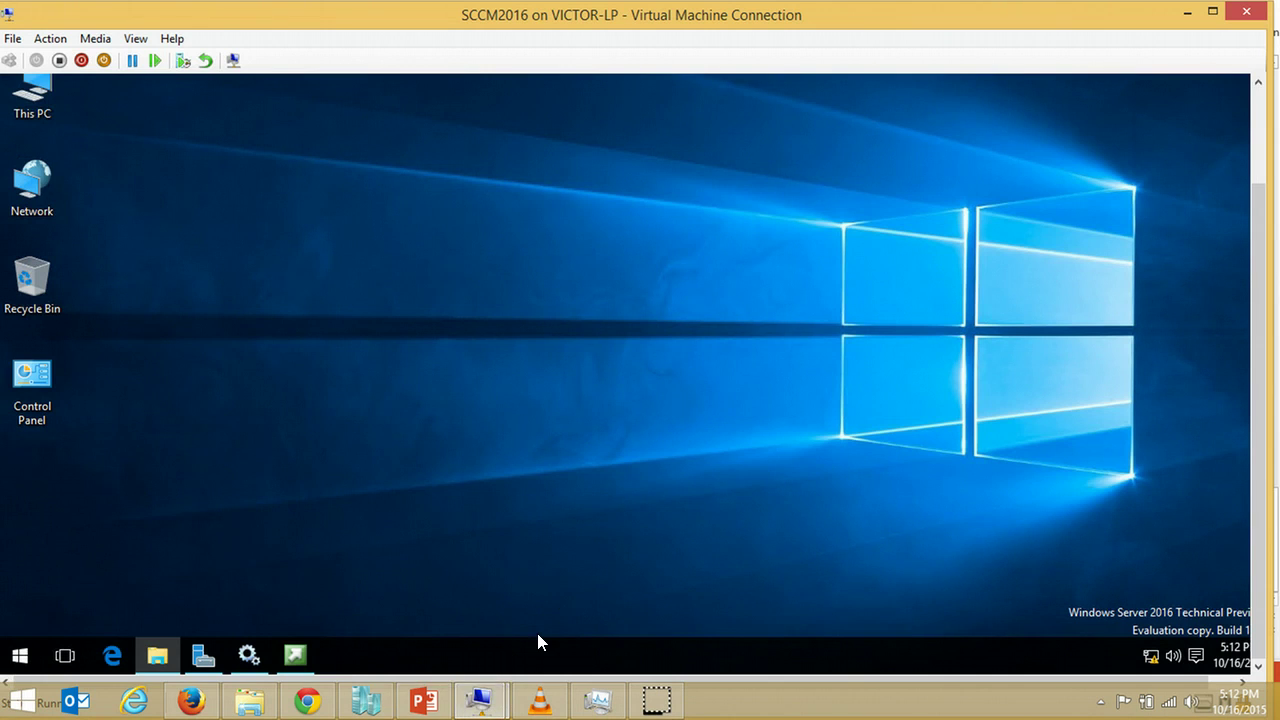
{"action": "key", "text": "super"}
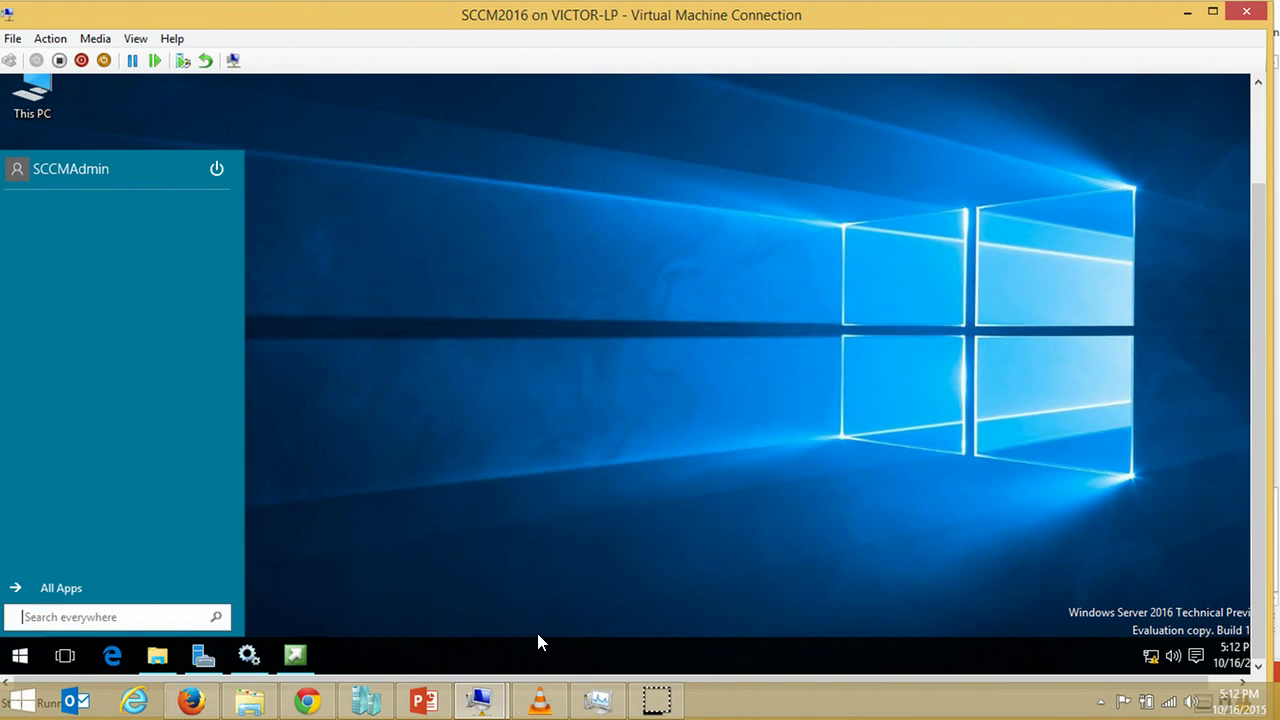
{"action": "key", "text": "Up"}
{"action": "key", "text": "Return"}
{"action": "left_click", "coordinate": [86, 497]}
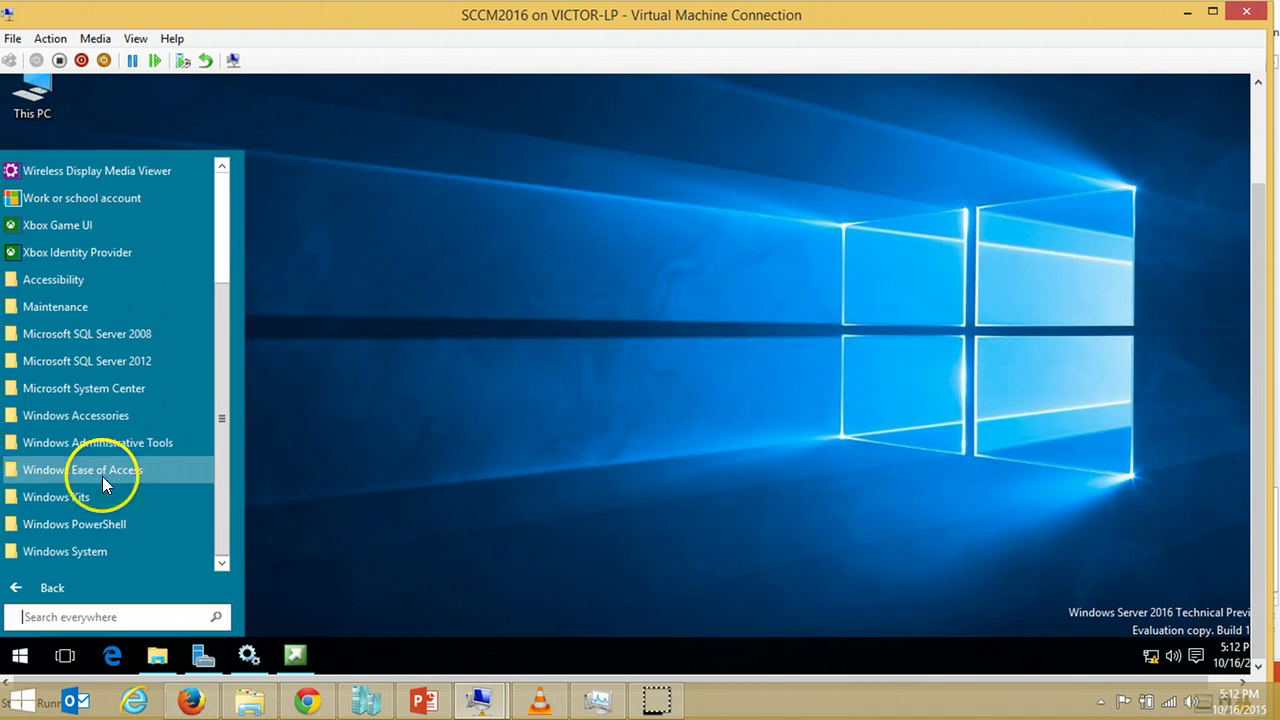
{"action": "left_click", "coordinate": [129, 388]}
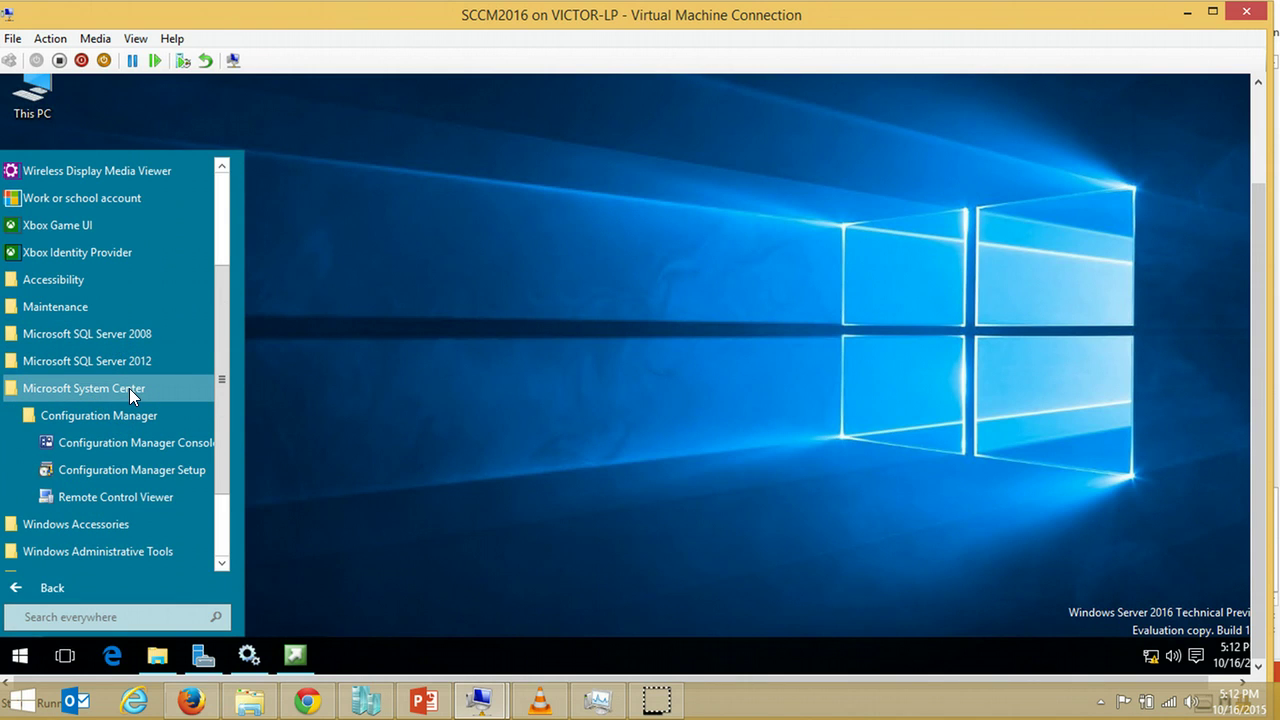
{"action": "left_click", "coordinate": [133, 443]}
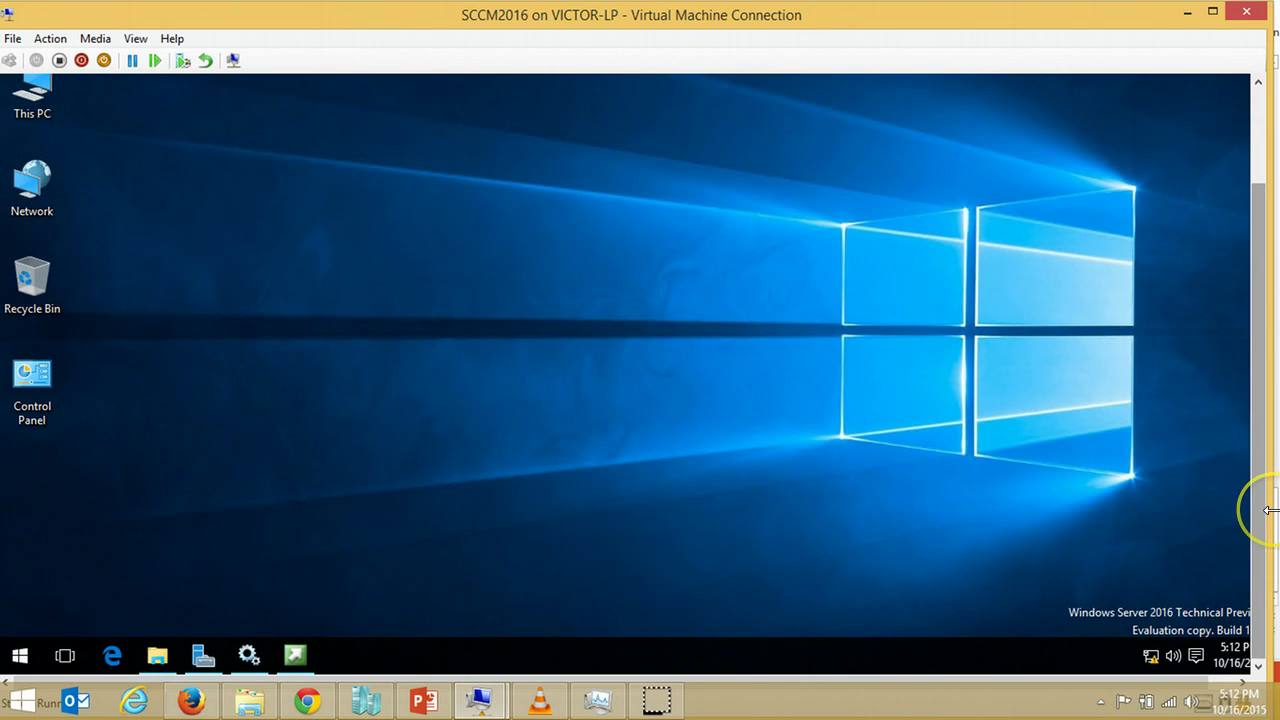
{"action": "mouse_move", "coordinate": [1259, 510]}
{"action": "left_mouse_down"}
{"action": "mouse_move", "coordinate": [1259, 422]}
{"action": "mouse_move", "coordinate": [1259, 510]}
{"action": "left_mouse_up"}
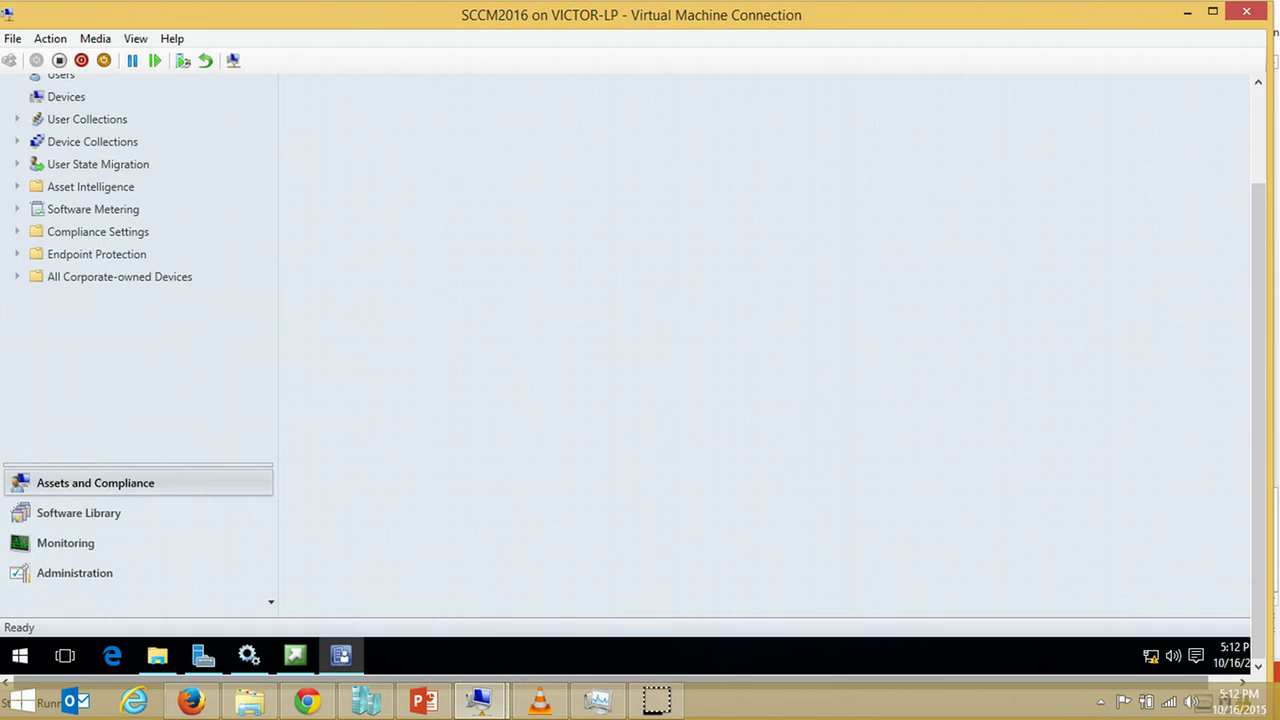
- View the Users node and the Assets and Compliance overview with the SCCM2016 connection in full screen, and return to the PowerPoint closing slide
{"action": "left_click", "coordinate": [1212, 12]}
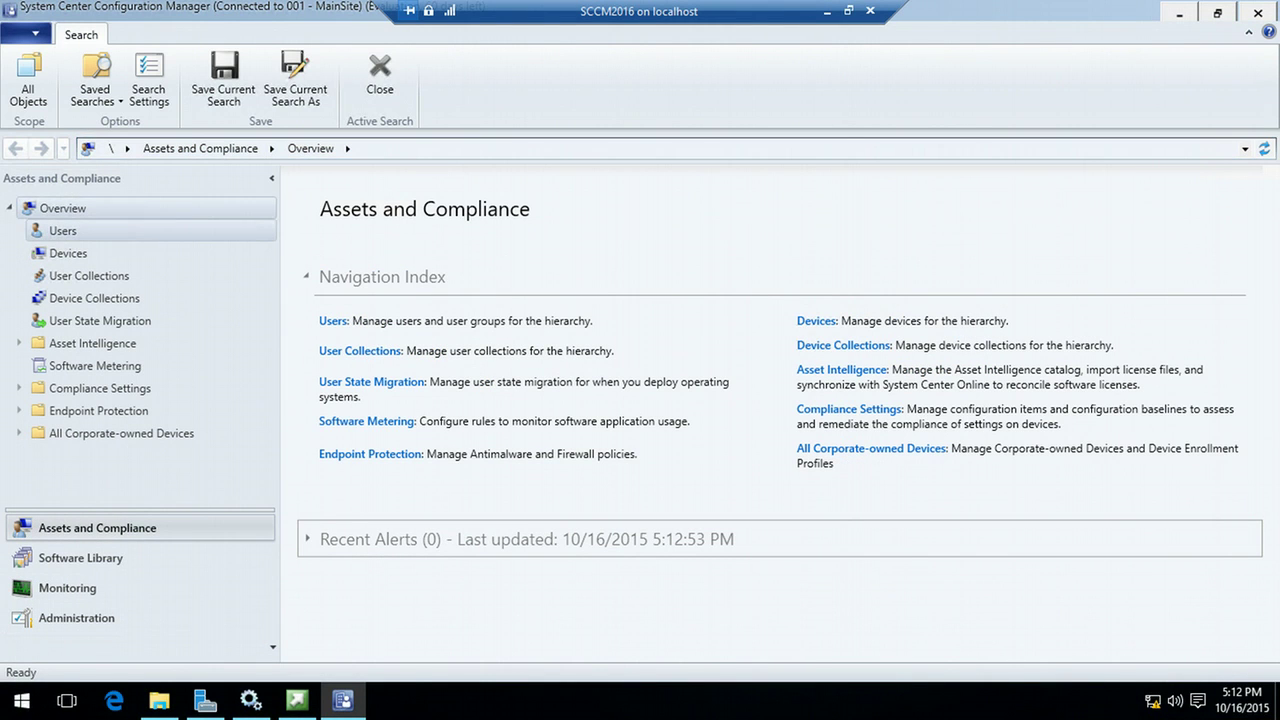
{"action": "left_click", "coordinate": [63, 231]}
{"action": "left_click", "coordinate": [143, 207]}
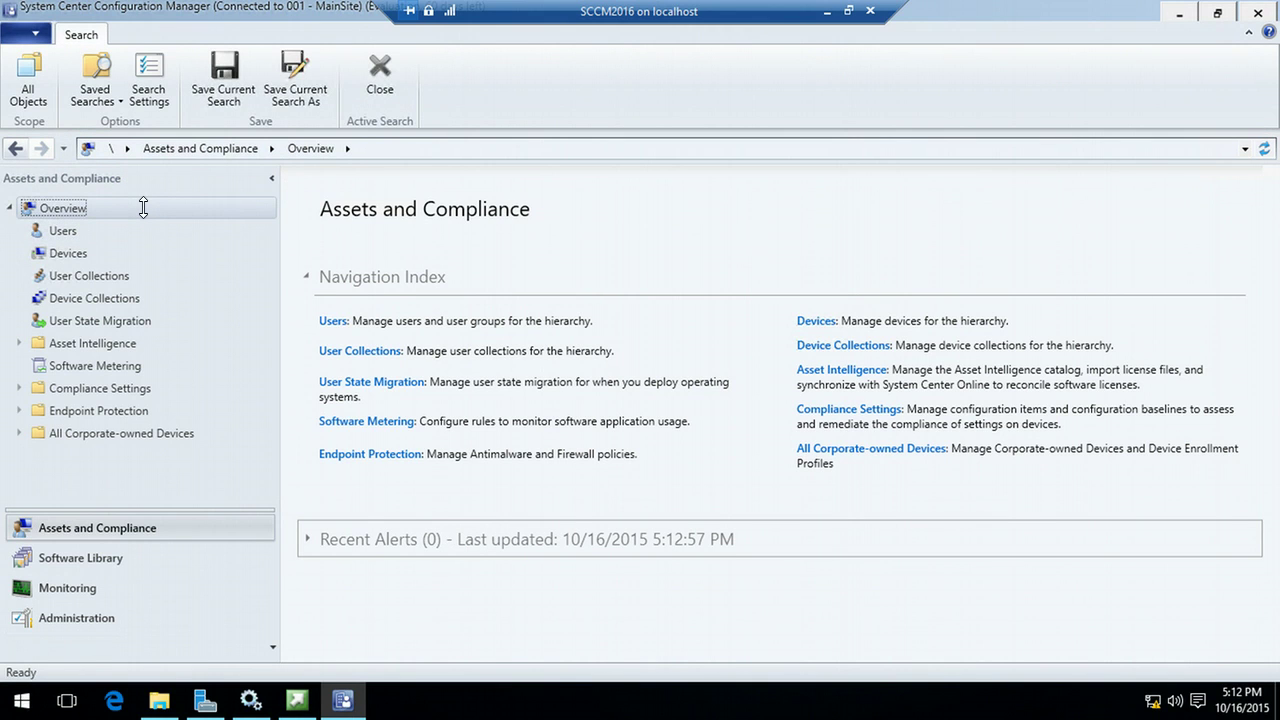
{"action": "left_click", "coordinate": [826, 11]}
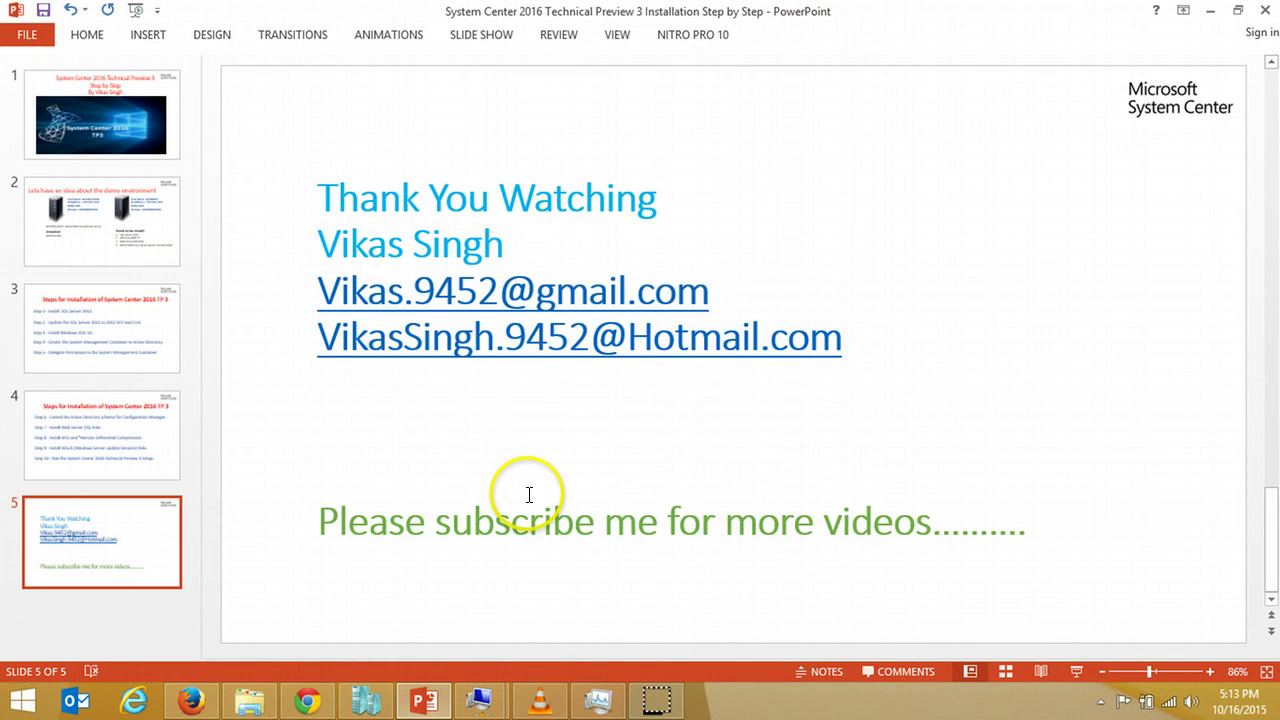